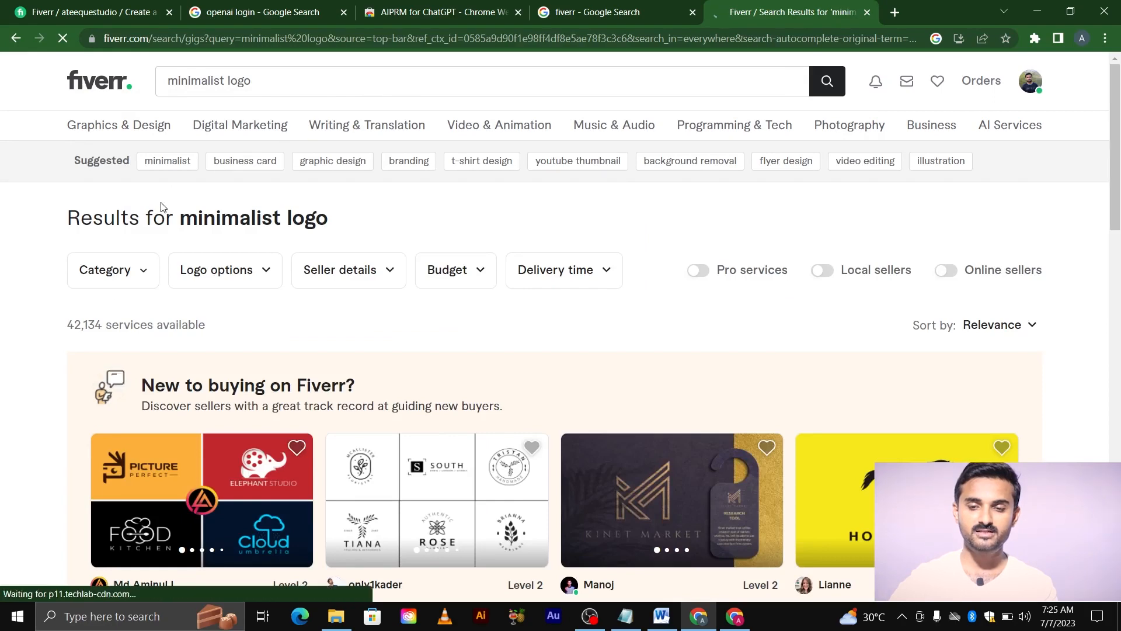
# Check the number of services available for the "minimalist logo" search.
pyautogui.scroll(-3, 70, 318)
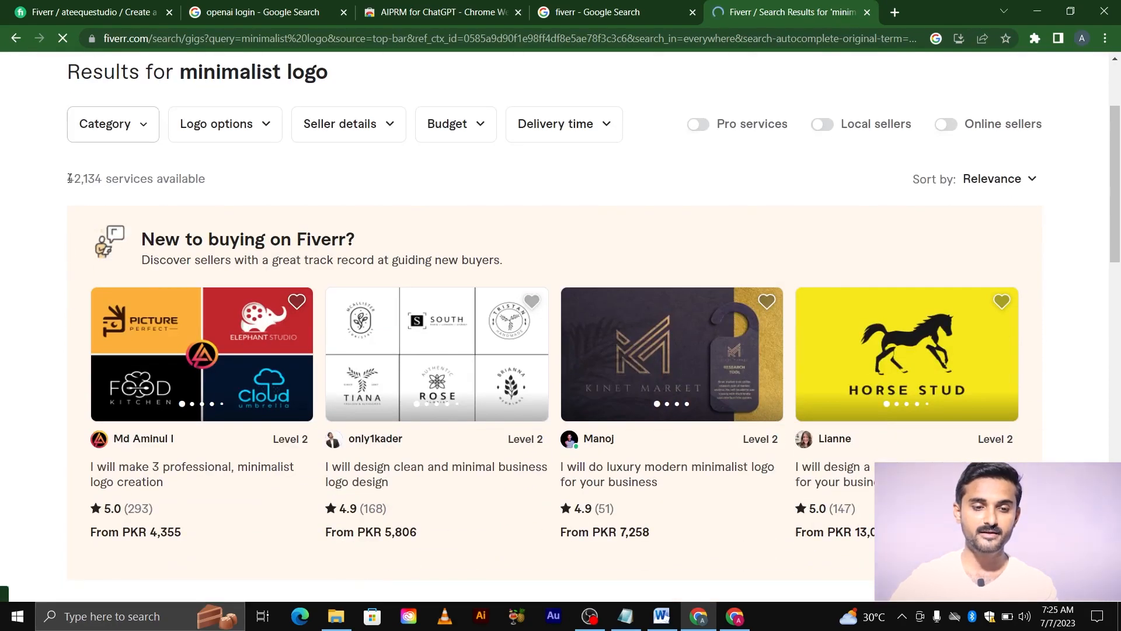
pyautogui.doubleClick(97, 177)
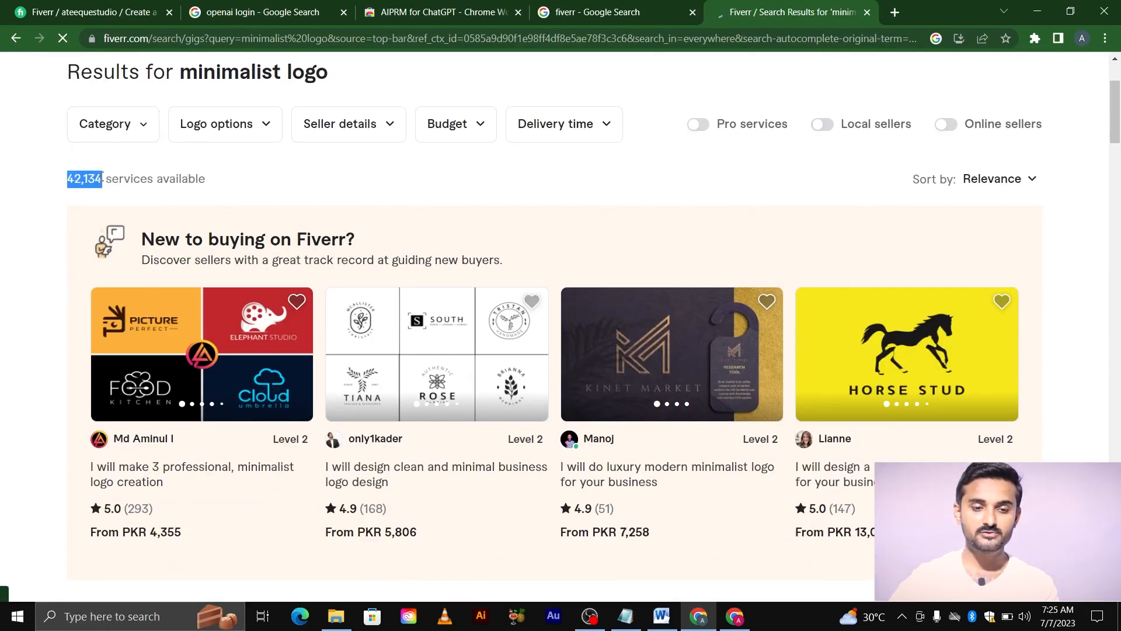
pyautogui.scroll(3, 191, 84)
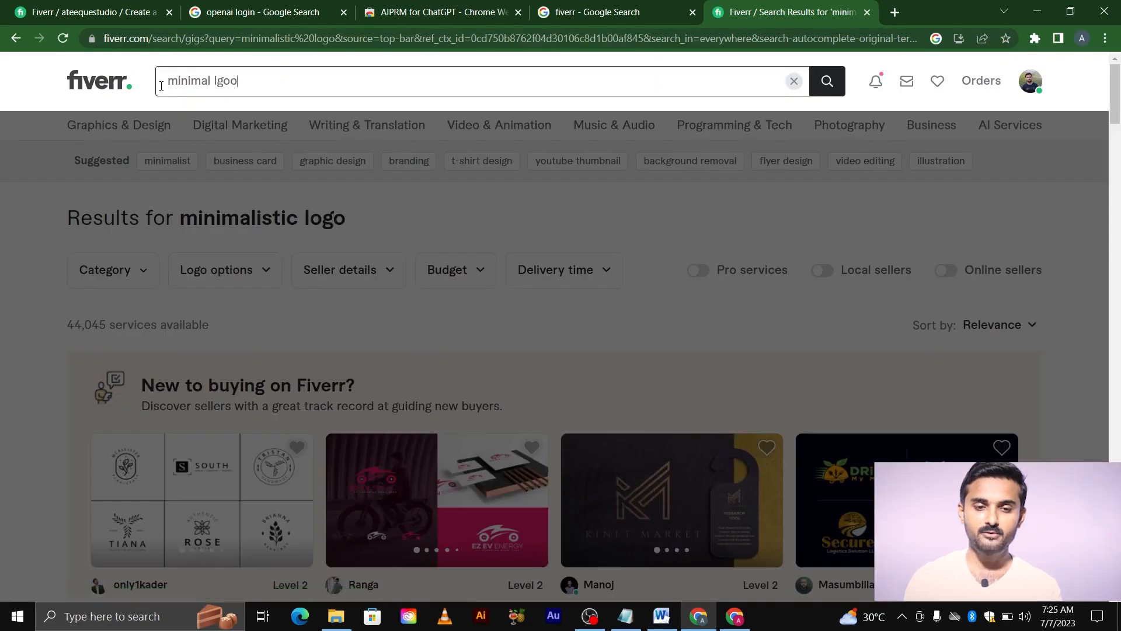
# Correct the misspelled query and search the services for "minimal logo".
pyautogui.press('BackSpace')
pyautogui.press('BackSpace')
pyautogui.press('BackSpace')
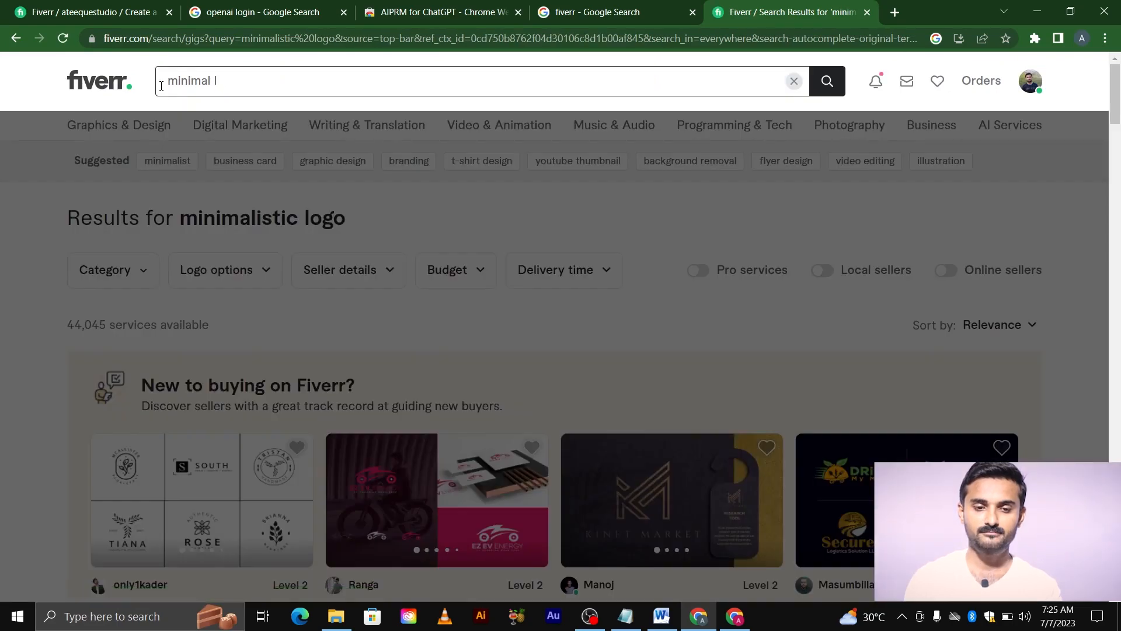
pyautogui.write('ogo')
pyautogui.press('Return')
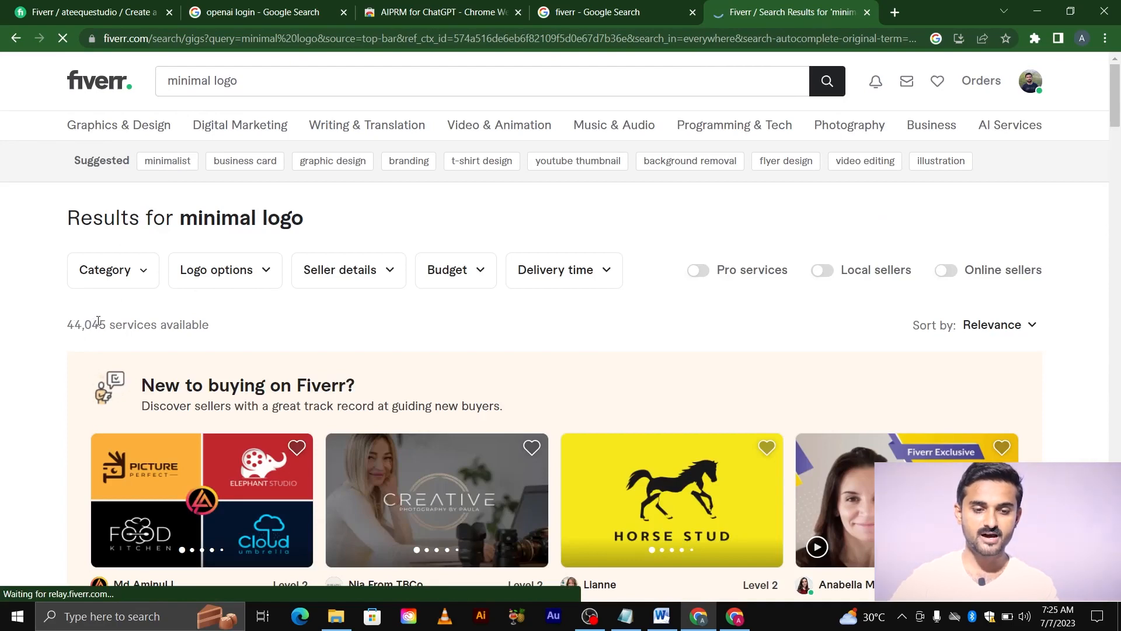
# Search the services for "clean minimal logo" and check how many are available.
pyautogui.click(172, 82)
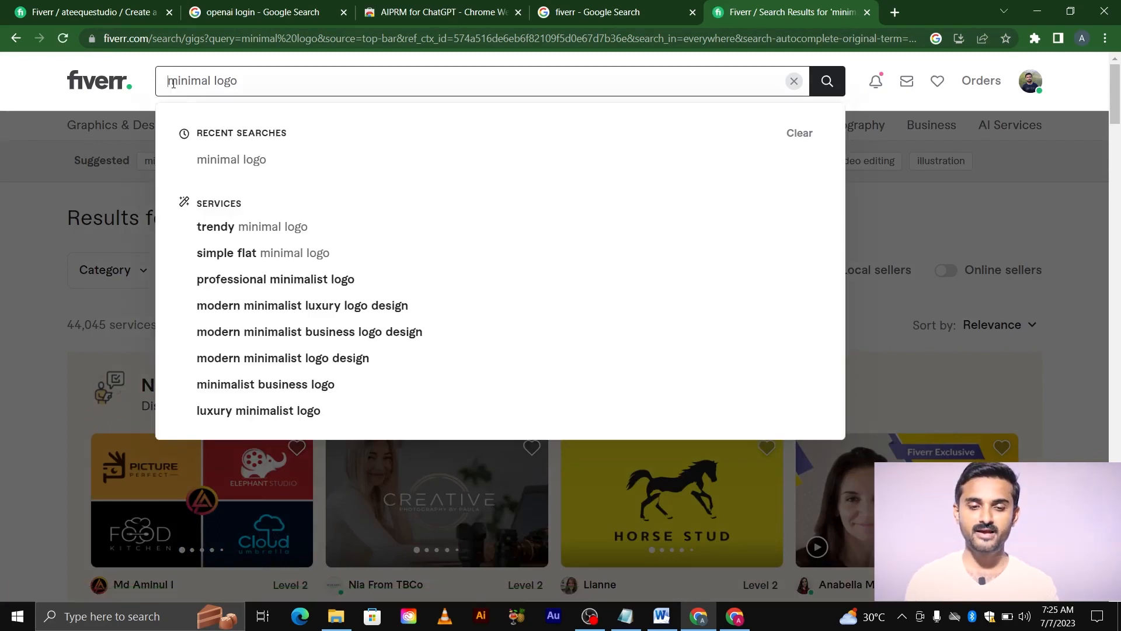
pyautogui.write('clean')
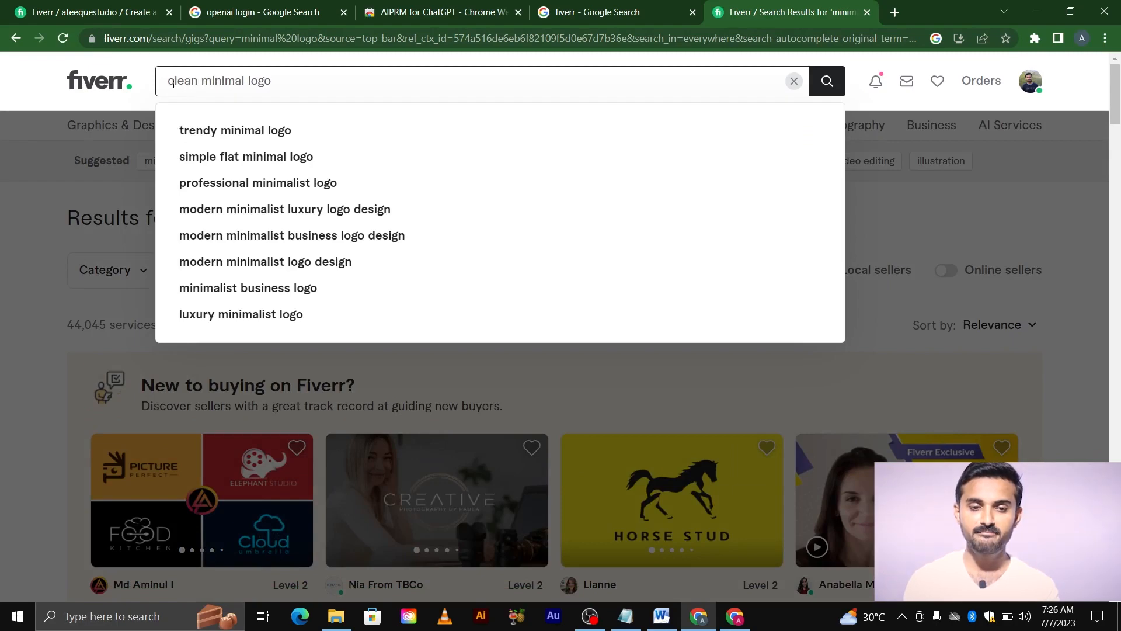
pyautogui.press('Return')
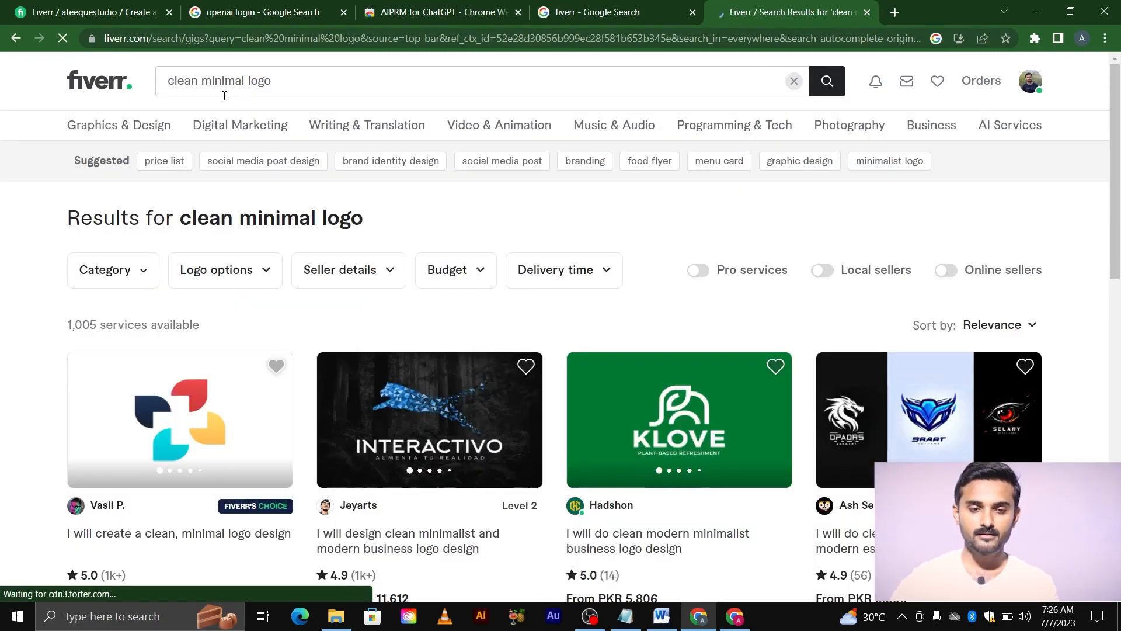
pyautogui.moveTo(68, 325); pyautogui.dragTo(97, 325)
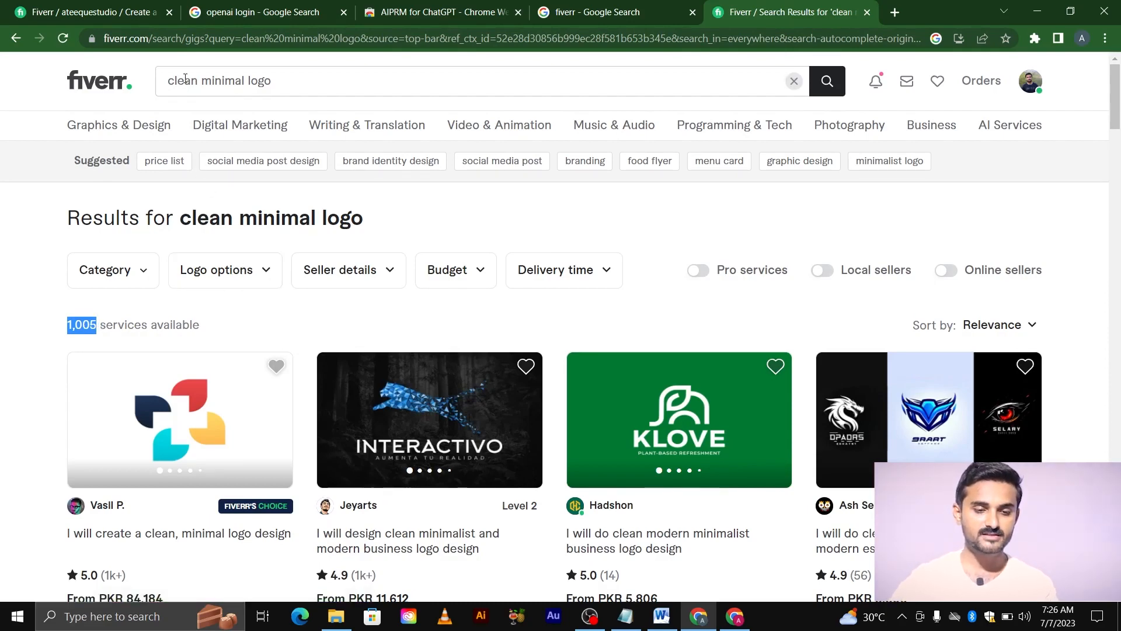
# Search the services for "flat logo" and check how many are available.
pyautogui.click(280, 80)
pyautogui.write('falt')
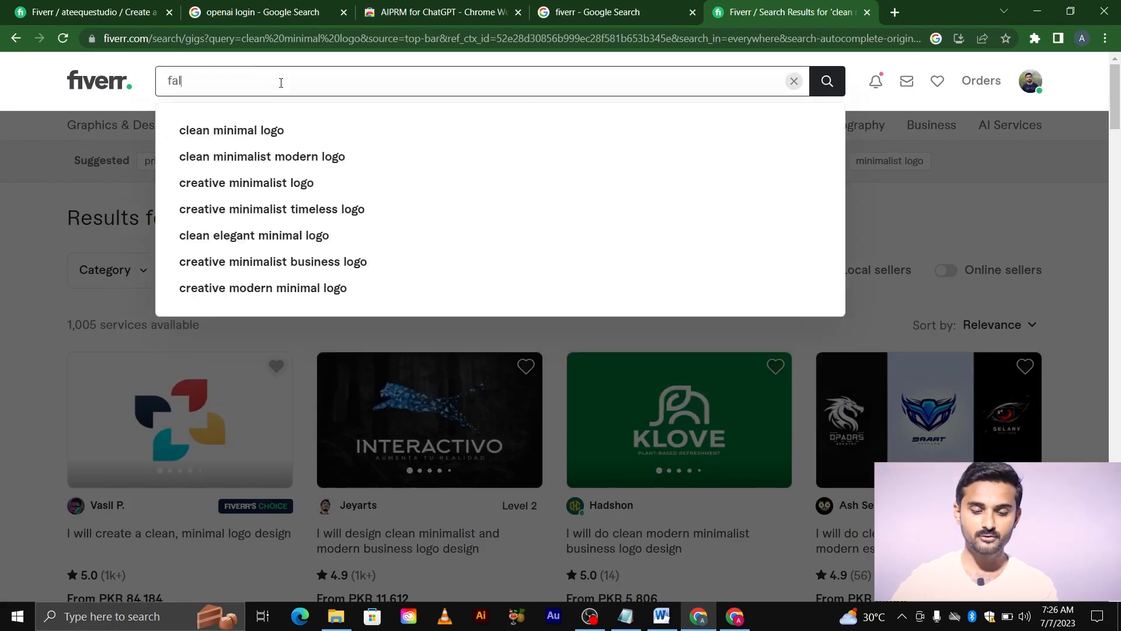
pyautogui.press('BackSpace')
pyautogui.press('BackSpace')
pyautogui.press('BackSpace')
pyautogui.press('BackSpace')
pyautogui.press('BackSpace')
pyautogui.write('lat l')
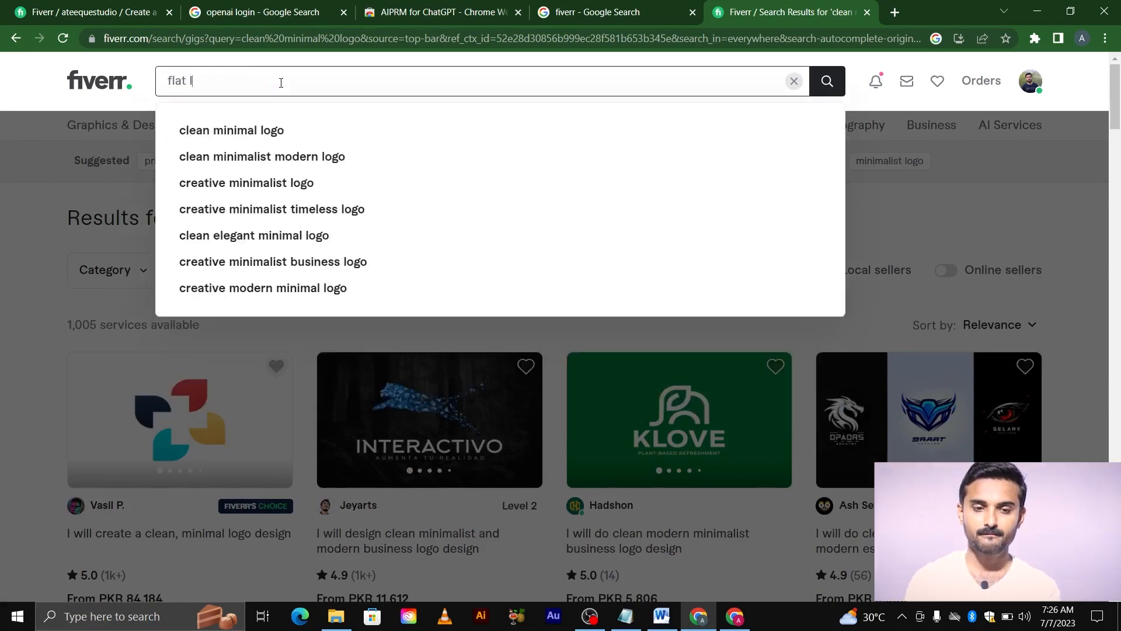
pyautogui.write('ogo')
pyautogui.press('Return')
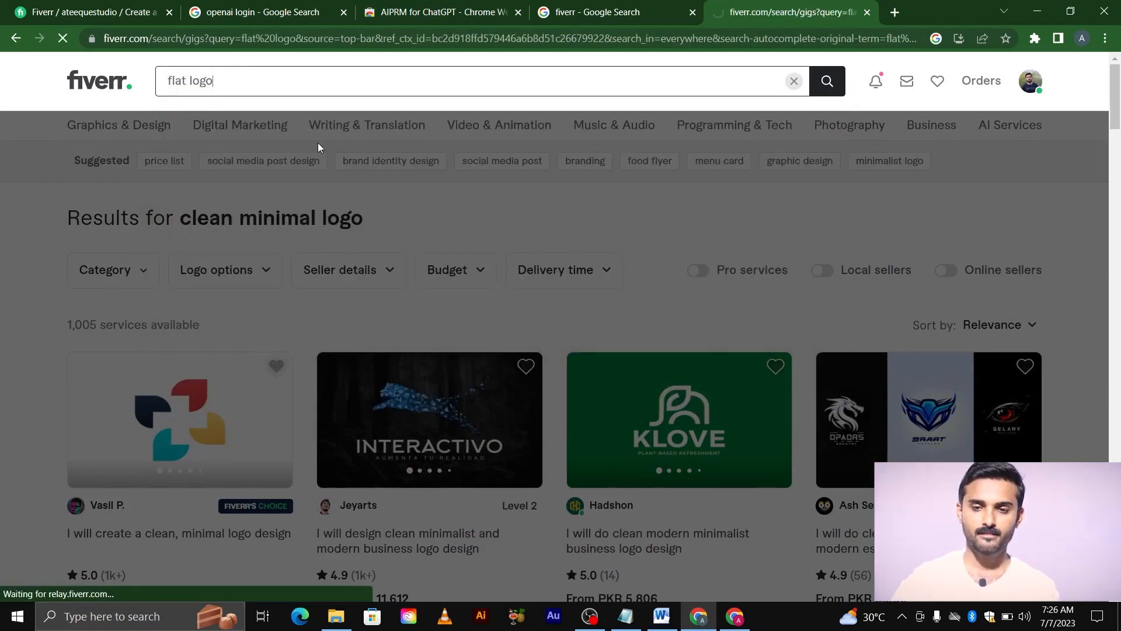
pyautogui.scroll(-1, 58, 264)
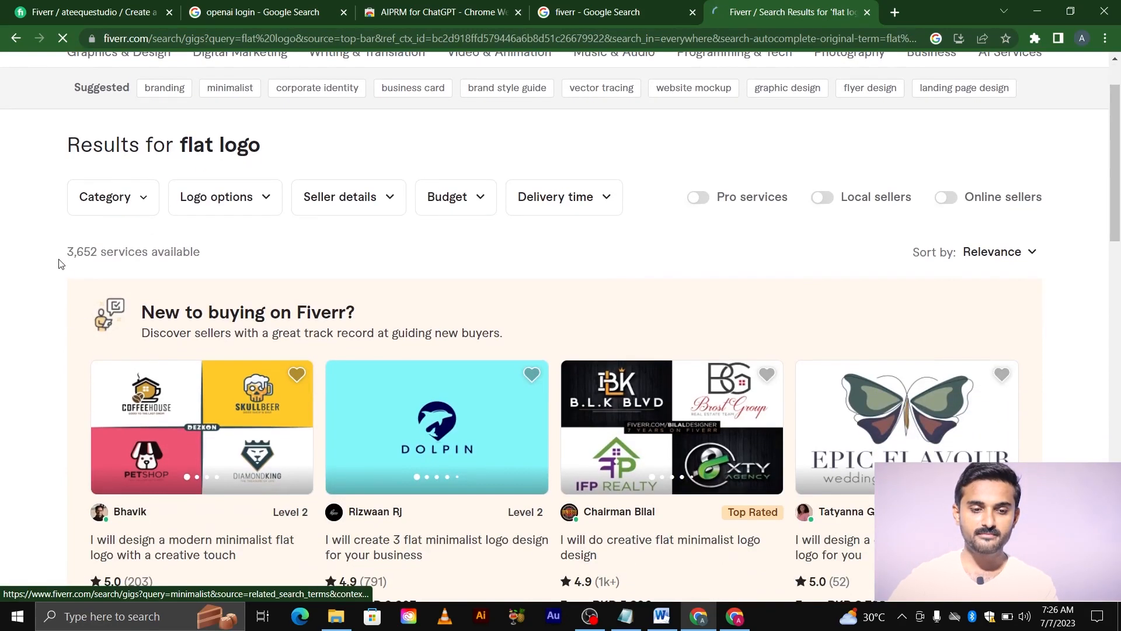
pyautogui.moveTo(67, 253); pyautogui.dragTo(98, 251)
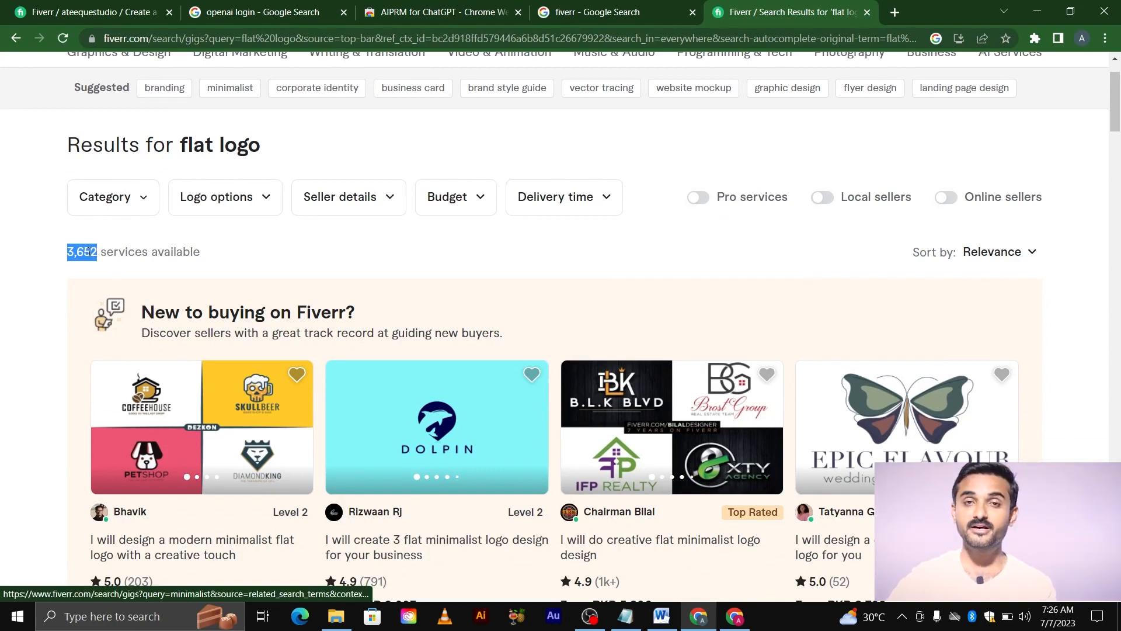
pyautogui.scroll(1, 87, 251)
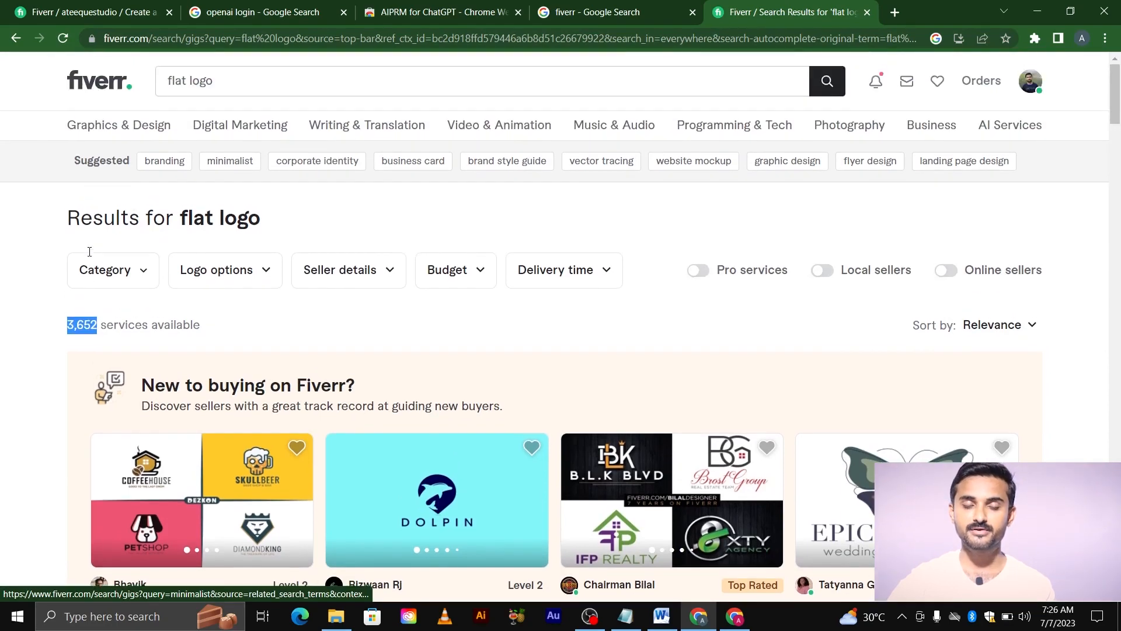
# Search the services for "simple logo" and check how many are available.
pyautogui.moveTo(238, 81); pyautogui.dragTo(151, 79)
pyautogui.press('BackSpace')
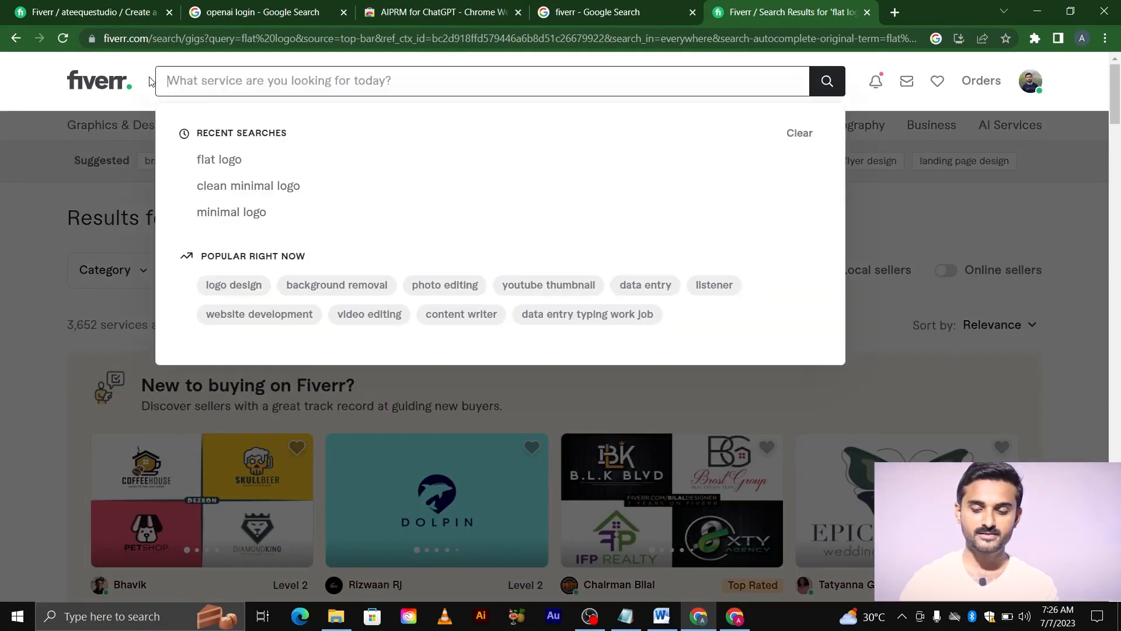
pyautogui.write('simple ')
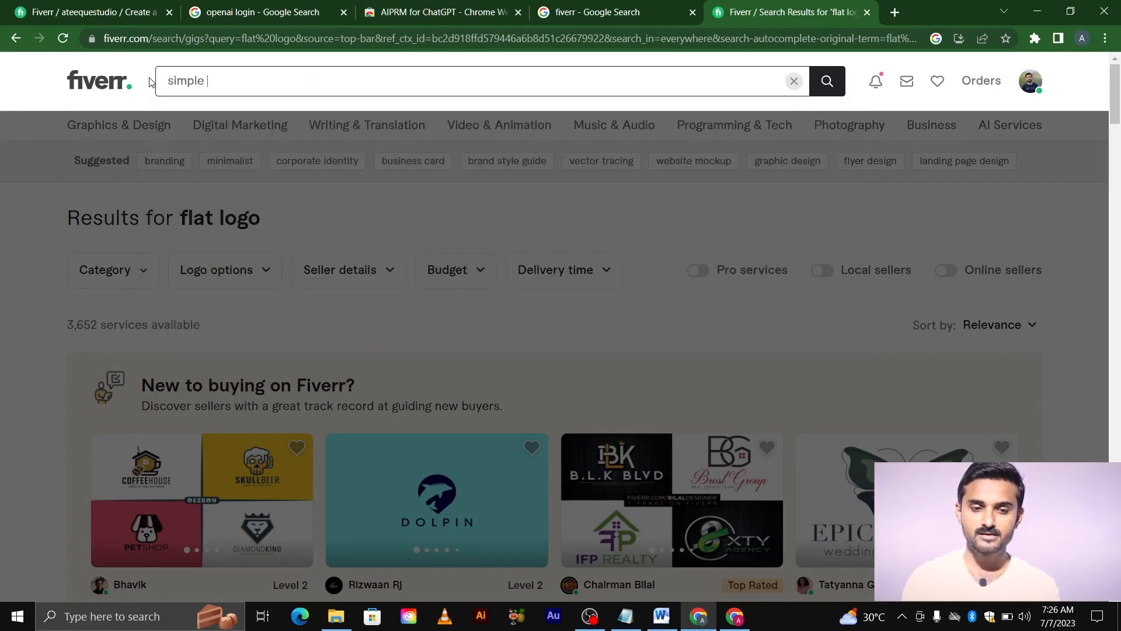
pyautogui.write('logo')
pyautogui.press('Return')
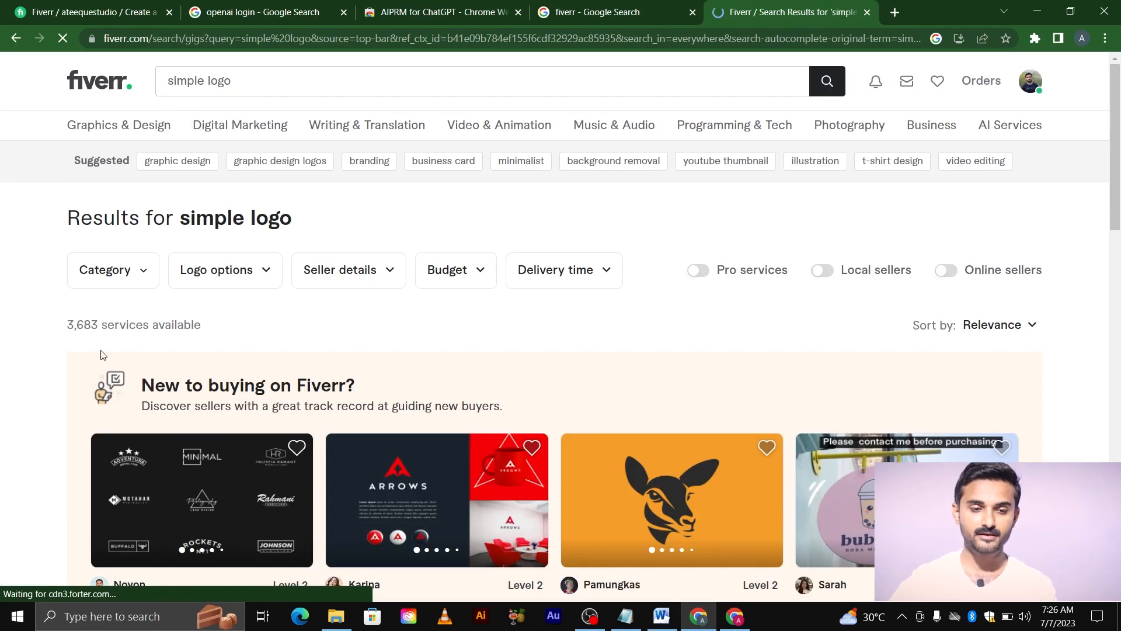
pyautogui.moveTo(67, 325); pyautogui.dragTo(97, 330)
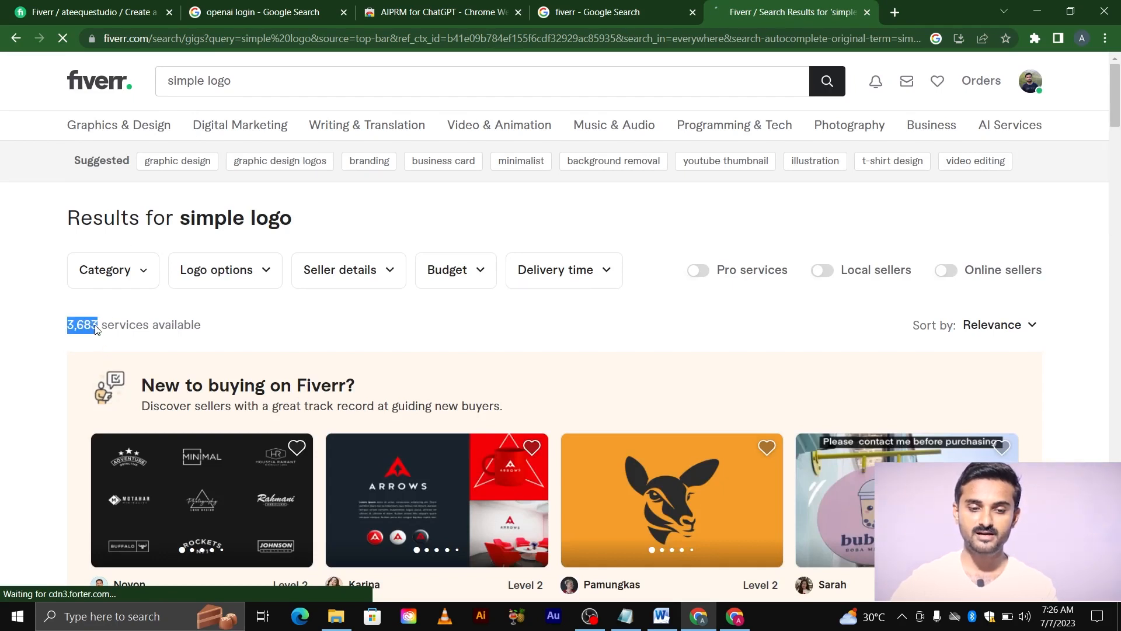
# Replace the query and search the services for the broader keyword "logo design".
pyautogui.moveTo(257, 81); pyautogui.dragTo(187, 81)
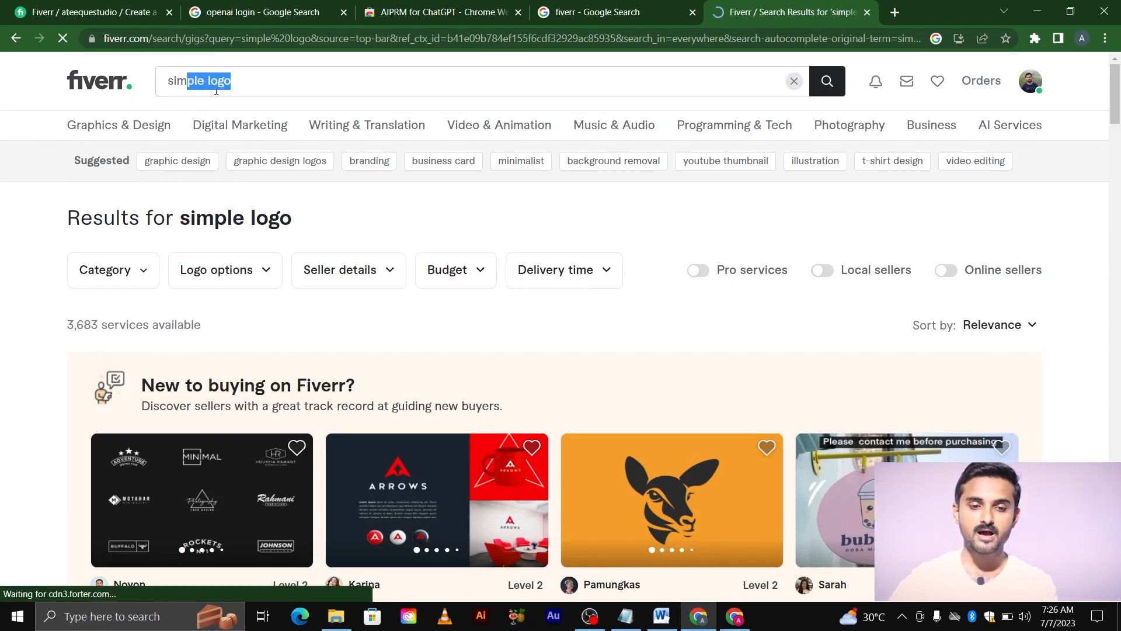
pyautogui.hotkey('ctrl', 'a')
pyautogui.write('ogo')
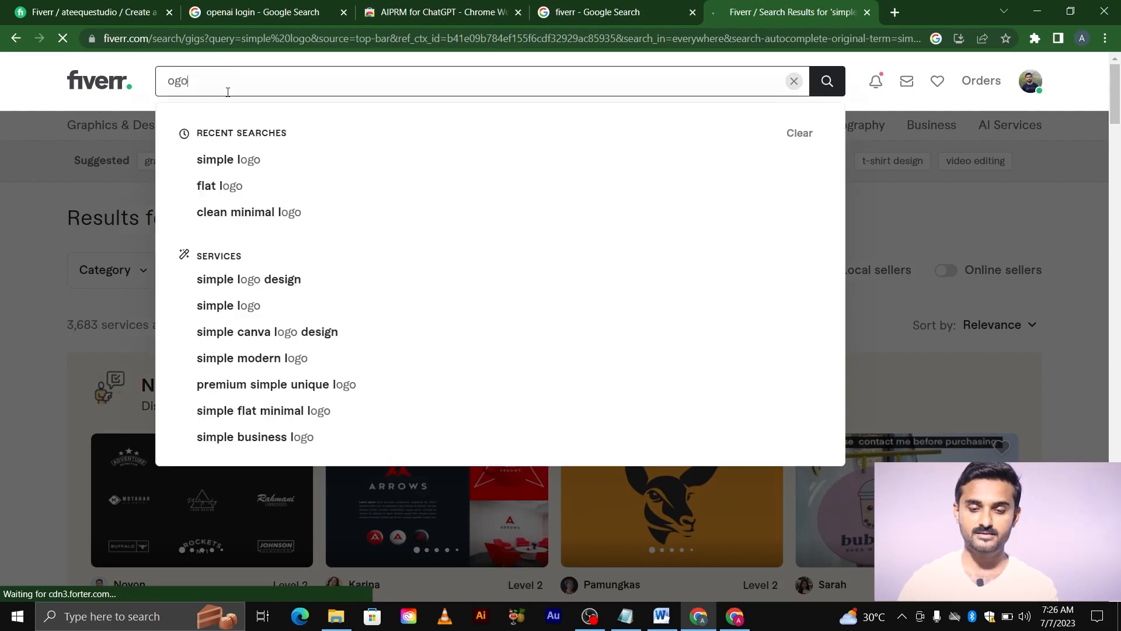
pyautogui.press('BackSpace')
pyautogui.press('BackSpace')
pyautogui.press('BackSpace')
pyautogui.write('kogo')
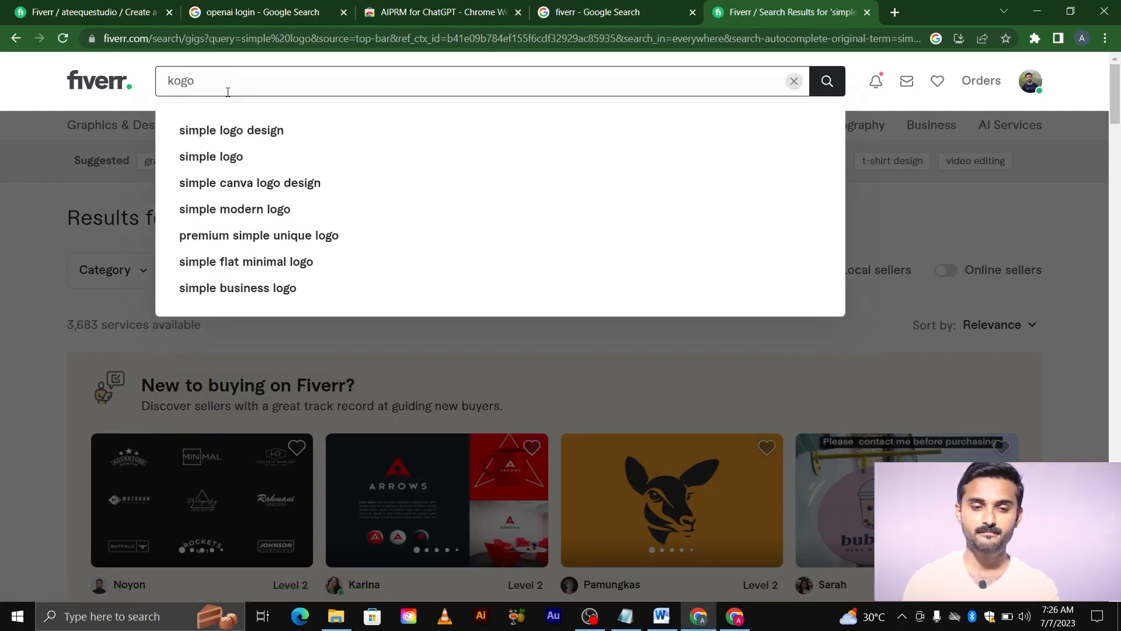
pyautogui.press('BackSpace')
pyautogui.press('BackSpace')
pyautogui.press('BackSpace')
pyautogui.press('BackSpace')
pyautogui.write('logo ')
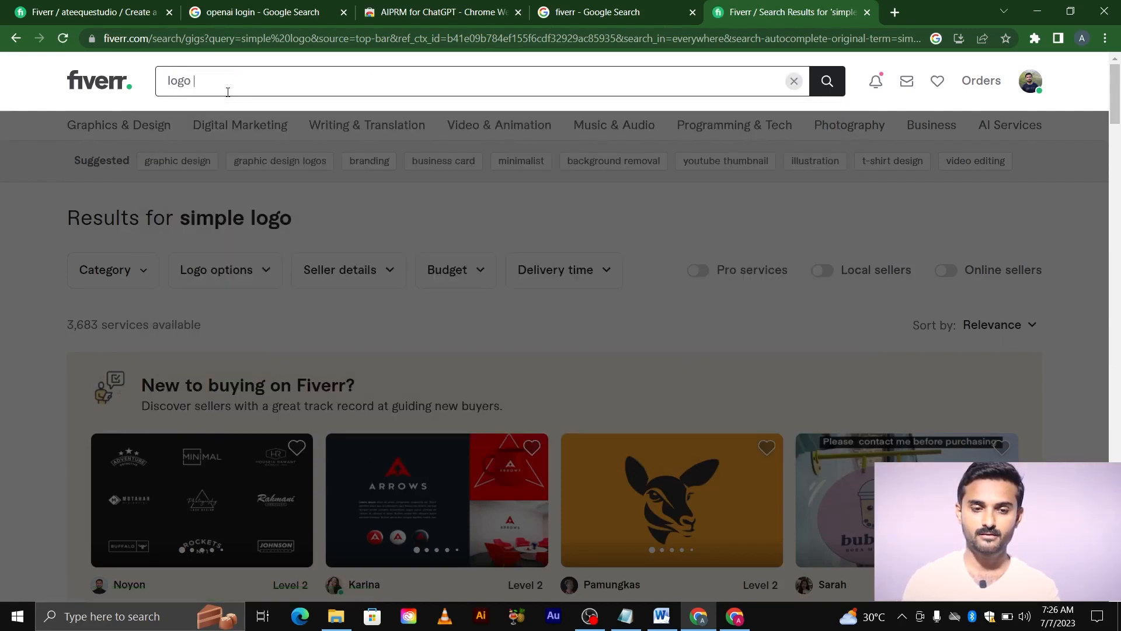
pyautogui.write('design')
pyautogui.press('Return')
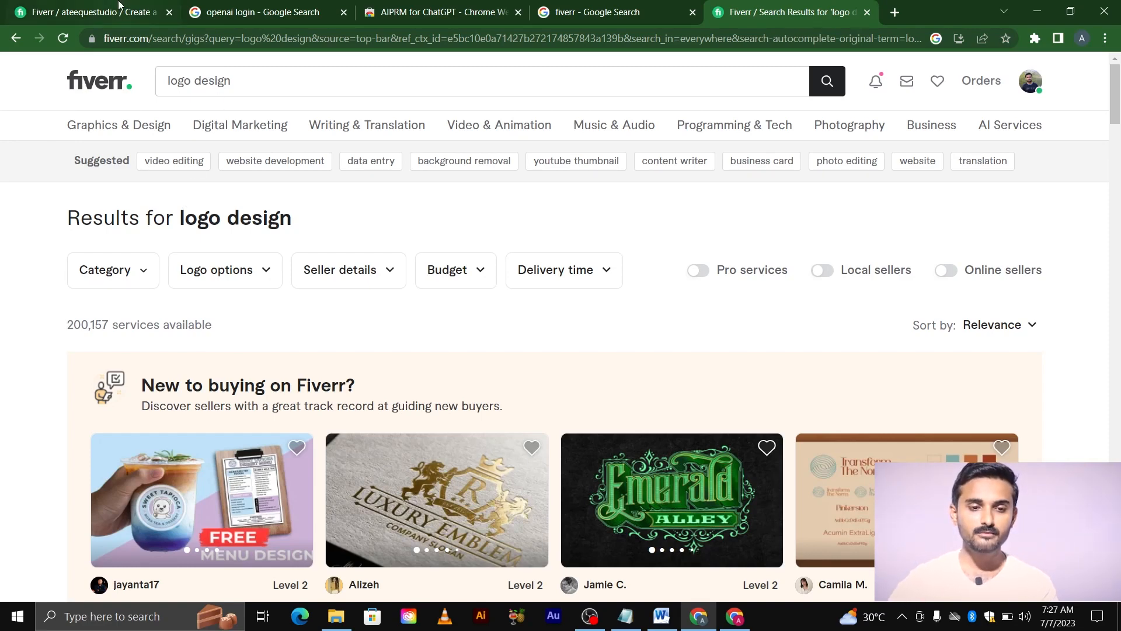
# In the new gig's overview form, start the gig title after "I will" with "design simple, flat,".
pyautogui.click(118, 5)
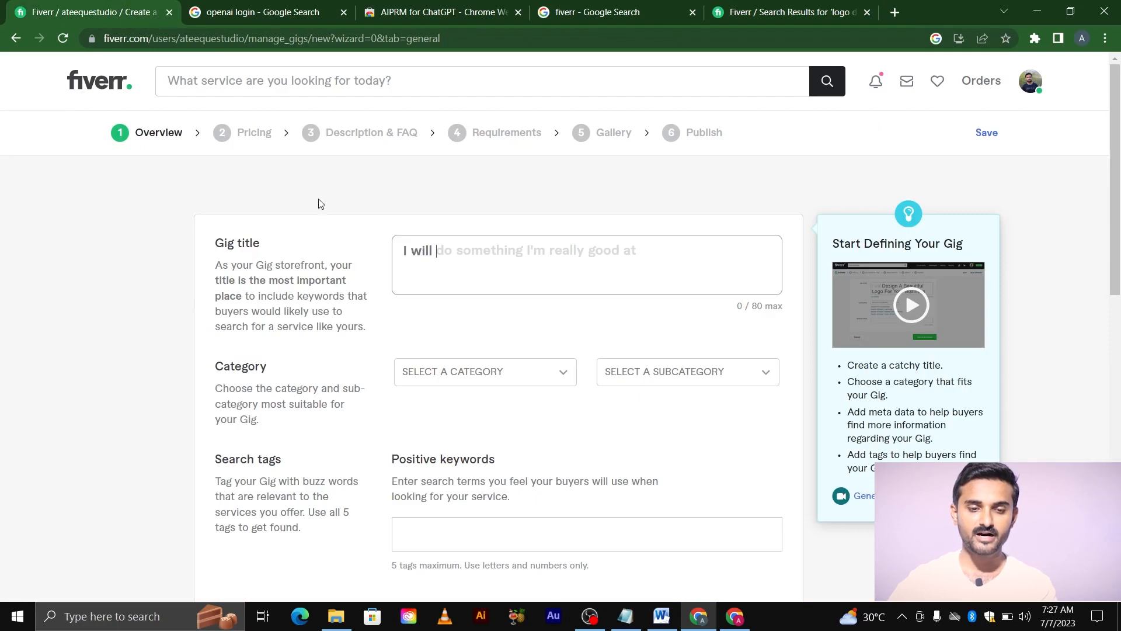
pyautogui.click(464, 259)
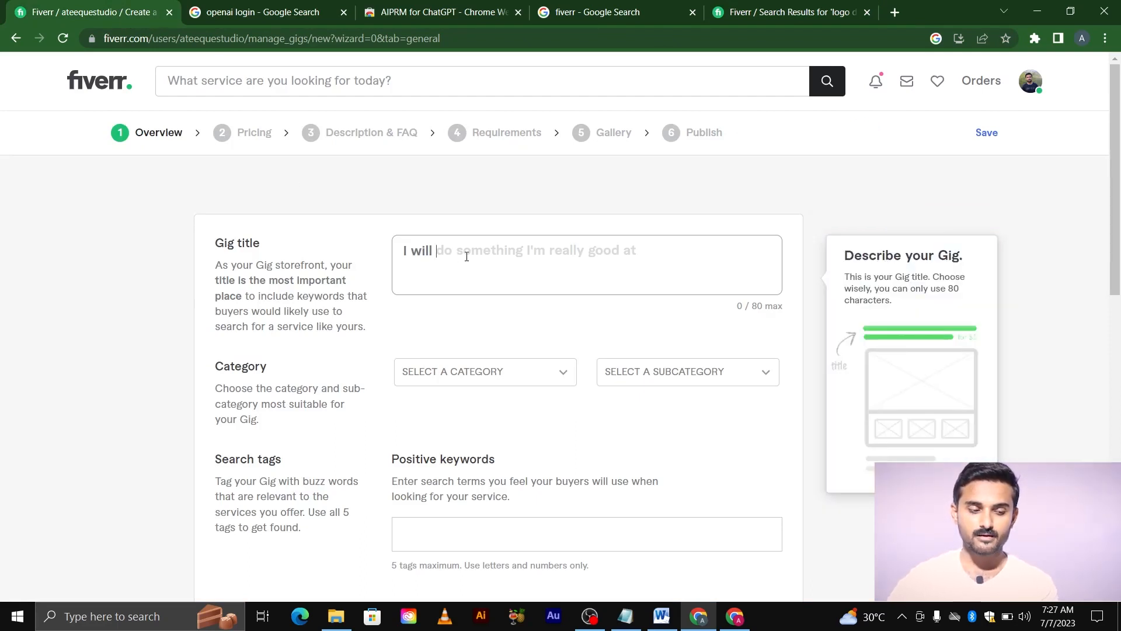
pyautogui.write('design')
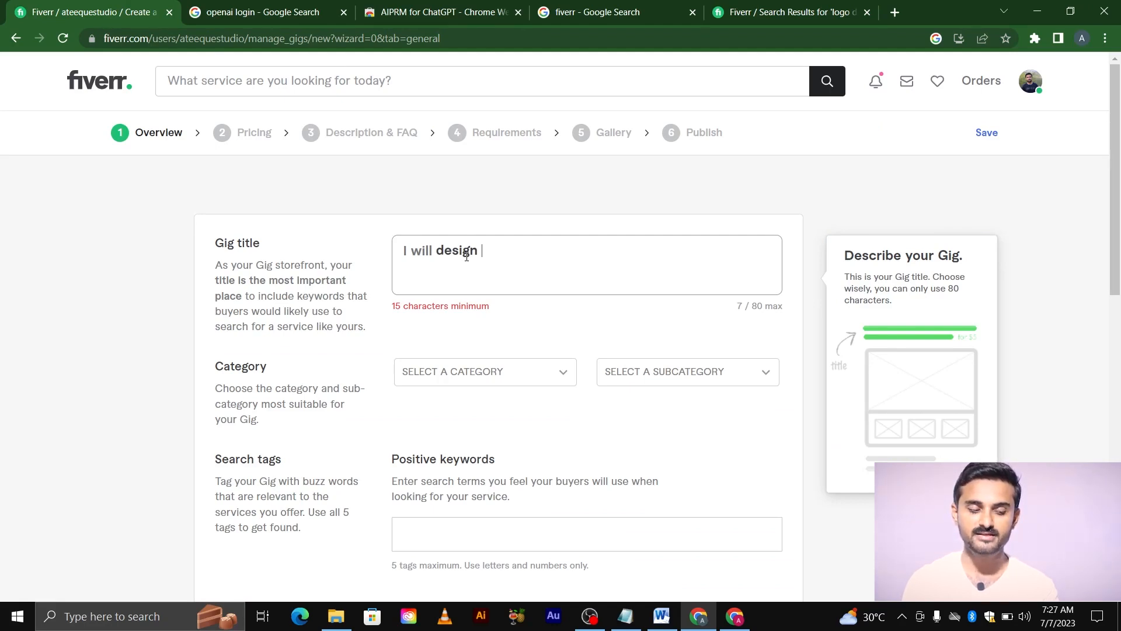
pyautogui.write('simple')
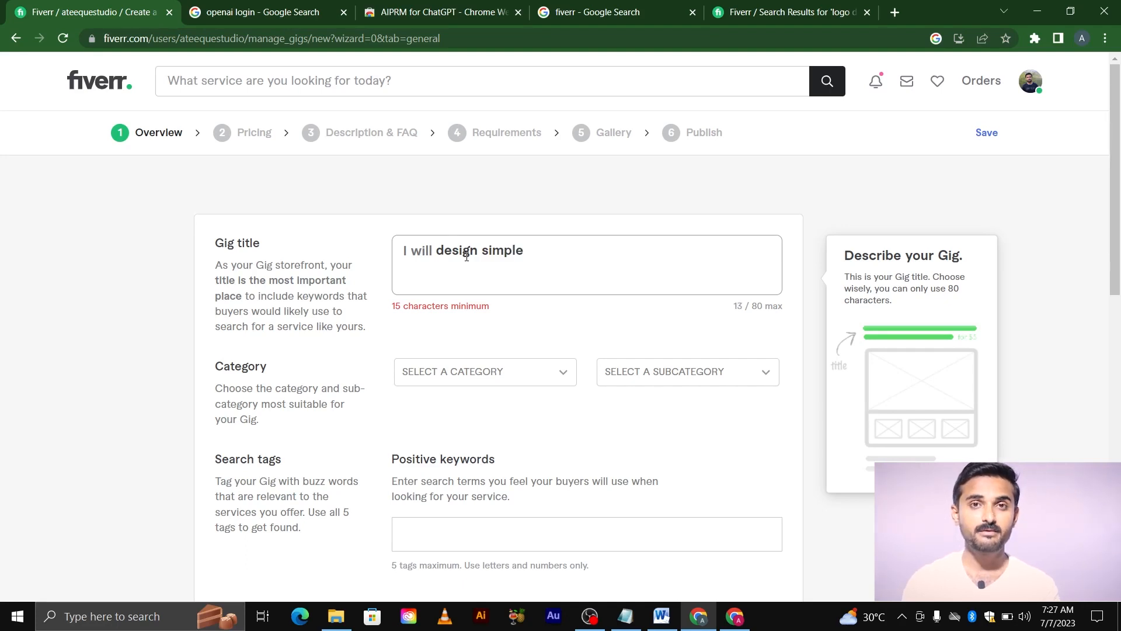
pyautogui.write(',')
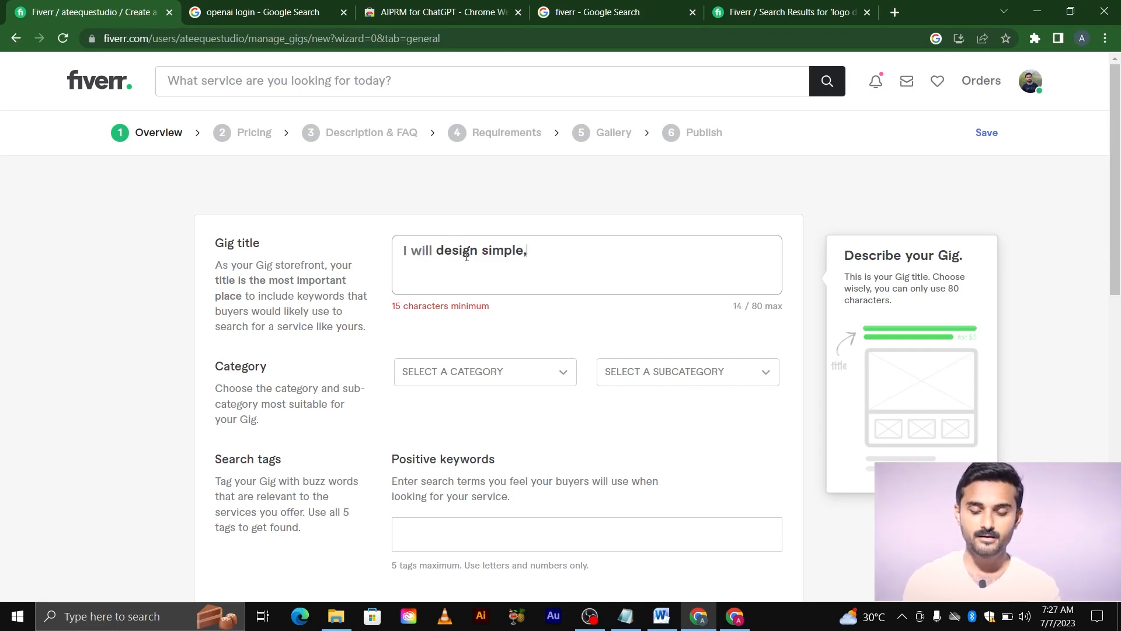
pyautogui.write(' flat,')
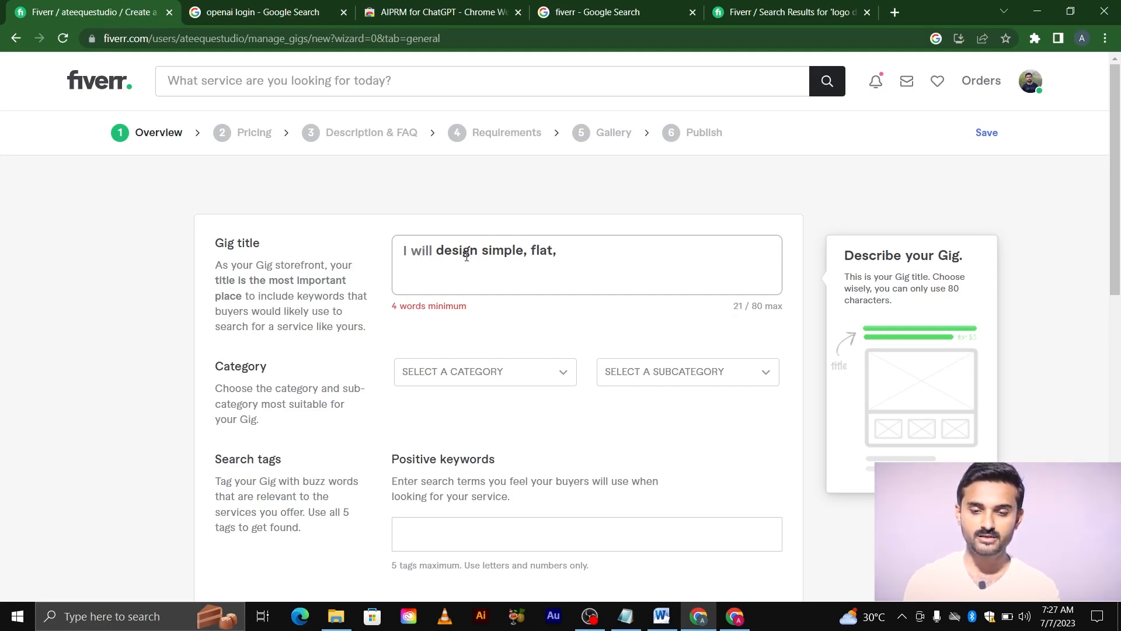
# Return to the search results page and search the services for "elegant logo".
pyautogui.click(782, 12)
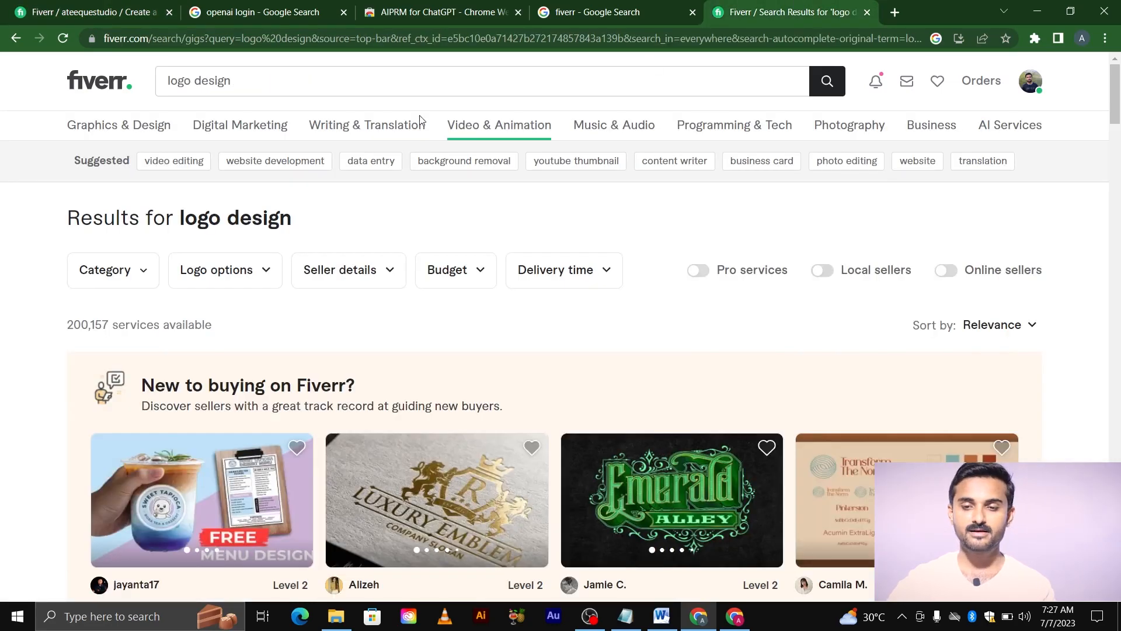
pyautogui.moveTo(253, 88); pyautogui.dragTo(149, 91)
pyautogui.write('el')
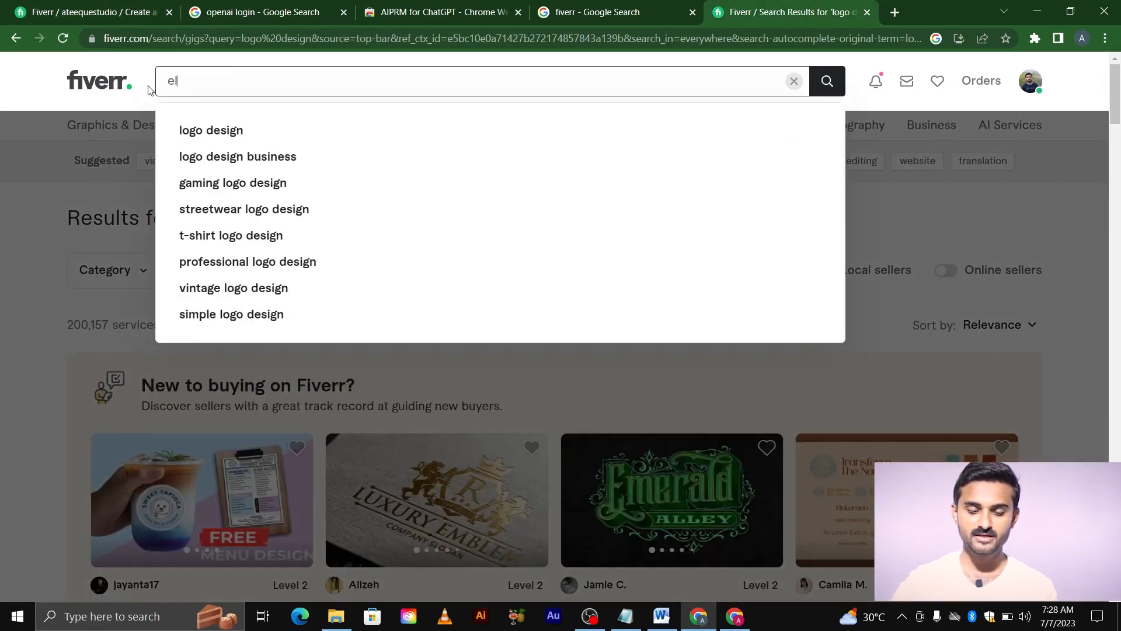
pyautogui.write('egant')
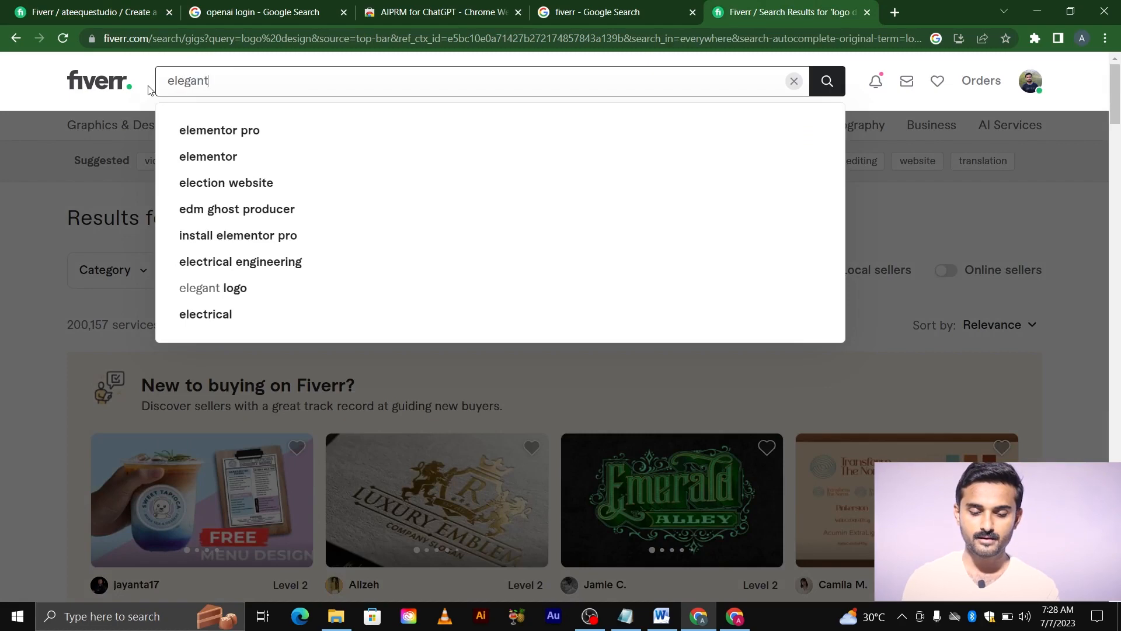
pyautogui.write(' logo')
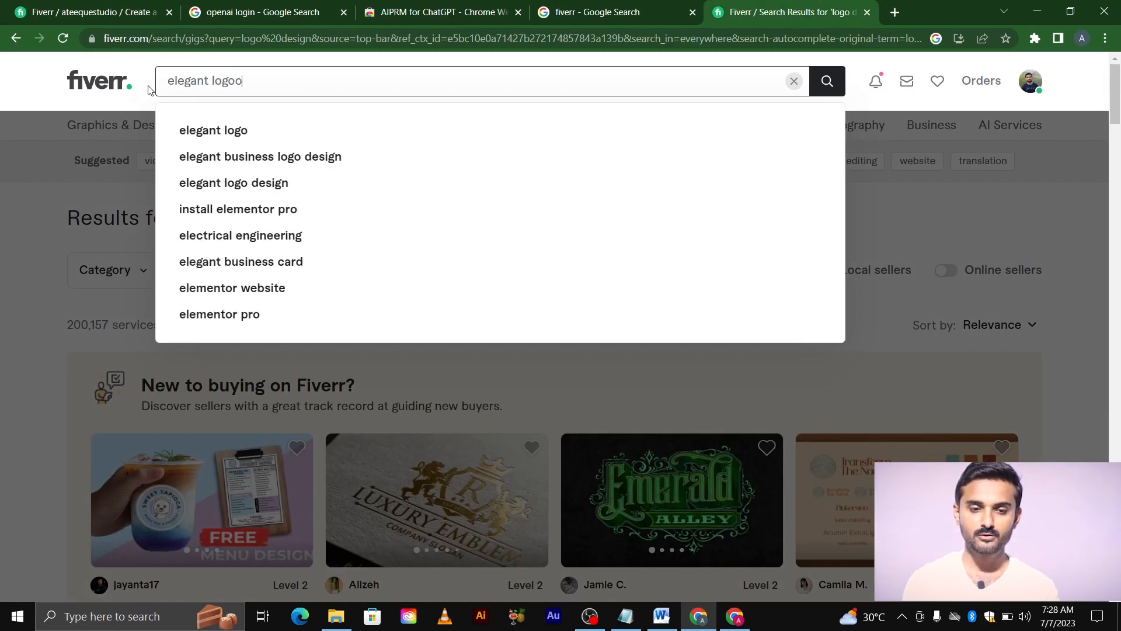
pyautogui.press('Return')
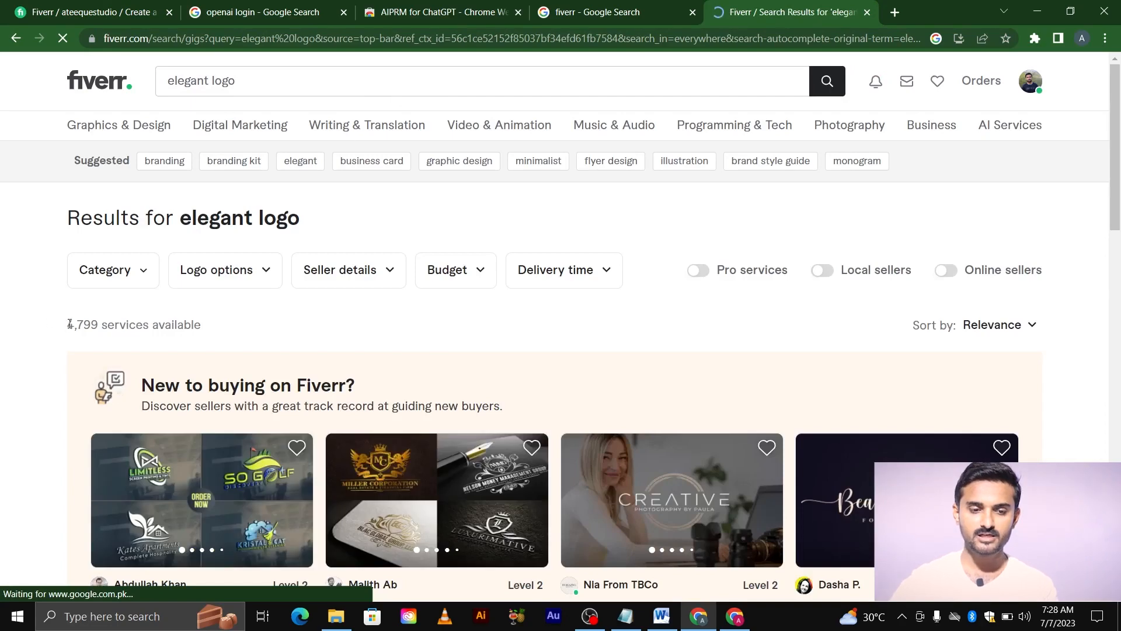
# Check how many services "elegant logo" has, and search the services for "elegant minimalist logo".
pyautogui.moveTo(67, 325); pyautogui.dragTo(91, 324)
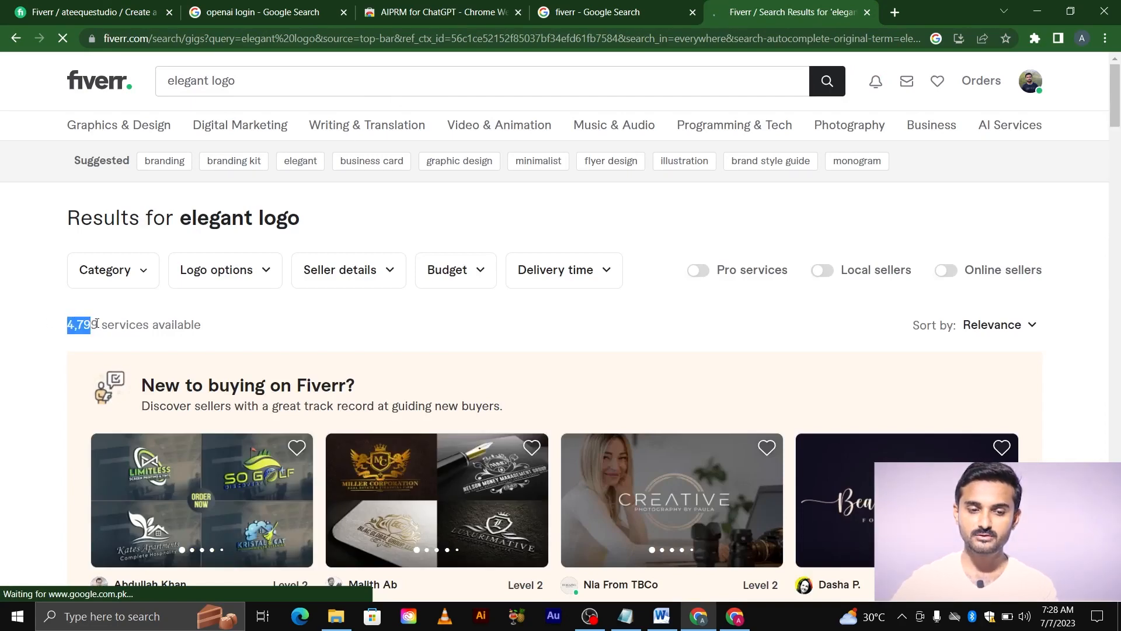
pyautogui.click(211, 79)
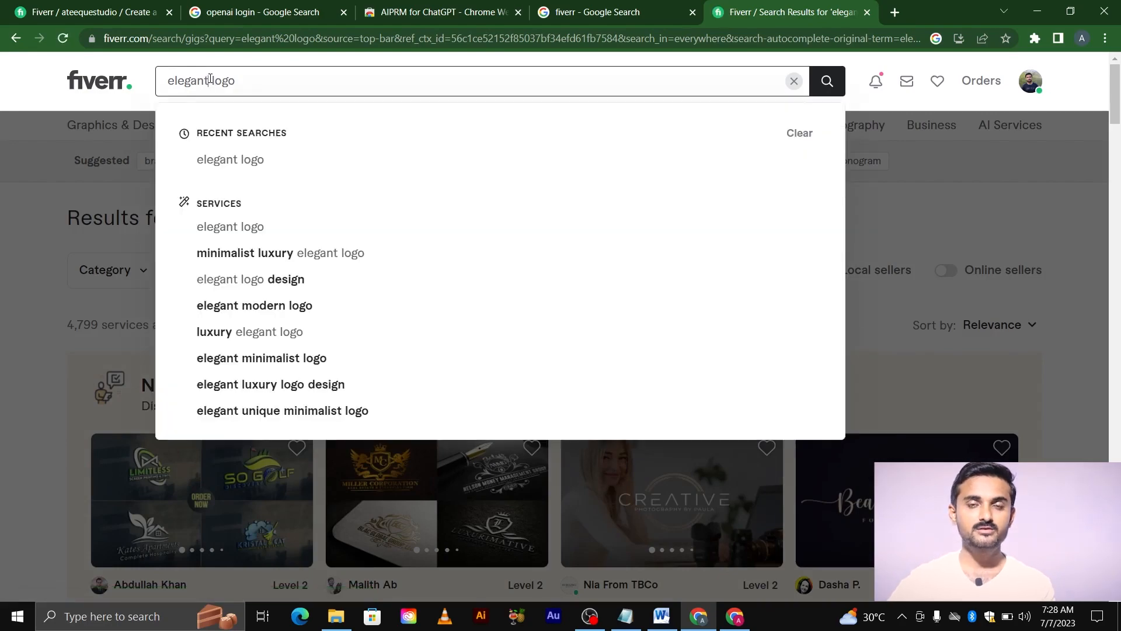
pyautogui.write('minima')
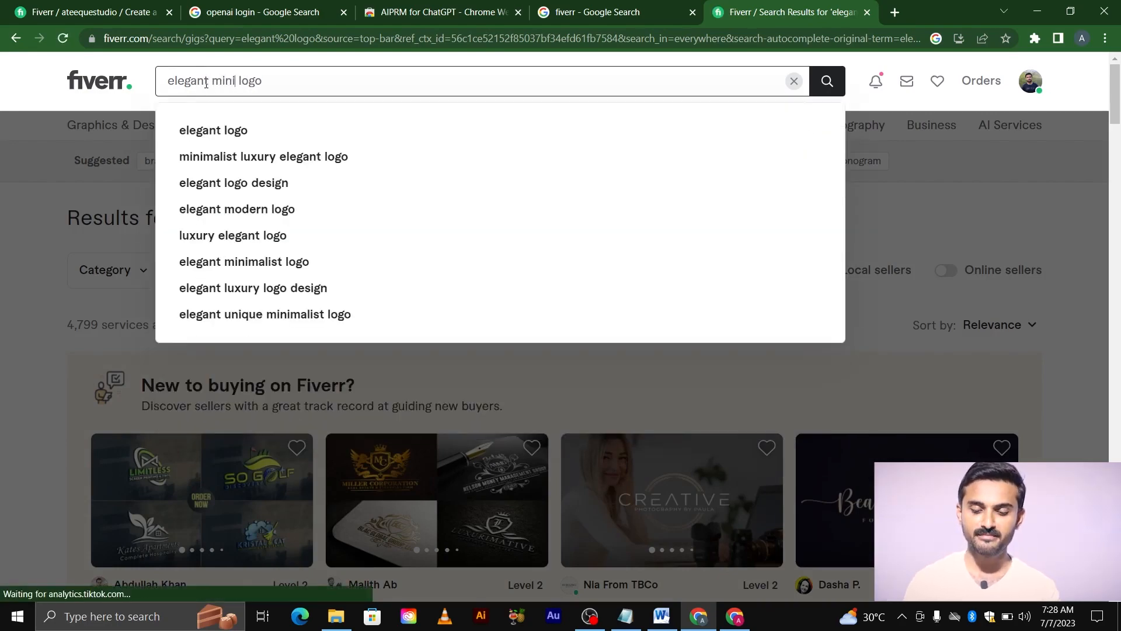
pyautogui.write('list')
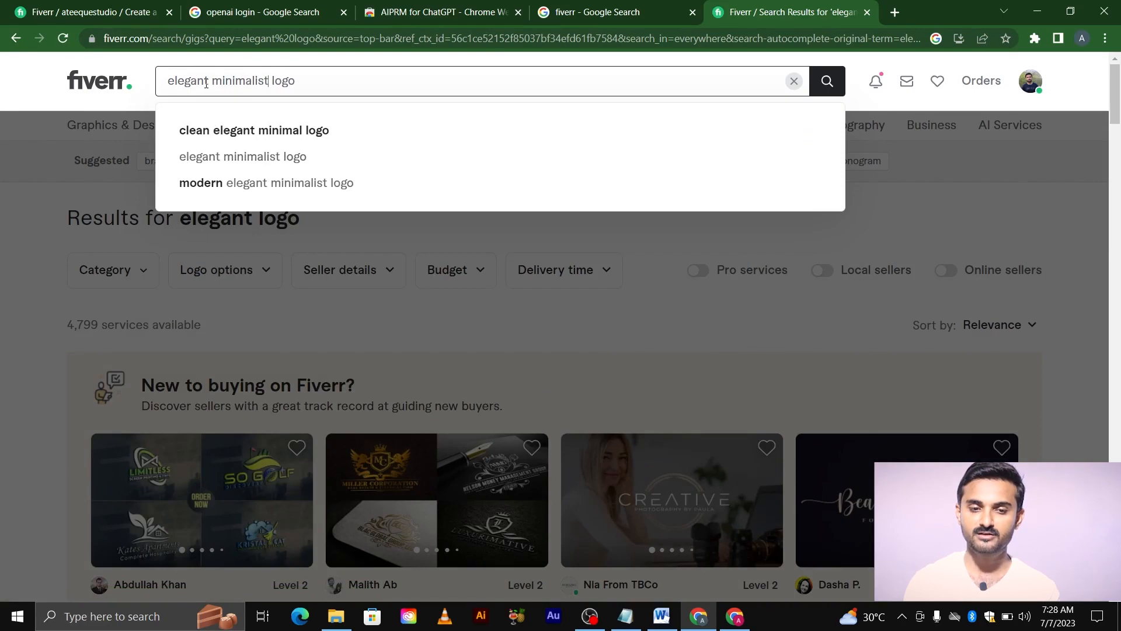
pyautogui.press('Return')
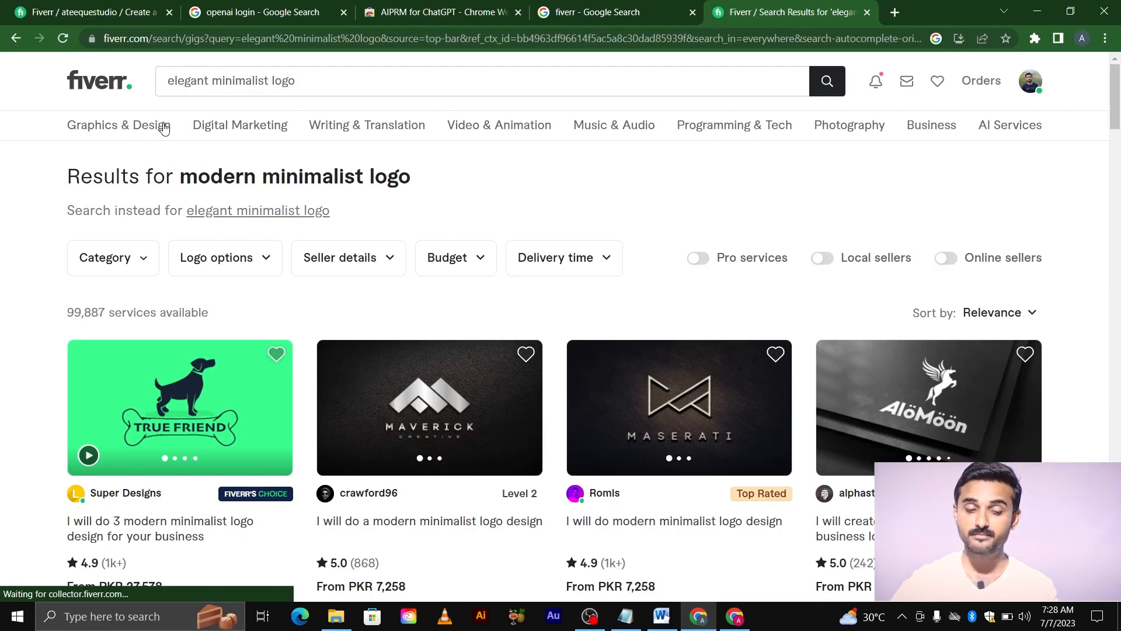
# Replace "elegant" in the search query and search the services for "simple minimalist logo".
pyautogui.click(213, 81)
pyautogui.moveTo(213, 81); pyautogui.dragTo(285, 82)
pyautogui.click(300, 83)
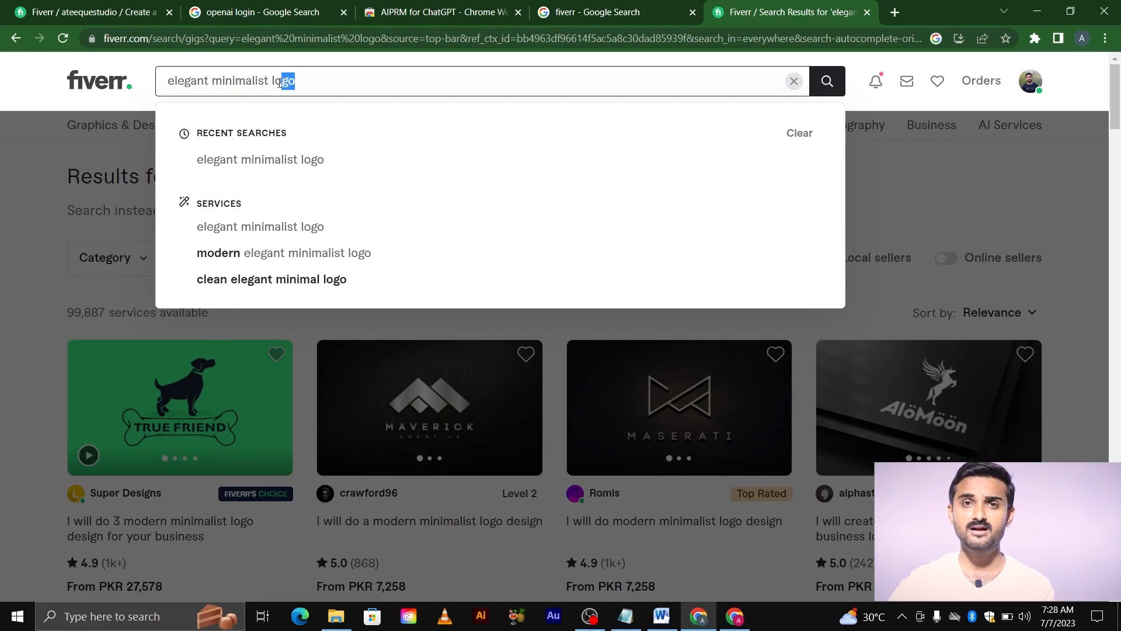
pyautogui.moveTo(207, 82); pyautogui.dragTo(165, 79)
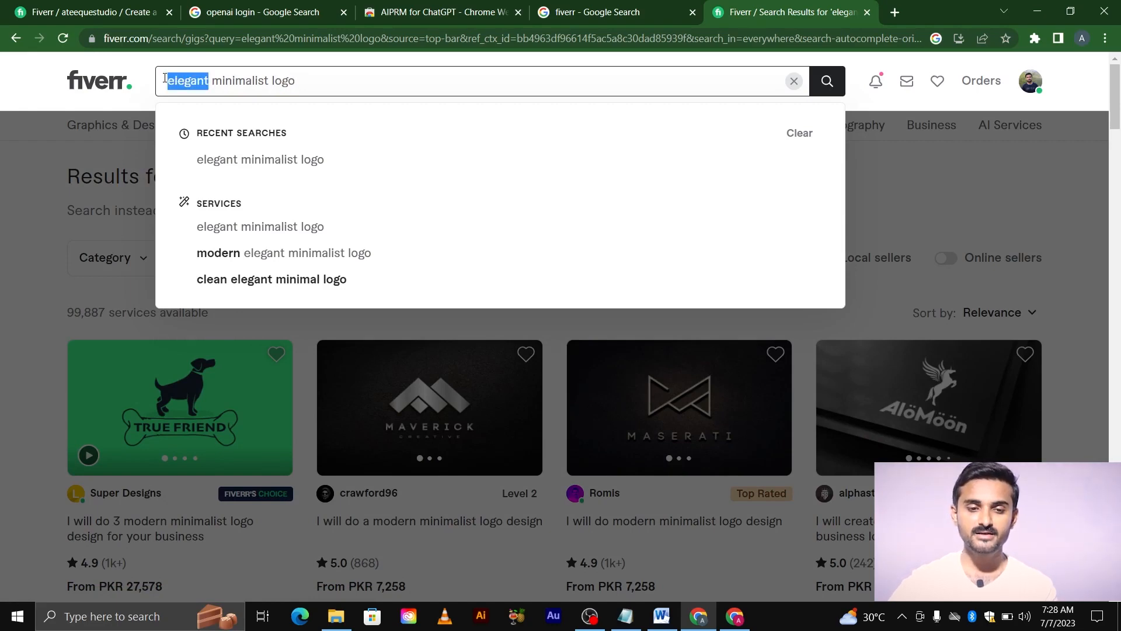
pyautogui.write('simple')
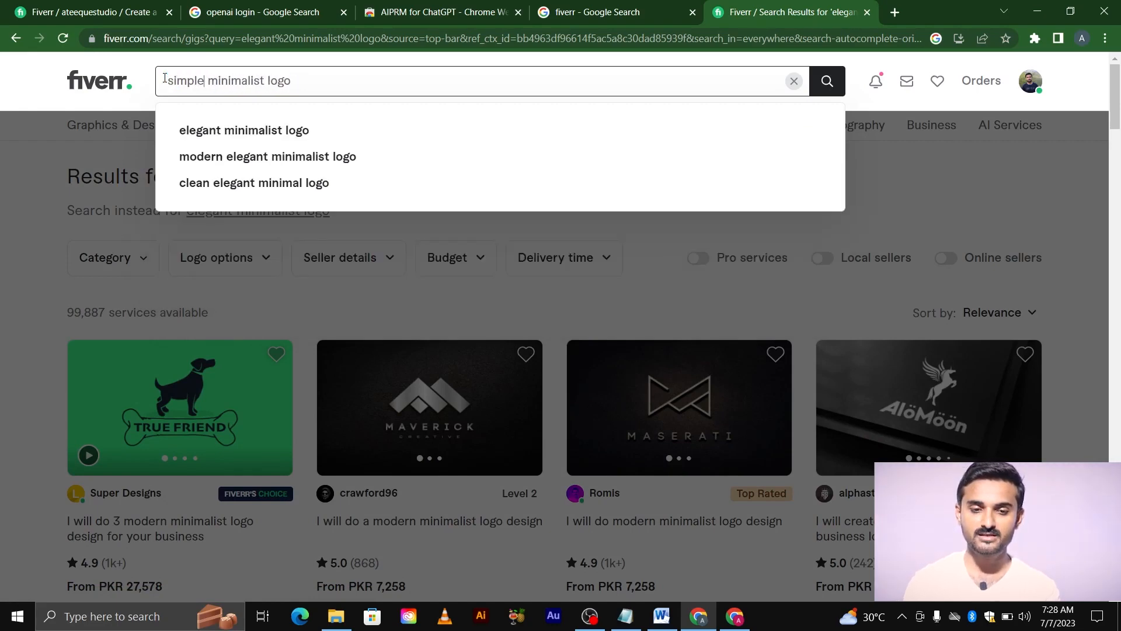
pyautogui.press('Return')
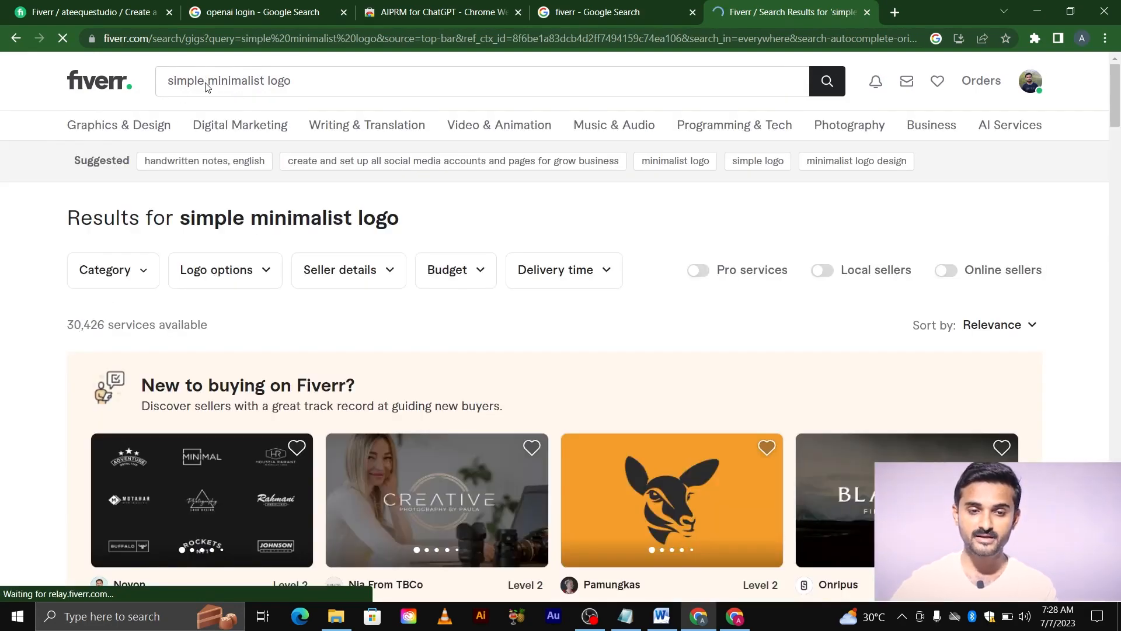
# Search the services for "flat minimalist logo" and check how many are available.
pyautogui.moveTo(206, 82); pyautogui.dragTo(171, 81)
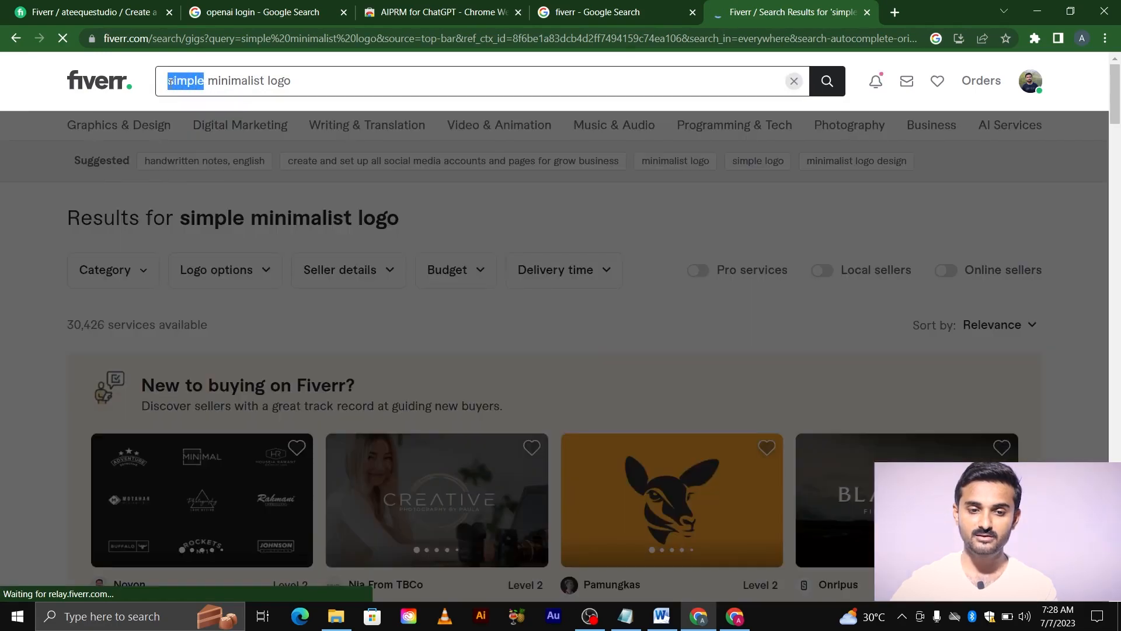
pyautogui.write('flat')
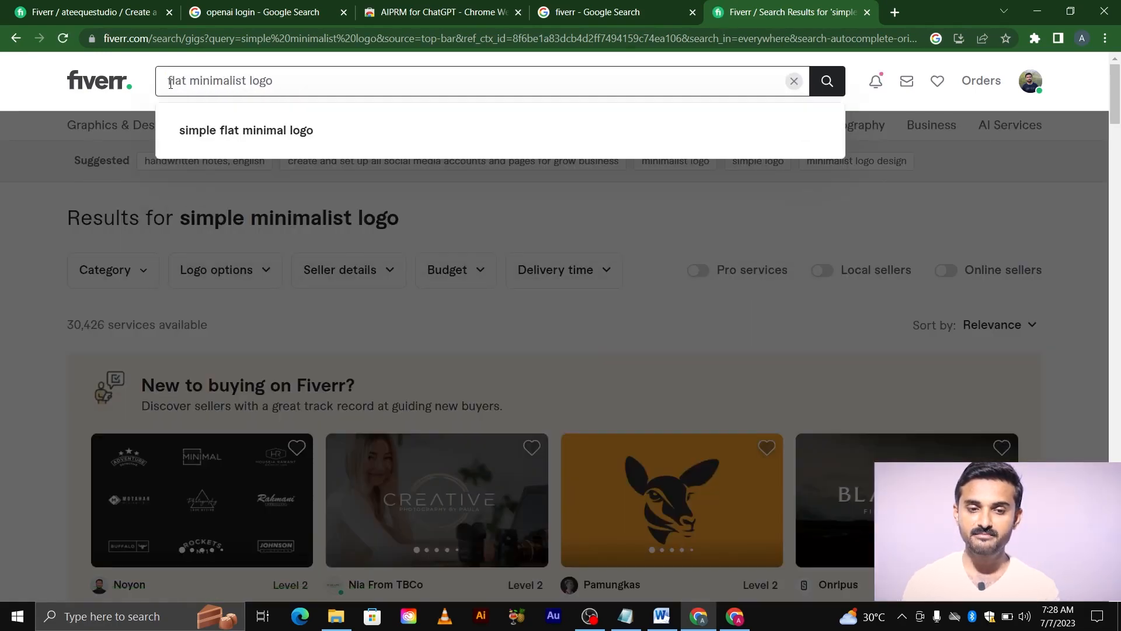
pyautogui.press('Return')
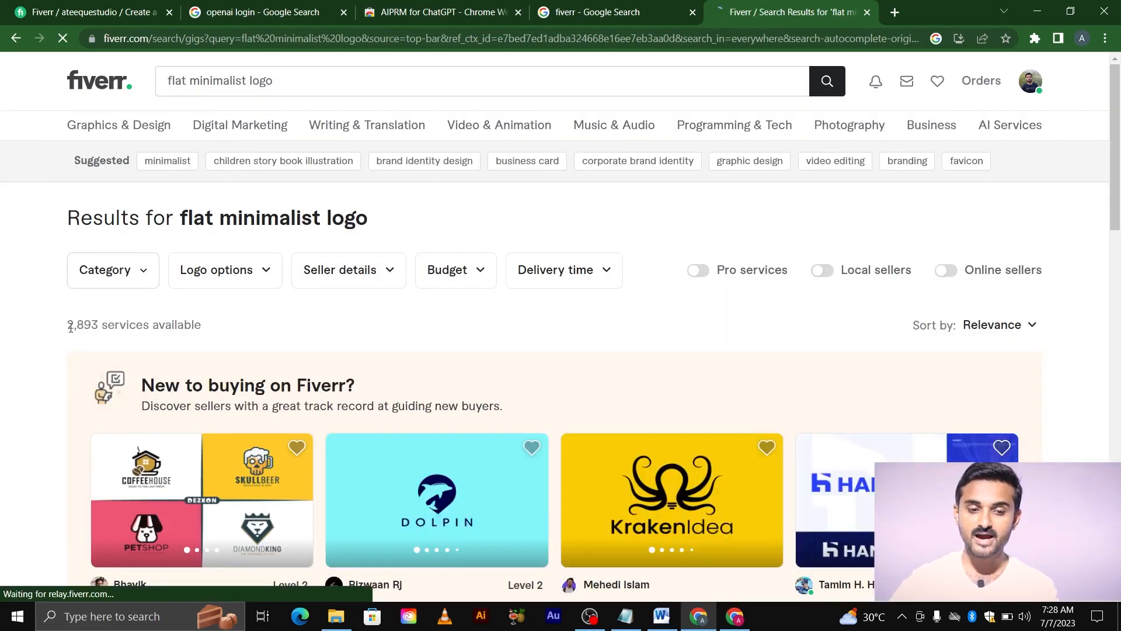
pyautogui.moveTo(71, 327); pyautogui.dragTo(84, 326)
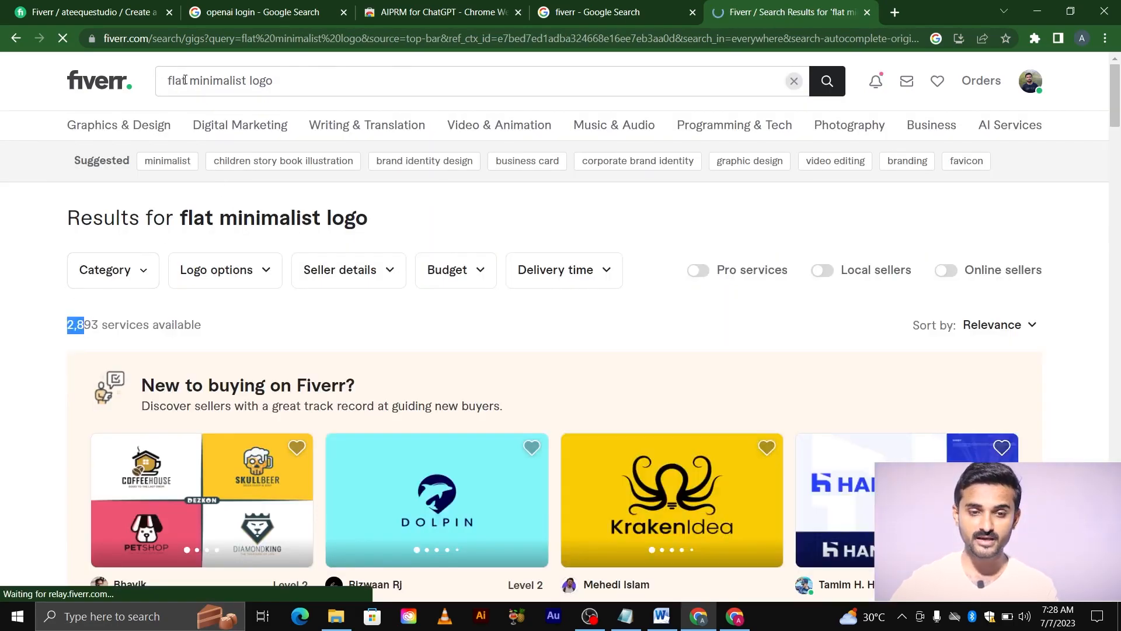
# Search the services for "clean minimalist logo" and check how many are available.
pyautogui.moveTo(185, 80); pyautogui.dragTo(164, 81)
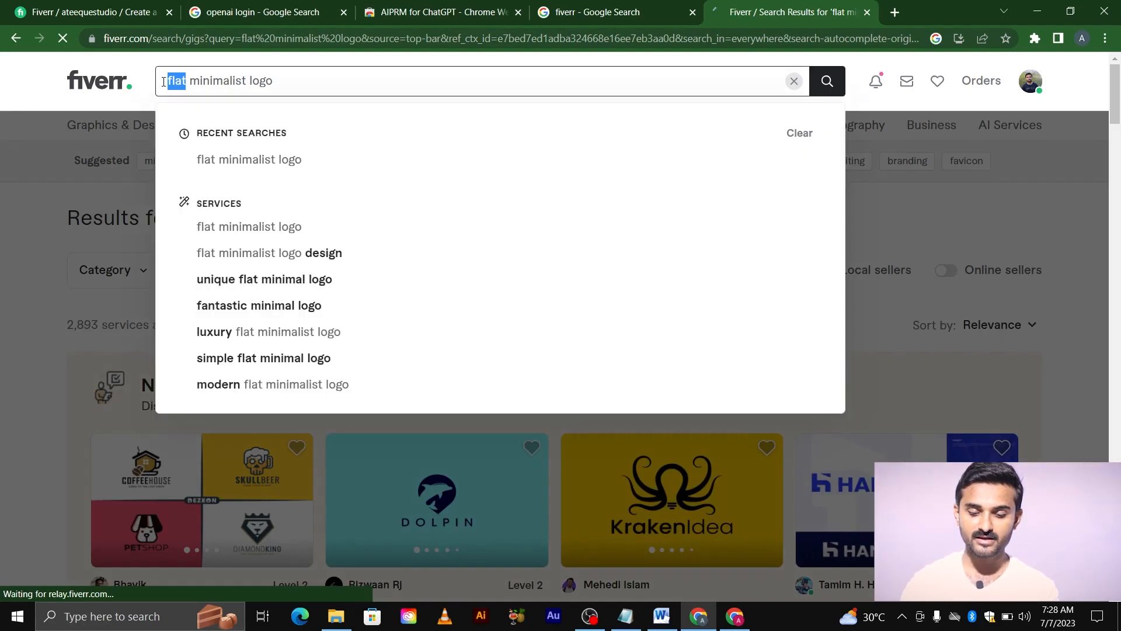
pyautogui.press('BackSpace')
pyautogui.write('clean')
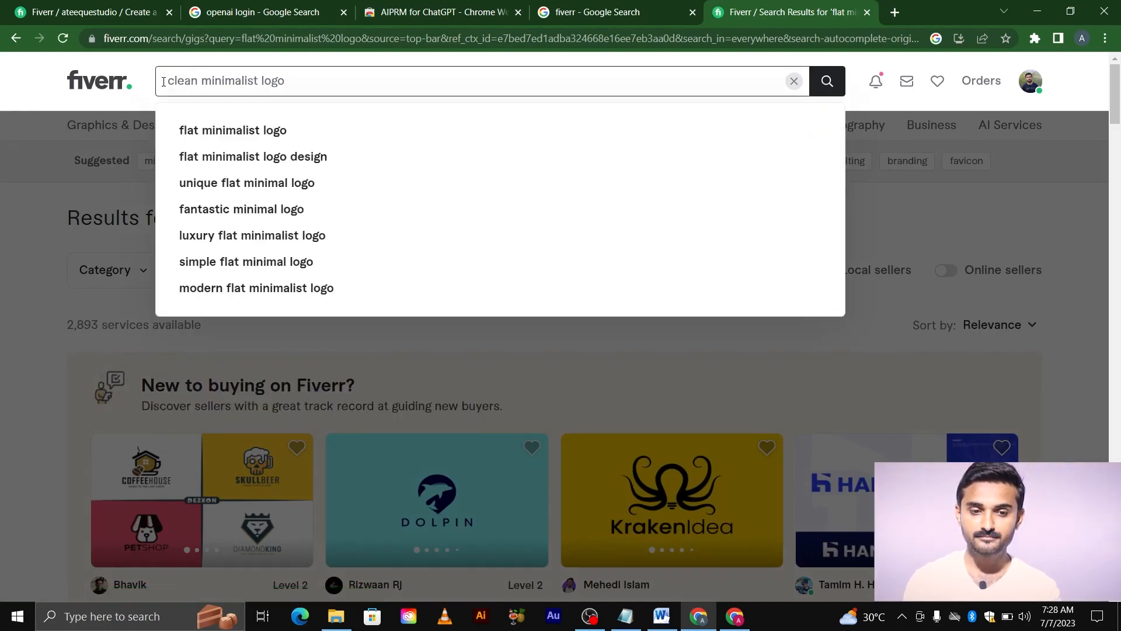
pyautogui.press('Return')
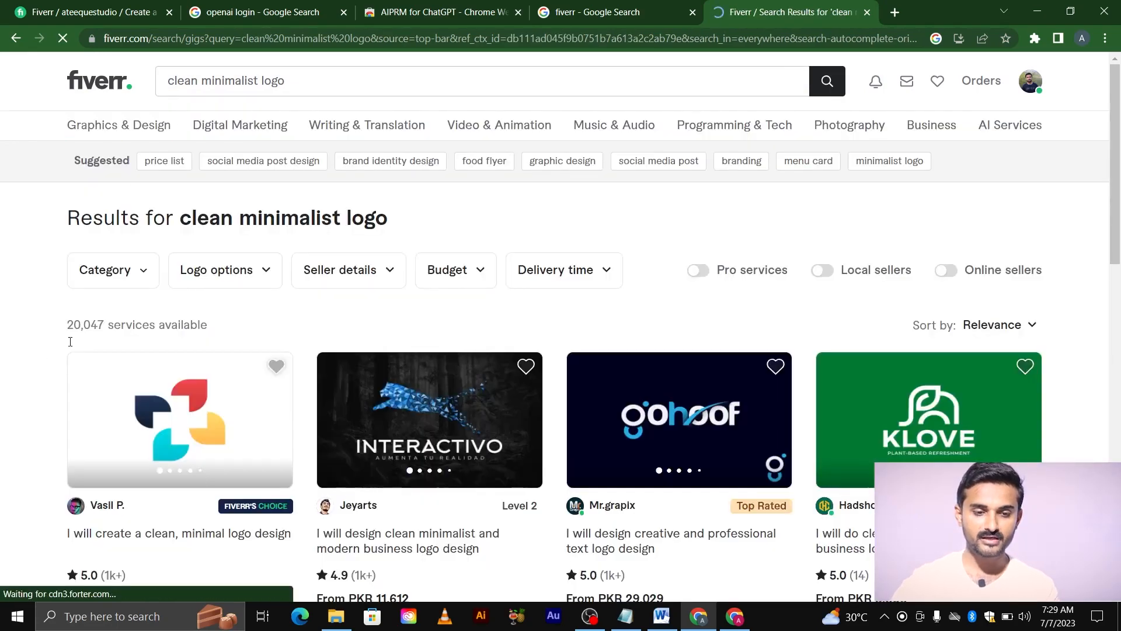
pyautogui.doubleClick(92, 325)
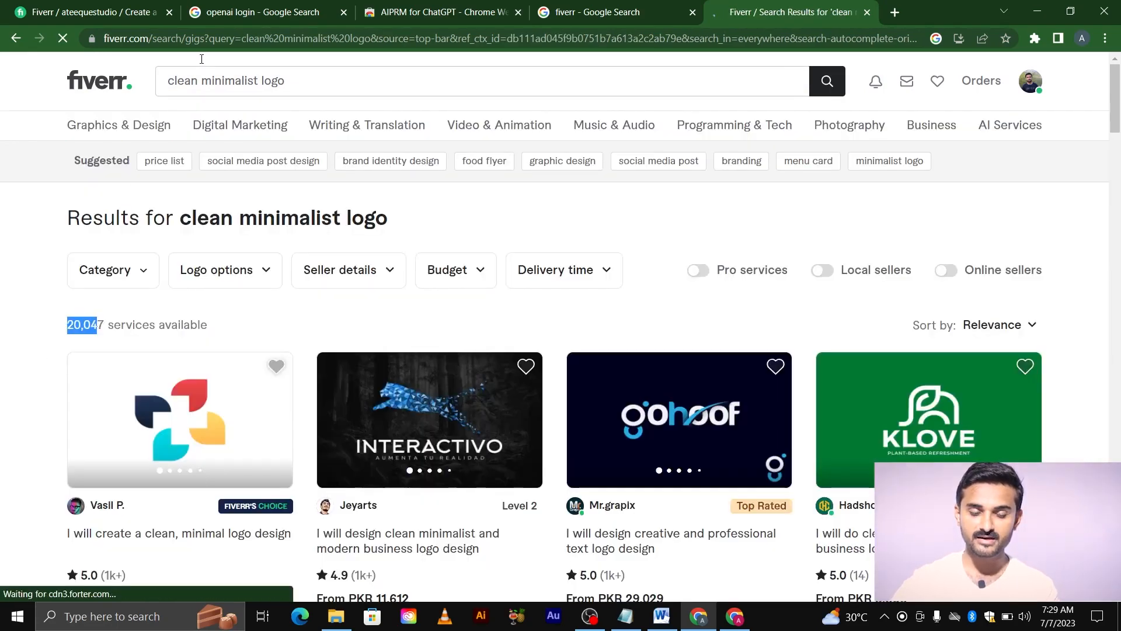
# Search the services for "simple minimalist logo" again and check how many are available.
pyautogui.moveTo(201, 81); pyautogui.dragTo(164, 81)
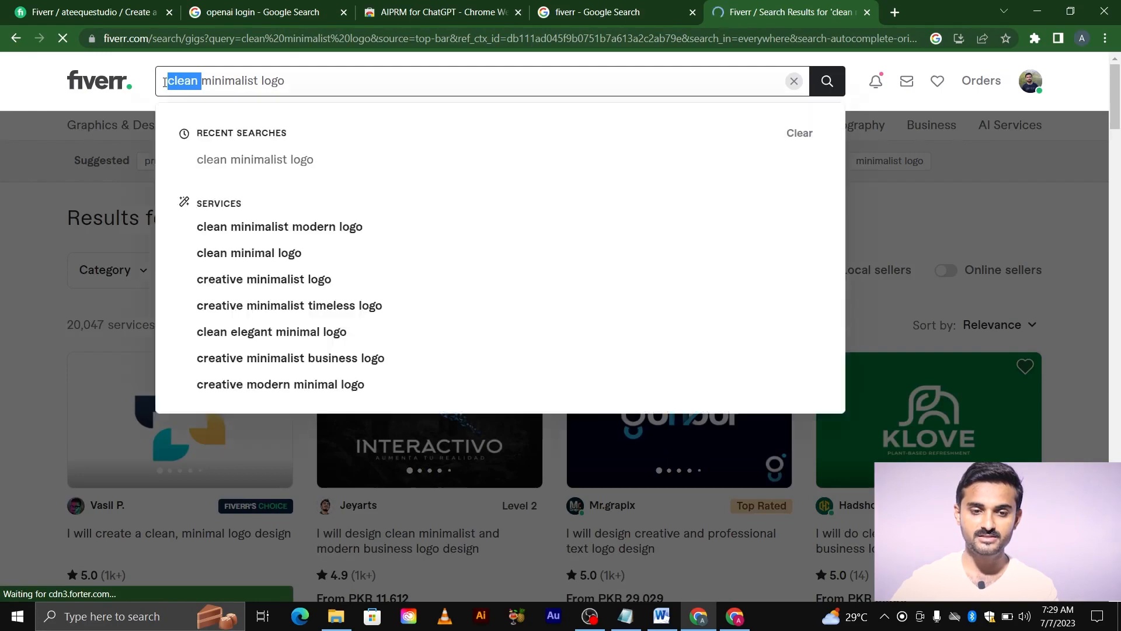
pyautogui.press('BackSpace')
pyautogui.write('simple')
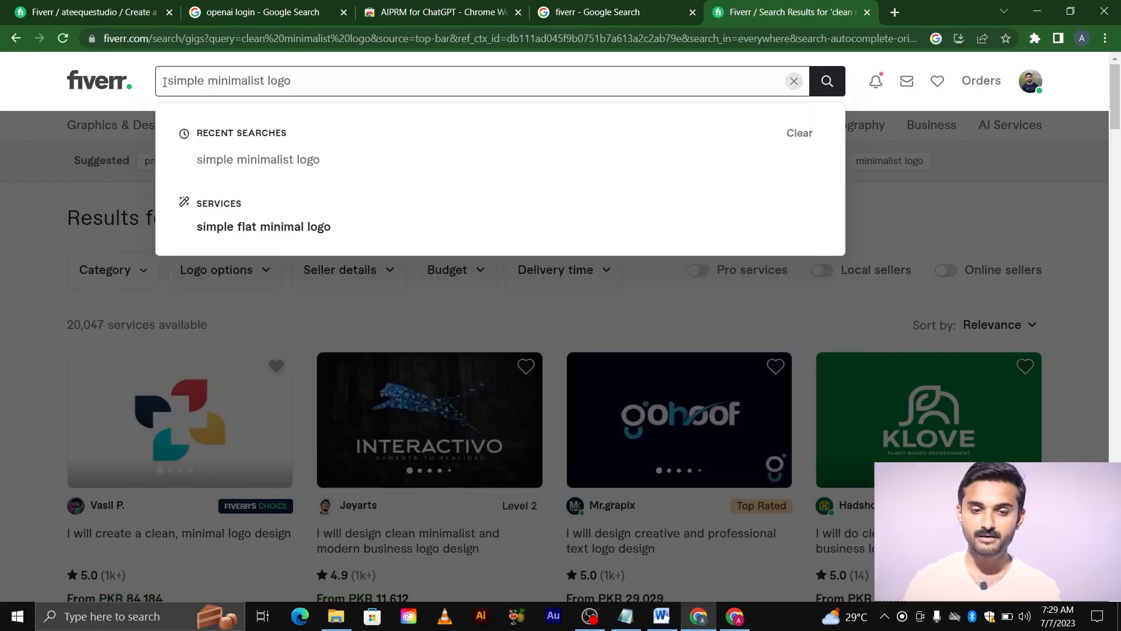
pyautogui.press('Return')
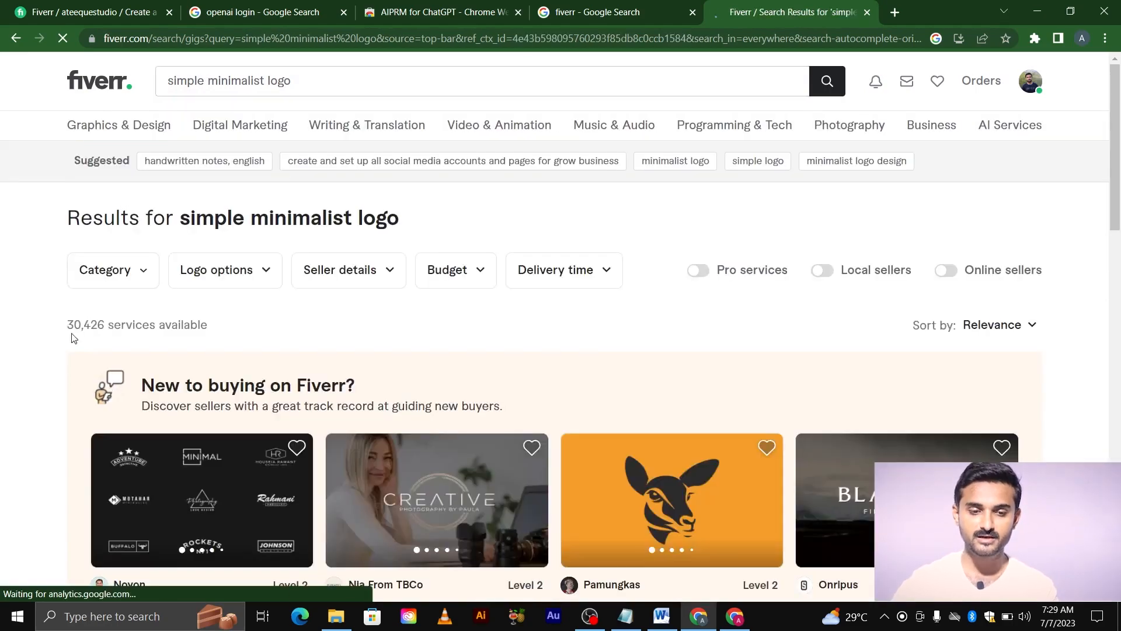
pyautogui.doubleClick(97, 325)
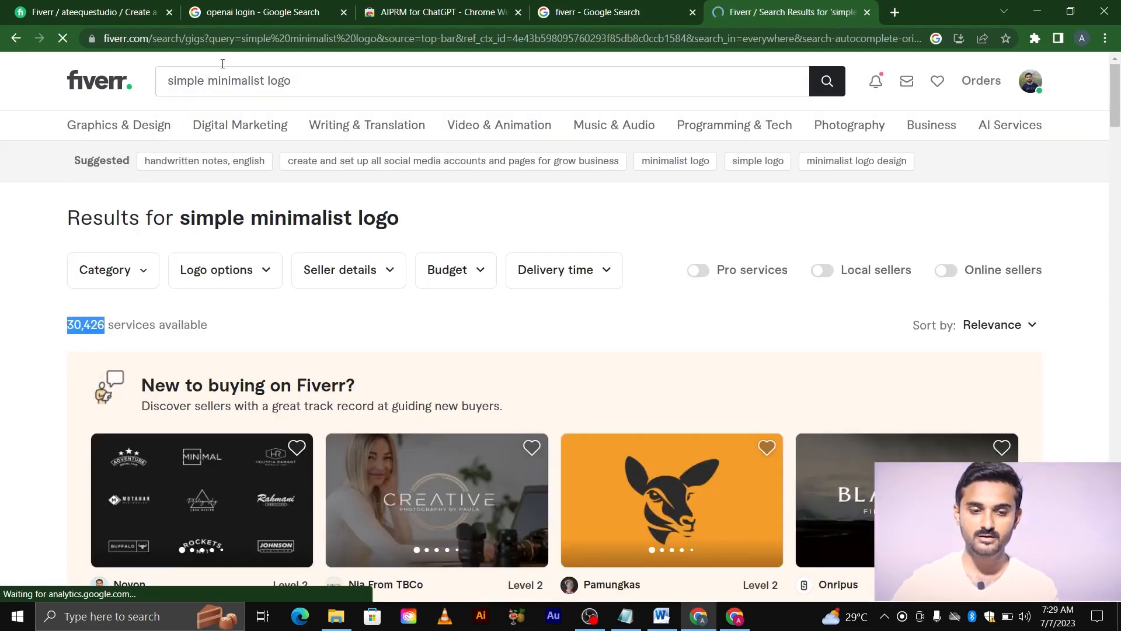
# Remove "minimalist" from the query, search for "simple logo" and check how many services are available.
pyautogui.doubleClick(213, 85)
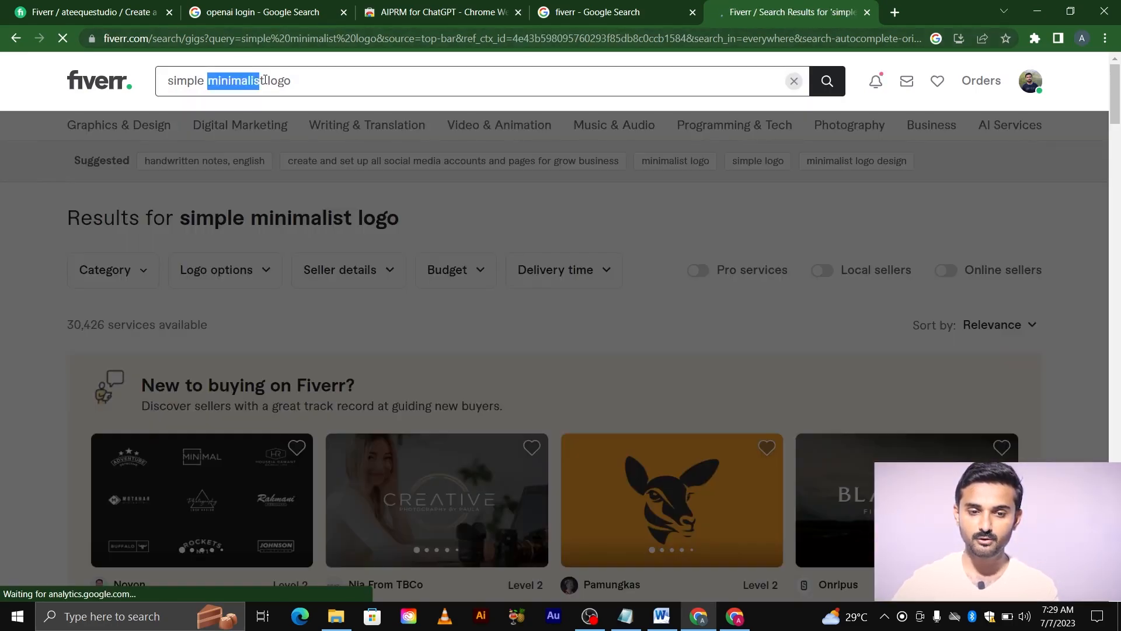
pyautogui.press('BackSpace')
pyautogui.press('Return')
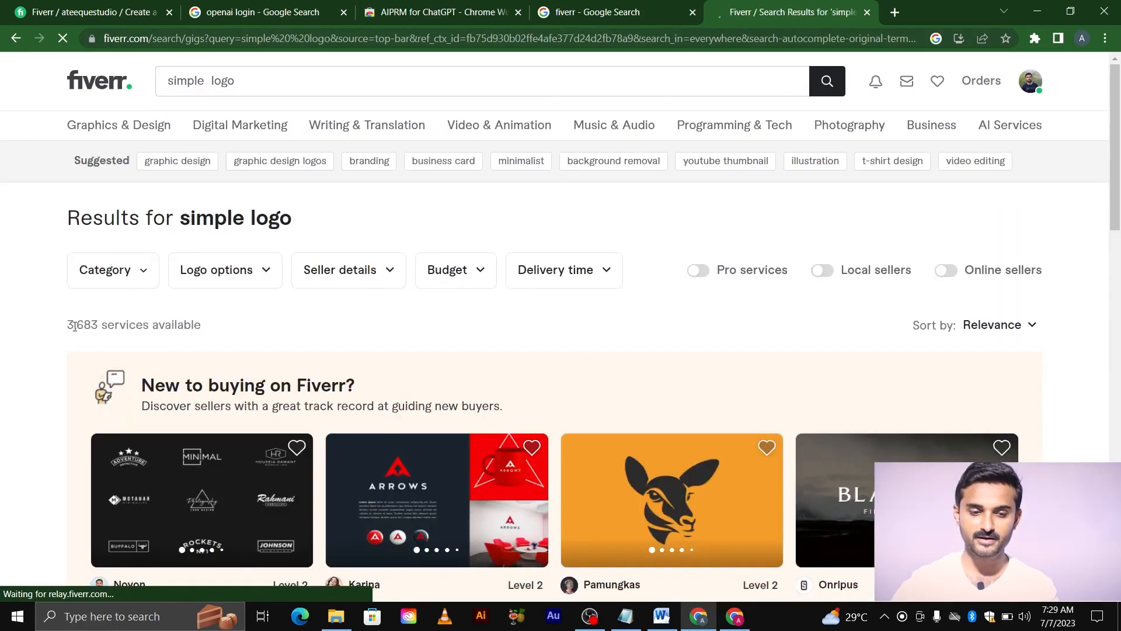
pyautogui.moveTo(84, 326); pyautogui.dragTo(66, 325)
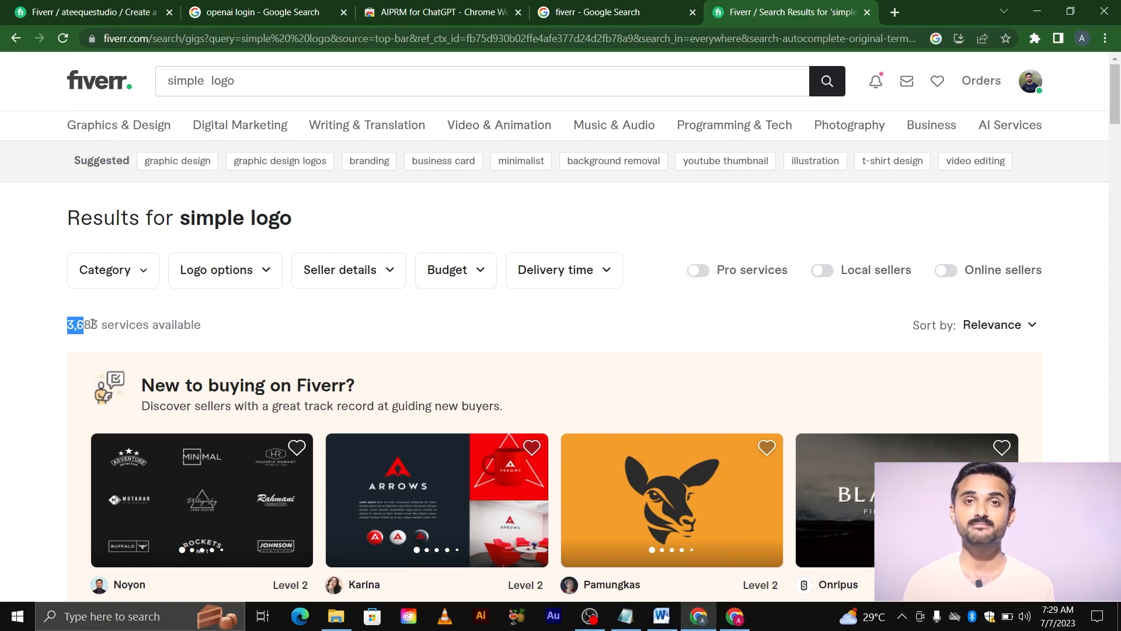
# Return to the new gig's overview form and complete the gig title with "elegant and clean minimalist logo".
pyautogui.click(87, 11)
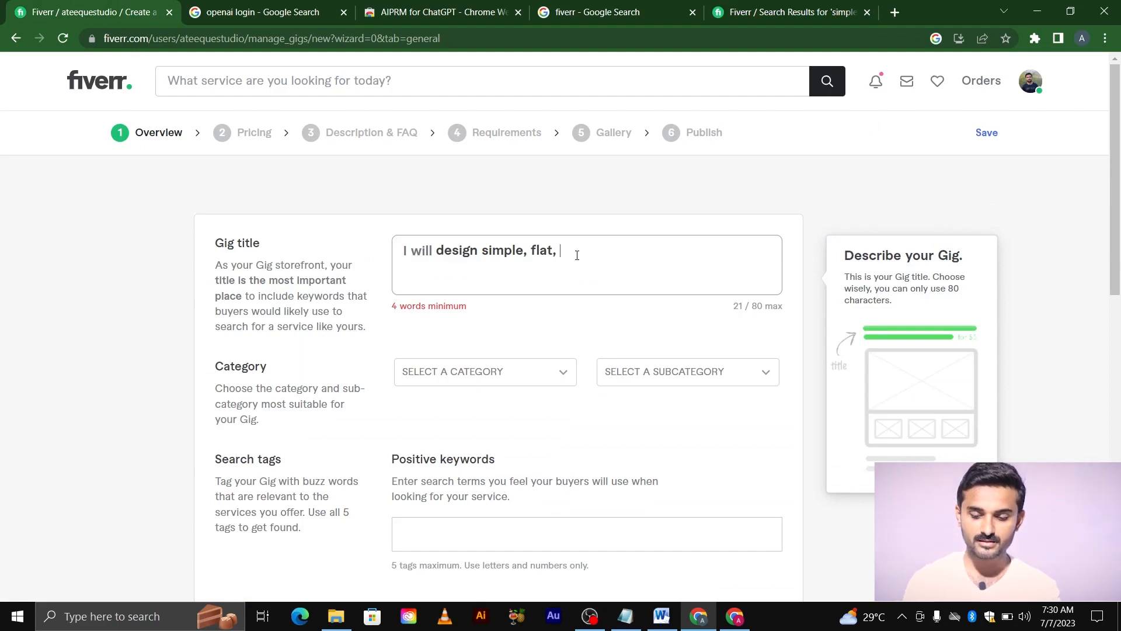
pyautogui.write('elegant')
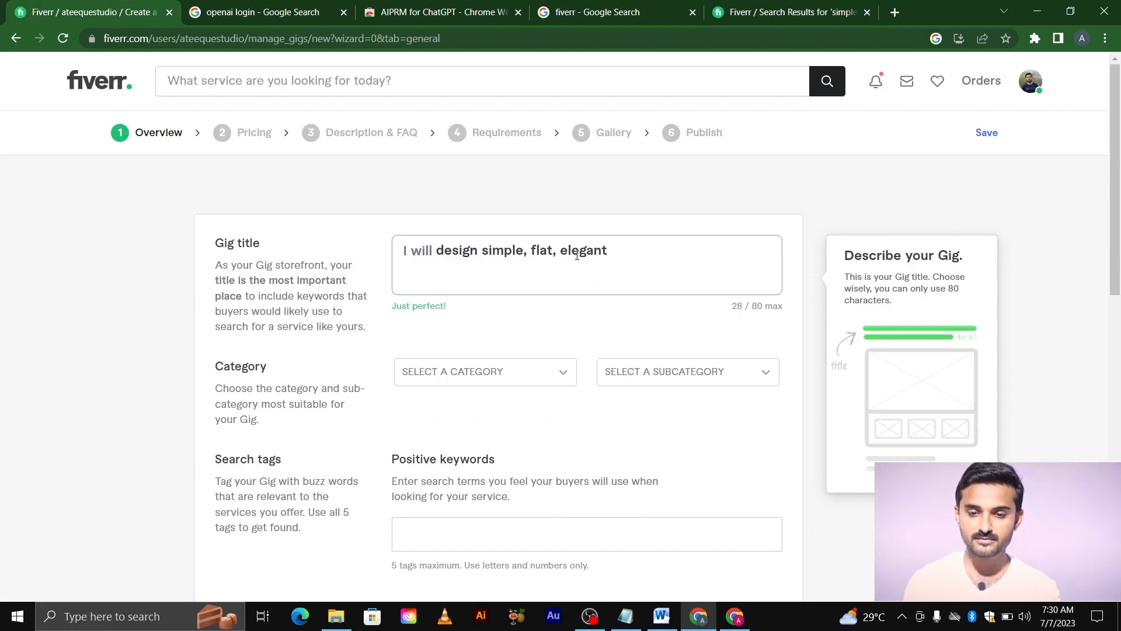
pyautogui.write(' a')
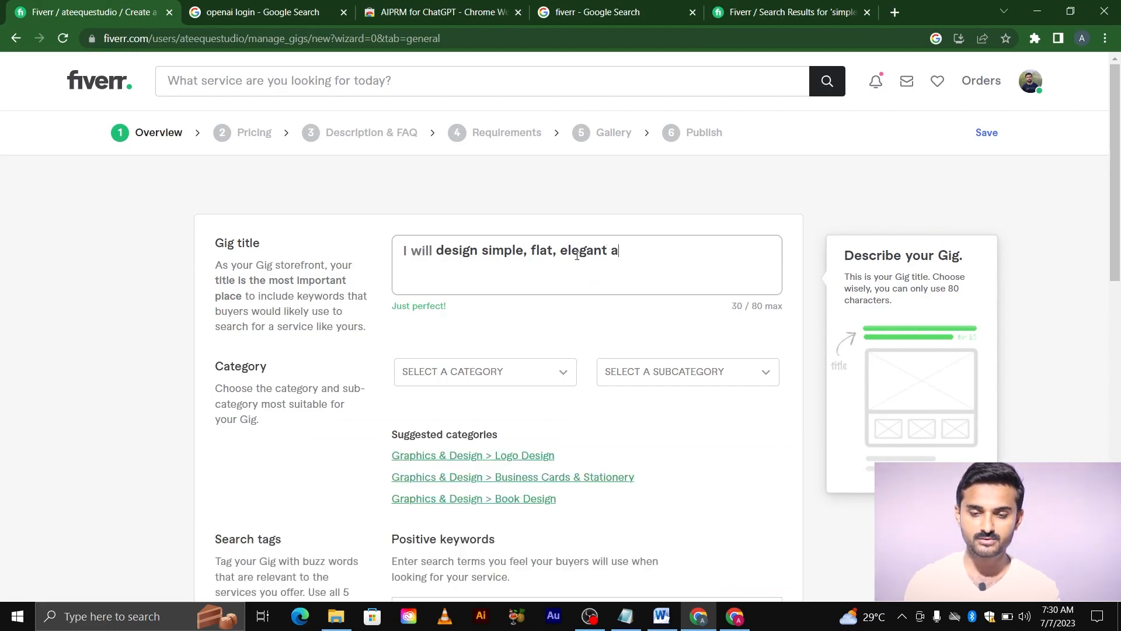
pyautogui.write('nd cee')
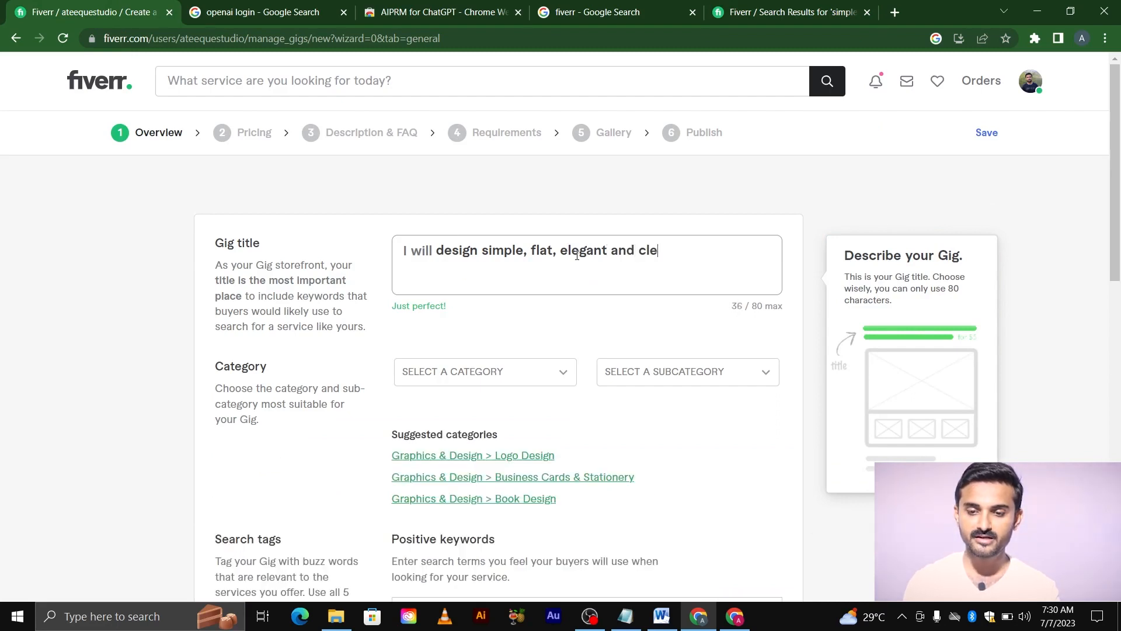
pyautogui.write('an minimalsit')
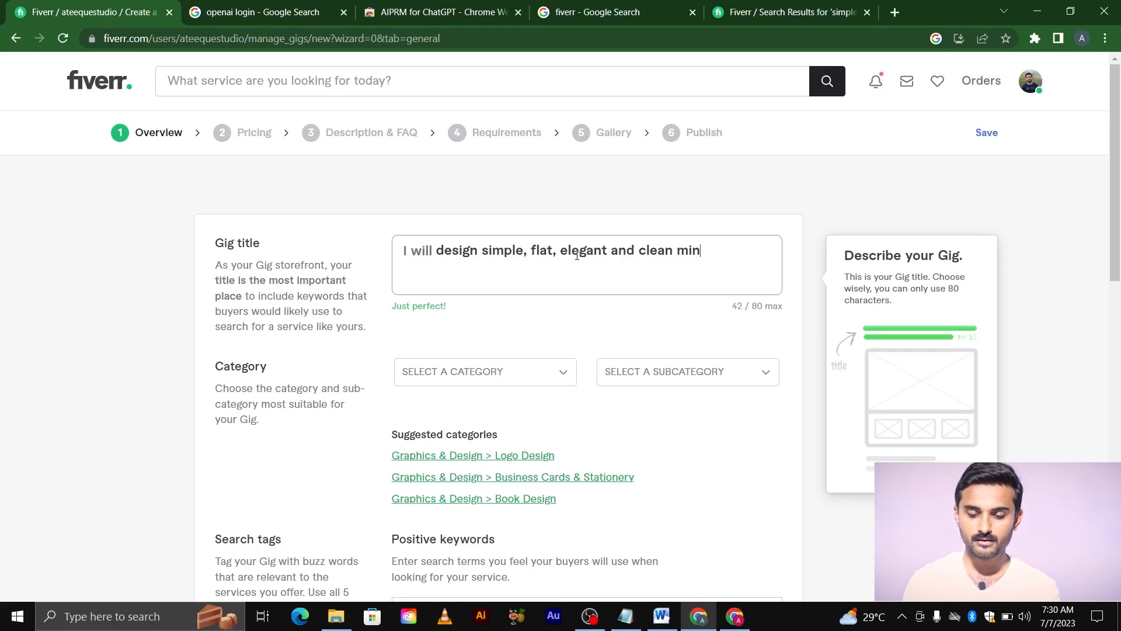
pyautogui.press('BackSpace')
pyautogui.press('BackSpace')
pyautogui.press('BackSpace')
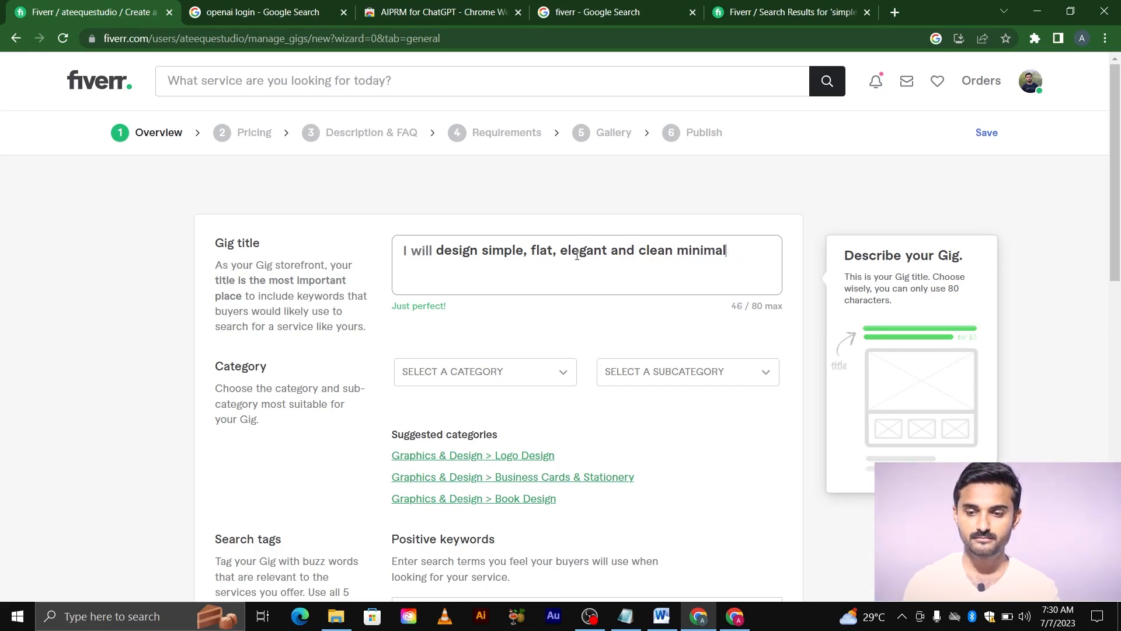
pyautogui.write('ist logo')
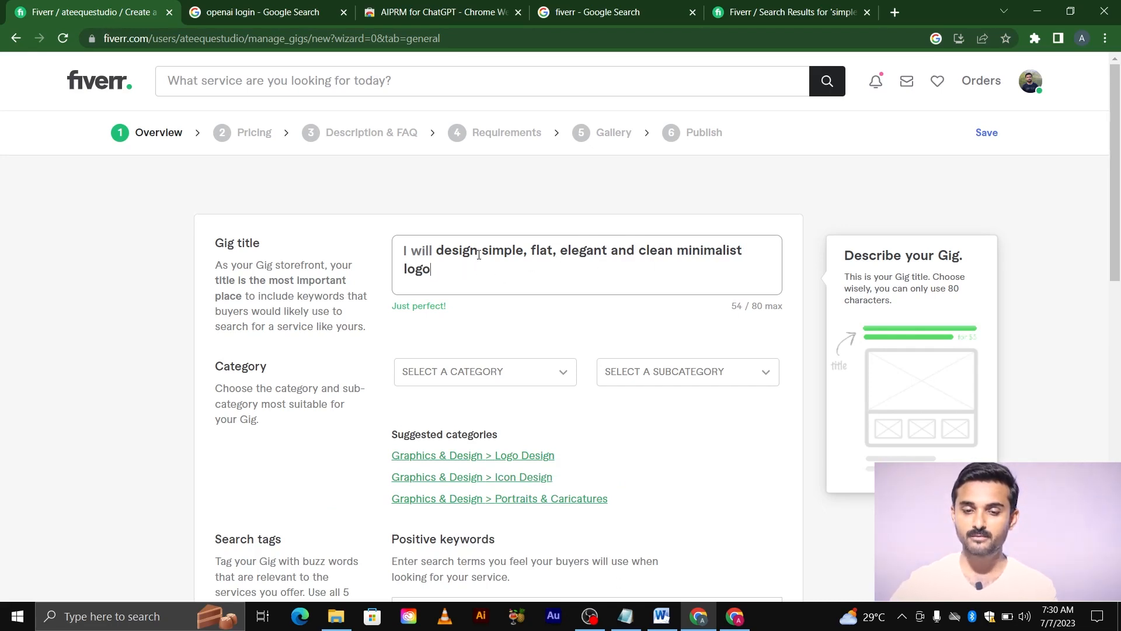
# Review how the style keywords in the gig title, such as "simple" and "elegant", combine with "minimalist logo".
pyautogui.moveTo(481, 251); pyautogui.dragTo(522, 250)
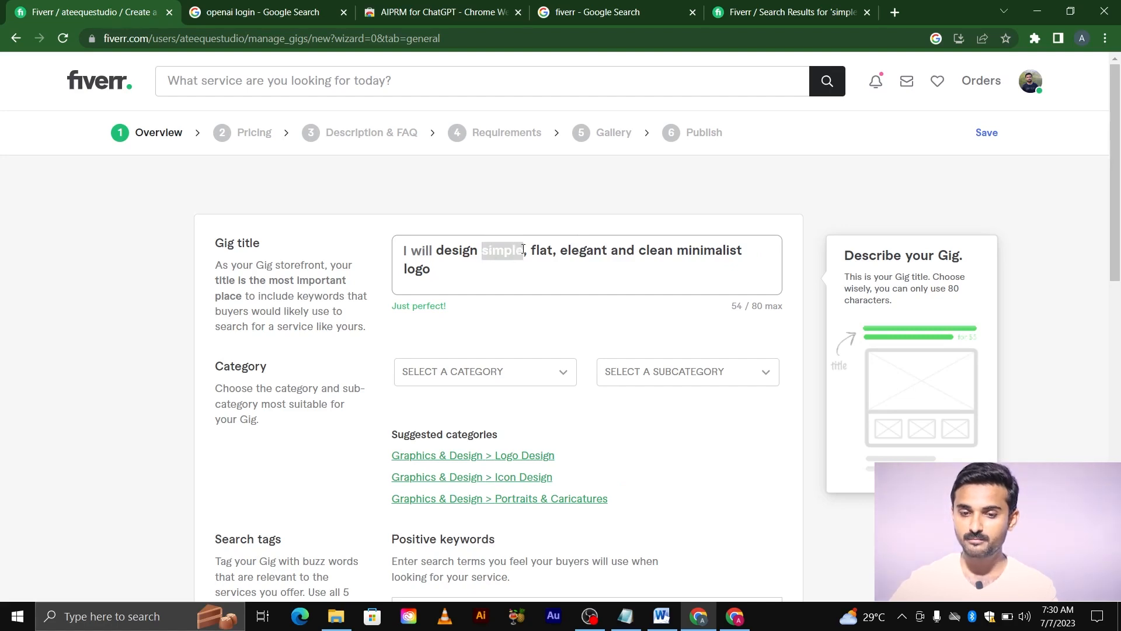
pyautogui.moveTo(671, 249); pyautogui.dragTo(756, 252)
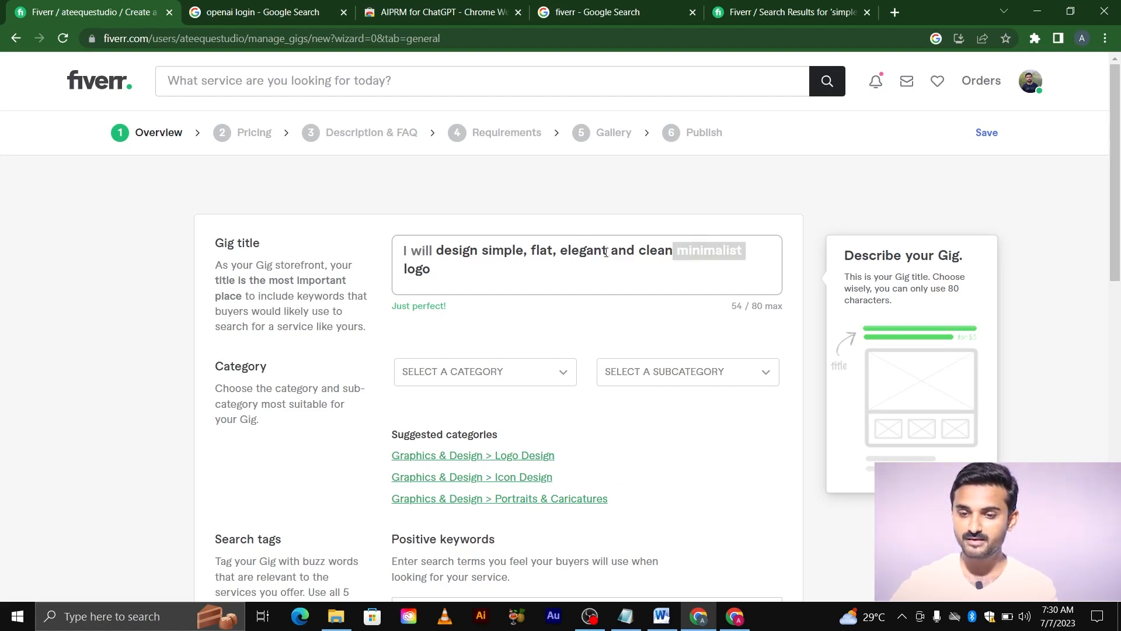
pyautogui.moveTo(532, 250); pyautogui.dragTo(579, 251)
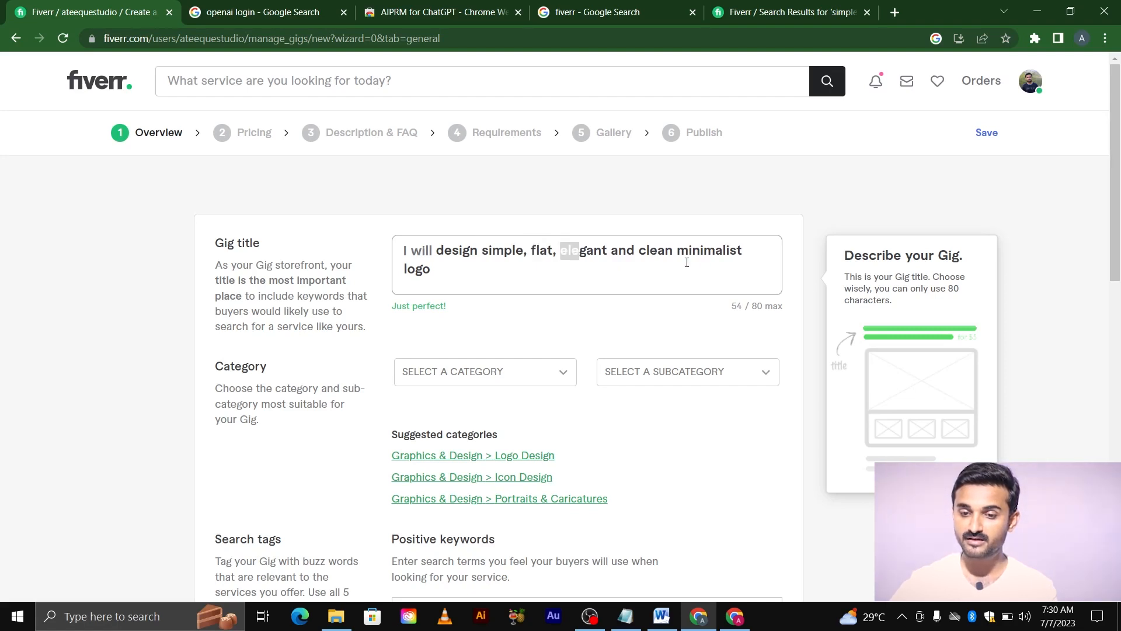
pyautogui.click(613, 277)
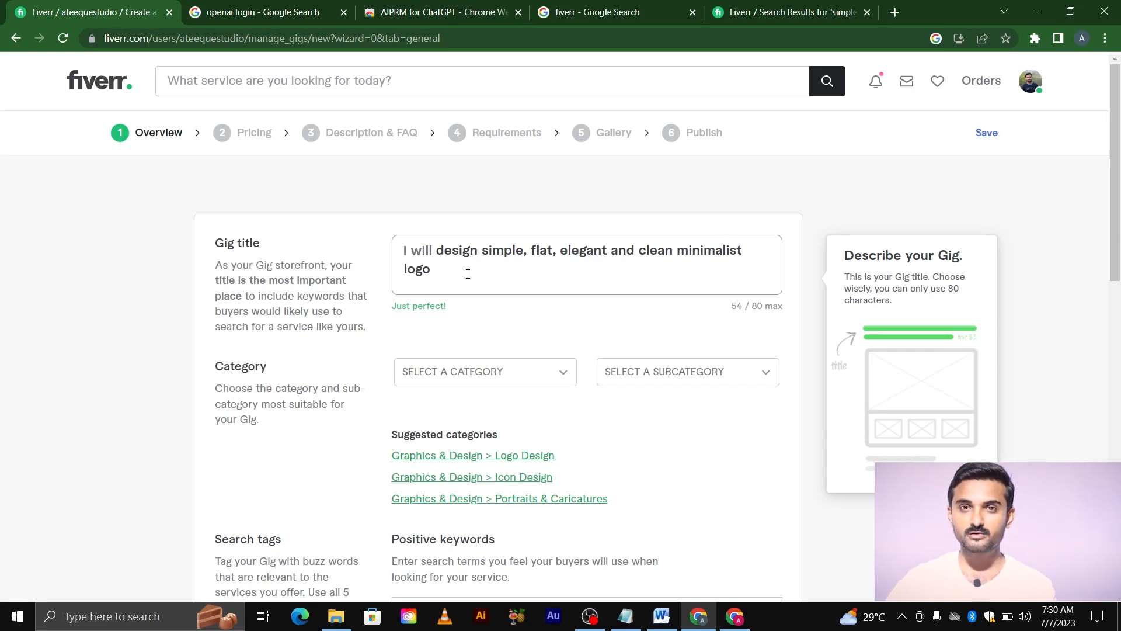
# Assign the gig to the suggested category Graphics & Design > Logo Design.
pyautogui.moveTo(752, 306)
pyautogui.mouseDown()
pyautogui.moveTo(783, 311)
pyautogui.moveTo(733, 308)
pyautogui.moveTo(742, 306)
pyautogui.mouseUp()
pyautogui.scroll(-2, 671, 292)
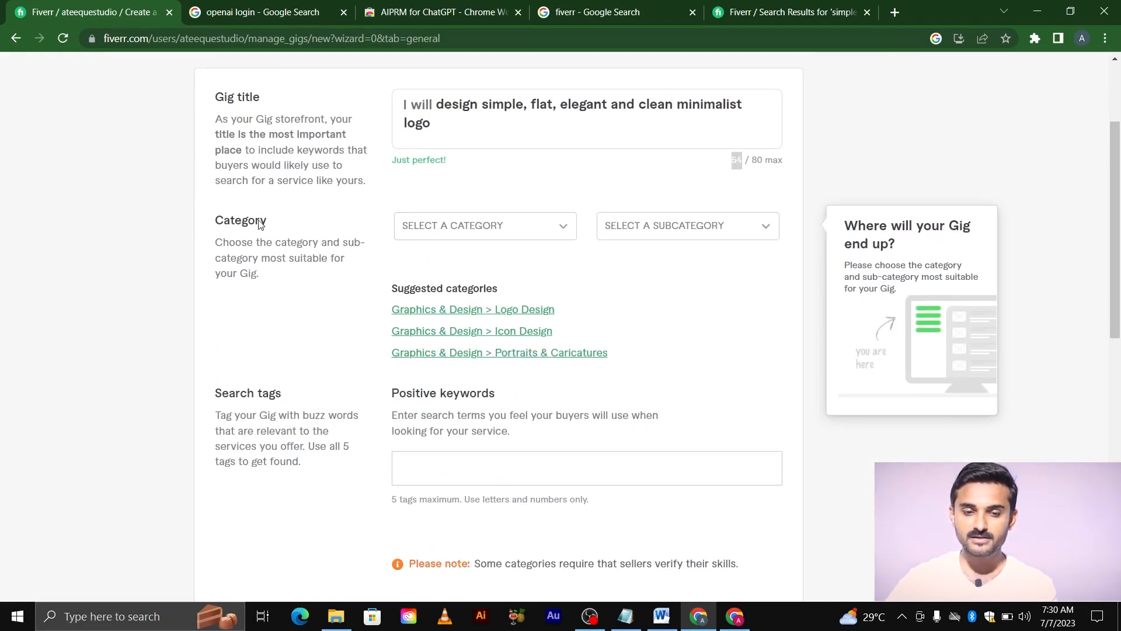
pyautogui.click(521, 314)
pyautogui.scroll(-1, 644, 245)
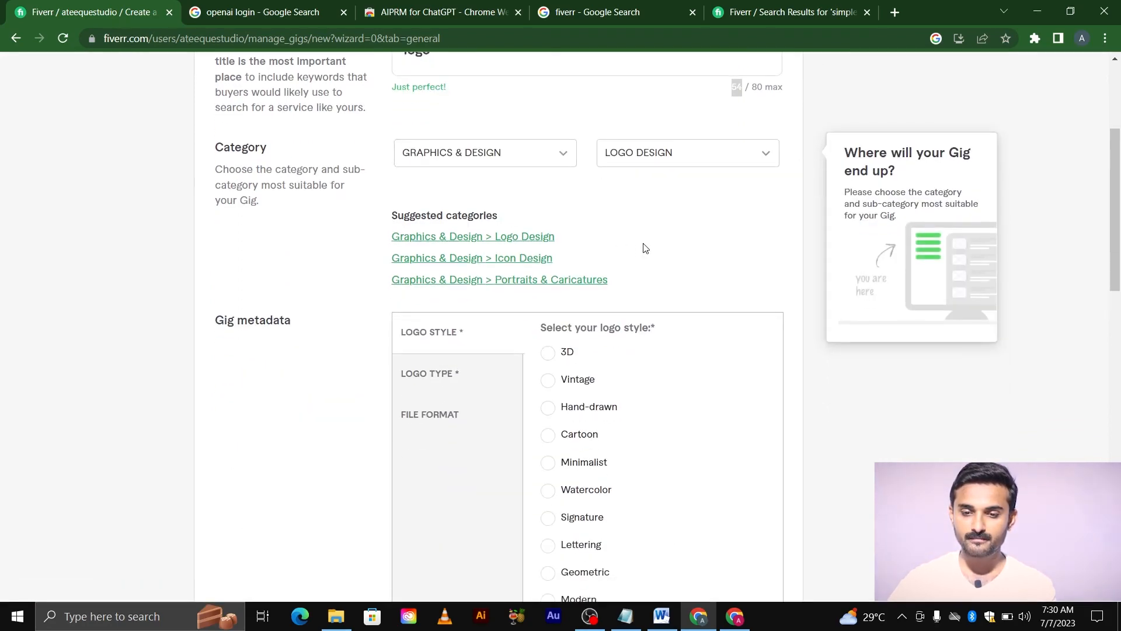
# Set the logo style in the gig metadata to Minimalist.
pyautogui.scroll(-1, 644, 248)
pyautogui.scroll(-1, 642, 248)
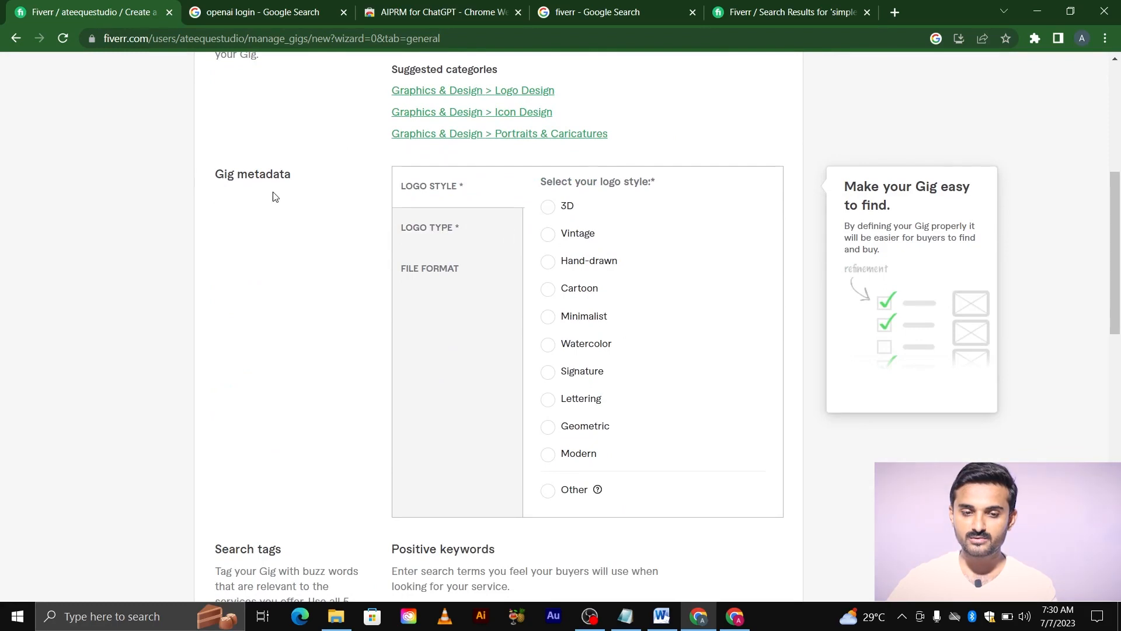
pyautogui.moveTo(218, 182); pyautogui.dragTo(295, 185)
pyautogui.click(287, 186)
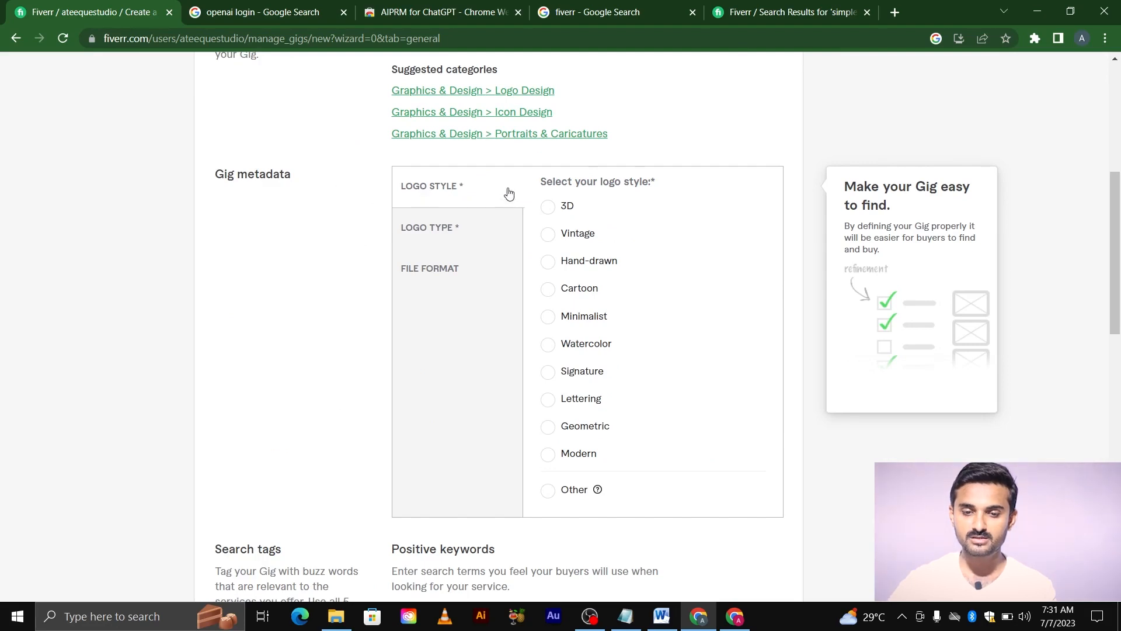
pyautogui.click(549, 317)
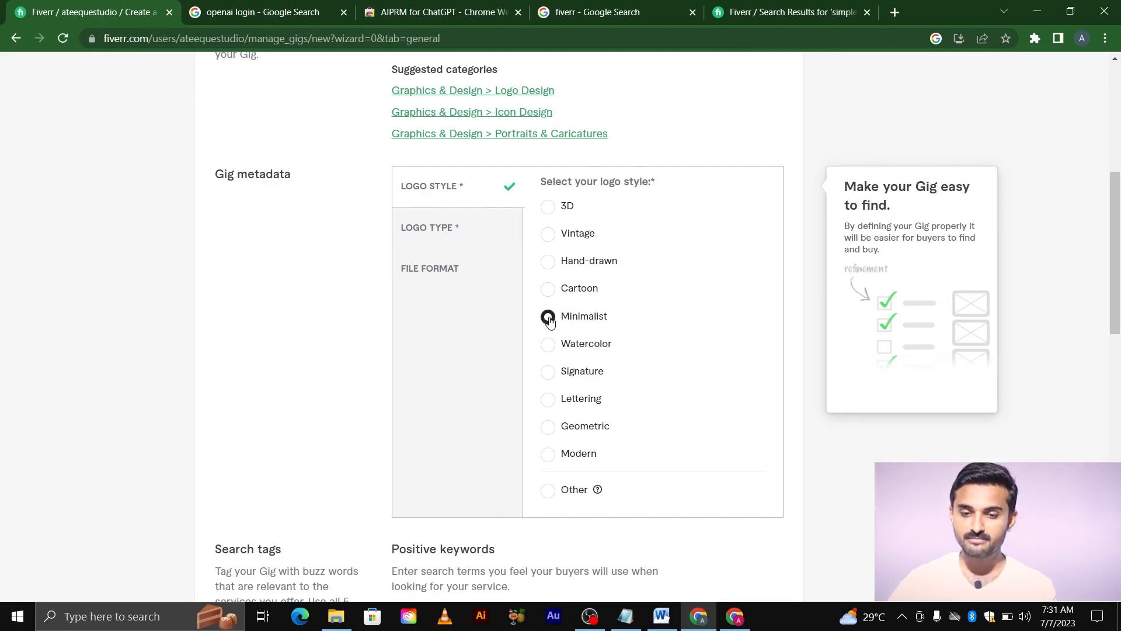
# Select Monogram, Wordmark and Pictorial as the gig's logo types.
pyautogui.click(492, 228)
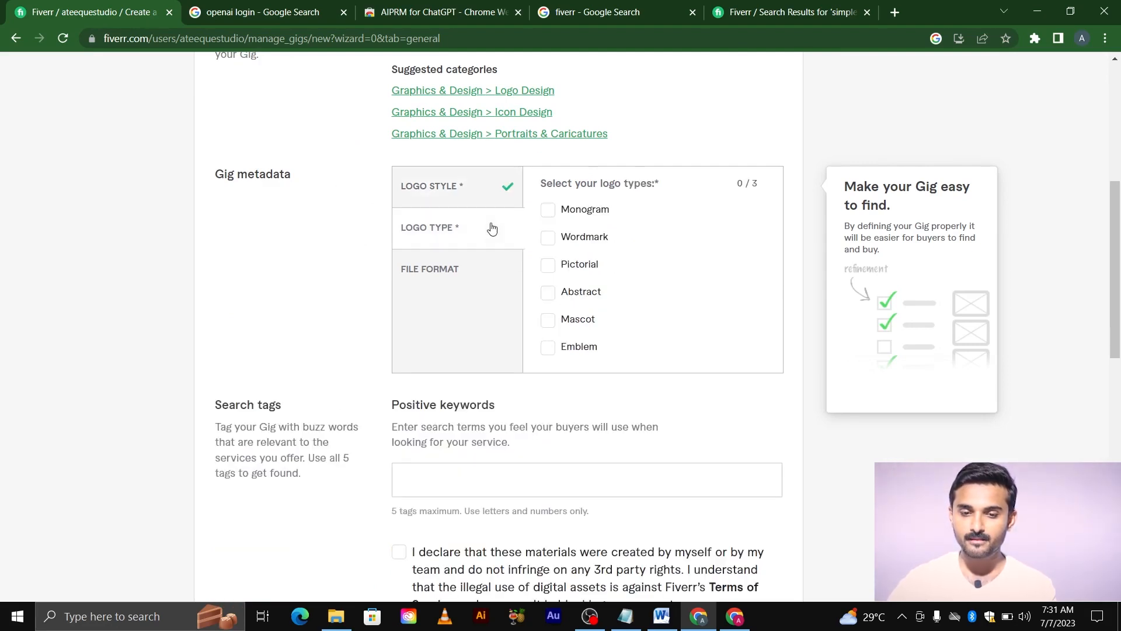
pyautogui.click(547, 210)
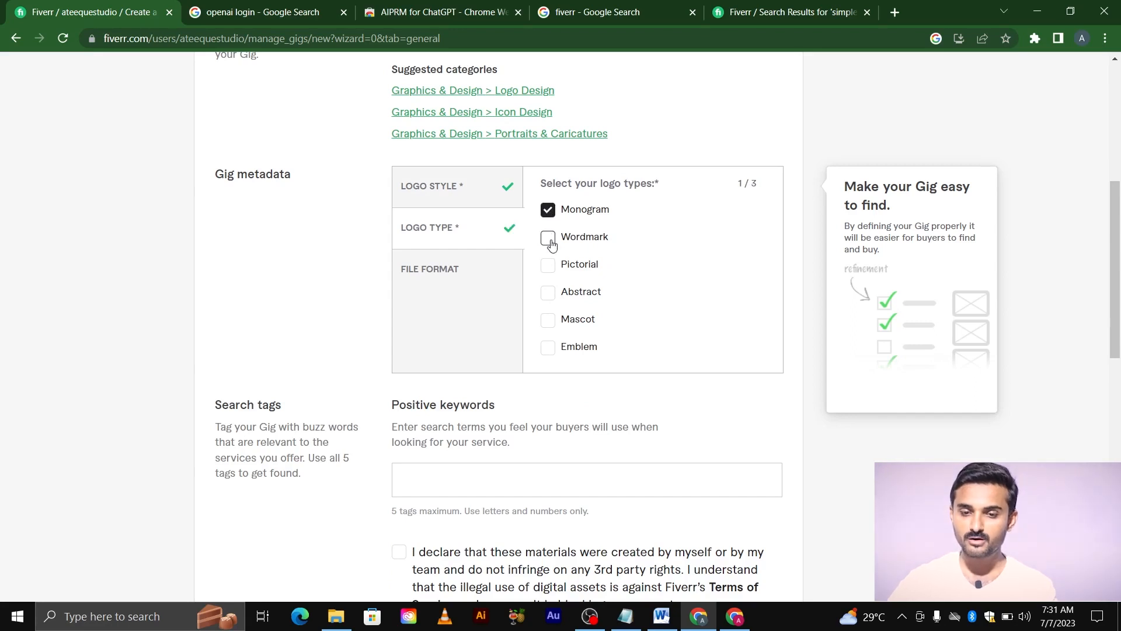
pyautogui.click(548, 238)
pyautogui.click(552, 270)
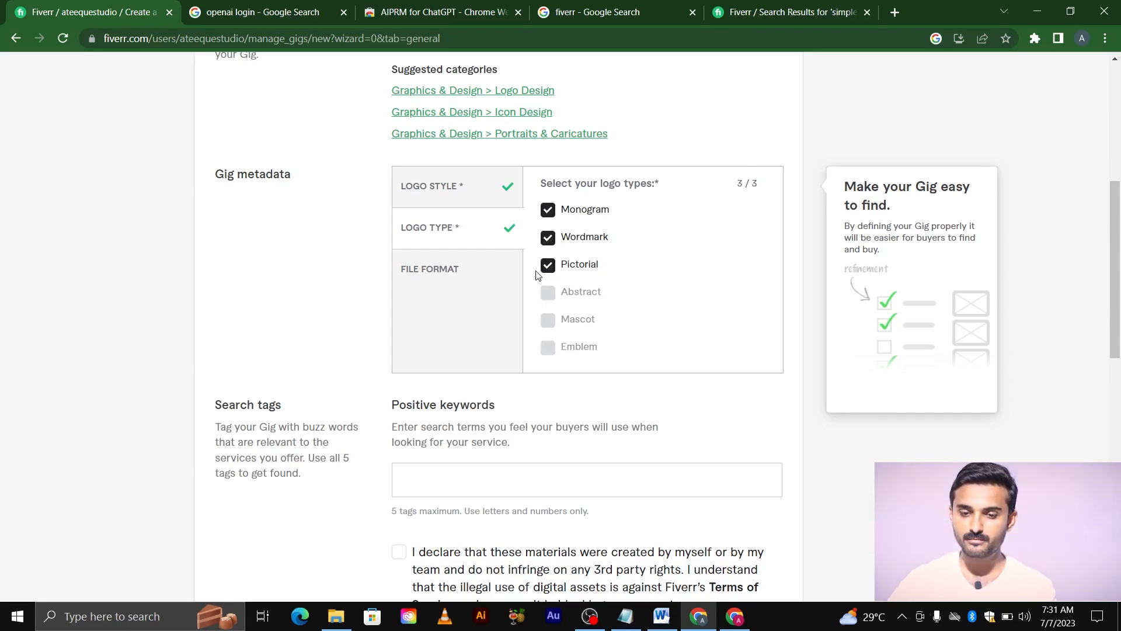
# Select AI, JPG, PDF, PNG, PSD, EPS and SVG as the file formats provided with the gig.
pyautogui.click(465, 271)
pyautogui.click(548, 221)
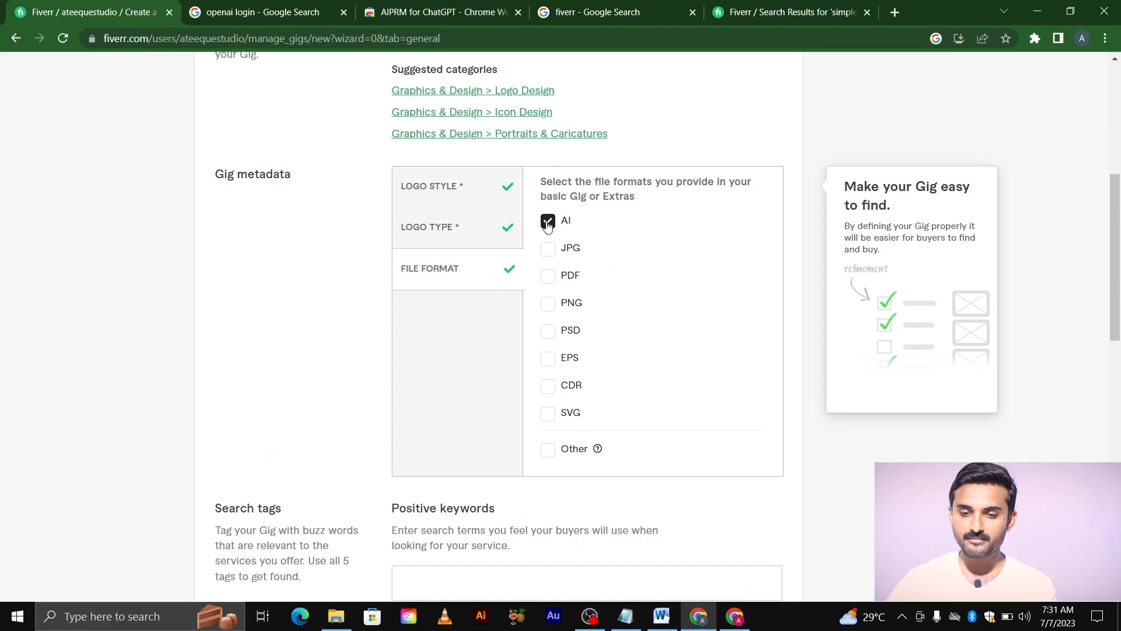
pyautogui.click(548, 249)
pyautogui.click(547, 277)
pyautogui.click(547, 304)
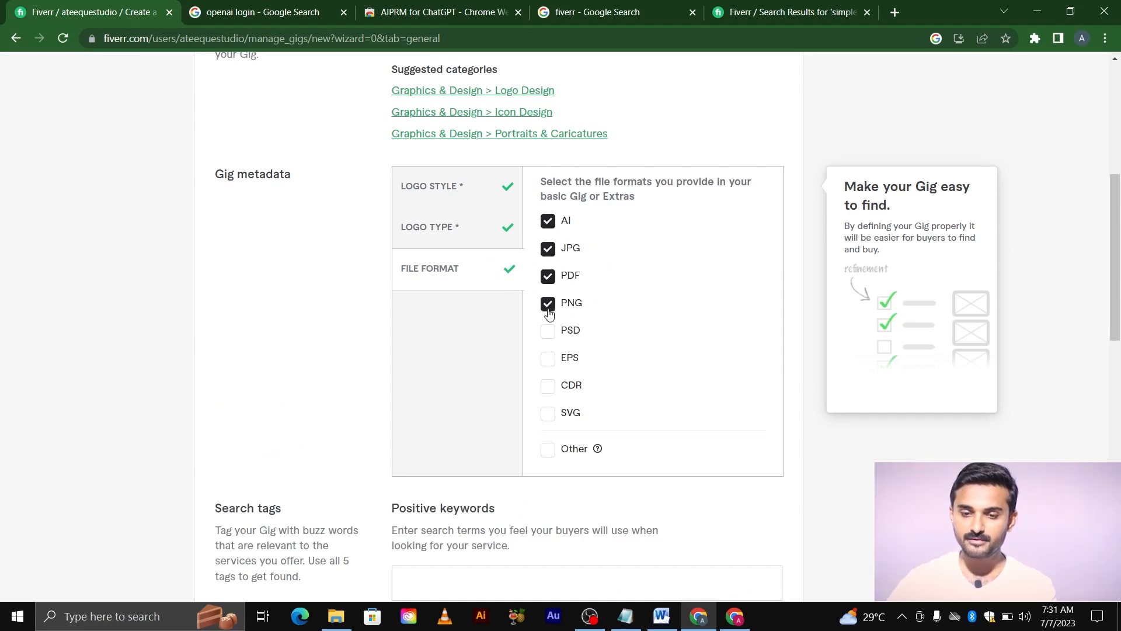
pyautogui.click(548, 331)
pyautogui.click(548, 359)
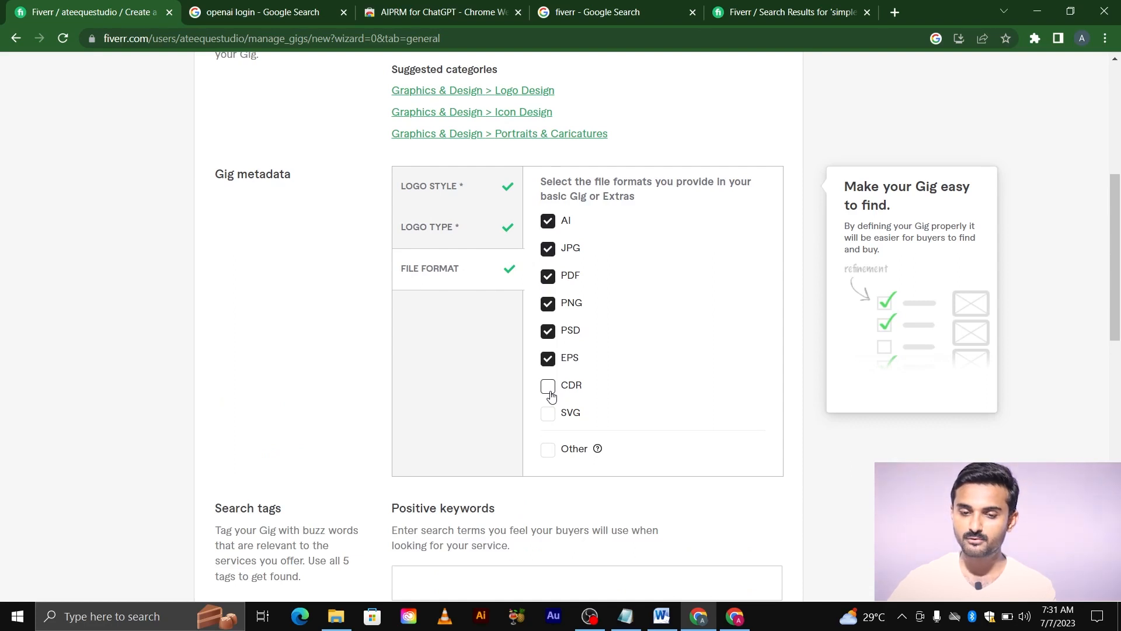
pyautogui.click(549, 413)
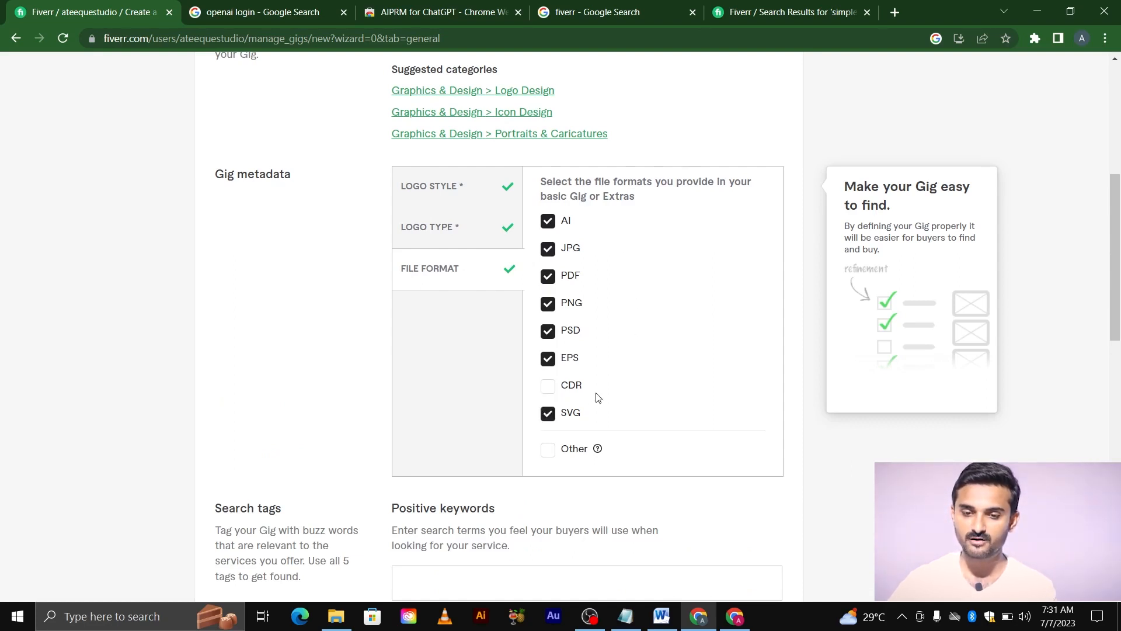
# Add "simple logo" from the gig title's keywords as the first positive keyword in the search tags.
pyautogui.scroll(-3, 597, 398)
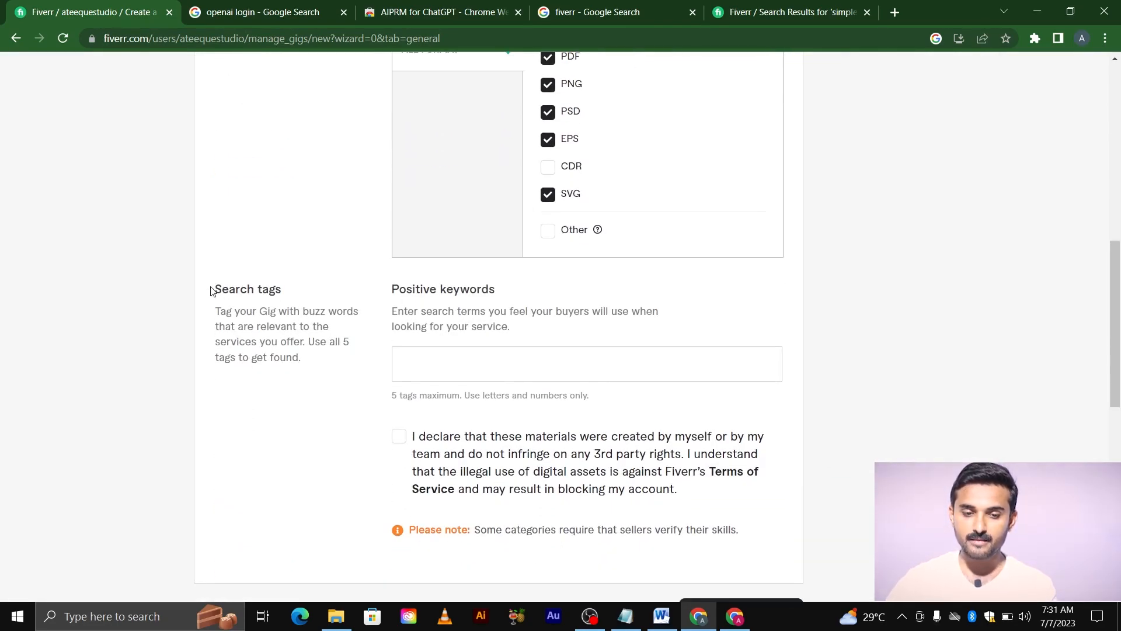
pyautogui.moveTo(213, 289); pyautogui.dragTo(285, 291)
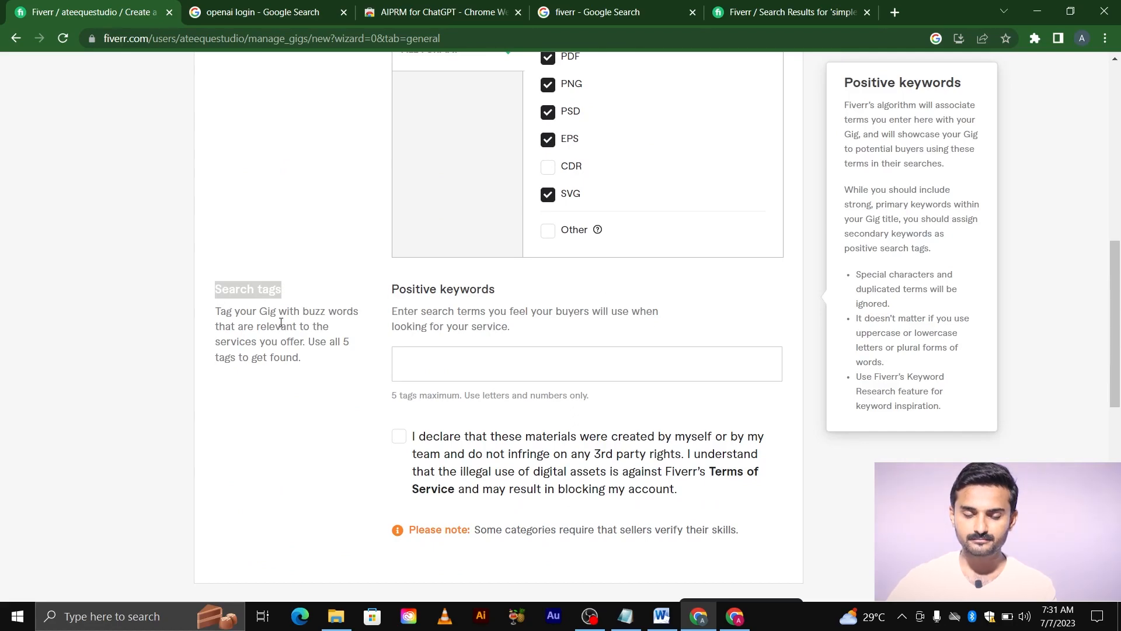
pyautogui.scroll(15, 280, 325)
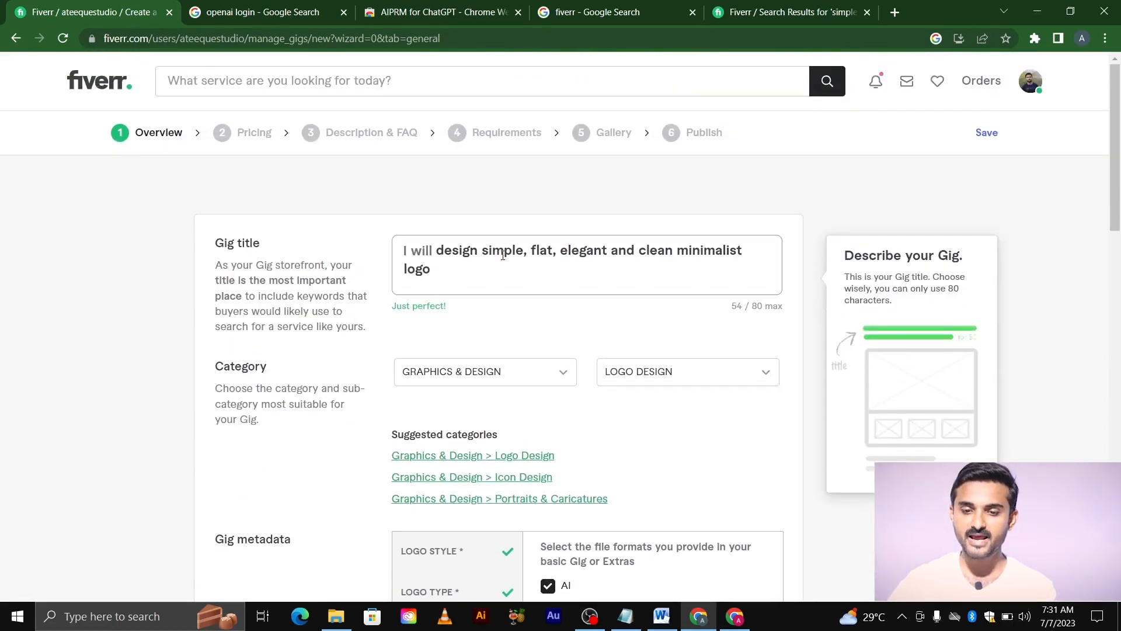
pyautogui.scroll(-15, 508, 257)
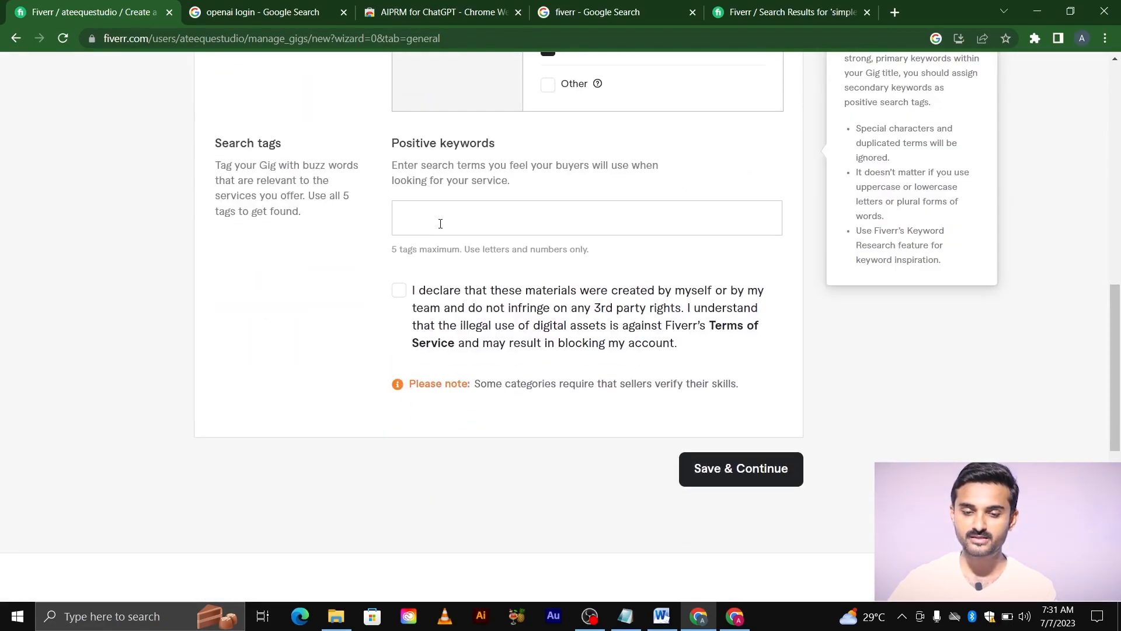
pyautogui.click(440, 224)
pyautogui.scroll(15, 441, 223)
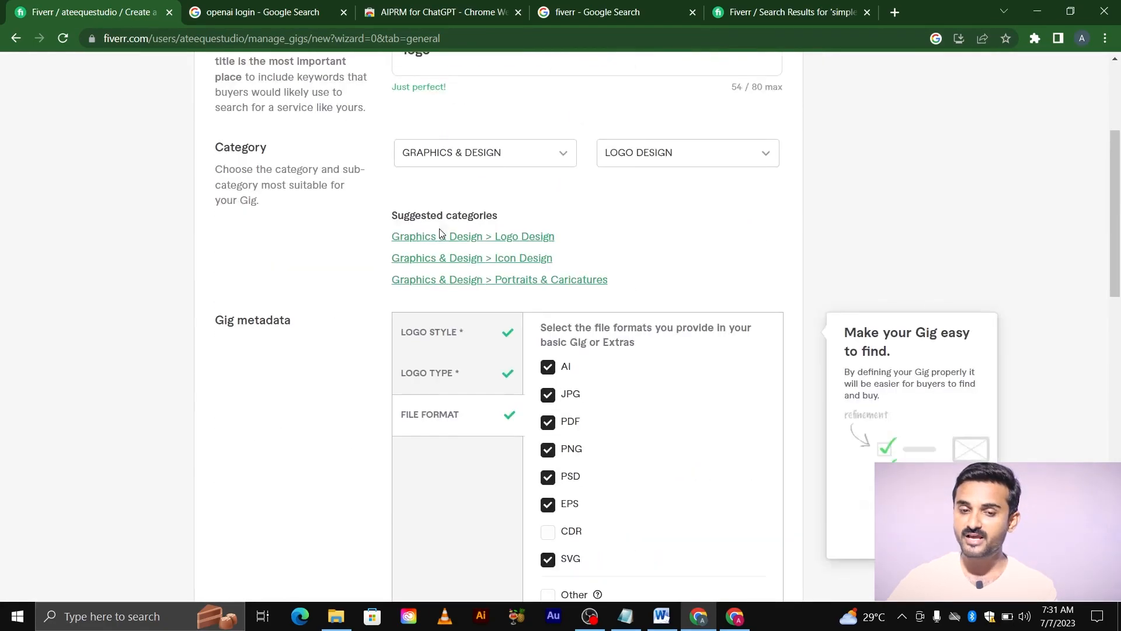
pyautogui.scroll(-15, 482, 254)
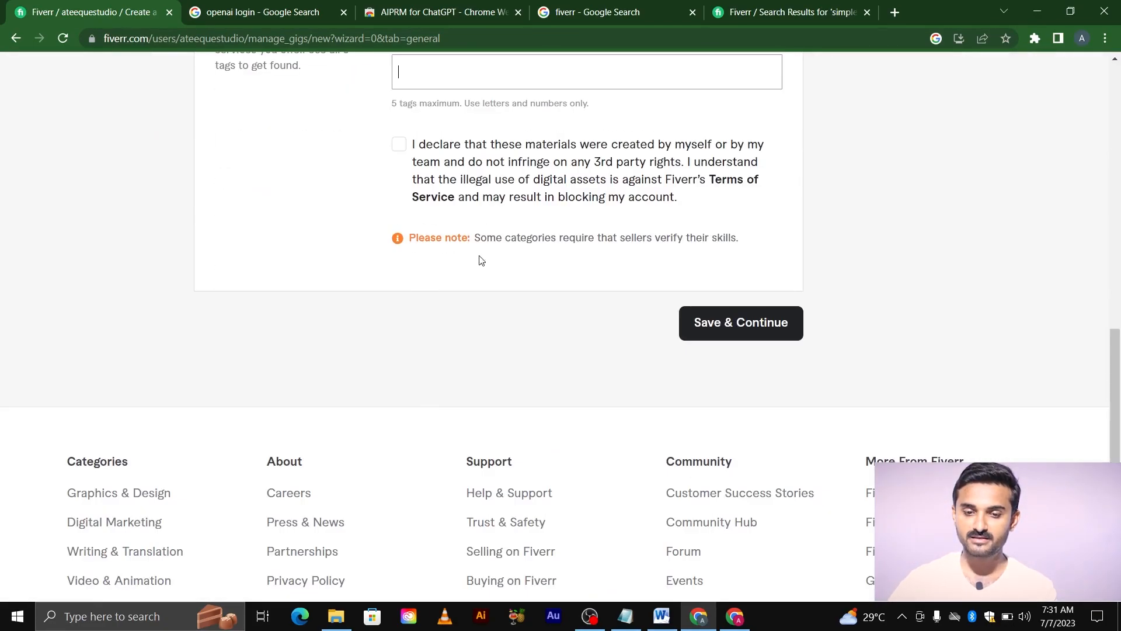
pyautogui.scroll(3, 441, 178)
pyautogui.write('sinp')
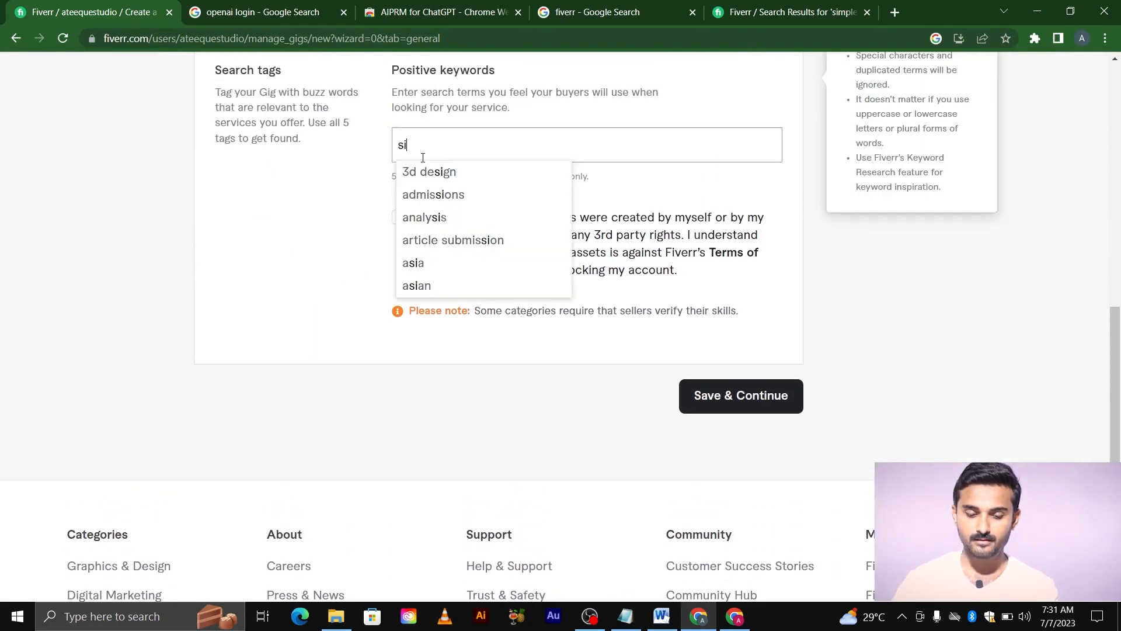
pyautogui.press('BackSpace')
pyautogui.press('BackSpace')
pyautogui.write('mple logo')
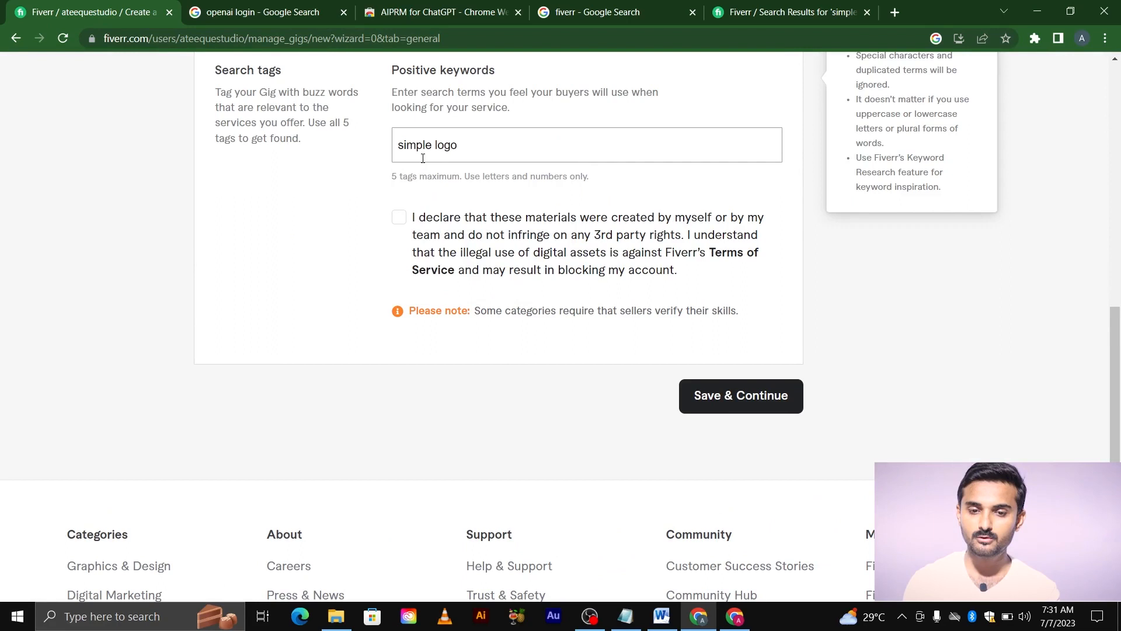
pyautogui.press('Return')
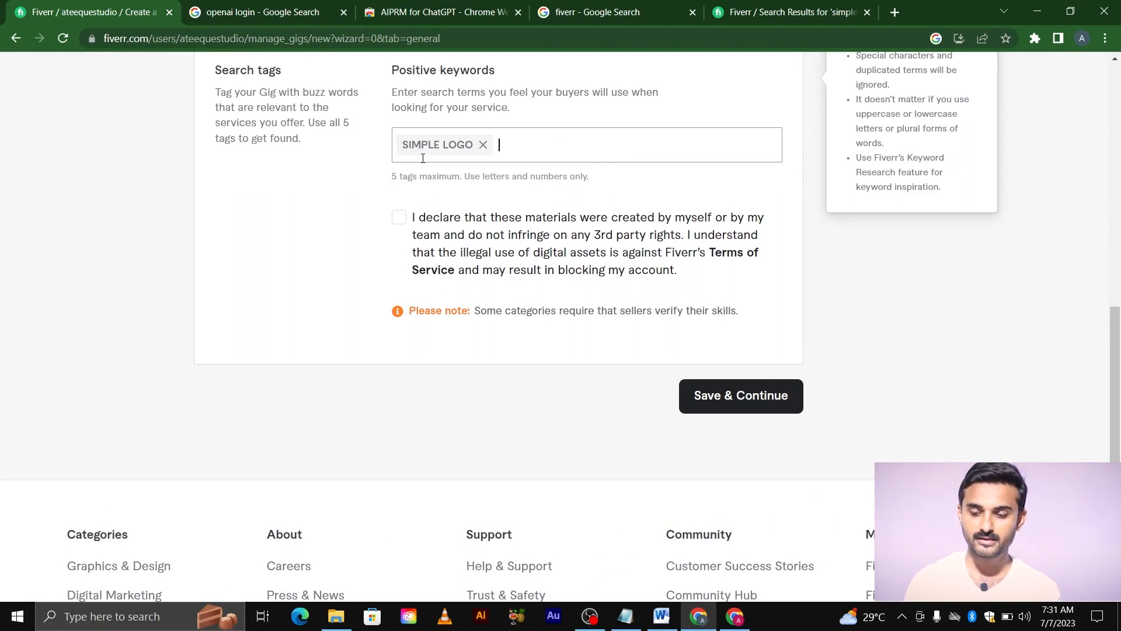
# Add "flat logo" and "elegant logo" as further positive keywords for the gig.
pyautogui.write('fal')
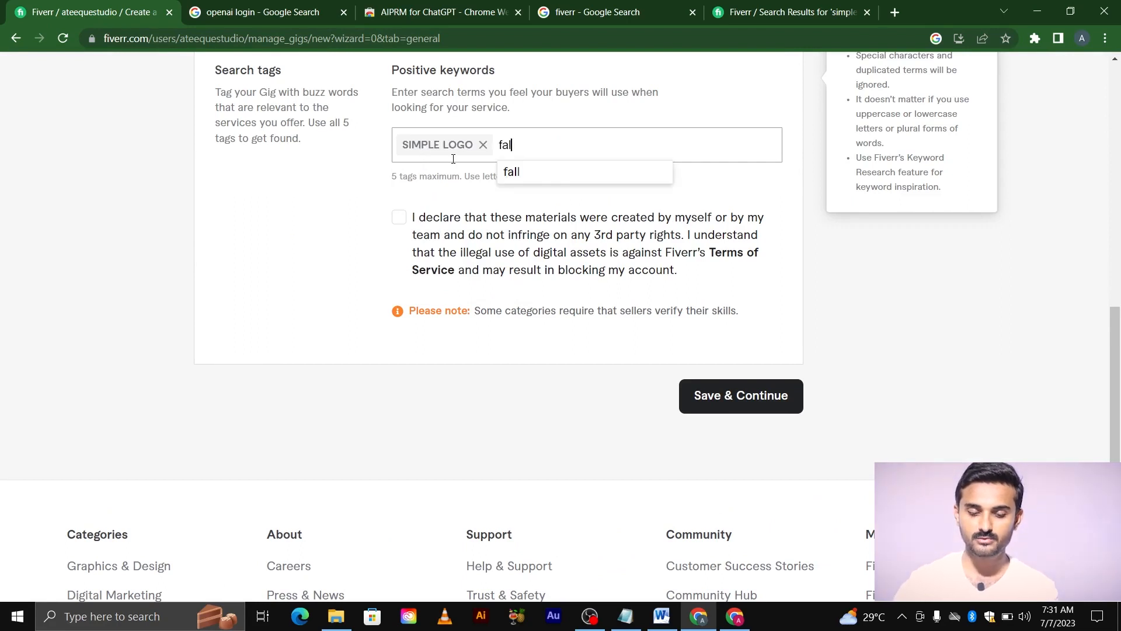
pyautogui.press('BackSpace')
pyautogui.press('BackSpace')
pyautogui.write('lat logo')
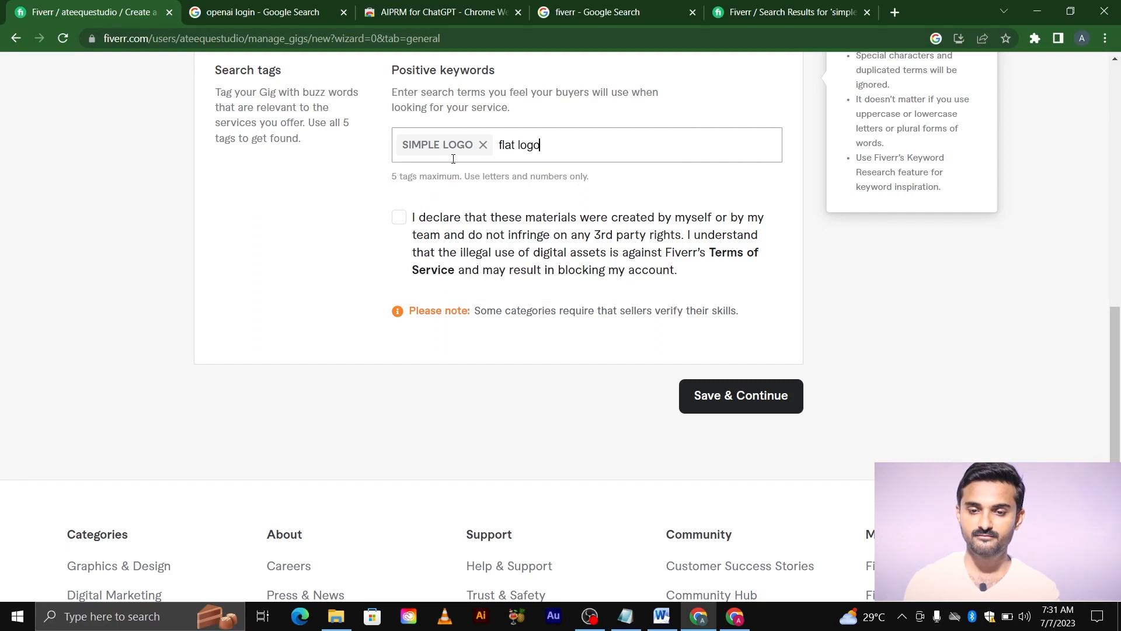
pyautogui.press('Return')
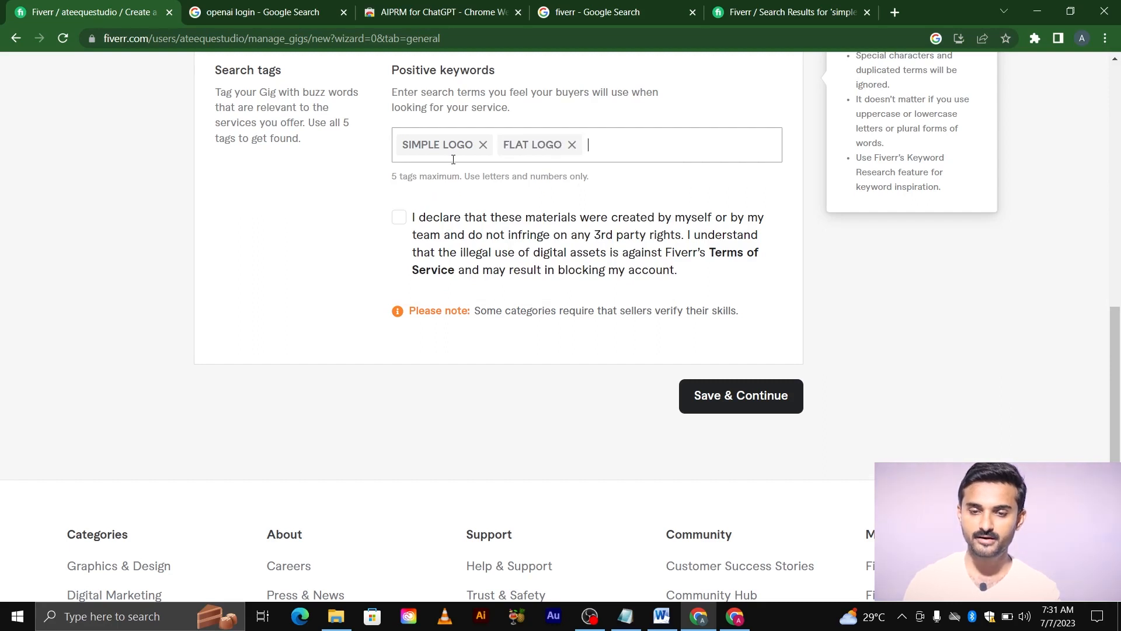
pyautogui.write('ele')
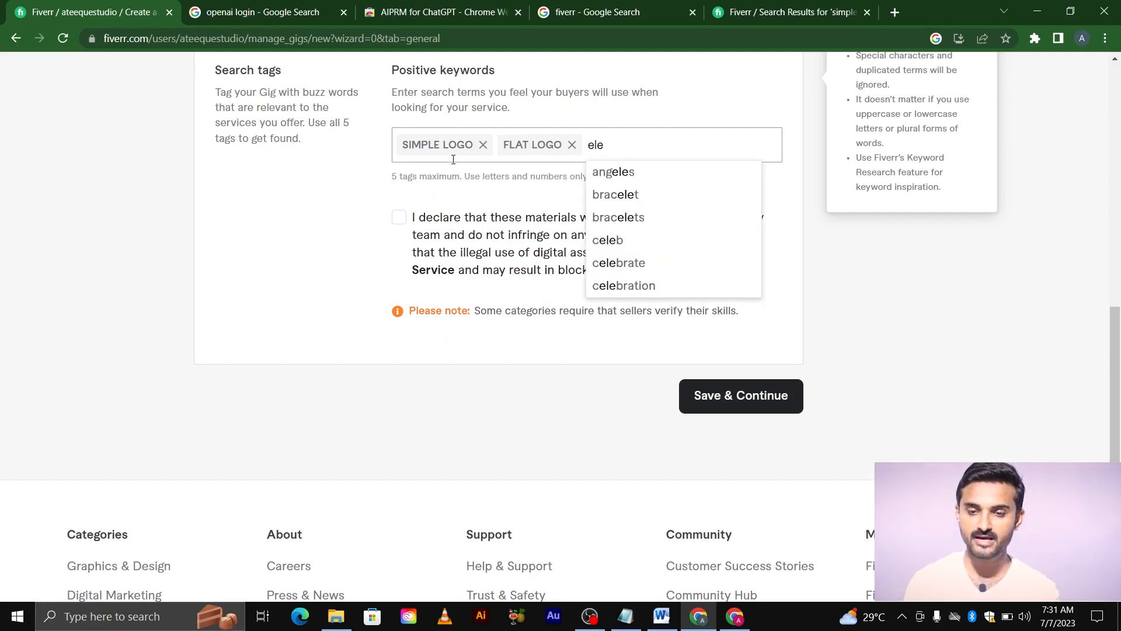
pyautogui.write('gant logo')
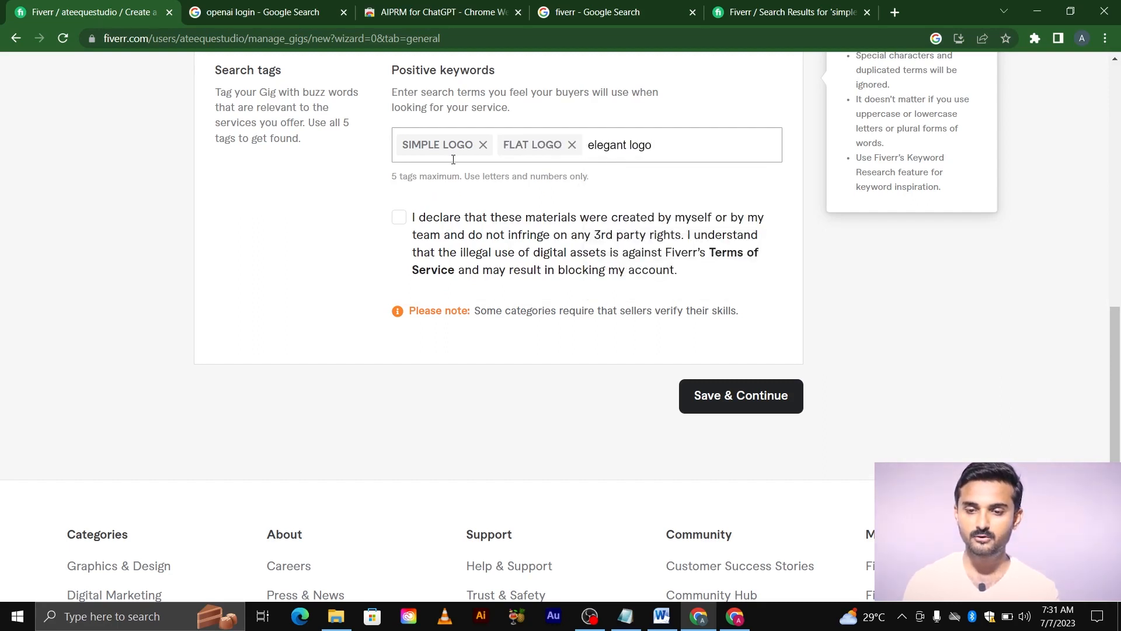
pyautogui.press('Return')
# Add "clean minimalist" as the fourth search tag.
pyautogui.write('clean')
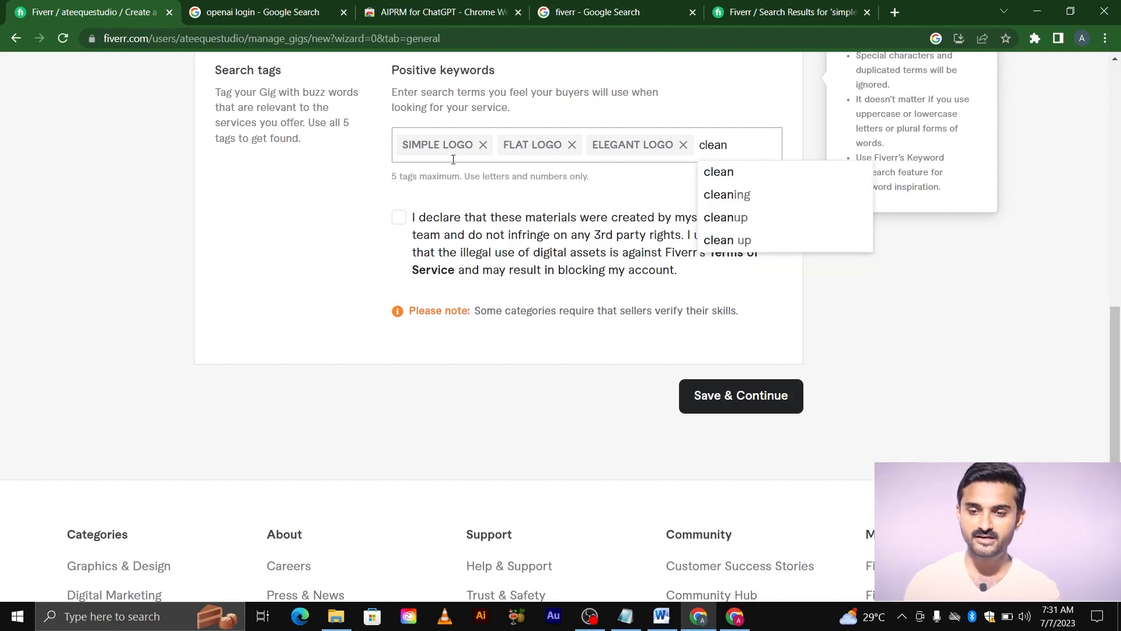
pyautogui.write(' minia')
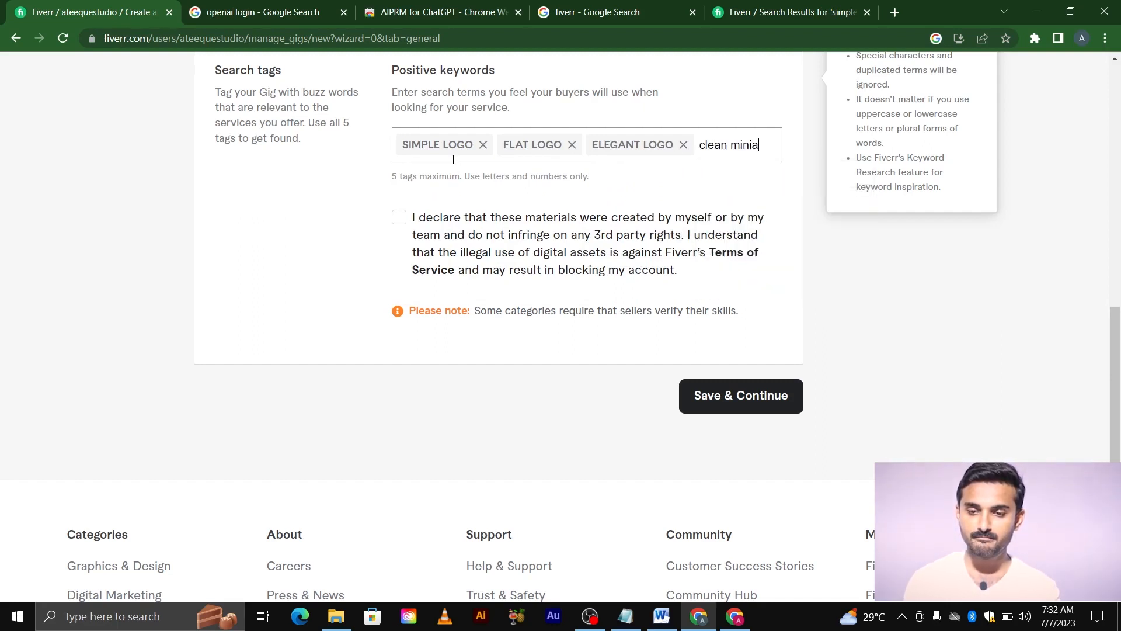
pyautogui.press('BackSpace')
pyautogui.write('malsit')
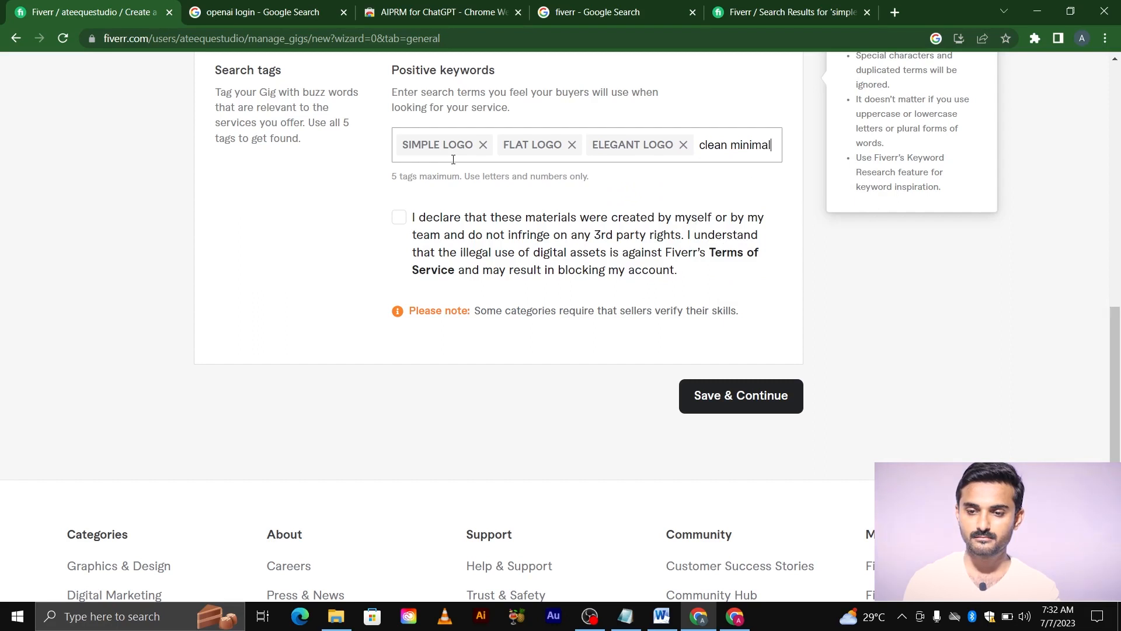
pyautogui.press('BackSpace')
pyautogui.press('BackSpace')
pyautogui.press('BackSpace')
pyautogui.write('ist')
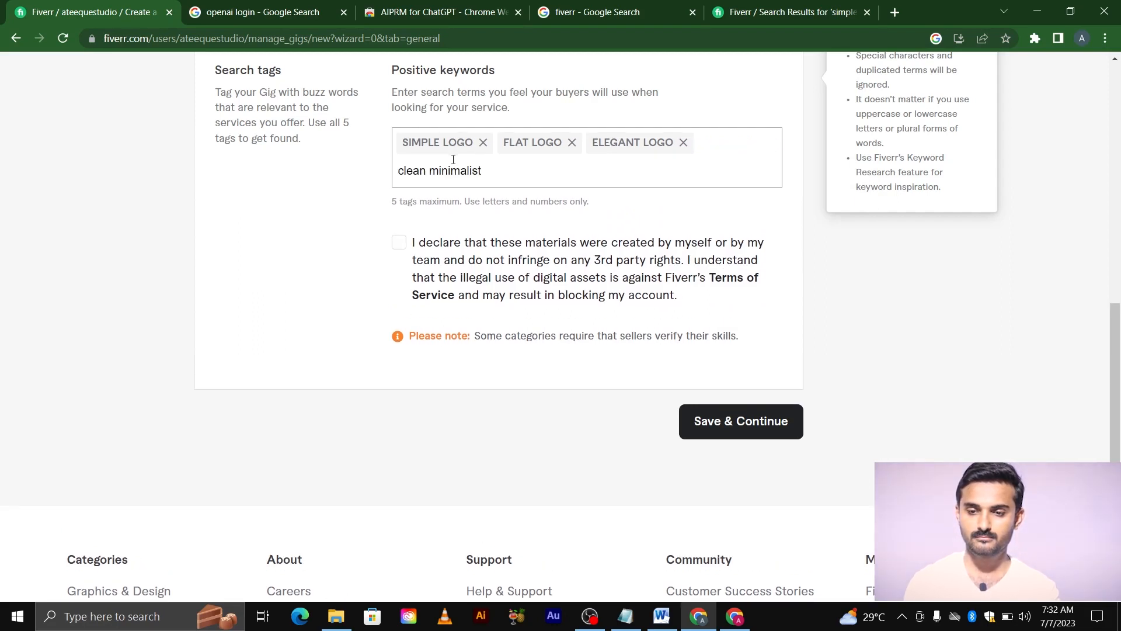
pyautogui.press('Return')
# Add "minimalist logo" as the fifth search tag and compare the tags with the gig title.
pyautogui.write('m')
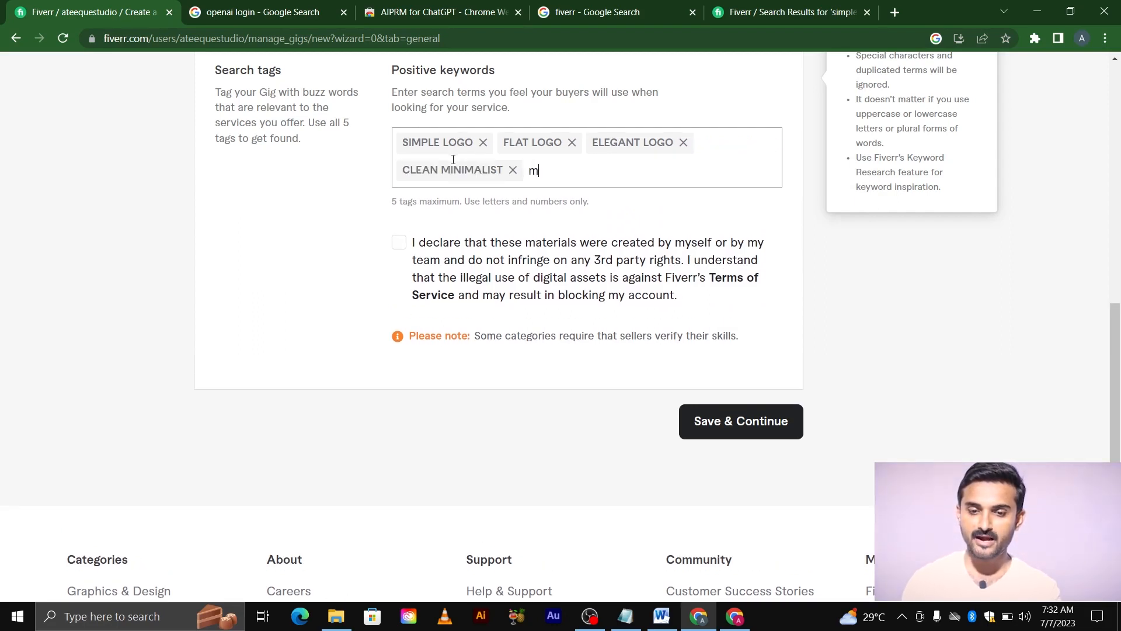
pyautogui.write('inimal')
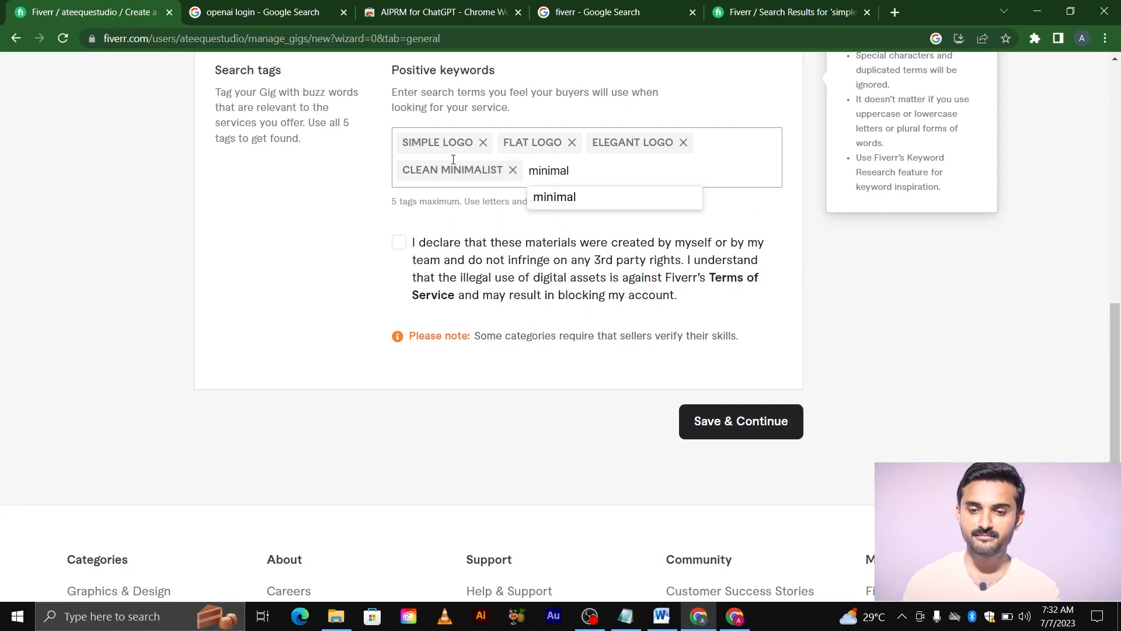
pyautogui.write('ist logo')
pyautogui.press('Return')
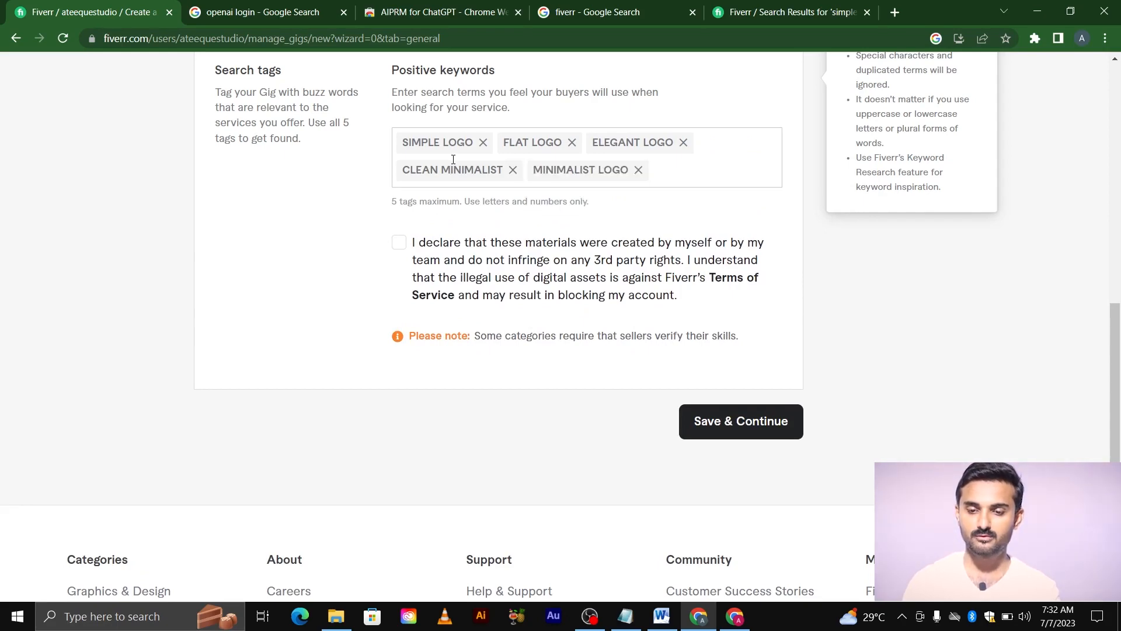
pyautogui.scroll(3, 450, 161)
pyautogui.scroll(10, 444, 295)
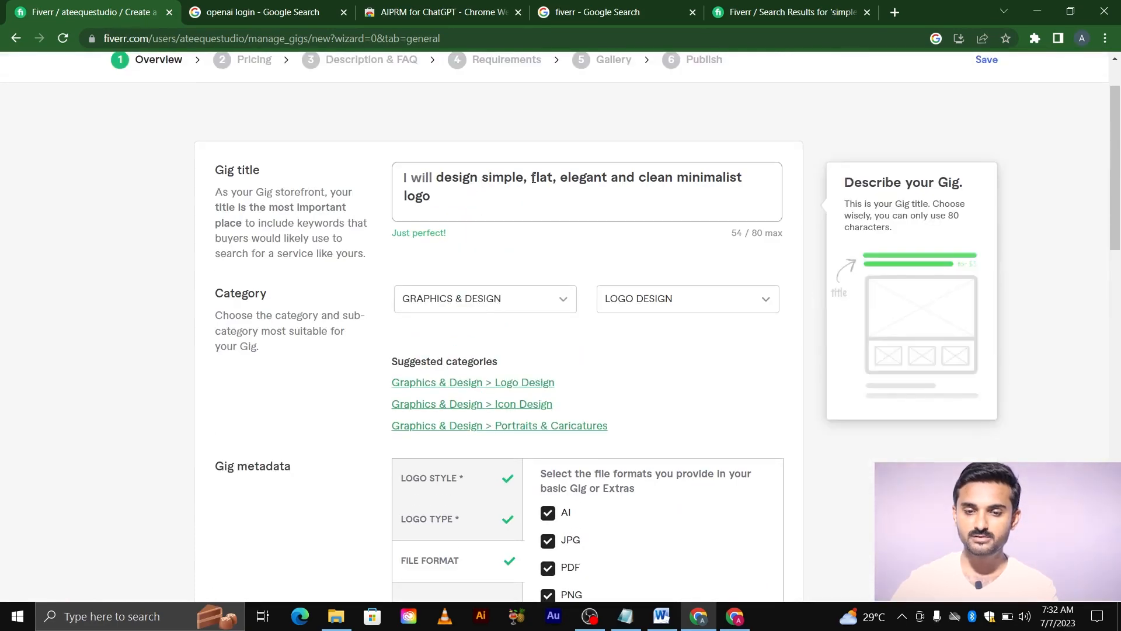
pyautogui.scroll(-10, 739, 176)
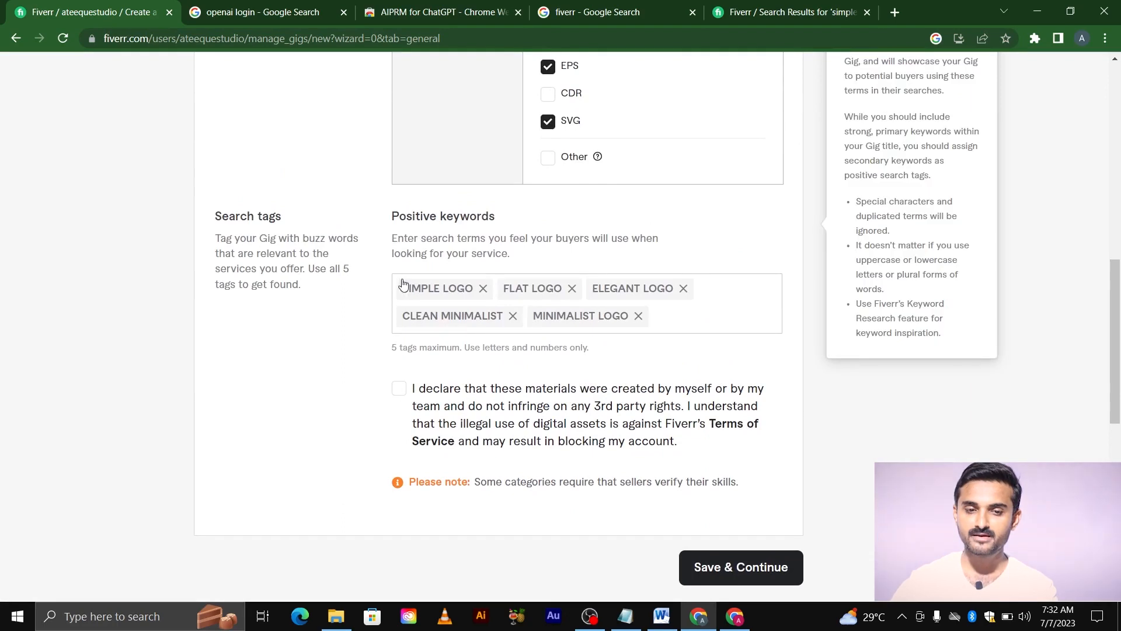
# Accept the declaration of ownership of the materials, and save the gig overview to continue to the pricing stage.
pyautogui.scroll(-1, 519, 338)
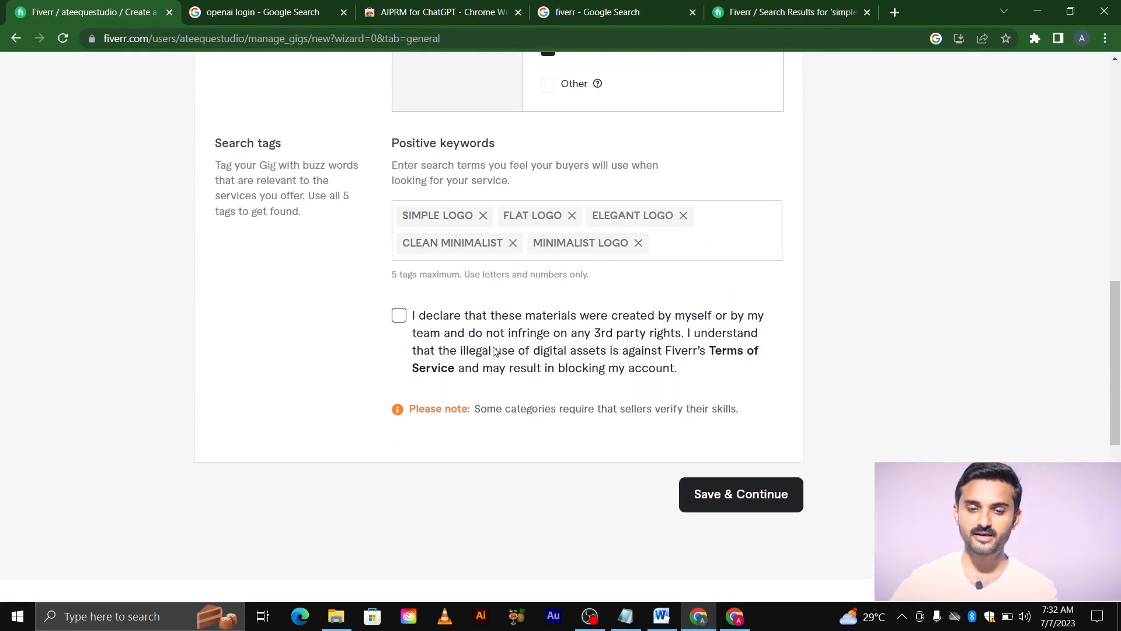
pyautogui.click(399, 325)
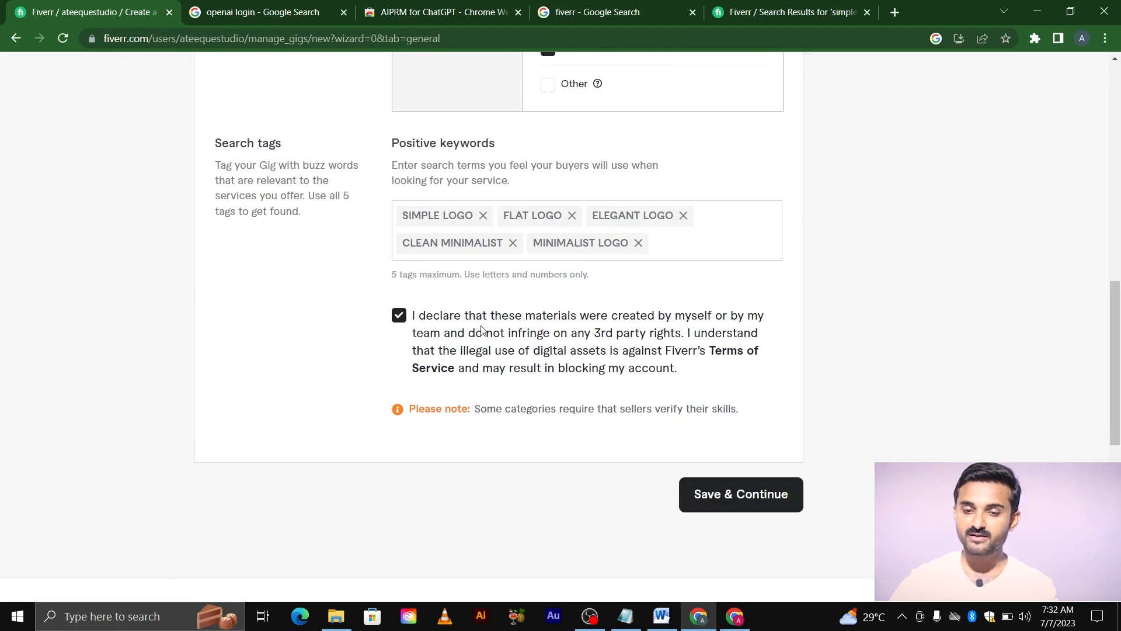
pyautogui.scroll(6, 482, 331)
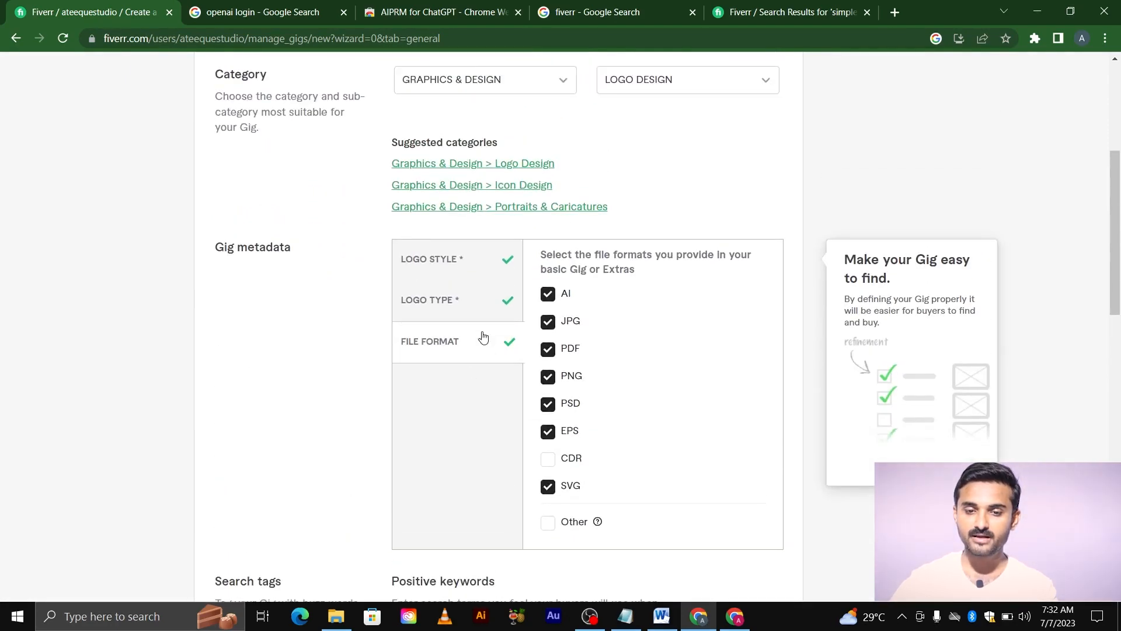
pyautogui.scroll(4, 482, 338)
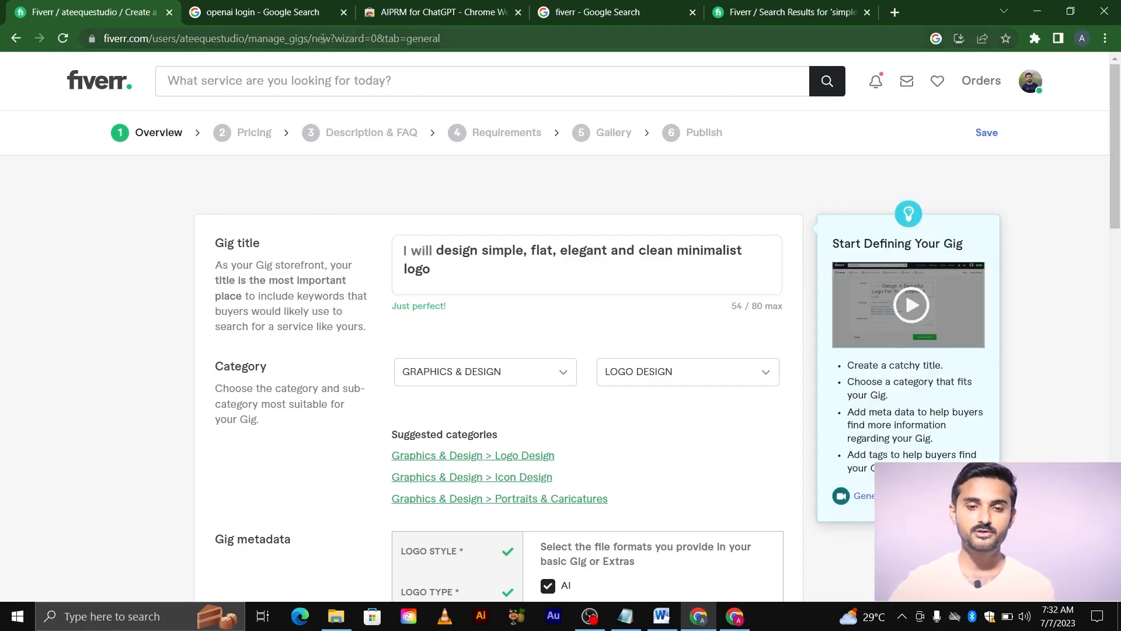
pyautogui.scroll(-15, 543, 242)
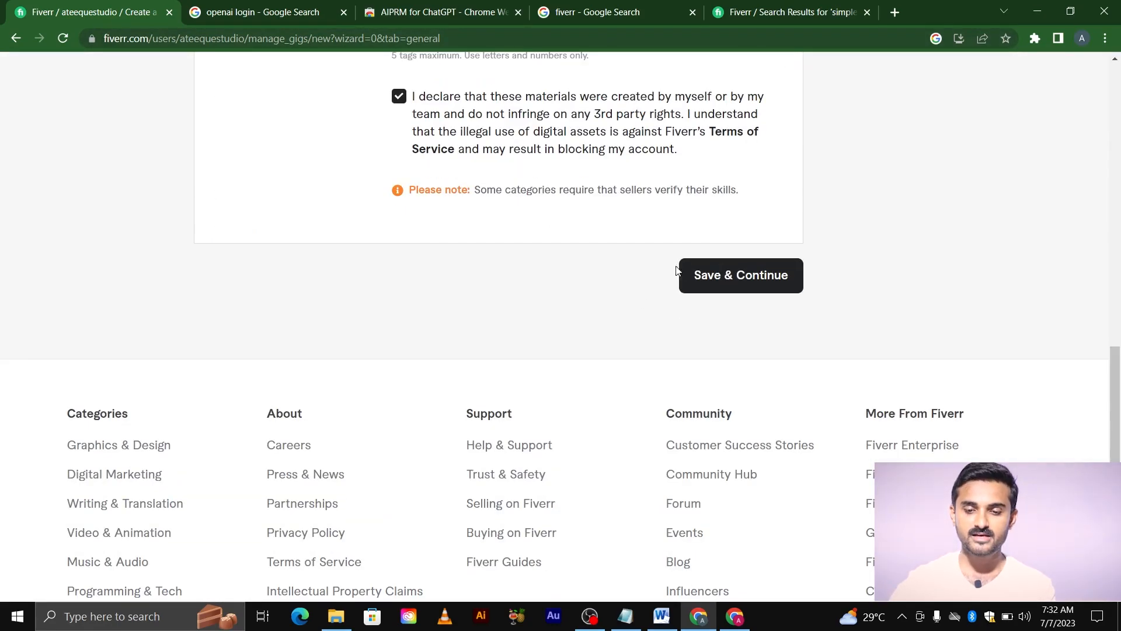
pyautogui.click(706, 283)
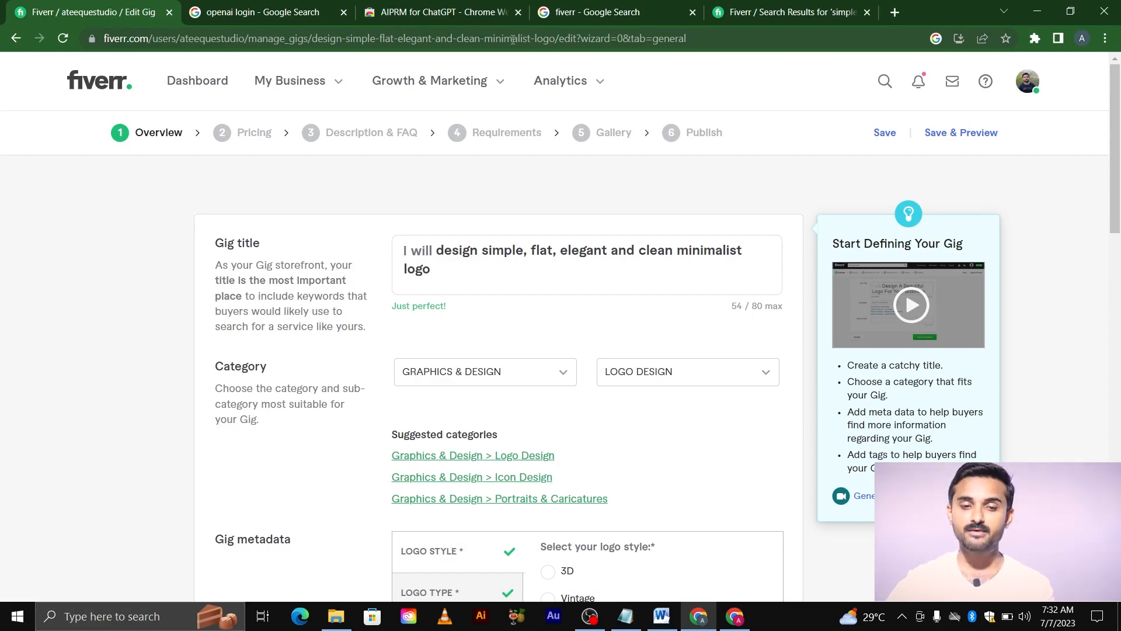
pyautogui.scroll(-20, 520, 319)
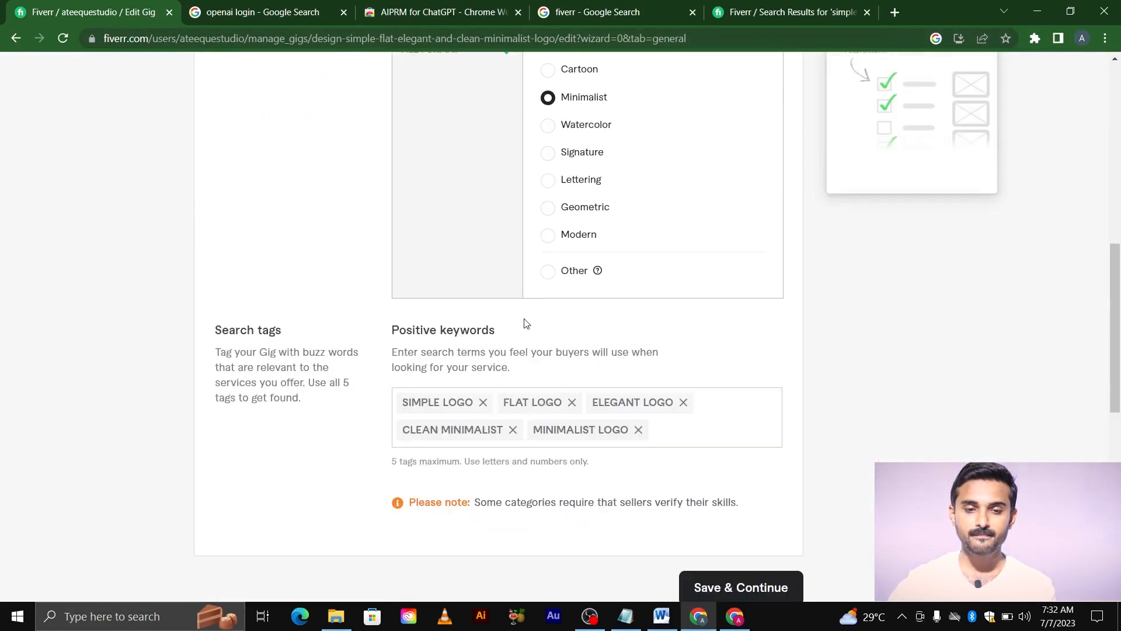
pyautogui.click(784, 306)
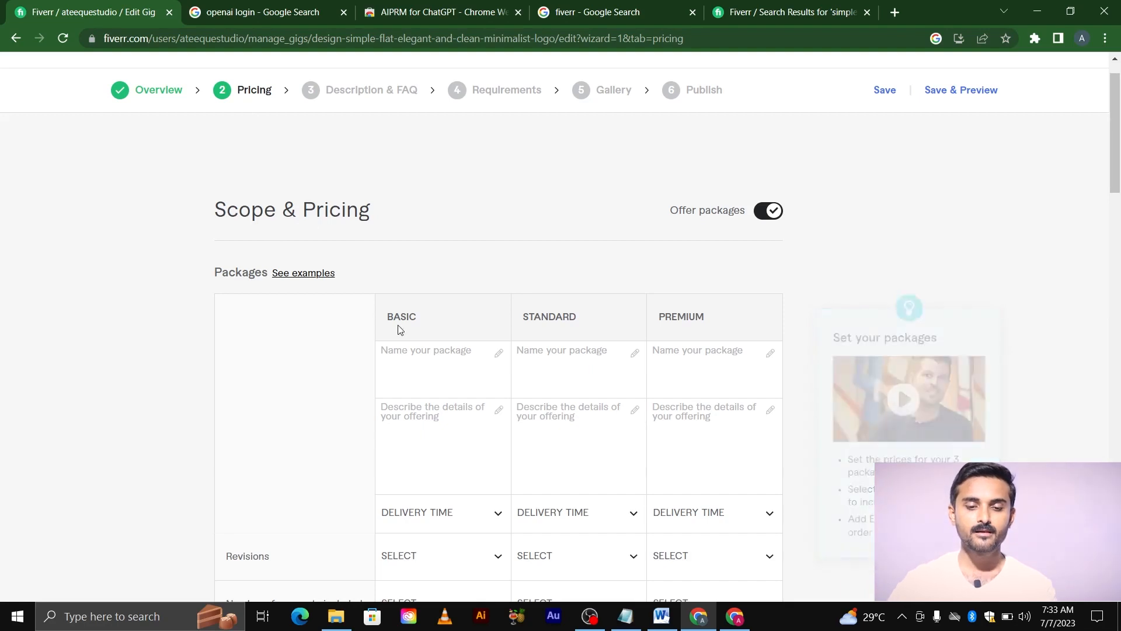
# Name the Basic package "Starter Package".
pyautogui.click(385, 360)
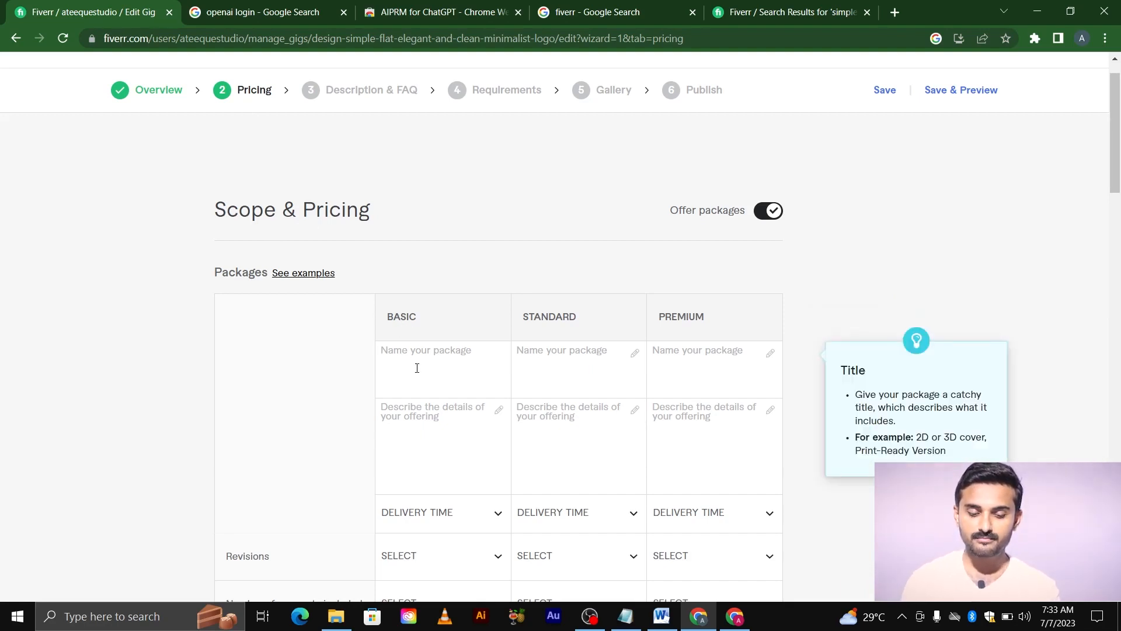
pyautogui.write('Star')
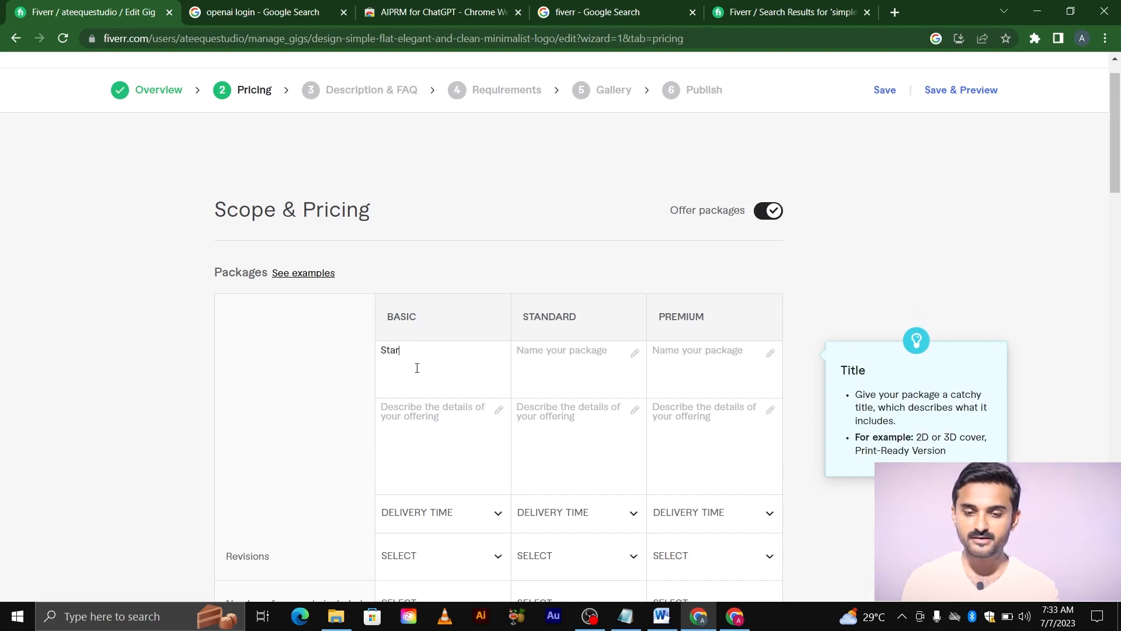
pyautogui.write('ter P')
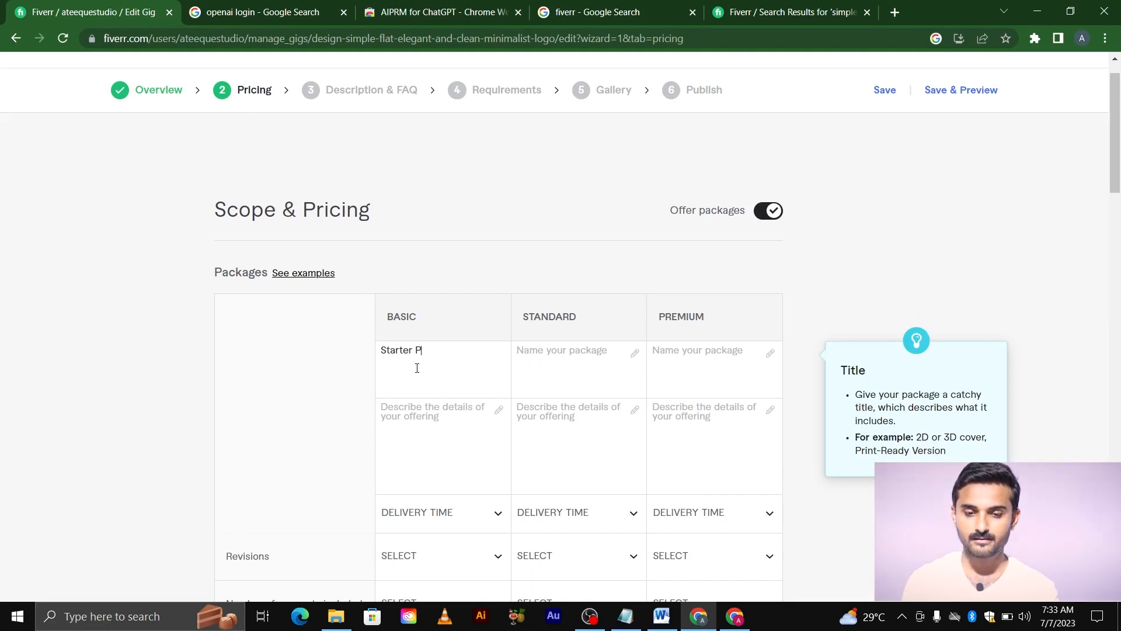
pyautogui.write('ackage')
pyautogui.click(464, 411)
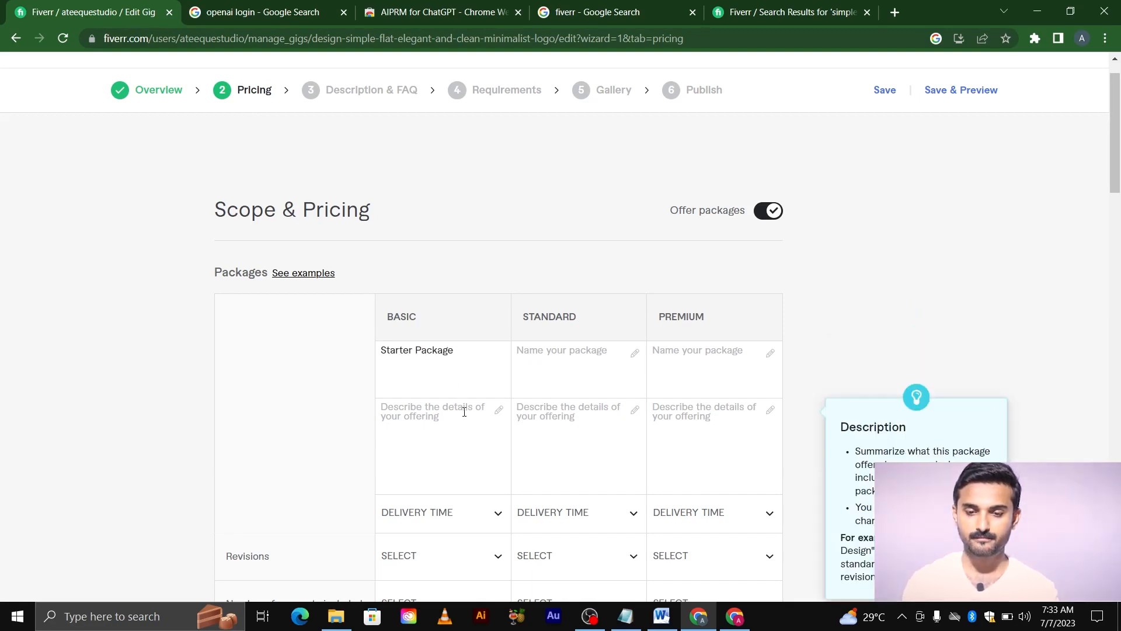
# Name the Standard package "Standard Package".
pyautogui.click(542, 351)
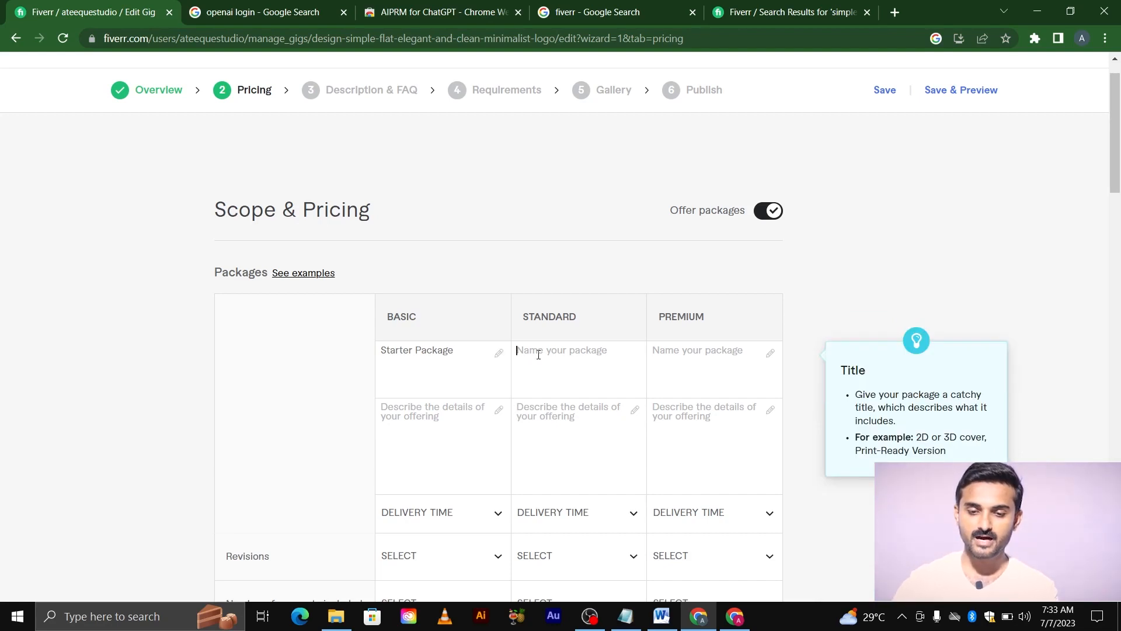
pyautogui.write('Standar')
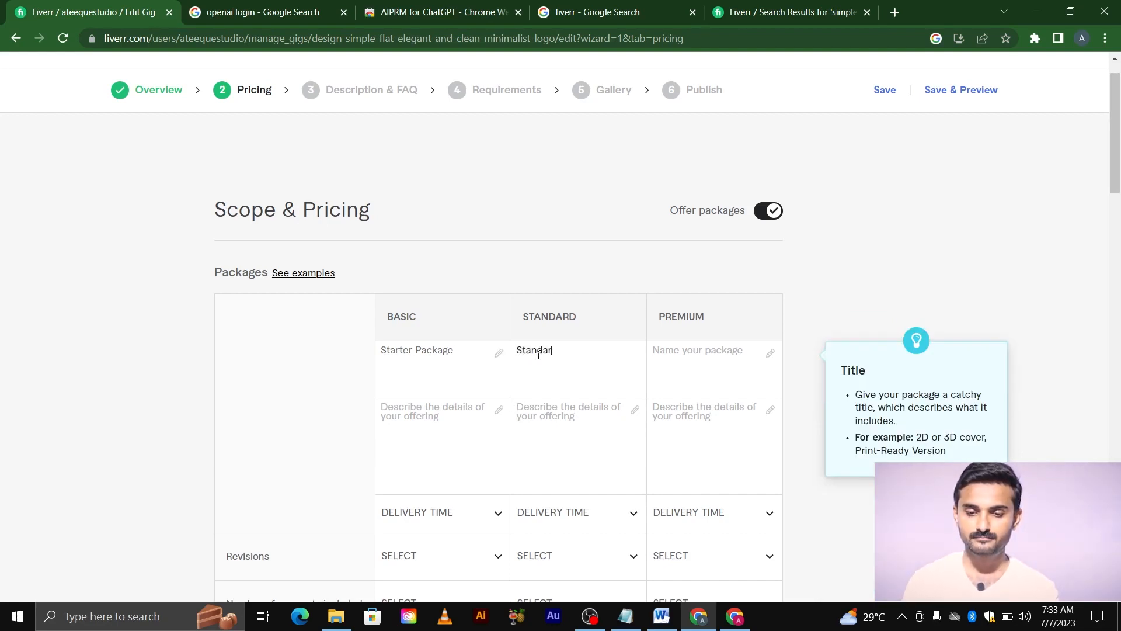
pyautogui.write('d Pack')
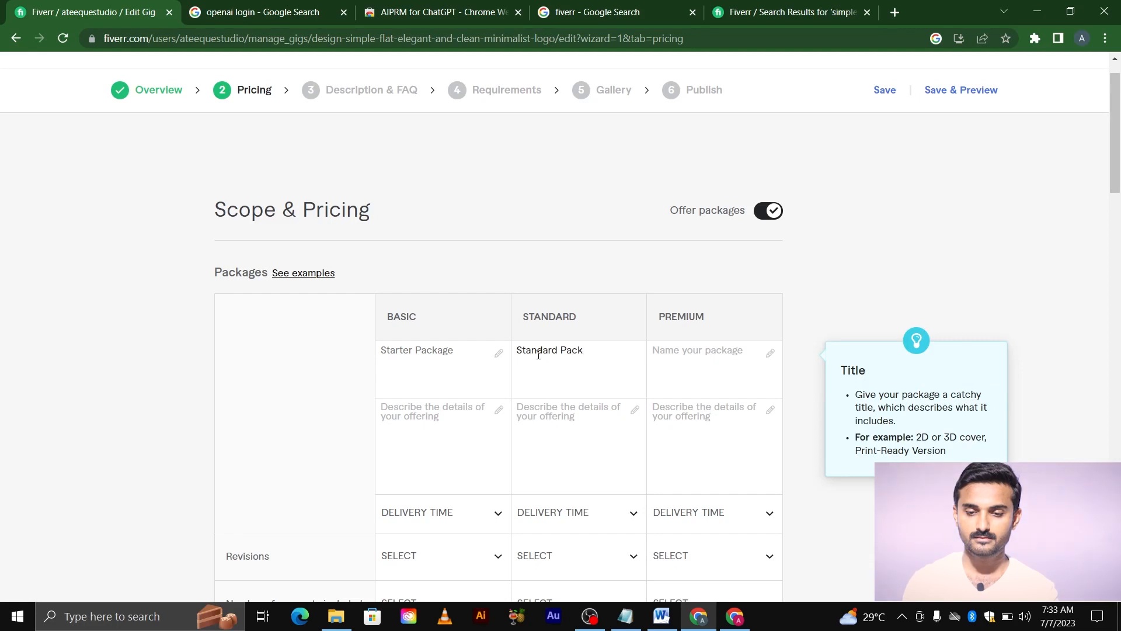
pyautogui.write('age')
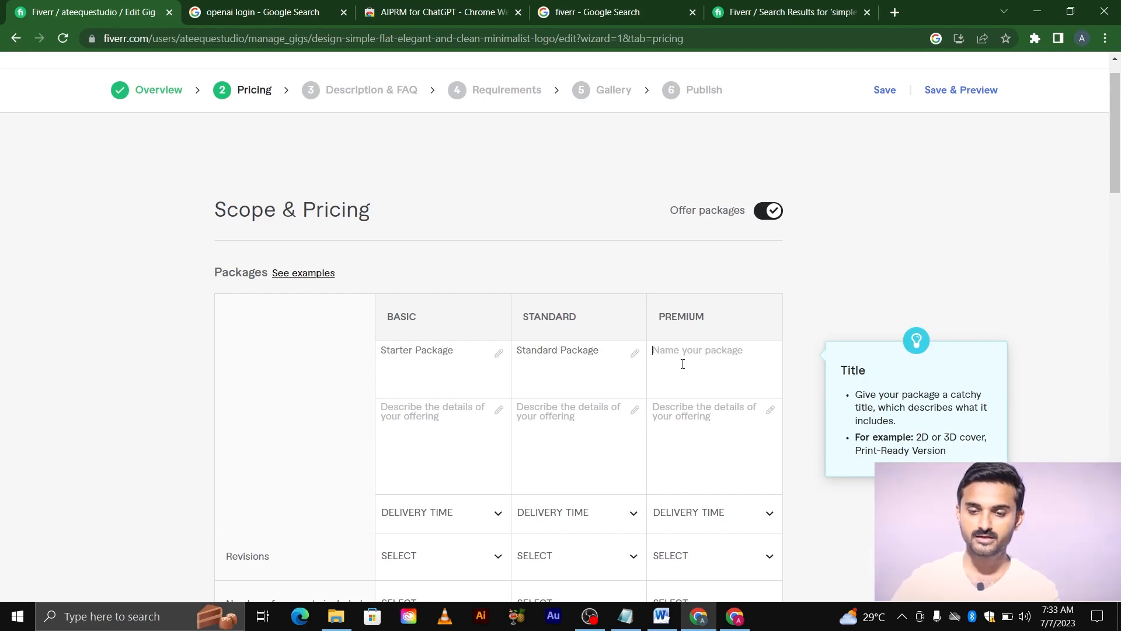
# Name the Premium package "Full Brand Logo Package".
pyautogui.click(671, 362)
pyautogui.write('FU')
pyautogui.press('BackSpace')
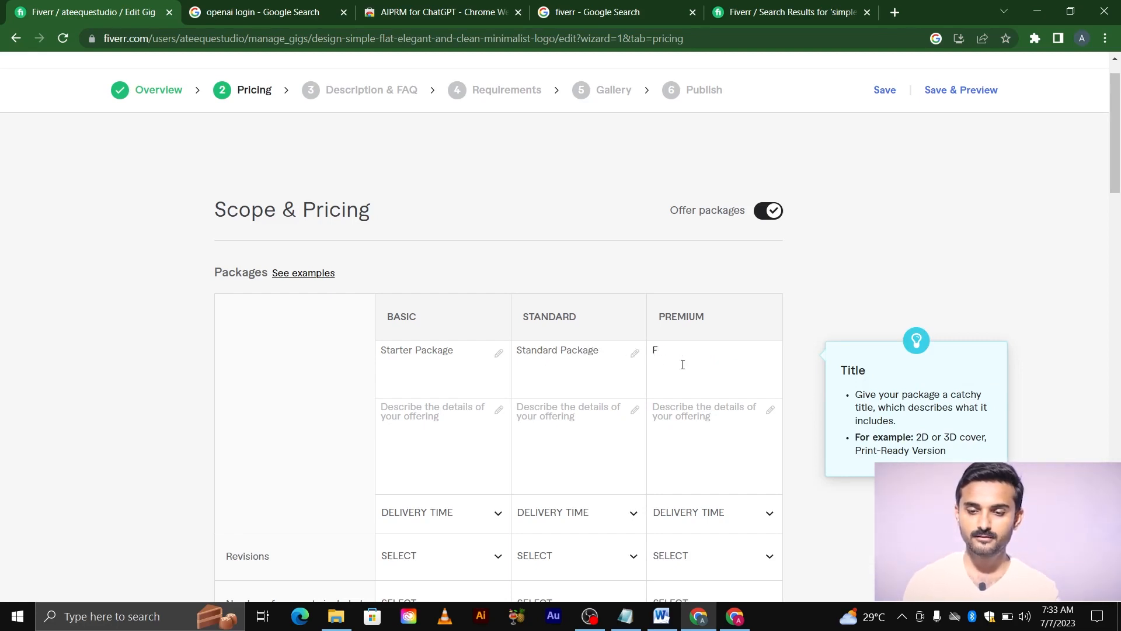
pyautogui.write('ull')
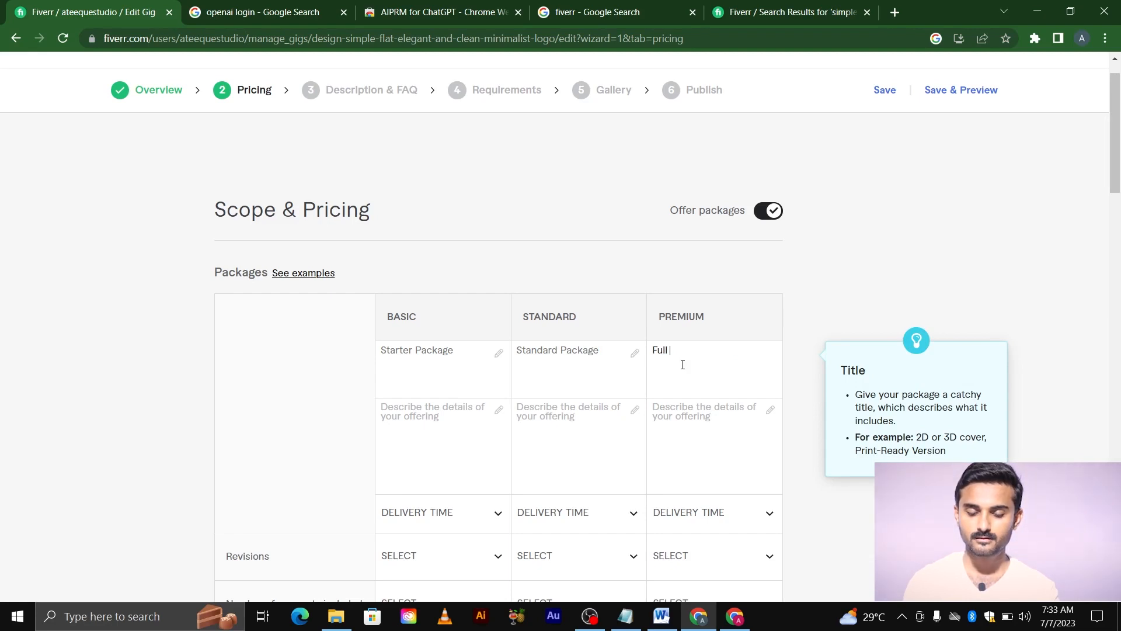
pyautogui.write(' Brand LOG')
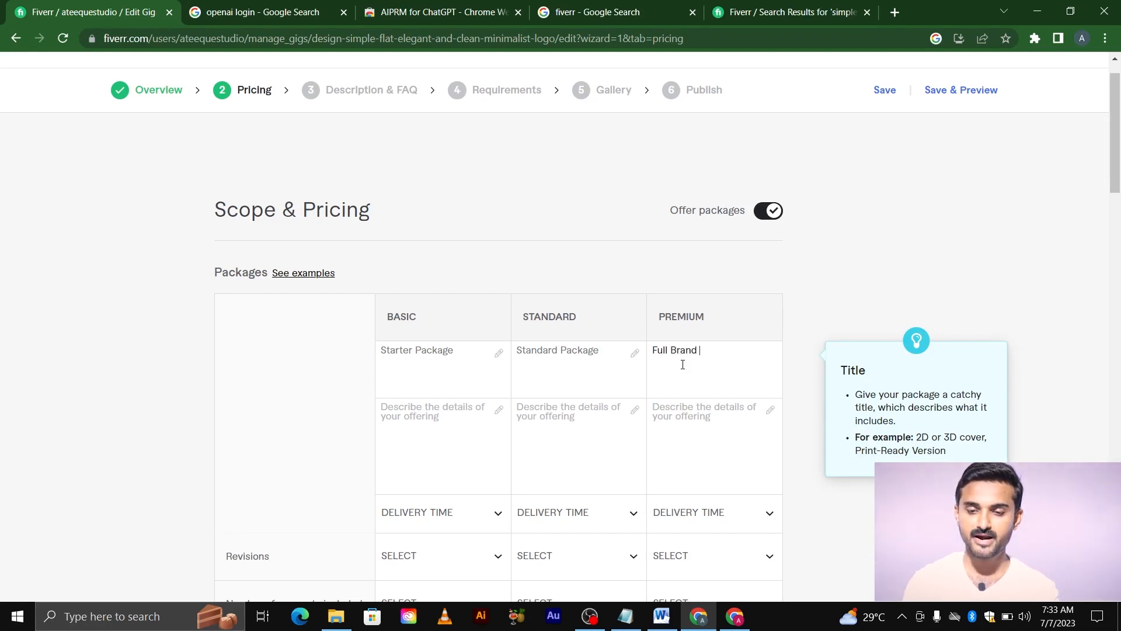
pyautogui.press('BackSpace')
pyautogui.press('BackSpace')
pyautogui.write('ogo Packa')
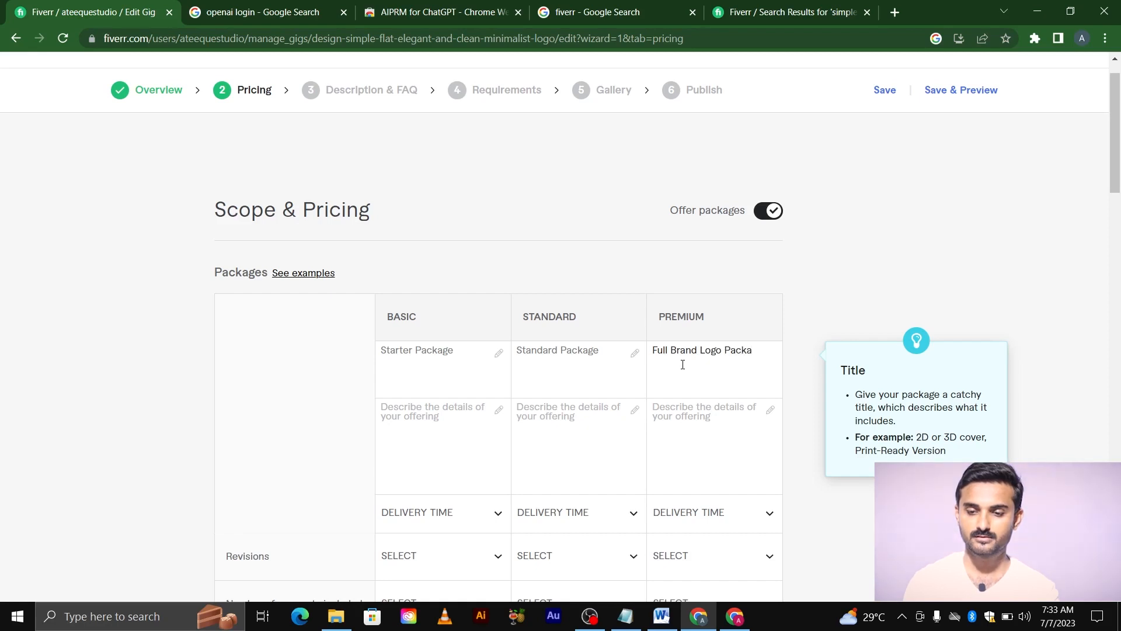
pyautogui.write('ge')
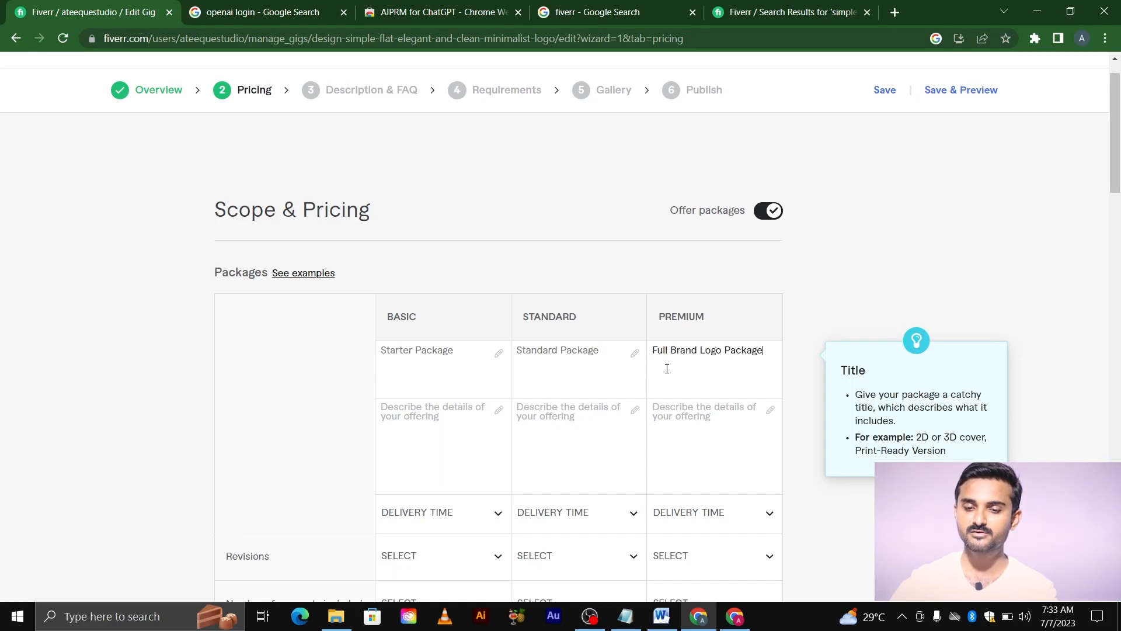
# Begin the Basic package's description with "2 minimalist logo".
pyautogui.scroll(-1, 666, 369)
pyautogui.click(423, 348)
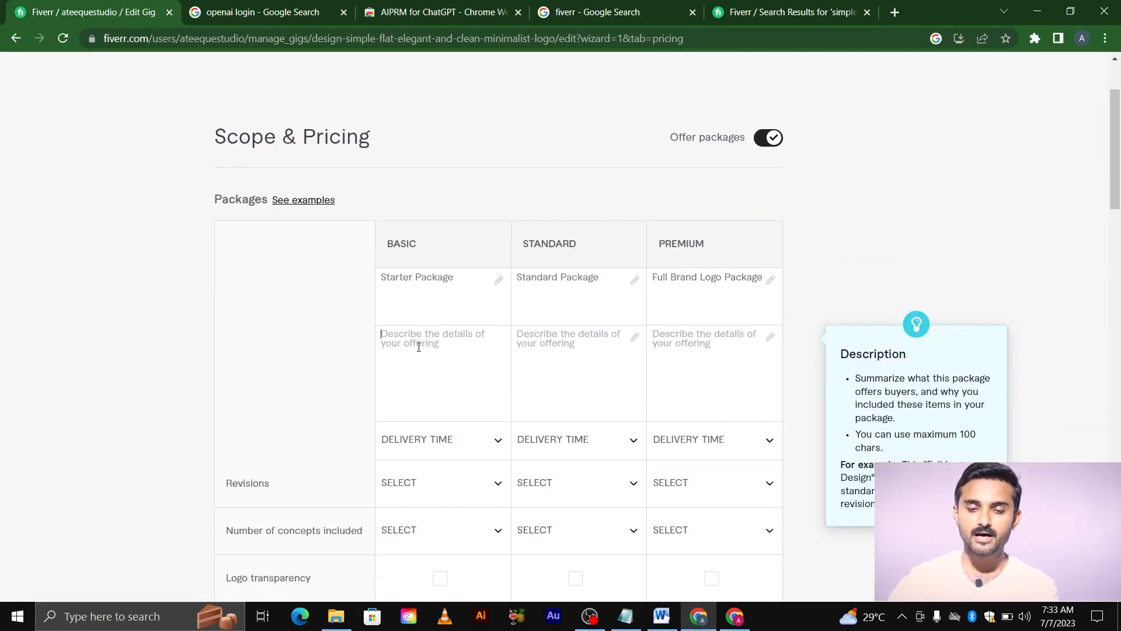
pyautogui.scroll(-1, 414, 339)
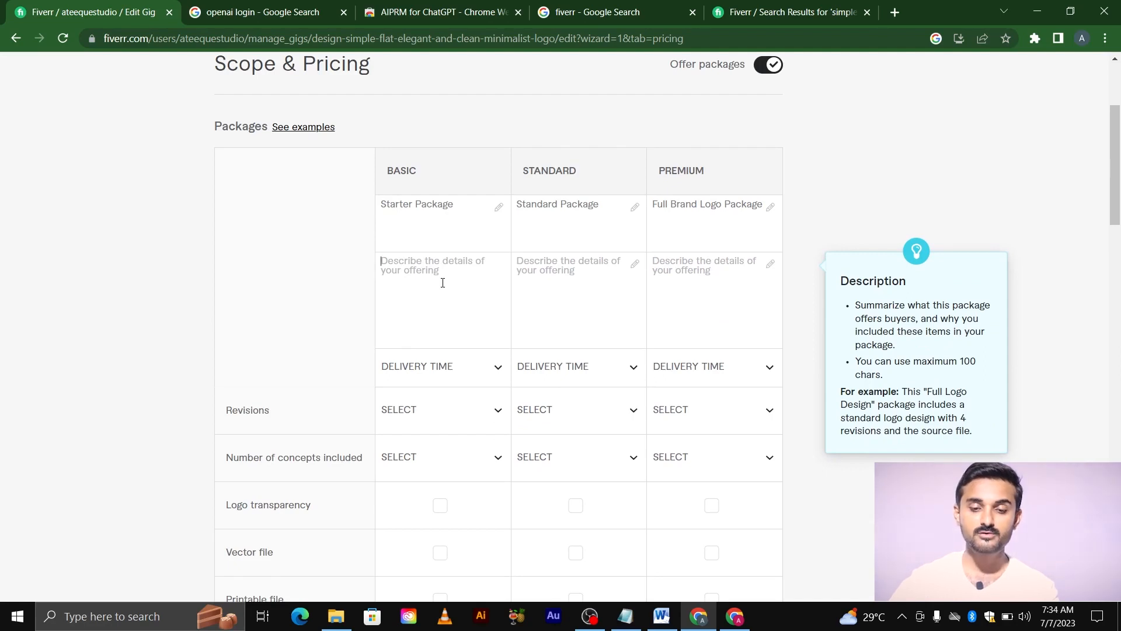
pyautogui.write('2')
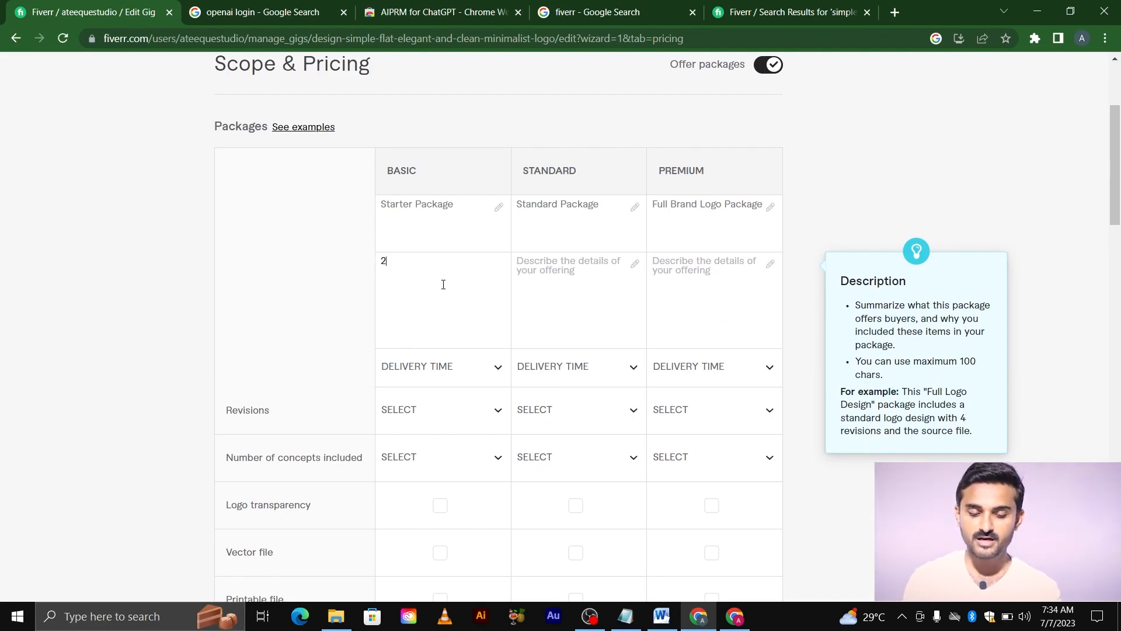
pyautogui.write(' clean')
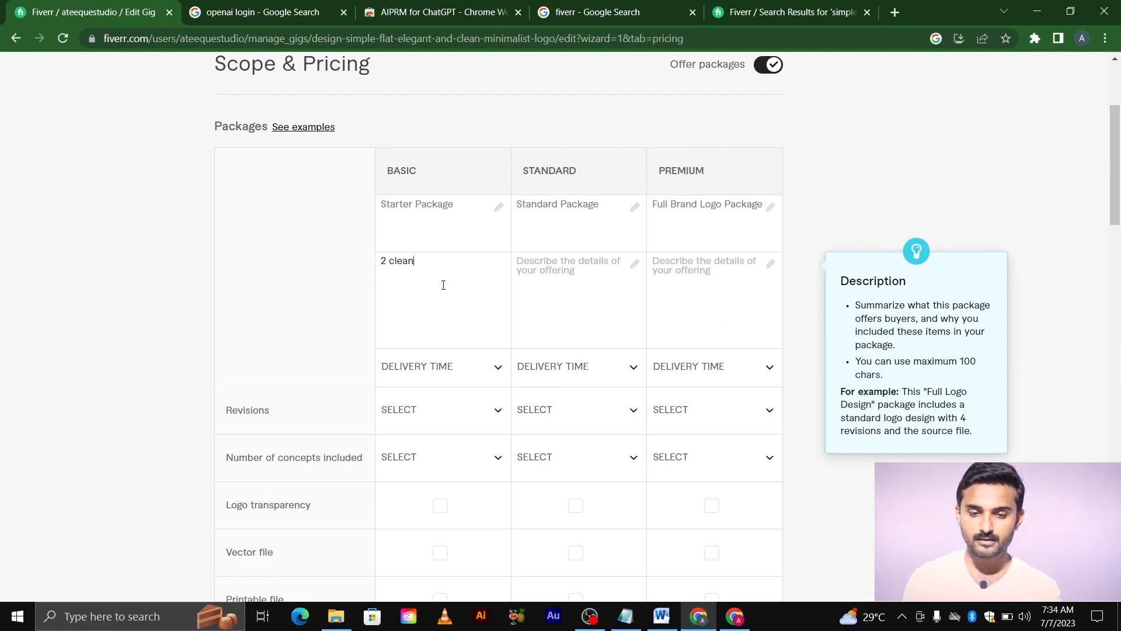
pyautogui.write(' min')
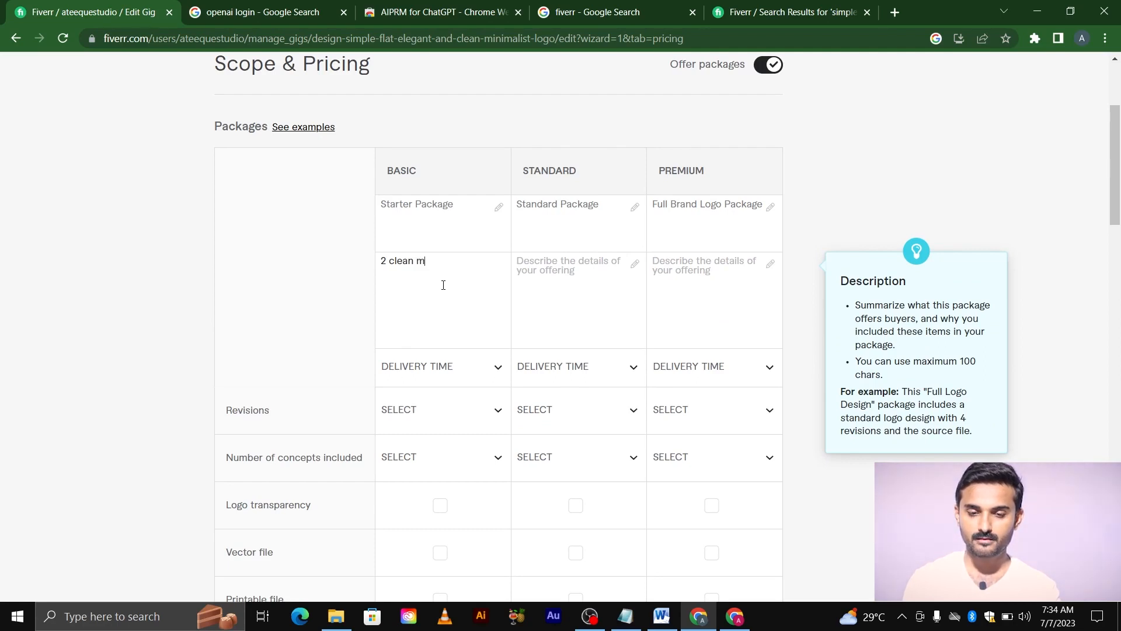
pyautogui.press('BackSpace')
pyautogui.press('BackSpace')
pyautogui.press('BackSpace')
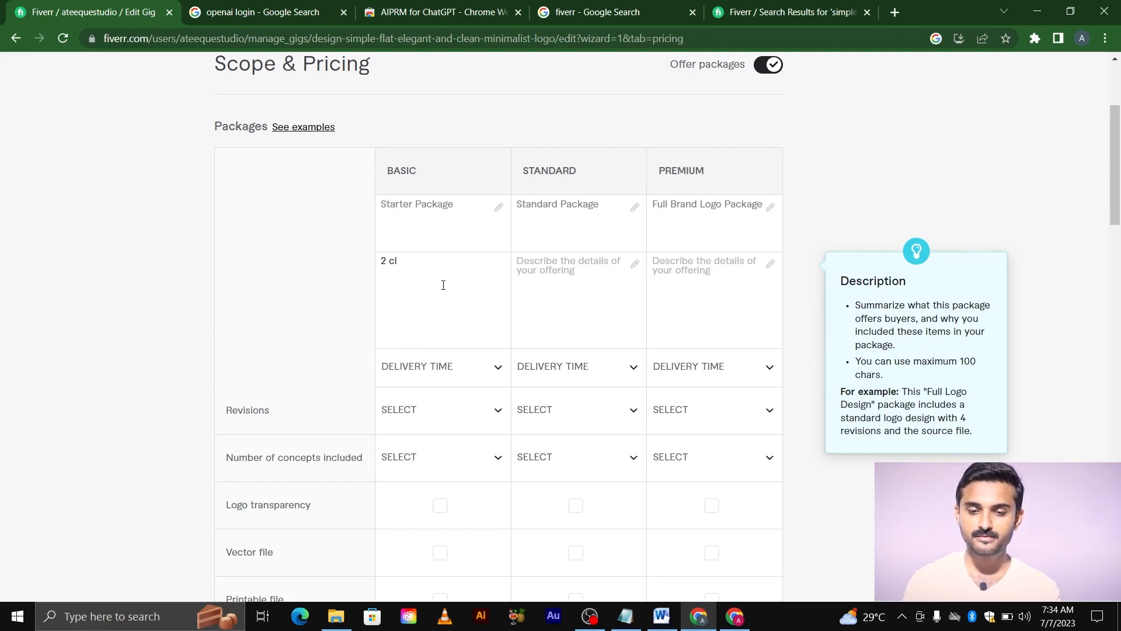
pyautogui.write('minima')
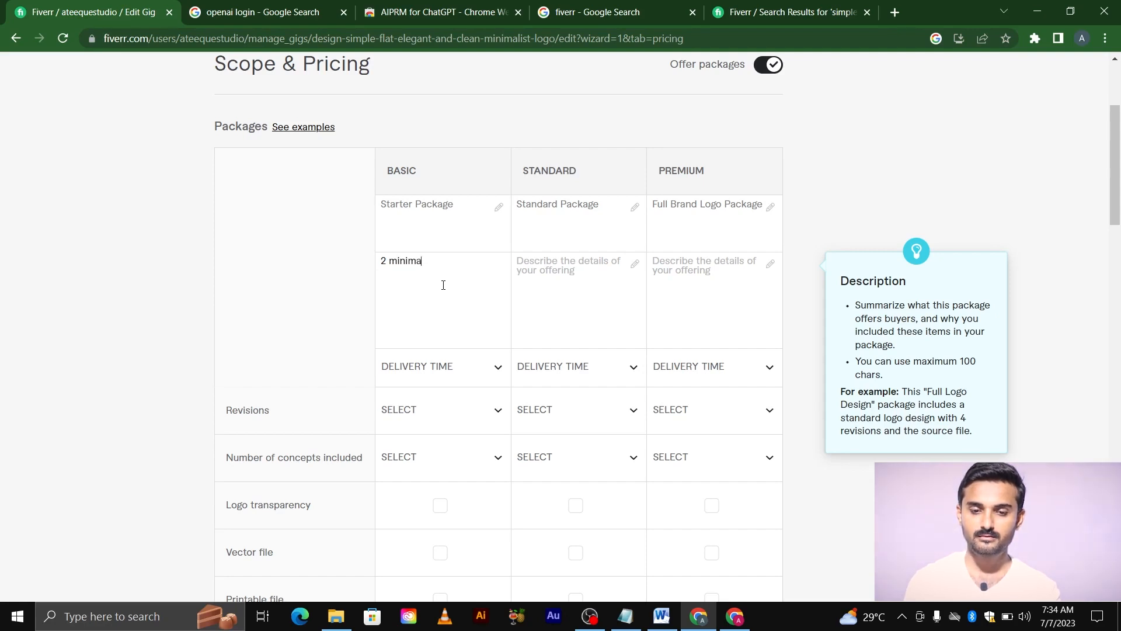
pyautogui.write('slilist logo')
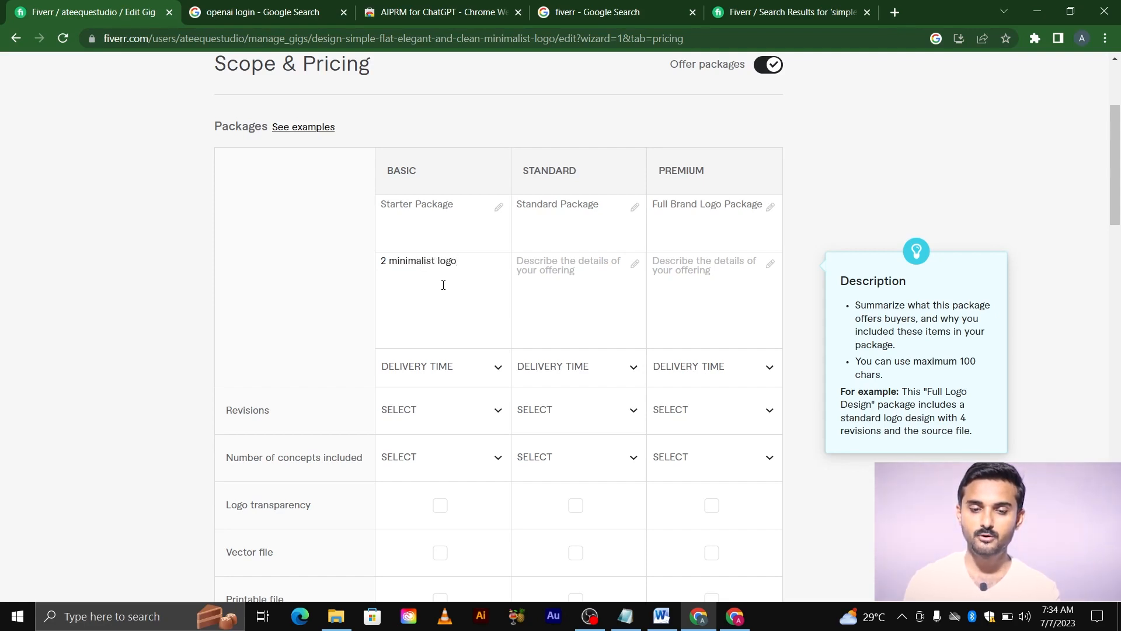
# Complete the Basic package's description by adding "+ png + 3d mockup + vector file + unlimited revisions".
pyautogui.write(' +')
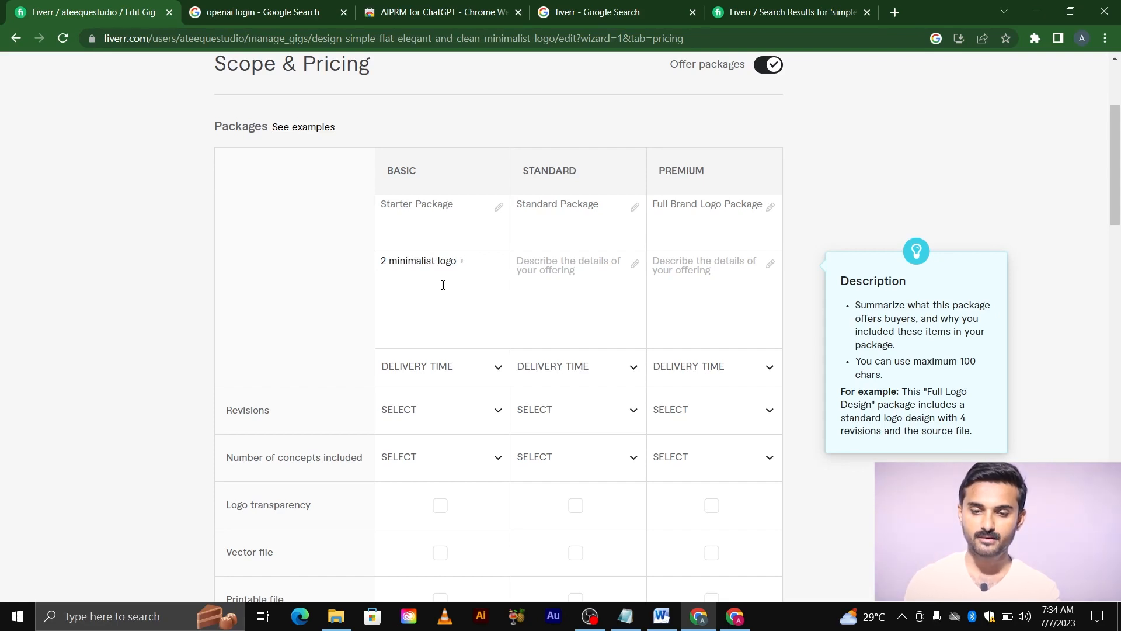
pyautogui.write(' png + 3d')
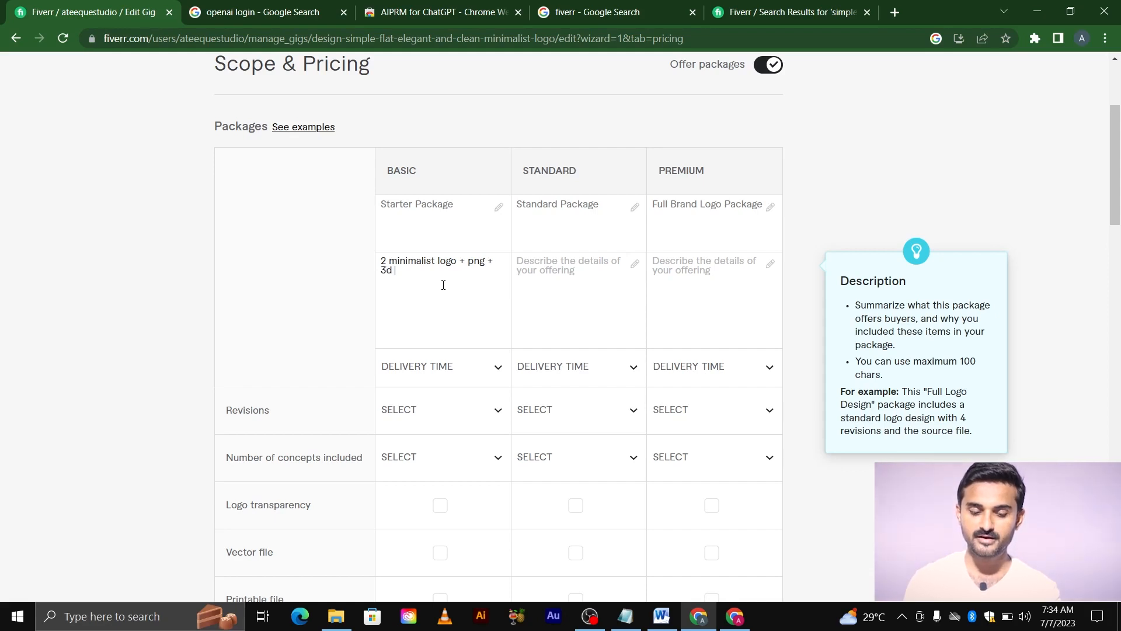
pyautogui.write('mockui')
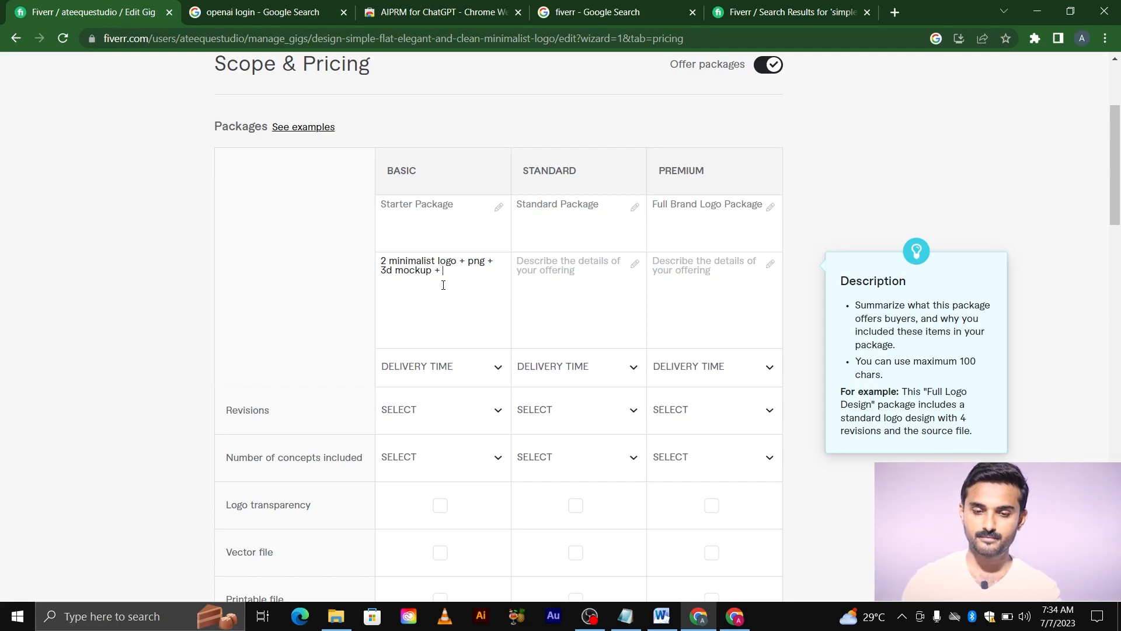
pyautogui.write(' v')
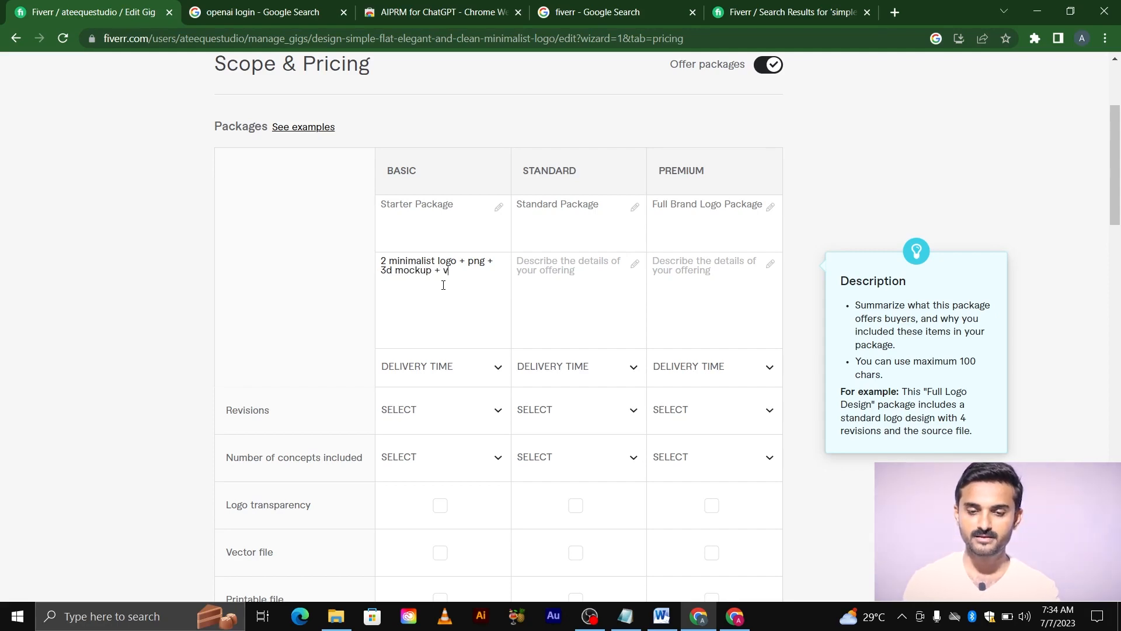
pyautogui.write('ector fil')
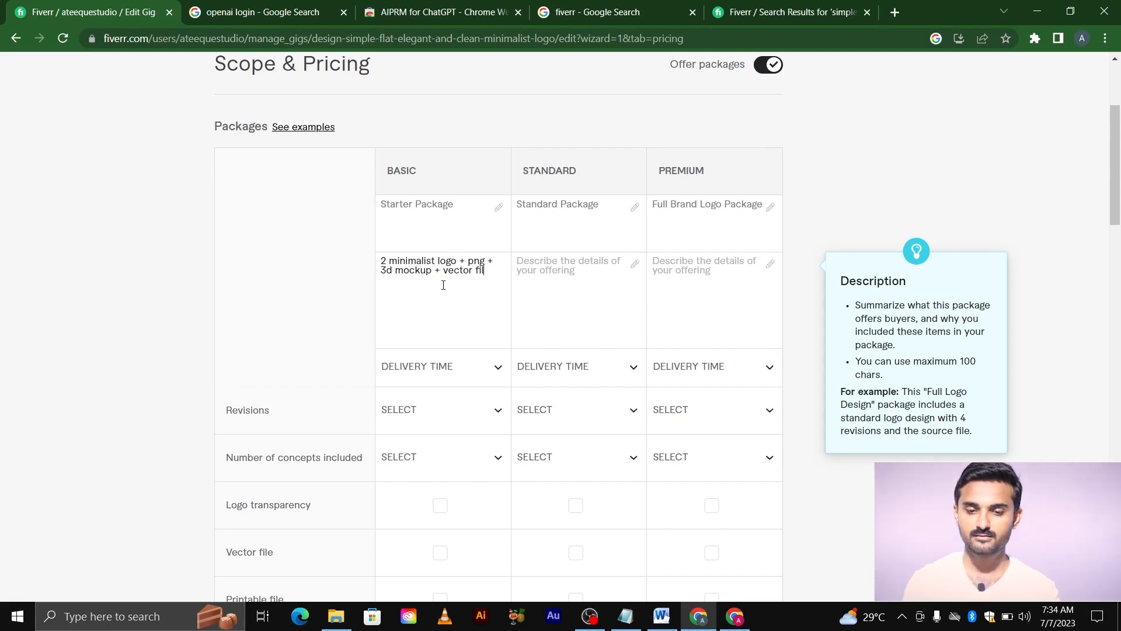
pyautogui.write('e + unlimited re')
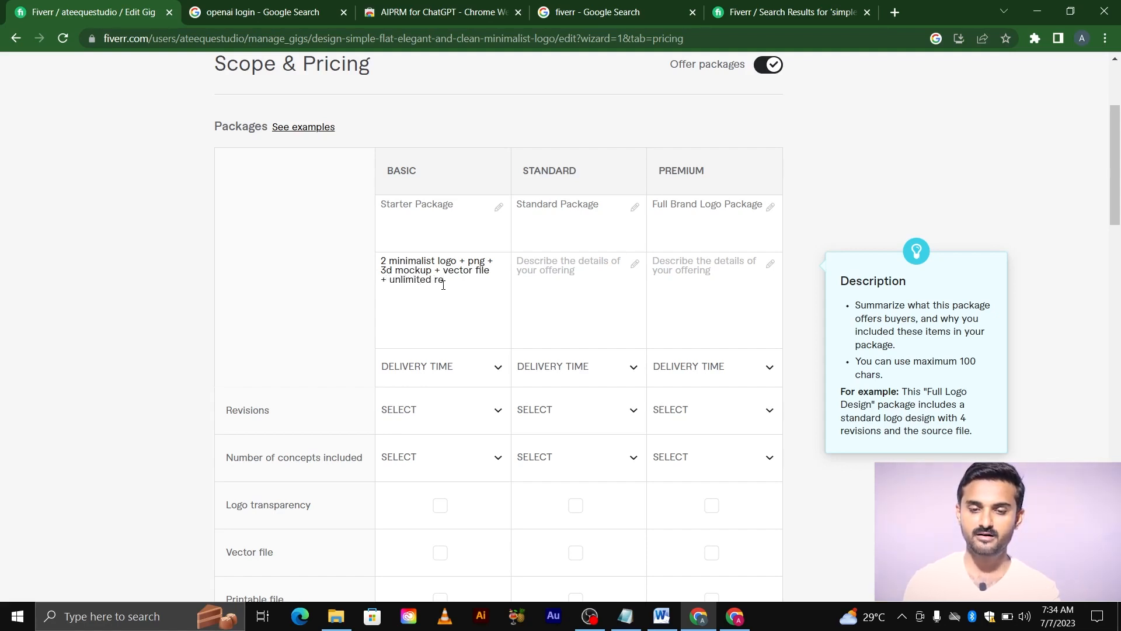
pyautogui.write('visions')
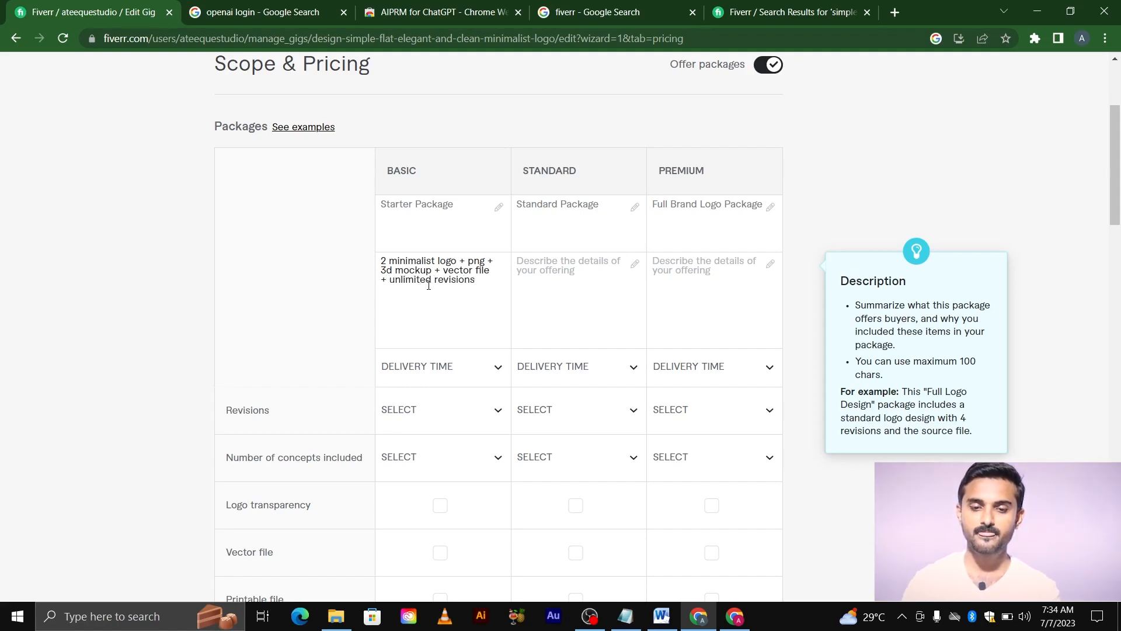
# Set the Basic package's delivery time to 1 day and its revisions to unlimited.
pyautogui.scroll(1, 463, 286)
pyautogui.scroll(-2, 463, 287)
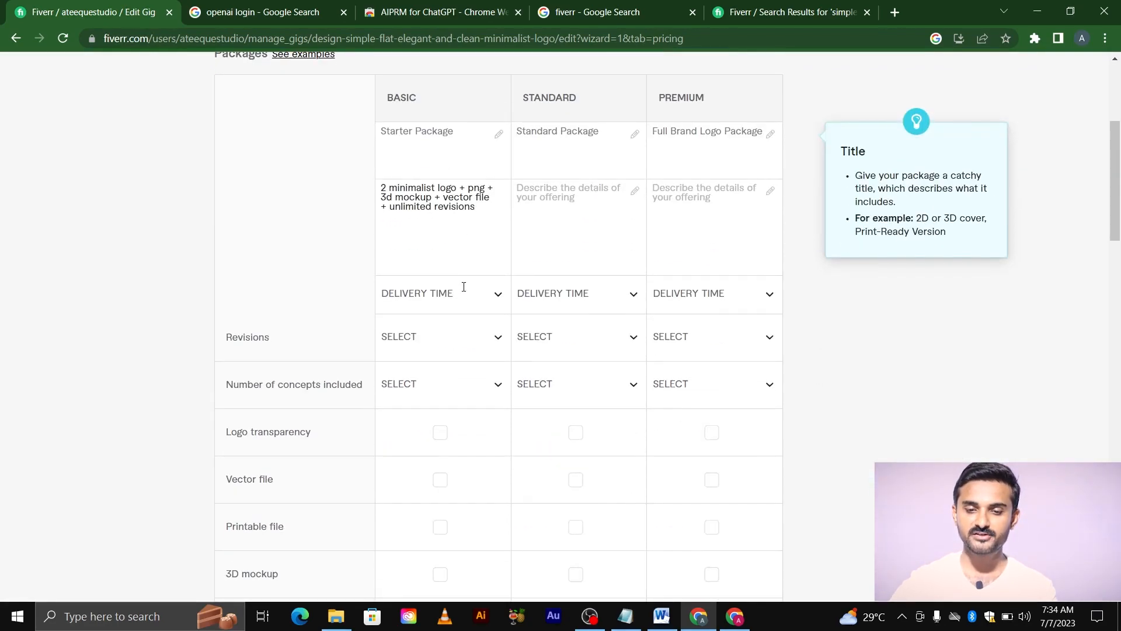
pyautogui.click(461, 262)
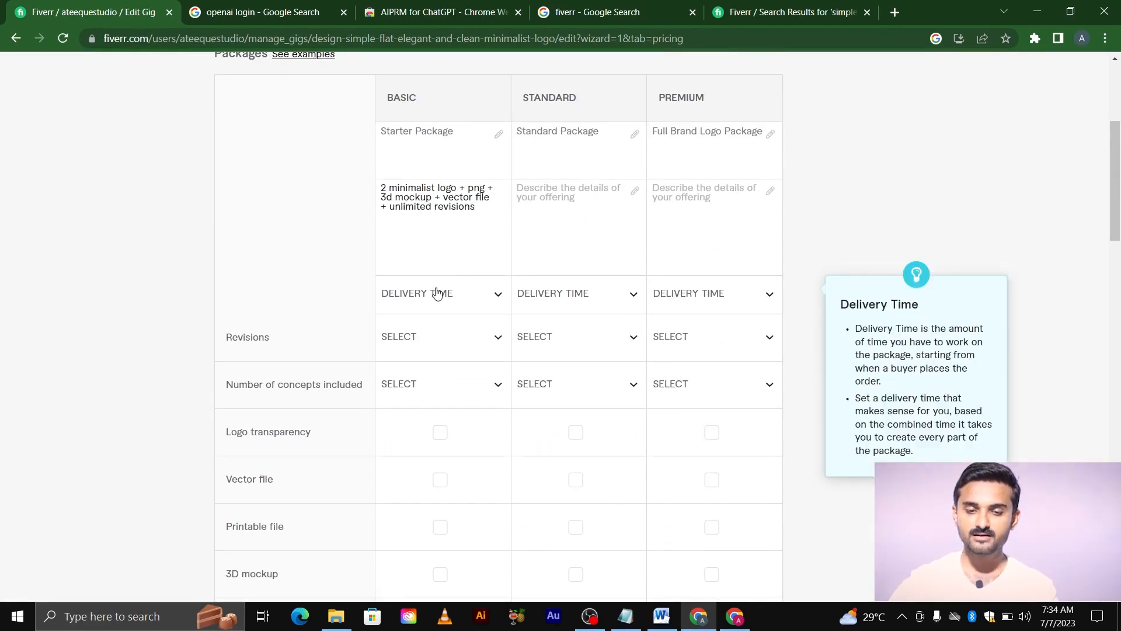
pyautogui.click(472, 298)
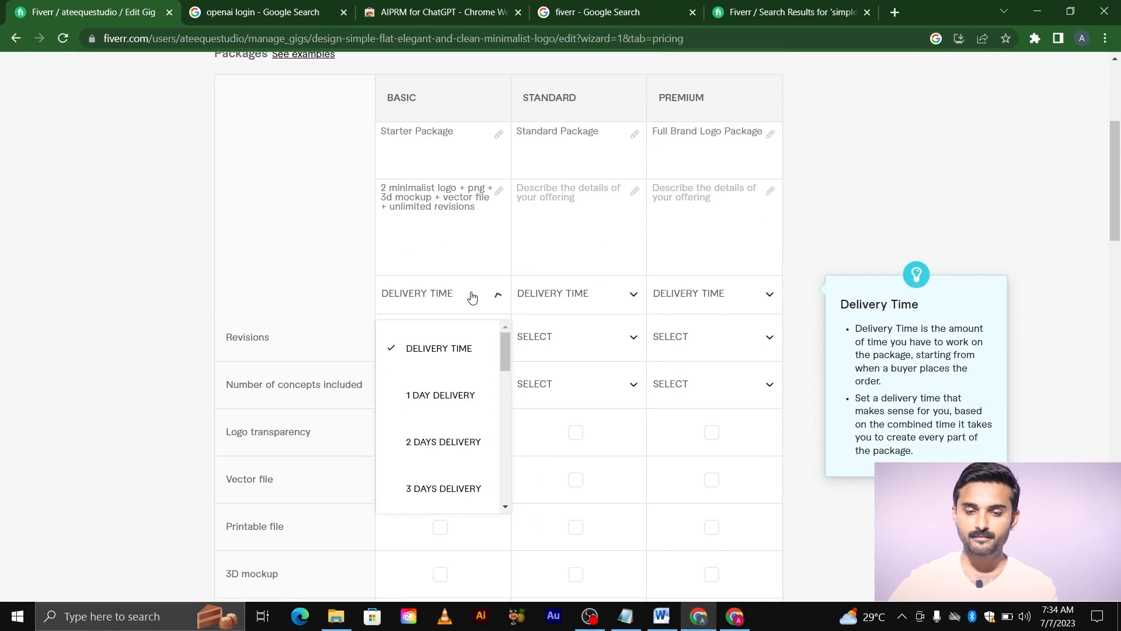
pyautogui.click(428, 403)
pyautogui.scroll(-2, 435, 380)
pyautogui.click(463, 191)
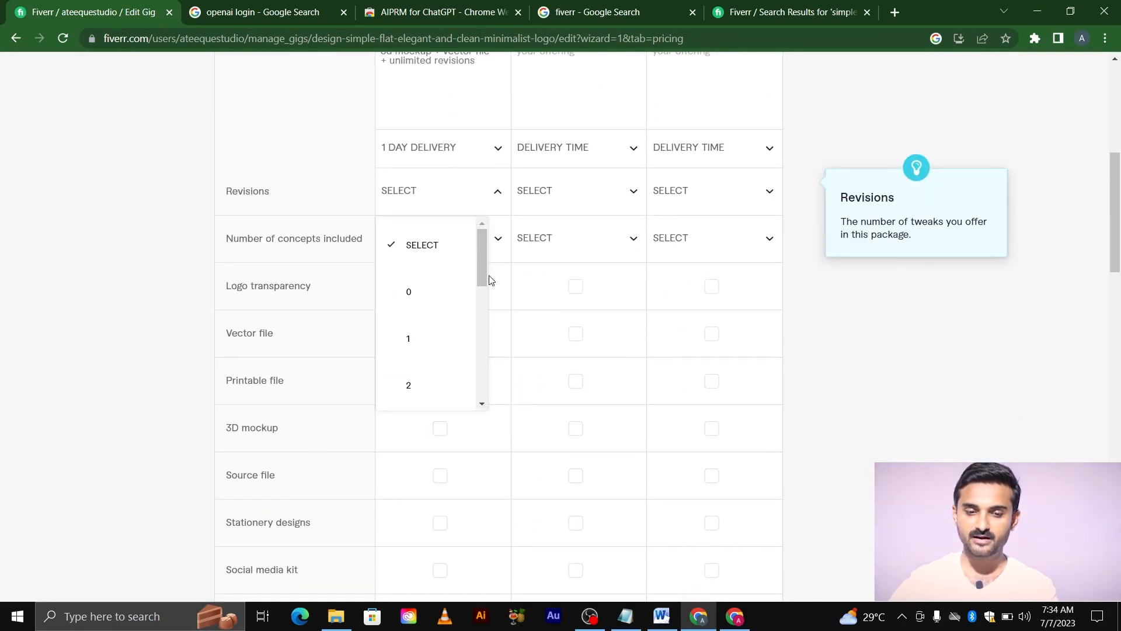
pyautogui.moveTo(483, 275); pyautogui.dragTo(483, 386)
pyautogui.click(430, 381)
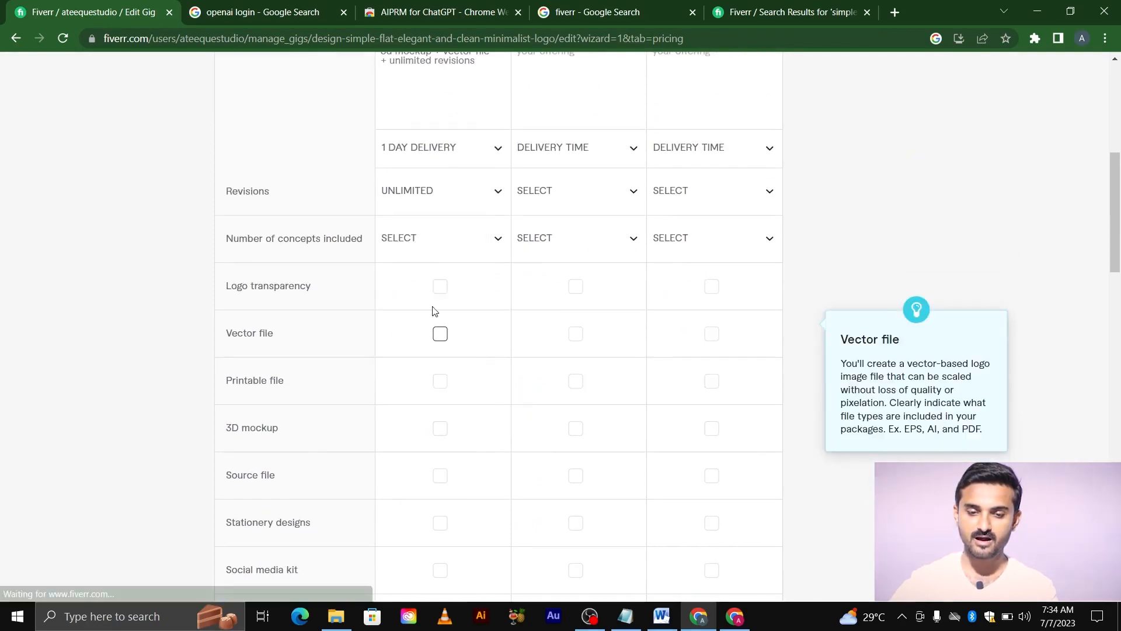
# Set the Basic package's number of included concepts to 2.
pyautogui.scroll(4, 456, 250)
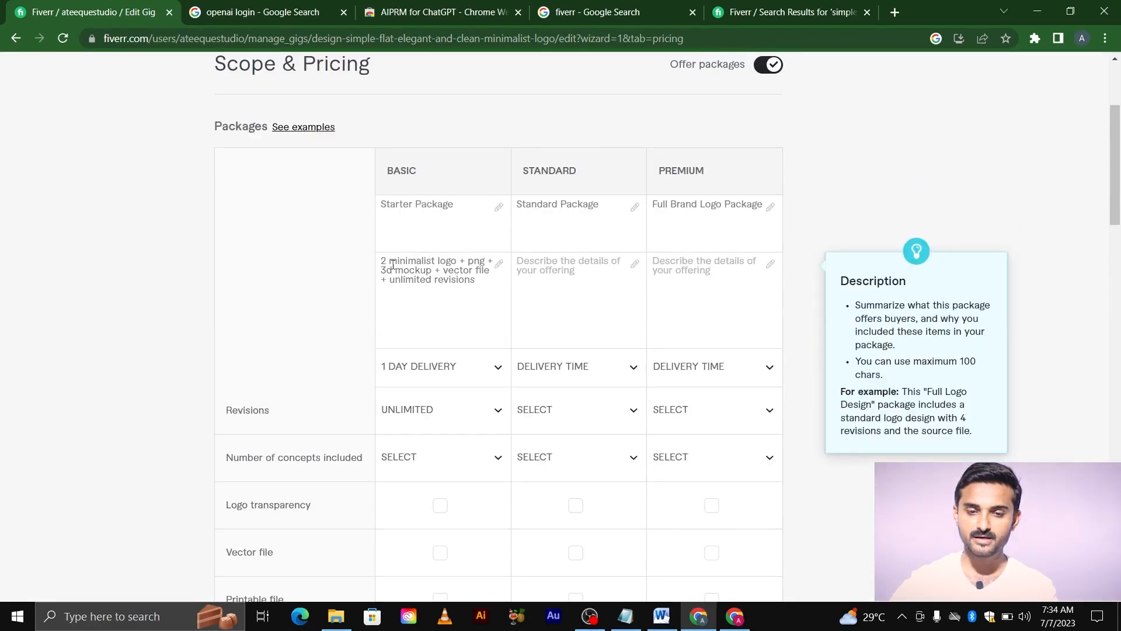
pyautogui.scroll(-5, 428, 278)
pyautogui.click(457, 155)
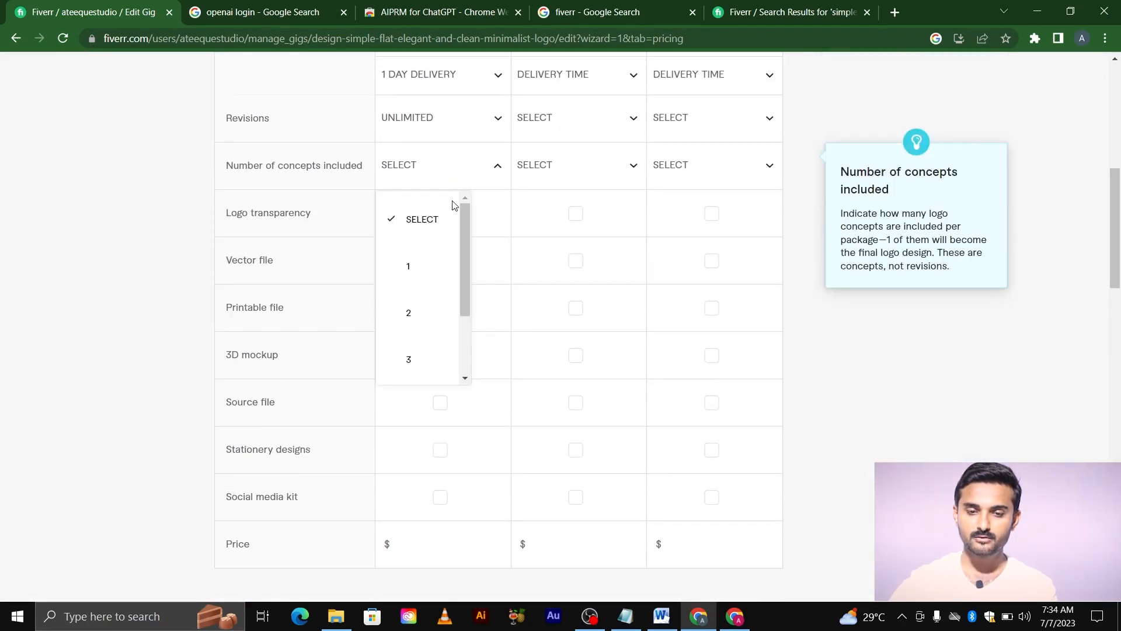
pyautogui.click(420, 314)
# Include logo transparency, vector file and 3D mockup in the Basic package, and price it at $5.
pyautogui.scroll(1, 432, 280)
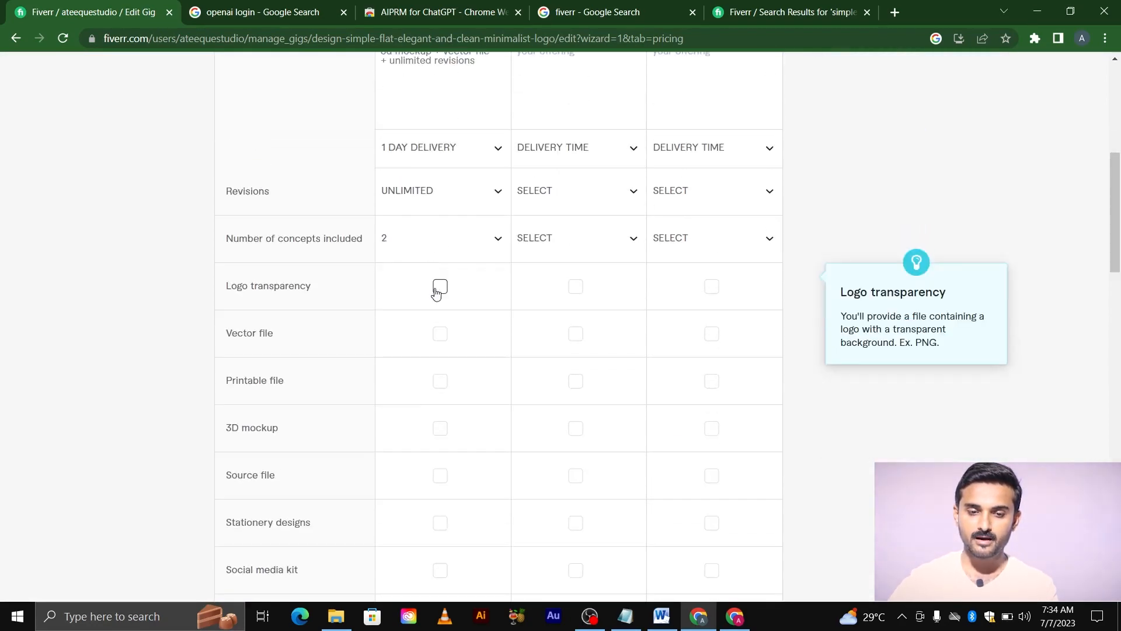
pyautogui.click(439, 289)
pyautogui.scroll(-2, 442, 281)
pyautogui.click(439, 187)
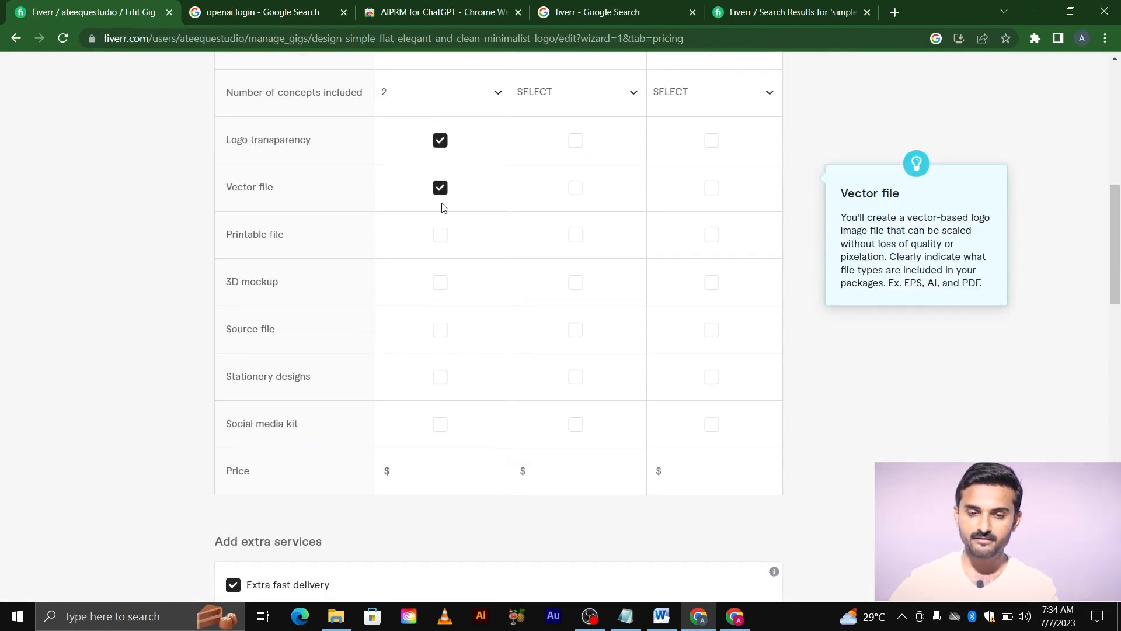
pyautogui.click(441, 282)
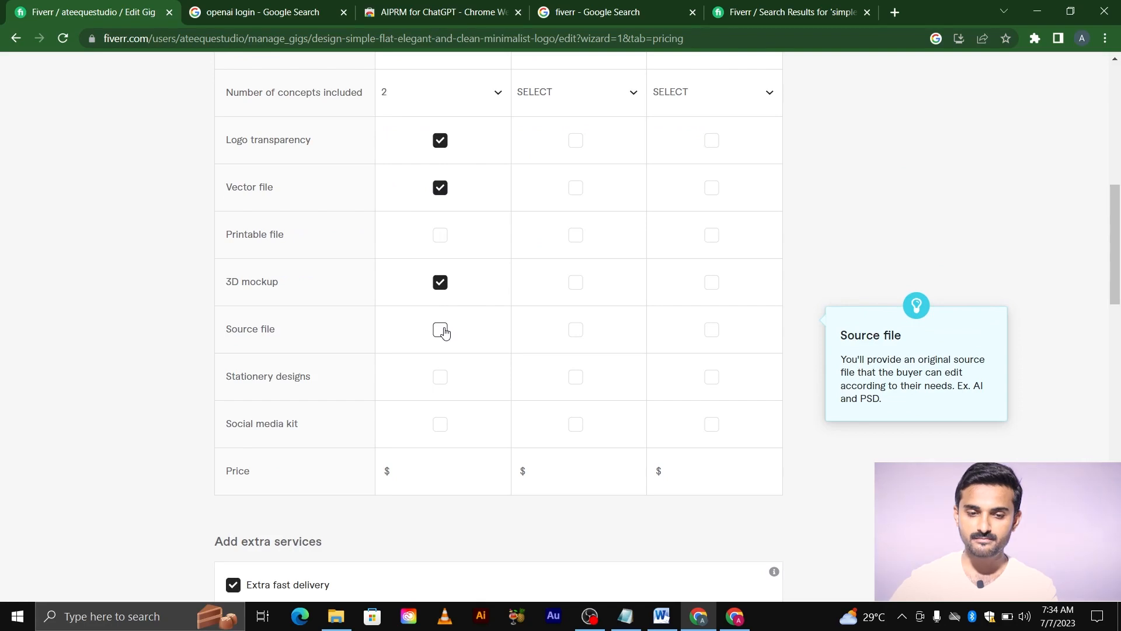
pyautogui.scroll(-1, 442, 332)
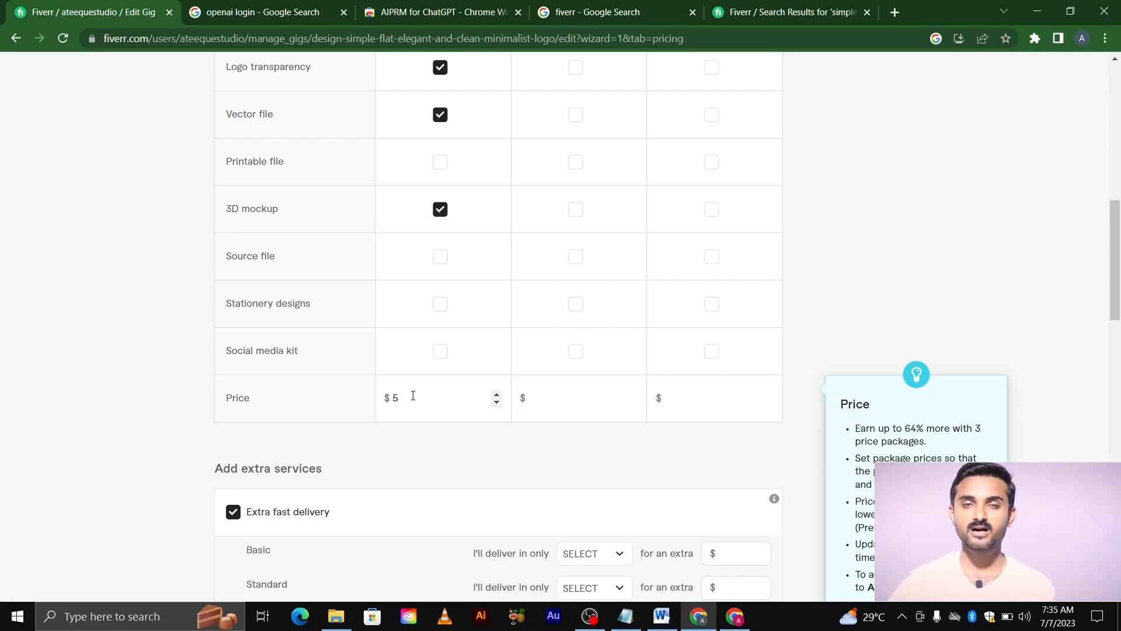
# Begin the Standard package's description with "3 minimalist logo + png + 3d mockup + vector file".
pyautogui.scroll(6, 412, 396)
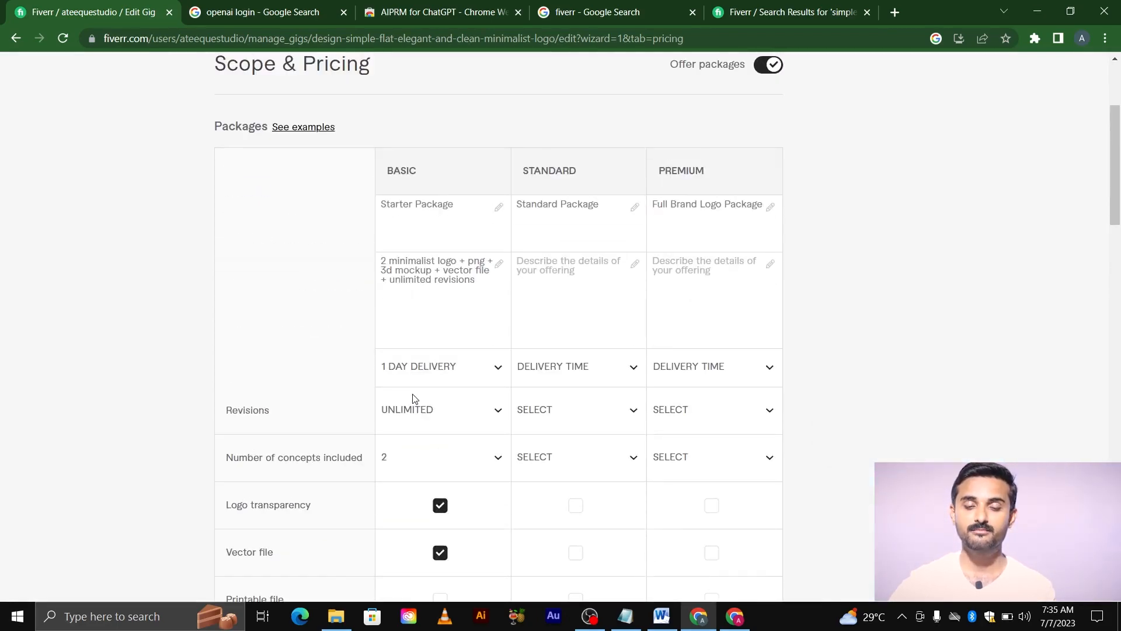
pyautogui.click(549, 276)
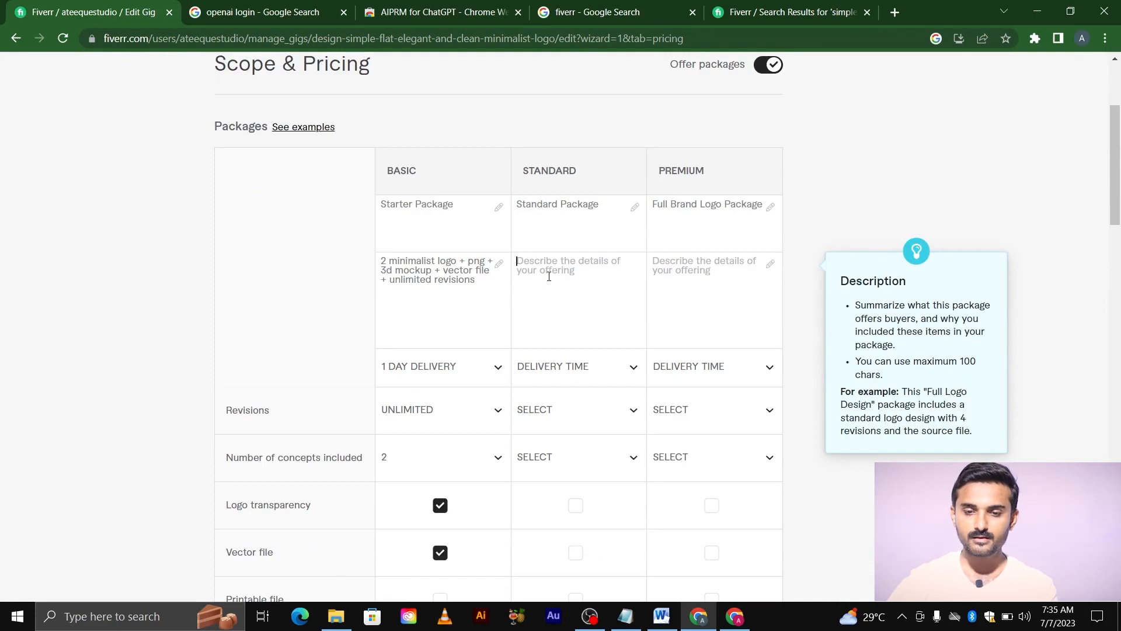
pyautogui.write('3')
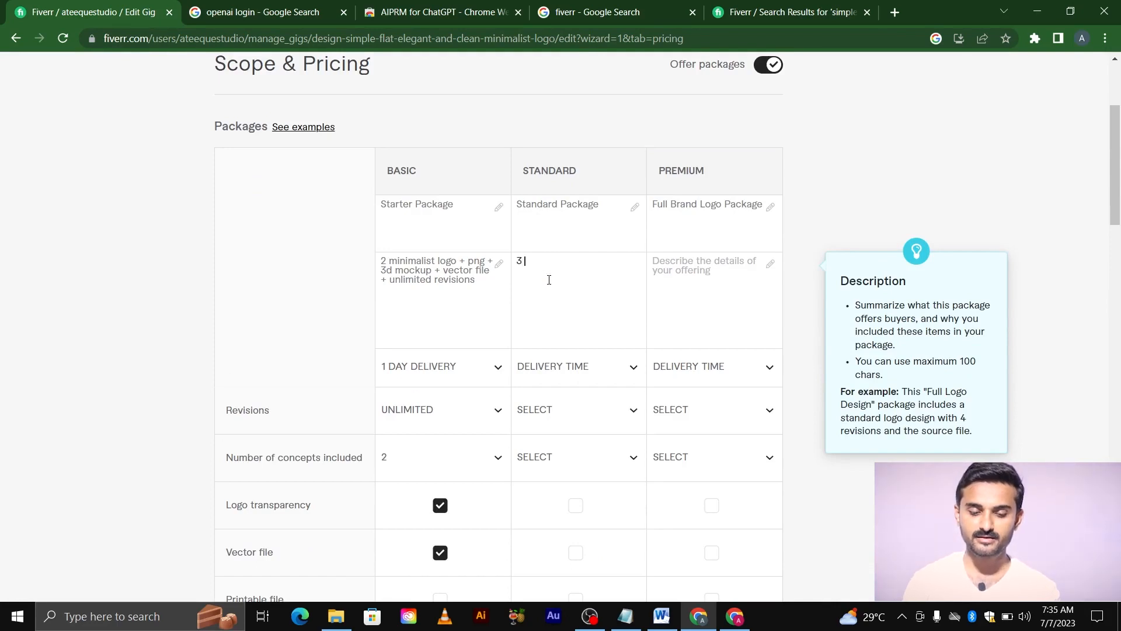
pyautogui.write(' minimalsit')
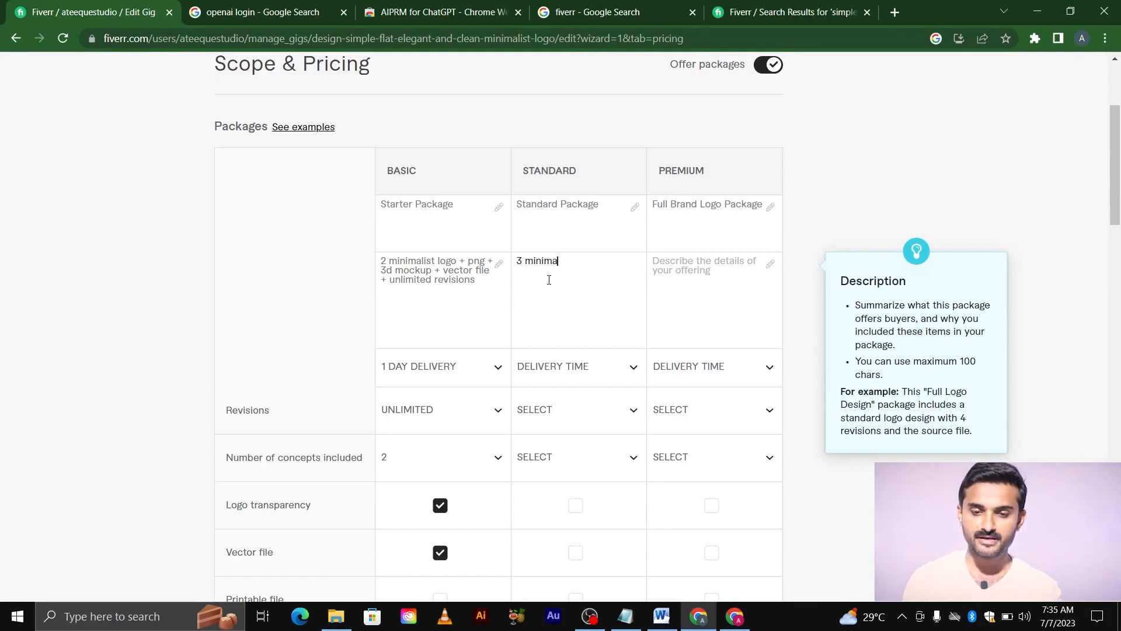
pyautogui.press('BackSpace')
pyautogui.press('BackSpace')
pyautogui.press('BackSpace')
pyautogui.write('is')
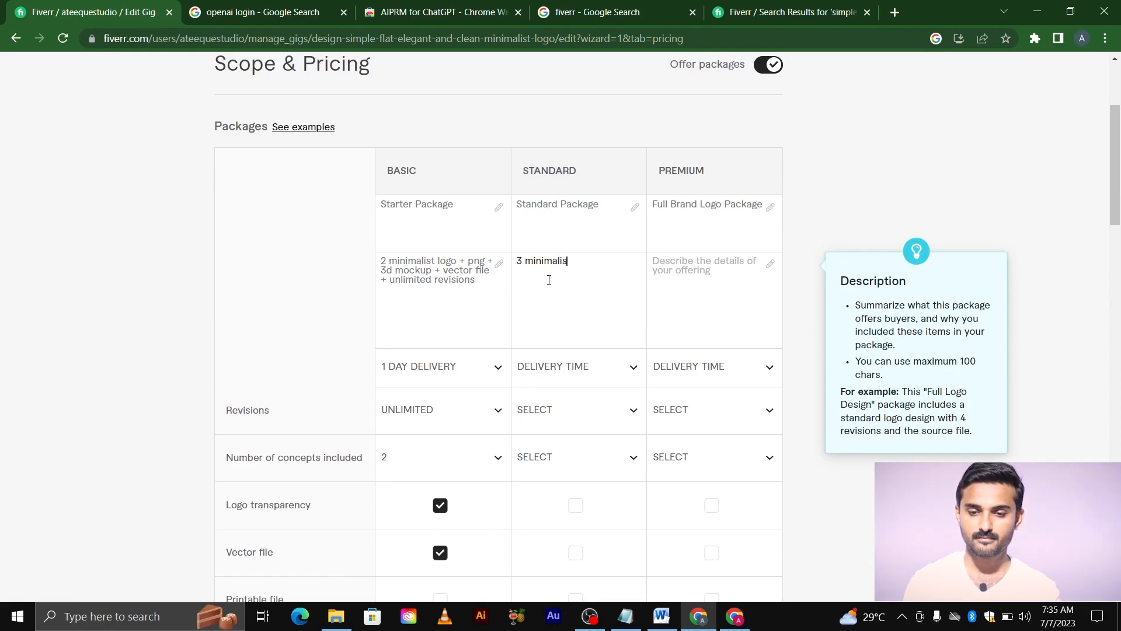
pyautogui.write('t logo')
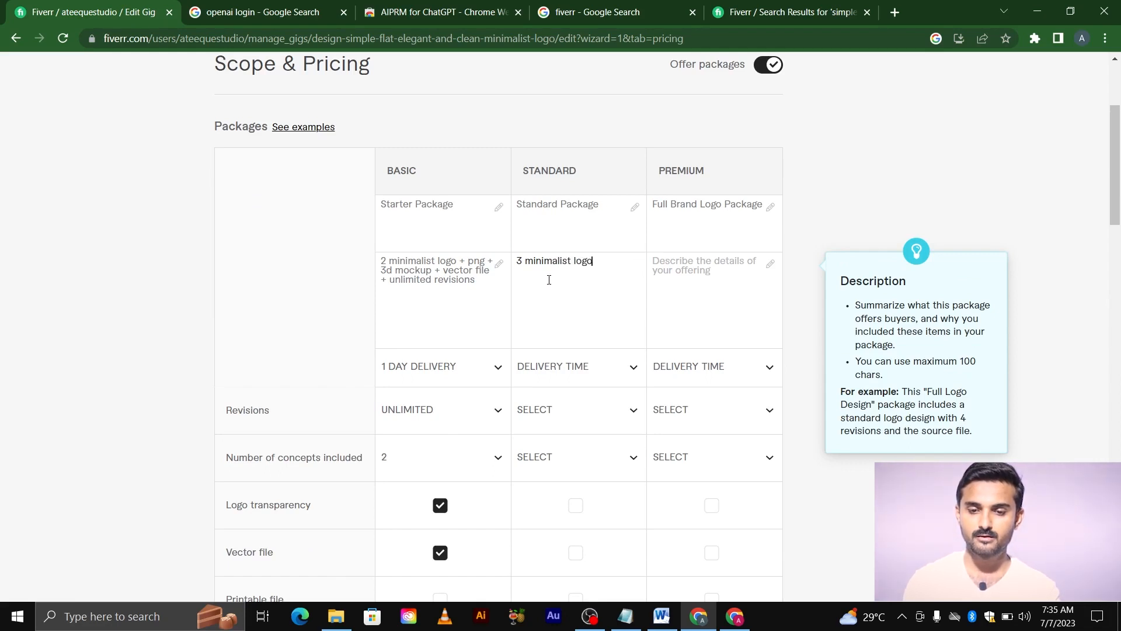
pyautogui.write(' + p')
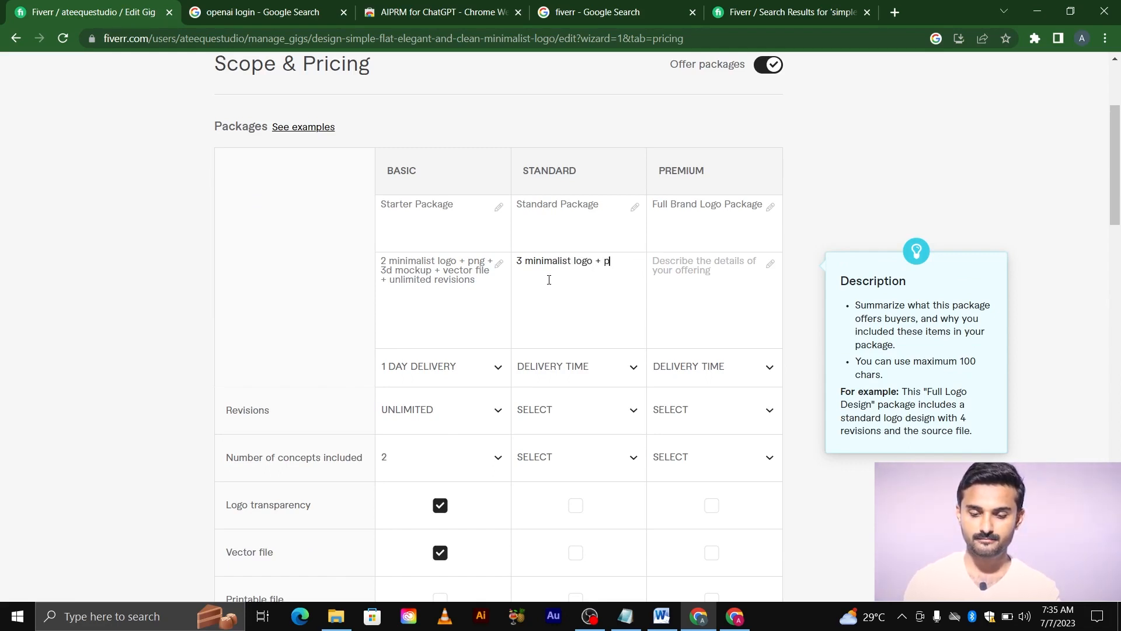
pyautogui.write('ng + ')
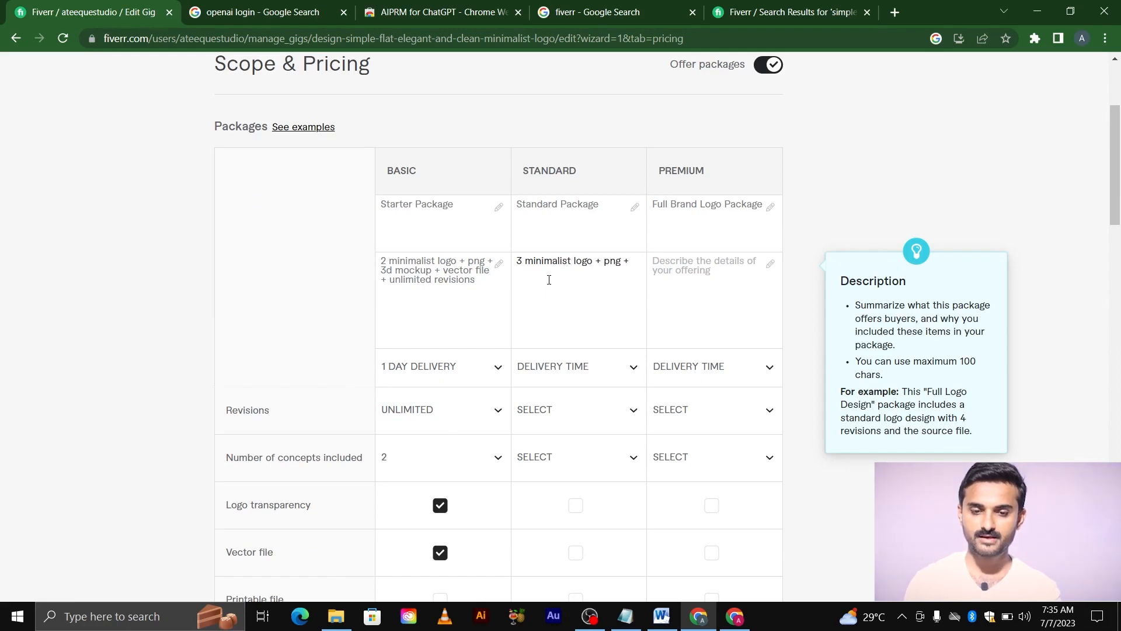
pyautogui.write('3d mockup ')
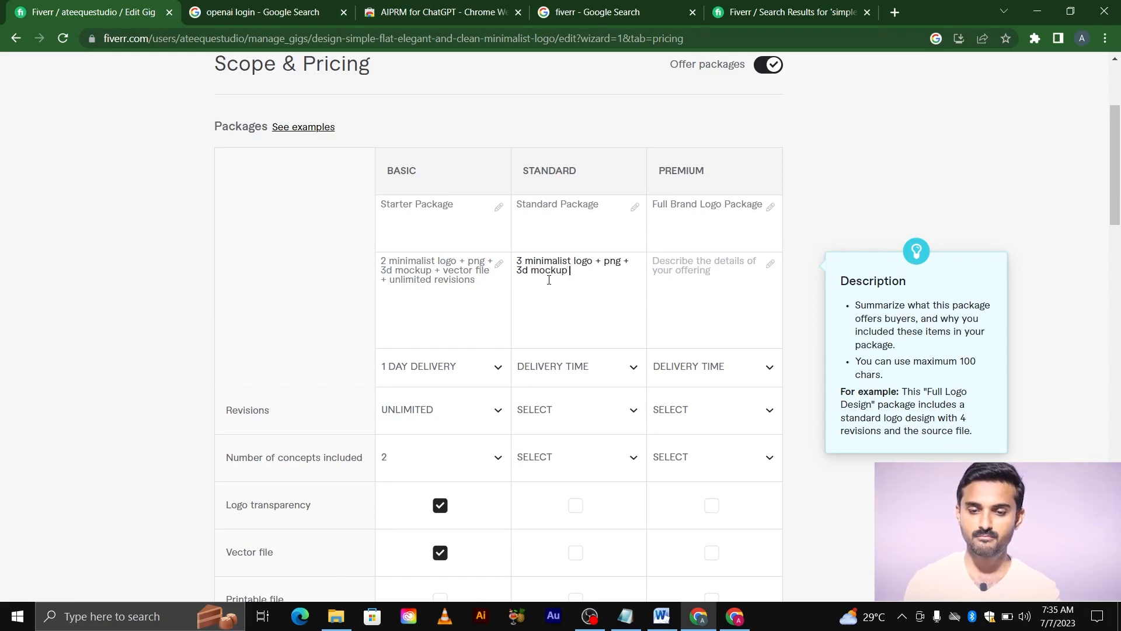
pyautogui.write('+ vector file')
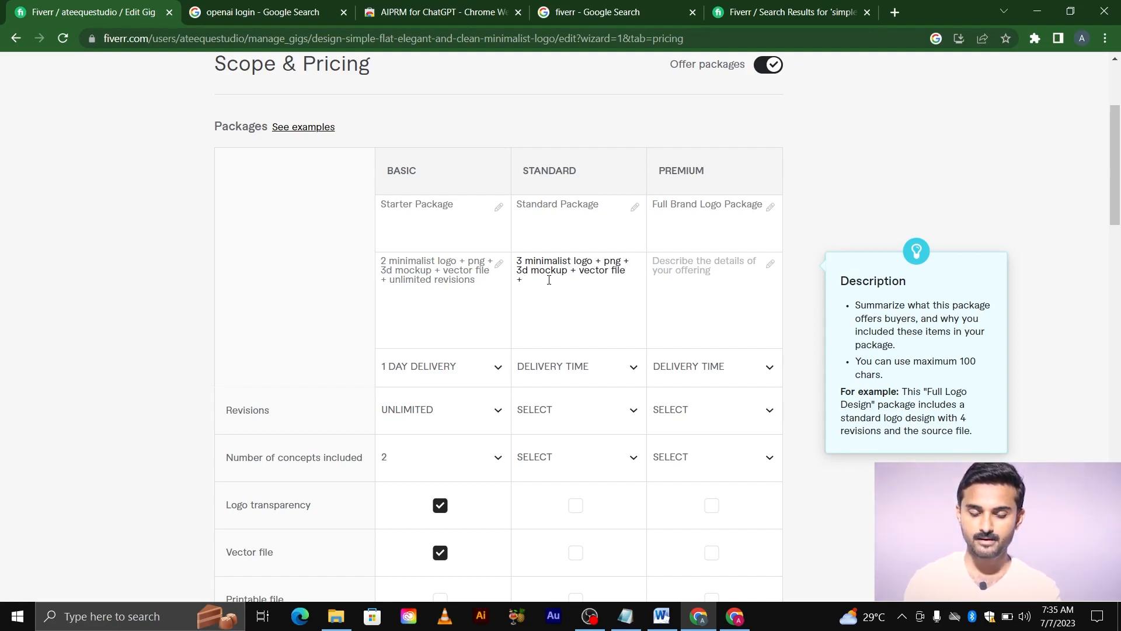
# Continue the Standard package's description with "+ stationary".
pyautogui.write(' + static')
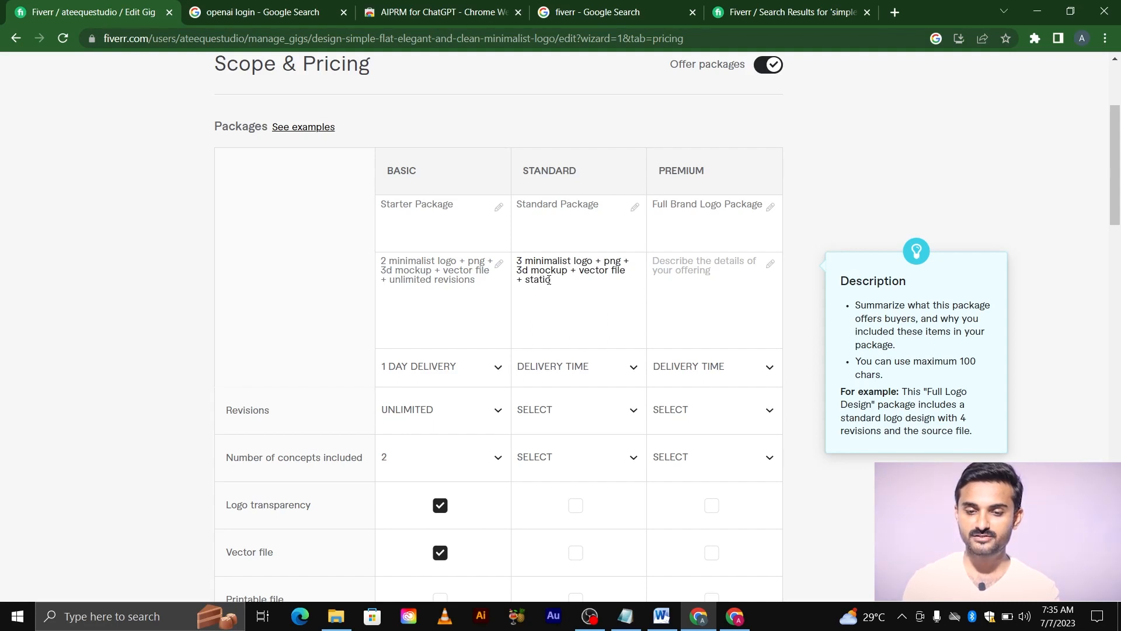
pyautogui.write('nary d')
pyautogui.write('gn')
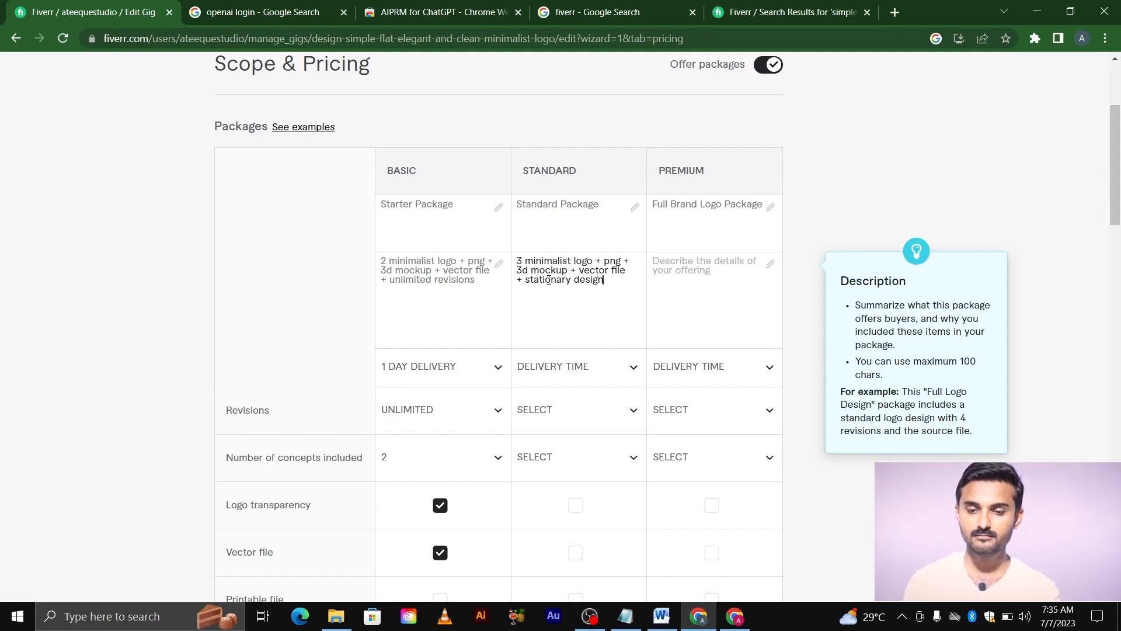
pyautogui.press('BackSpace')
pyautogui.press('BackSpace')
pyautogui.press('BackSpace')
pyautogui.press('BackSpace')
pyautogui.press('BackSpace')
pyautogui.press('BackSpace')
pyautogui.press('BackSpace')
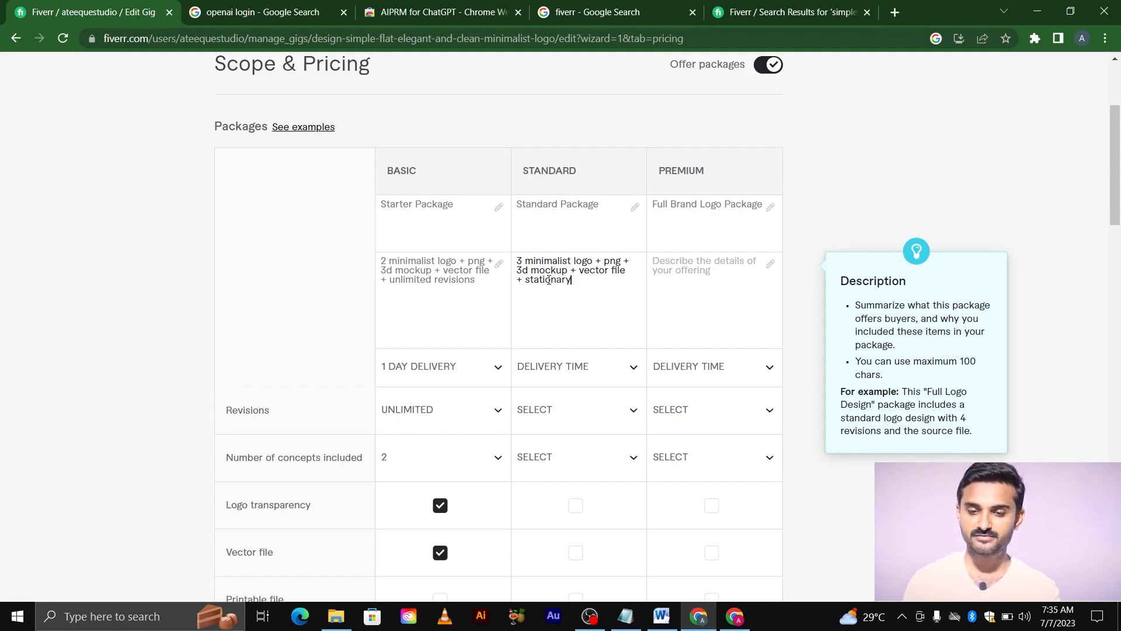
# Complete the Standard package's description with "+ unlimited revisions + source file".
pyautogui.write('+ ')
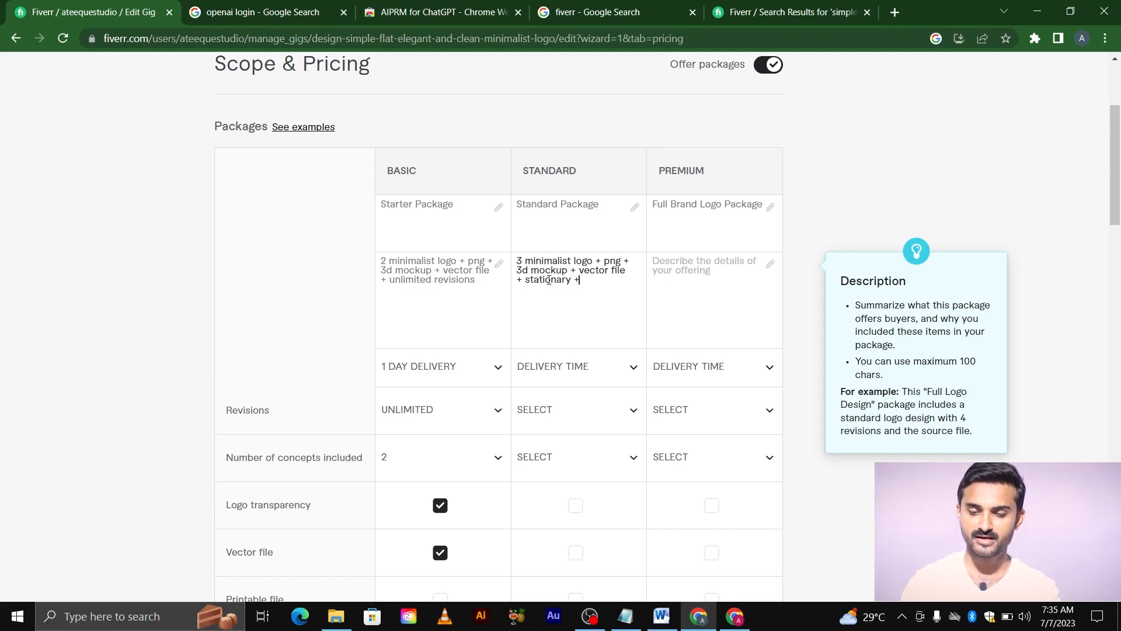
pyautogui.write('unlim')
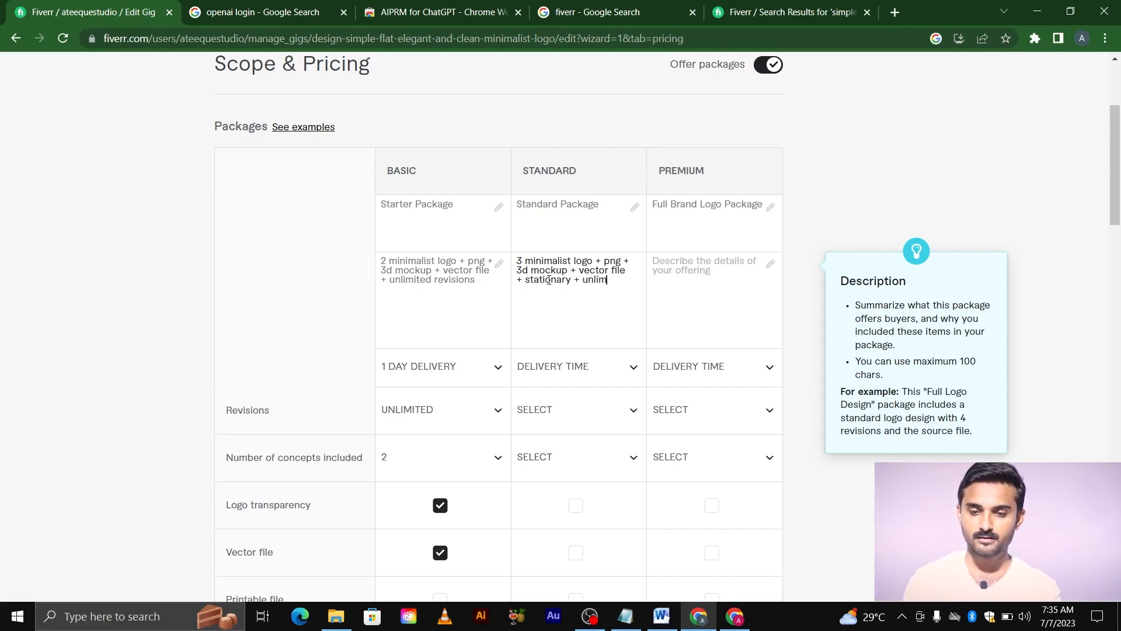
pyautogui.write('ited revisi')
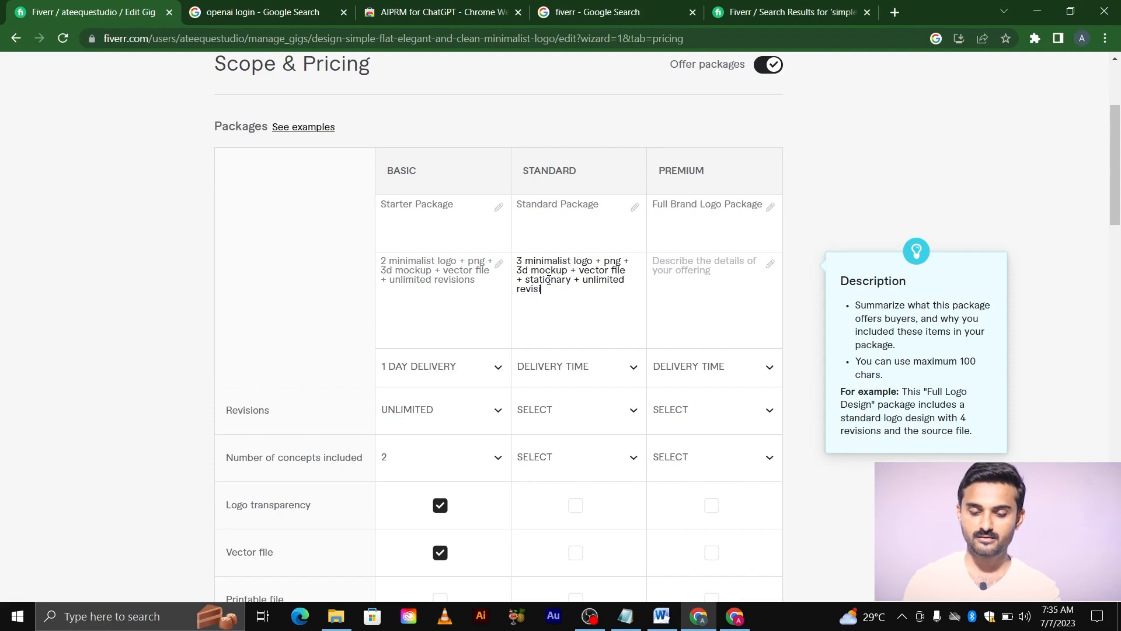
pyautogui.write('ons +')
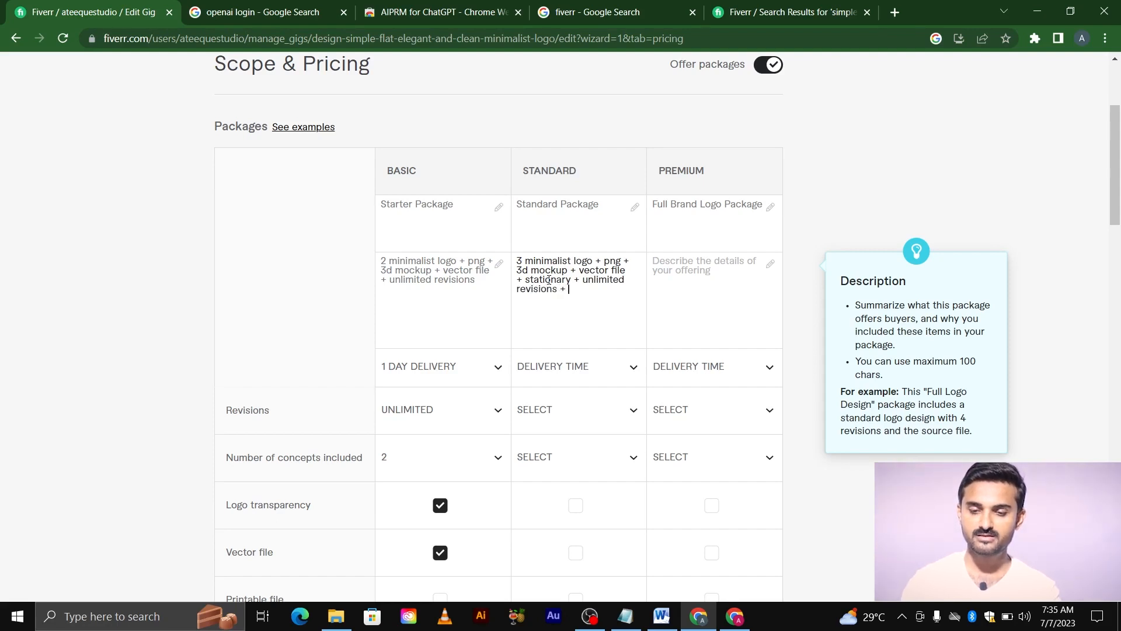
pyautogui.write(' source file')
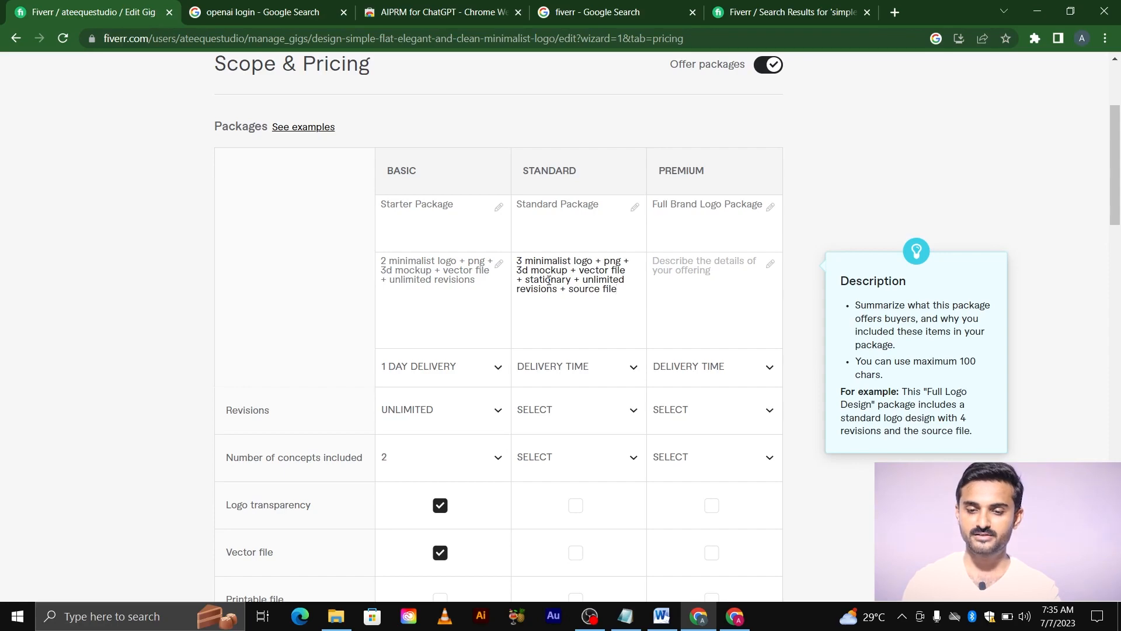
# Set the Standard package's delivery time to 1 day and its revisions to unlimited.
pyautogui.scroll(-1, 552, 282)
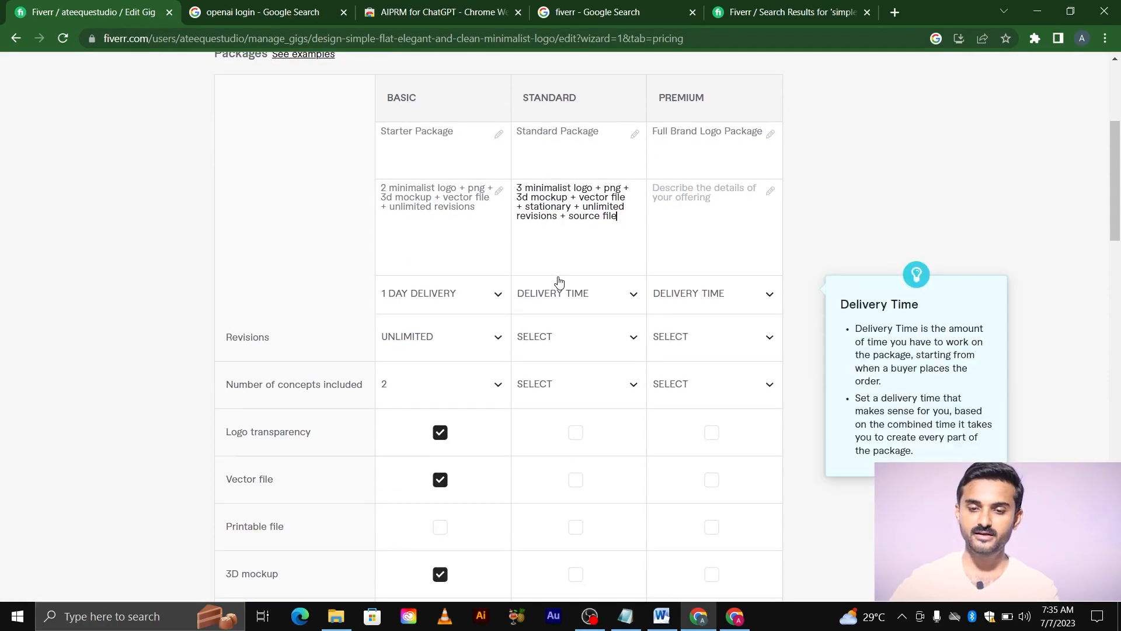
pyautogui.scroll(-1, 575, 236)
pyautogui.click(602, 234)
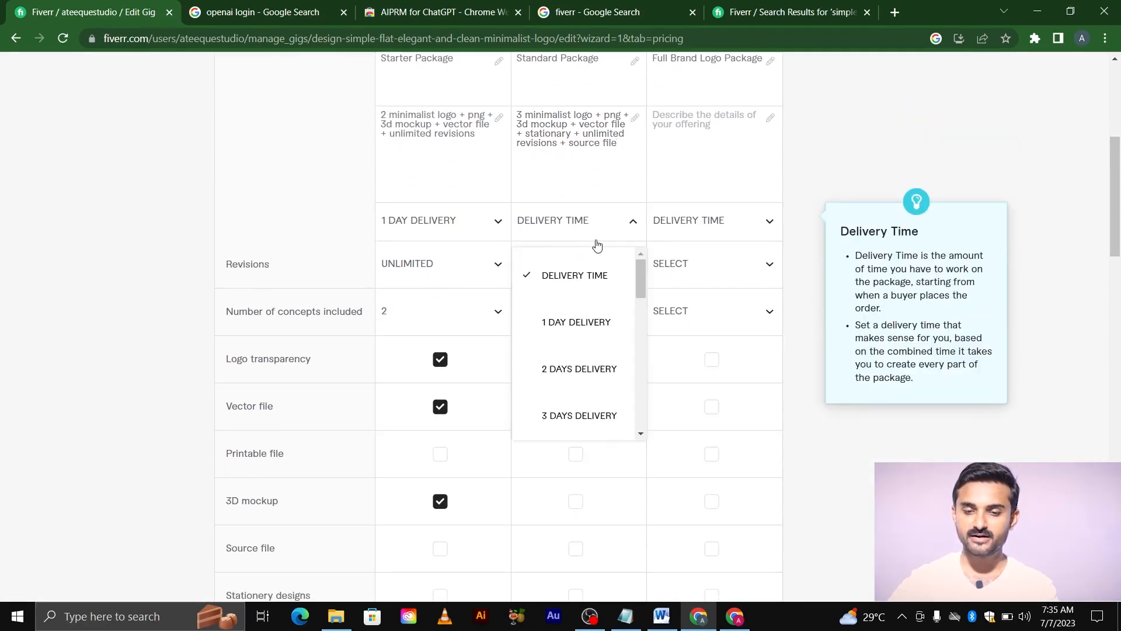
pyautogui.click(561, 323)
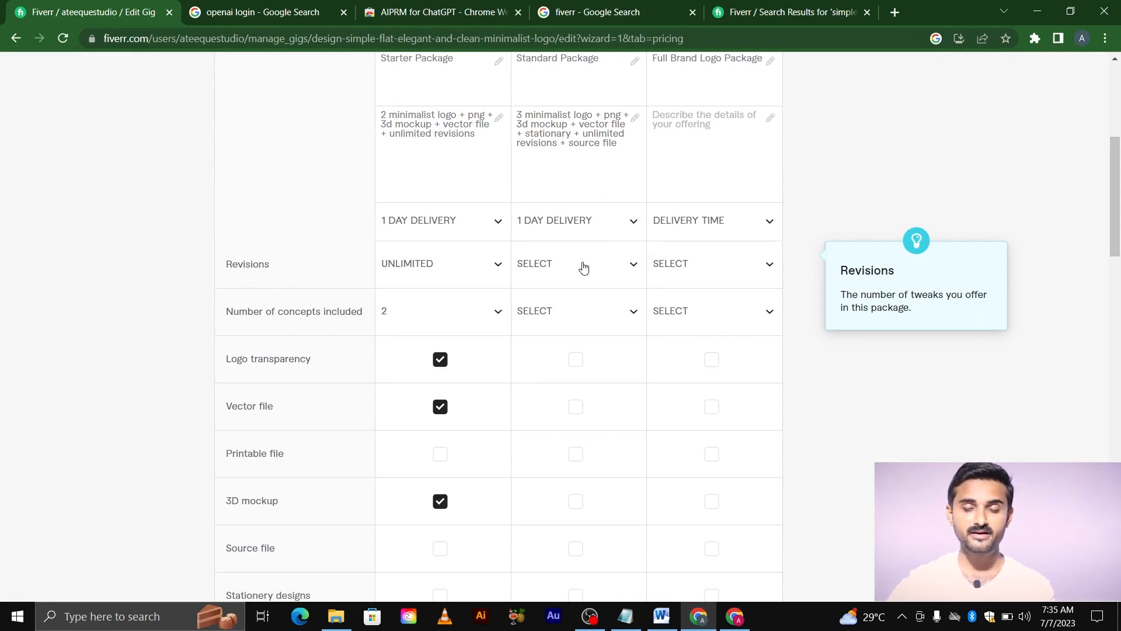
pyautogui.click(584, 266)
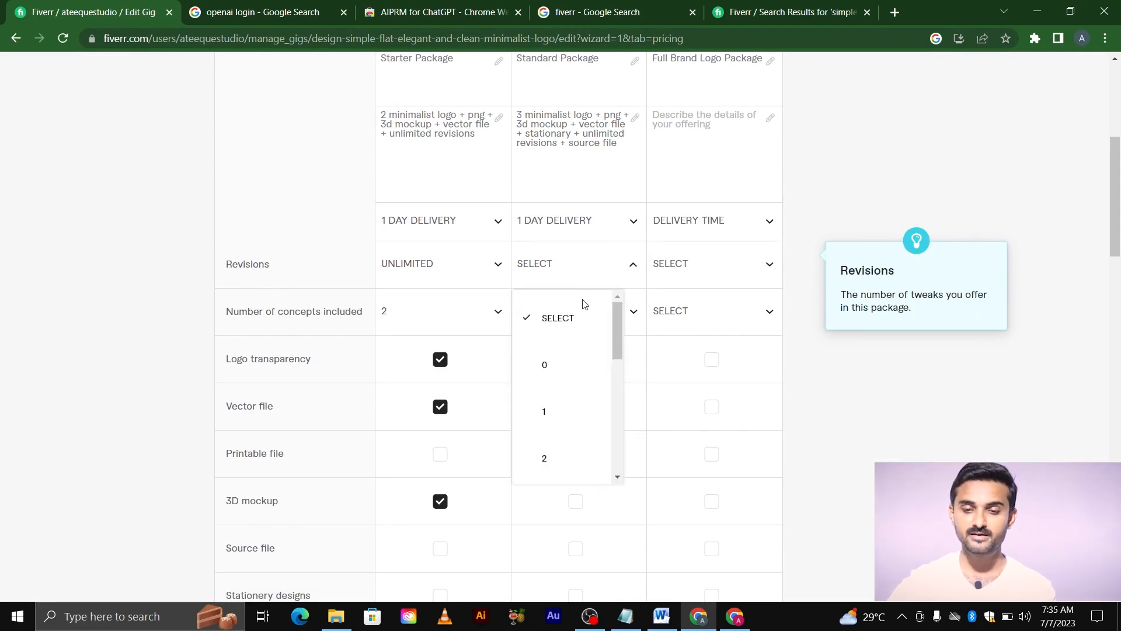
pyautogui.moveTo(615, 323); pyautogui.dragTo(622, 445)
pyautogui.click(578, 454)
# Set the Standard package's number of included concepts to 3.
pyautogui.click(607, 325)
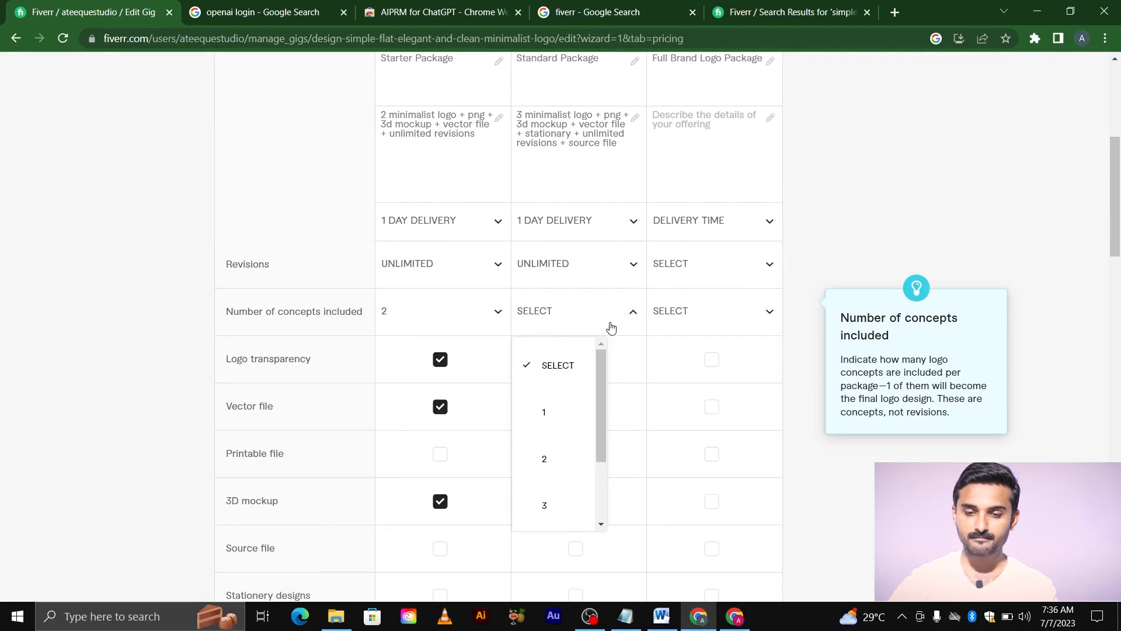
pyautogui.scroll(-2, 562, 470)
pyautogui.click(564, 433)
# Include logo transparency, vector file, 3D mockup, source file and stationery designs in the Standard package.
pyautogui.scroll(-1, 564, 433)
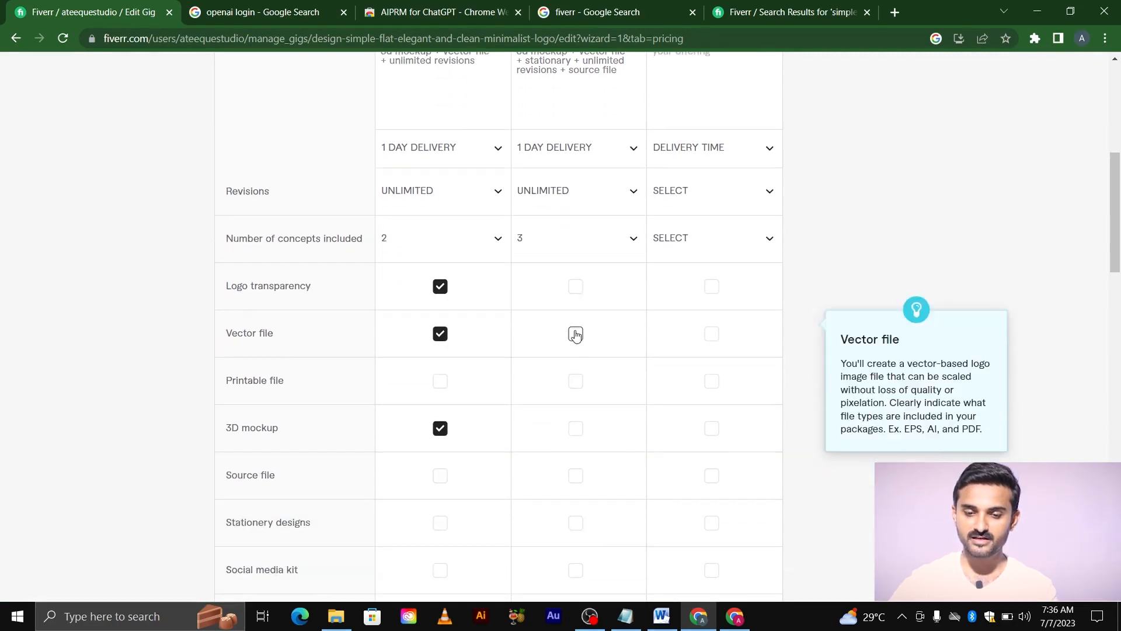
pyautogui.click(577, 287)
pyautogui.click(576, 338)
pyautogui.scroll(-2, 575, 347)
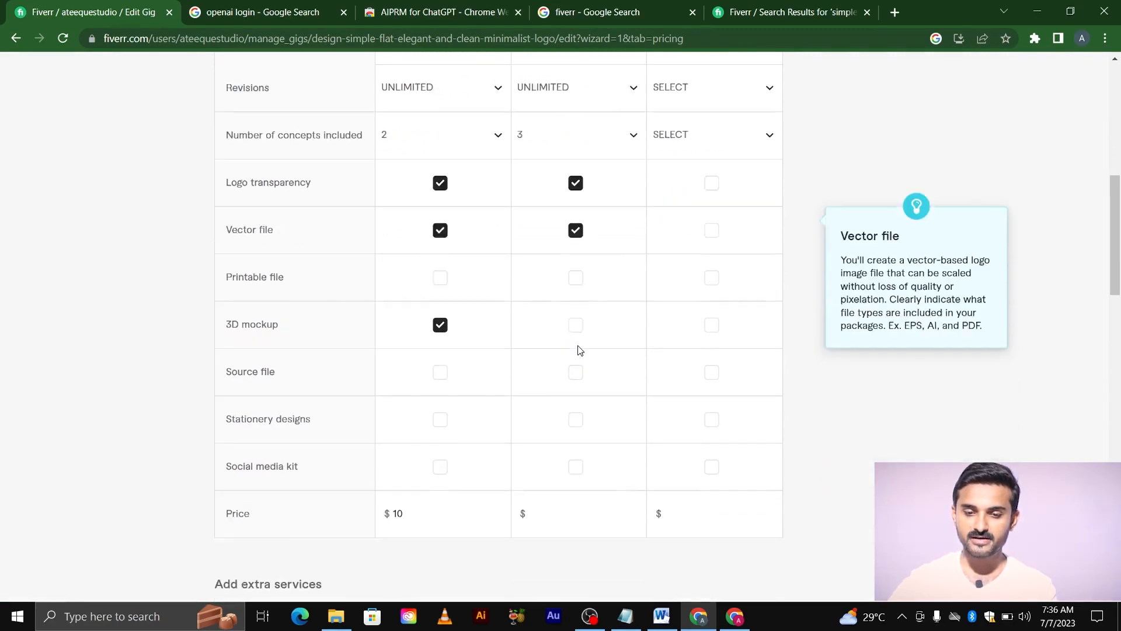
pyautogui.click(576, 282)
pyautogui.click(575, 330)
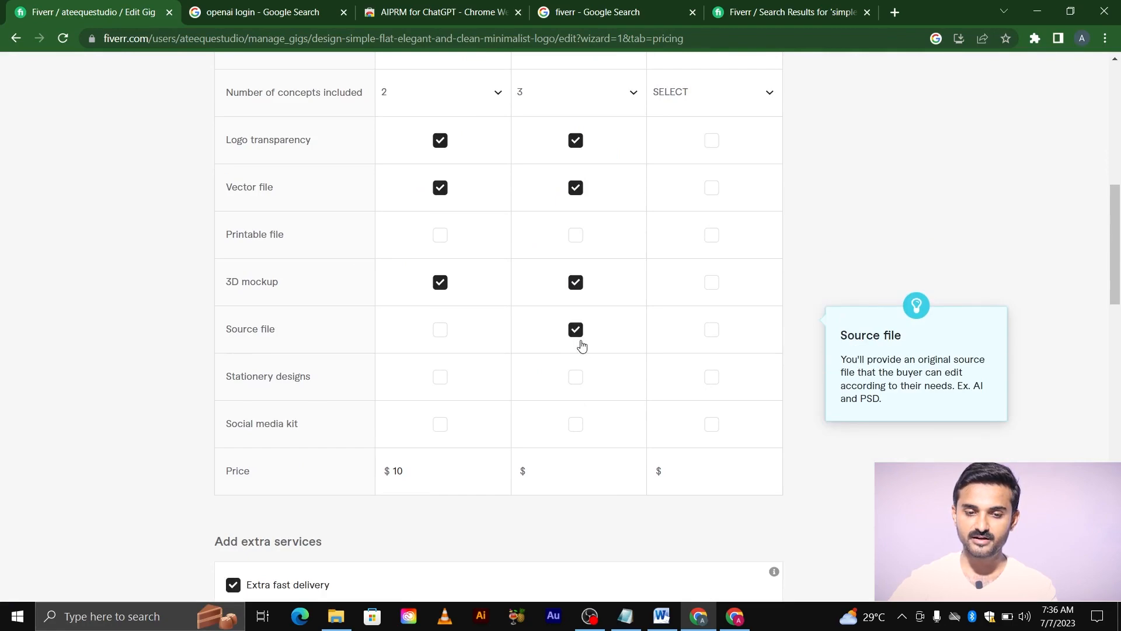
pyautogui.click(576, 377)
# Set the Basic package's price to $5.
pyautogui.scroll(2, 583, 380)
pyautogui.scroll(-3, 586, 383)
pyautogui.scroll(-2, 587, 382)
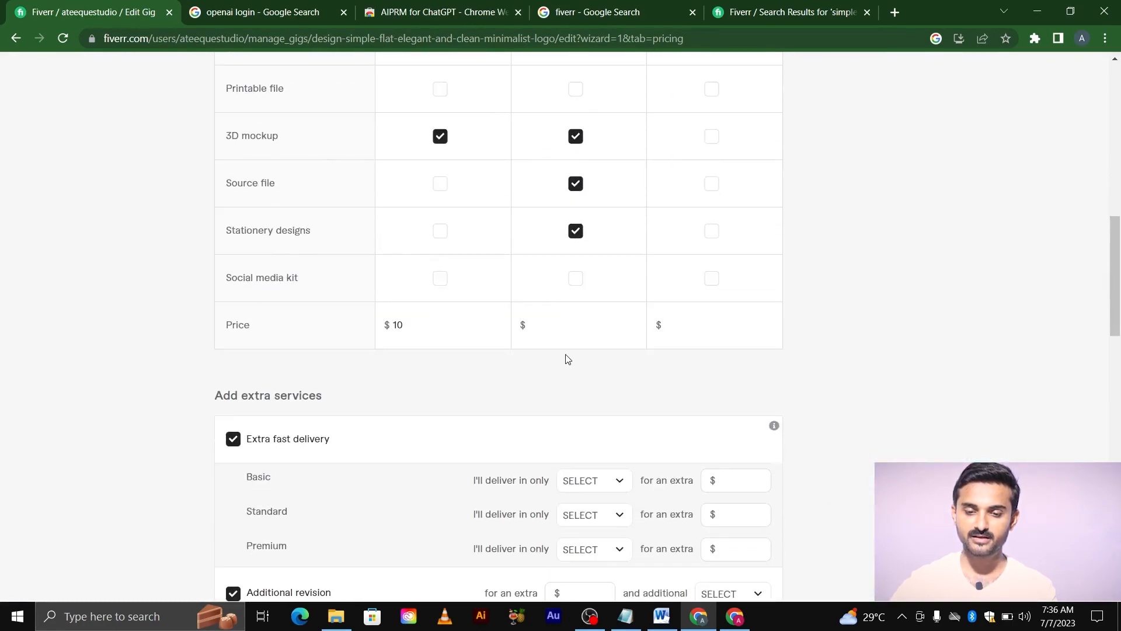
pyautogui.moveTo(415, 328); pyautogui.dragTo(389, 333)
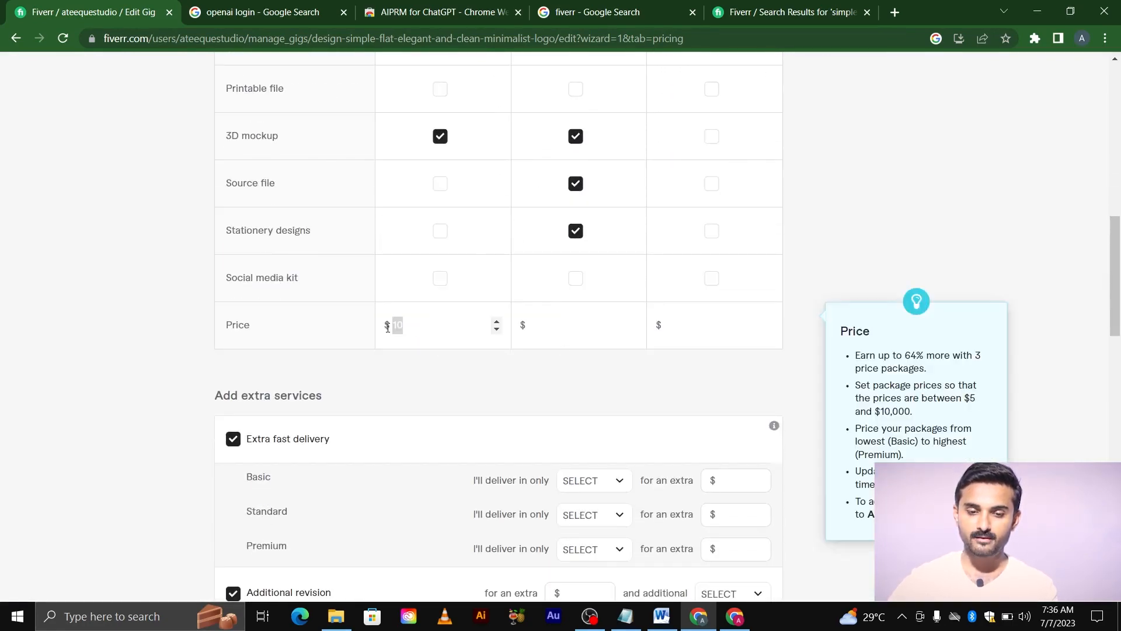
pyautogui.write('5')
# Set the Standard package's price to $15.
pyautogui.click(544, 324)
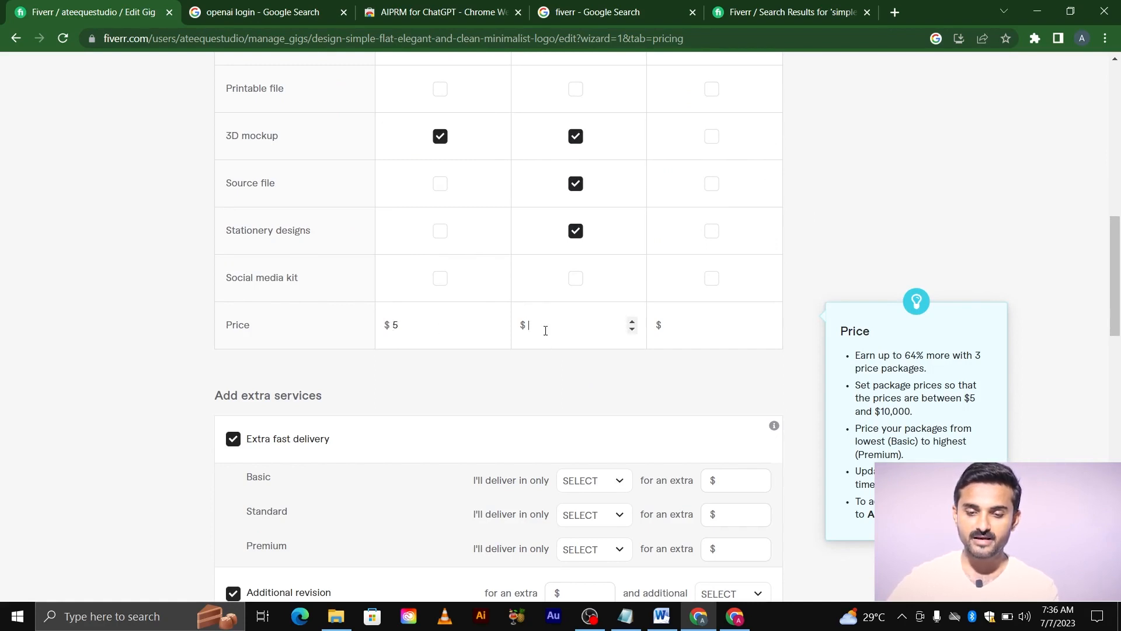
pyautogui.write('15')
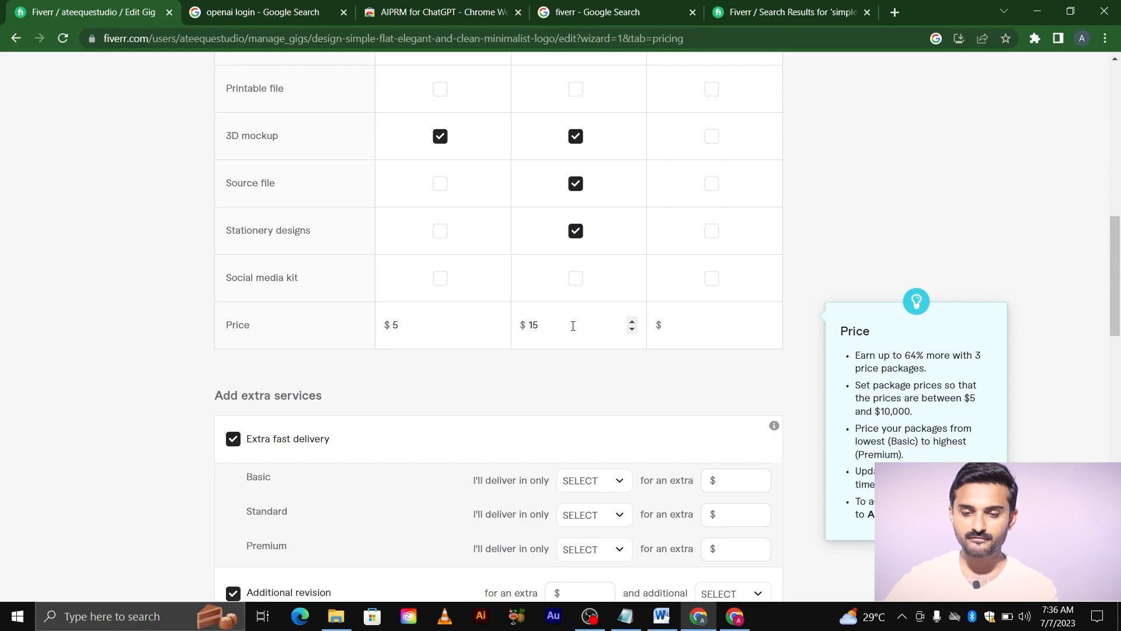
pyautogui.scroll(1, 569, 330)
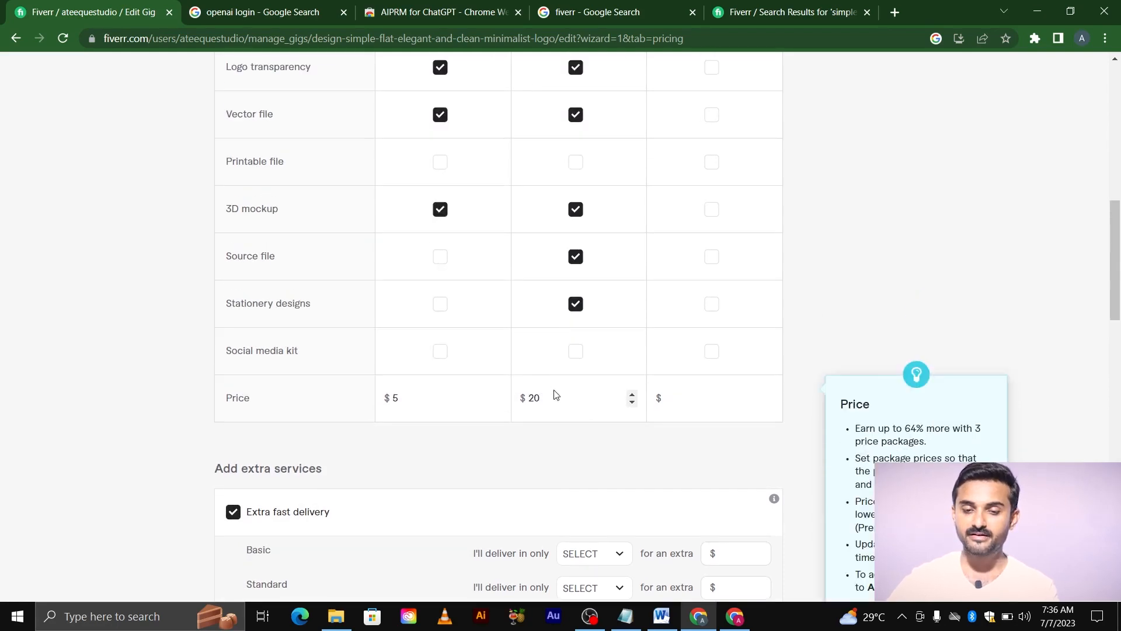
pyautogui.press('BackSpace')
pyautogui.press('BackSpace')
pyautogui.write('15')
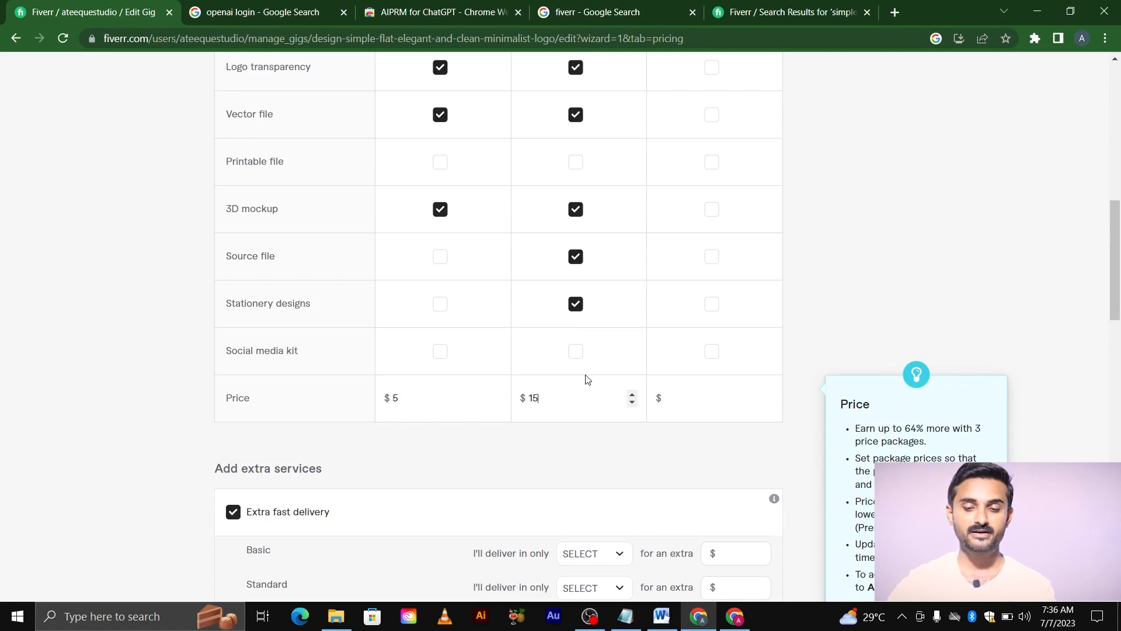
# Begin the Premium package's description with "5 clean minimalist logo".
pyautogui.scroll(1, 587, 379)
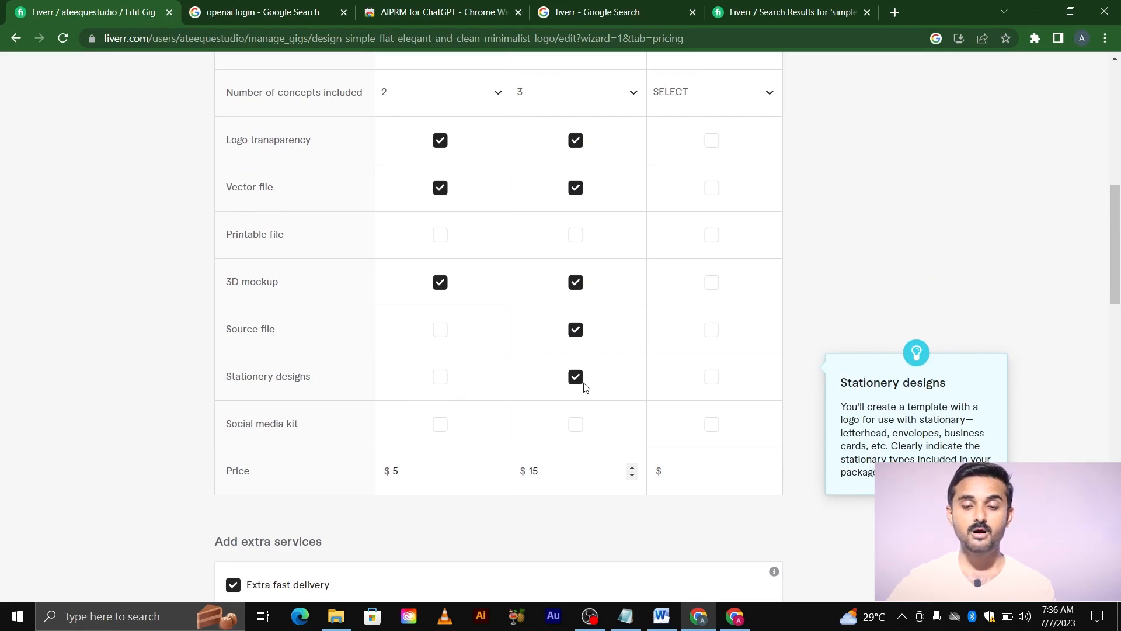
pyautogui.scroll(6, 550, 441)
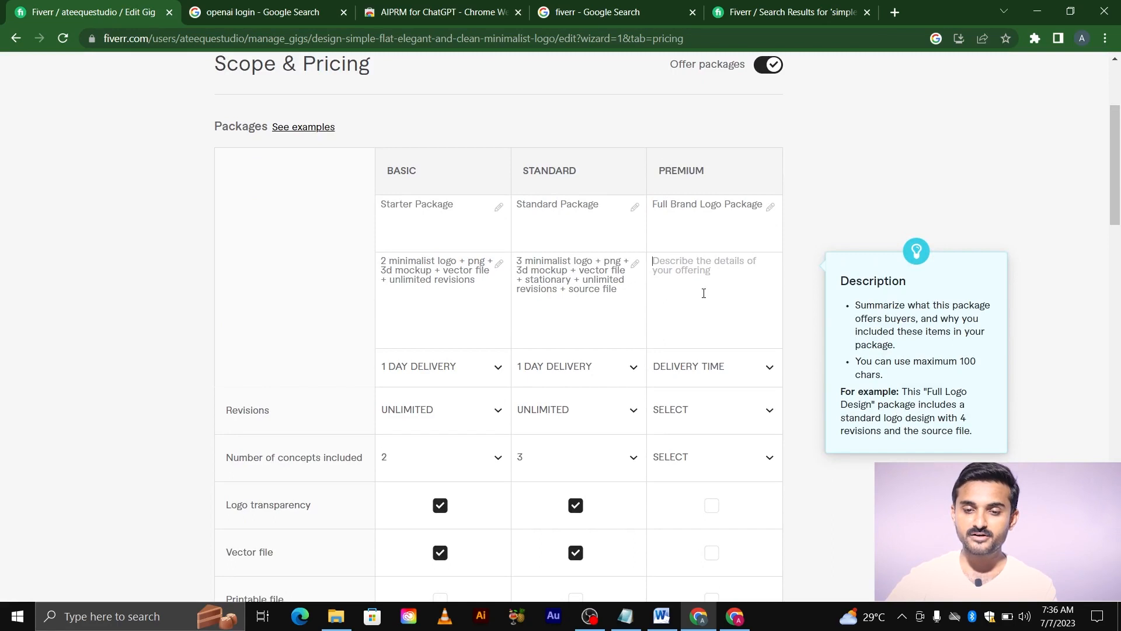
pyautogui.write('5 mini')
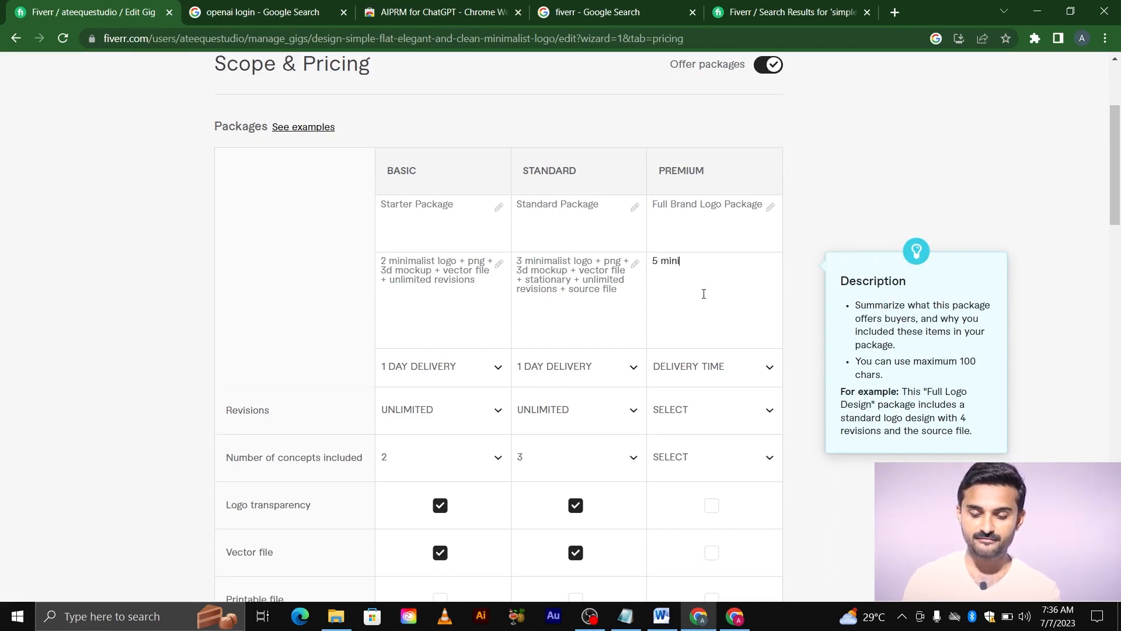
pyautogui.write('malsit')
pyautogui.press('BackSpace')
pyautogui.press('BackSpace')
pyautogui.press('BackSpace')
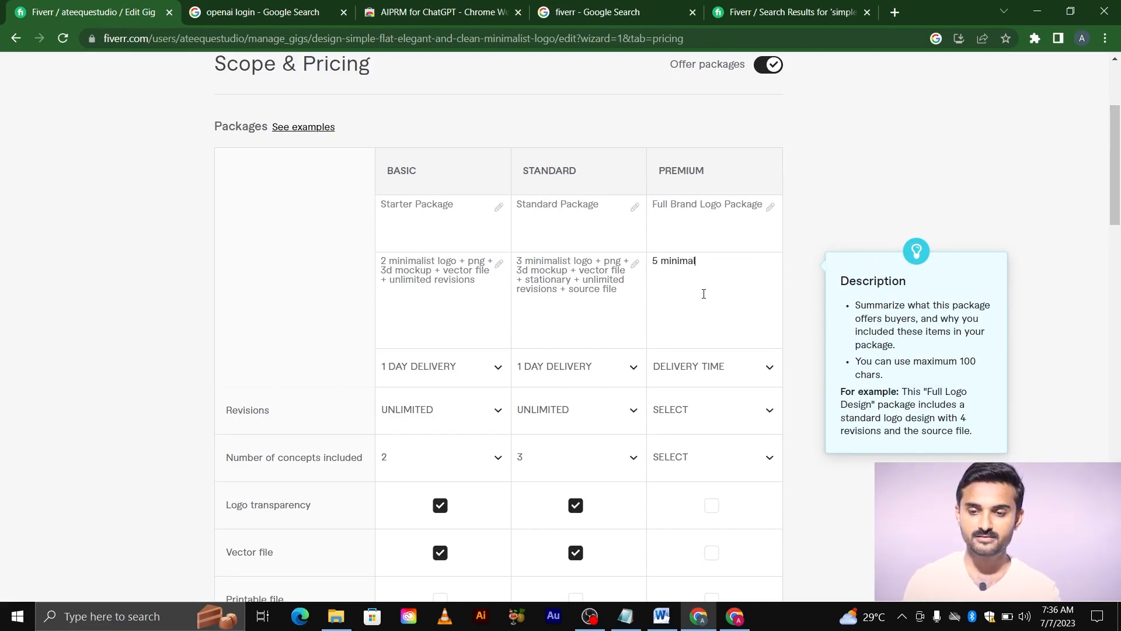
pyautogui.write('ist logo')
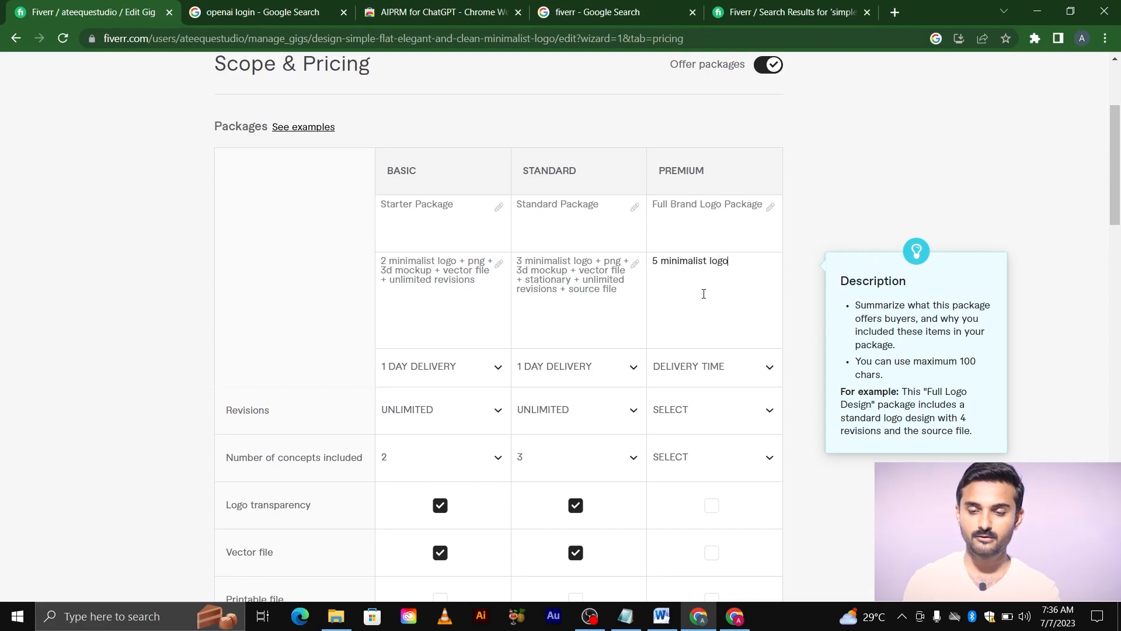
pyautogui.click(660, 261)
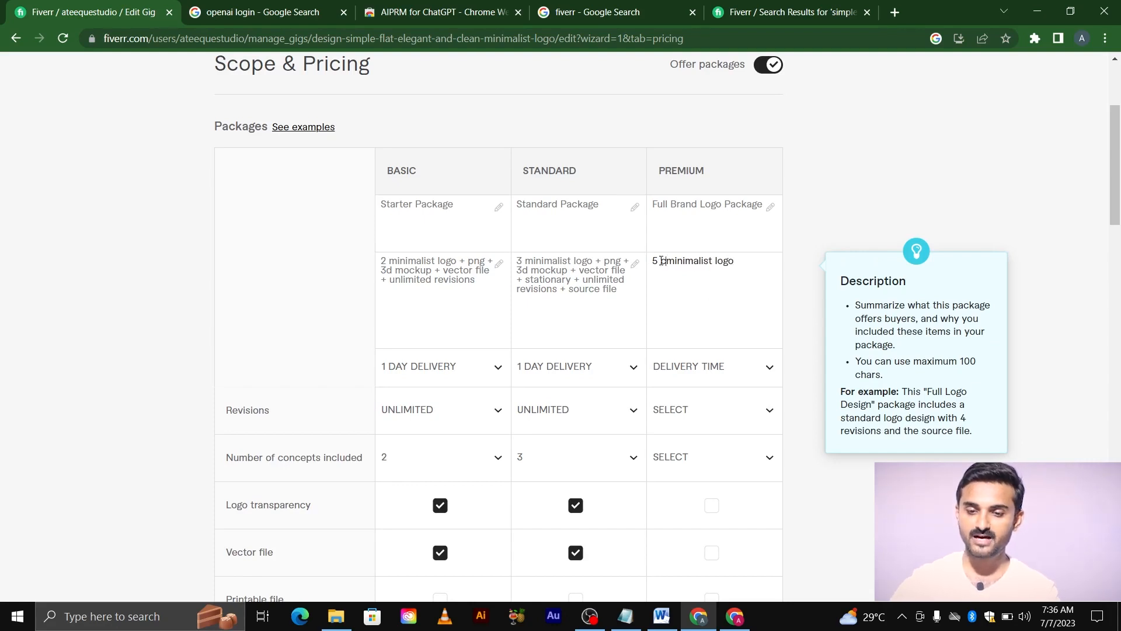
pyautogui.write('clean')
# Continue the Premium package's description with "+ png + 3d mockup + vector file".
pyautogui.click(764, 265)
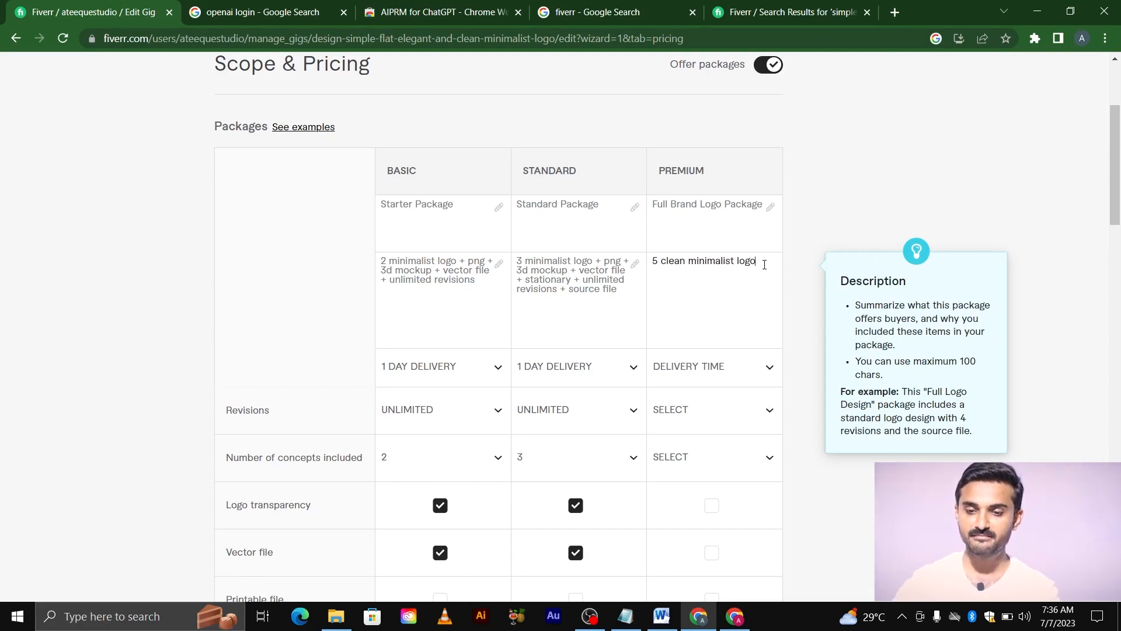
pyautogui.write('+')
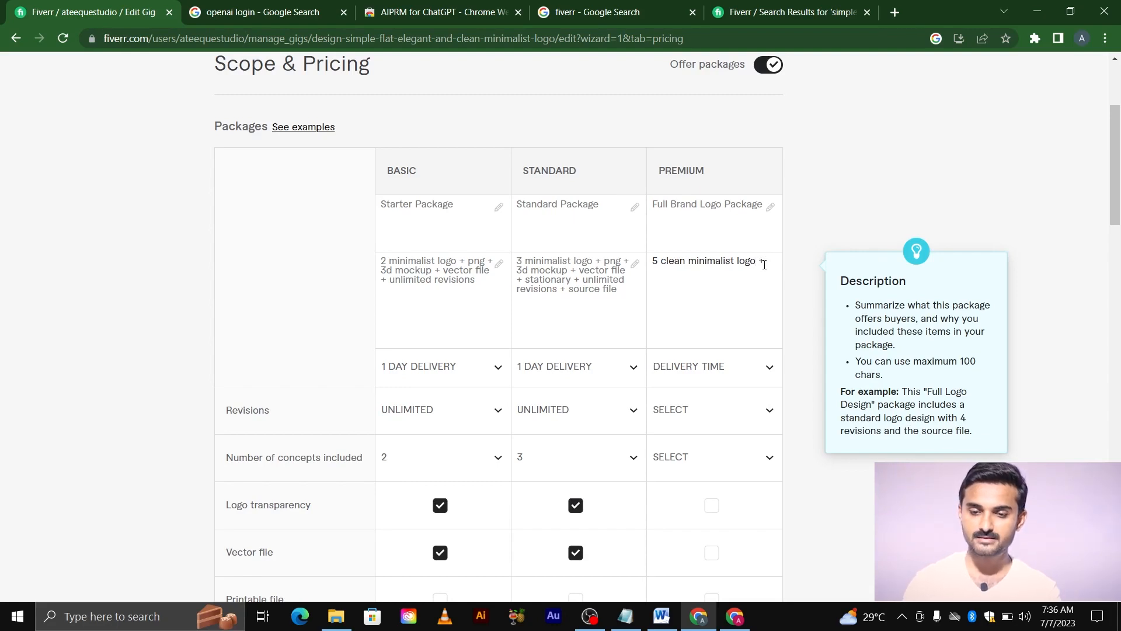
pyautogui.write(' png +')
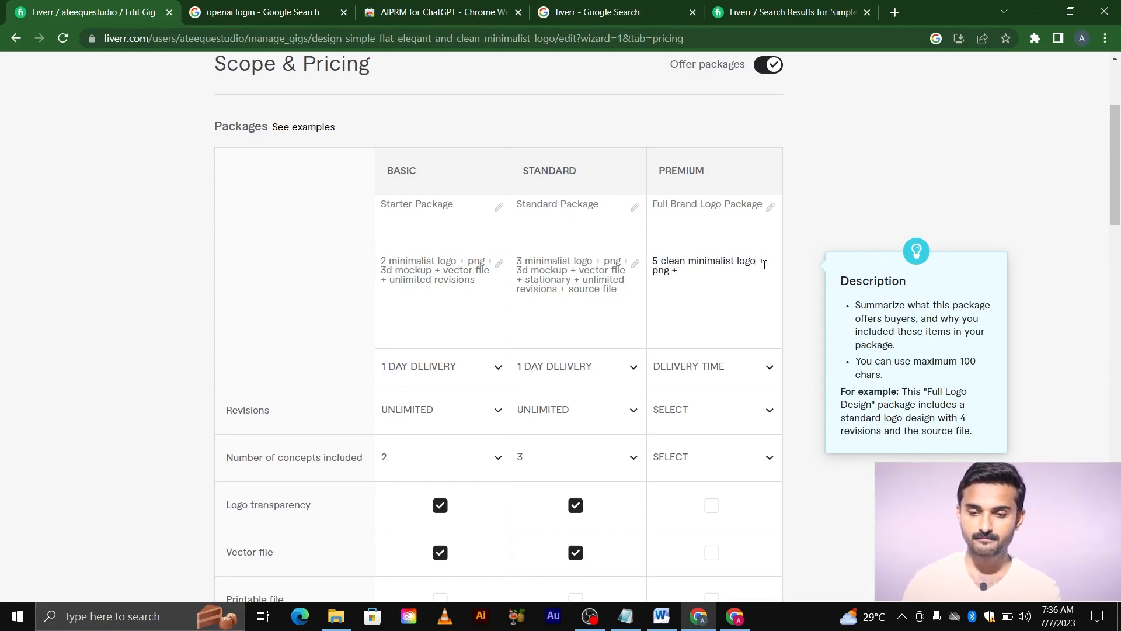
pyautogui.write(' 3d')
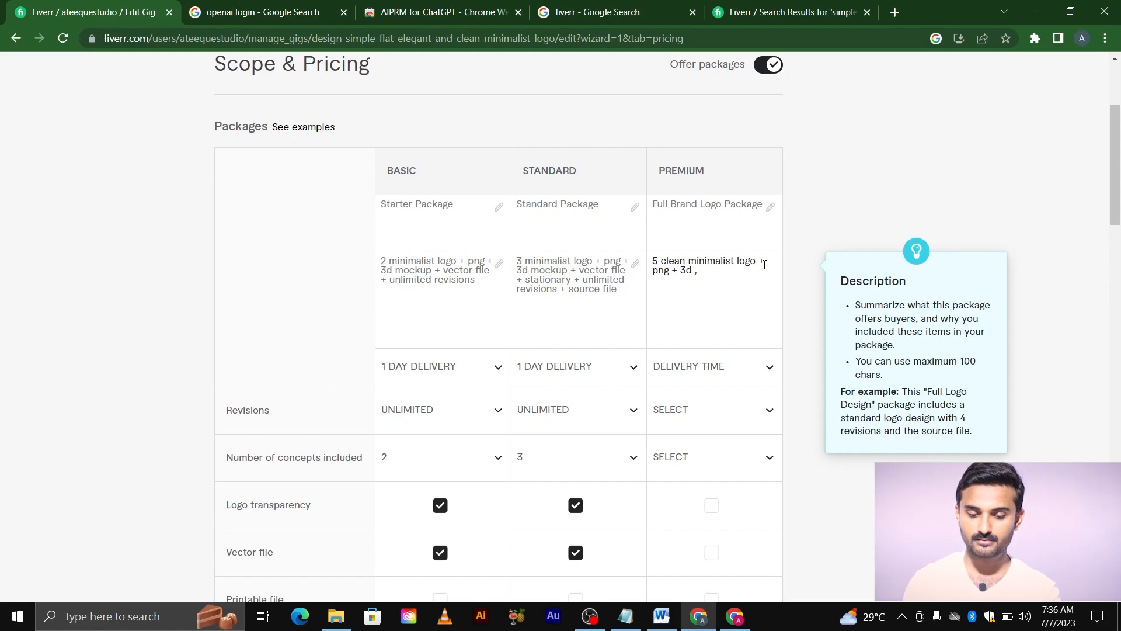
pyautogui.write(' mocup')
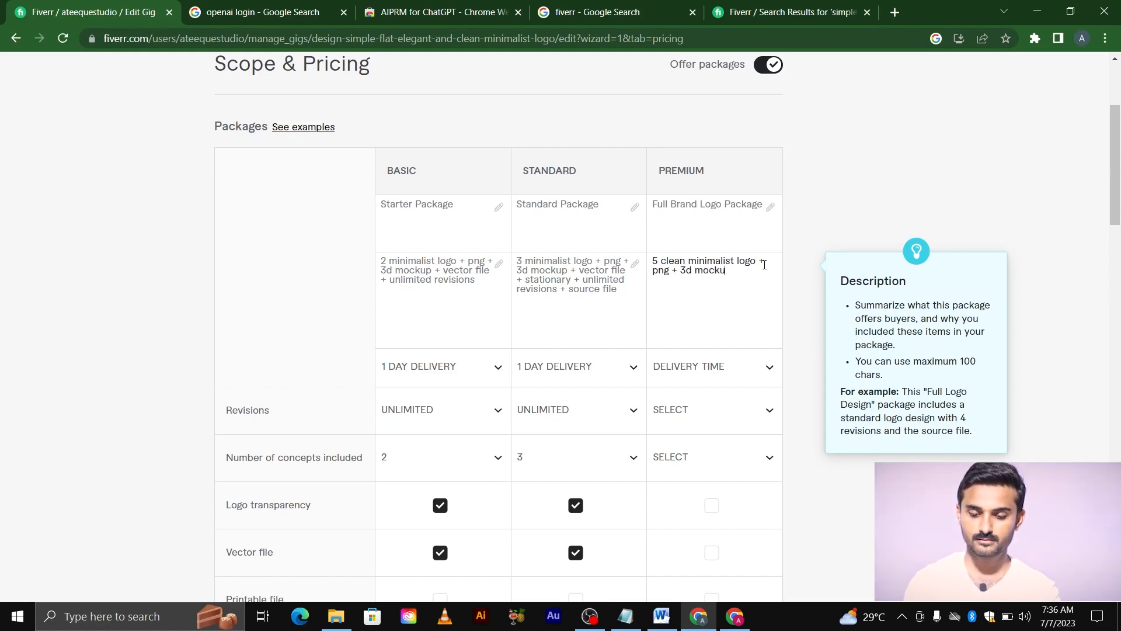
pyautogui.write('p + ')
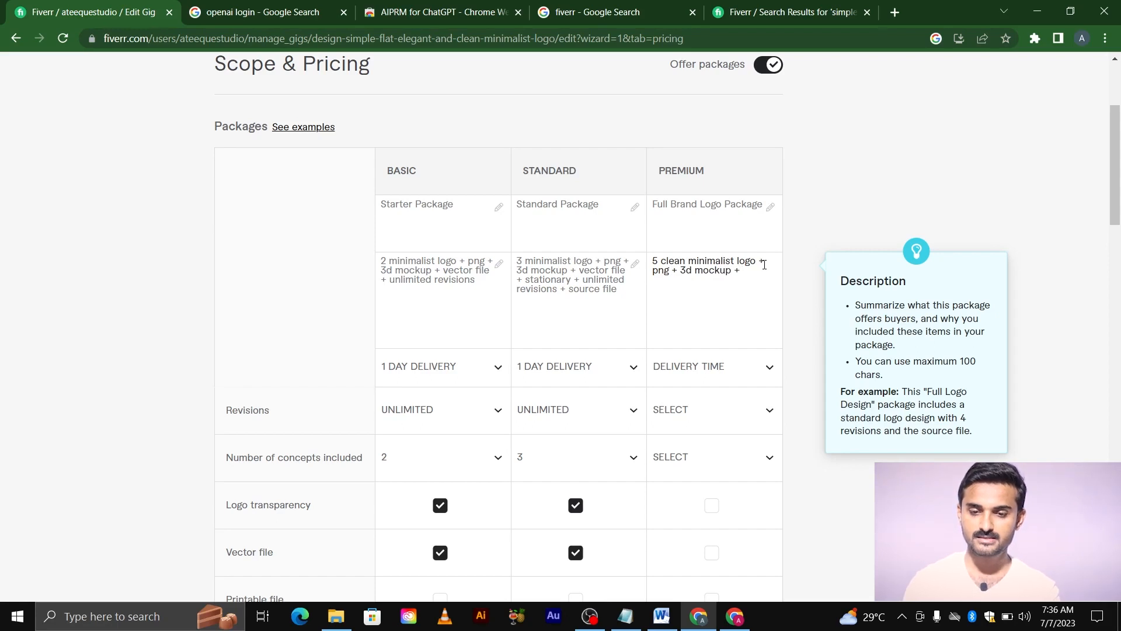
pyautogui.write('vector file')
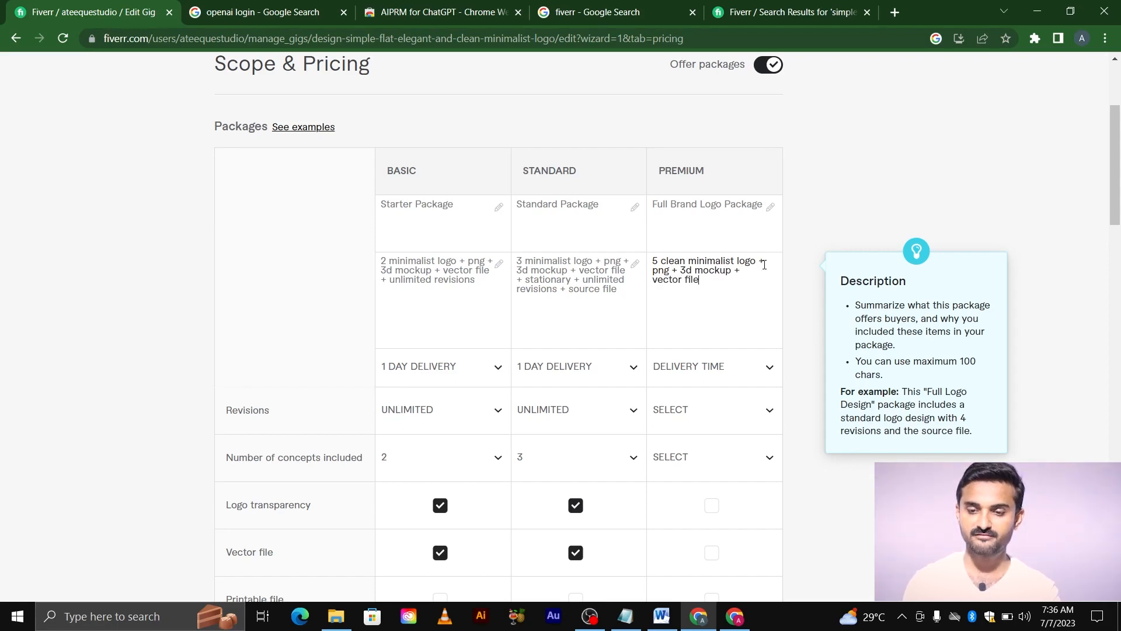
# Continue the Premium package's description with "+ stationary + social media".
pyautogui.write(' +')
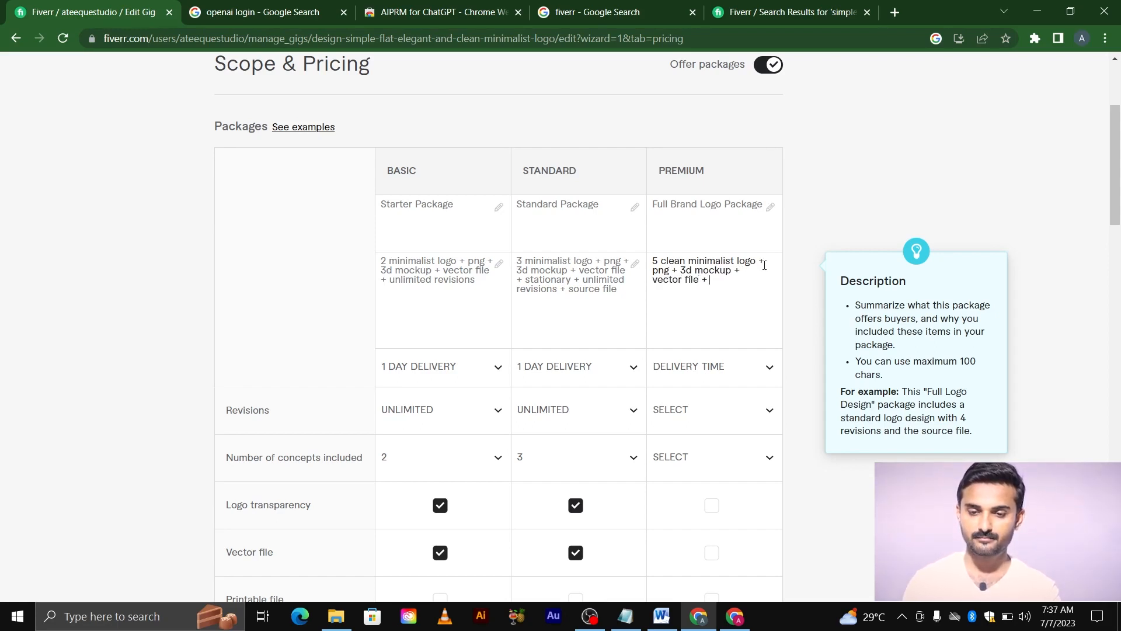
pyautogui.write(' stati')
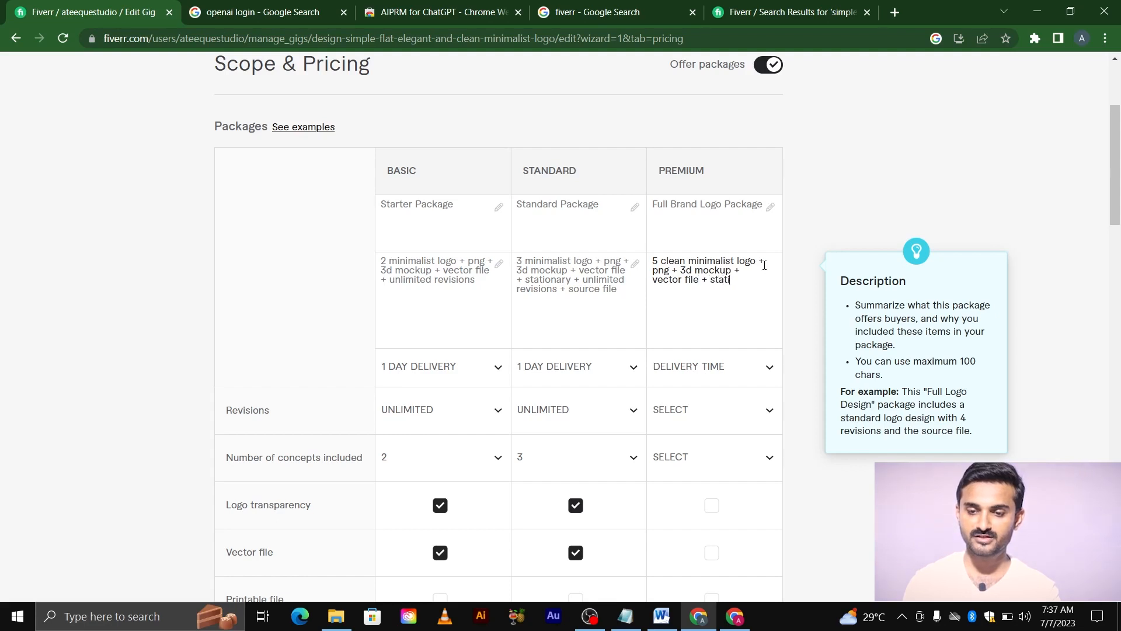
pyautogui.write('onary +')
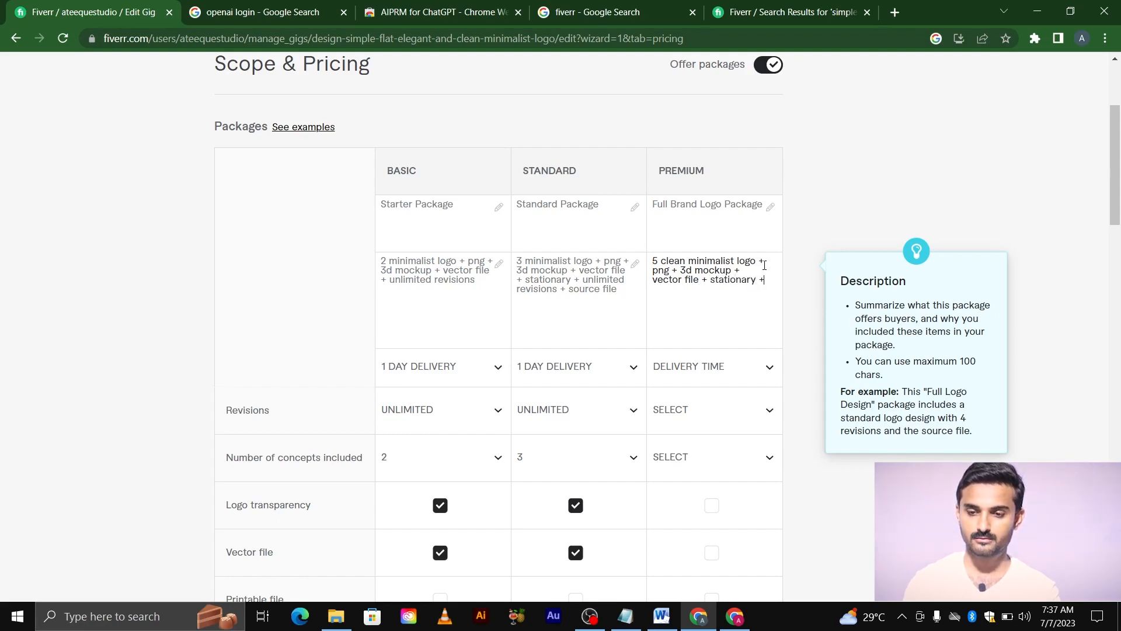
pyautogui.write(' social medai kit')
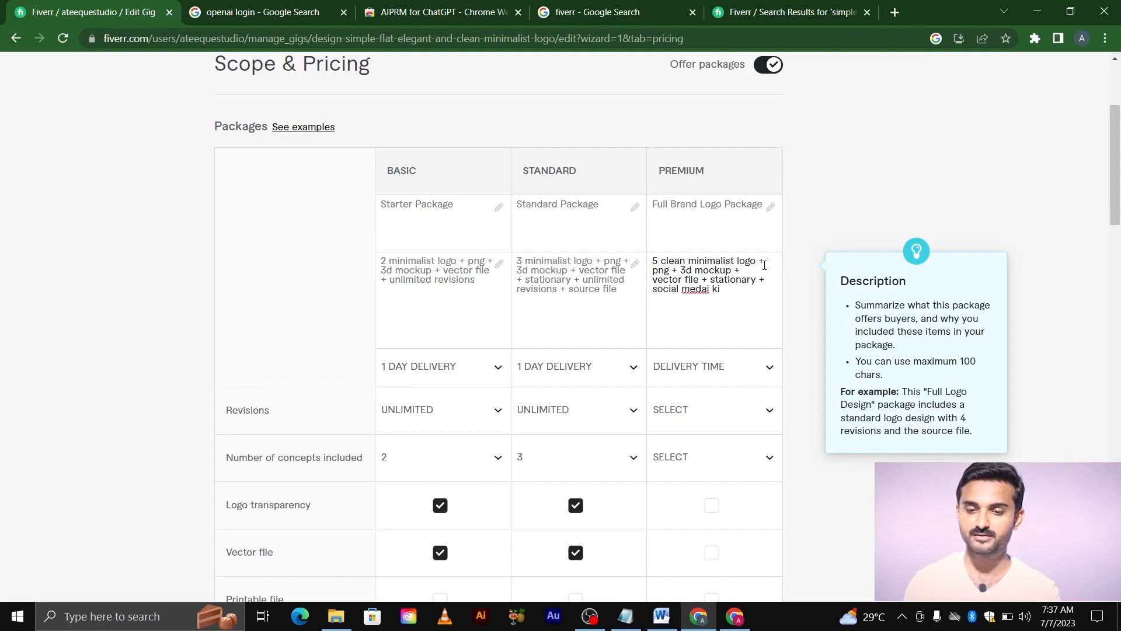
pyautogui.press('BackSpace')
pyautogui.press('BackSpace')
pyautogui.press('BackSpace')
pyautogui.press('BackSpace')
pyautogui.press('BackSpace')
pyautogui.write('ia')
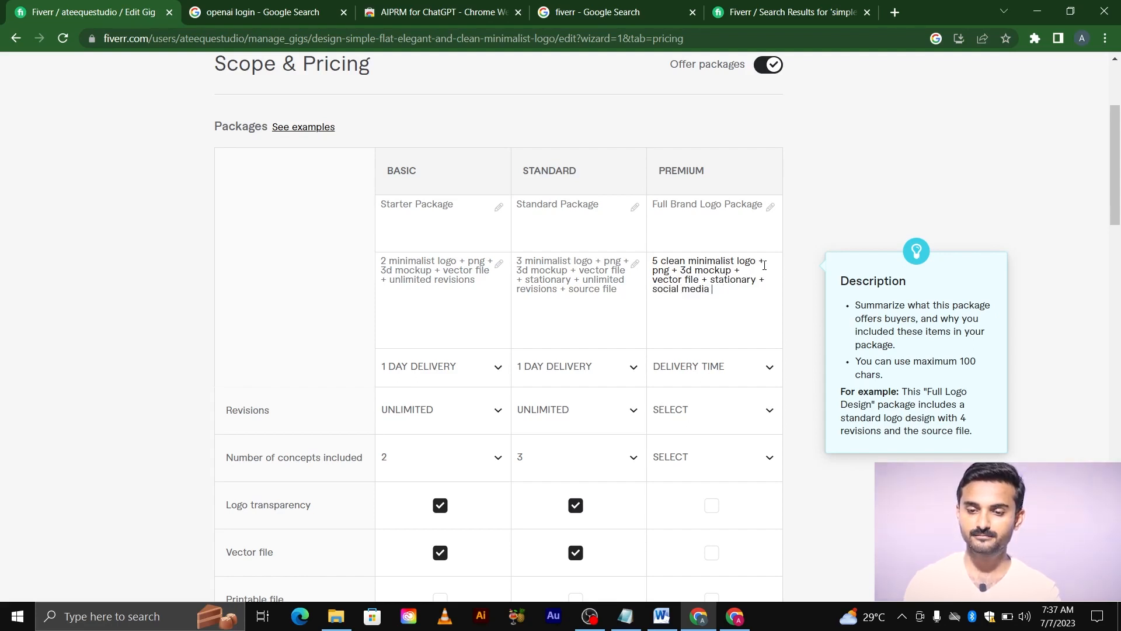
# Finish the Premium package's description with "+ all files".
pyautogui.write(' \\+')
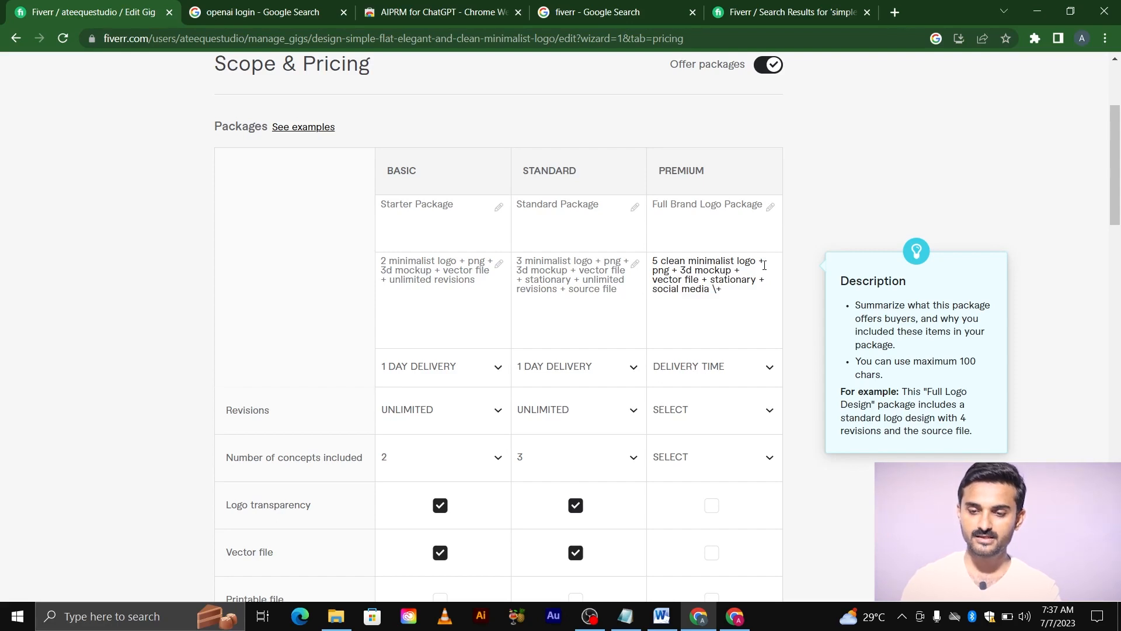
pyautogui.press('BackSpace')
pyautogui.press('BackSpace')
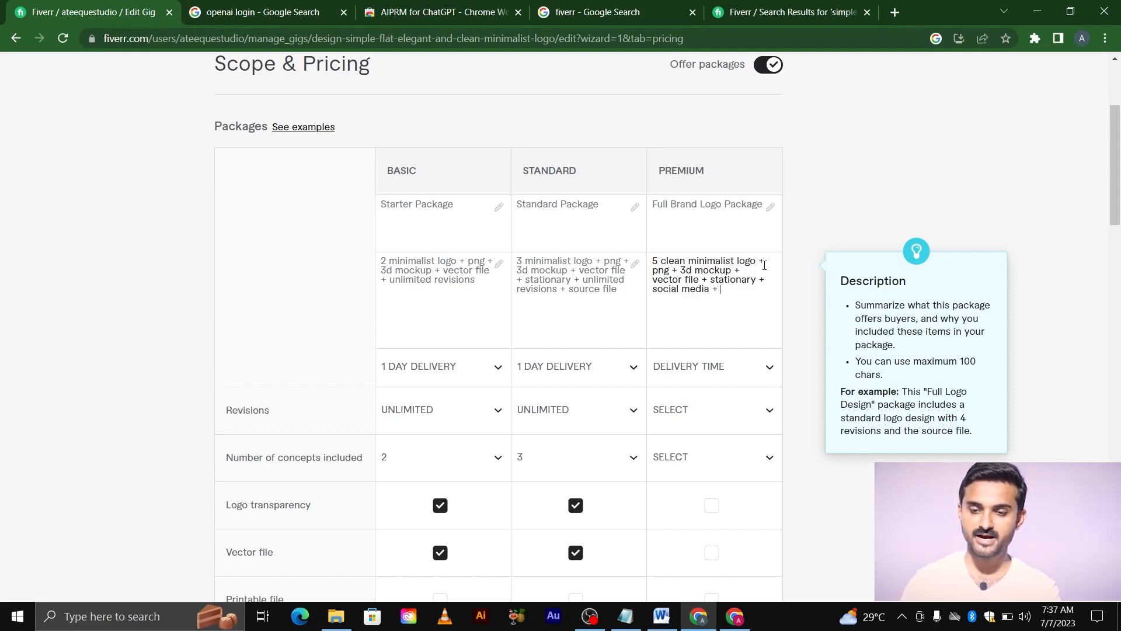
pyautogui.write('sour')
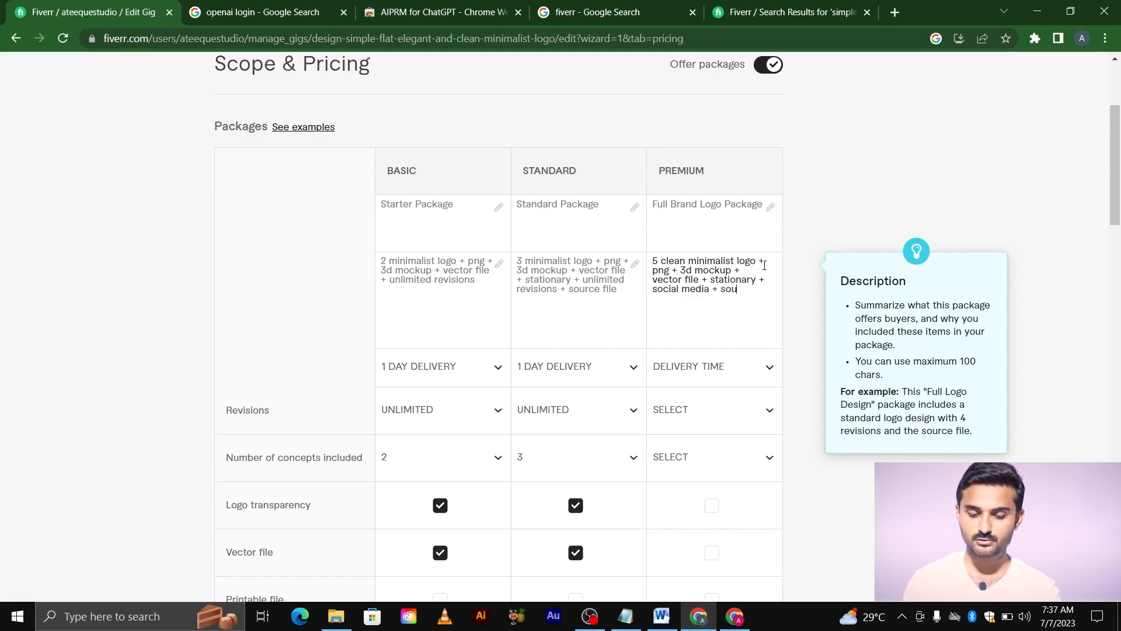
pyautogui.press('BackSpace')
pyautogui.press('BackSpace')
pyautogui.press('BackSpace')
pyautogui.press('BackSpace')
pyautogui.write('all')
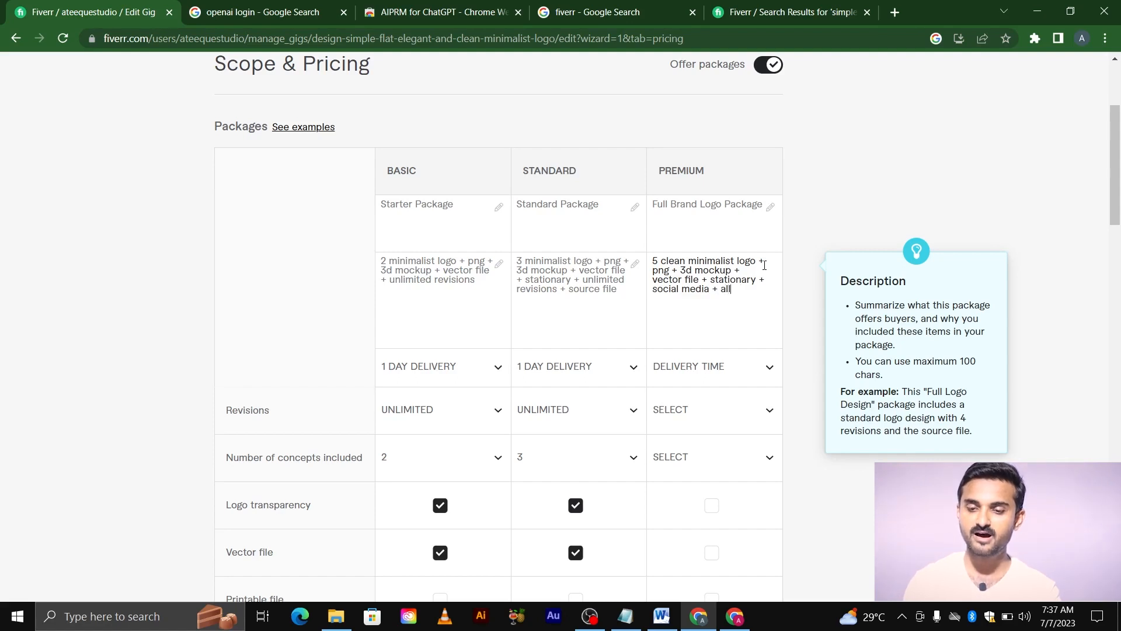
pyautogui.write(' files')
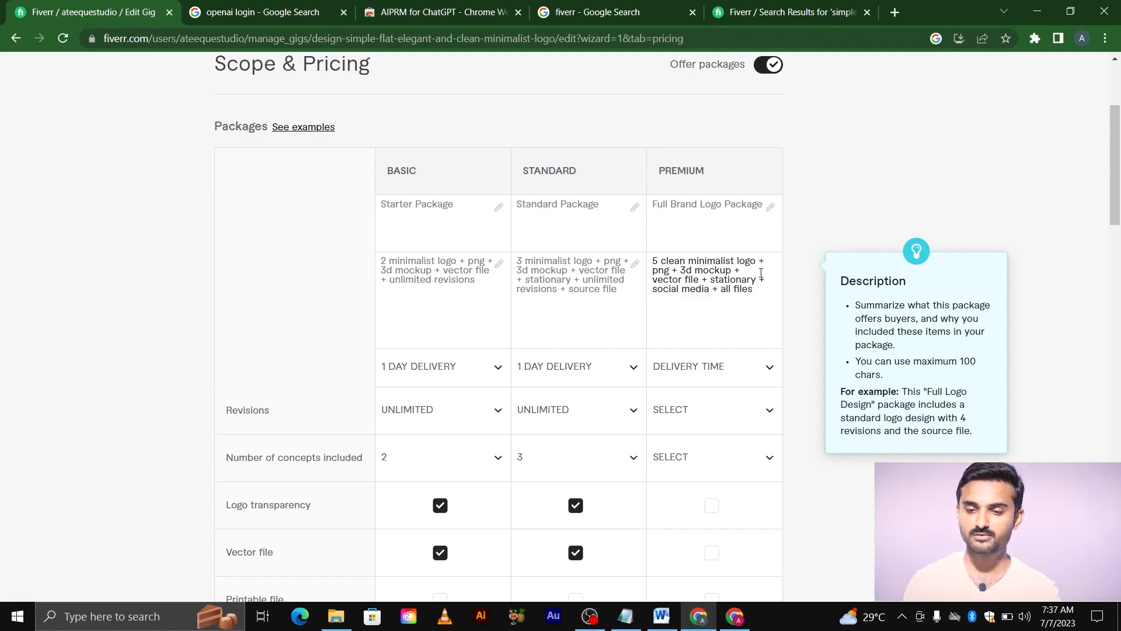
# Set the Premium package to 1 day delivery with unlimited revisions.
pyautogui.click(742, 368)
pyautogui.click(704, 464)
pyautogui.scroll(-3, 704, 462)
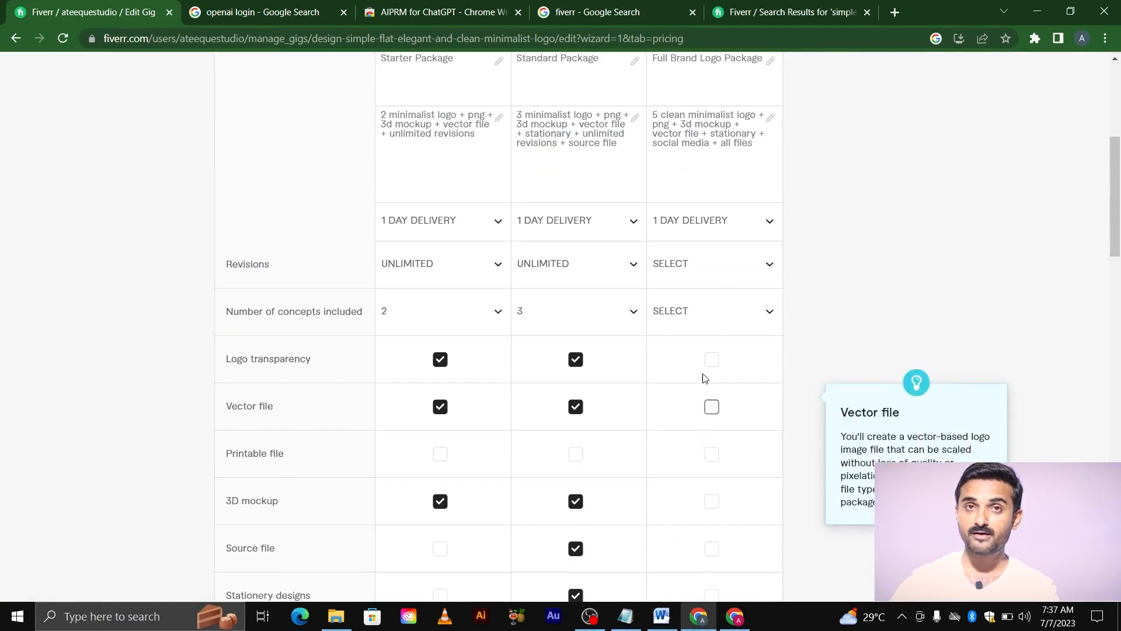
pyautogui.click(730, 275)
pyautogui.moveTo(749, 333); pyautogui.dragTo(753, 464)
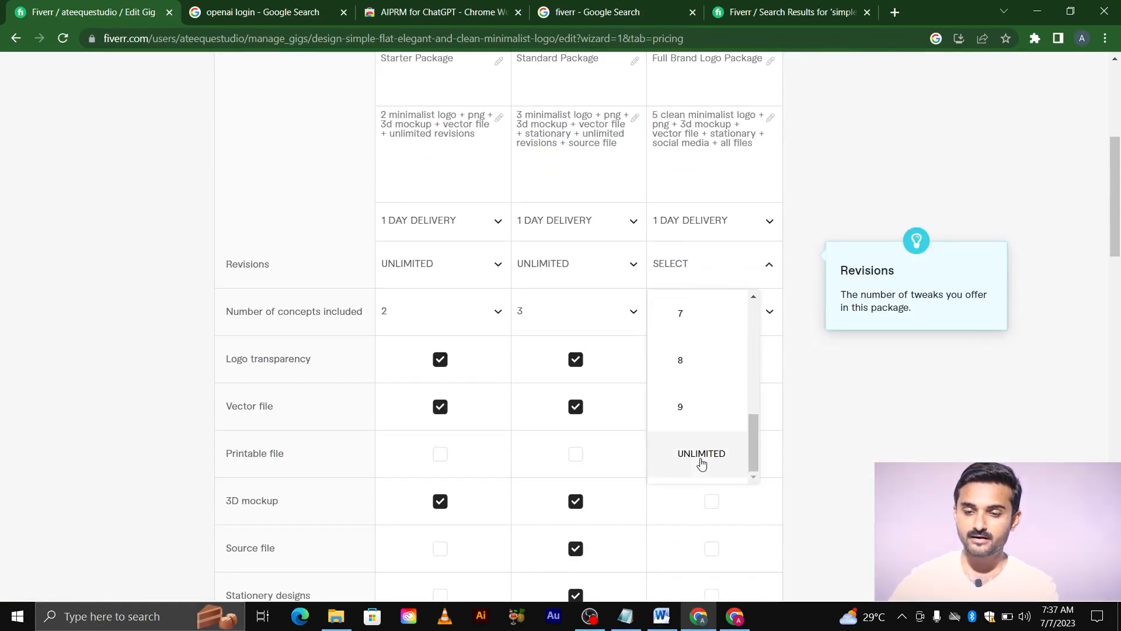
pyautogui.click(700, 458)
# Set the Premium package's number of included concepts to 5.
pyautogui.click(748, 323)
pyautogui.moveTo(736, 407); pyautogui.dragTo(734, 453)
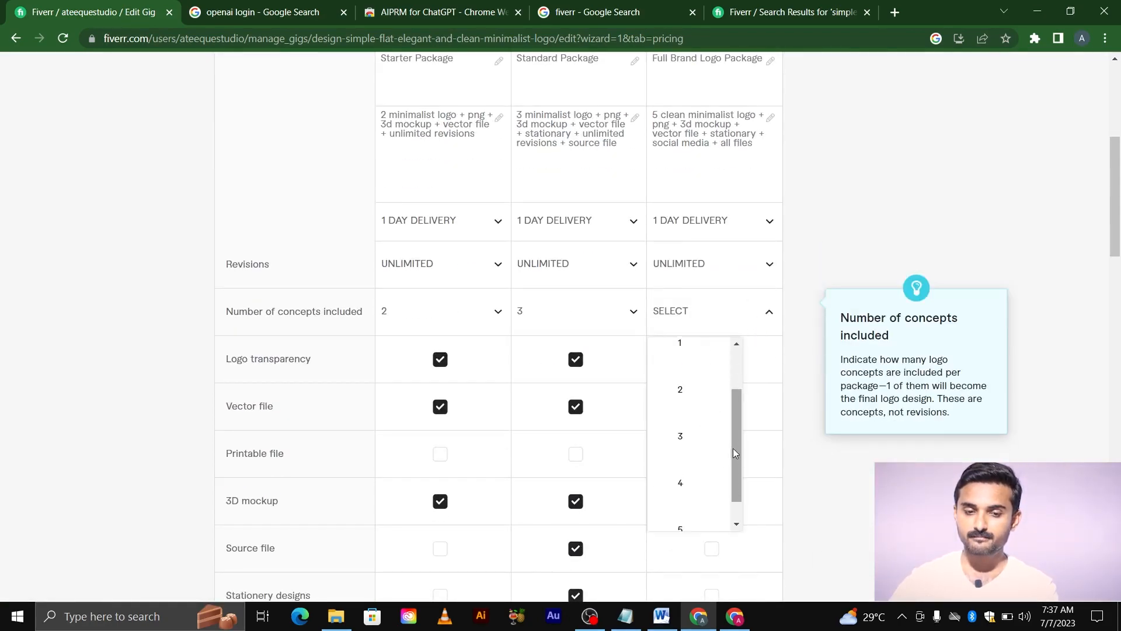
pyautogui.click(688, 506)
# Include logo transparency, vector file, printable file, 3D mockup, source file, stationery designs and social media kit in the Premium package, priced at $30.
pyautogui.scroll(-3, 712, 432)
pyautogui.click(712, 213)
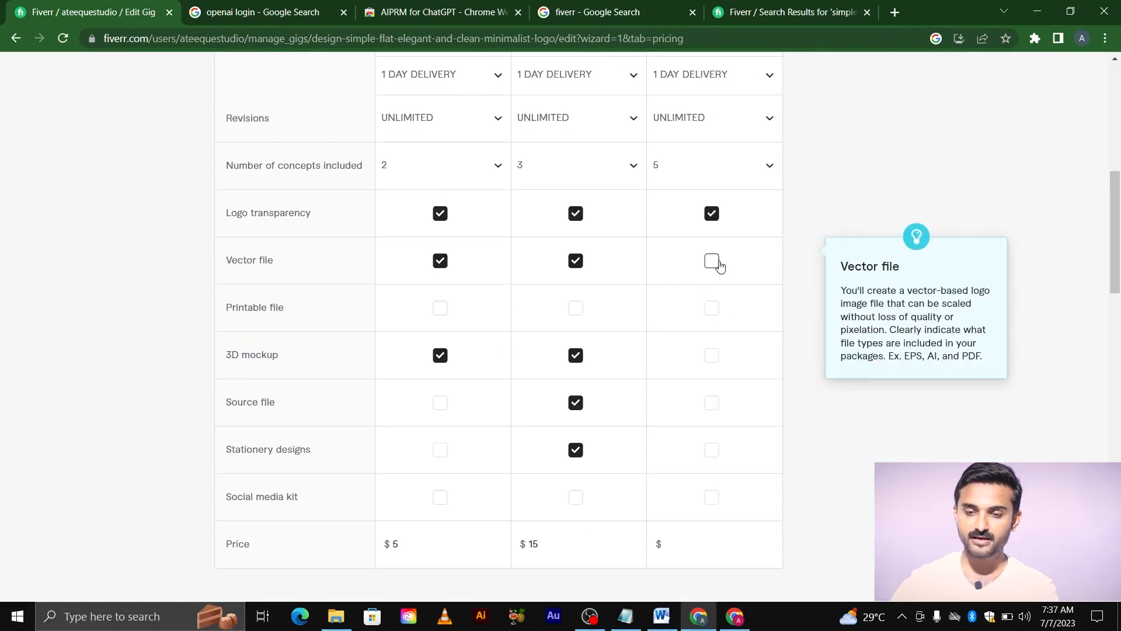
pyautogui.click(712, 261)
pyautogui.click(711, 307)
pyautogui.click(711, 355)
pyautogui.click(711, 403)
pyautogui.click(711, 449)
pyautogui.click(711, 495)
pyautogui.scroll(-3, 712, 494)
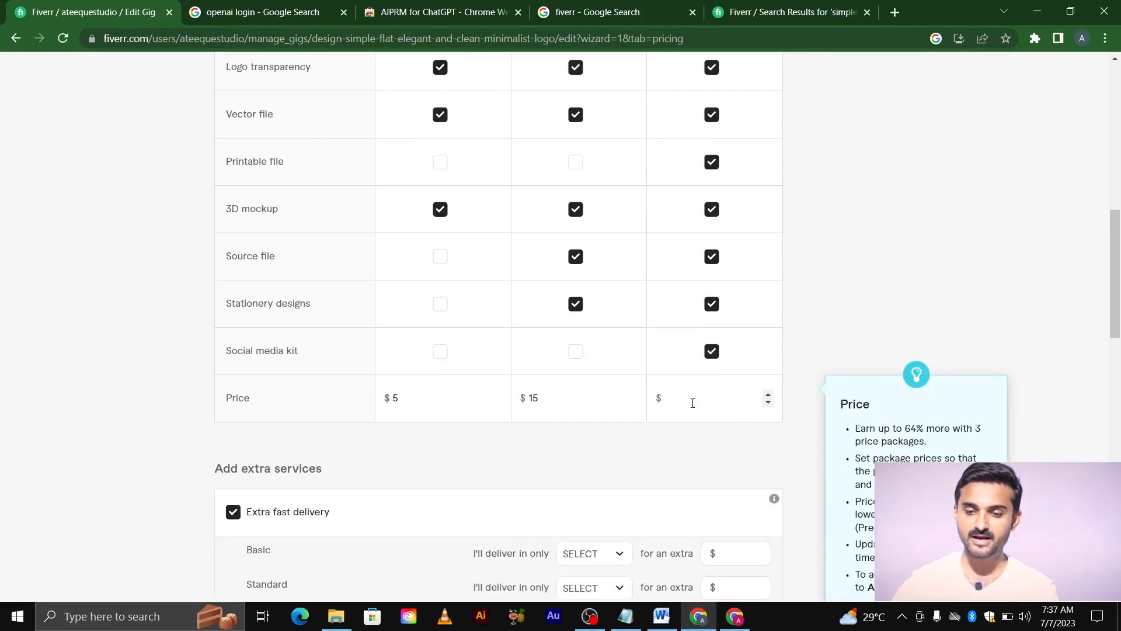
pyautogui.write('30')
# Turn off the Extra fast delivery option in the extra services.
pyautogui.scroll(-2, 693, 400)
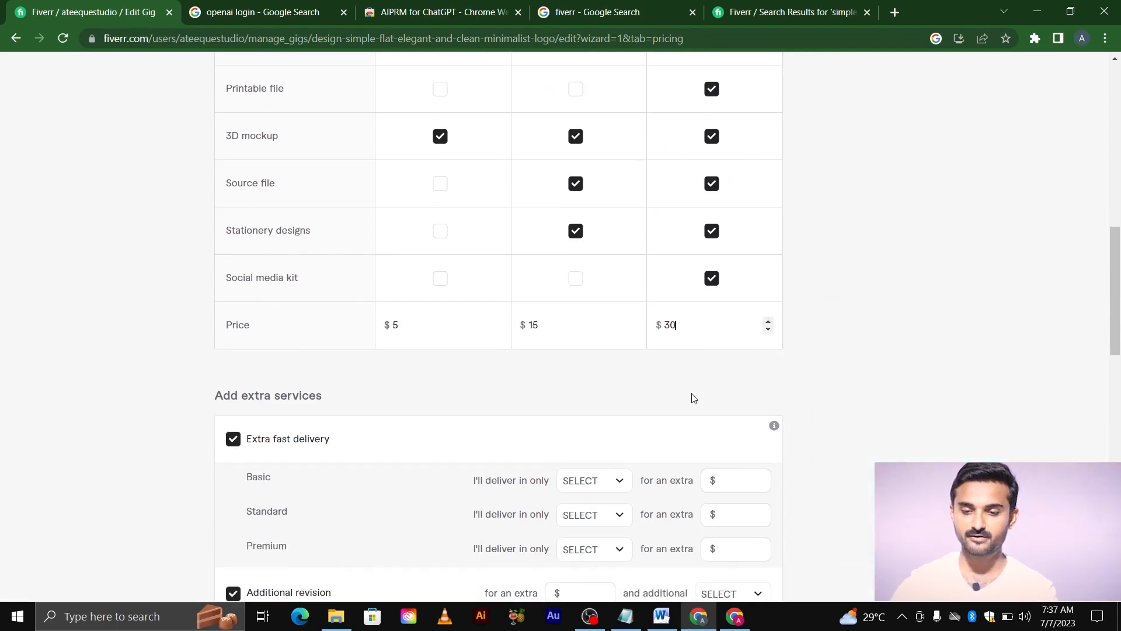
pyautogui.scroll(-2, 693, 397)
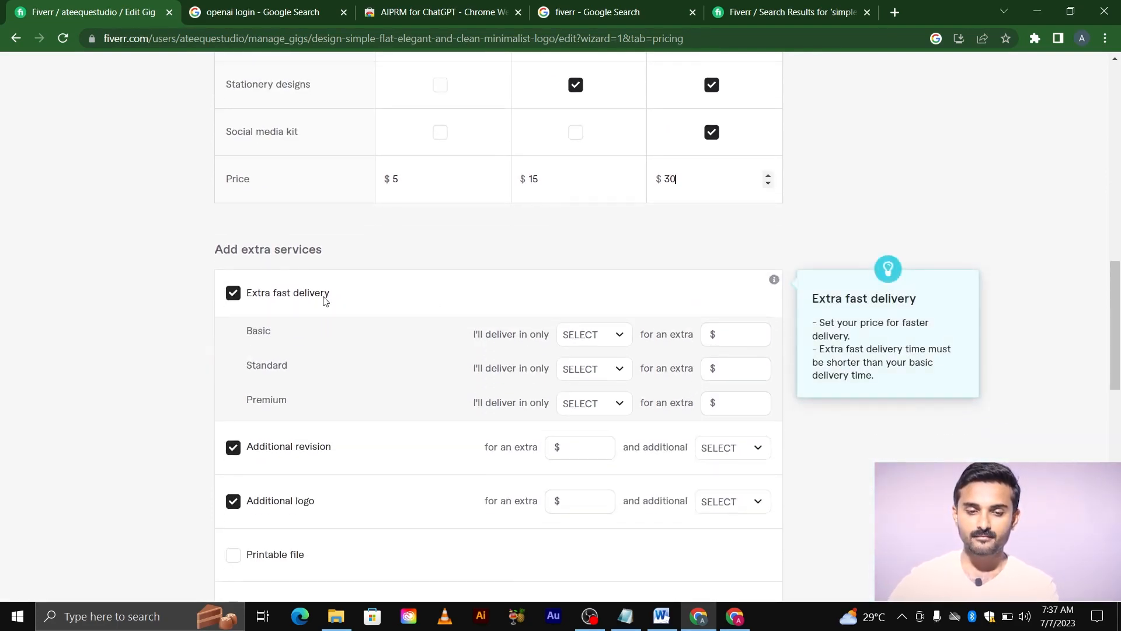
pyautogui.click(234, 293)
# Price the Additional revision extra at $5 with 1 additional day.
pyautogui.scroll(-1, 236, 295)
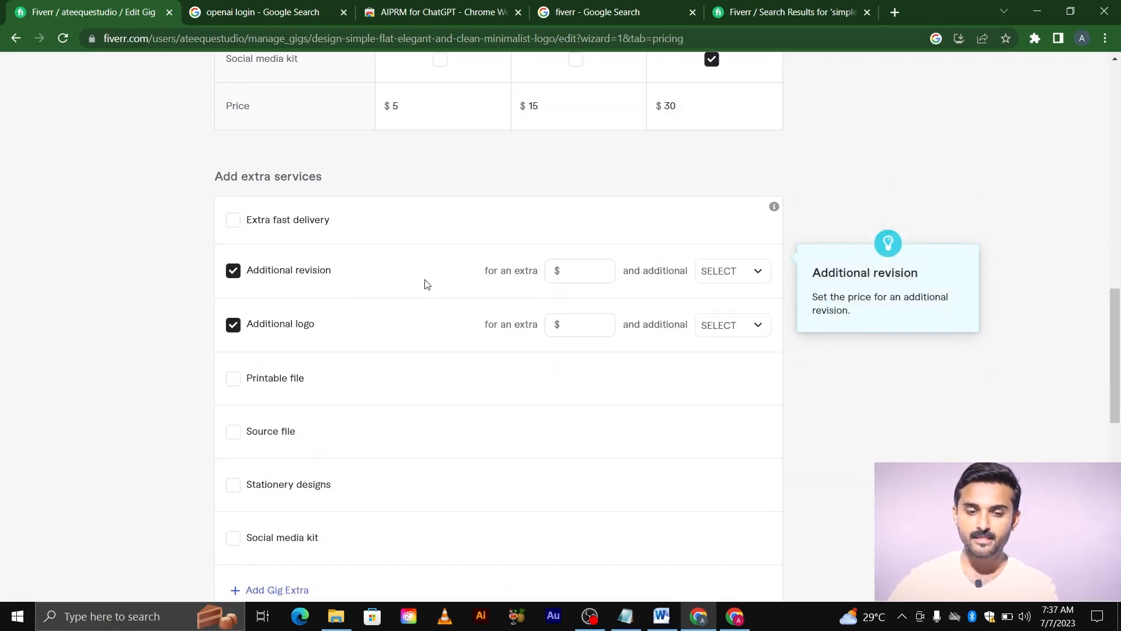
pyautogui.click(572, 278)
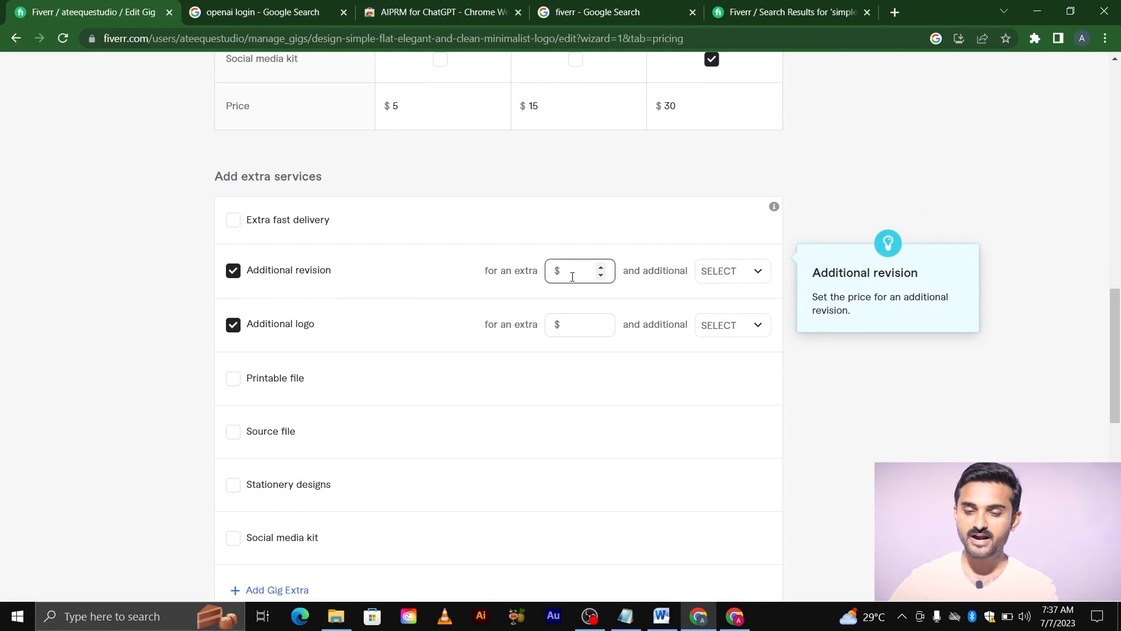
pyautogui.click(572, 275)
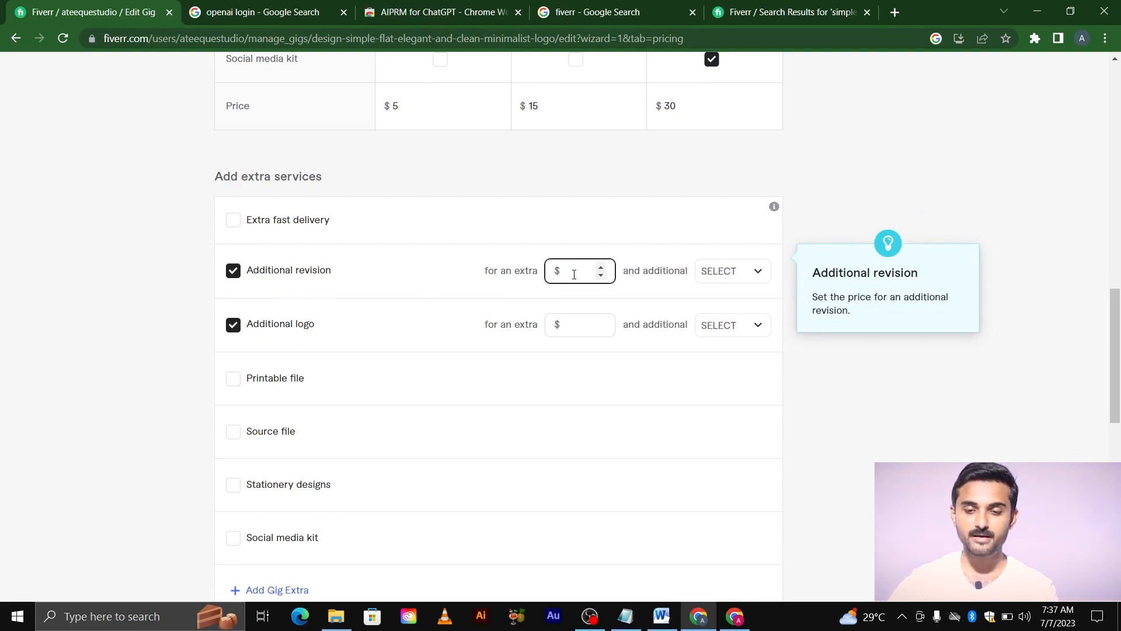
pyautogui.write('5')
pyautogui.click(729, 271)
pyautogui.click(715, 348)
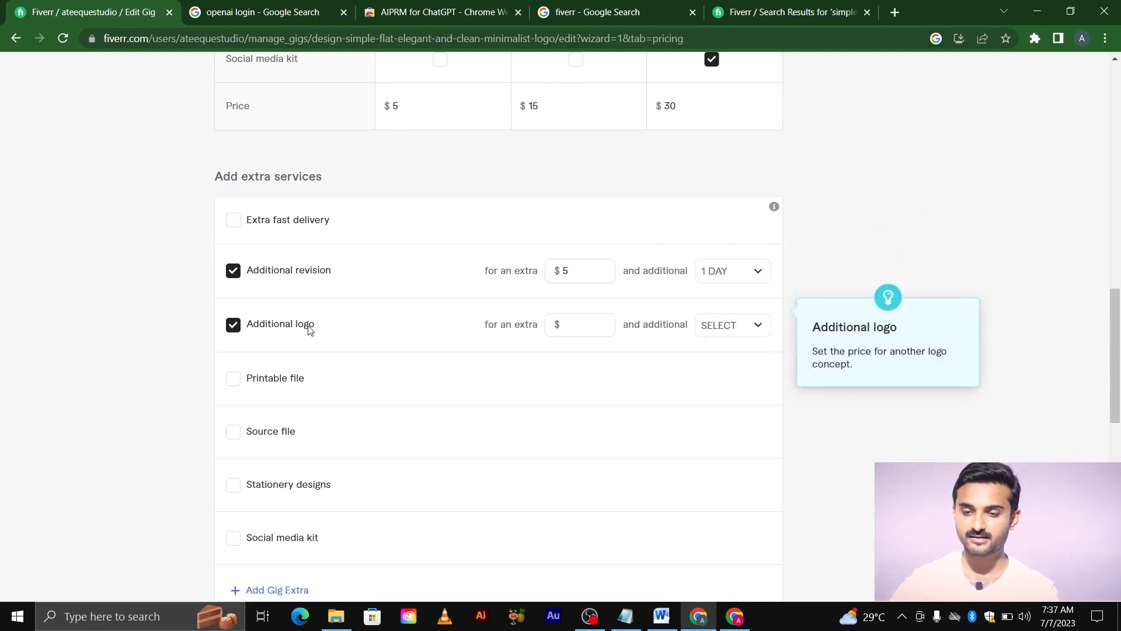
# Price the Additional logo extra at $5 with 1 additional day.
pyautogui.click(556, 326)
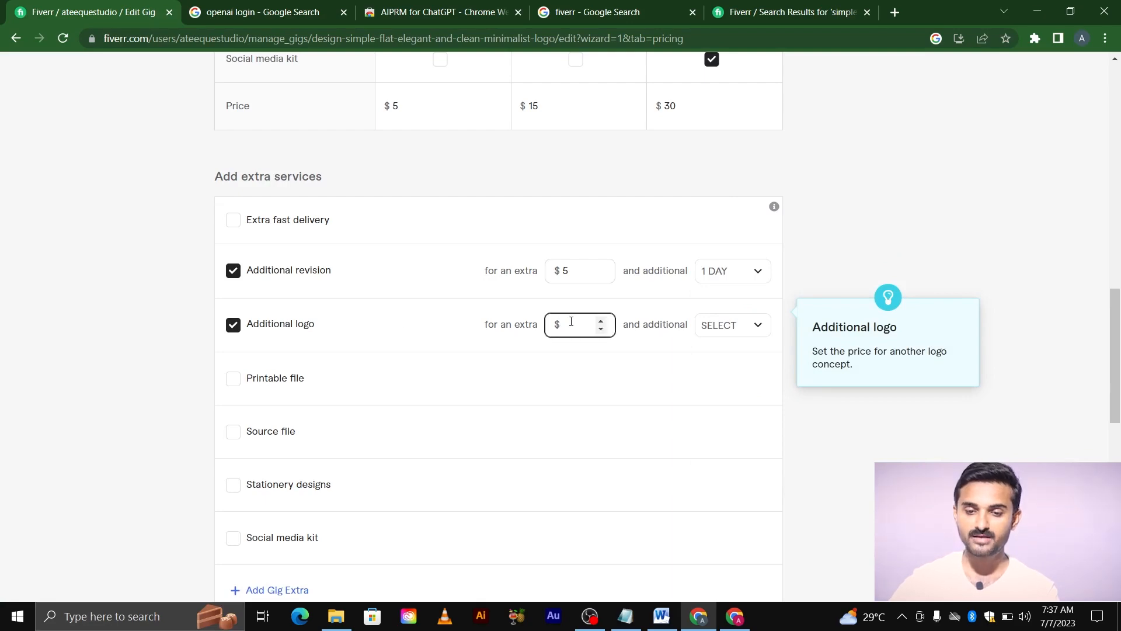
pyautogui.write('5')
pyautogui.click(738, 327)
pyautogui.click(741, 401)
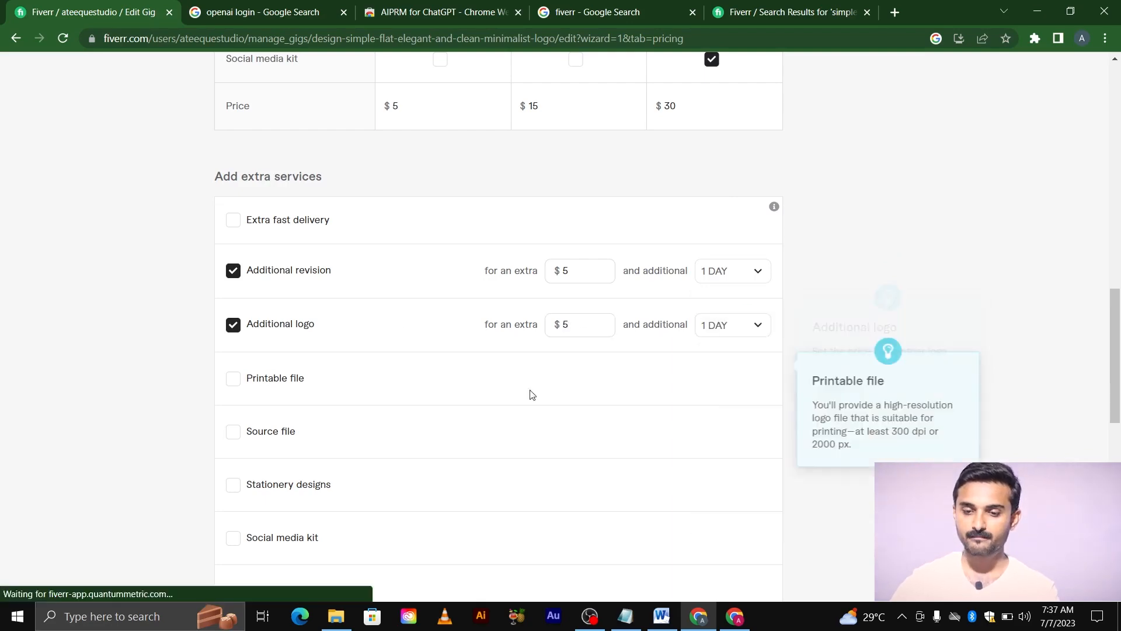
# Offer the Printable file as an extra service for $5.
pyautogui.click(250, 380)
pyautogui.scroll(9, 380, 348)
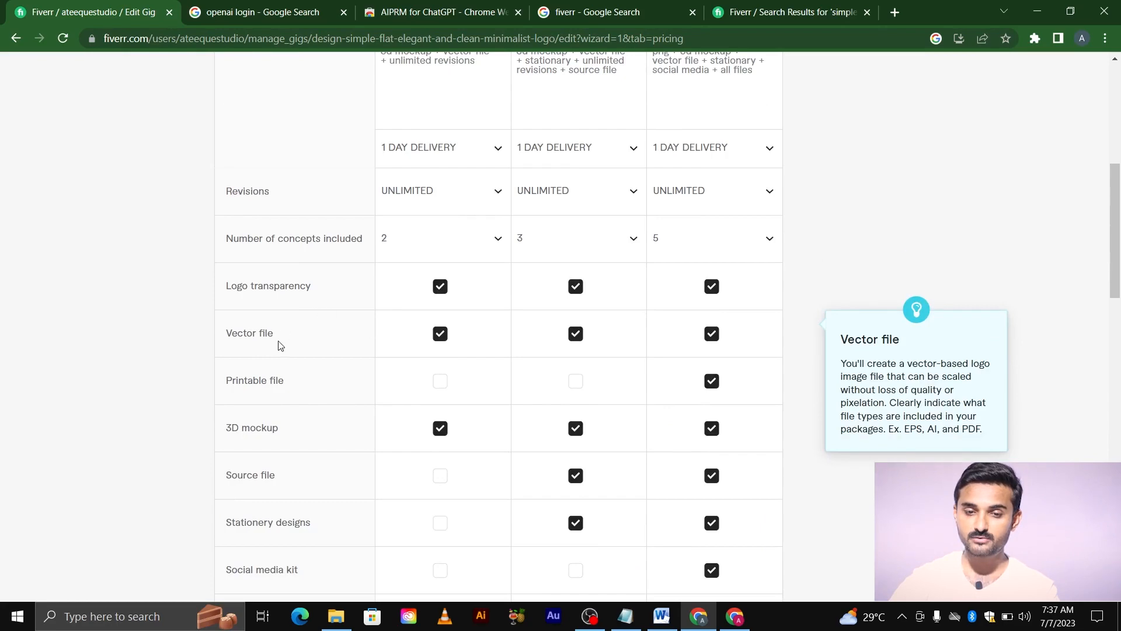
pyautogui.scroll(-9, 330, 379)
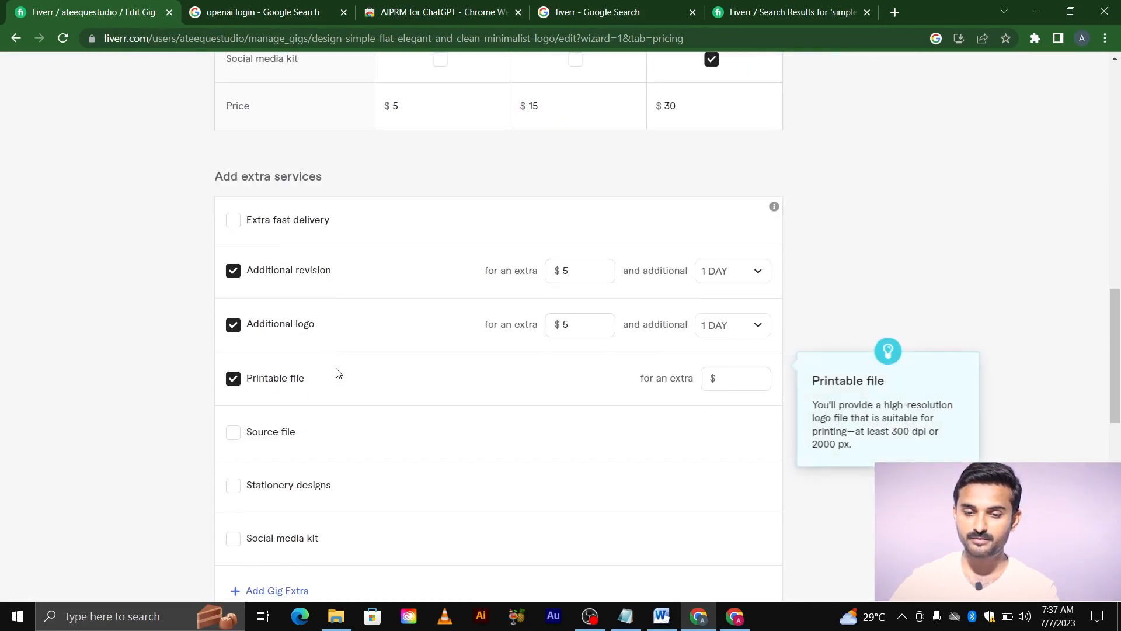
pyautogui.click(744, 374)
pyautogui.write('1')
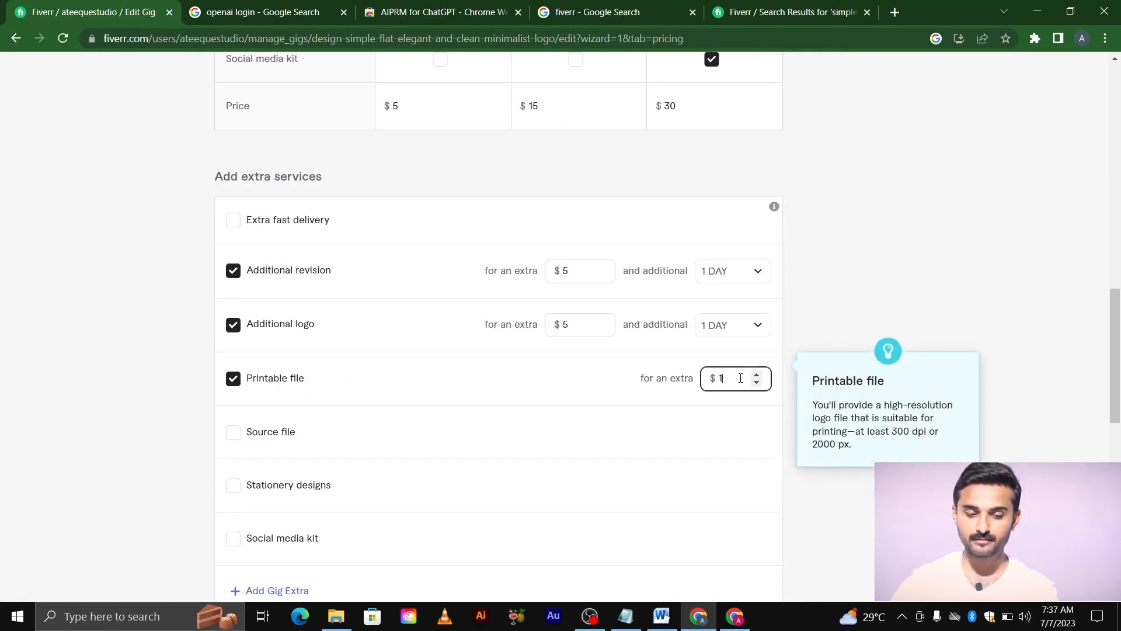
pyautogui.write('0')
# Offer the Source file as an extra service for $5.
pyautogui.scroll(-1, 741, 378)
pyautogui.click(279, 369)
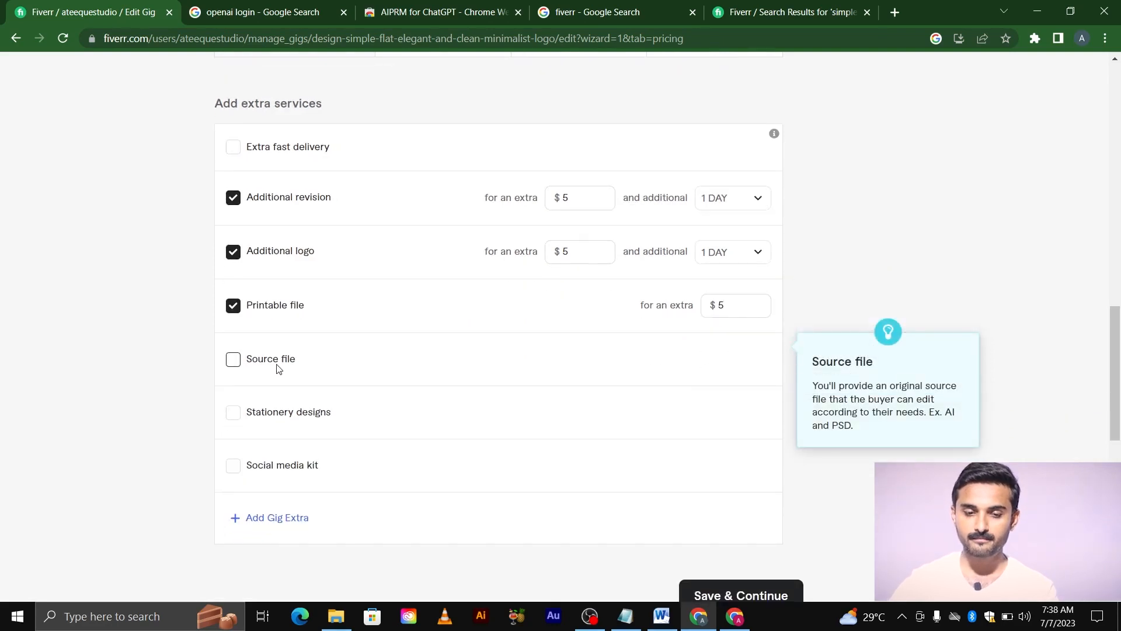
pyautogui.click(725, 365)
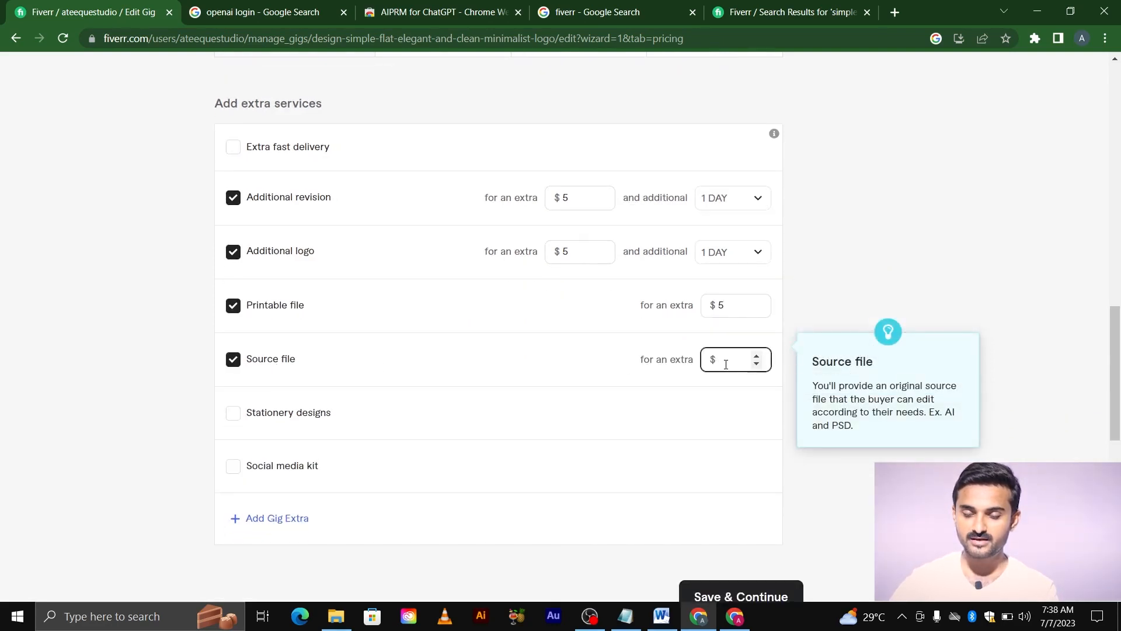
pyautogui.write('5')
# Offer Stationery designs as an extra service for $10 with 1 additional day.
pyautogui.click(260, 415)
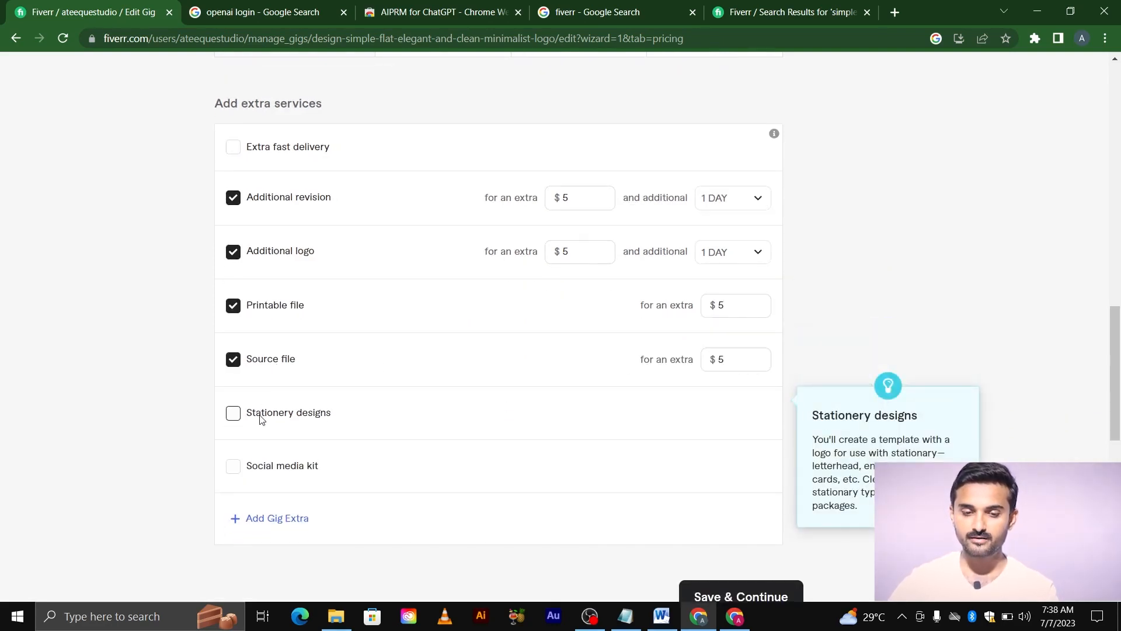
pyautogui.click(579, 414)
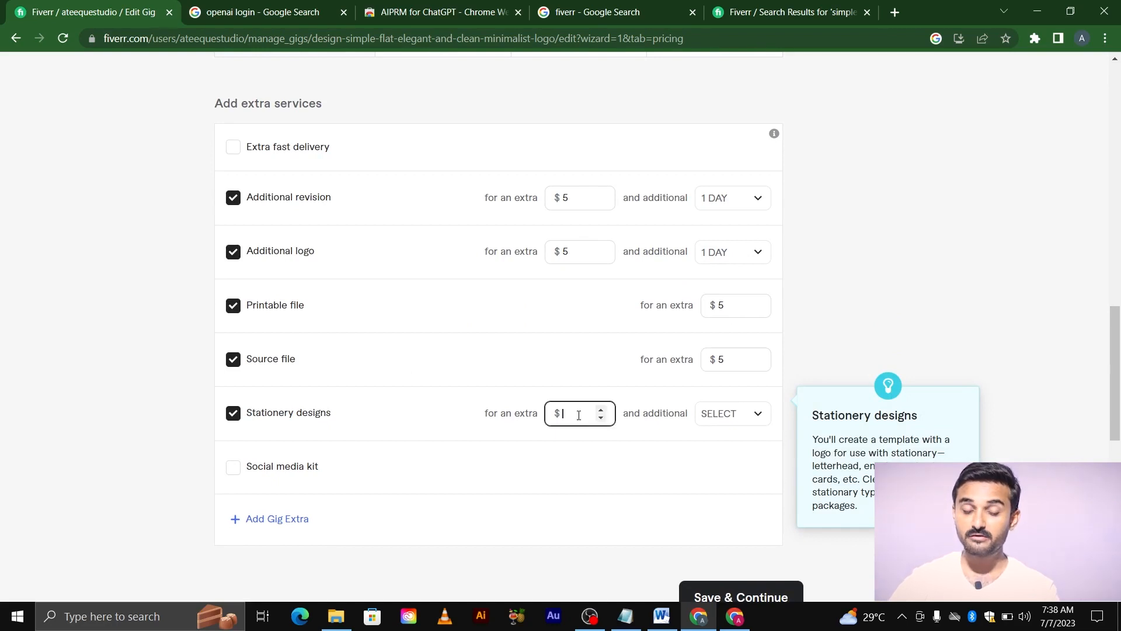
pyautogui.write('10')
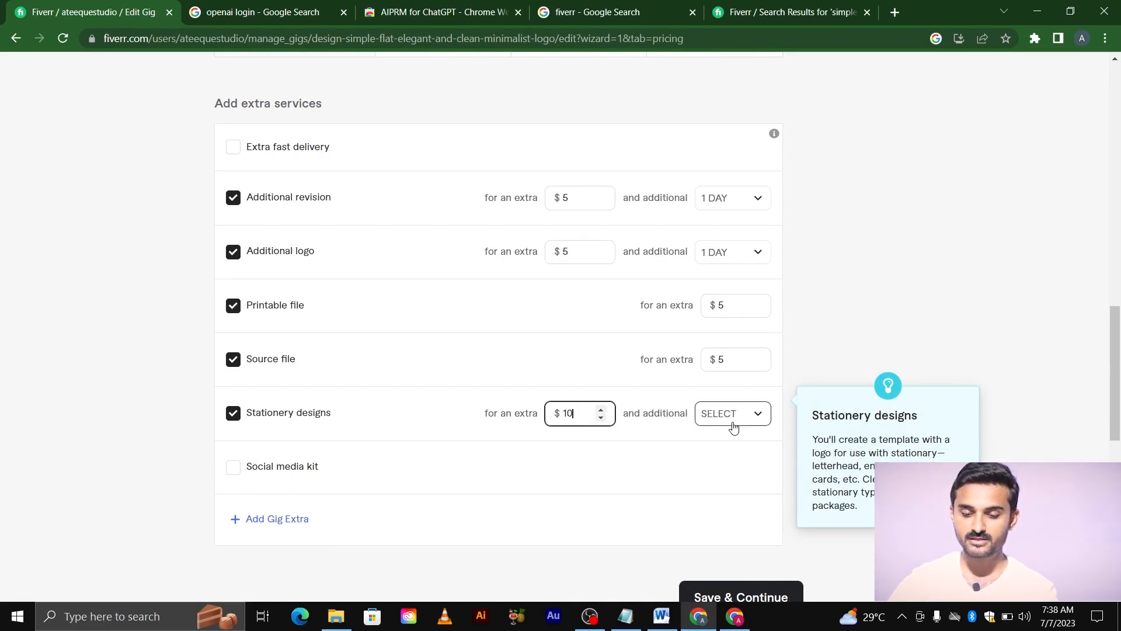
pyautogui.click(734, 422)
pyautogui.click(736, 268)
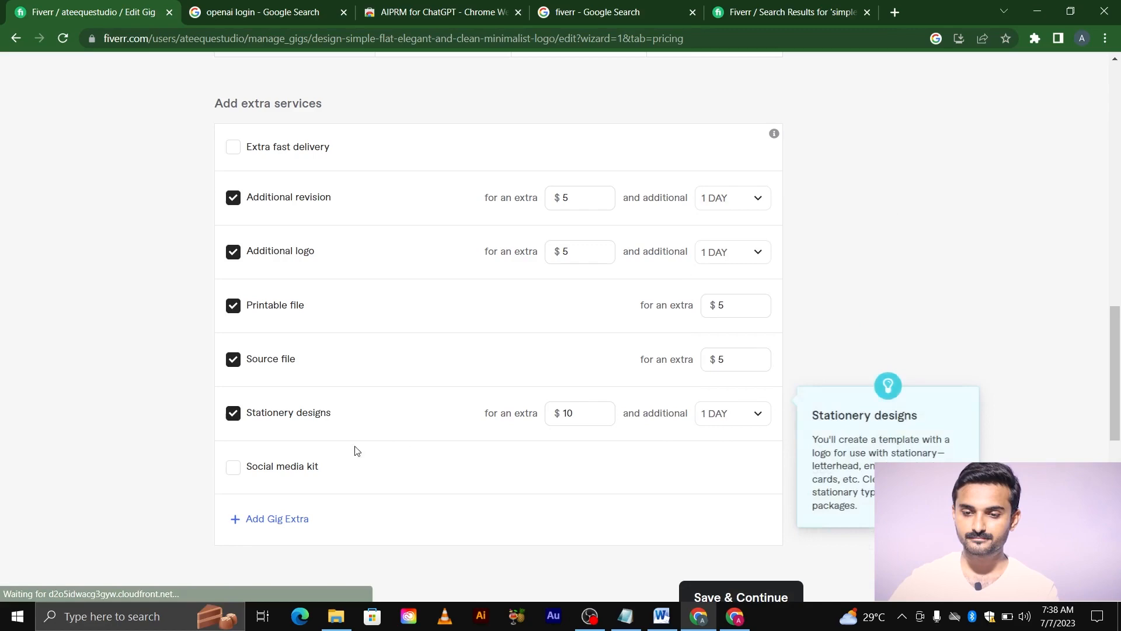
# Offer the Social media kit as an extra service for $15 with 1 additional day.
pyautogui.click(283, 467)
pyautogui.click(573, 466)
pyautogui.write('1')
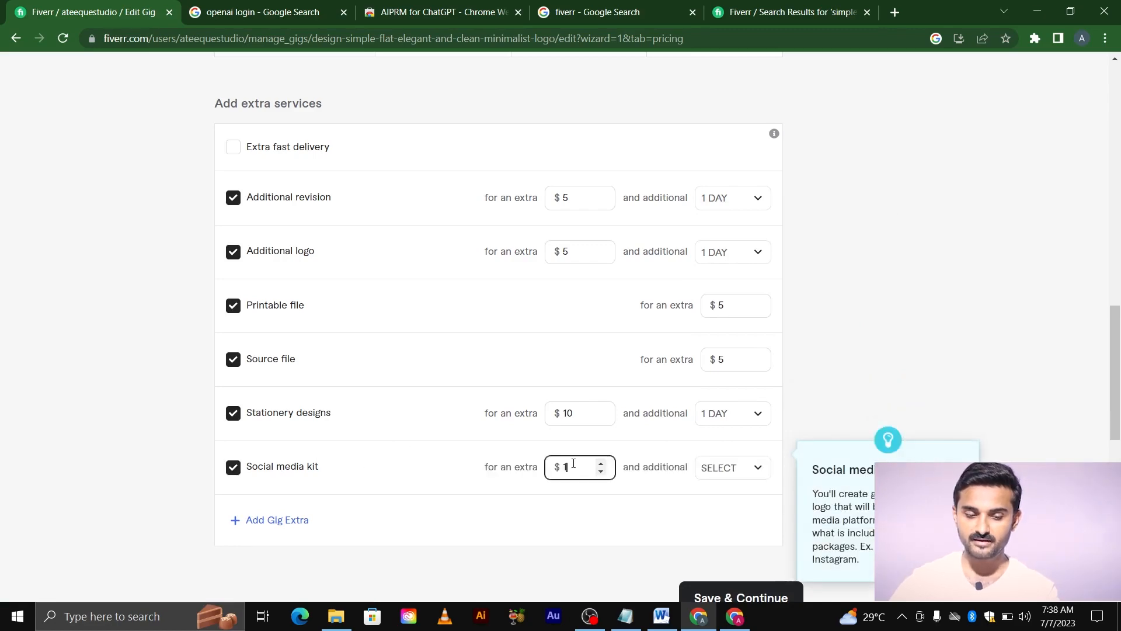
pyautogui.write('5')
pyautogui.click(731, 467)
pyautogui.click(737, 316)
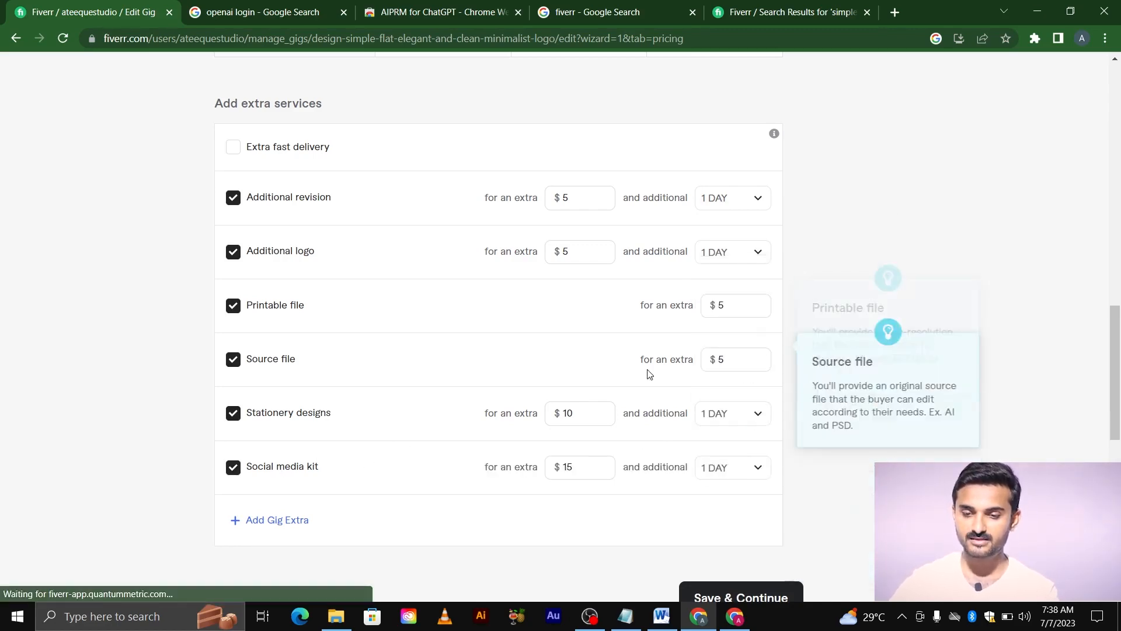
pyautogui.scroll(-3, 649, 374)
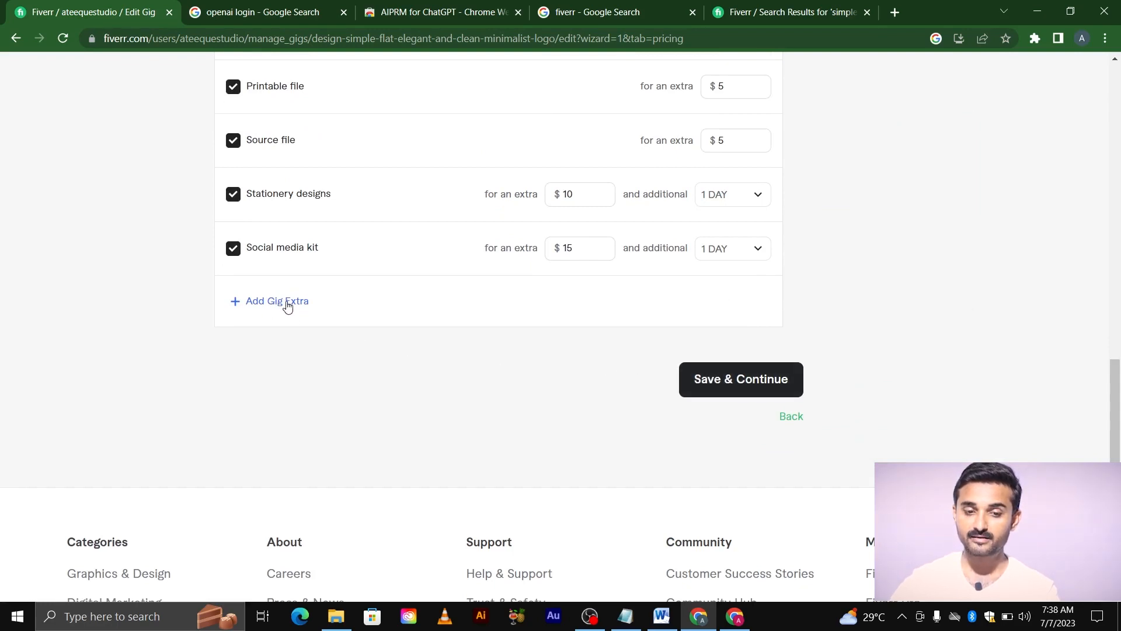
# Save the gig's pricing and continue to the Description & FAQ stage.
pyautogui.click(708, 381)
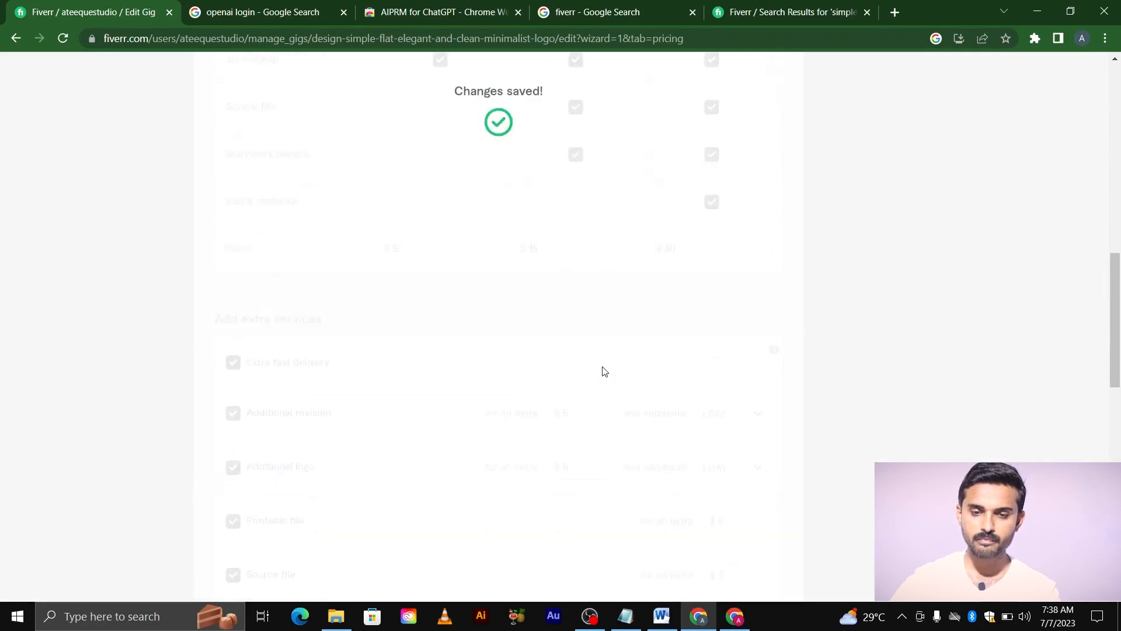
pyautogui.scroll(-1, 603, 366)
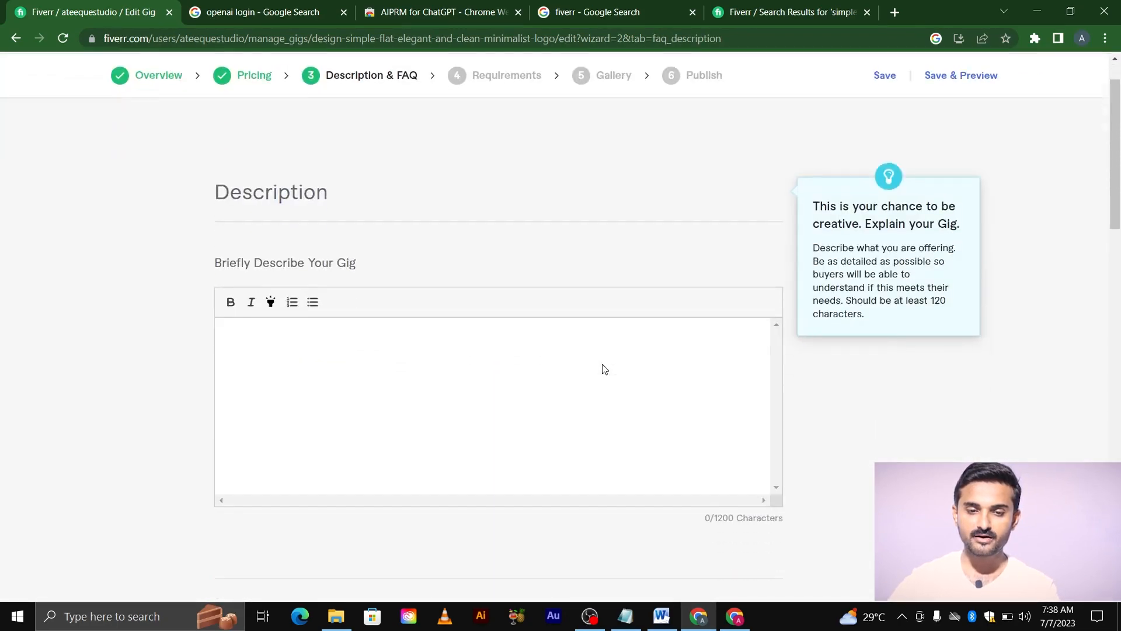
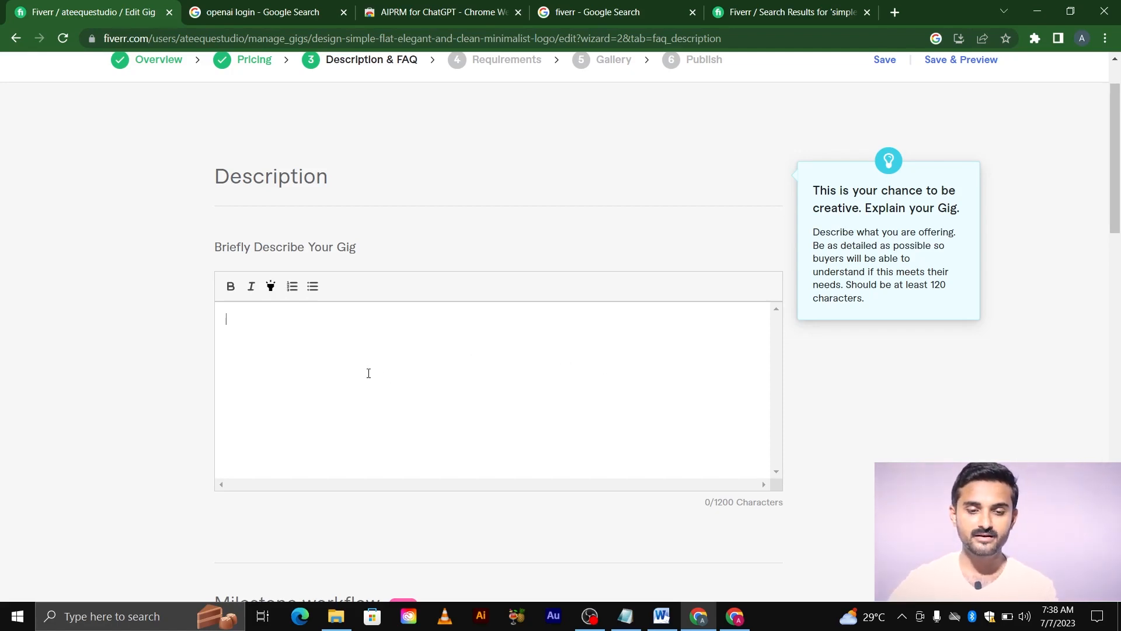
# Open the gig description with the line "Welcome to my clean, minimalist logo design gig page!!" followed by a blank line.
pyautogui.write('Welc')
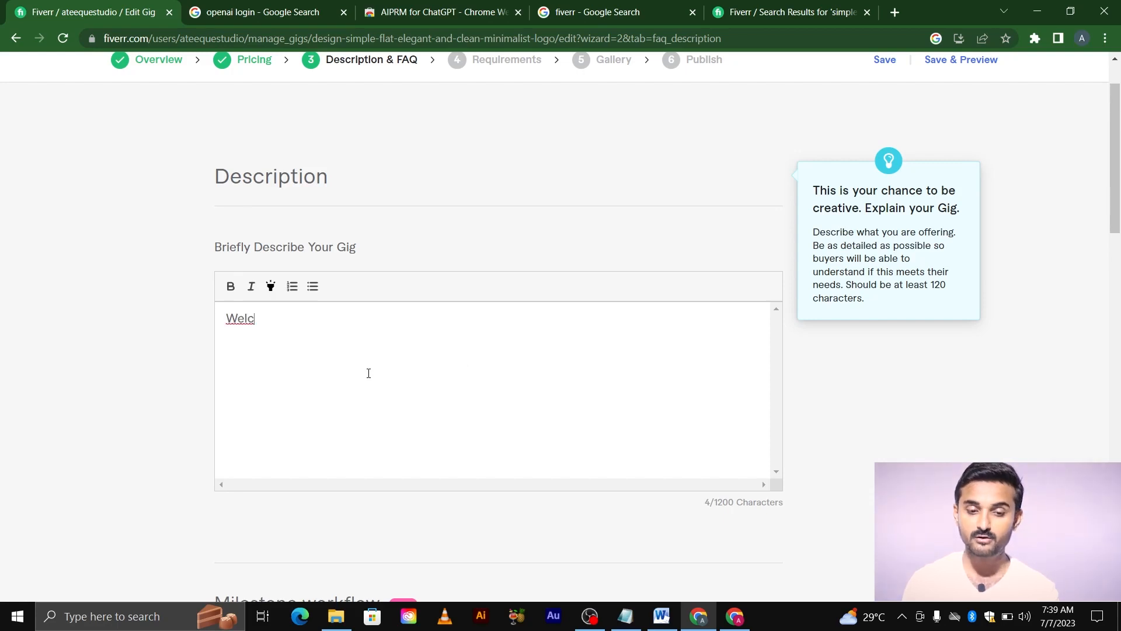
pyautogui.write('ome to my')
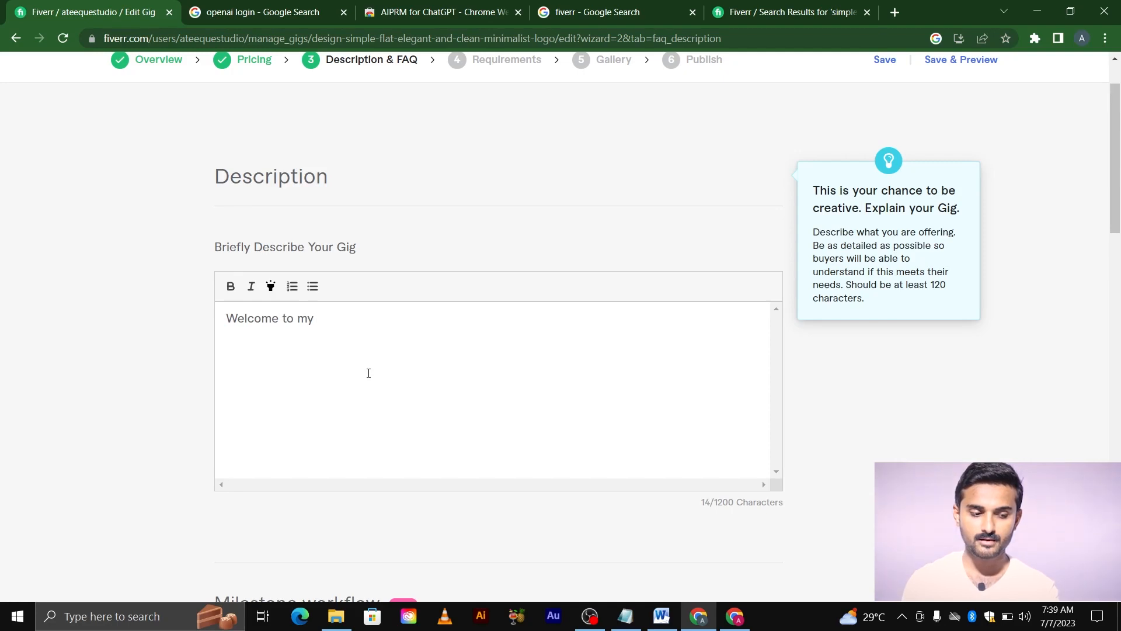
pyautogui.write(' clean, ')
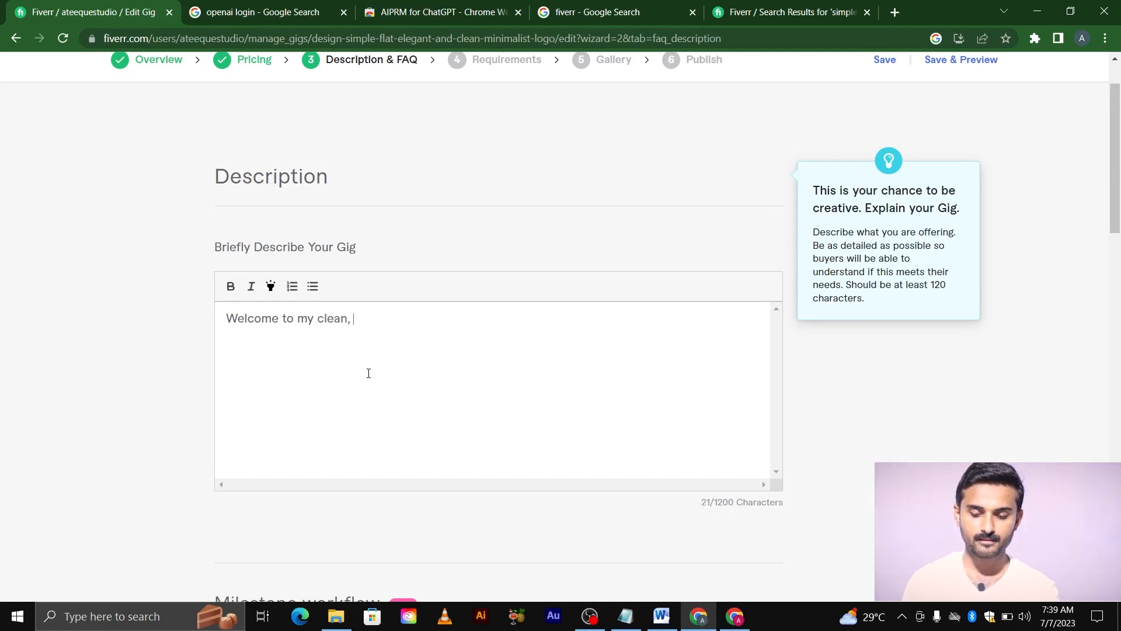
pyautogui.write('minimasli')
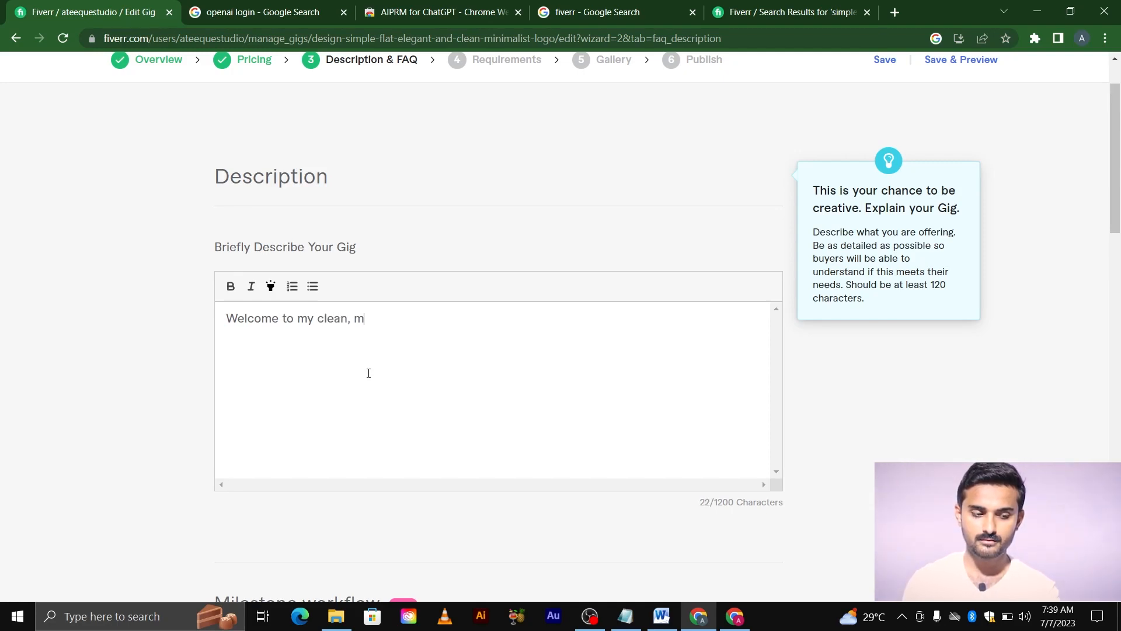
pyautogui.press('BackSpace')
pyautogui.press('BackSpace')
pyautogui.press('BackSpace')
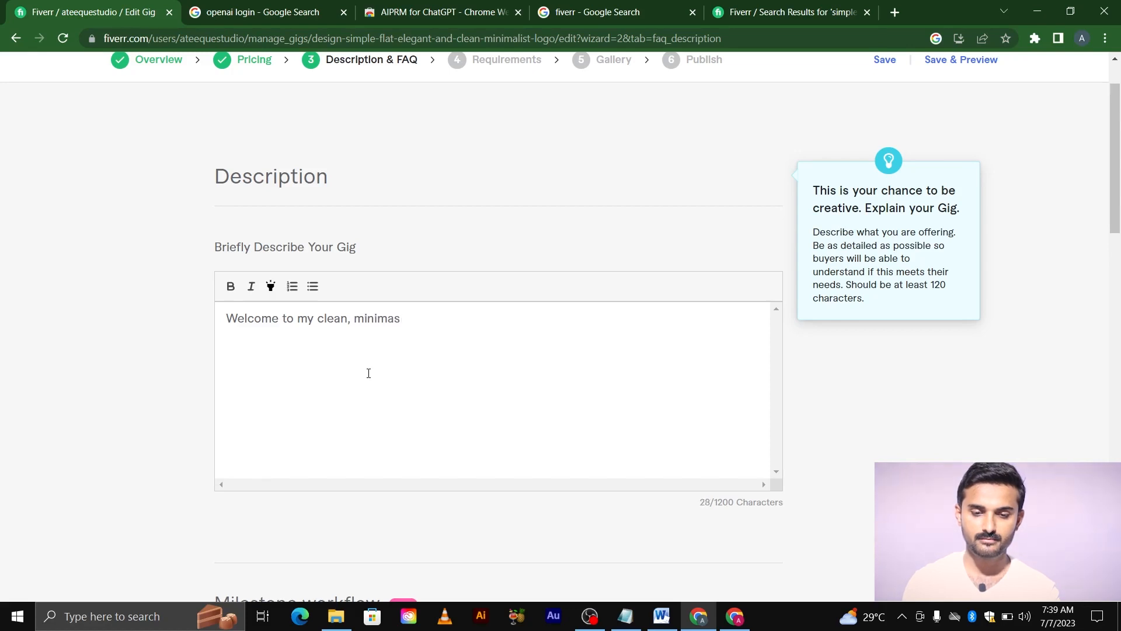
pyautogui.write('lsit')
pyautogui.press('BackSpace')
pyautogui.press('BackSpace')
pyautogui.press('BackSpace')
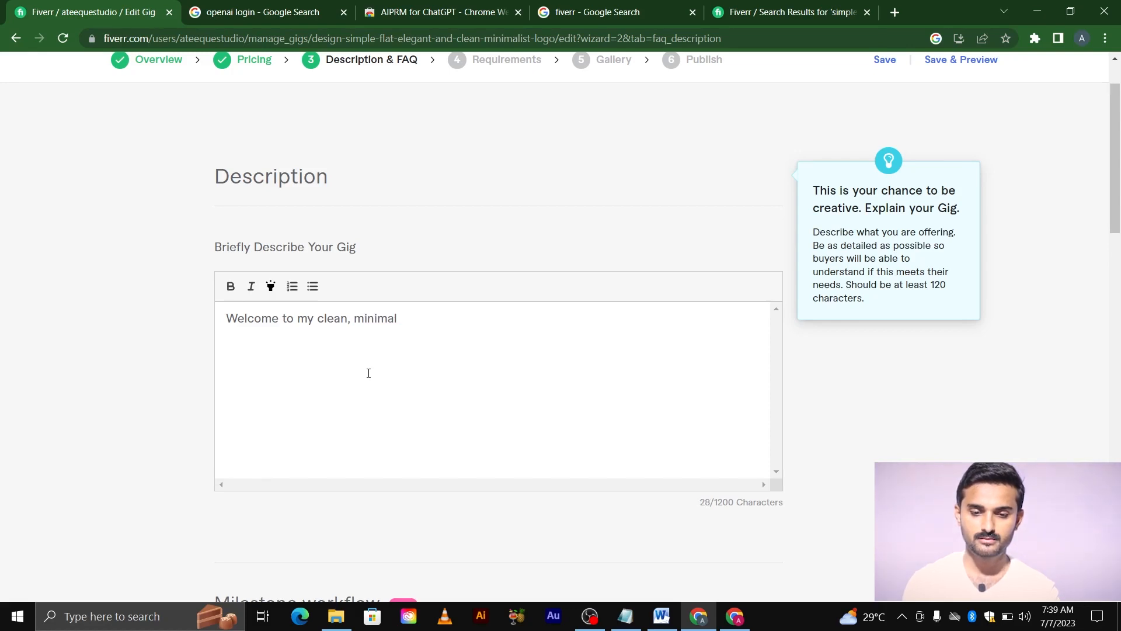
pyautogui.write('ist logo design')
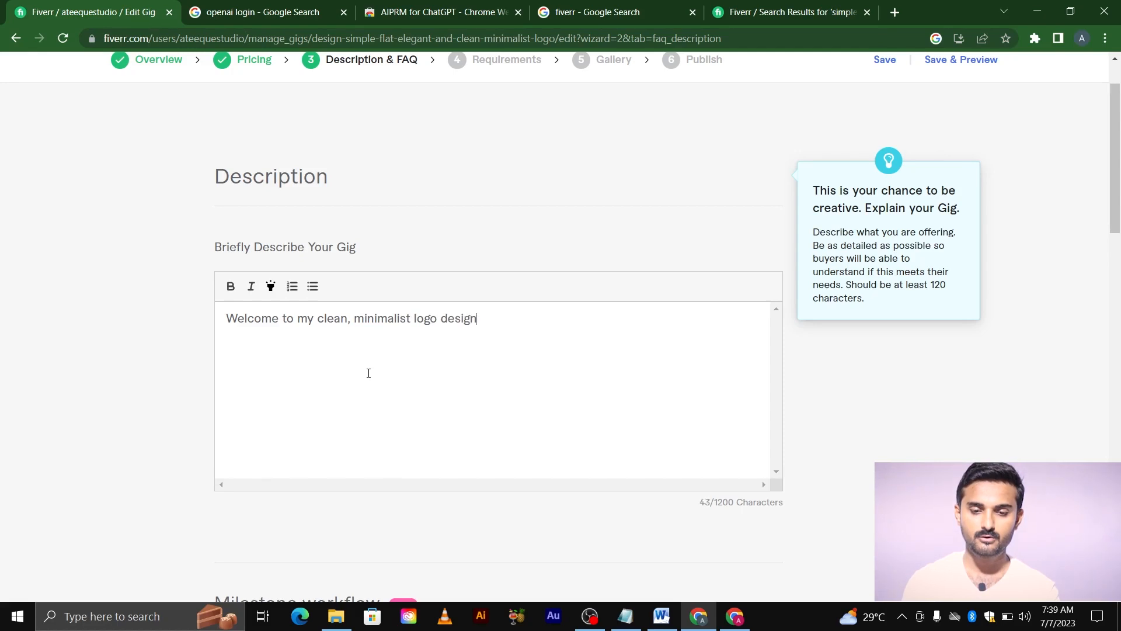
pyautogui.write(' gig page\\1')
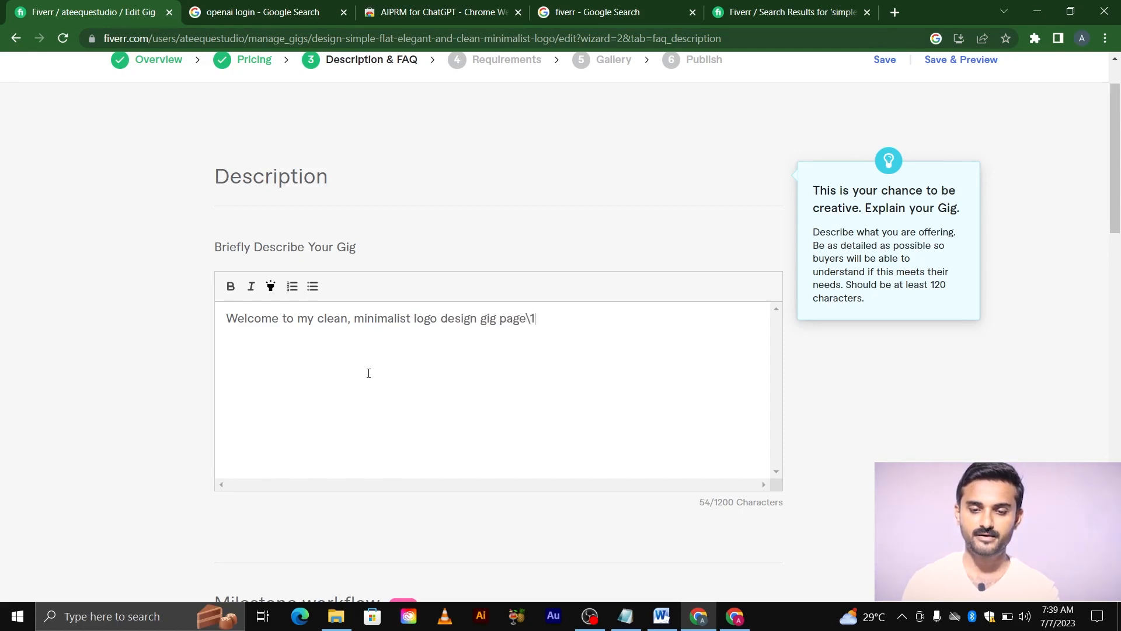
pyautogui.press('BackSpace')
pyautogui.press('BackSpace')
pyautogui.write('!!  ')
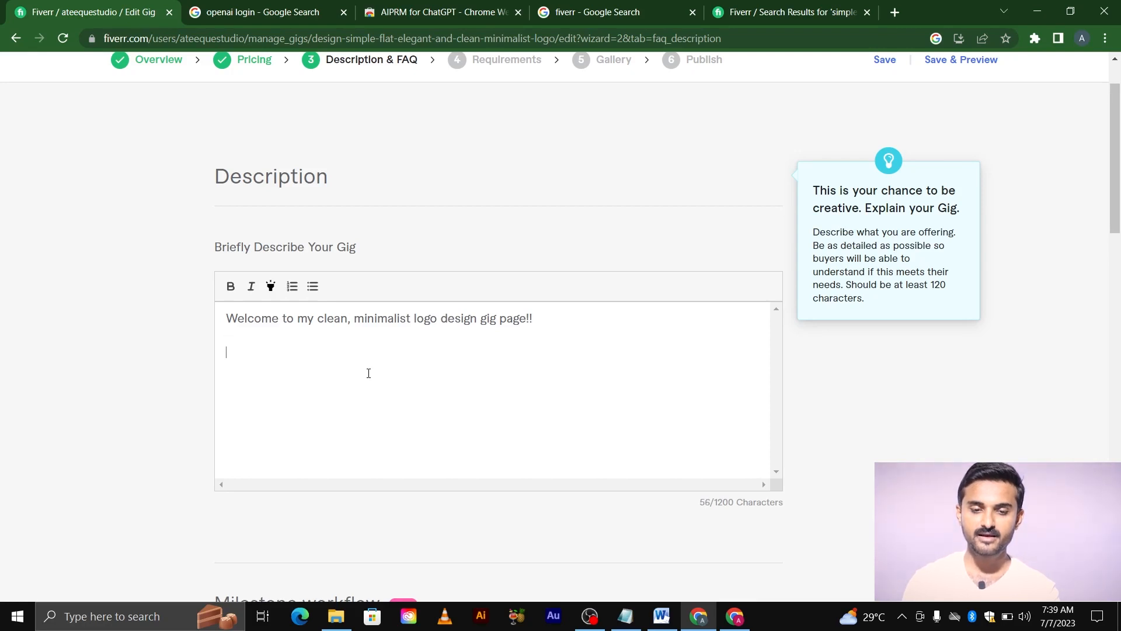
# Begin the description's second paragraph with "If you are seeking a simple, flat, elegant, and clean minimalist logo".
pyautogui.write('If you')
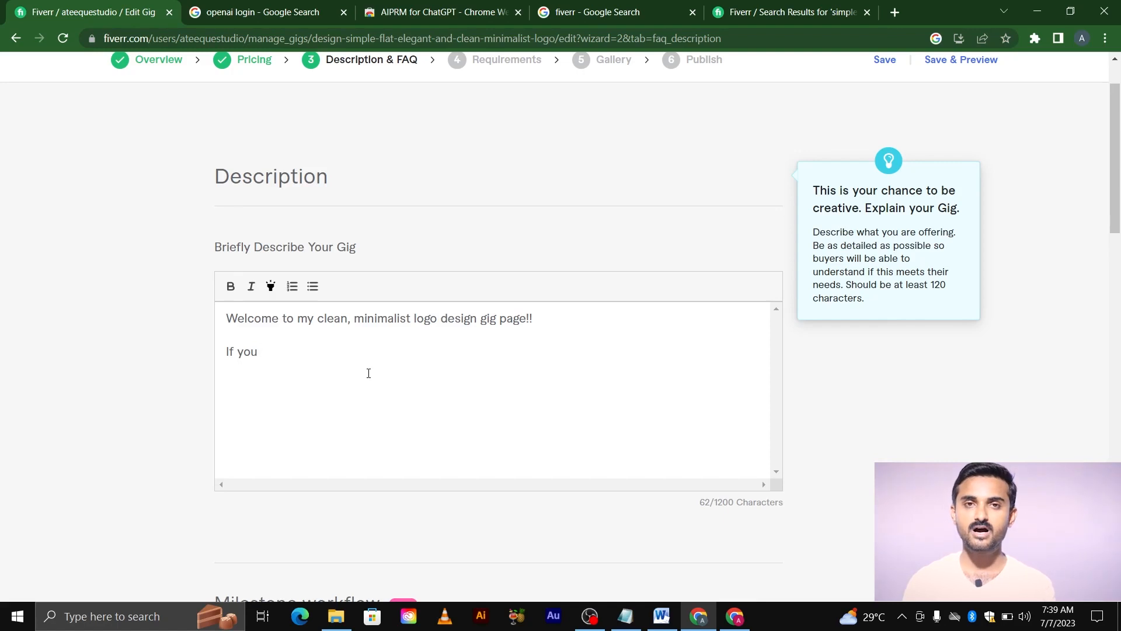
pyautogui.write('are')
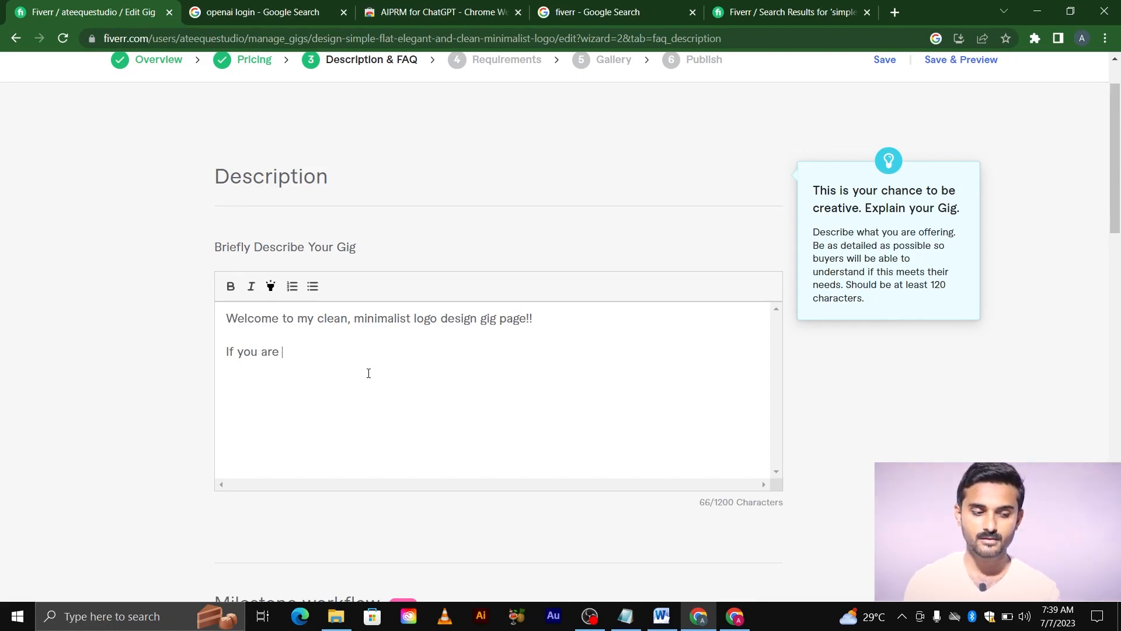
pyautogui.write(' seeking')
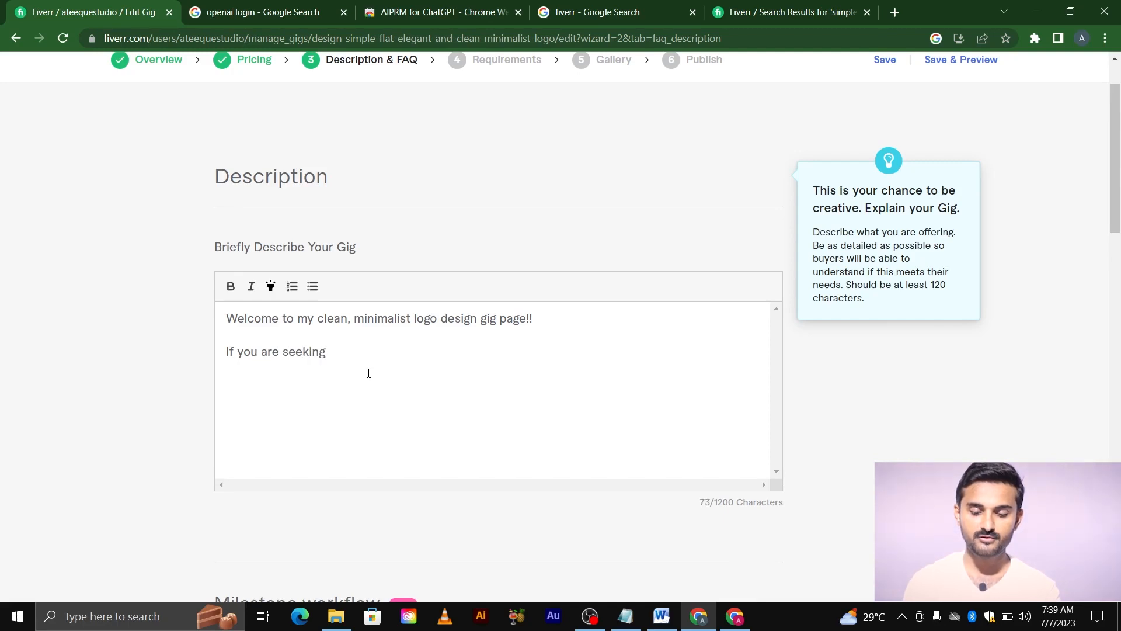
pyautogui.write(' a simple')
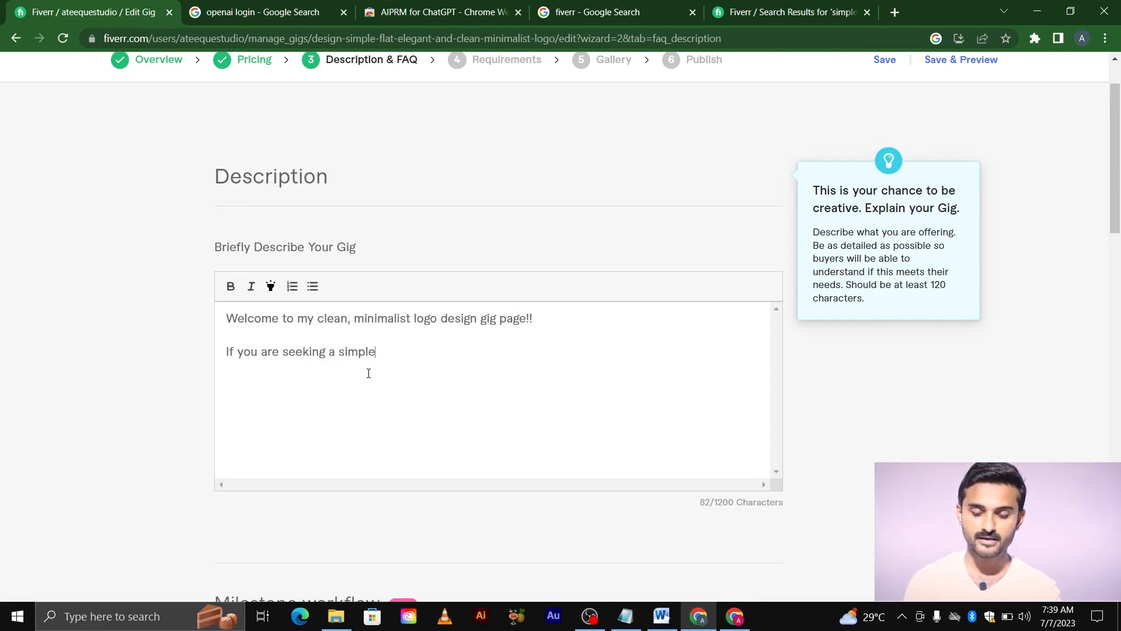
pyautogui.write(', fla')
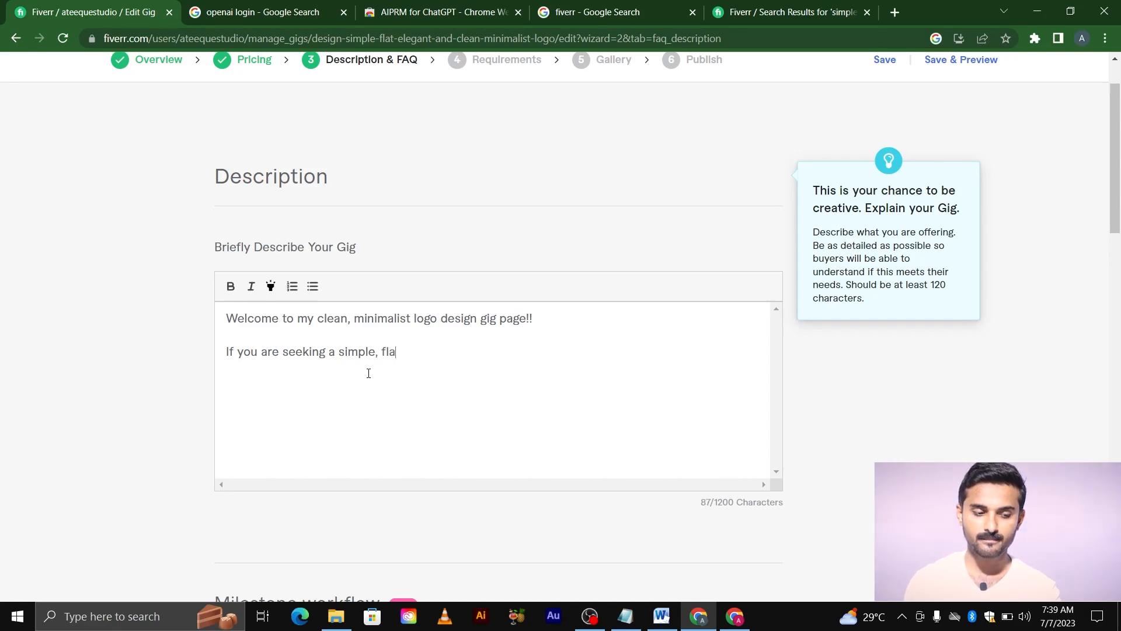
pyautogui.write('t, ')
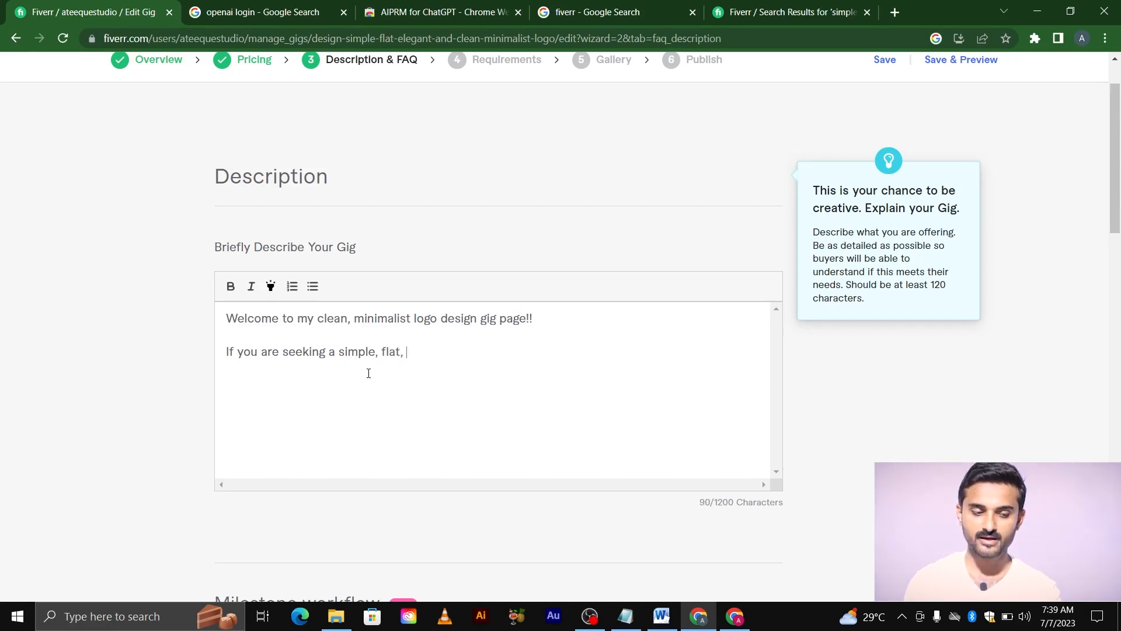
pyautogui.write('elegant')
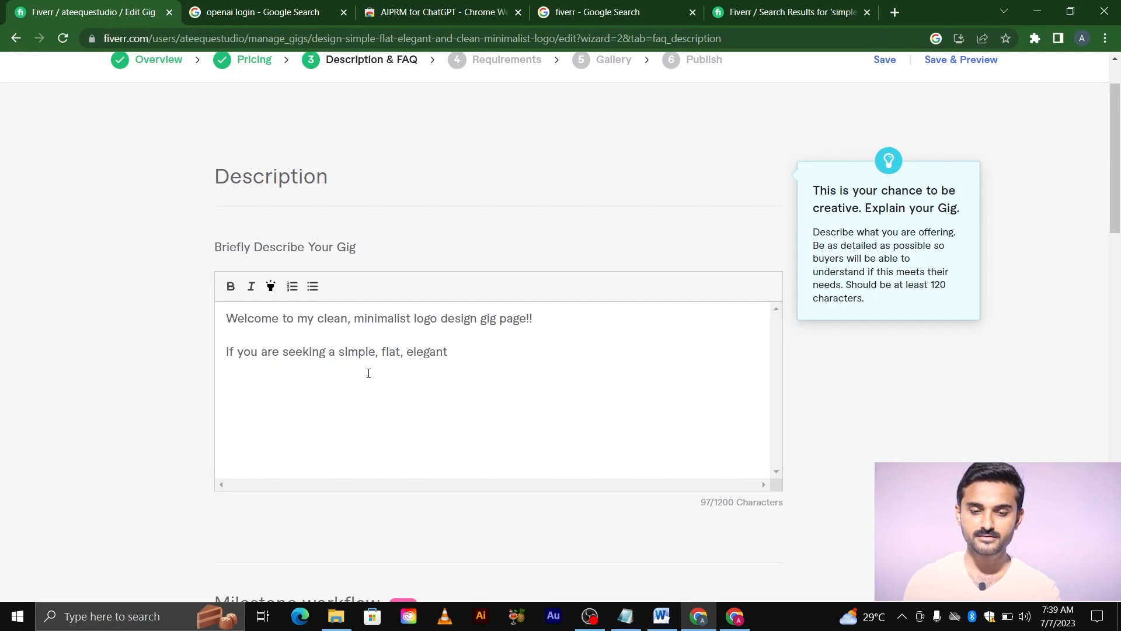
pyautogui.write(', and clea')
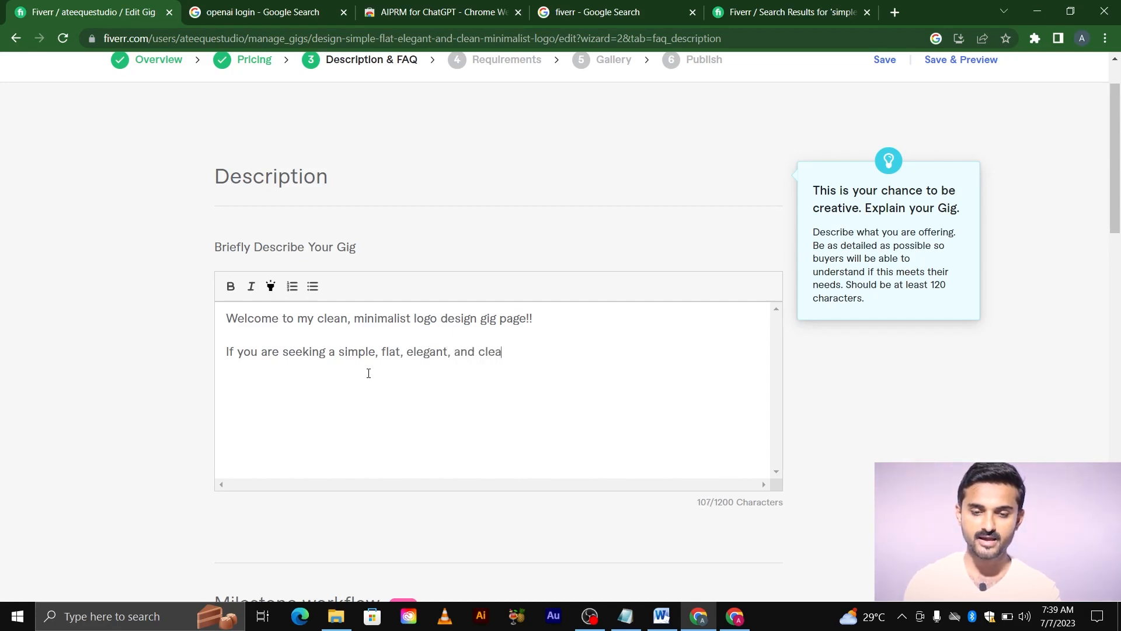
pyautogui.write('n mini')
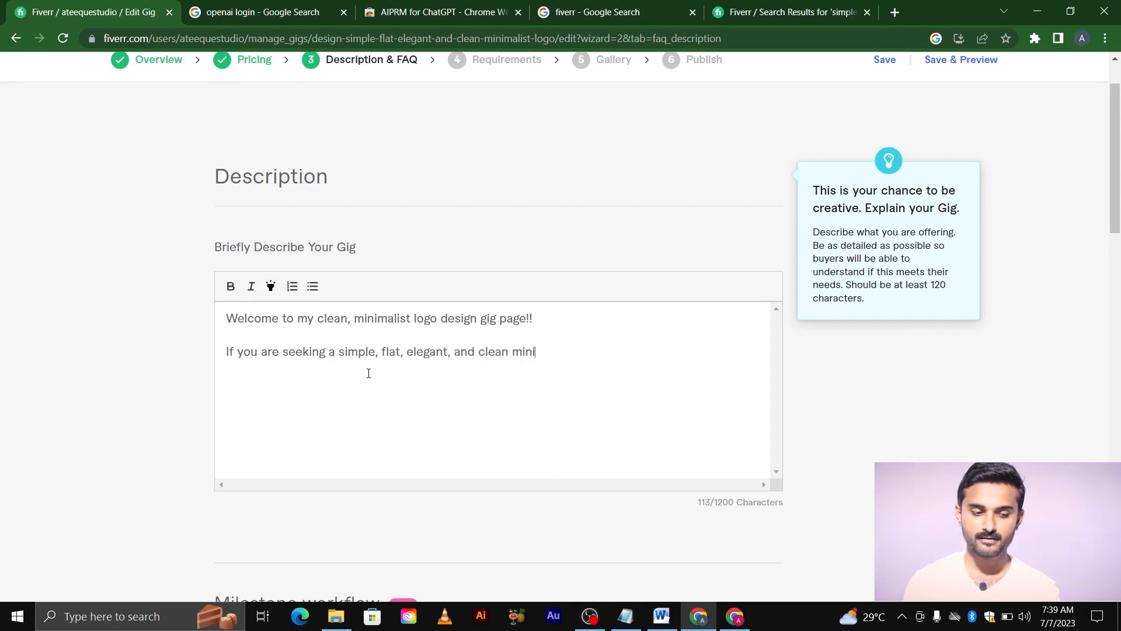
pyautogui.write('malist lgoo')
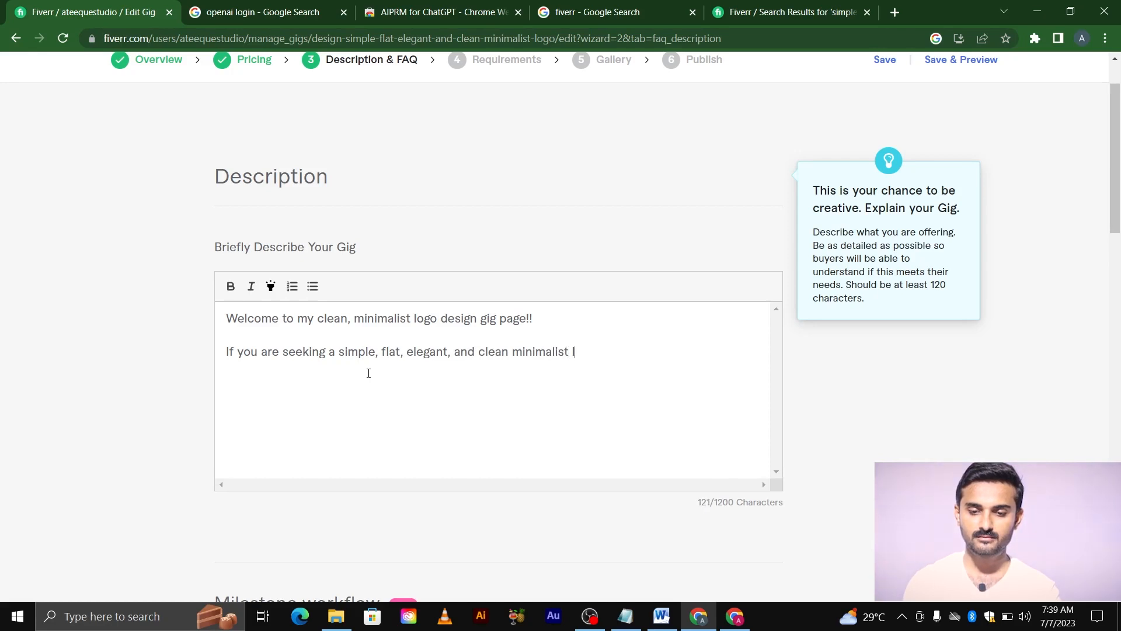
pyautogui.press('BackSpace')
pyautogui.press('BackSpace')
pyautogui.press('BackSpace')
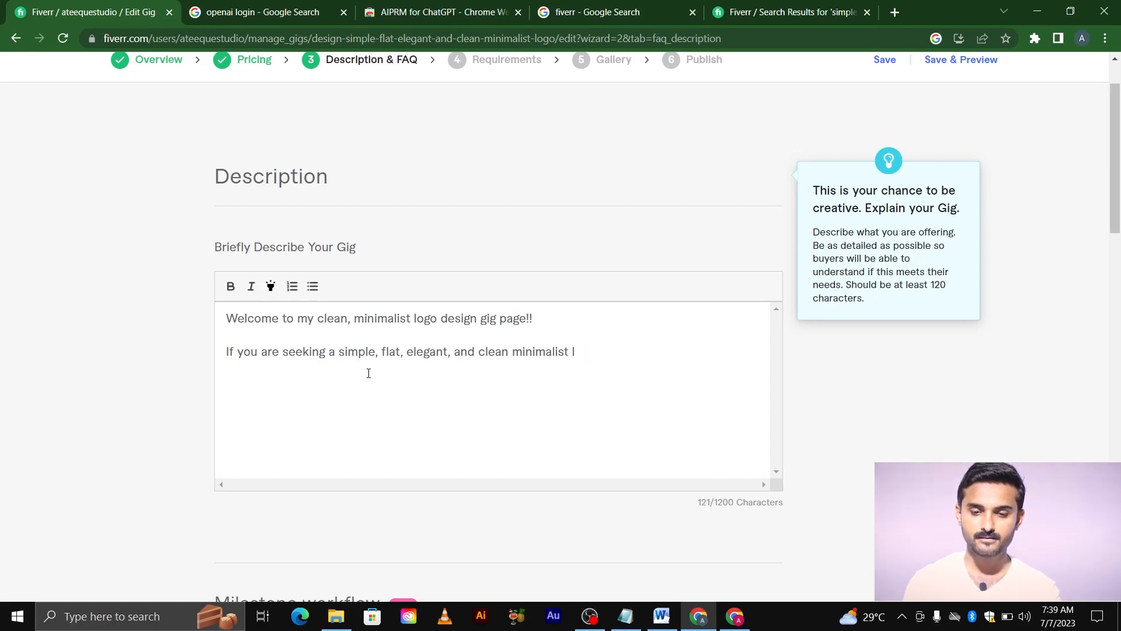
pyautogui.write('ogo')
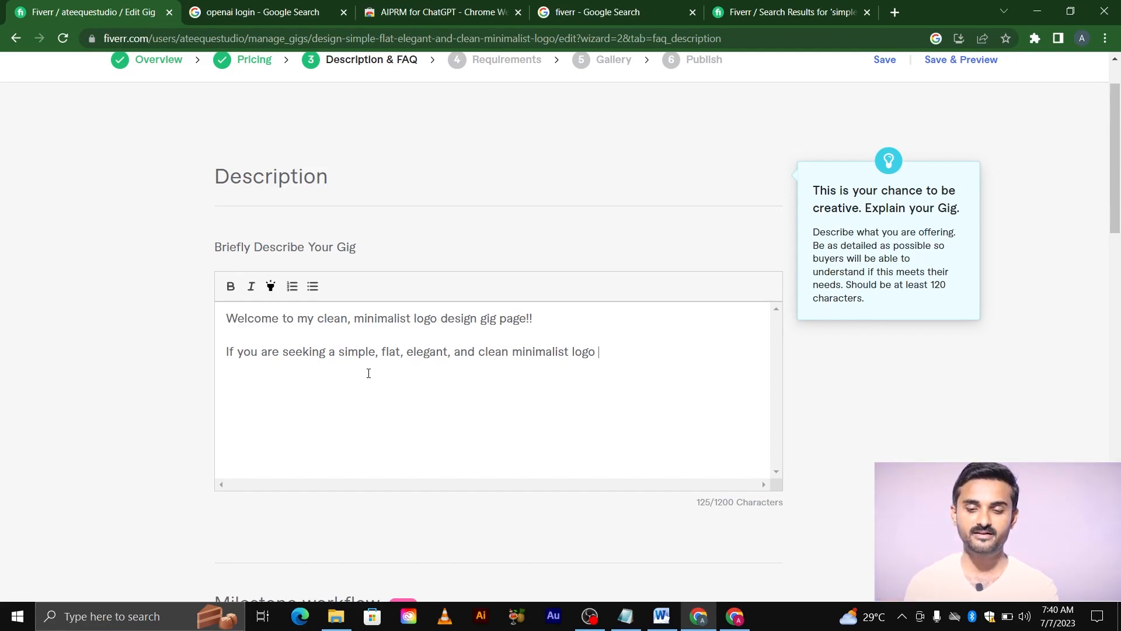
# Continue the second paragraph's sentence with "that will make a lasting impression".
pyautogui.write('tat')
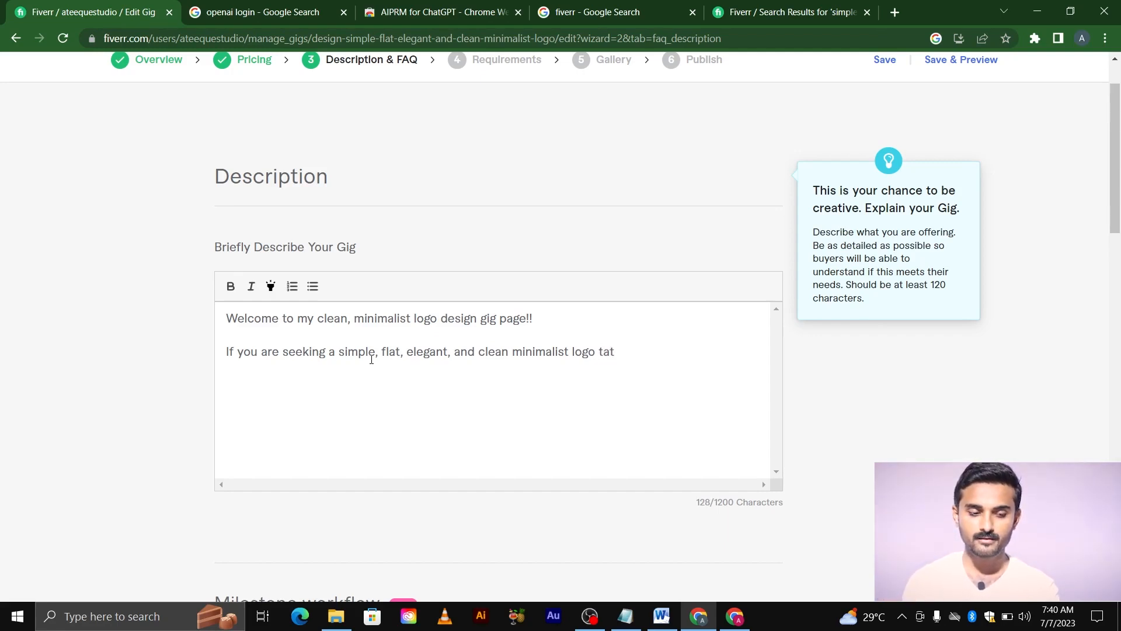
pyautogui.press('BackSpace')
pyautogui.press('BackSpace')
pyautogui.press('BackSpace')
pyautogui.write('ha')
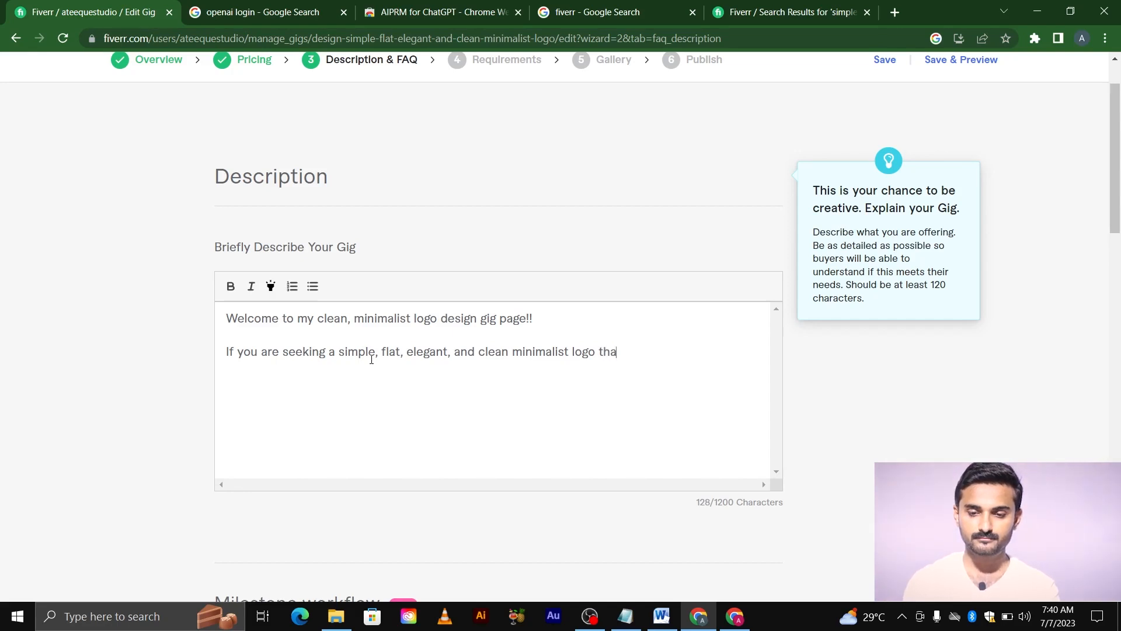
pyautogui.write('t will make')
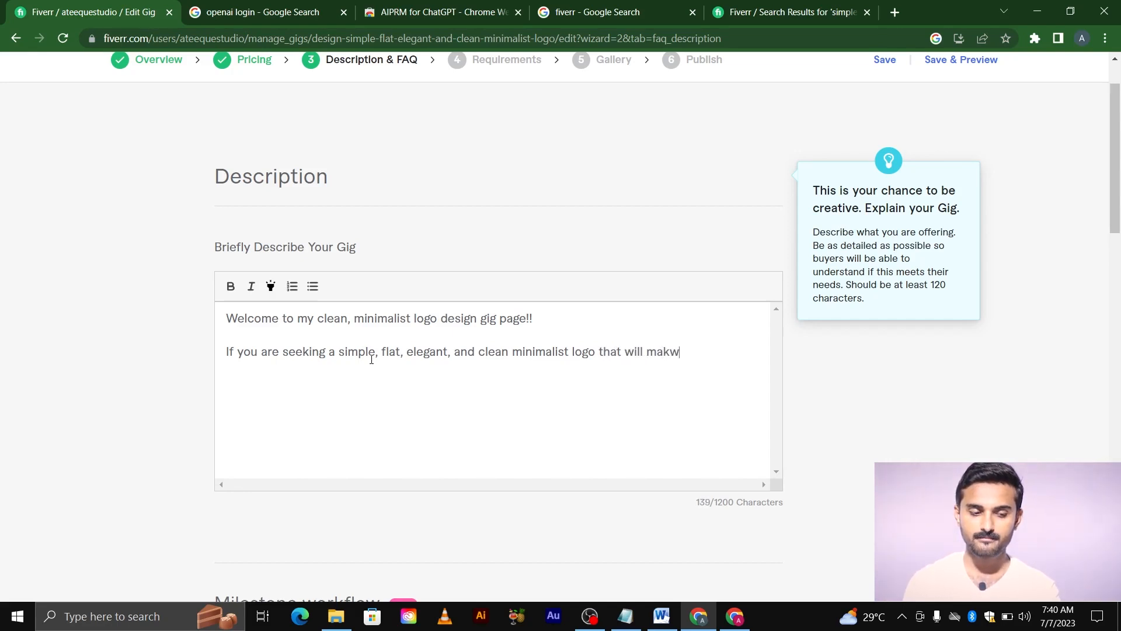
pyautogui.press('BackSpace')
pyautogui.write('e a b')
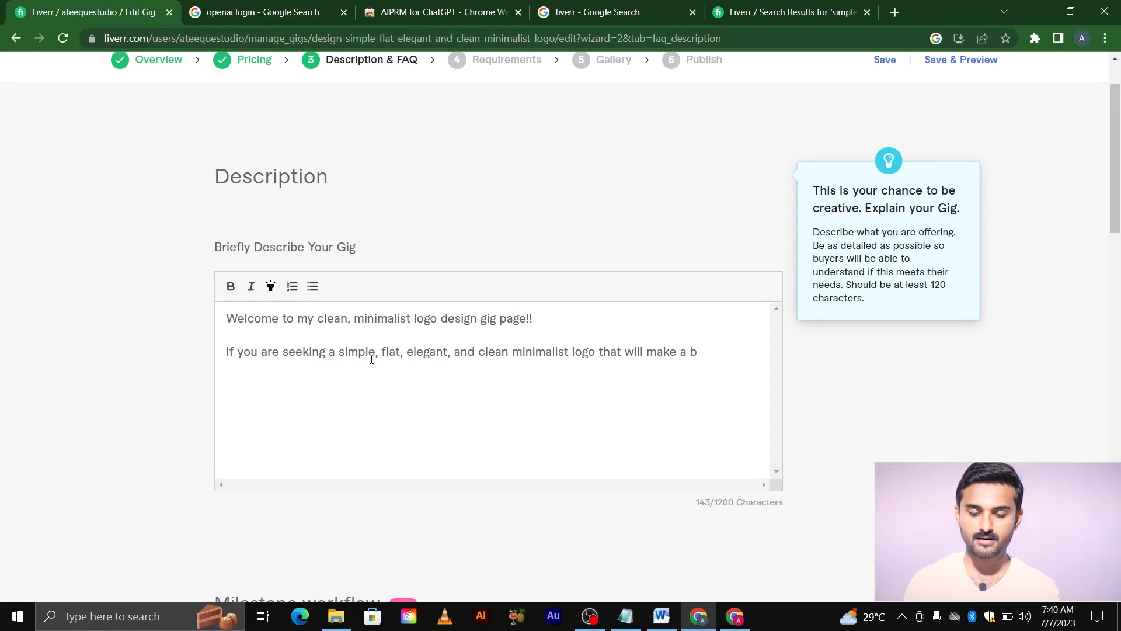
pyautogui.press('BackSpace')
pyautogui.write('l')
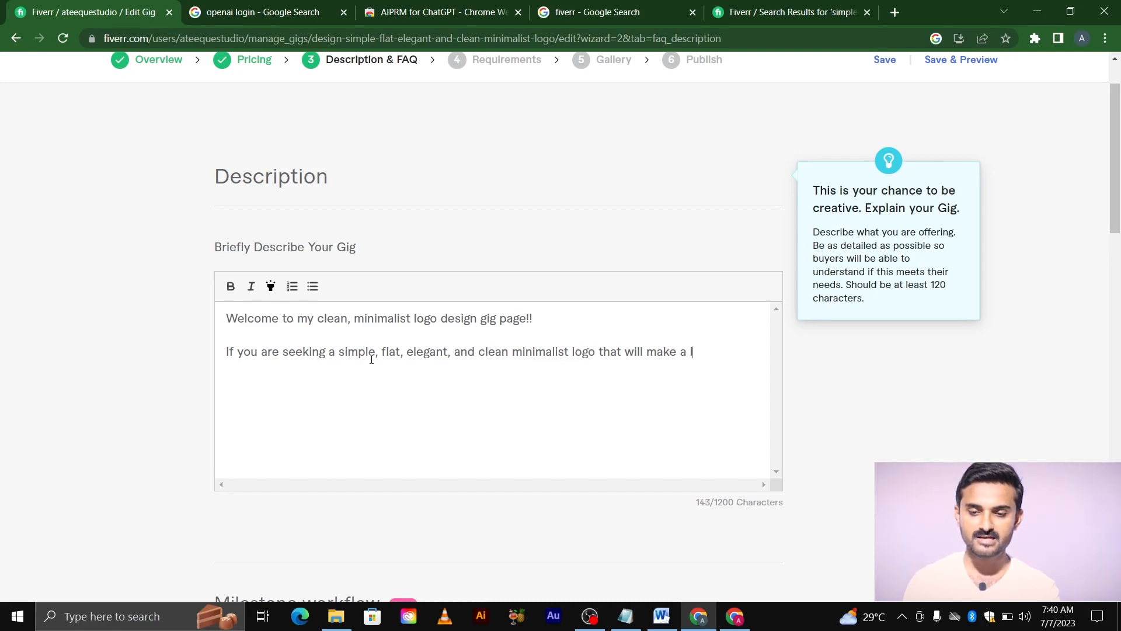
pyautogui.write('asting impre')
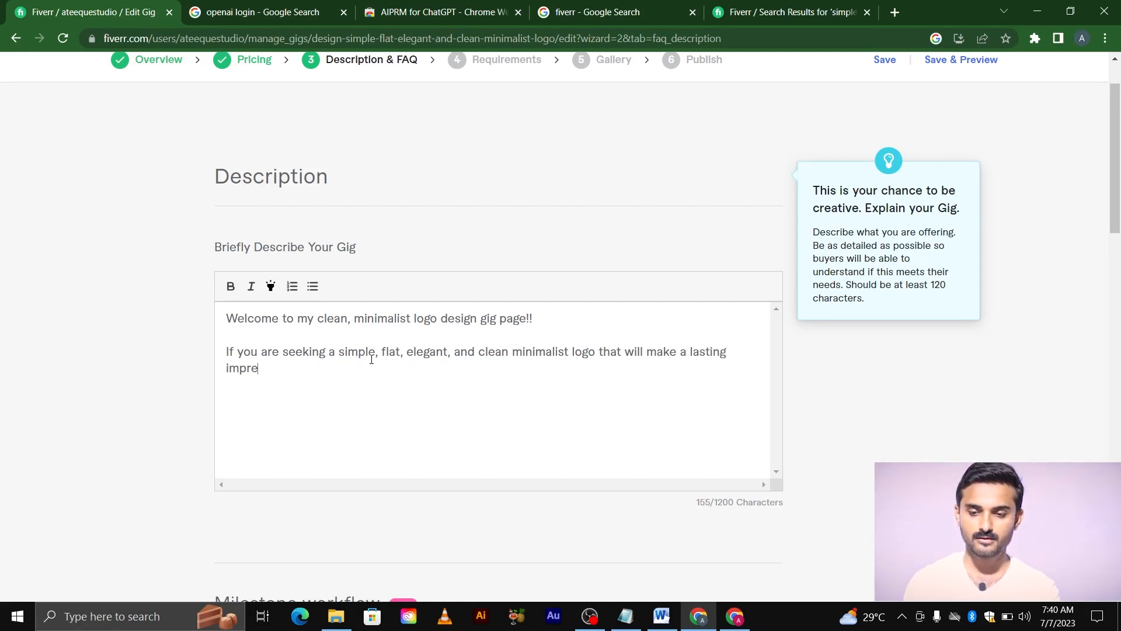
pyautogui.write('ssion')
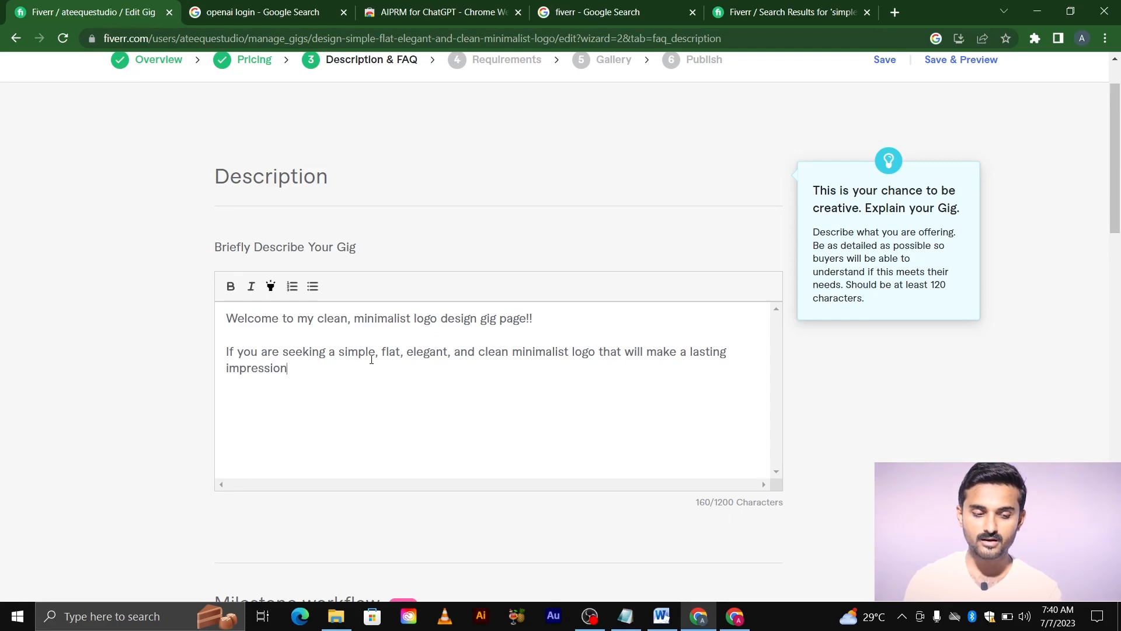
# Complete the second paragraph with ", you have come to the right place!!" followed by a blank line.
pyautogui.write(', yo')
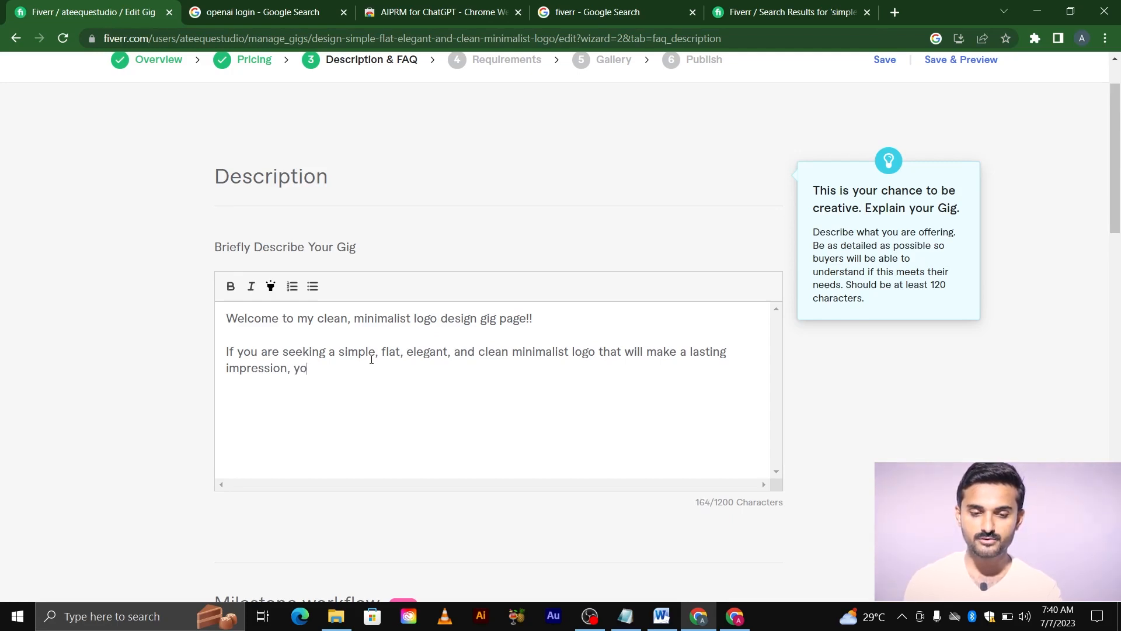
pyautogui.write('u ')
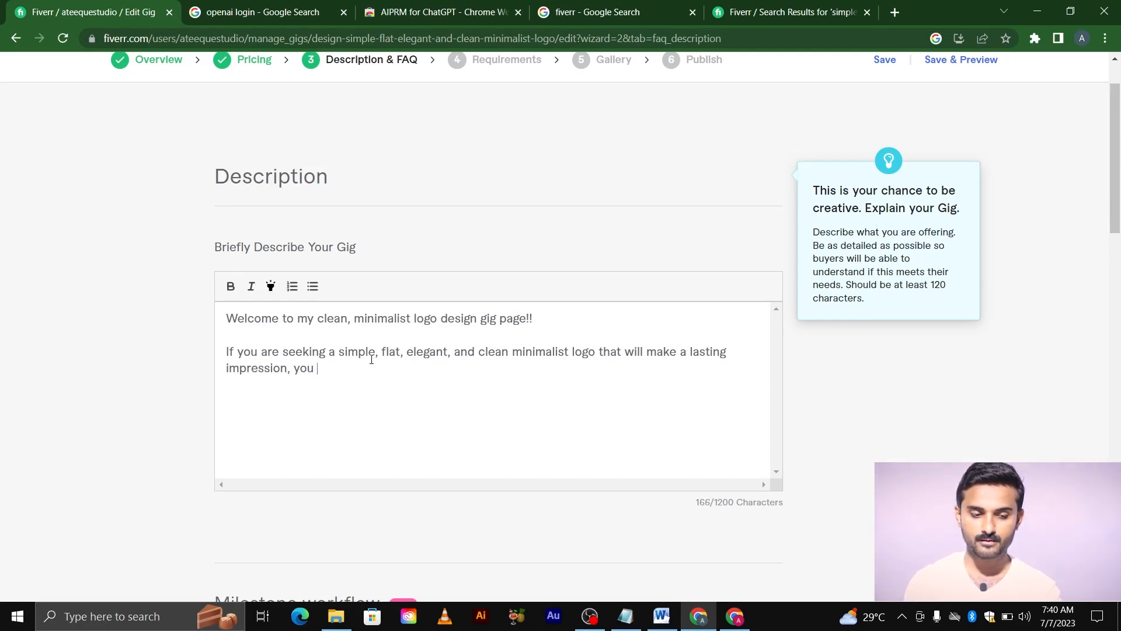
pyautogui.write('have come to ')
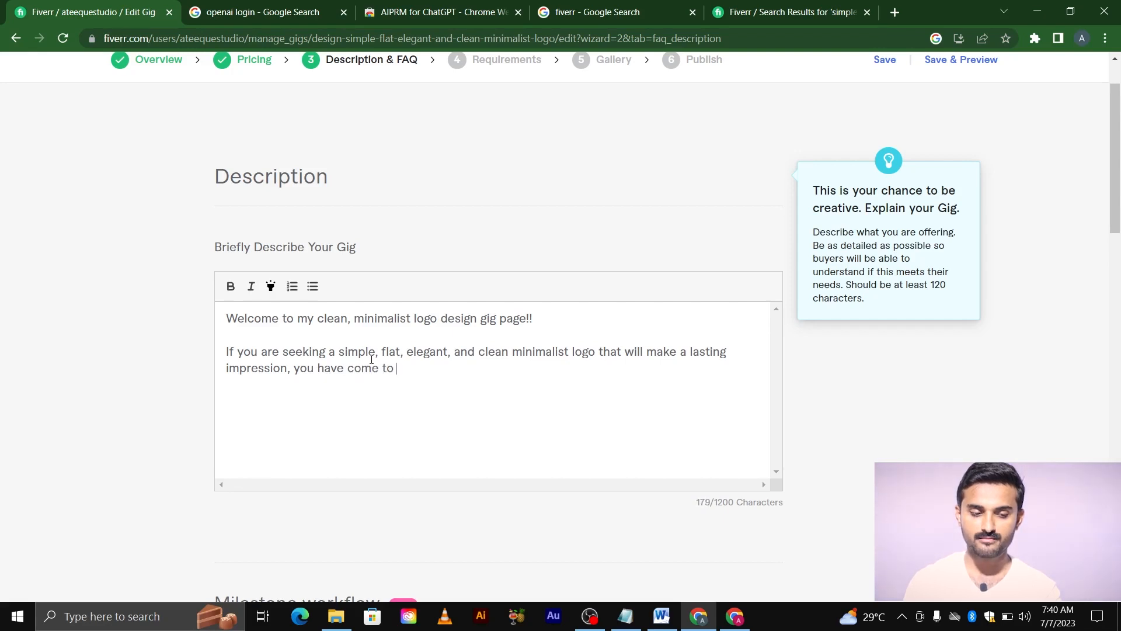
pyautogui.write('the rifh')
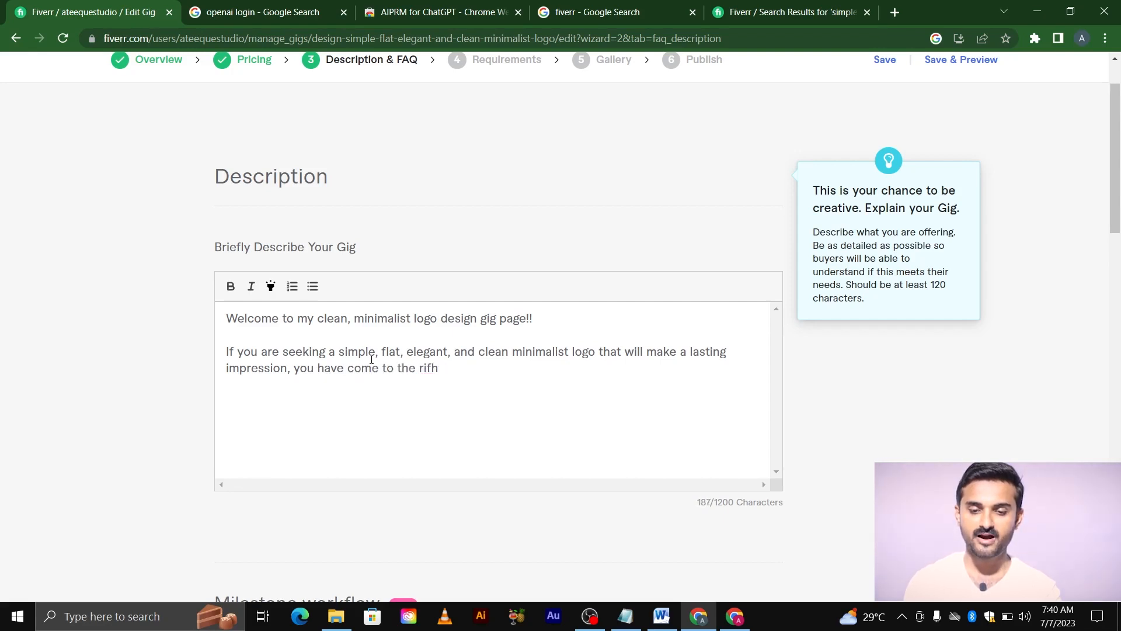
pyautogui.press('BackSpace')
pyautogui.press('BackSpace')
pyautogui.write('ght place')
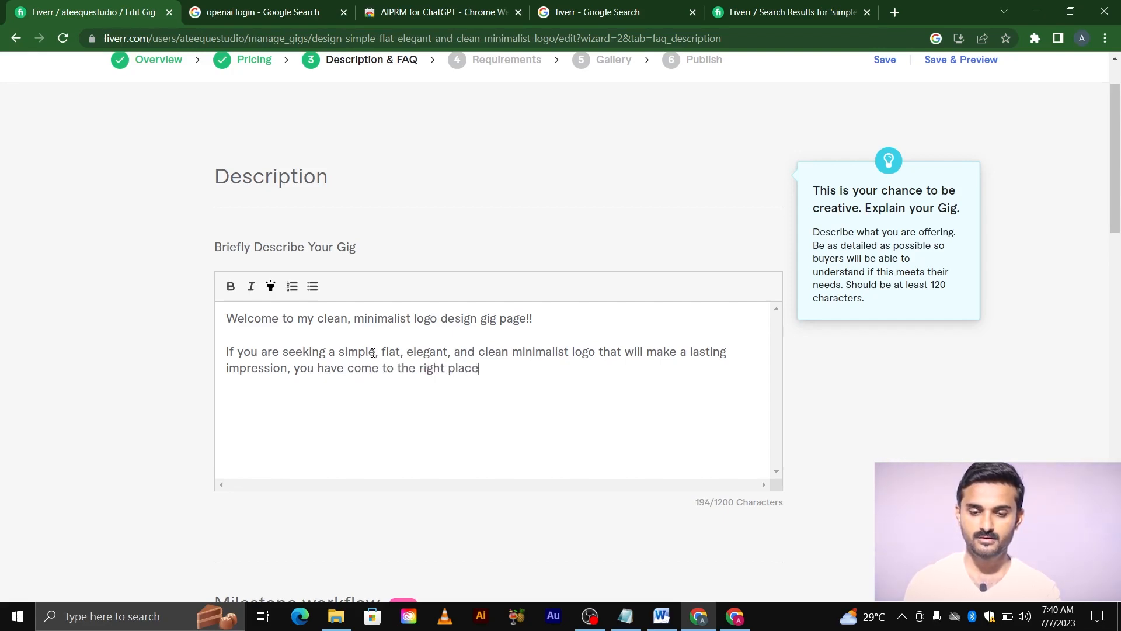
pyautogui.write('!!')
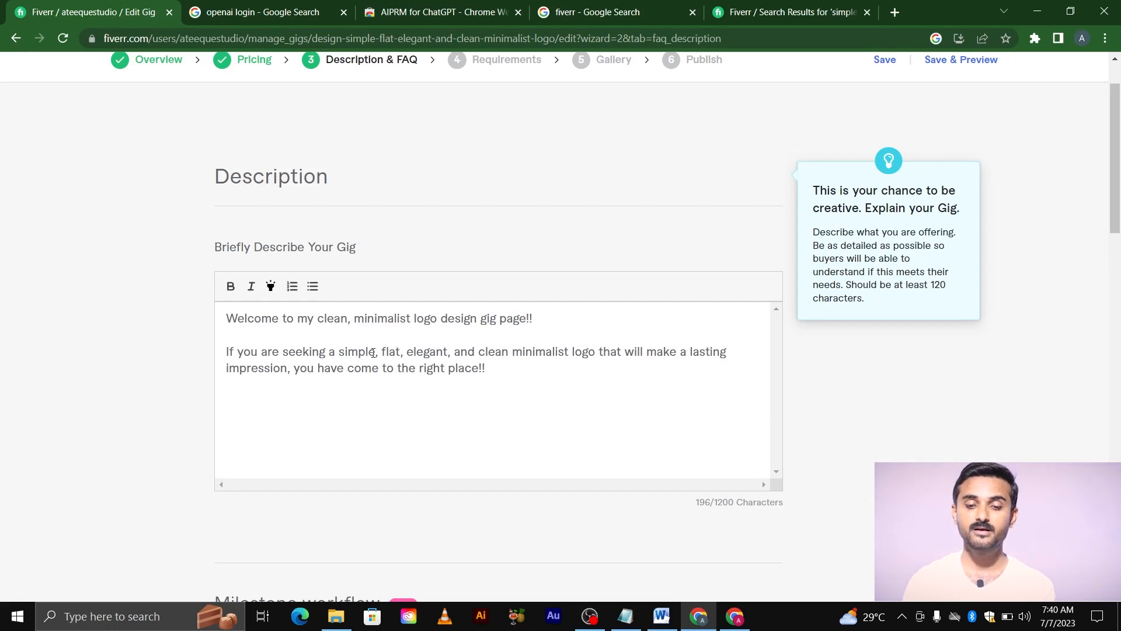
pyautogui.press('Return')
pyautogui.press('Return')
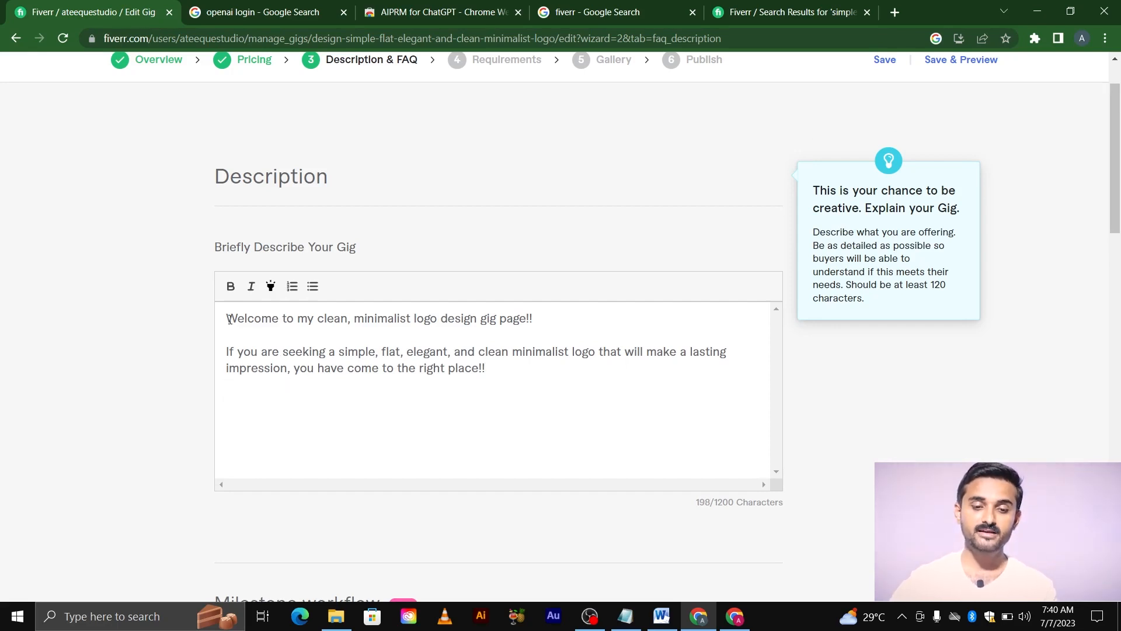
pyautogui.moveTo(229, 318); pyautogui.dragTo(504, 331)
pyautogui.moveTo(501, 383); pyautogui.dragTo(224, 358)
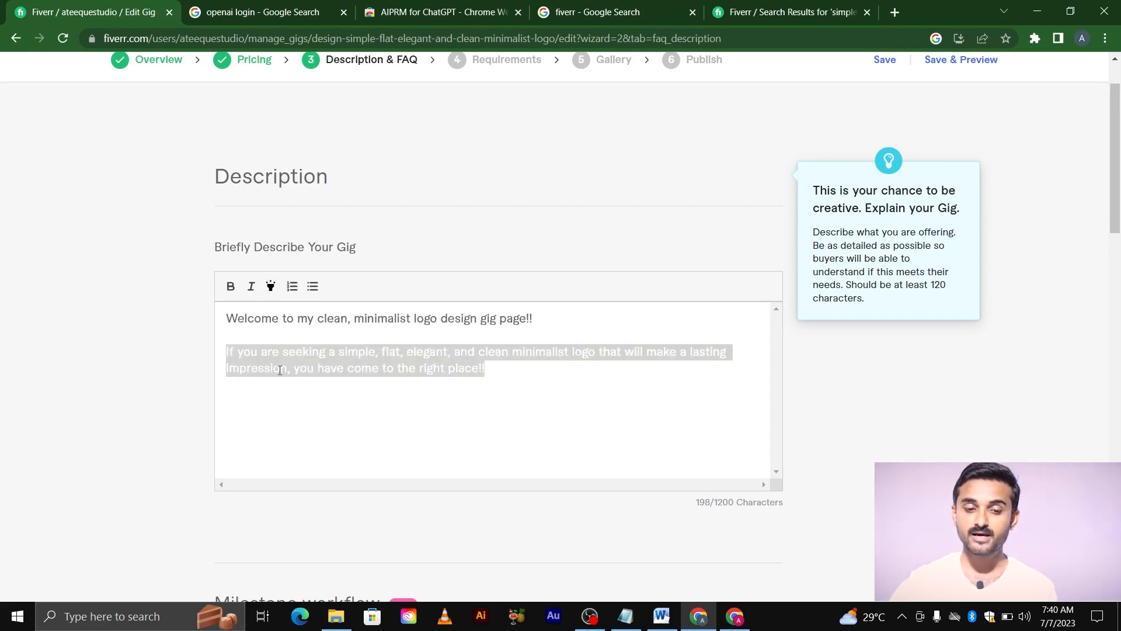
pyautogui.click(441, 392)
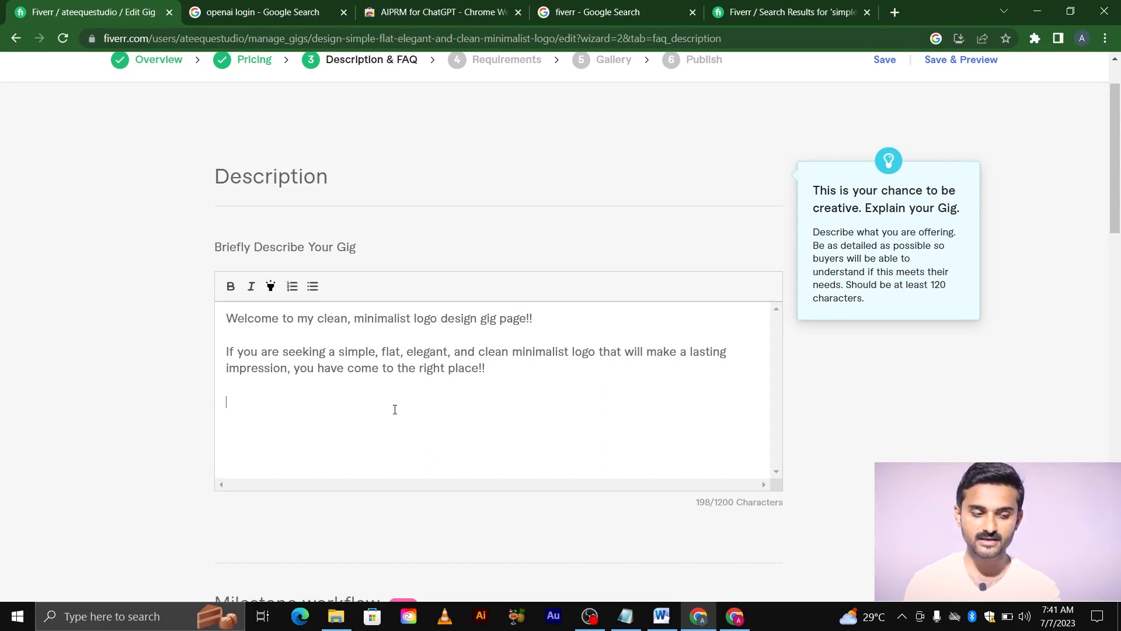
# Begin the description's third paragraph with "I am", the seller's full name, and ", a seasoned".
pyautogui.write('ight place!!  ')
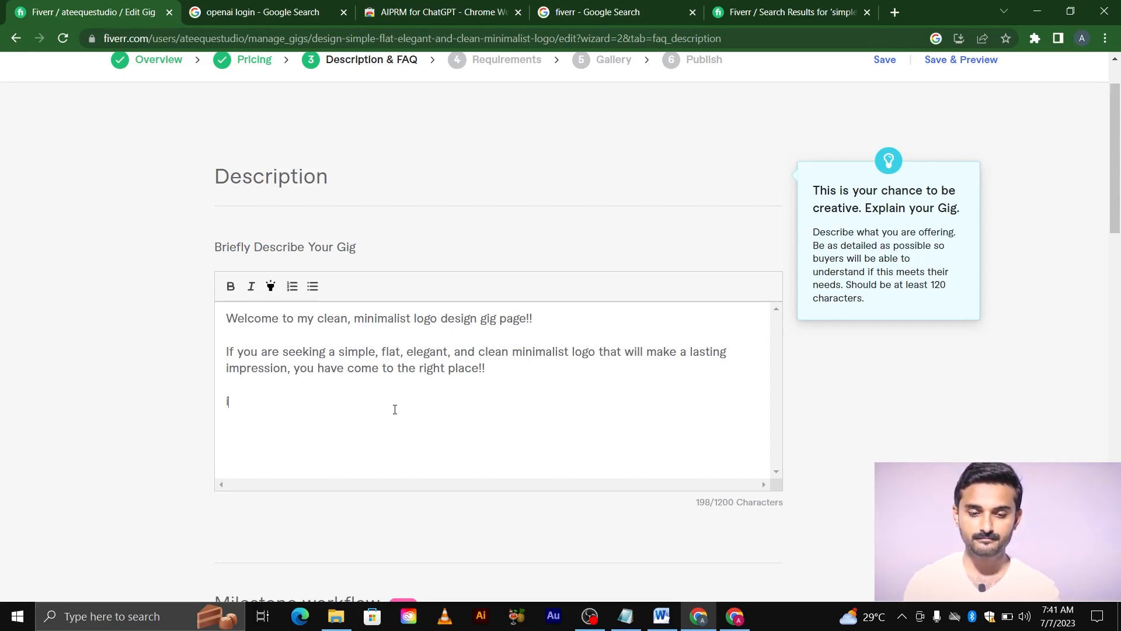
pyautogui.write('I am ')
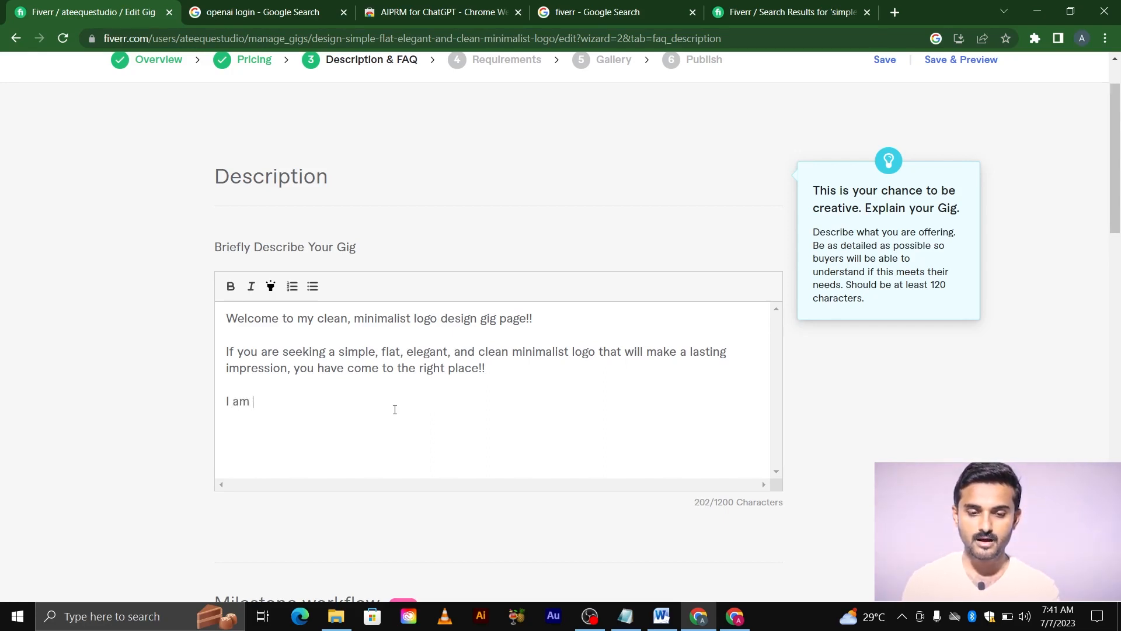
pyautogui.write('Ateeque A')
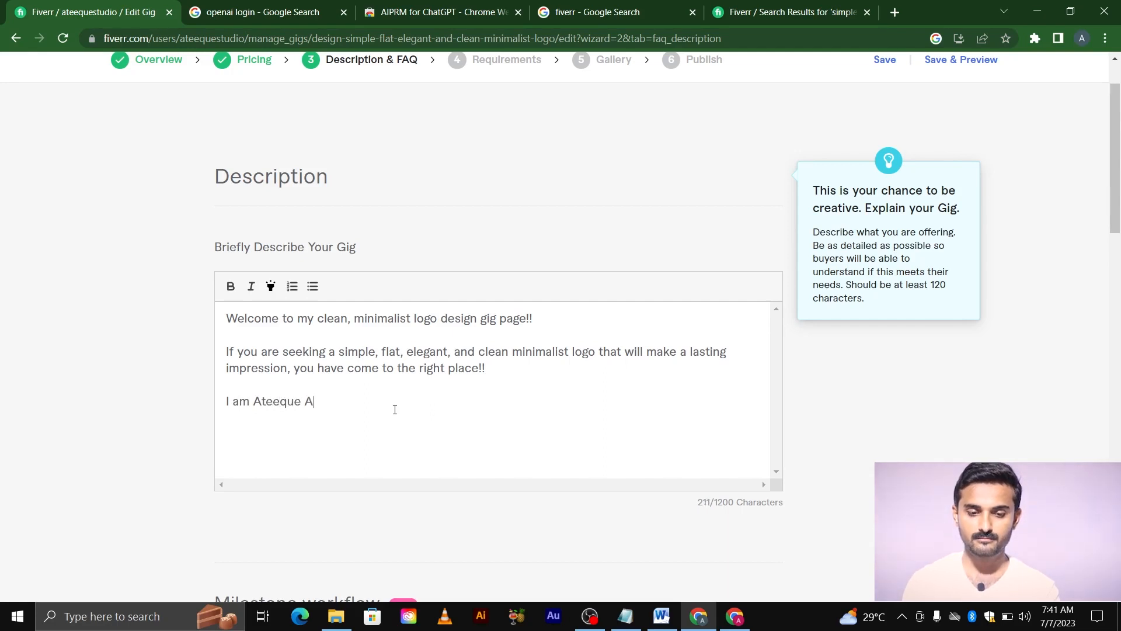
pyautogui.write('hmed')
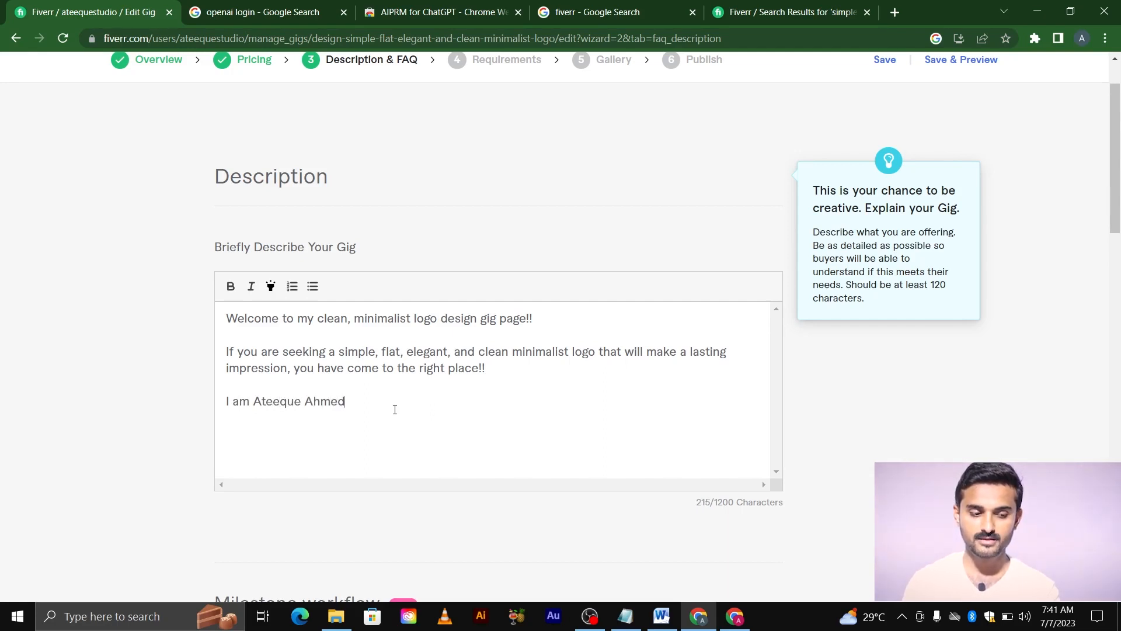
pyautogui.write(', a se')
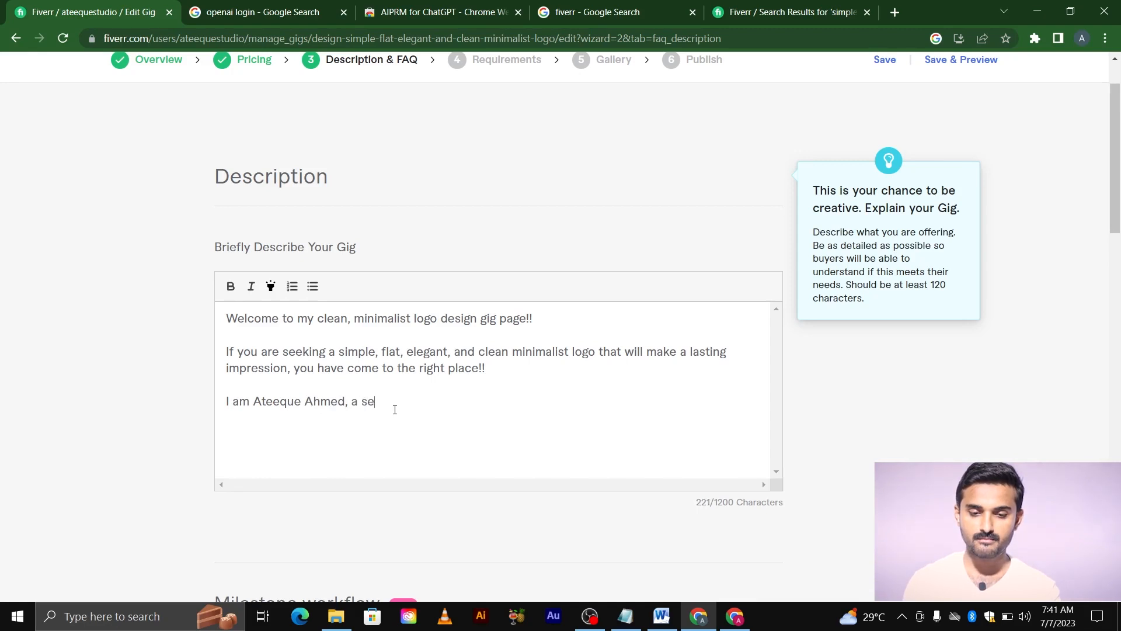
pyautogui.write('asoned gra')
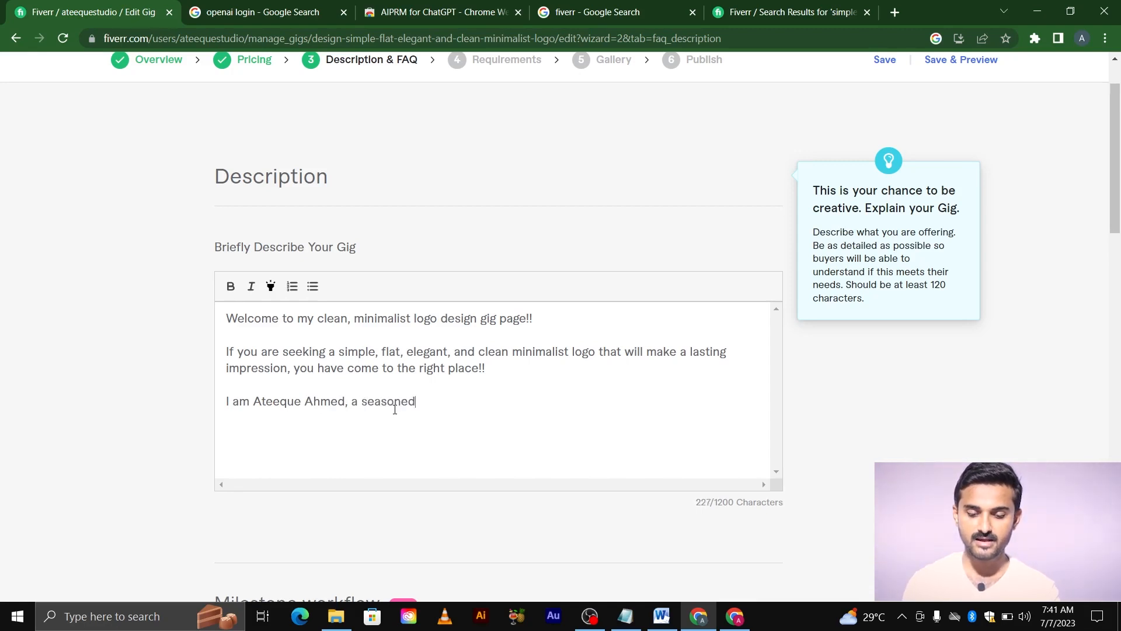
pyautogui.press('BackSpace')
pyautogui.press('BackSpace')
pyautogui.press('BackSpace')
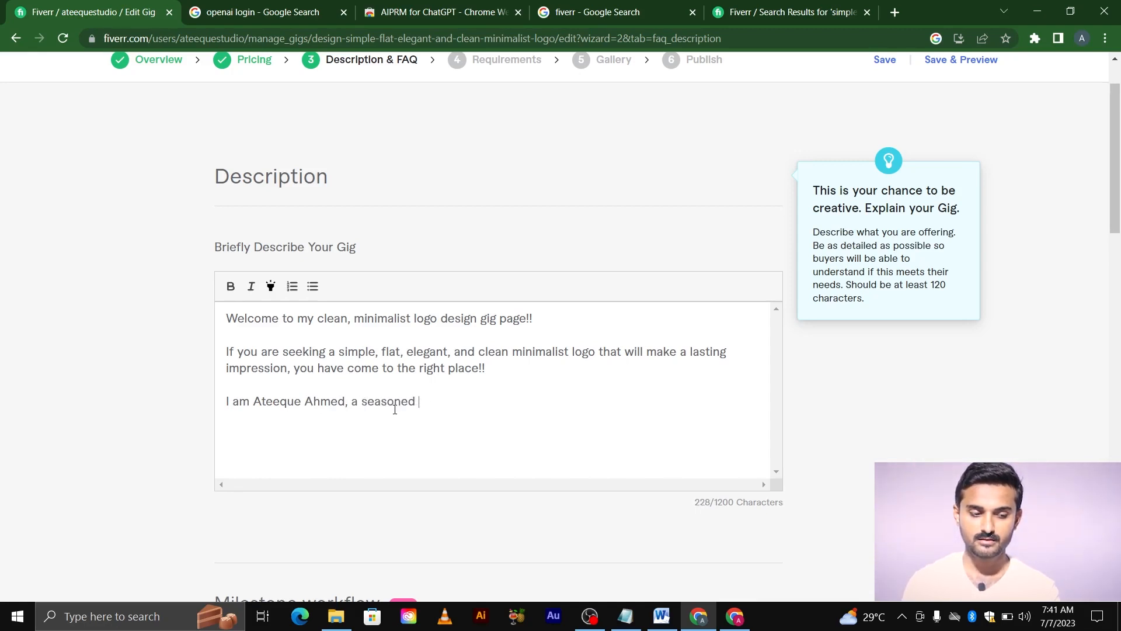
# Continue the third paragraph's introduction with "professional logo designer who".
pyautogui.write('profession')
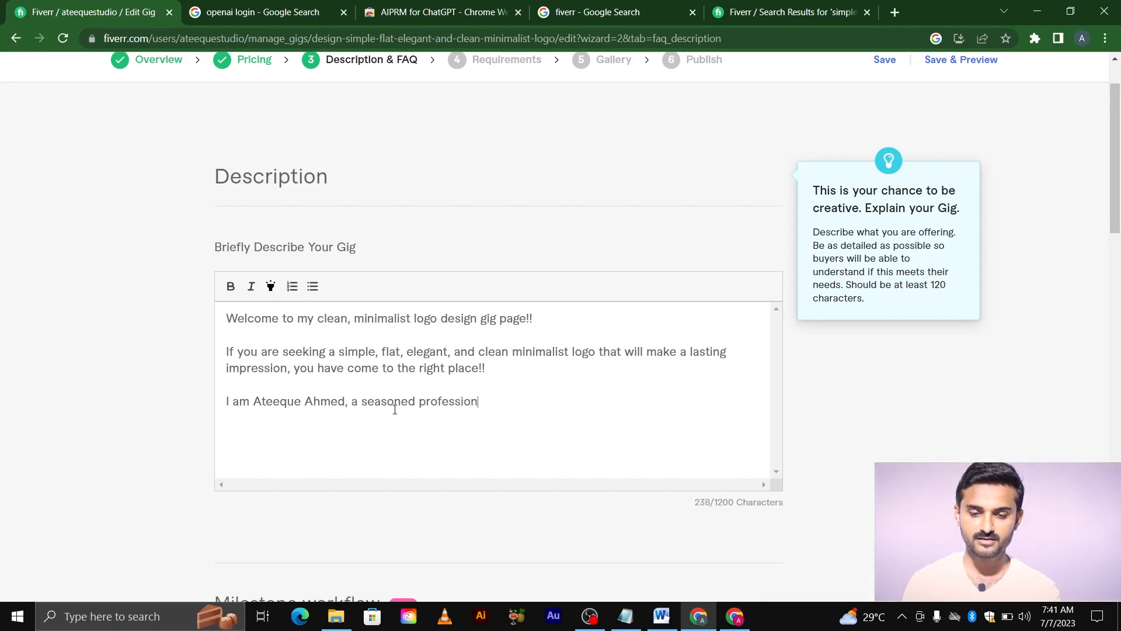
pyautogui.write('al lgoo')
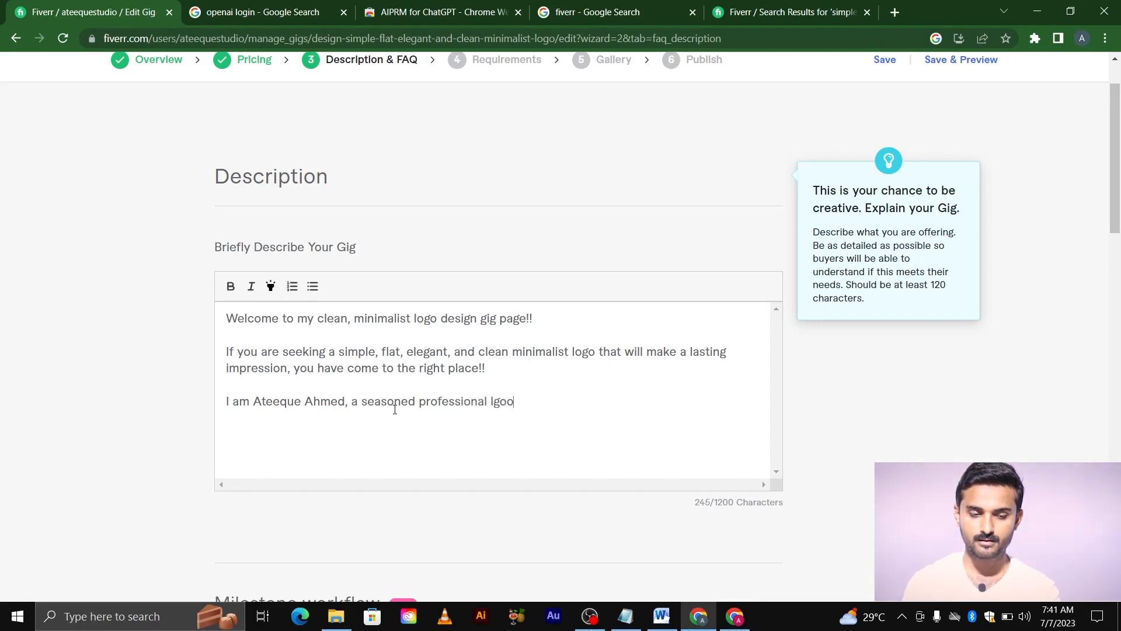
pyautogui.press('BackSpace')
pyautogui.press('BackSpace')
pyautogui.press('BackSpace')
pyautogui.write('ogo designe')
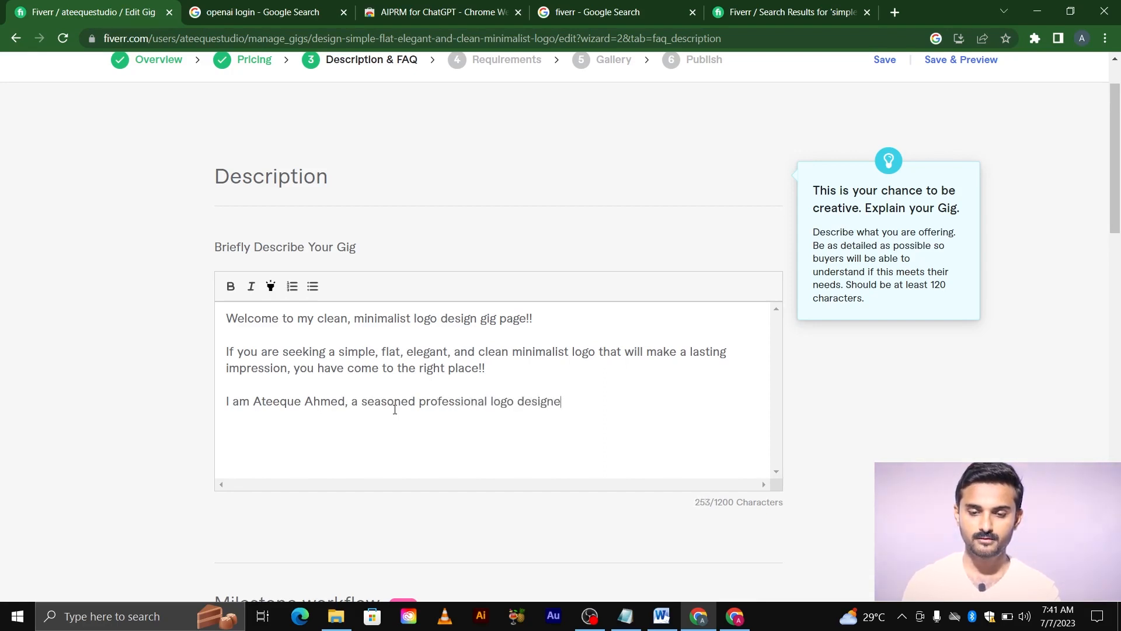
pyautogui.write('r who ')
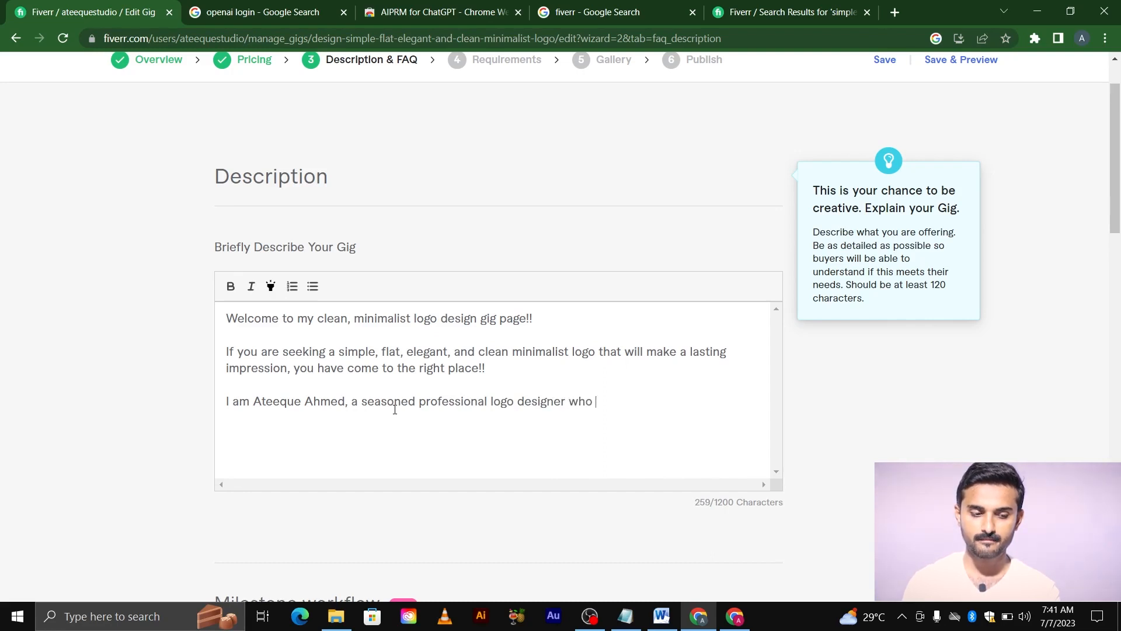
# Extend the third paragraph's sentence with "is passionate about creating visually stunning".
pyautogui.write('is pass')
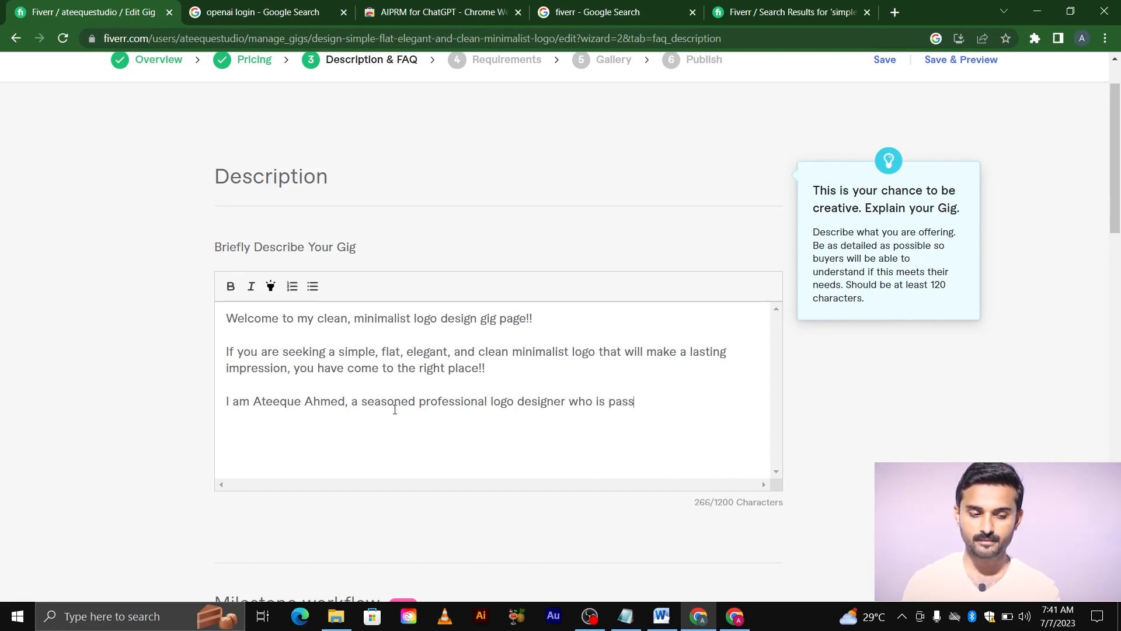
pyautogui.write('ionate')
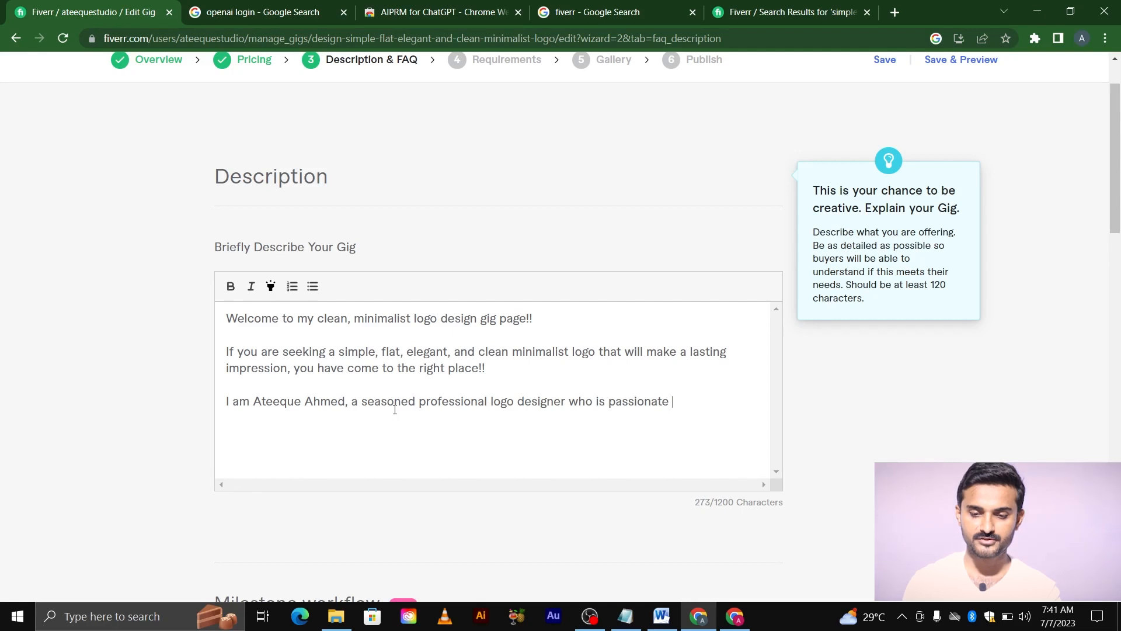
pyautogui.write(' about ')
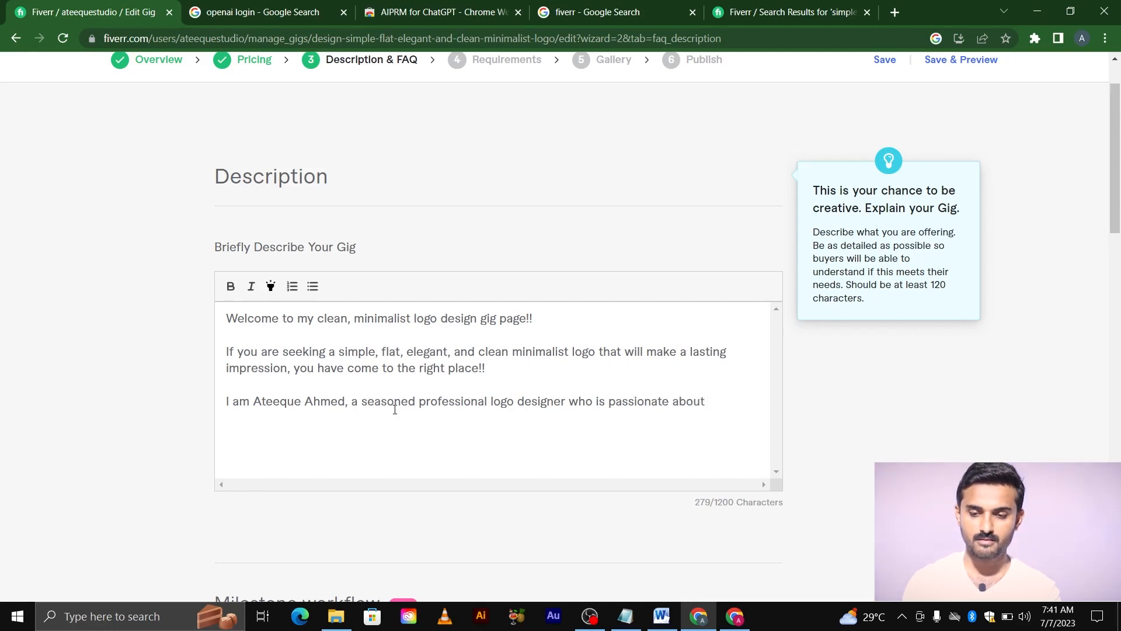
pyautogui.write('creating ')
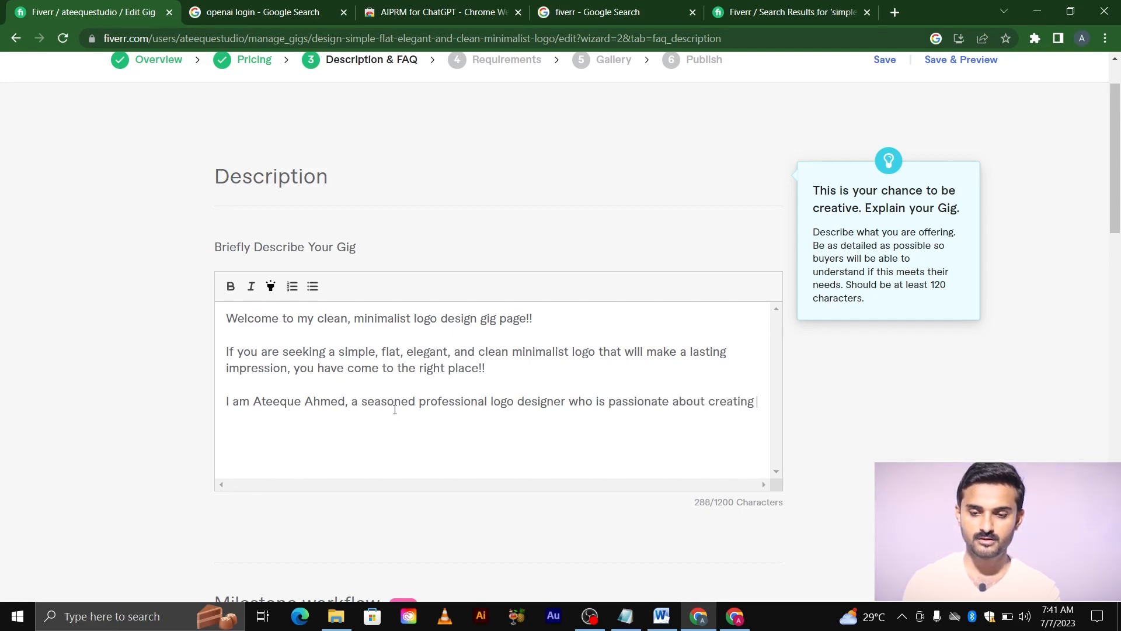
pyautogui.write('visua')
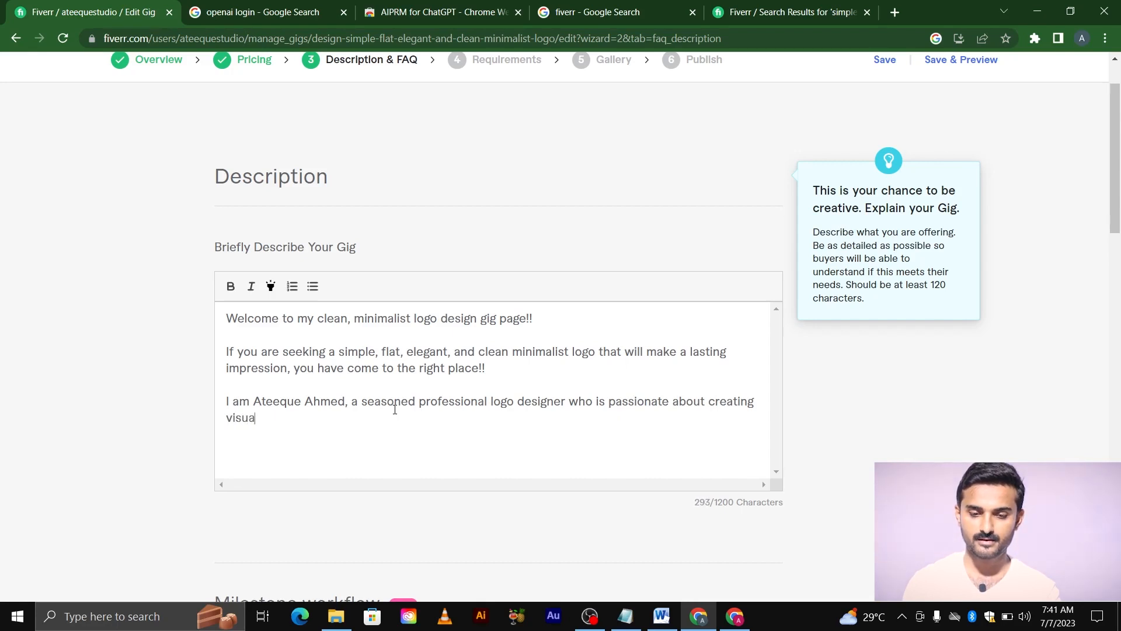
pyautogui.write('lly st')
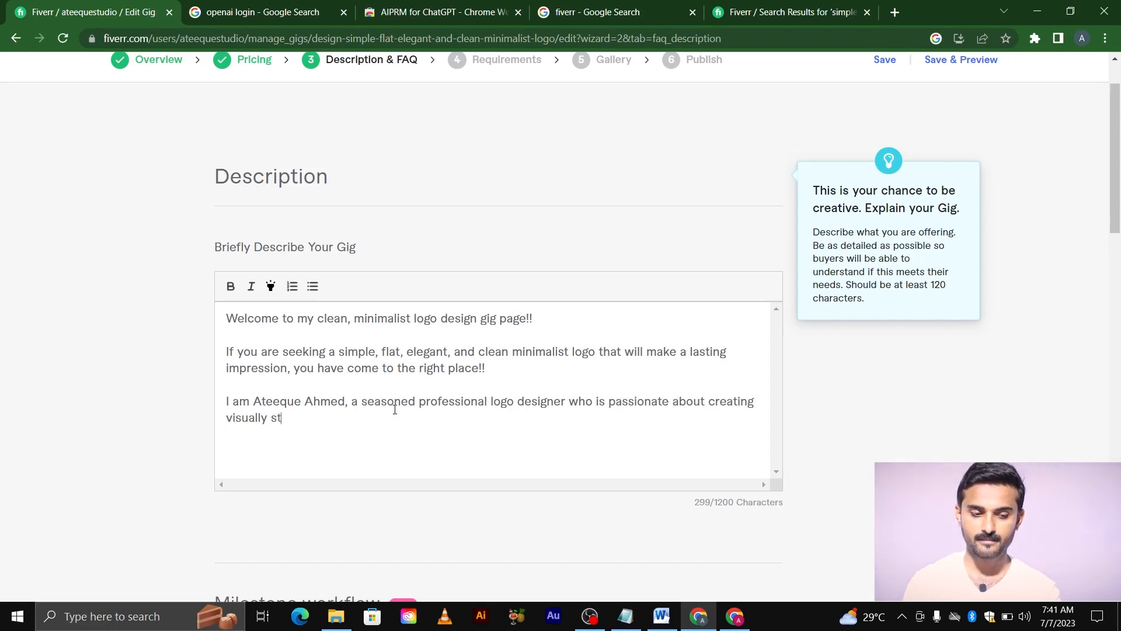
pyautogui.write('unning')
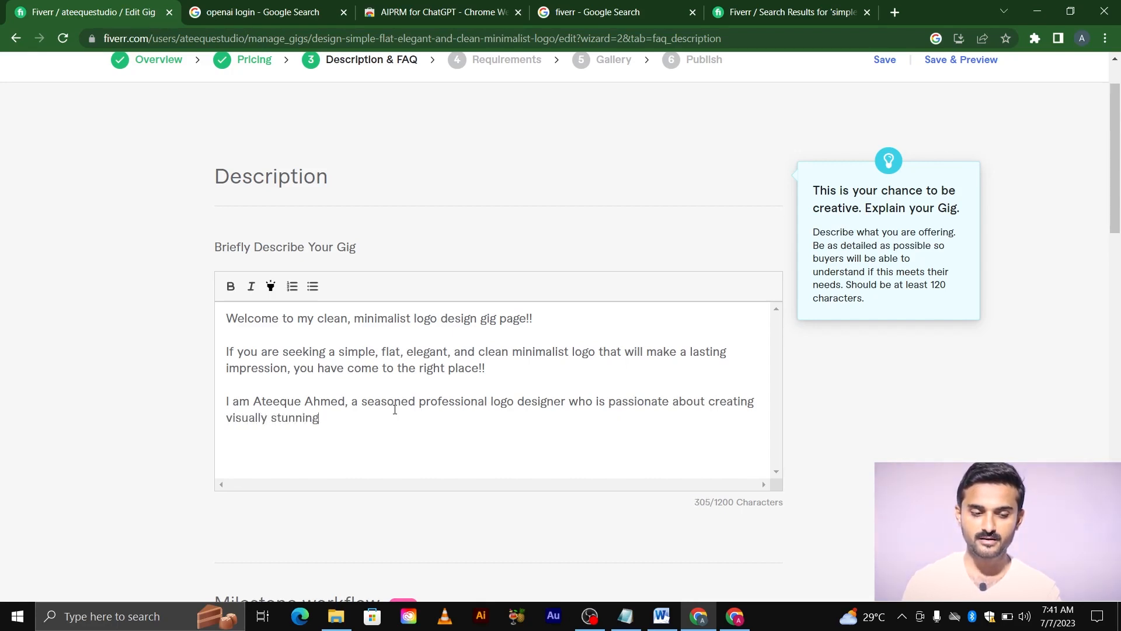
# Extend the third paragraph's sentence with "and impactfull clean minimalist logo design".
pyautogui.write(' and u')
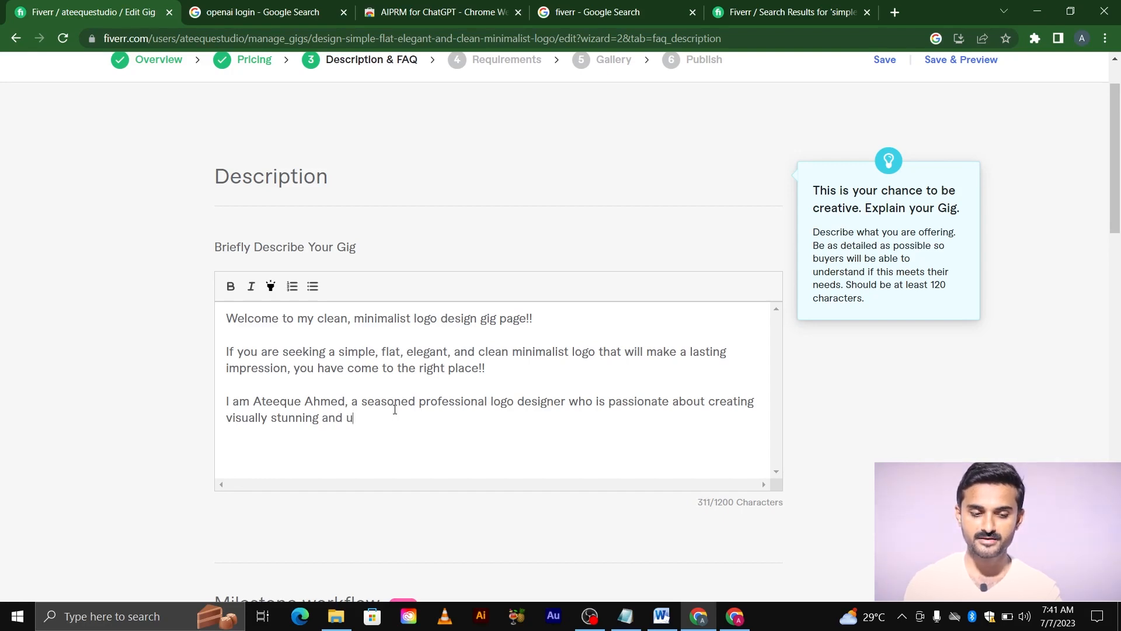
pyautogui.press('BackSpace')
pyautogui.write('impac')
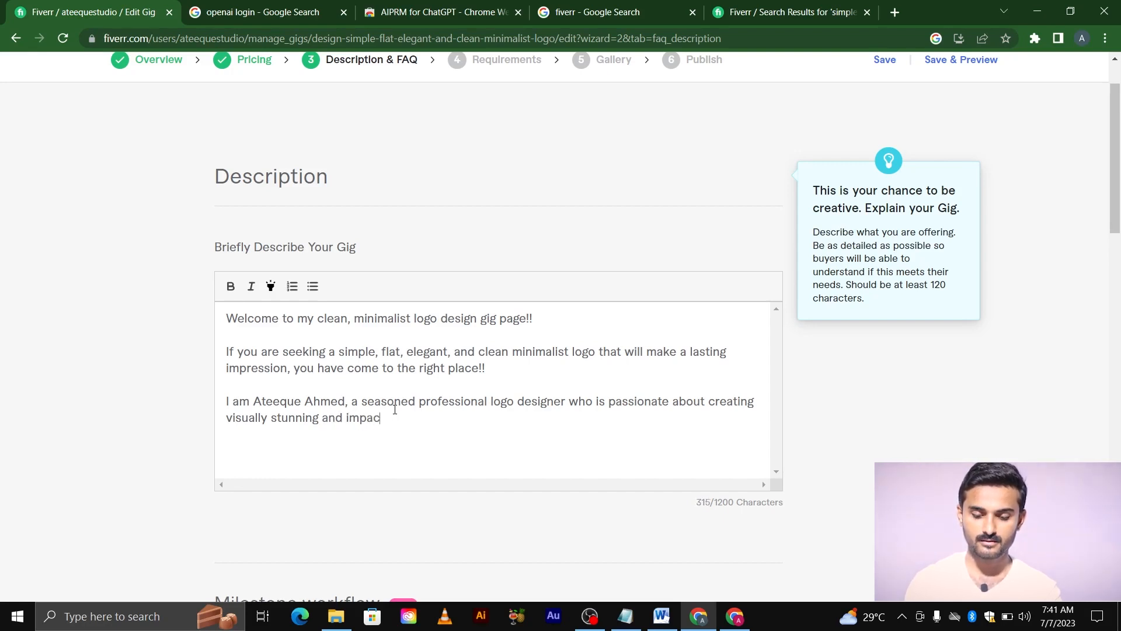
pyautogui.write('tful')
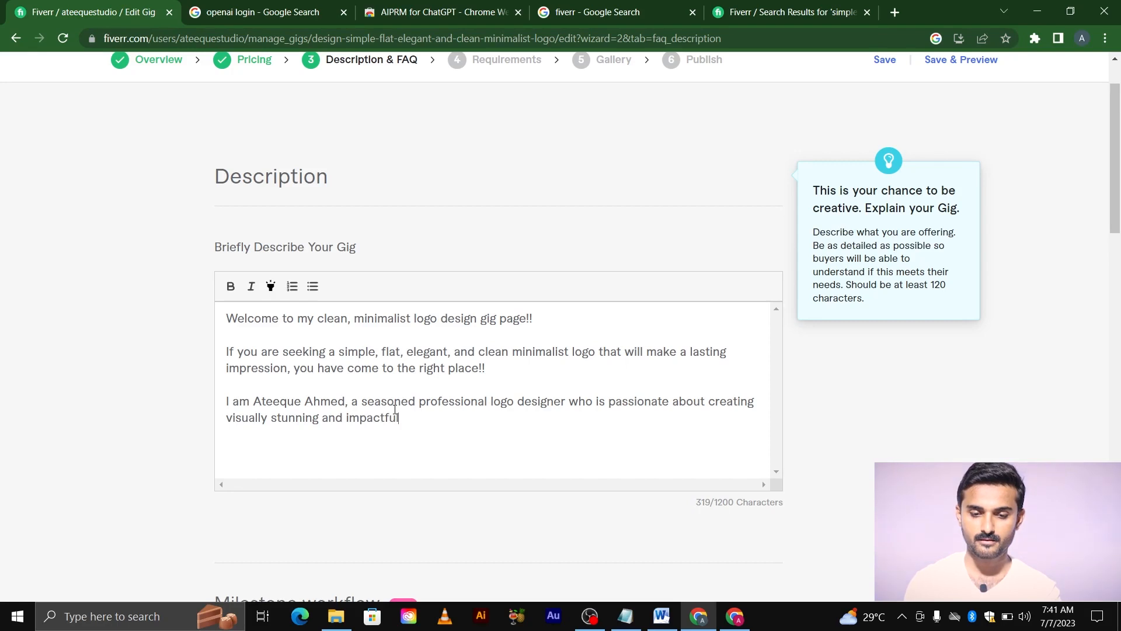
pyautogui.write('l clea')
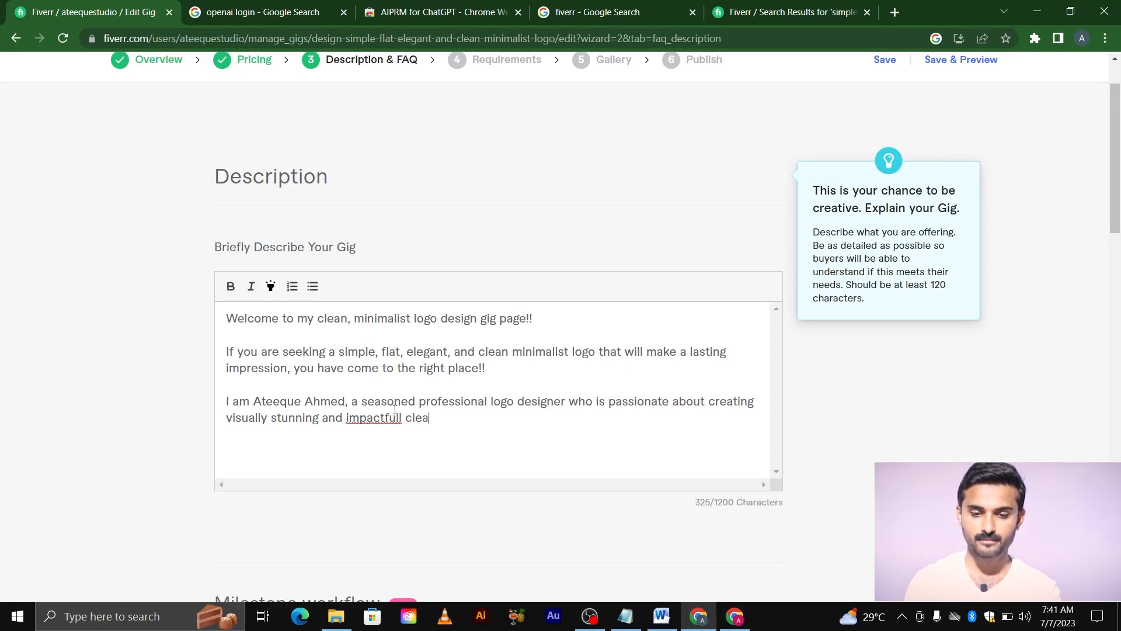
pyautogui.write('n minimalsi')
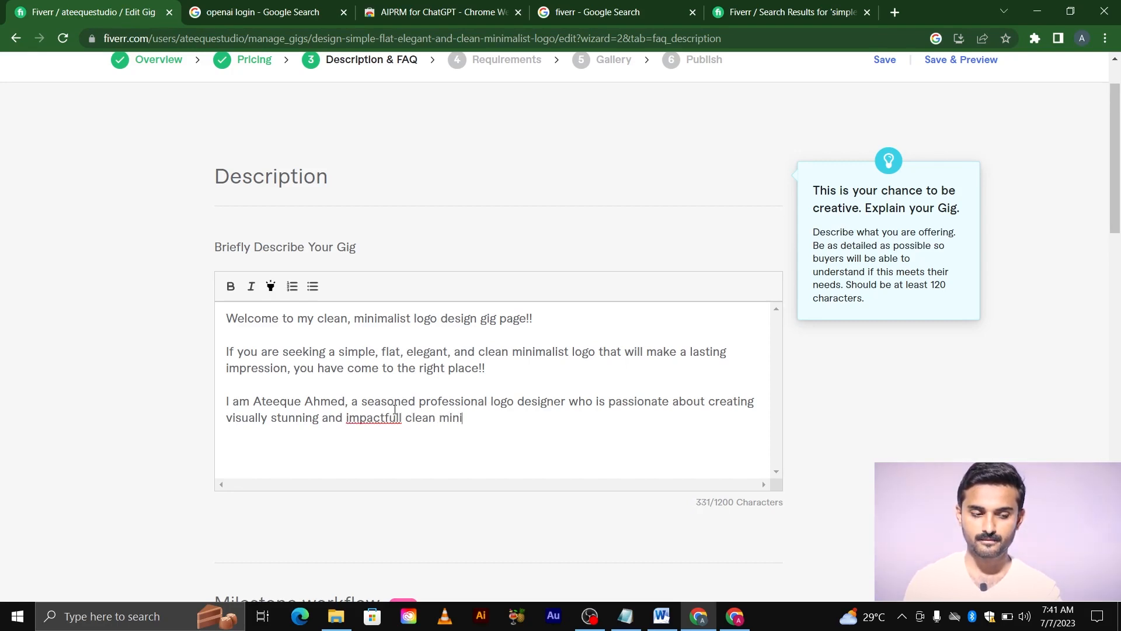
pyautogui.press('BackSpace')
pyautogui.press('BackSpace')
pyautogui.write('ist')
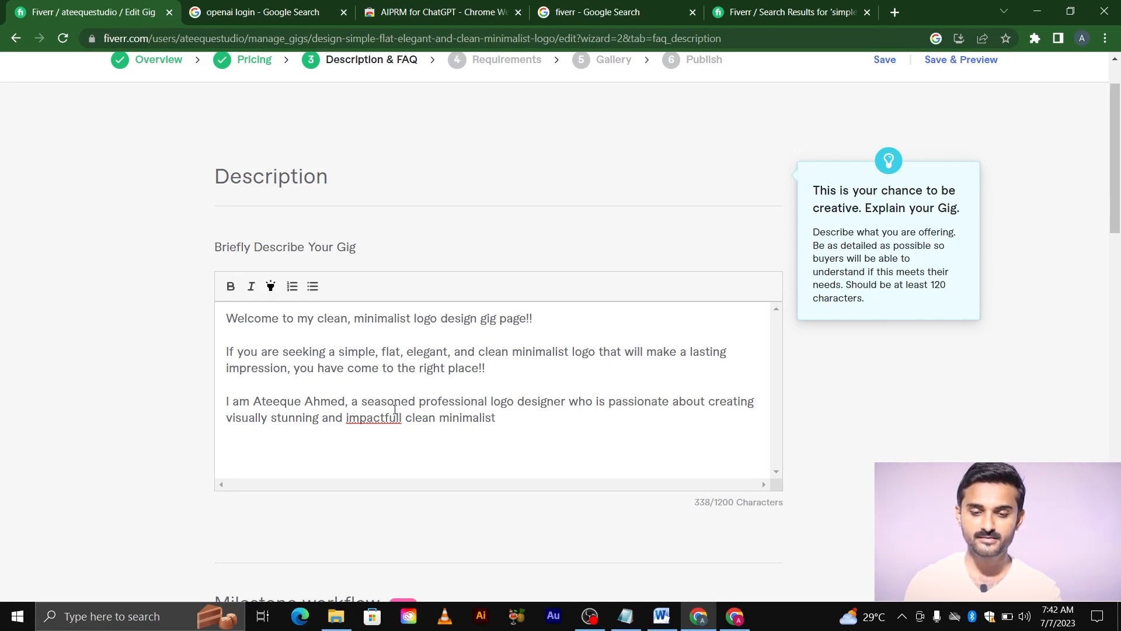
pyautogui.write(' logo design')
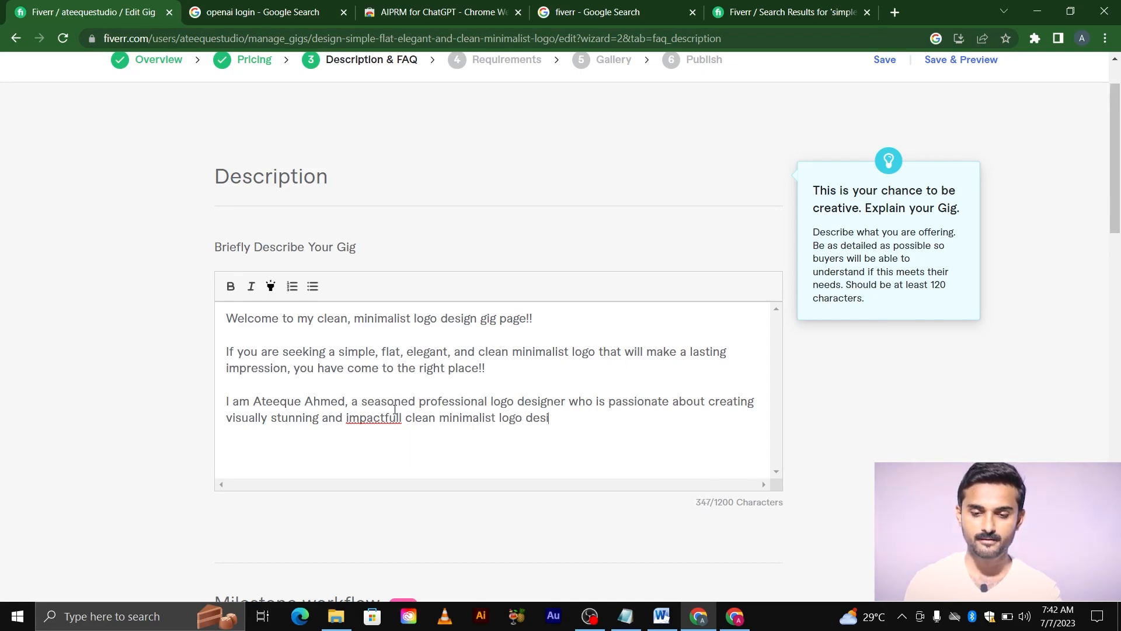
# End the sentence with a period and start the next one with "With my experties and passion for creating minimalist logo design".
pyautogui.write('. With')
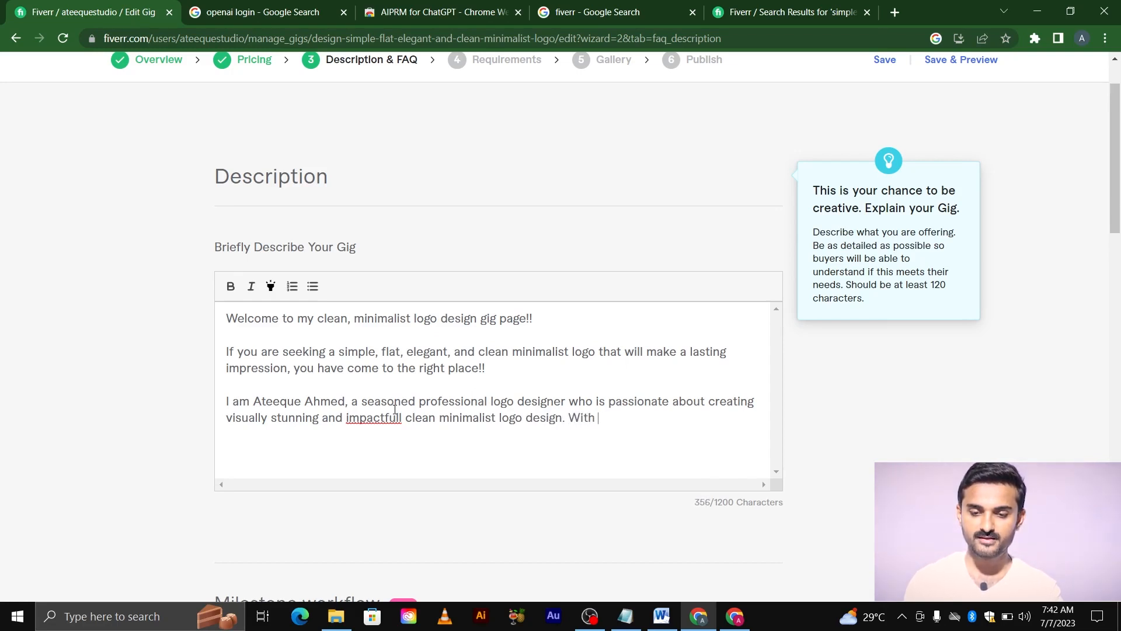
pyautogui.write(' my exper')
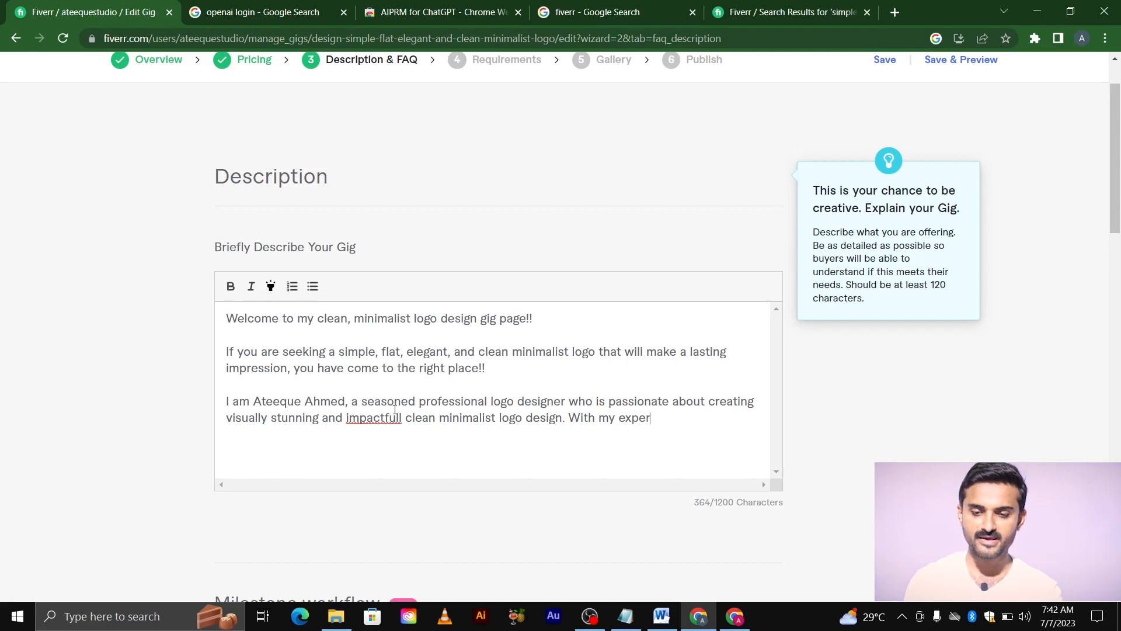
pyautogui.write('ties and ')
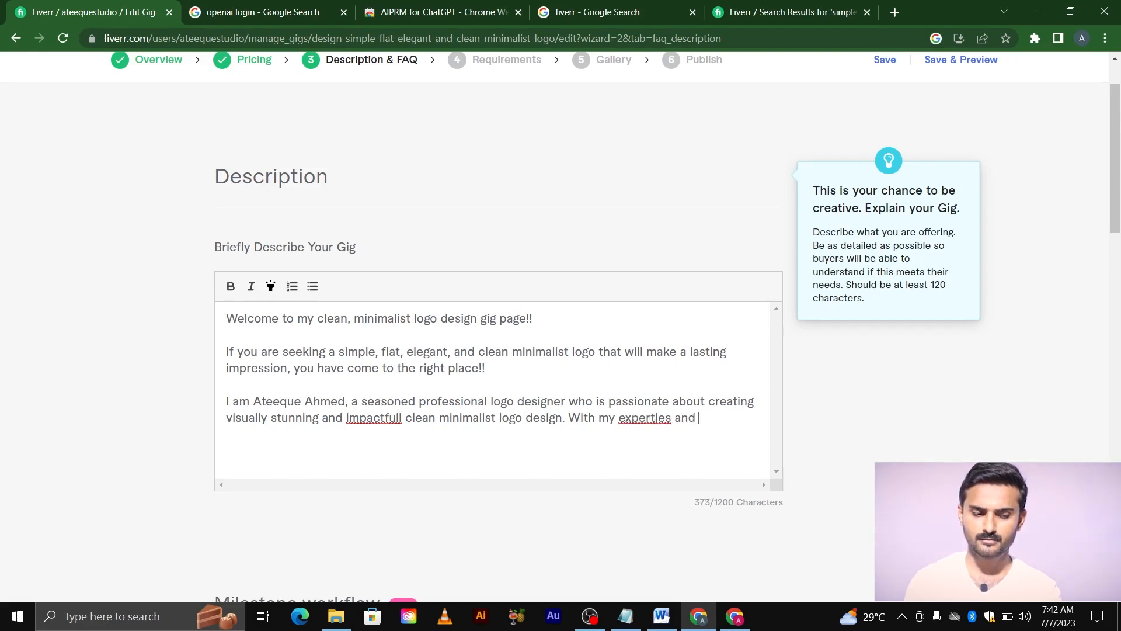
pyautogui.write('passion for')
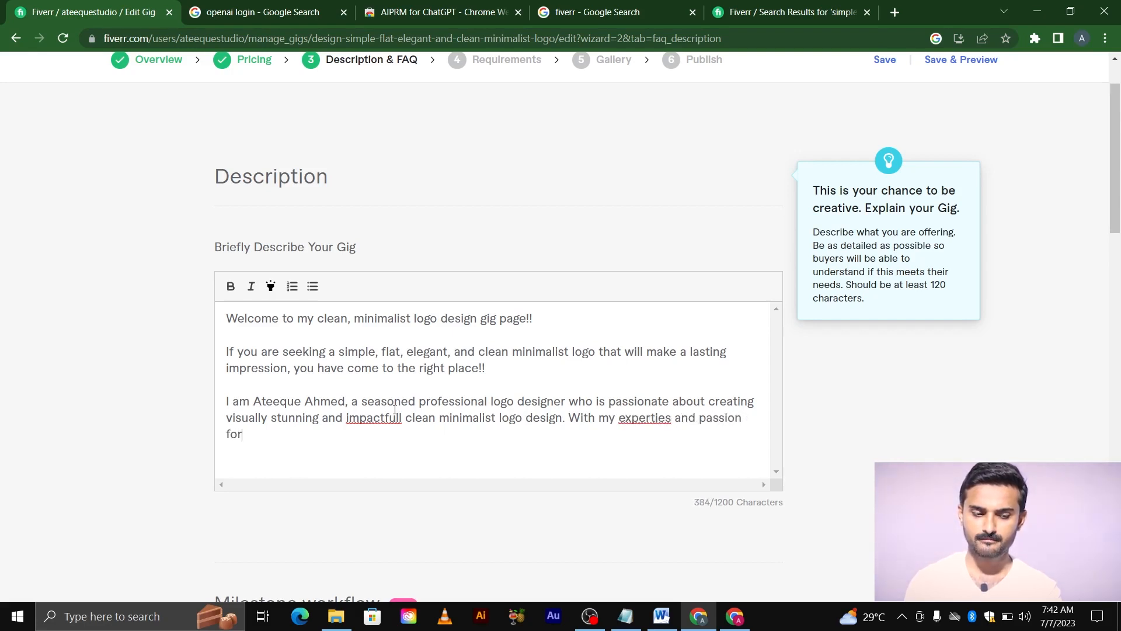
pyautogui.write(' creating ')
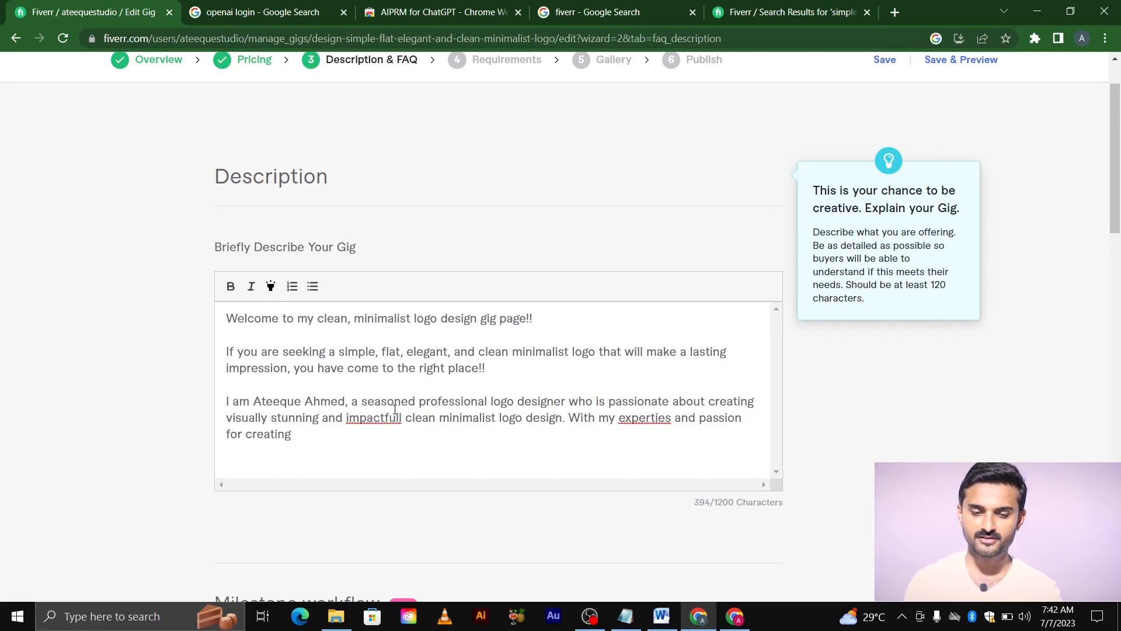
pyautogui.write('min')
pyautogui.write('imalis')
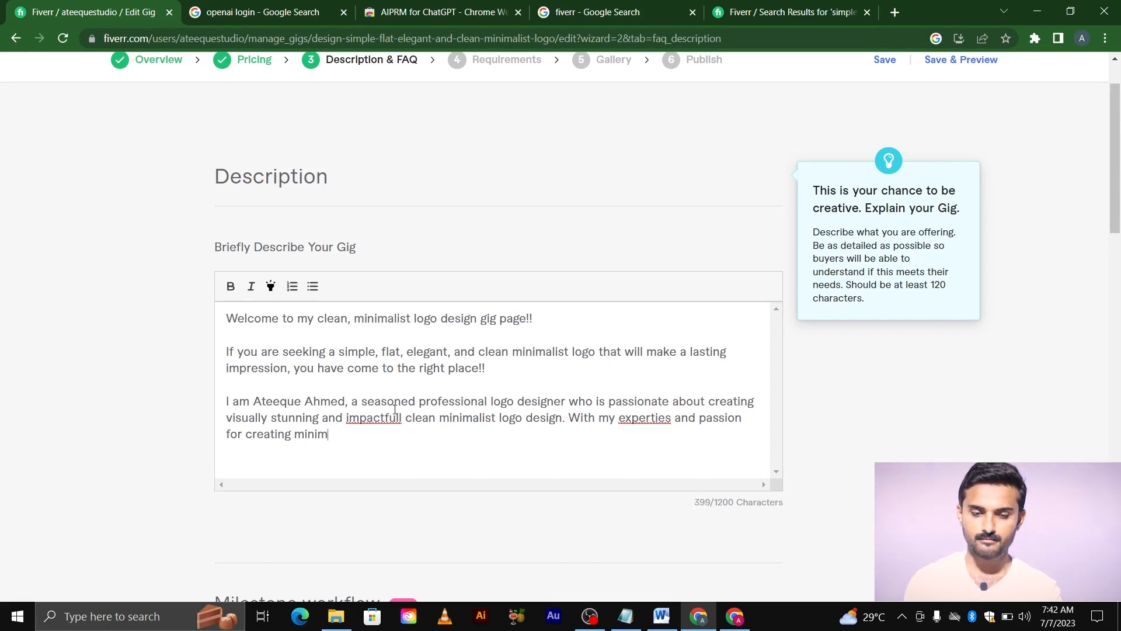
pyautogui.press('BackSpace')
pyautogui.write('st ')
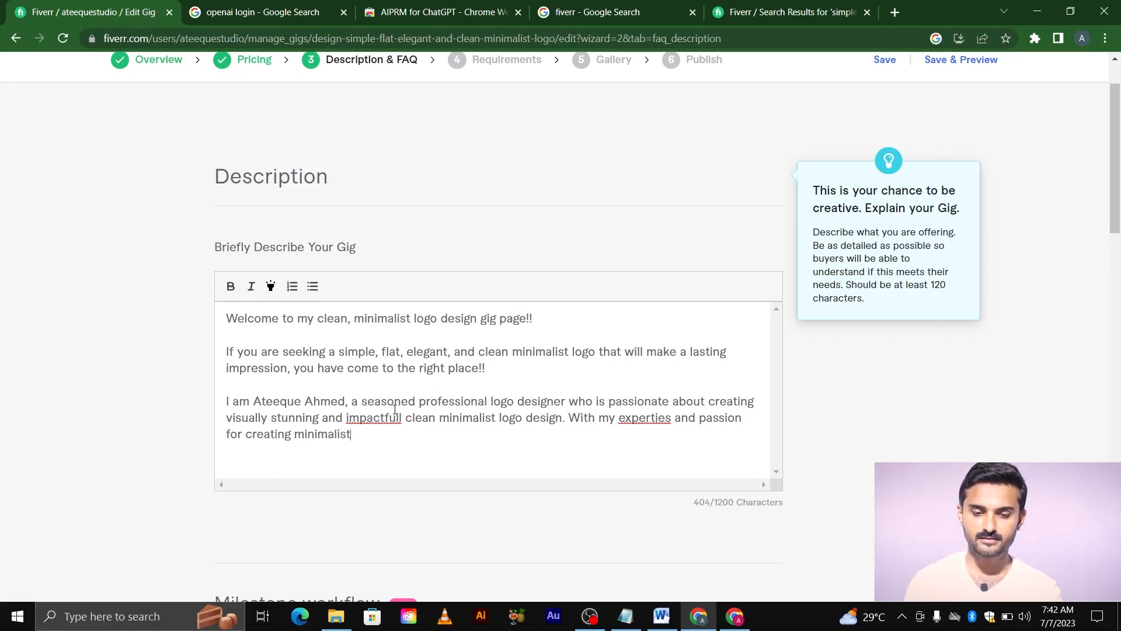
pyautogui.write('logo d')
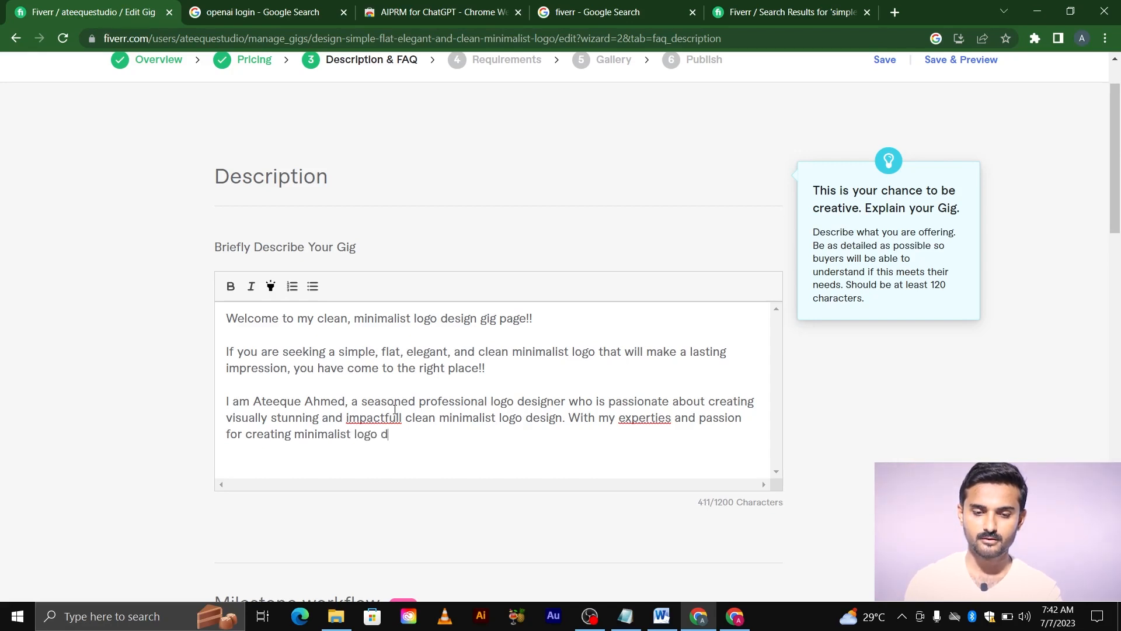
pyautogui.write('esign')
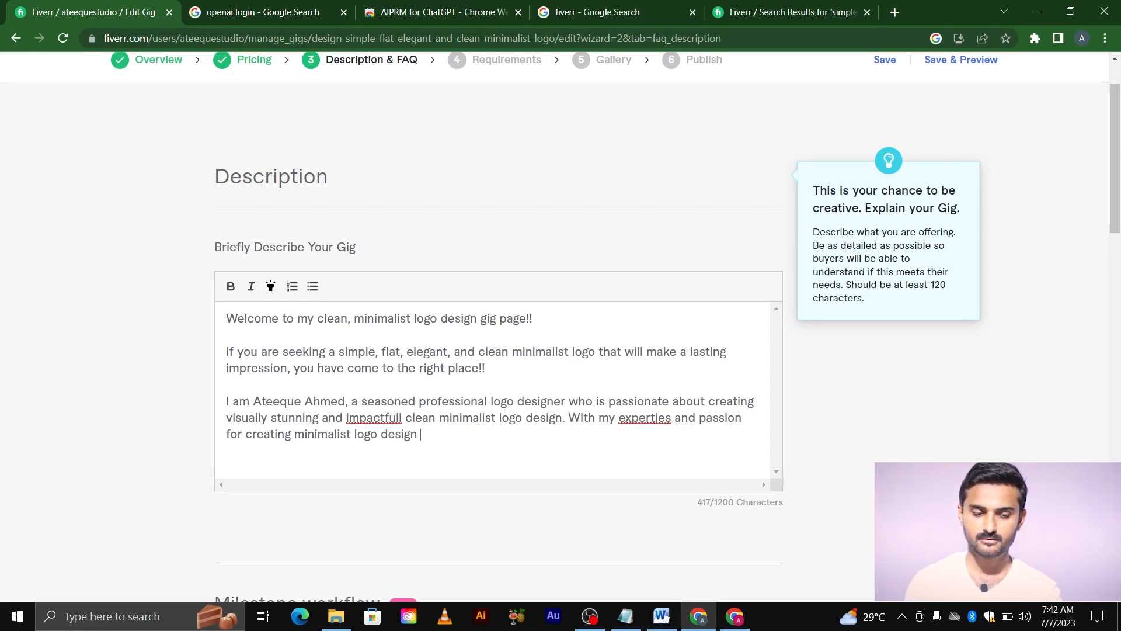
# Continue the third paragraph's second sentence with ", i am here to transform your brand identity".
pyautogui.write(' , i a')
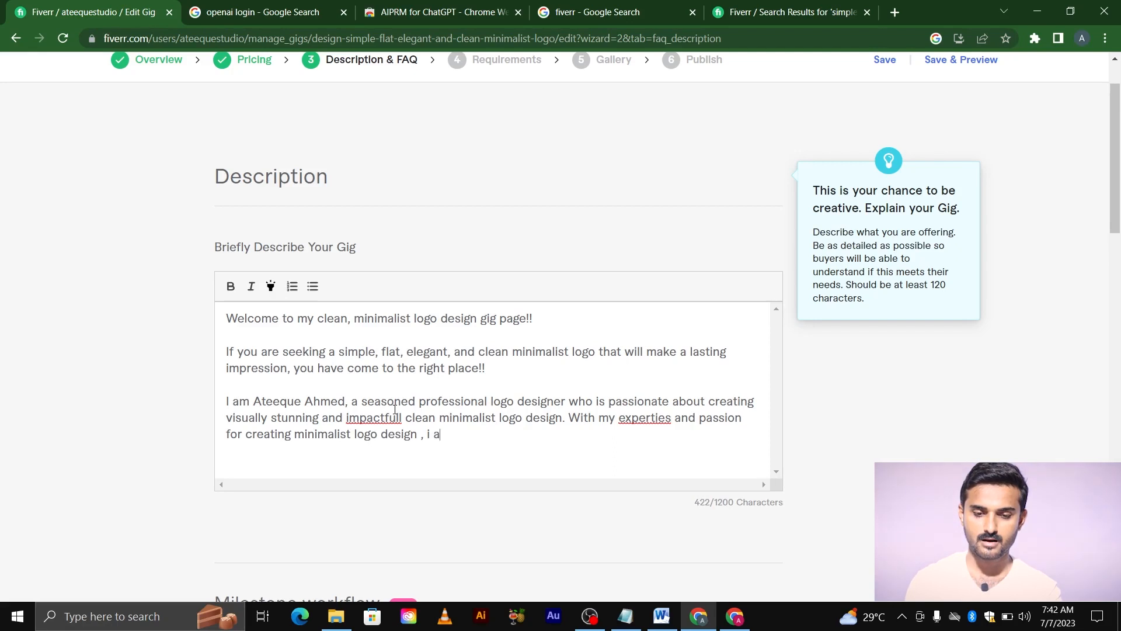
pyautogui.write('m here')
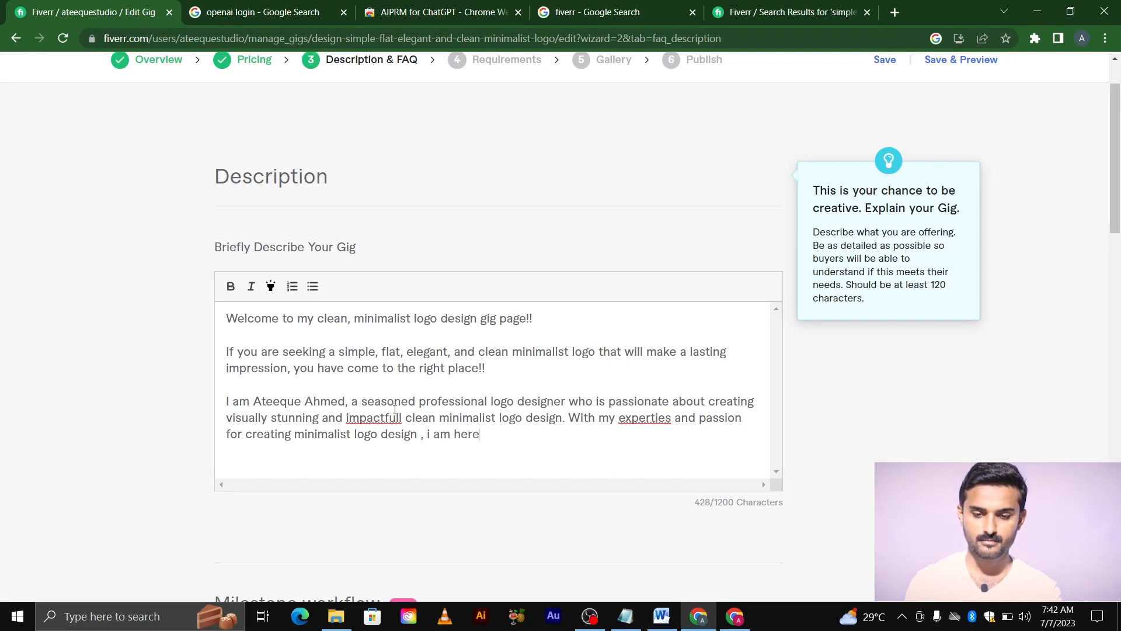
pyautogui.write(' to tran')
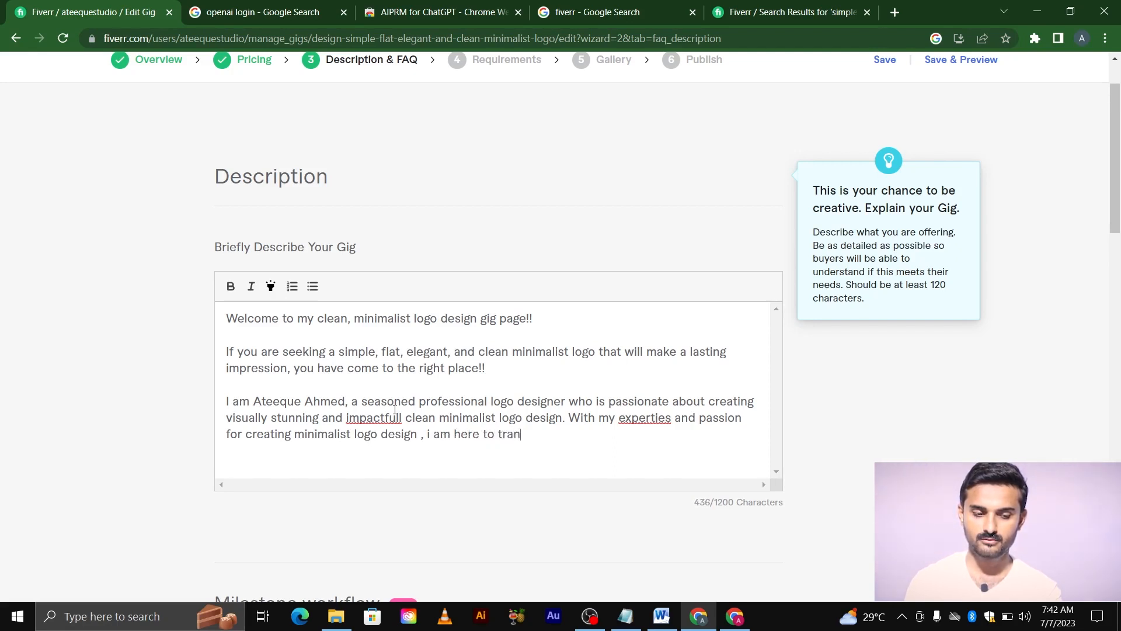
pyautogui.write('sform ')
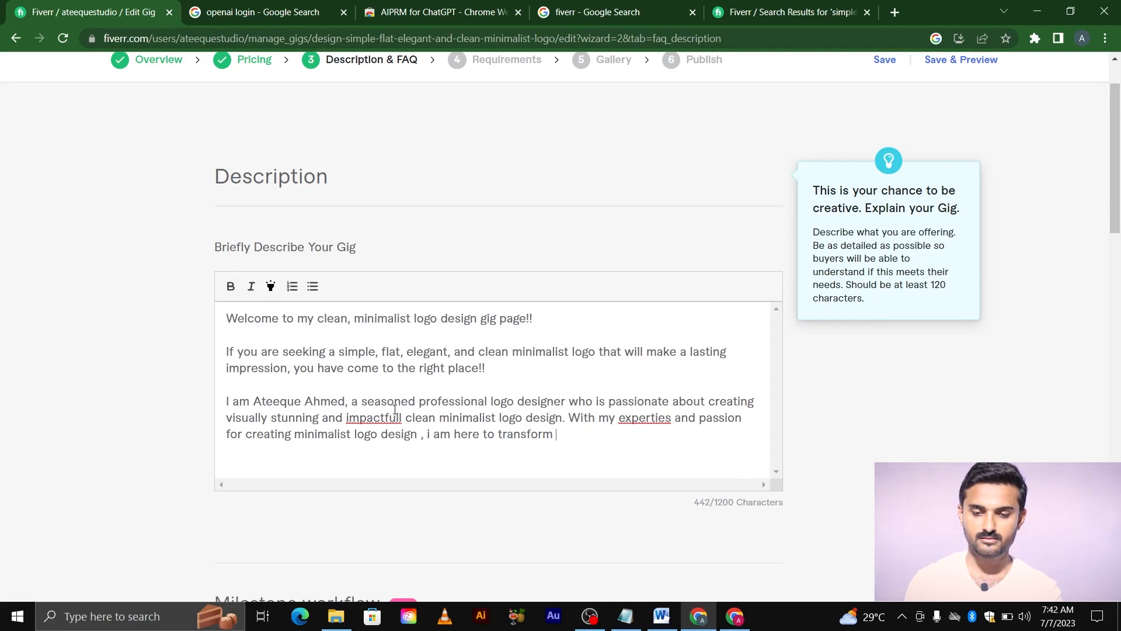
pyautogui.write('your ')
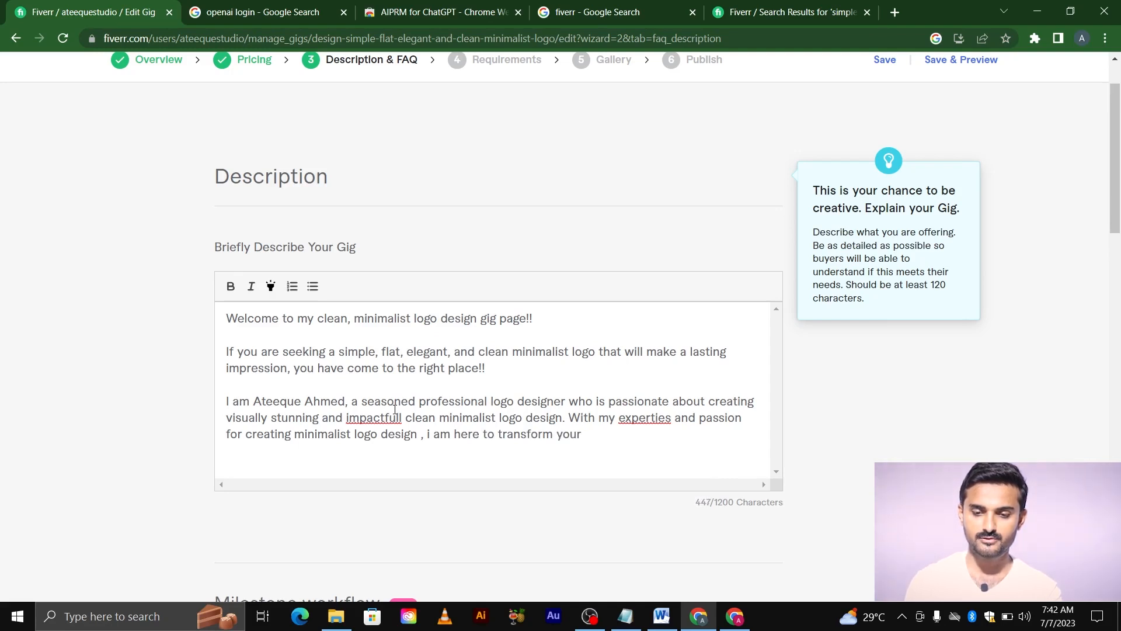
pyautogui.write('bradn')
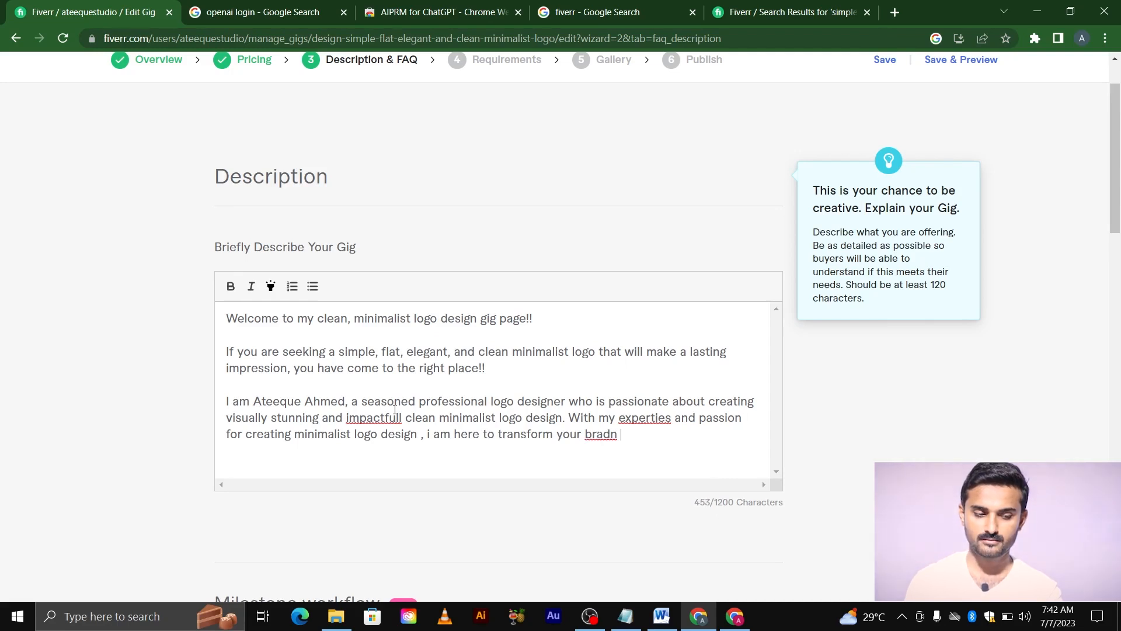
pyautogui.press('BackSpace')
pyautogui.press('BackSpace')
pyautogui.press('BackSpace')
pyautogui.write('nd ident')
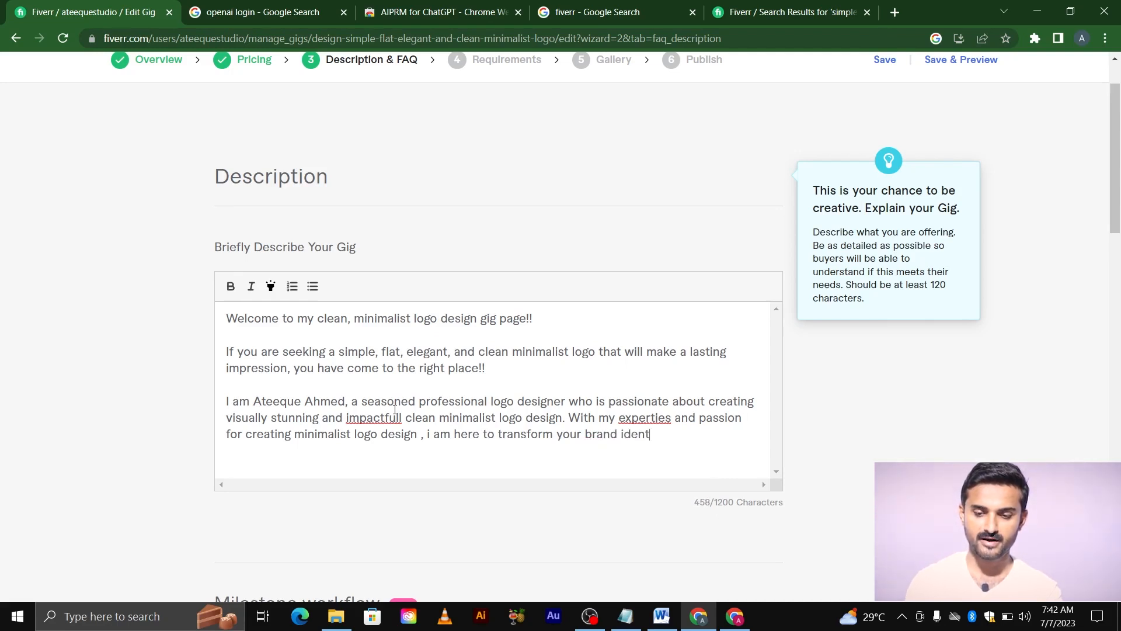
pyautogui.write('ity')
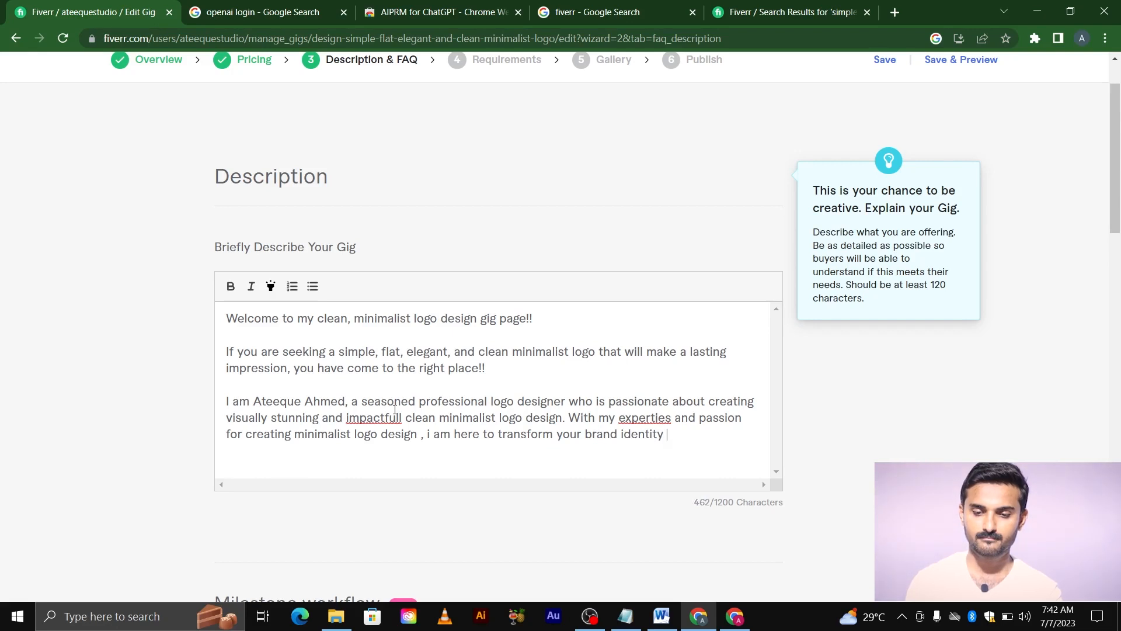
# Extend the second sentence of the third paragraph with "into a visuall masterpiece".
pyautogui.write(' into a ')
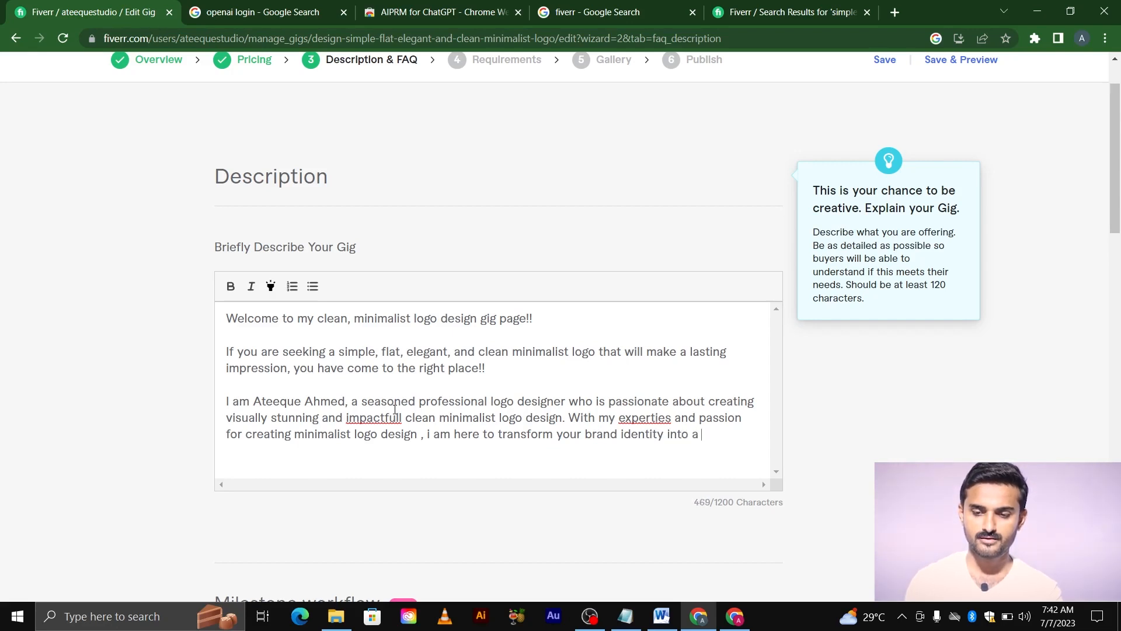
pyautogui.write('vi')
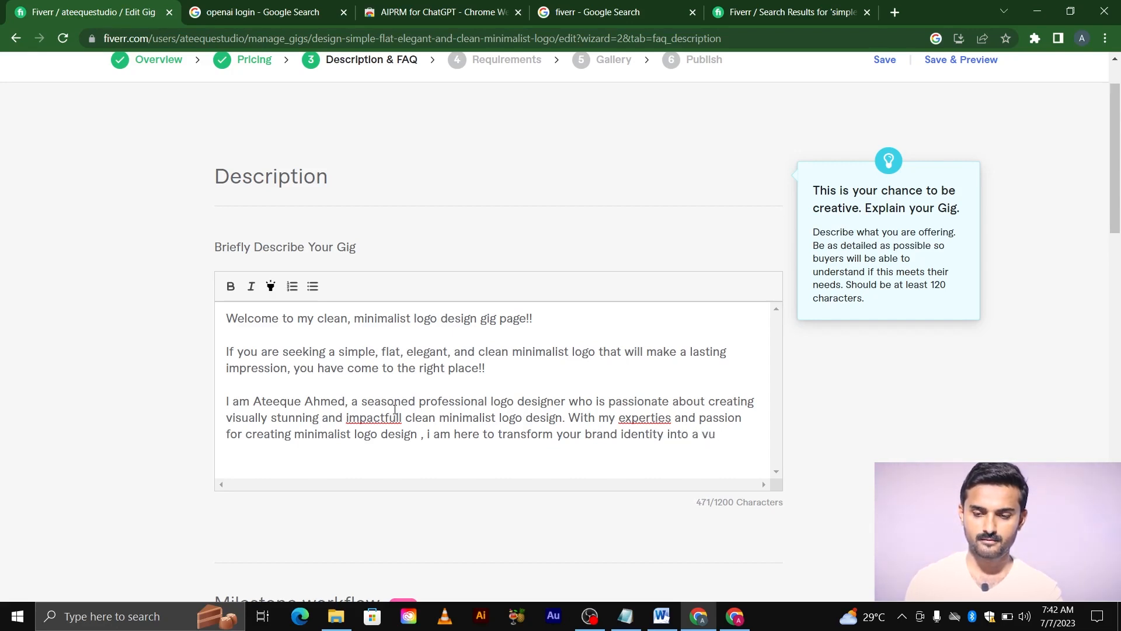
pyautogui.write('sual')
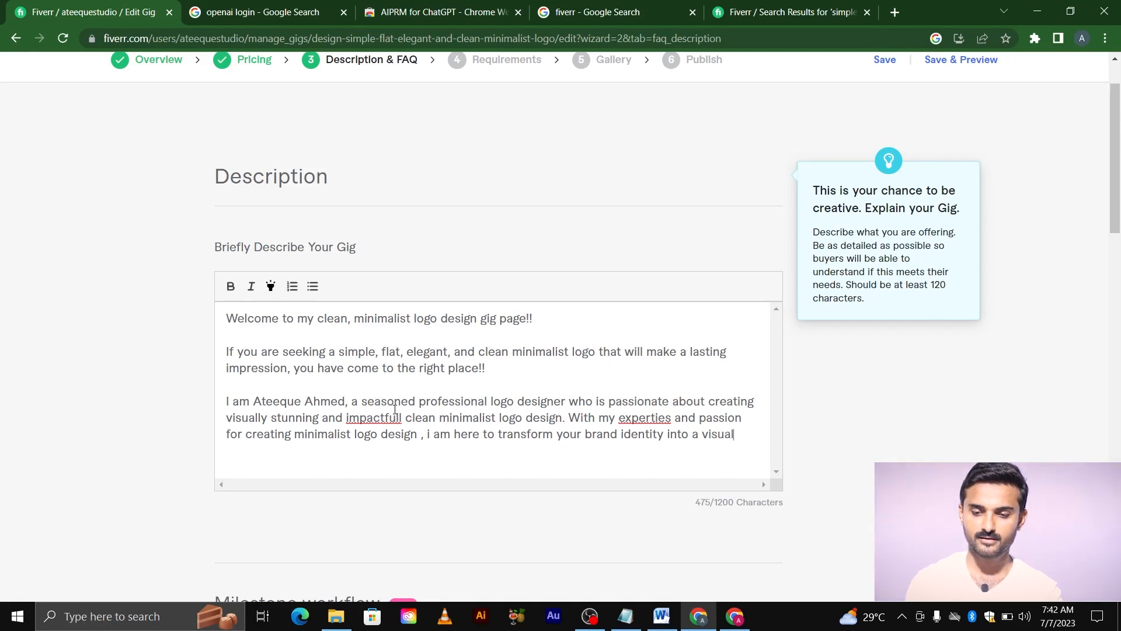
pyautogui.write('l mas')
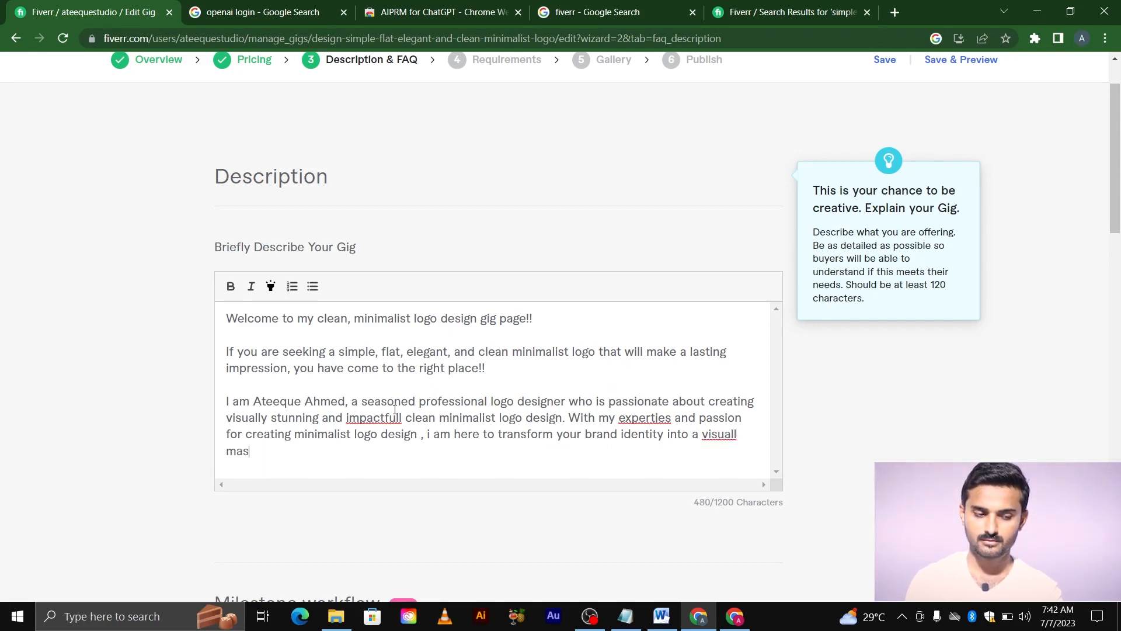
pyautogui.write('terpiece ')
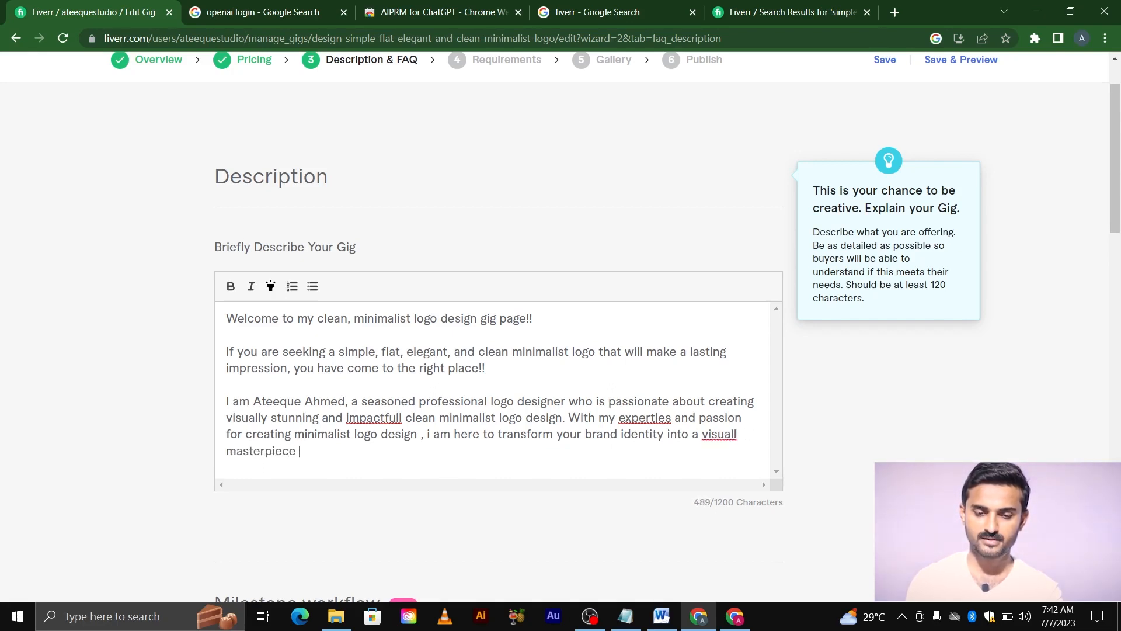
# Finish the third paragraph's second sentence with "that resonate with your target audience.".
pyautogui.write('that reso')
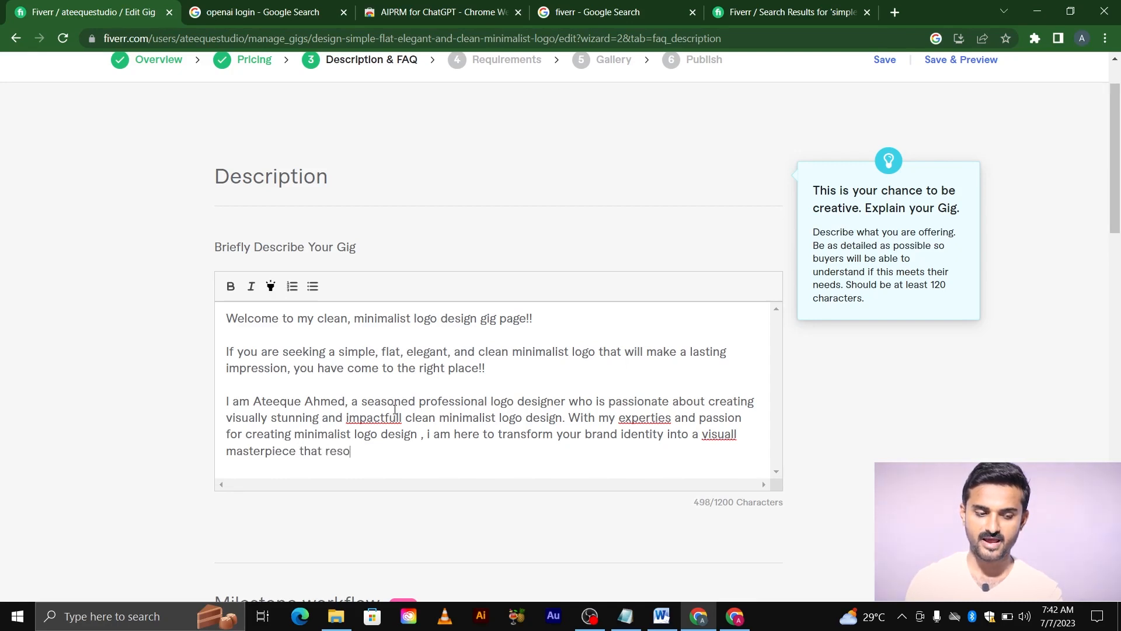
pyautogui.write('nate with')
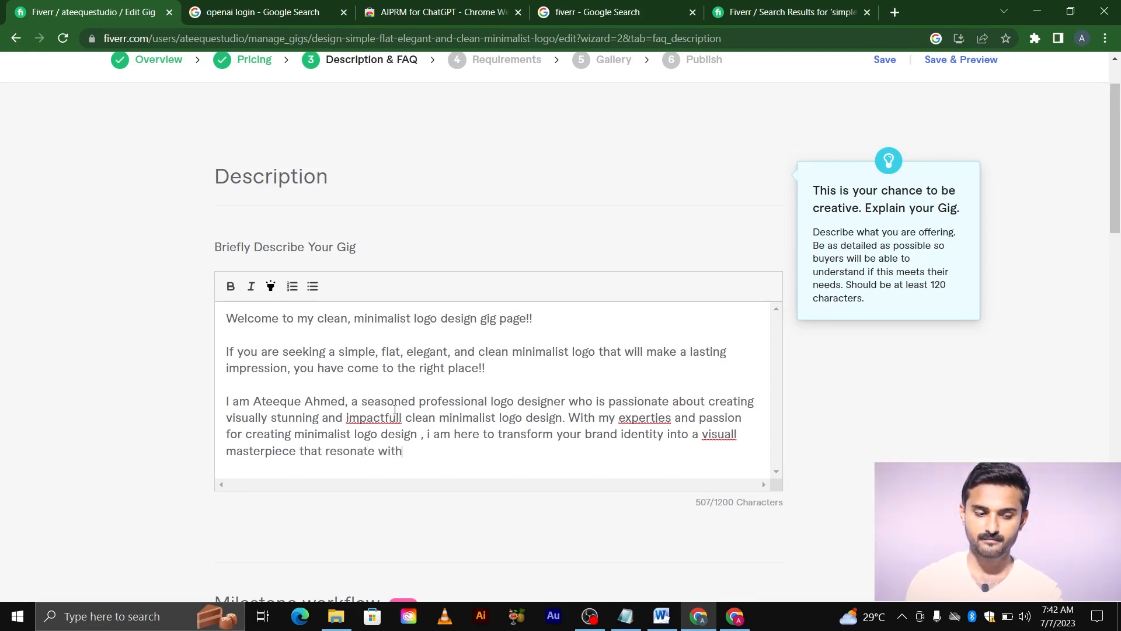
pyautogui.write(' your t')
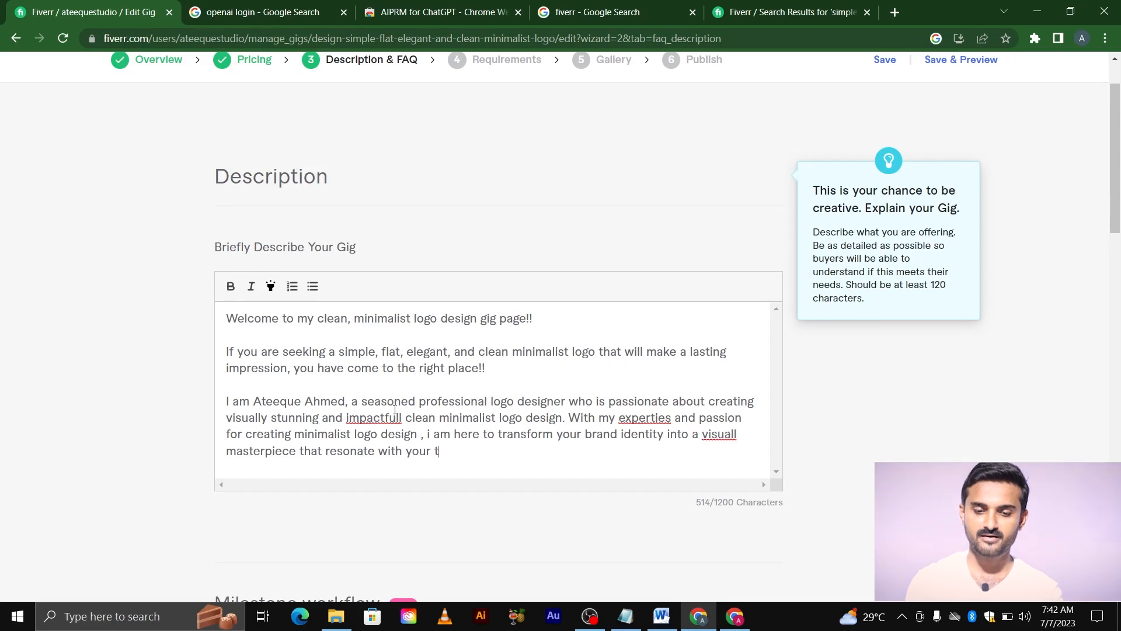
pyautogui.write('arget audience')
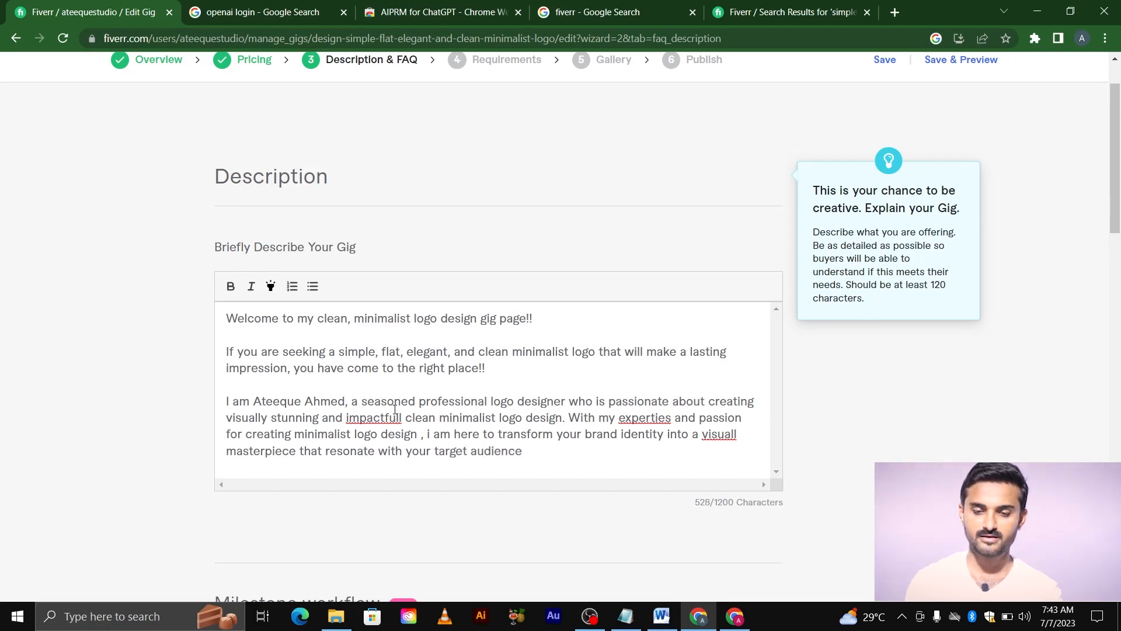
pyautogui.write('.')
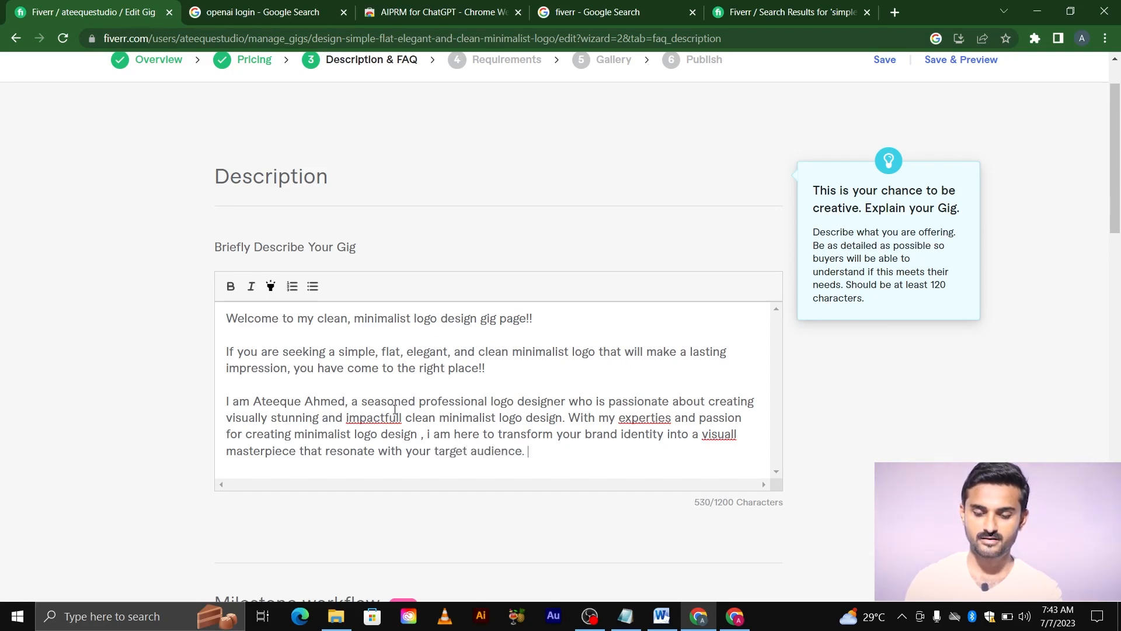
# Correct the misspelled word "experties" in the third paragraph to the suggested spelling "expertise".
pyautogui.rightClick(635, 420)
pyautogui.click(676, 235)
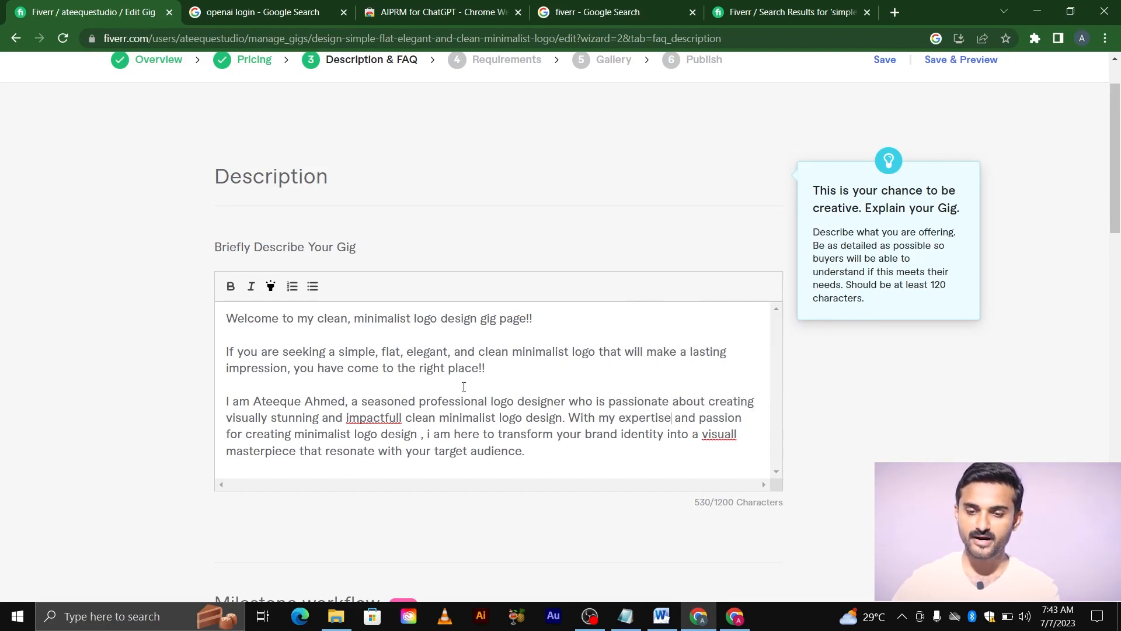
# Correct the misspelled words "impactfull" and "visuall" in the third paragraph to "impactful" and "visual".
pyautogui.rightClick(380, 420)
pyautogui.click(435, 222)
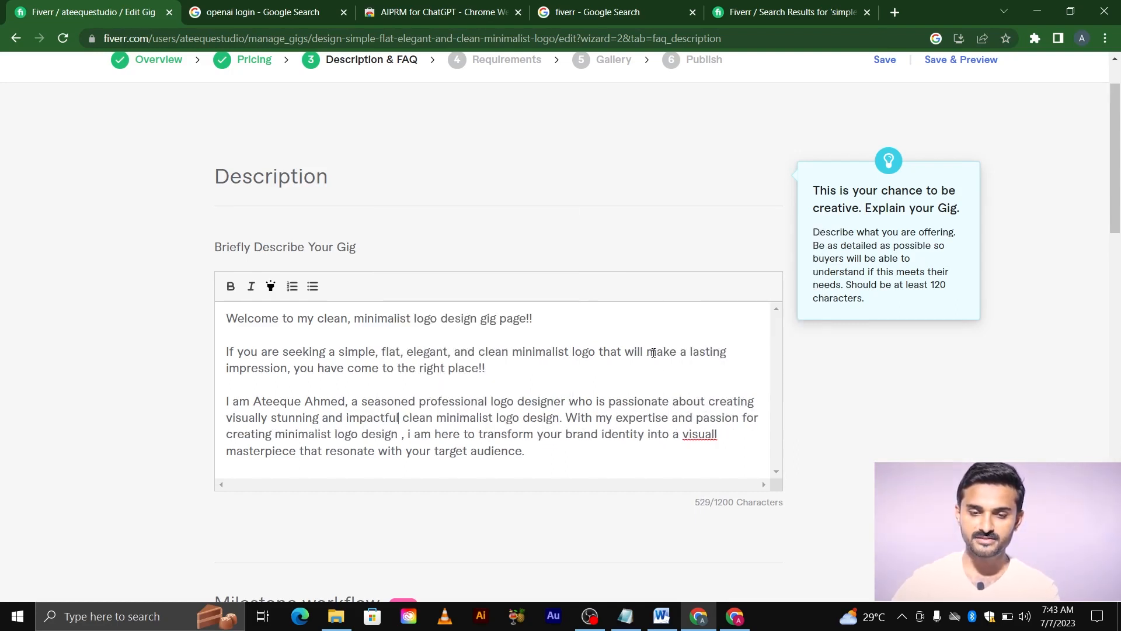
pyautogui.rightClick(699, 433)
pyautogui.click(738, 213)
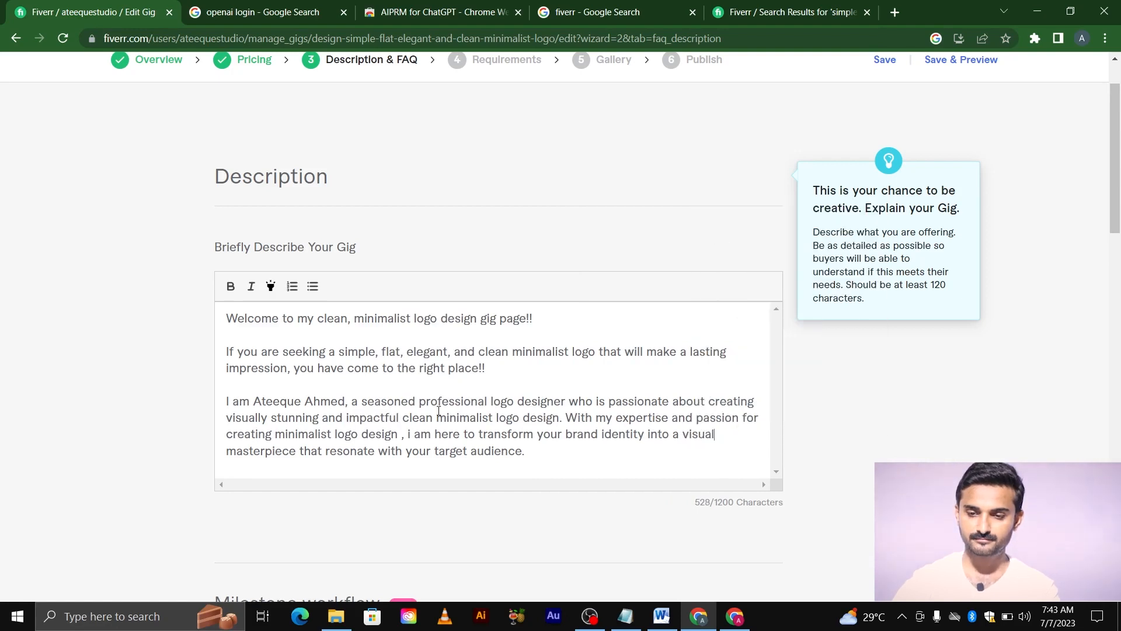
# Review the keyword phrases "clean minimalist logo design", "minimalist logo design" and "brand identity" in the third paragraph by highlighting each.
pyautogui.scroll(-1, 361, 434)
pyautogui.scroll(-1, 360, 434)
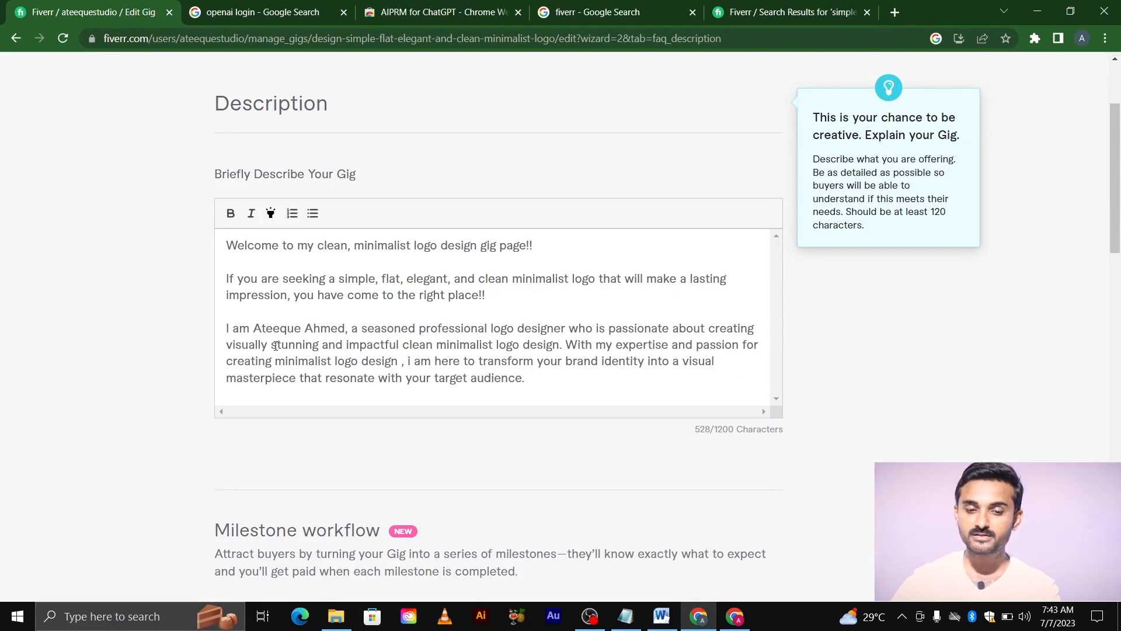
pyautogui.moveTo(271, 346); pyautogui.dragTo(560, 346)
pyautogui.click(402, 345)
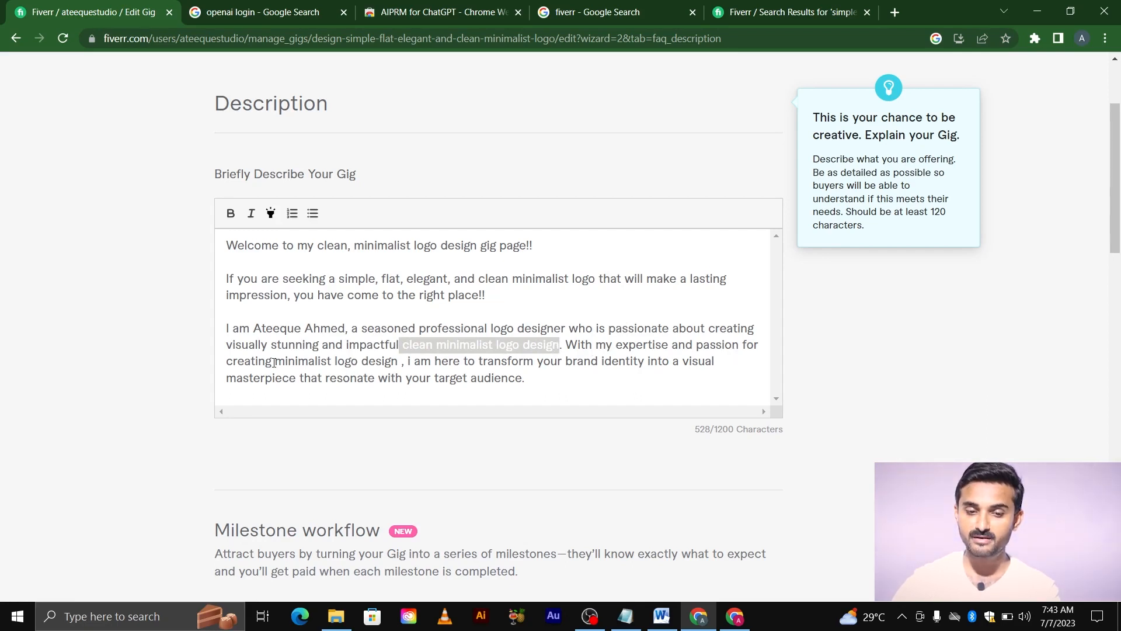
pyautogui.moveTo(275, 361); pyautogui.dragTo(403, 361)
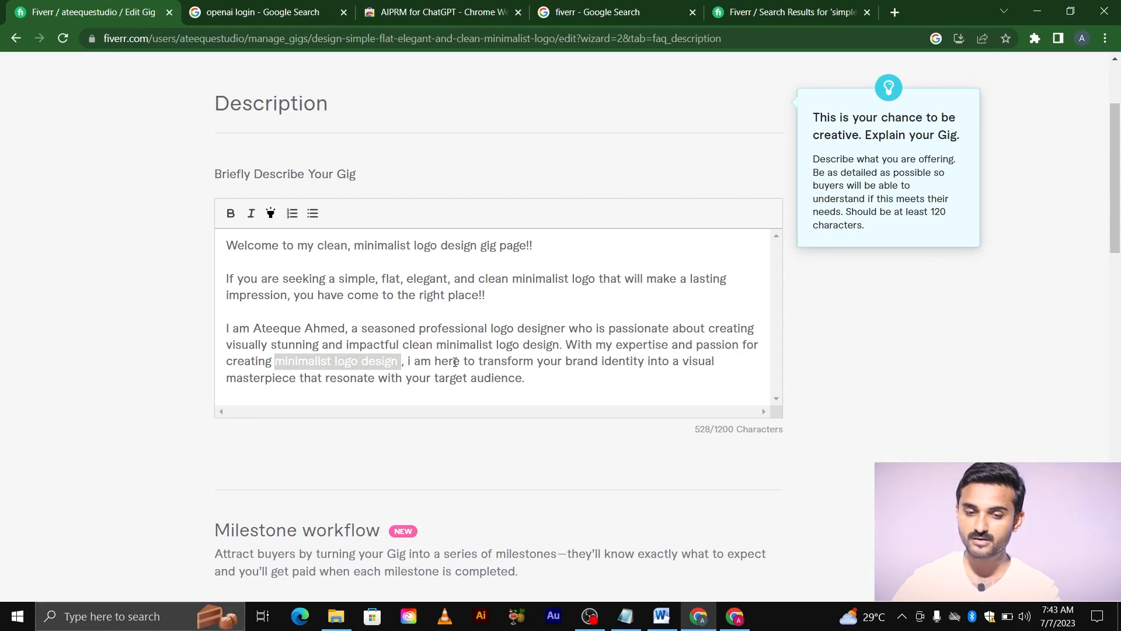
pyautogui.moveTo(563, 362); pyautogui.dragTo(643, 366)
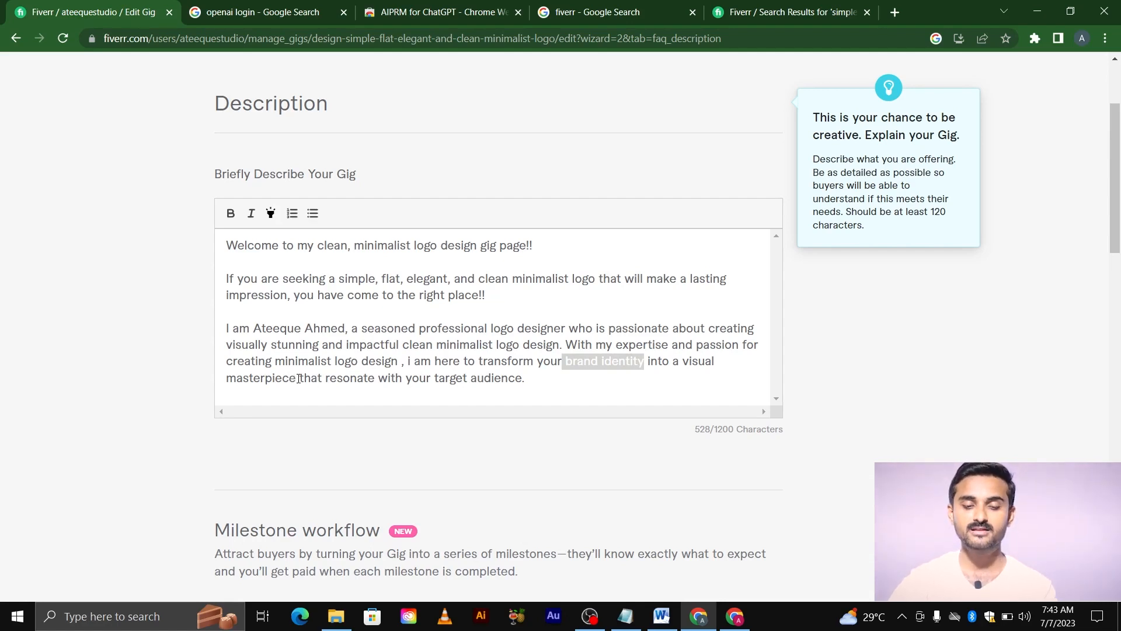
# Add the heading line "What you will get ?" below the third paragraph, separated by blank lines.
pyautogui.click(520, 374)
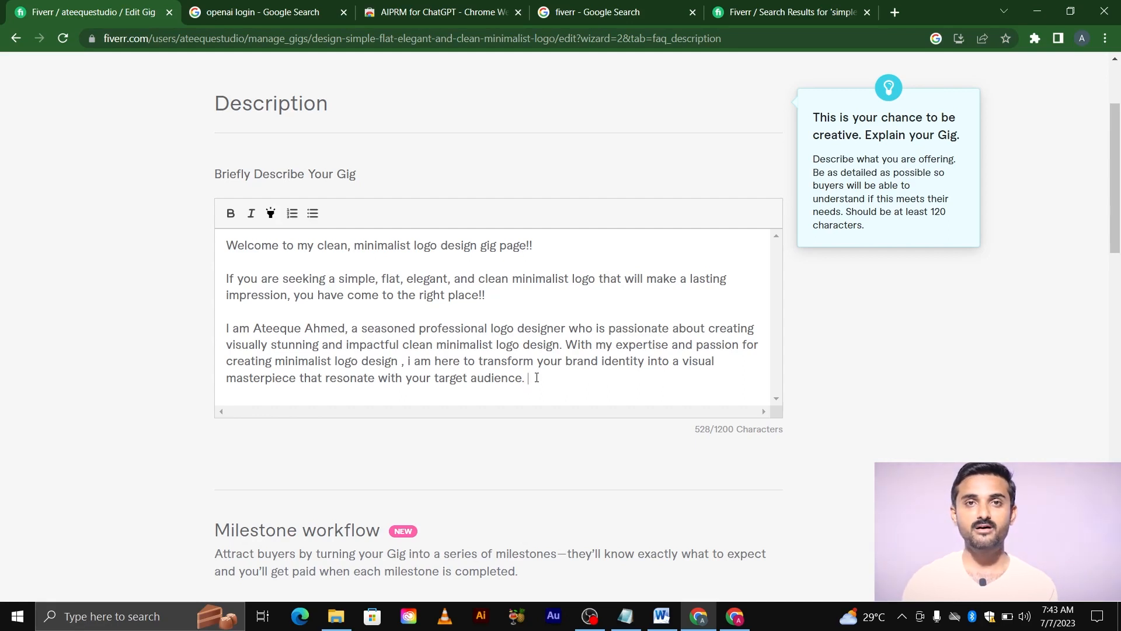
pyautogui.press('Return')
pyautogui.press('Return')
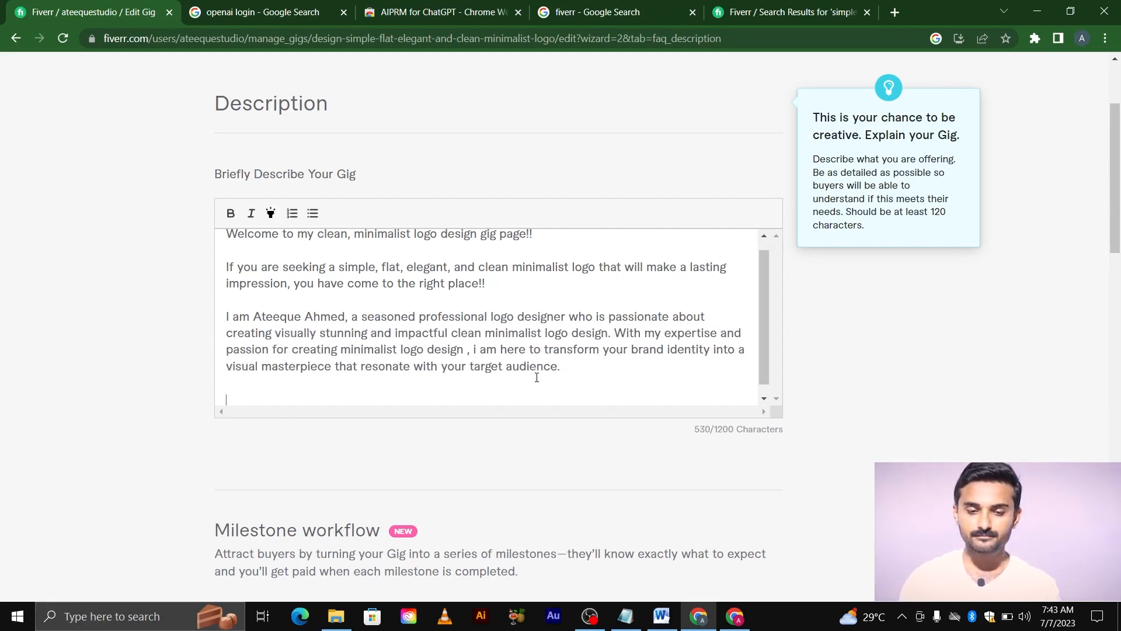
pyautogui.scroll(-1, 467, 380)
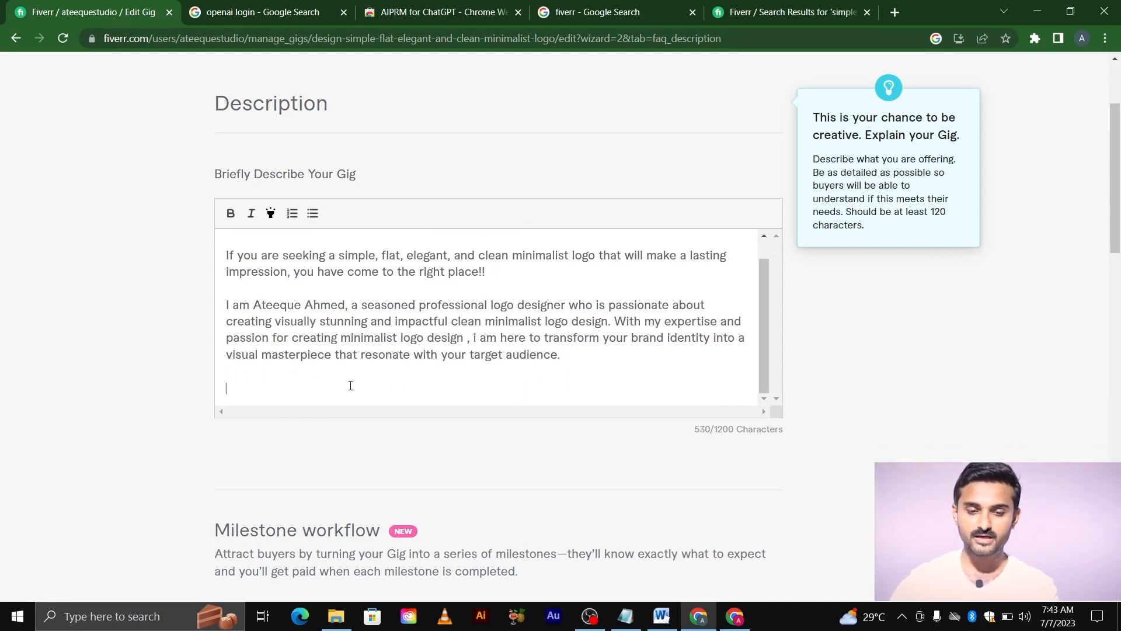
pyautogui.press('Return')
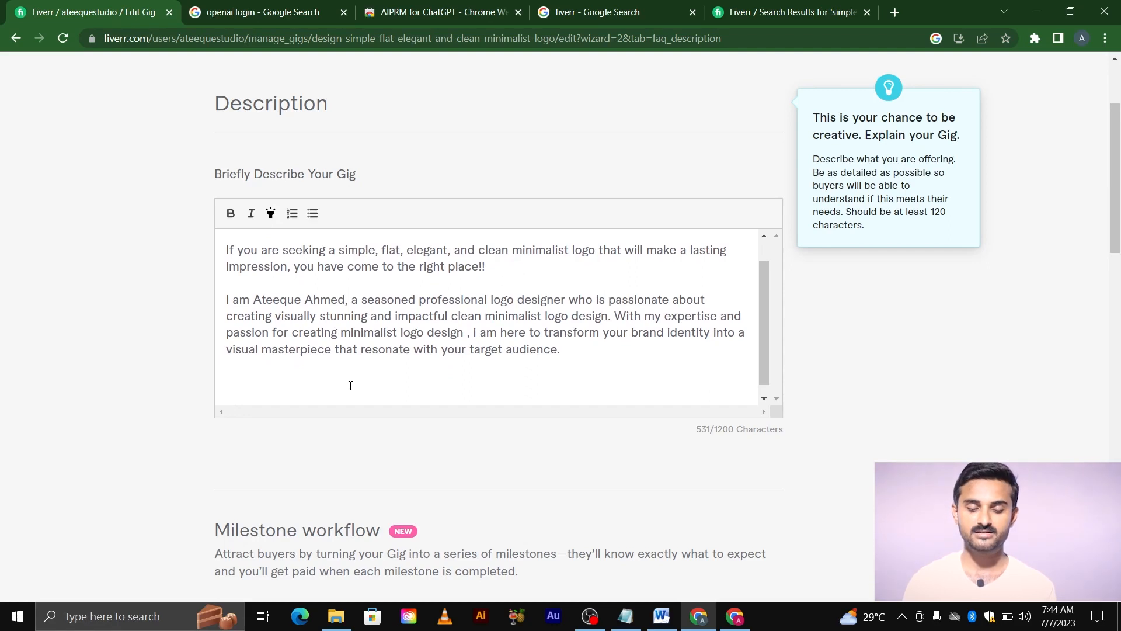
pyautogui.write('Wh')
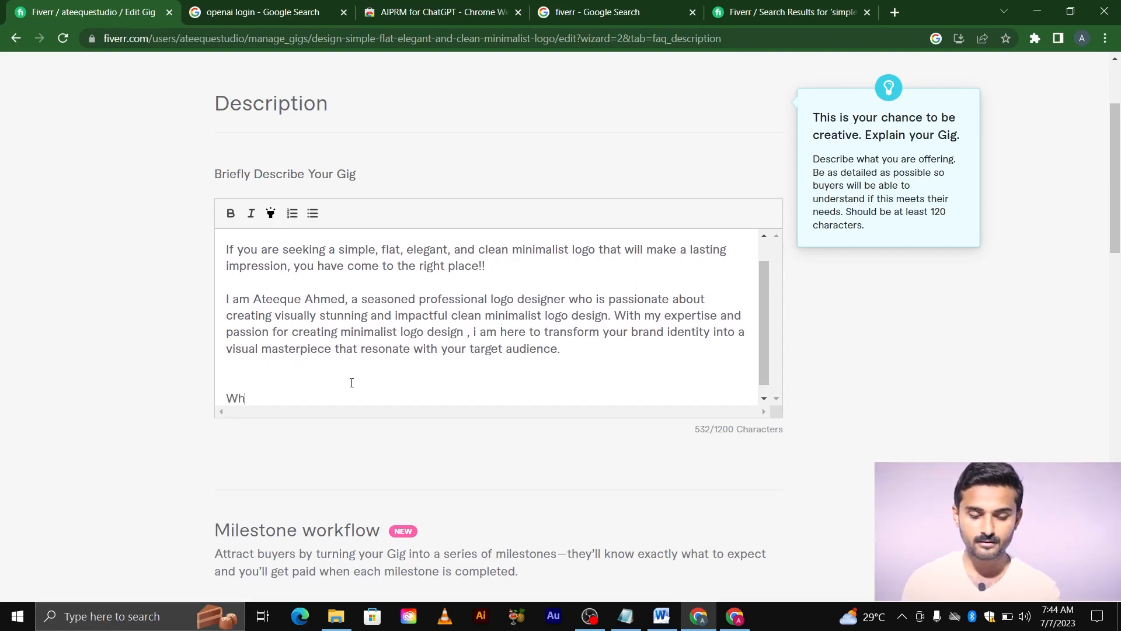
pyautogui.write('at youre')
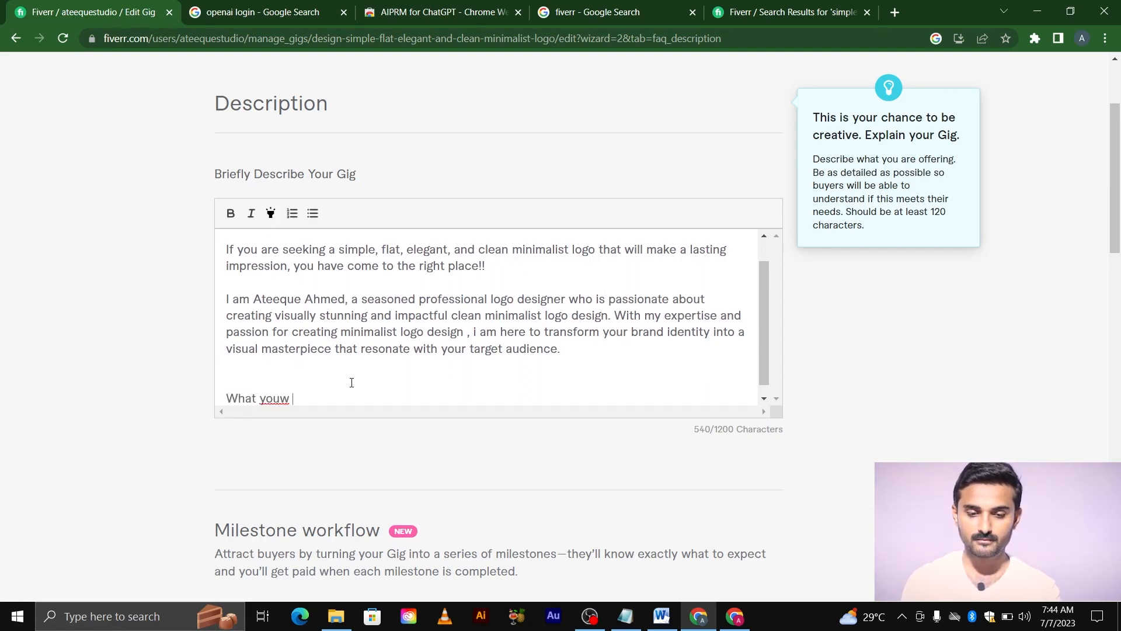
pyautogui.press('BackSpace')
pyautogui.press('BackSpace')
pyautogui.write('will get ')
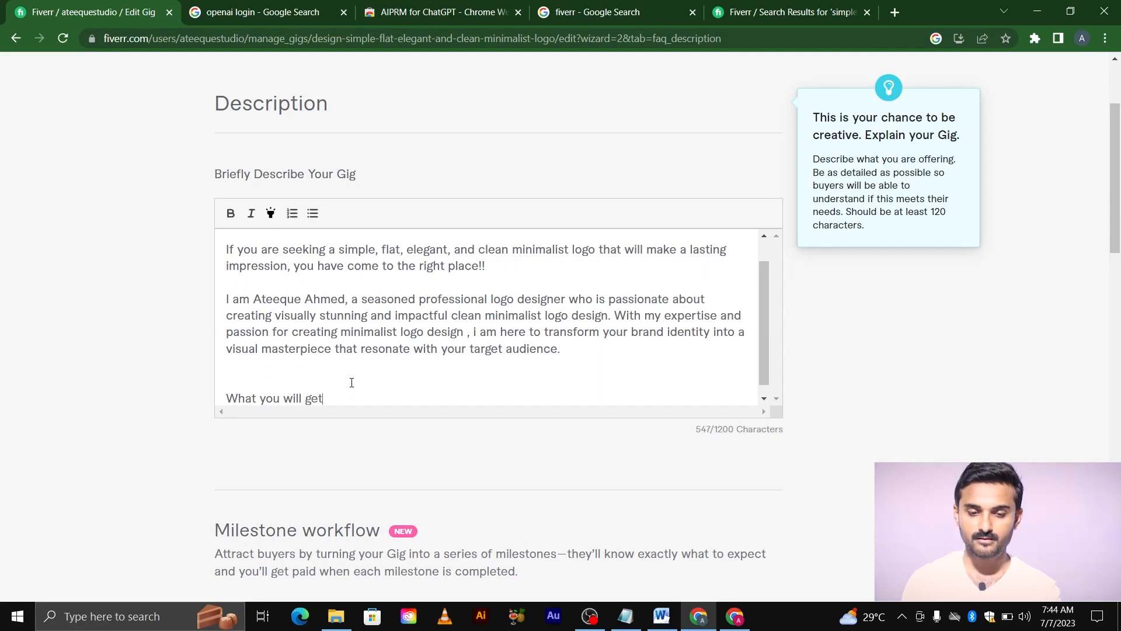
pyautogui.write('>')
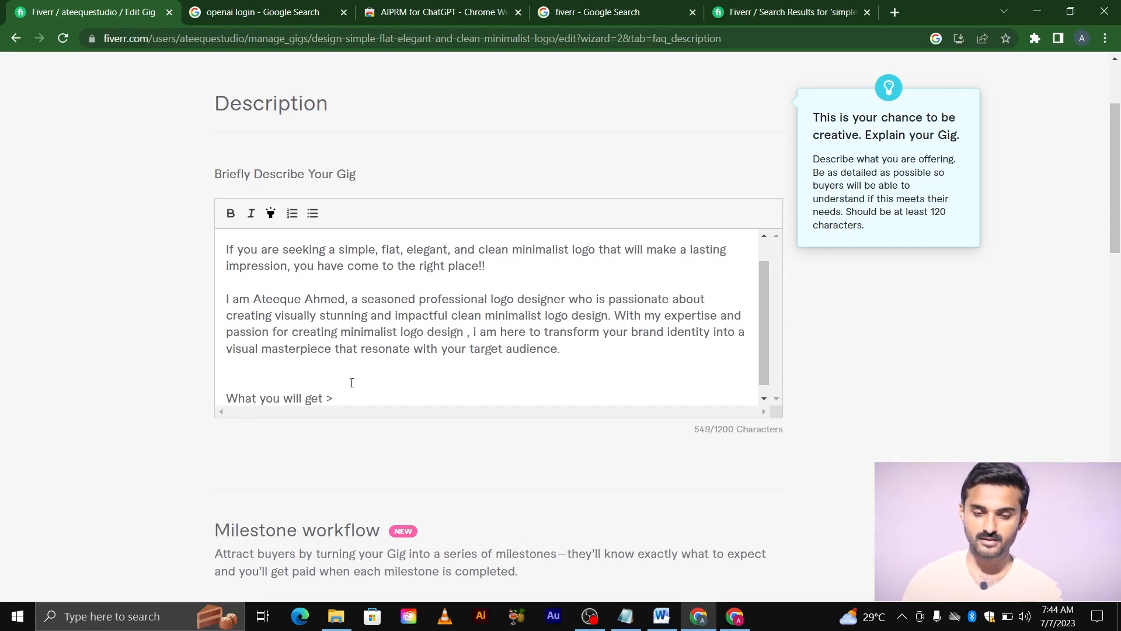
pyautogui.press('BackSpace')
pyautogui.write('?')
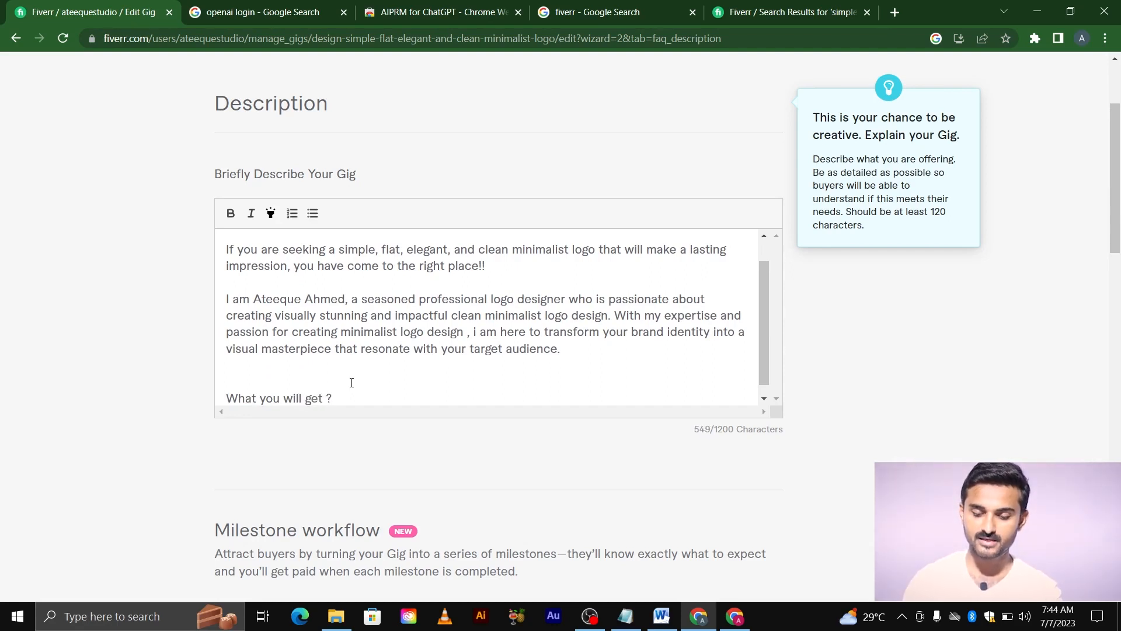
pyautogui.press('Return')
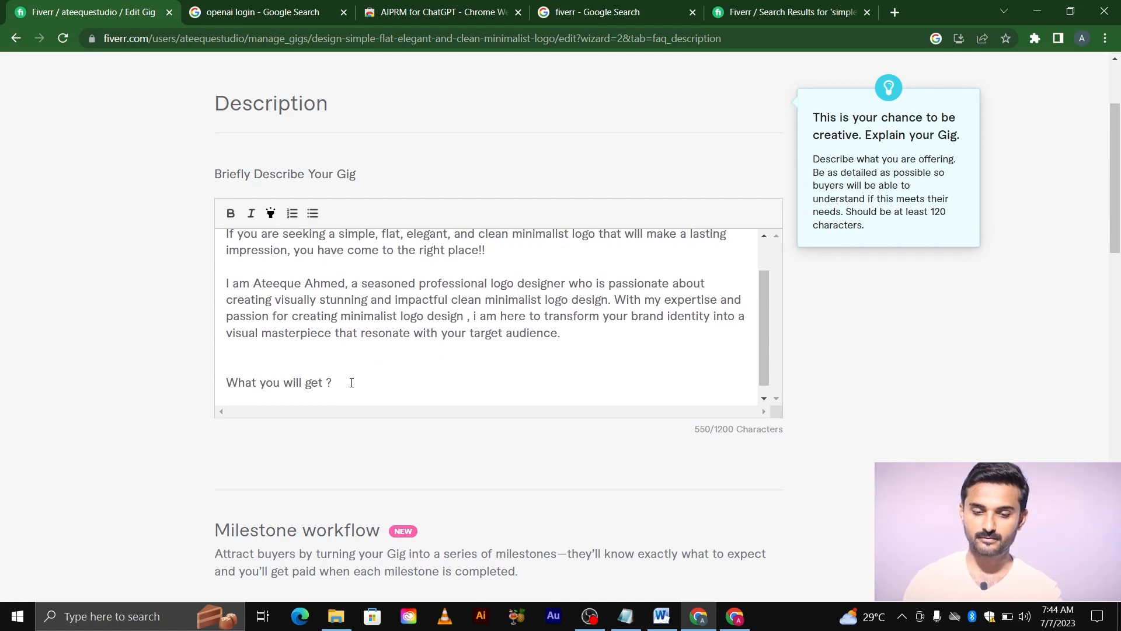
# Start a bulleted list under the "What you will get ?" heading with the item "Unique and elegant minimalist logo".
pyautogui.click(313, 213)
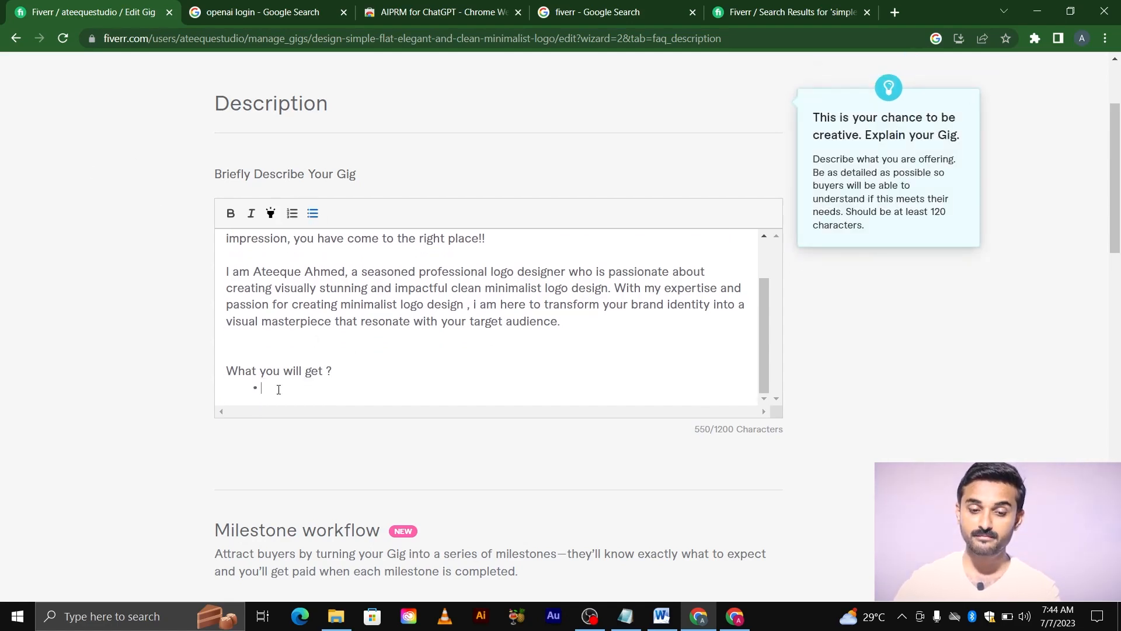
pyautogui.write('Unique ')
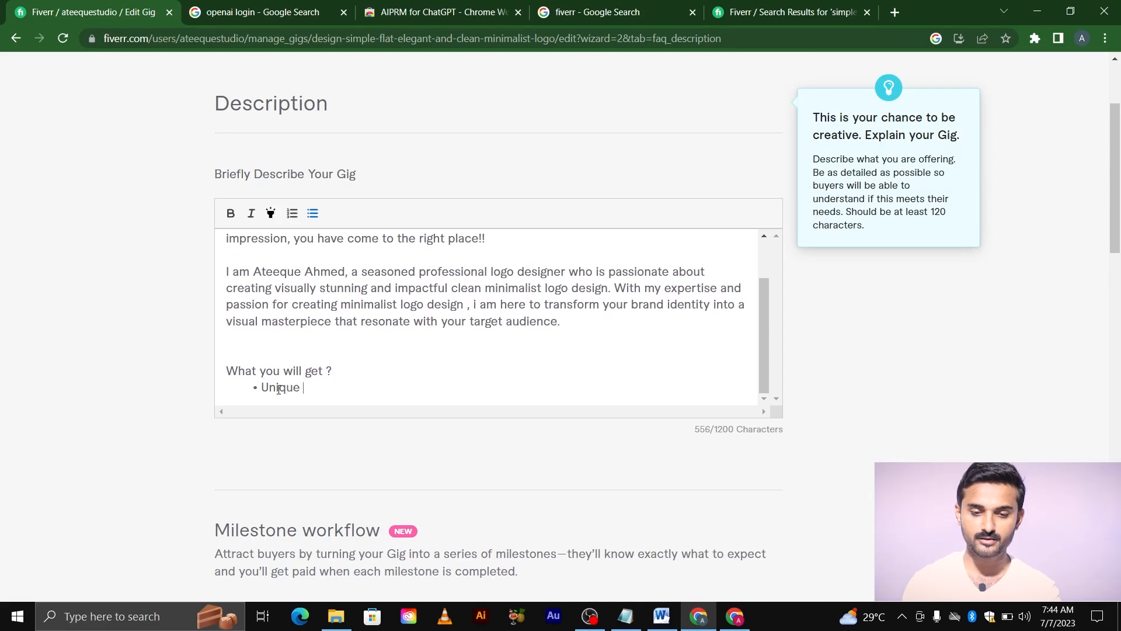
pyautogui.write('and elegan')
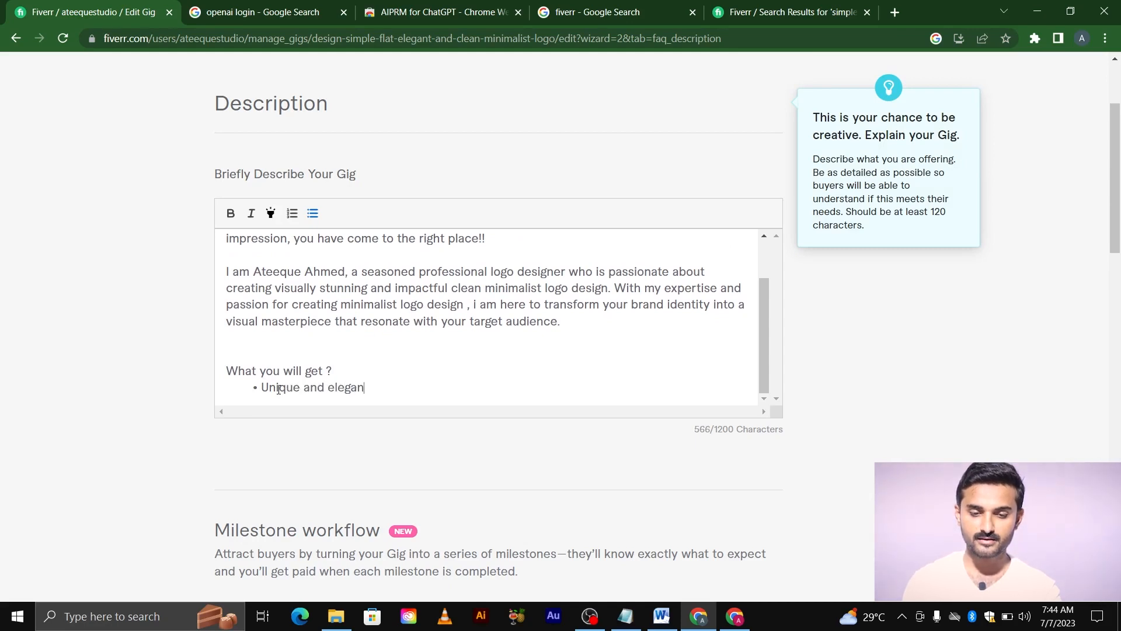
pyautogui.write('t minimasli')
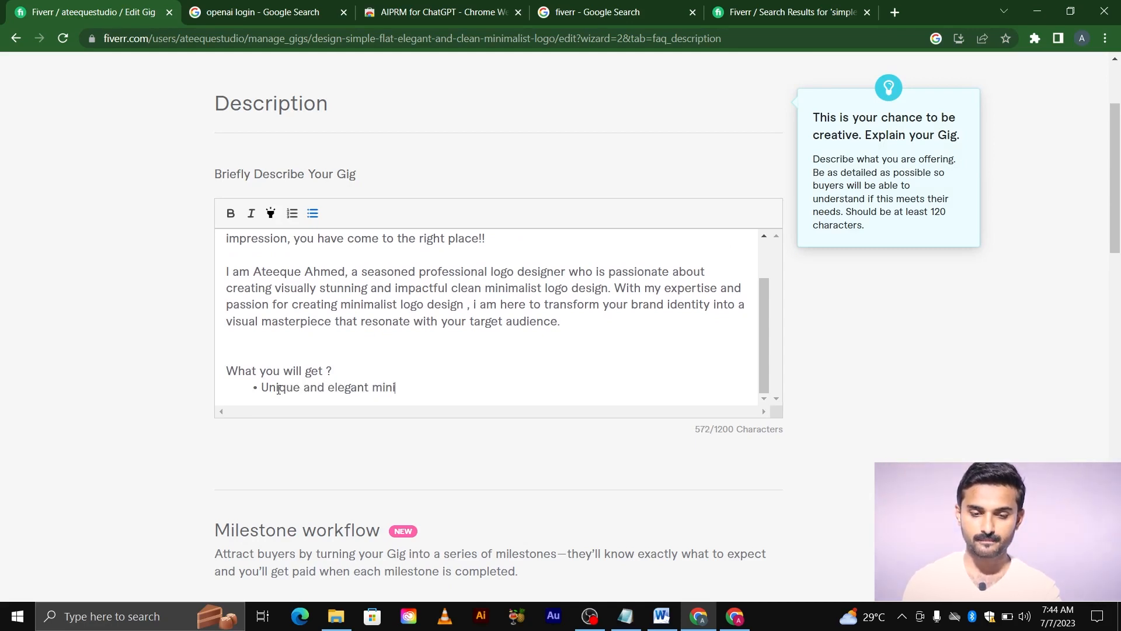
pyautogui.press('BackSpace')
pyautogui.press('BackSpace')
pyautogui.press('BackSpace')
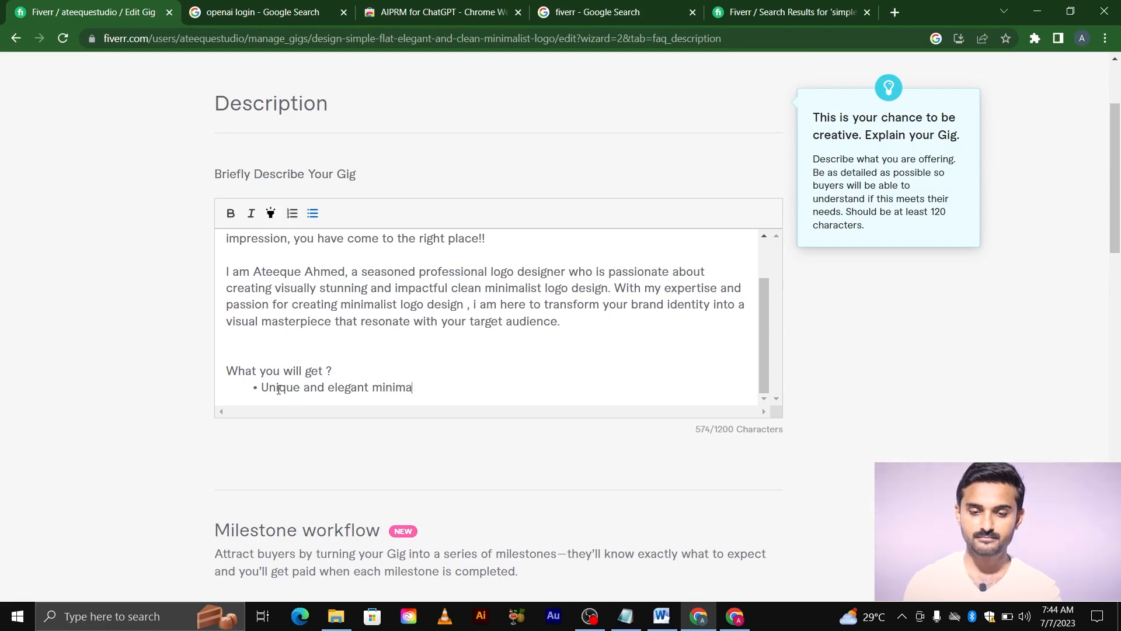
pyautogui.write('list logo')
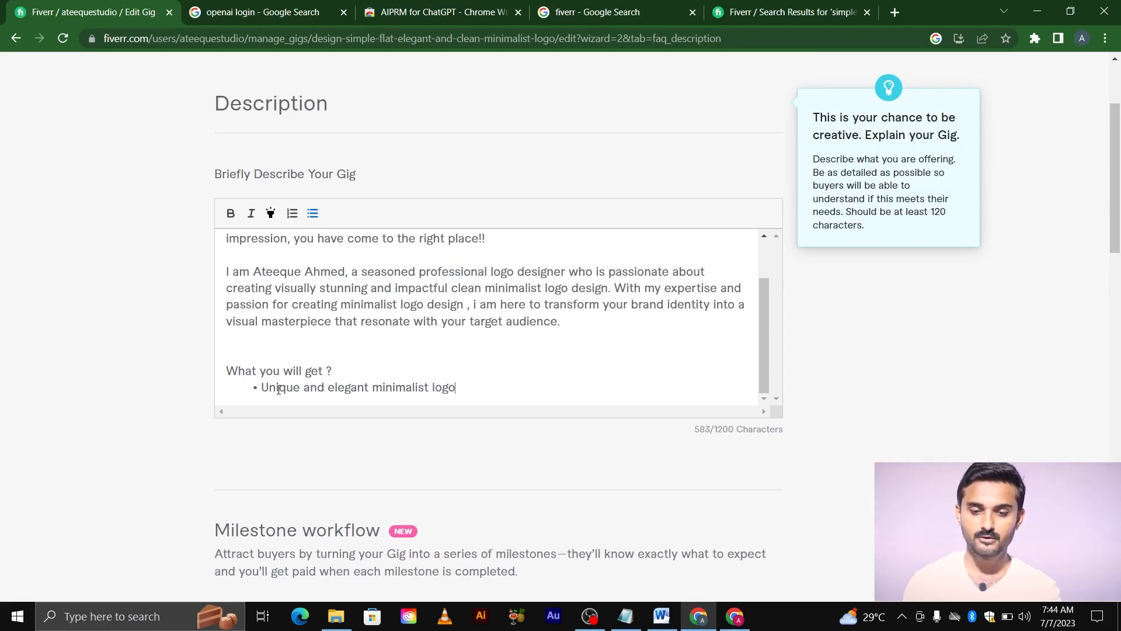
# Add a second bullet to the list beginning with "Transparencyt at 1".
pyautogui.press('Return')
pyautogui.write('Transpare')
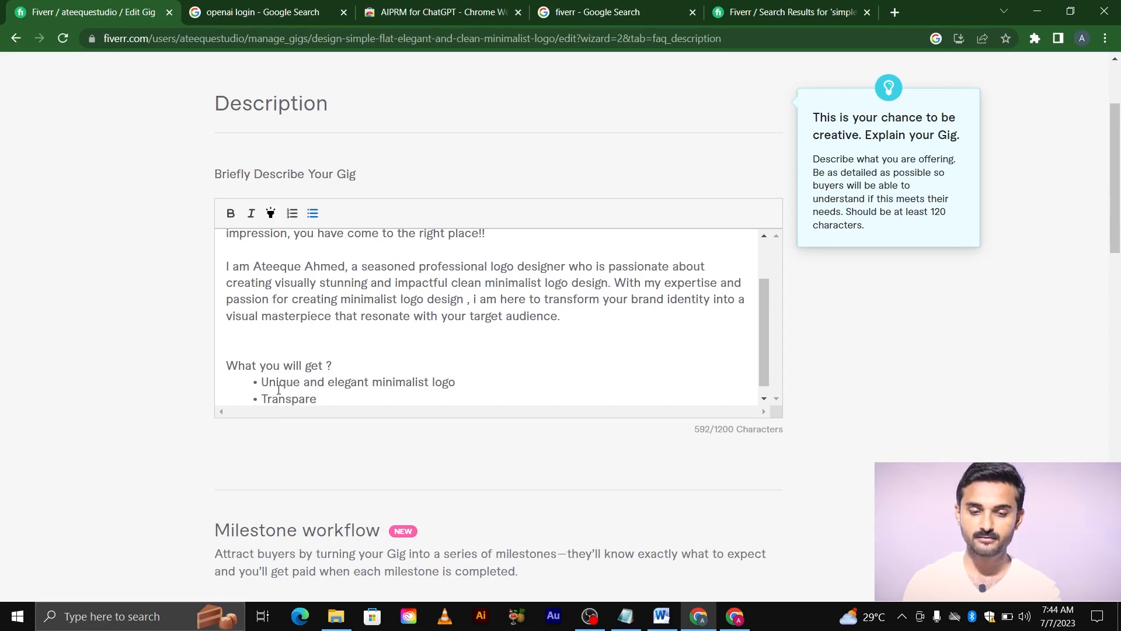
pyautogui.write('ncyt a')
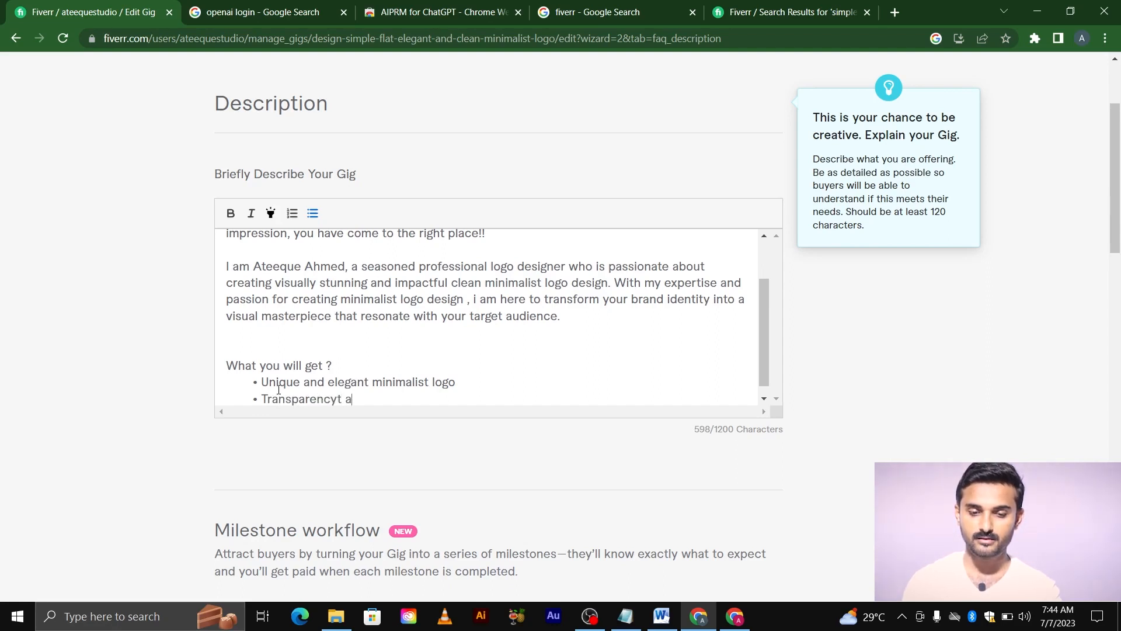
pyautogui.write('t 1')
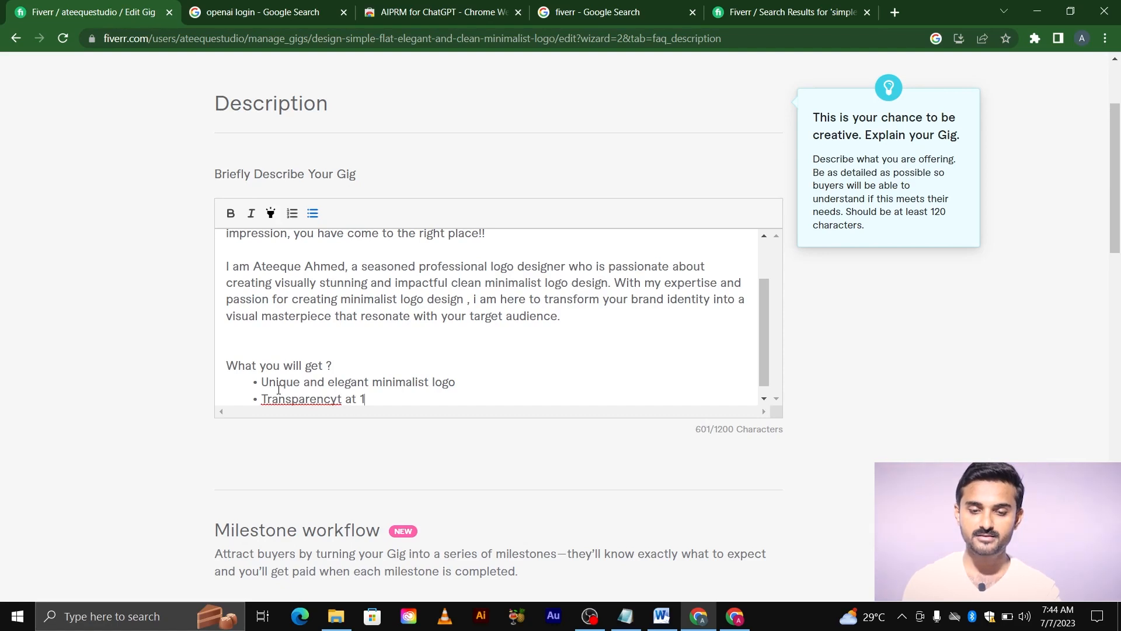
# Complete the second bullet of the gig description as "Transparency at 1000dpi resolution", correcting the misspelled first word.
pyautogui.write('000')
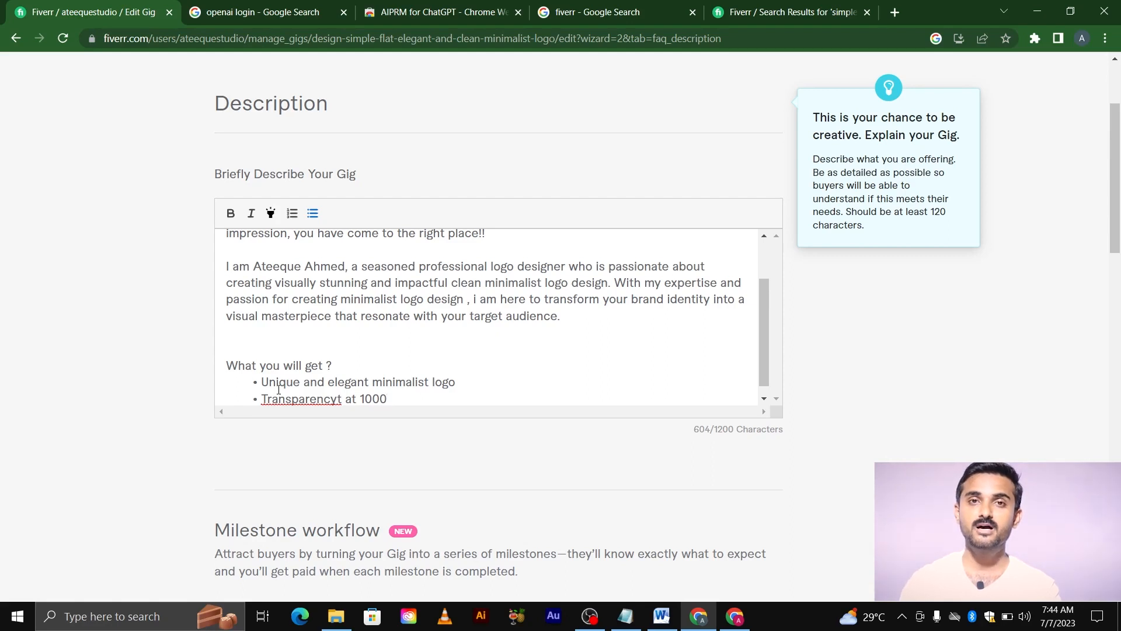
pyautogui.write('dpi re')
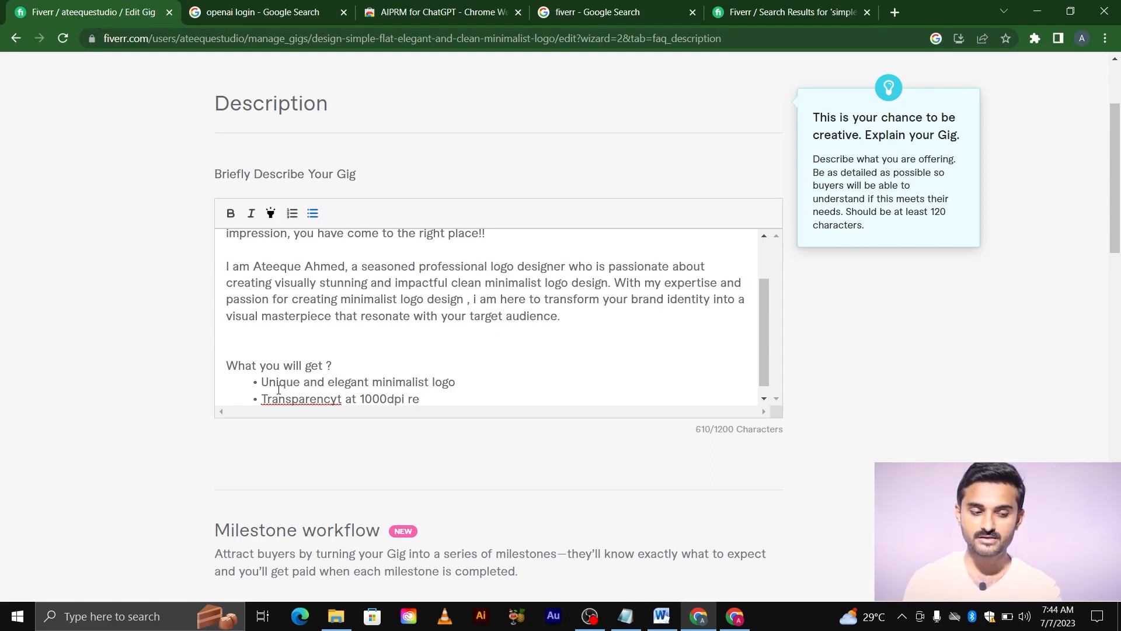
pyautogui.write('solution')
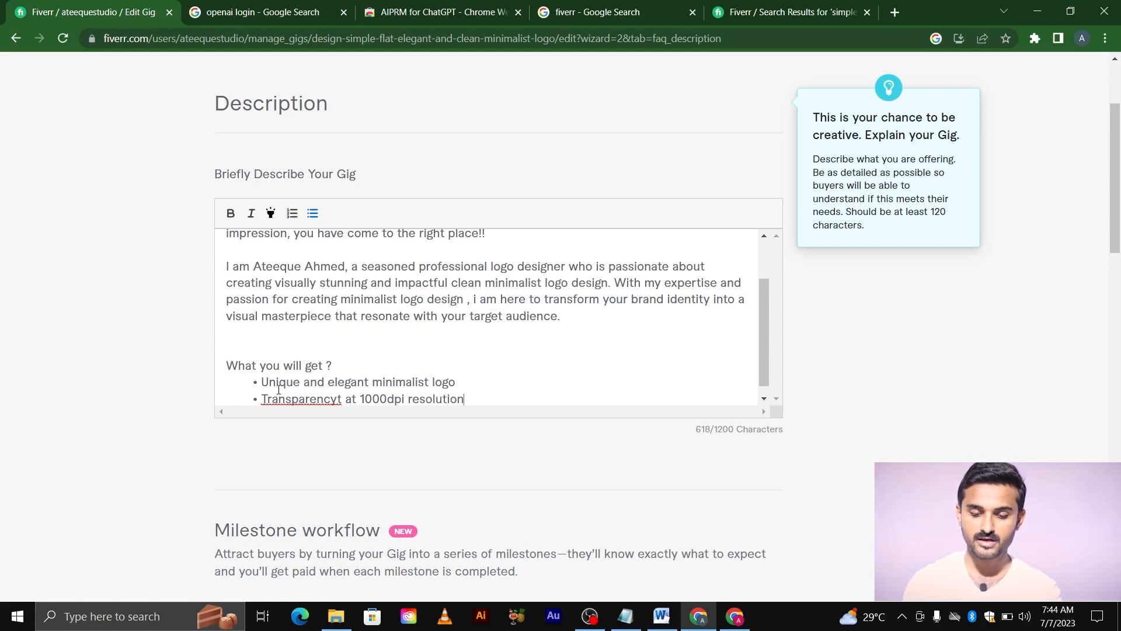
pyautogui.press('Return')
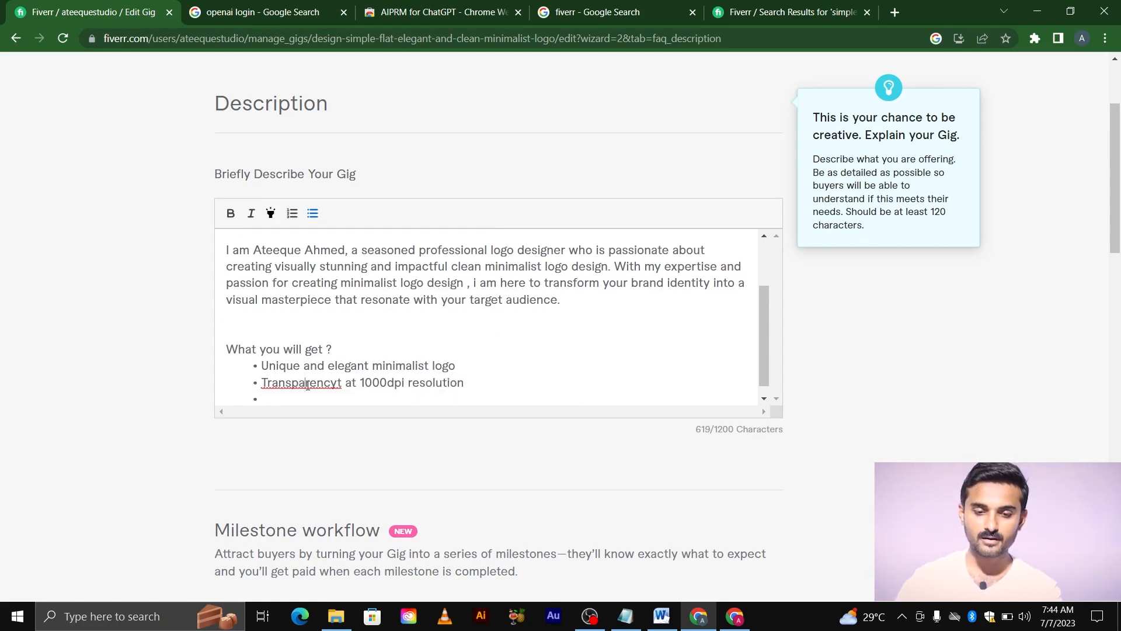
pyautogui.rightClick(307, 386)
pyautogui.click(351, 202)
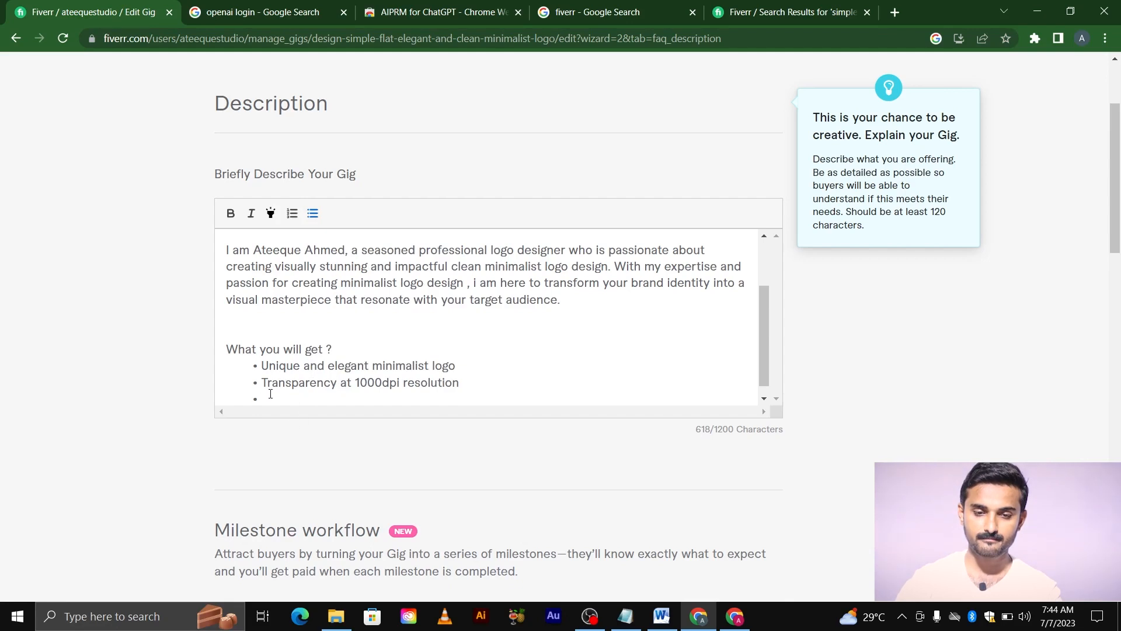
# Add a third bullet reading "All files formats (AI + EPS + JPEG + SVG + PSD)" to the description list.
pyautogui.click(275, 398)
pyautogui.write('A')
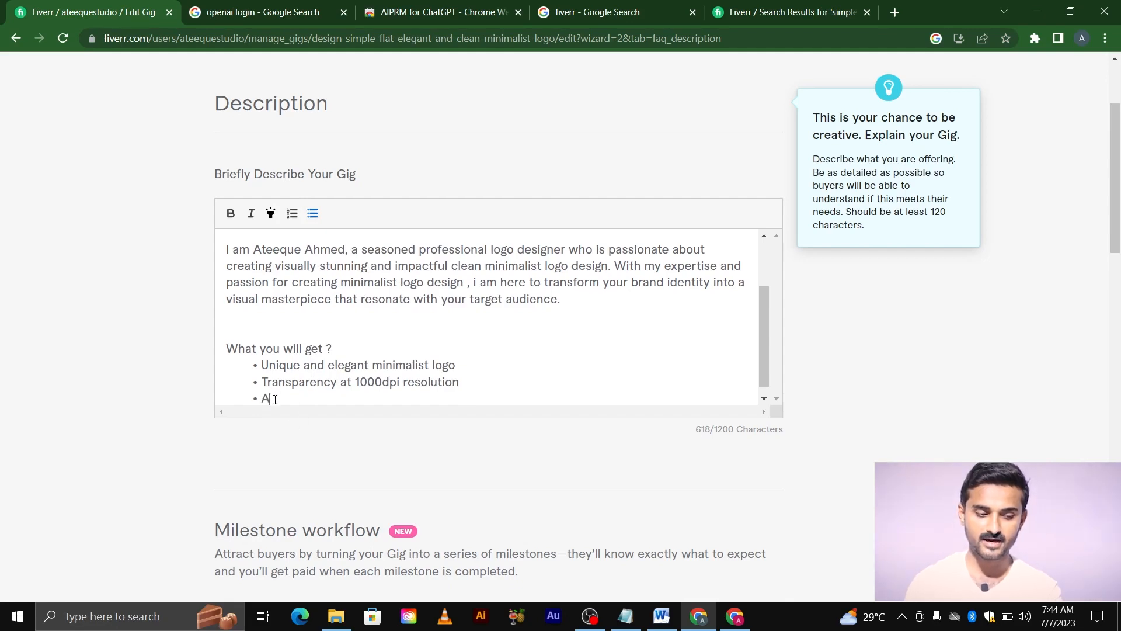
pyautogui.write('ll files formates')
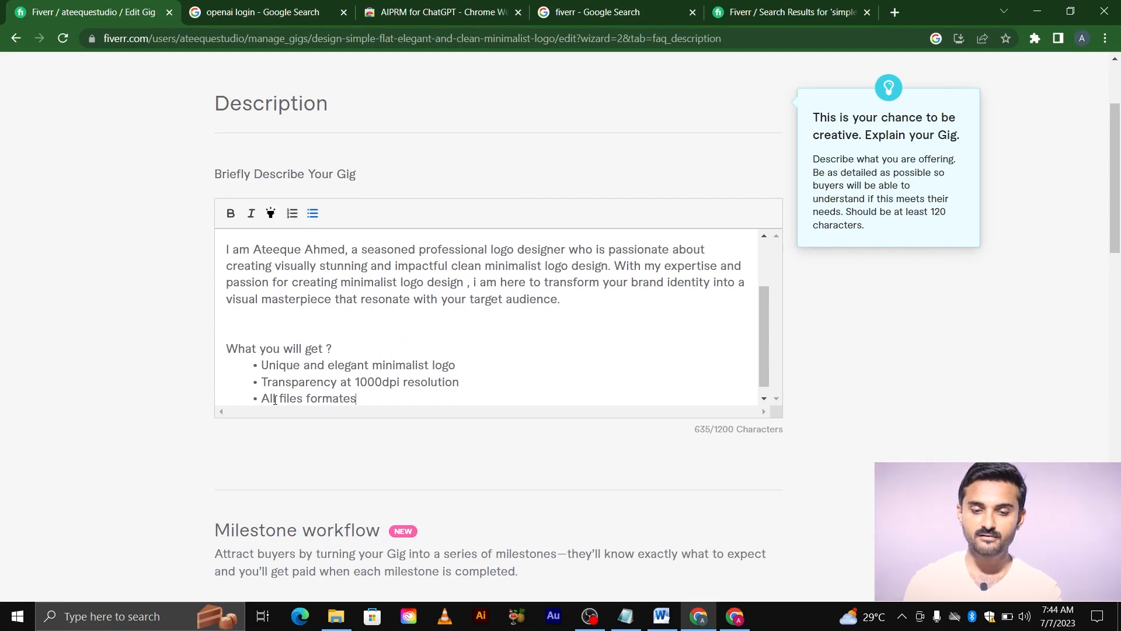
pyautogui.press('BackSpace')
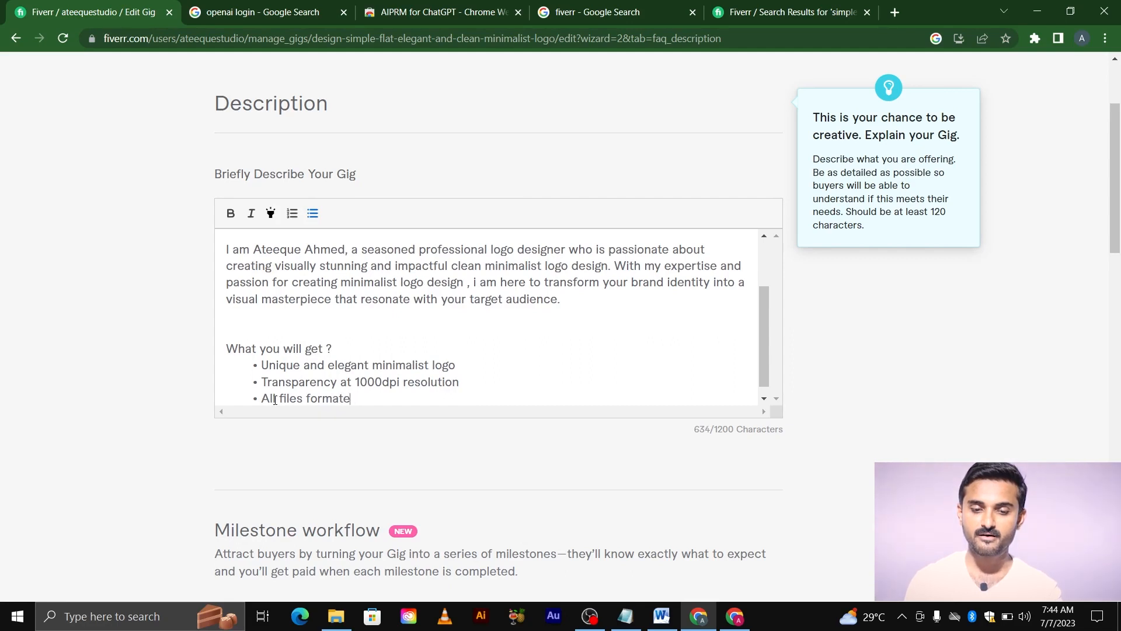
pyautogui.write('(')
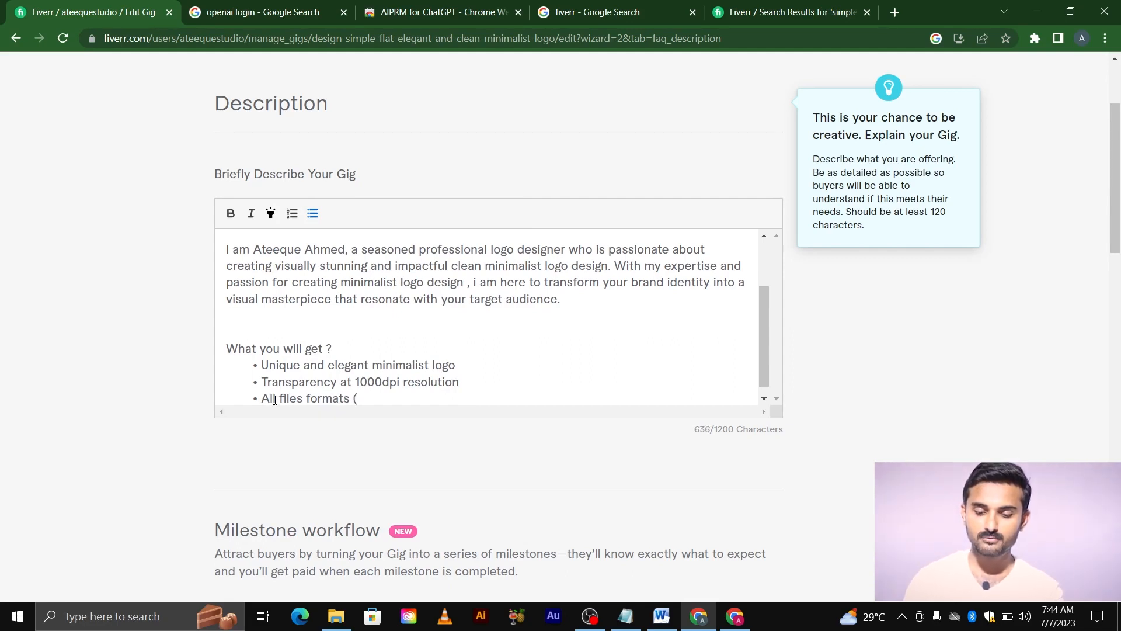
pyautogui.write('Al')
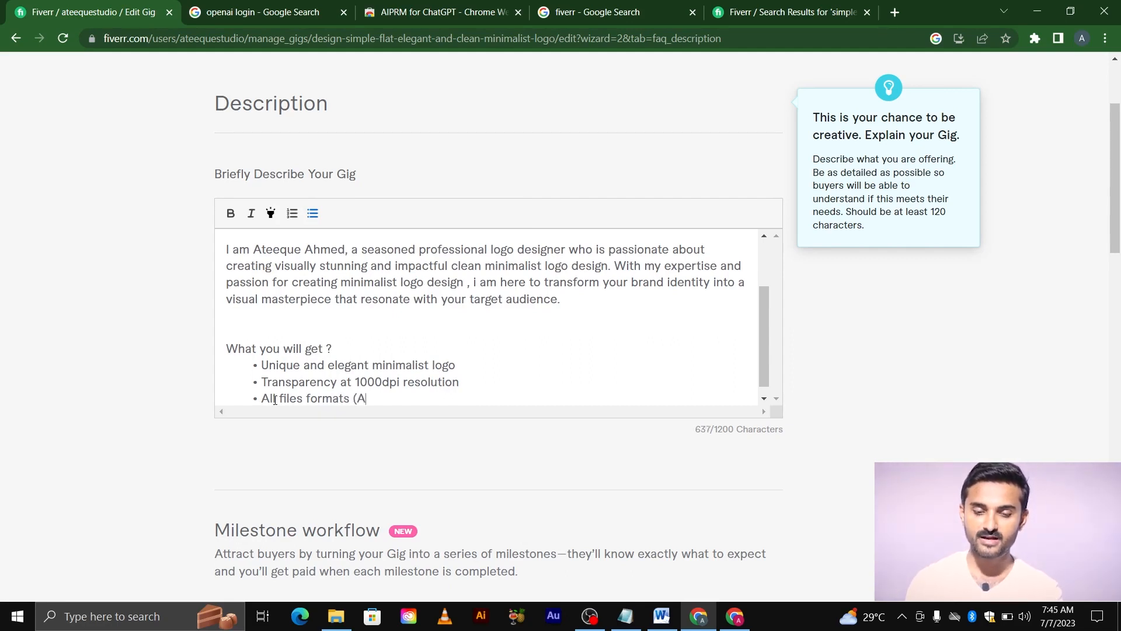
pyautogui.write(' + EP')
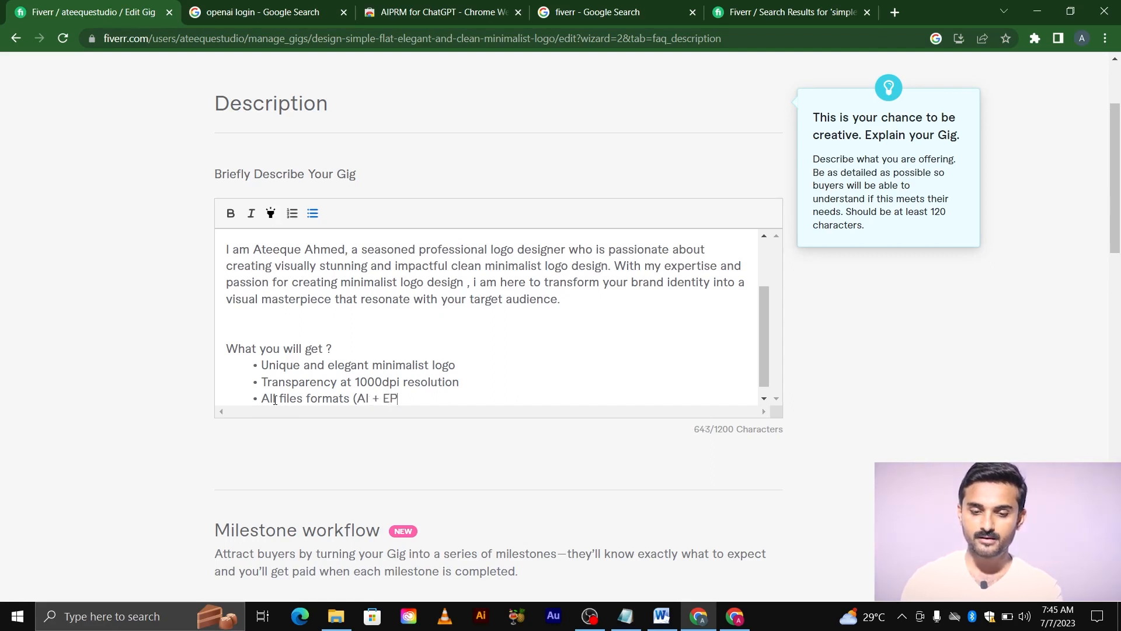
pyautogui.write('S + ')
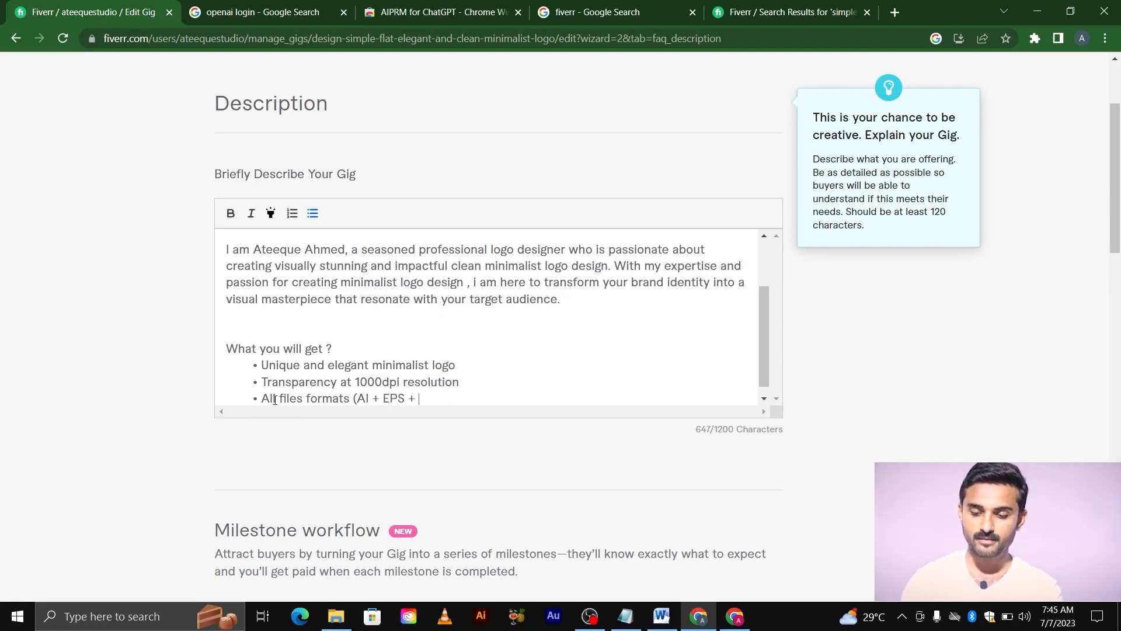
pyautogui.write('JPEG ')
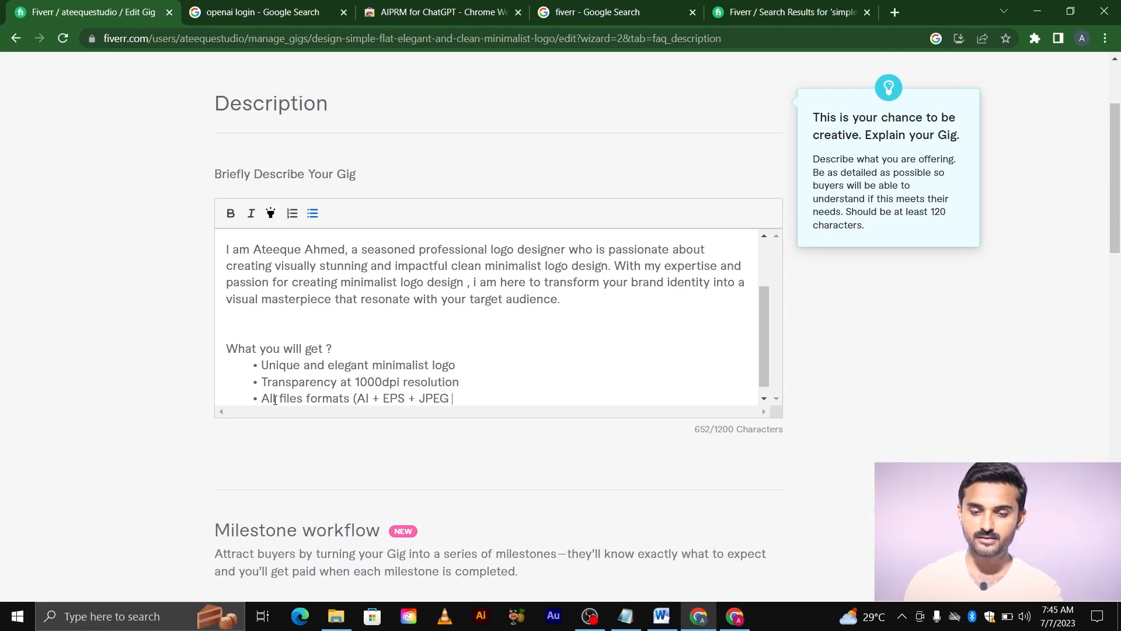
pyautogui.write('+ SVG')
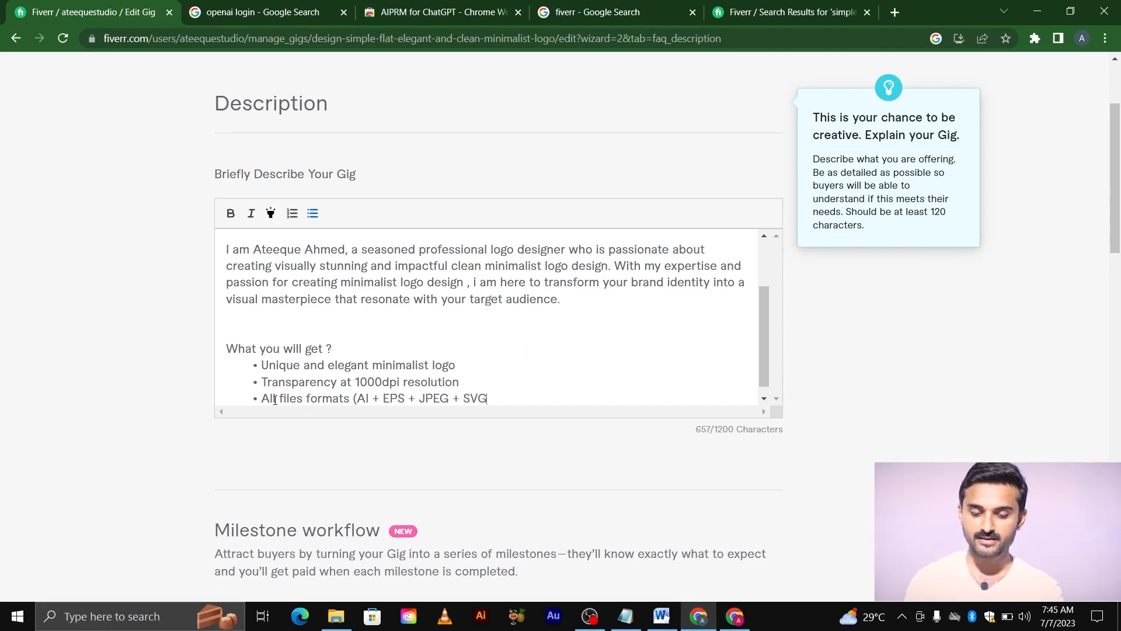
pyautogui.write(' + PSD')
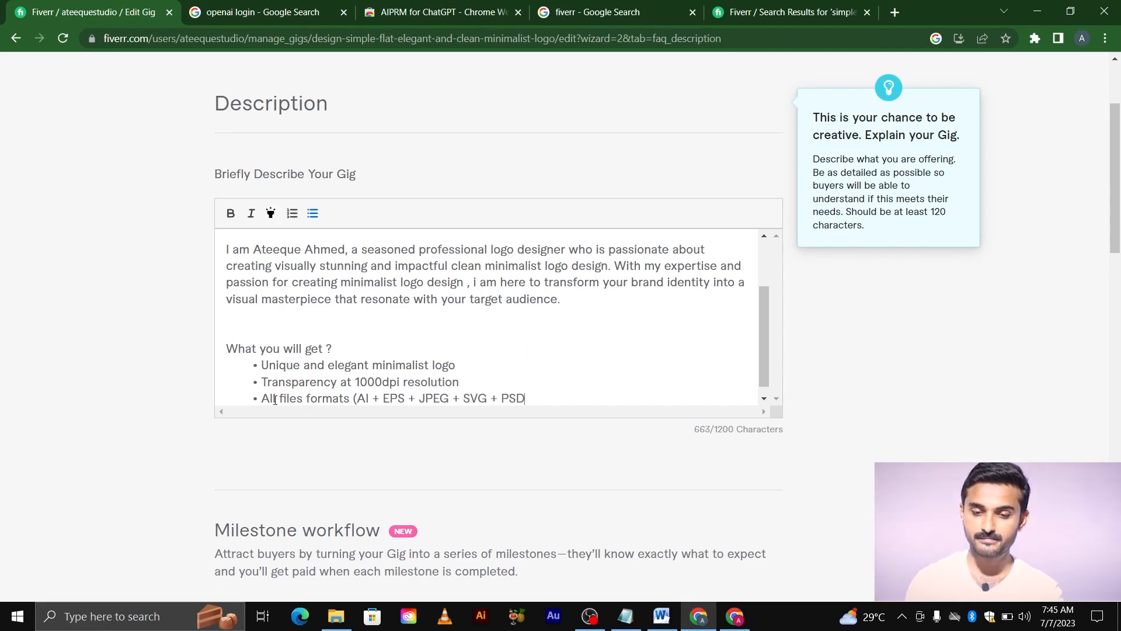
pyautogui.write(')')
pyautogui.press('Return')
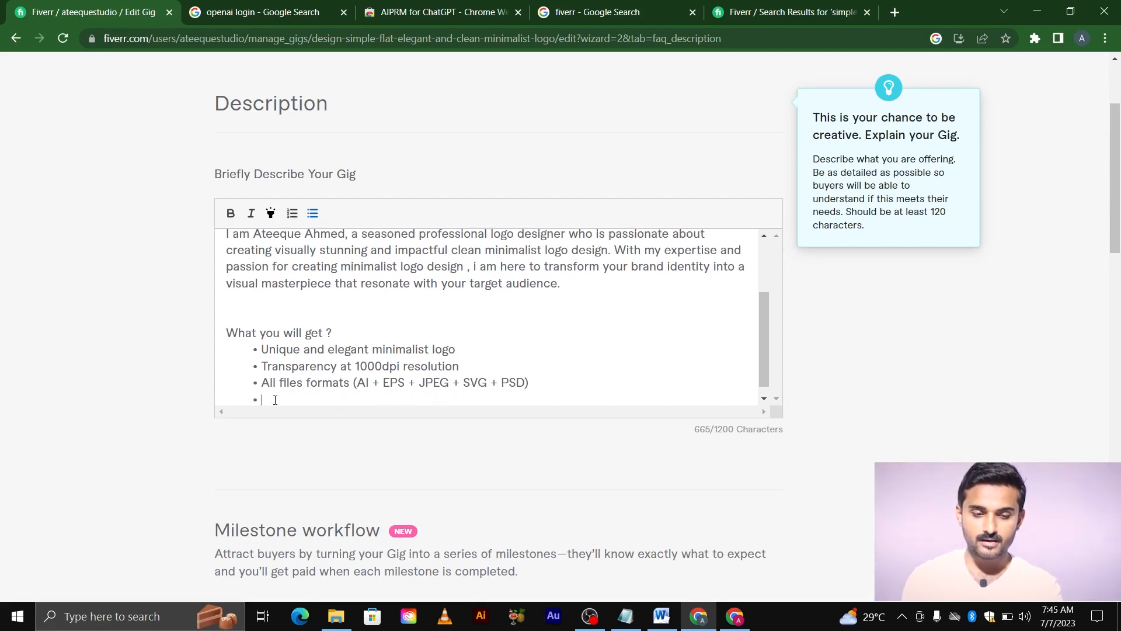
# Add the bullets "Realistic 3d mockup design" and "Printable file" to the description list.
pyautogui.write('Real')
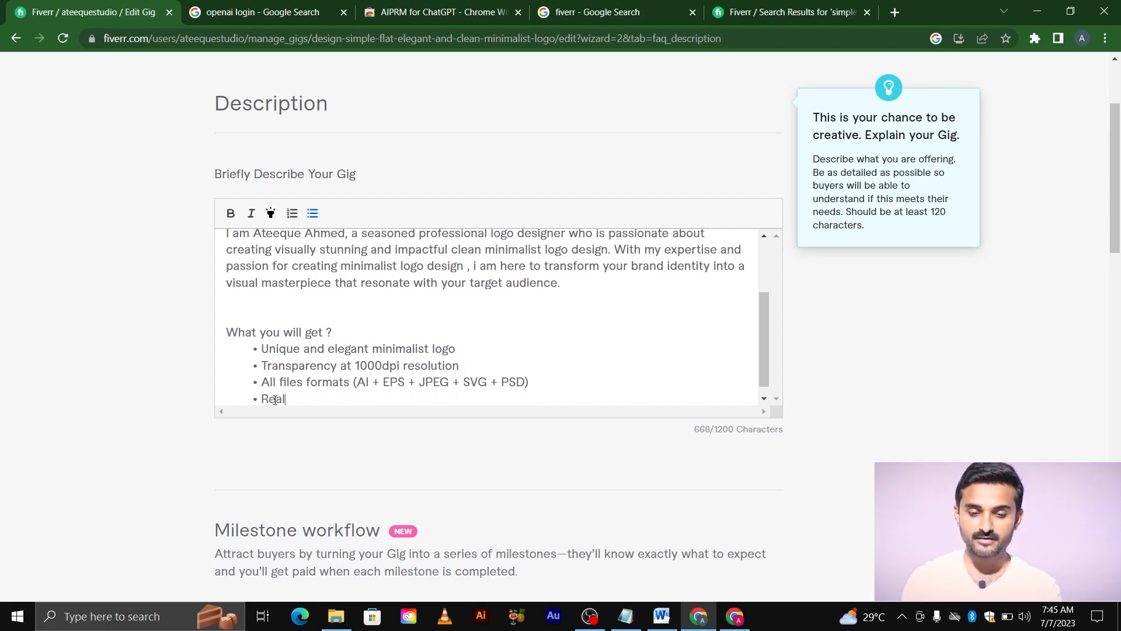
pyautogui.write('ist')
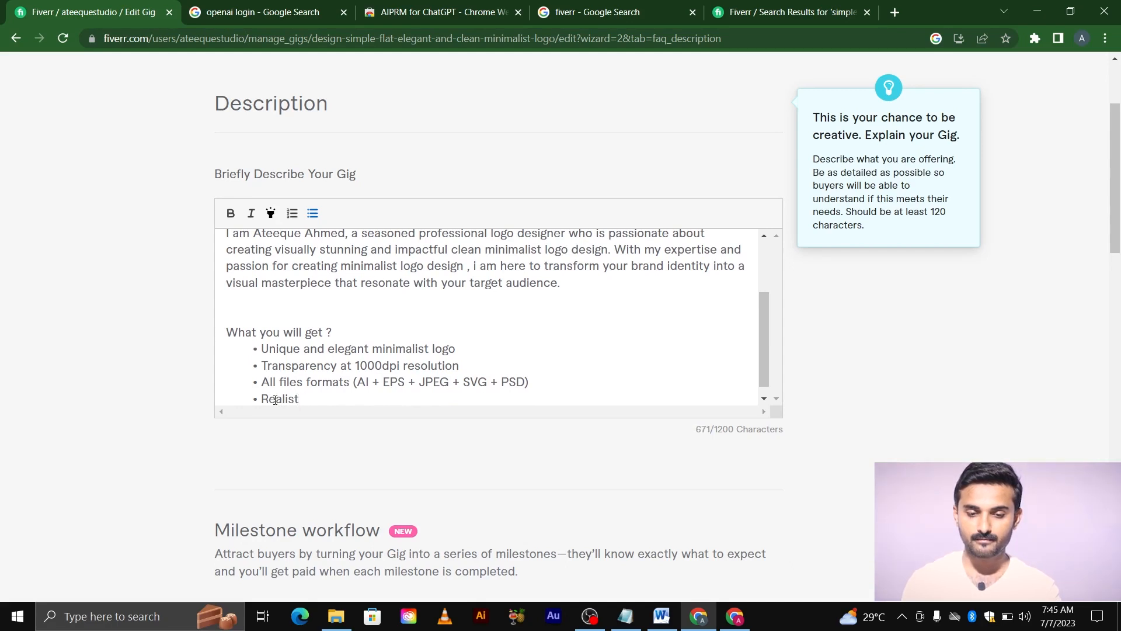
pyautogui.write('ic 3d mocku')
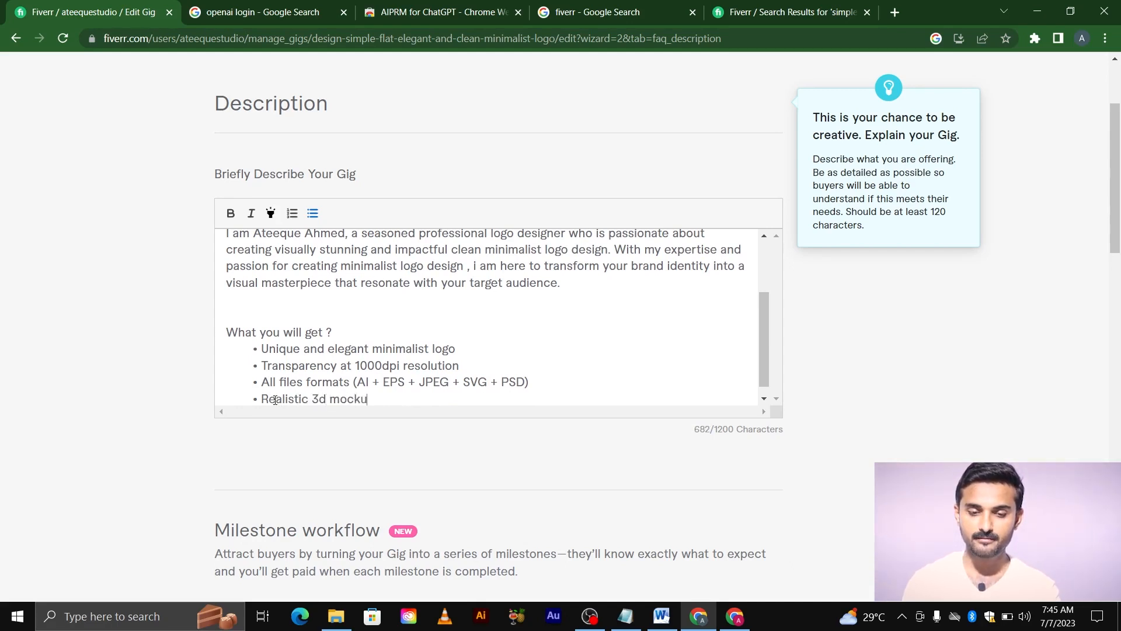
pyautogui.write('p design')
pyautogui.press('Return')
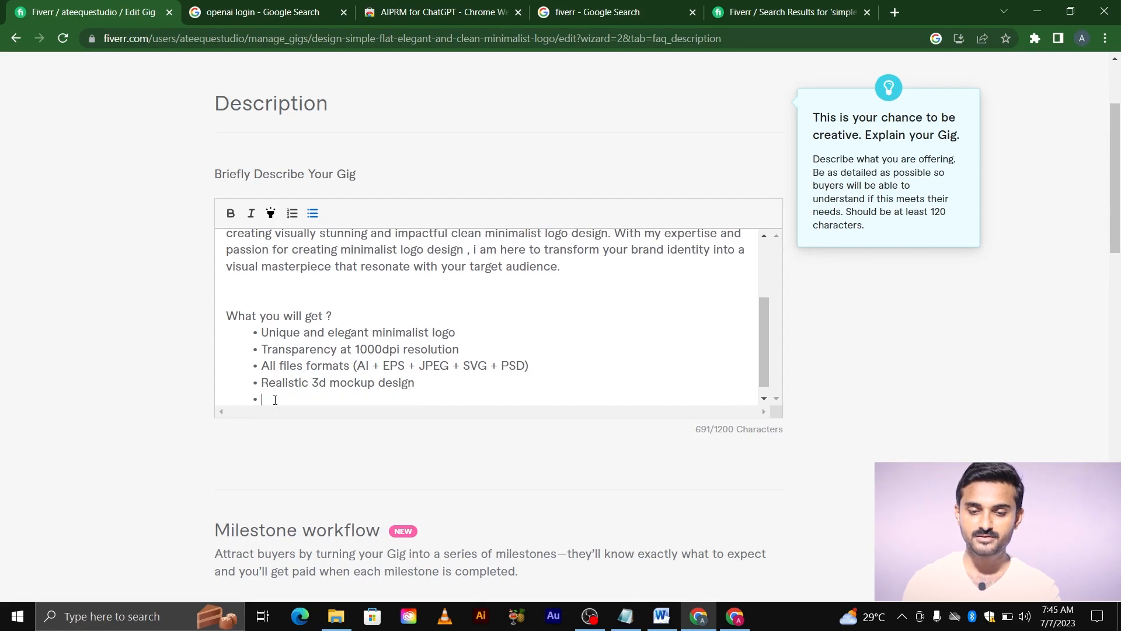
pyautogui.write('Pri')
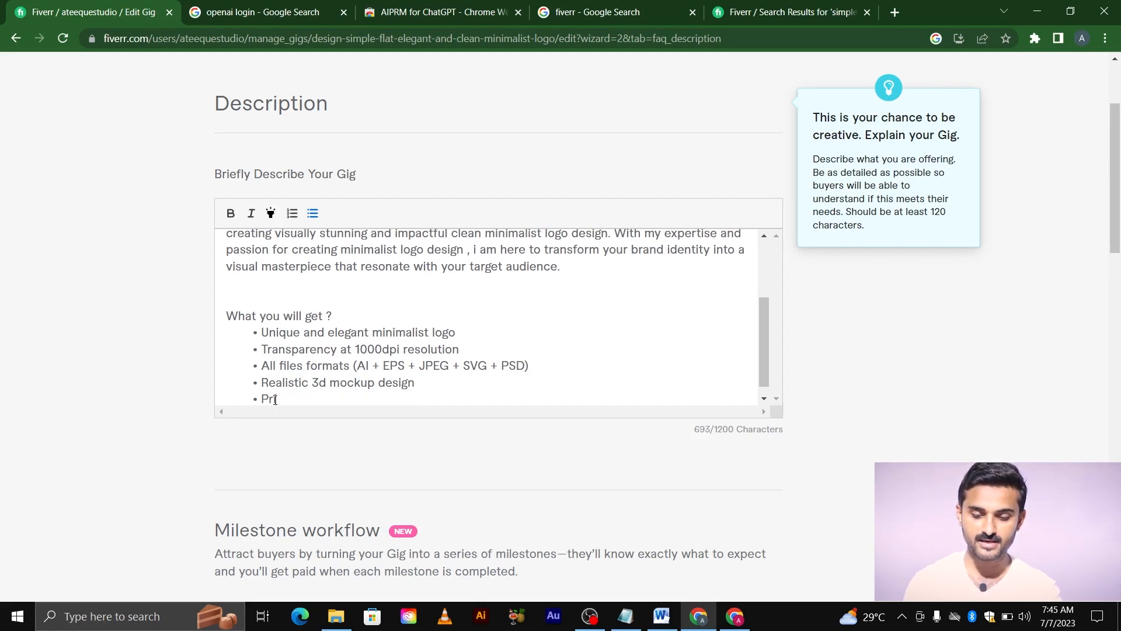
pyautogui.write('ntable file')
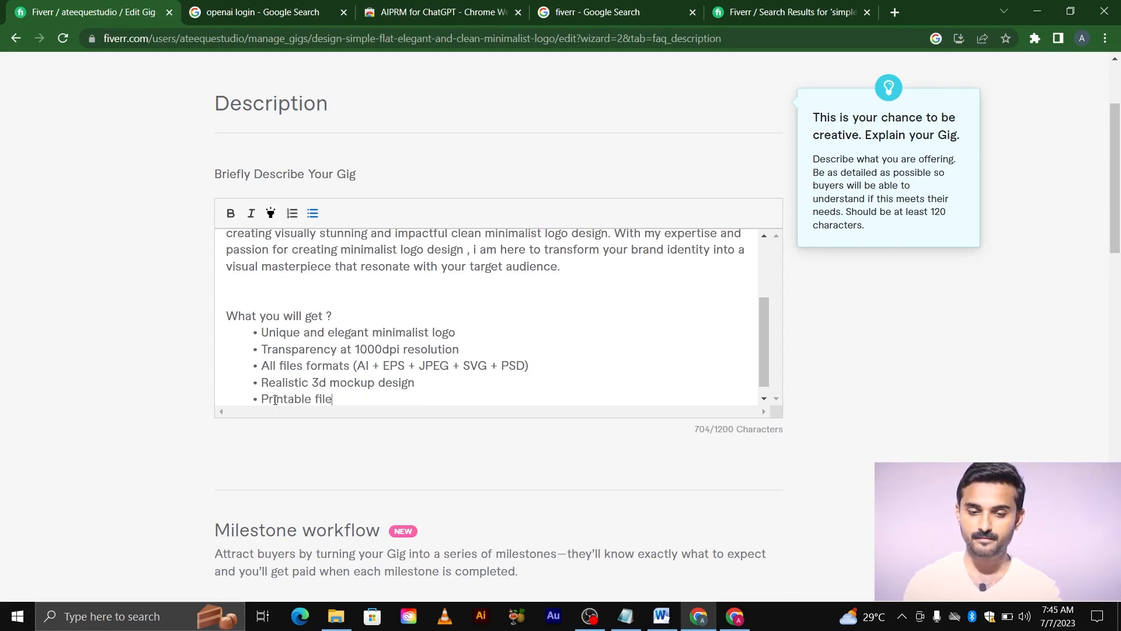
pyautogui.press('Return')
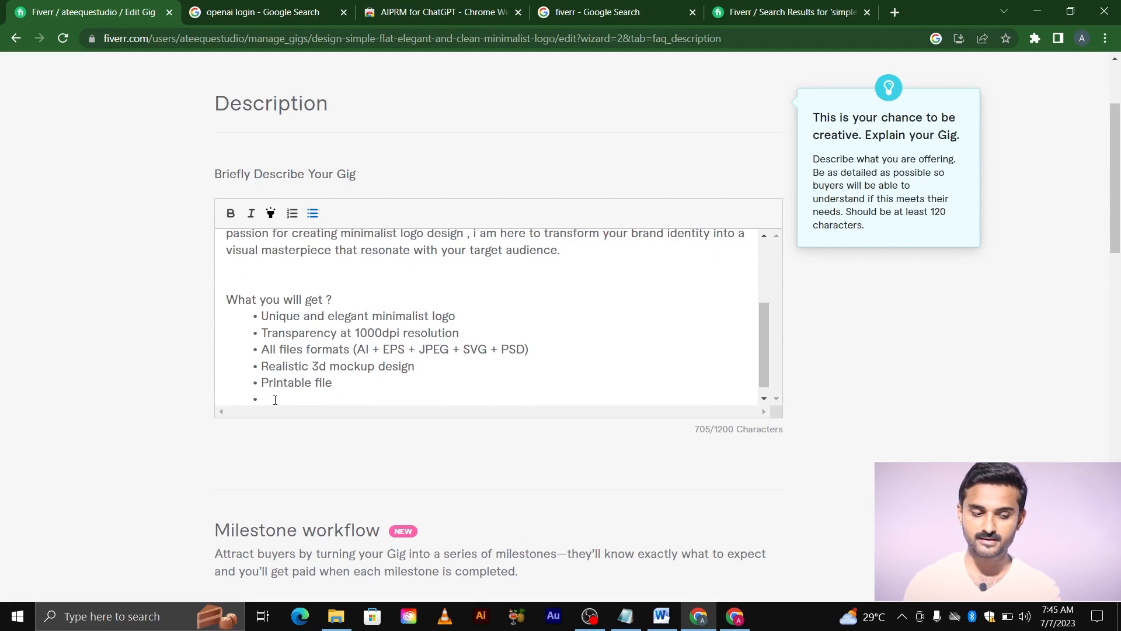
# Add the bullets "Color Palette" and "Typography" below the printable file item.
pyautogui.write('Color PAL')
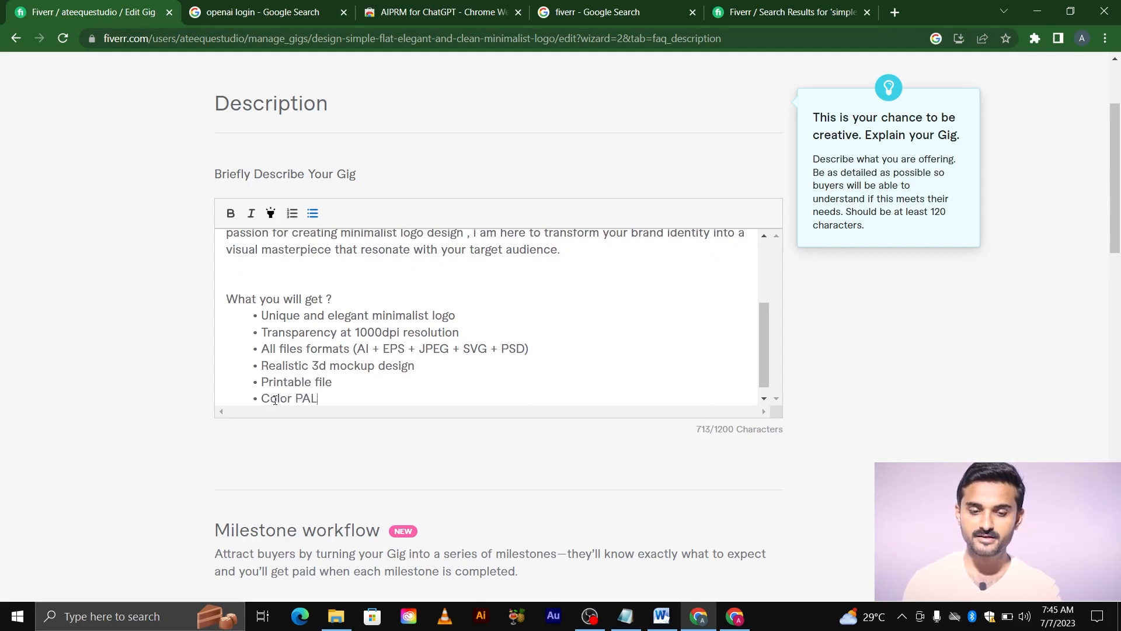
pyautogui.press('BackSpace')
pyautogui.press('BackSpace')
pyautogui.write('alette')
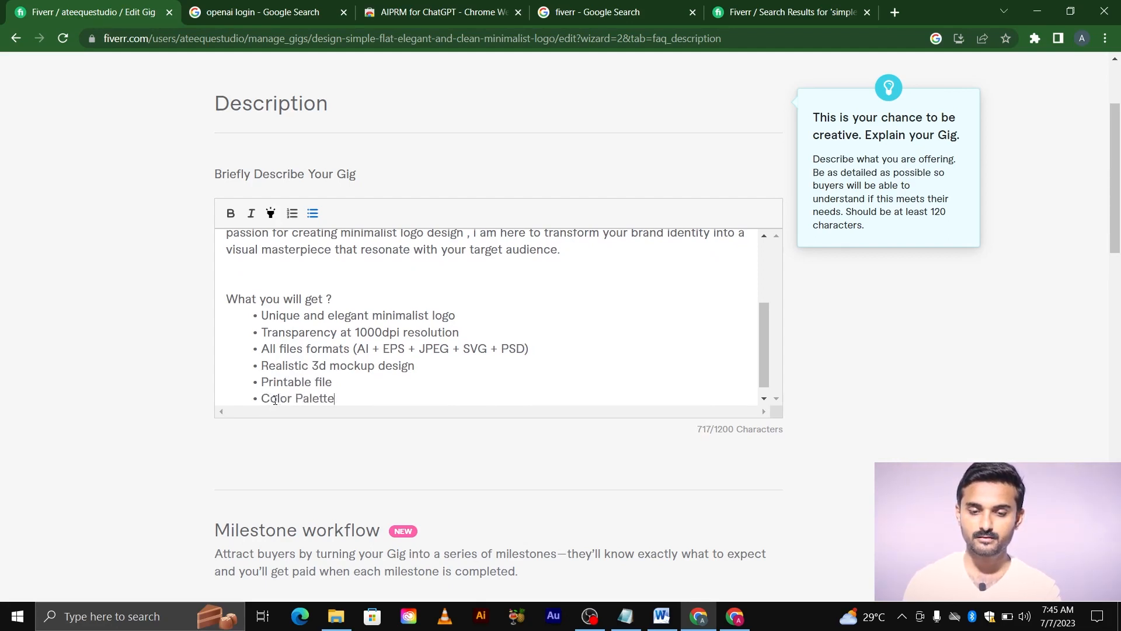
pyautogui.press('Return')
pyautogui.write('Ty')
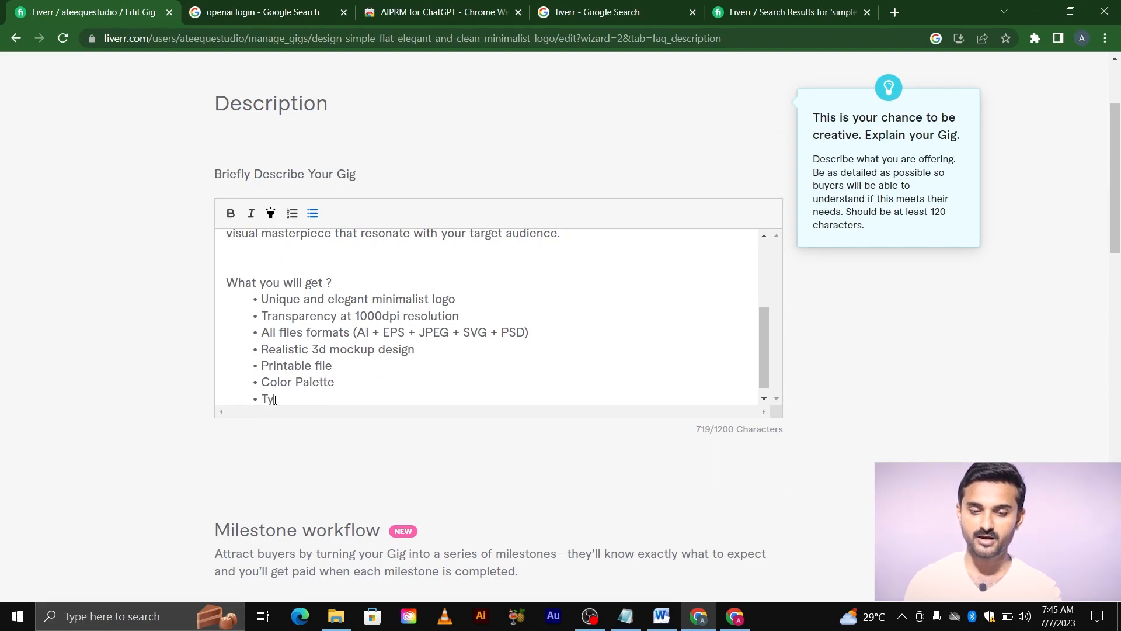
pyautogui.write('pography')
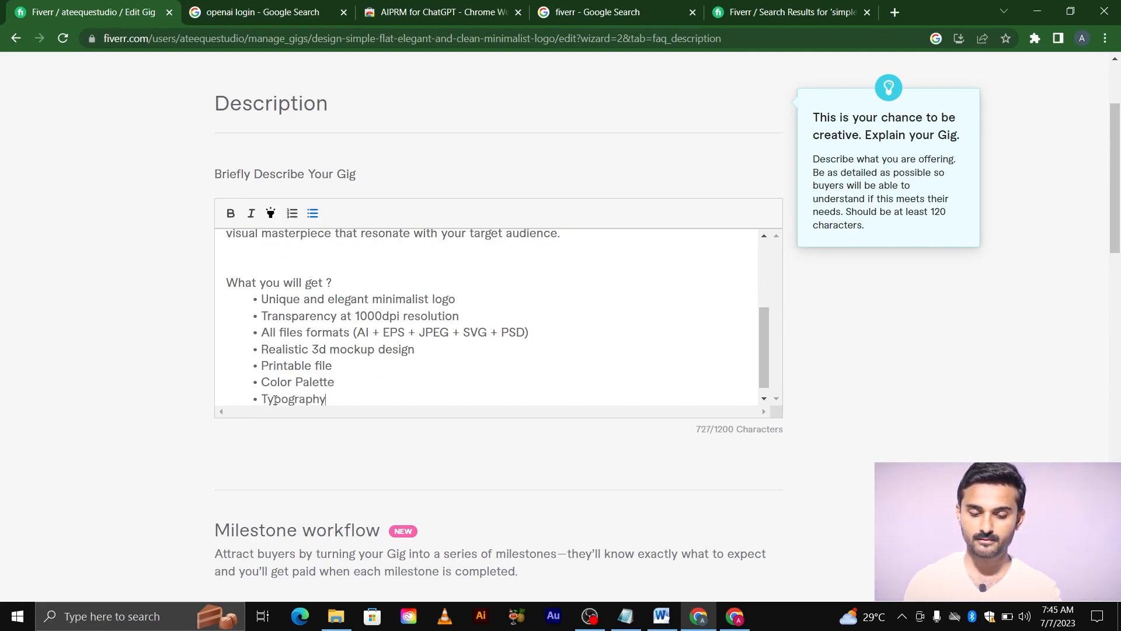
pyautogui.press('Return')
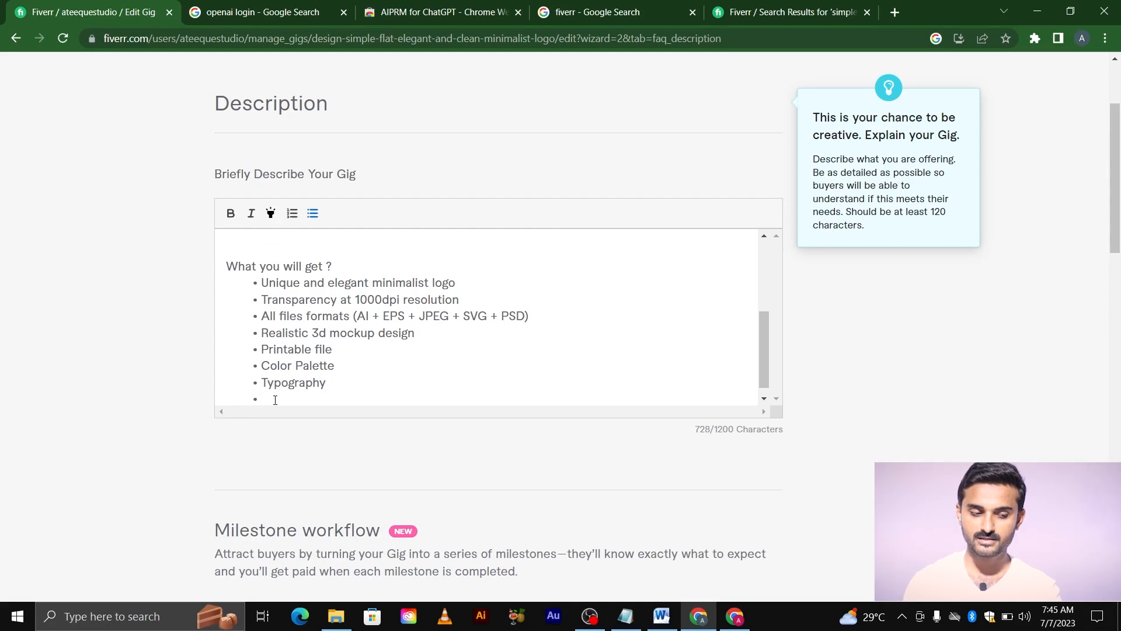
# Add the bullets "Stationary design" and "social media kit", and end the bulleted list with a blank line below it.
pyautogui.write('Stationary')
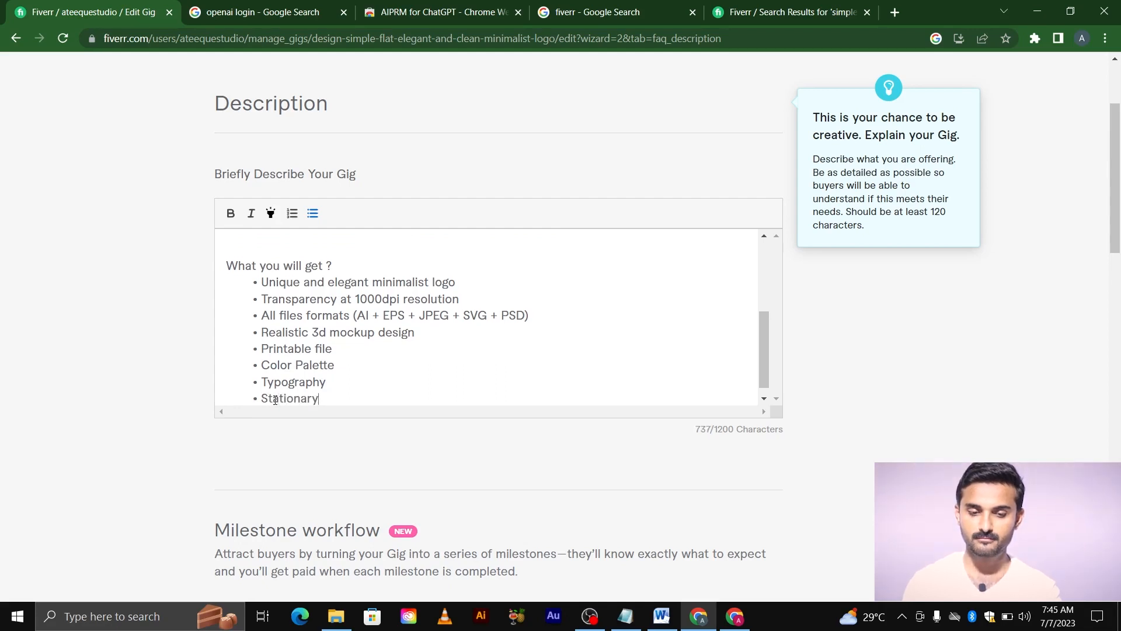
pyautogui.write(' design')
pyautogui.press('Return')
pyautogui.write('s')
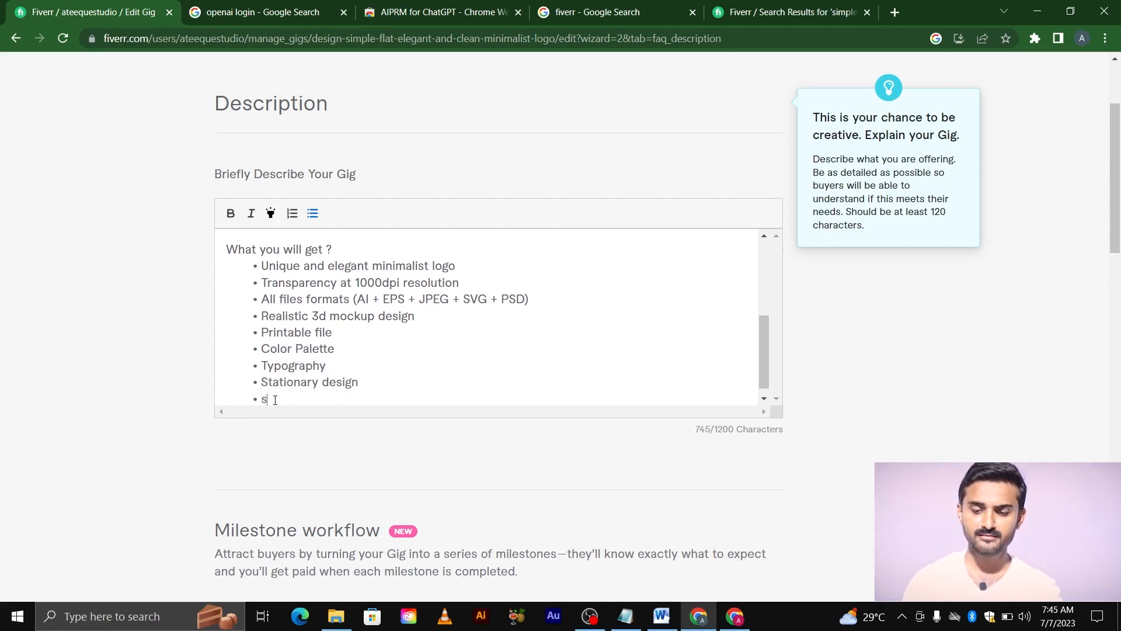
pyautogui.write('ocial med')
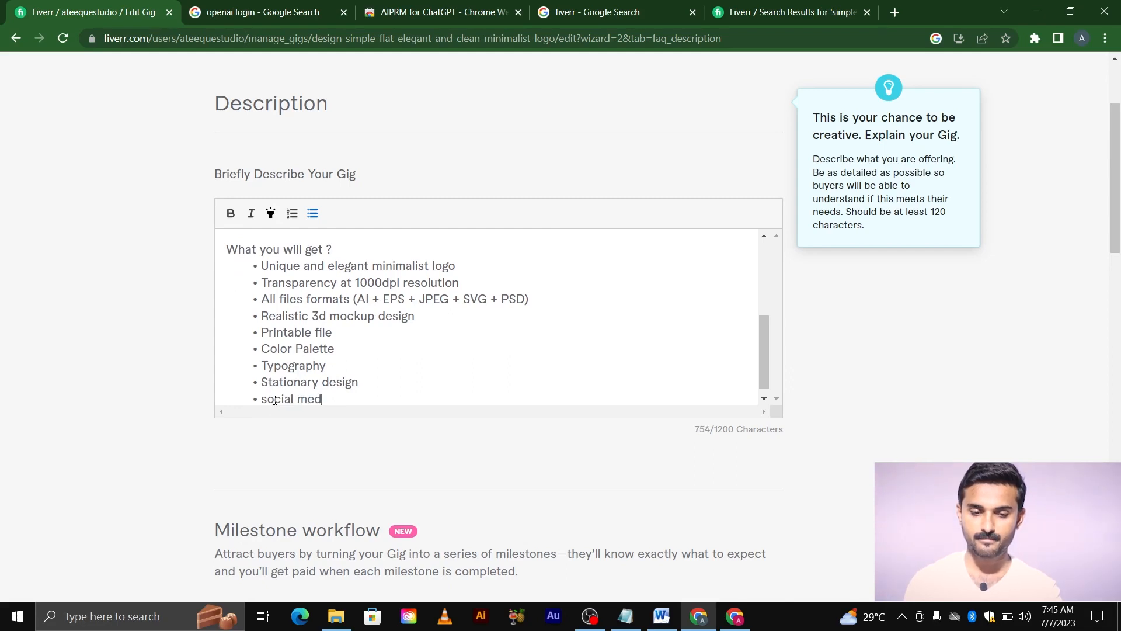
pyautogui.write('ai')
pyautogui.press('BackSpace')
pyautogui.write('ia kit')
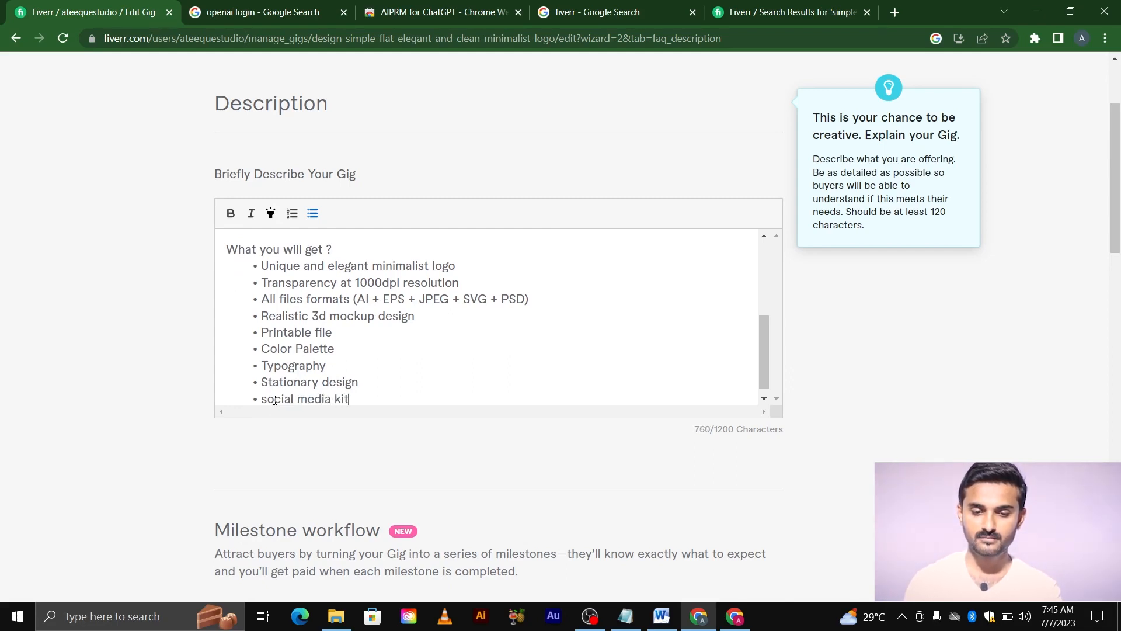
pyautogui.press('Return')
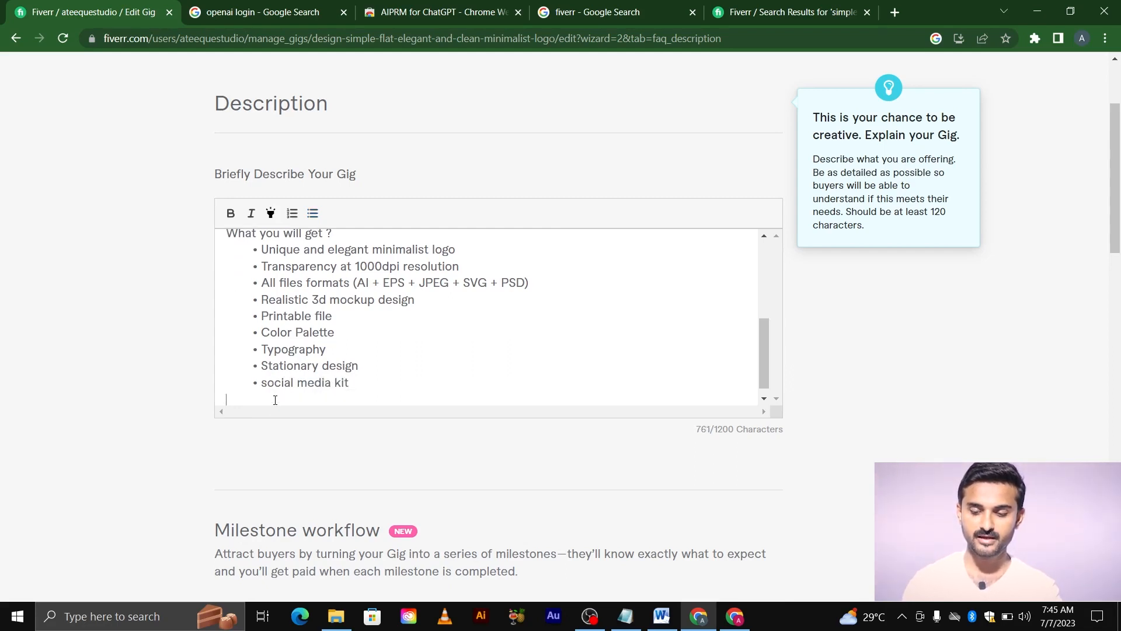
pyautogui.press('Return')
pyautogui.scroll(1, 277, 400)
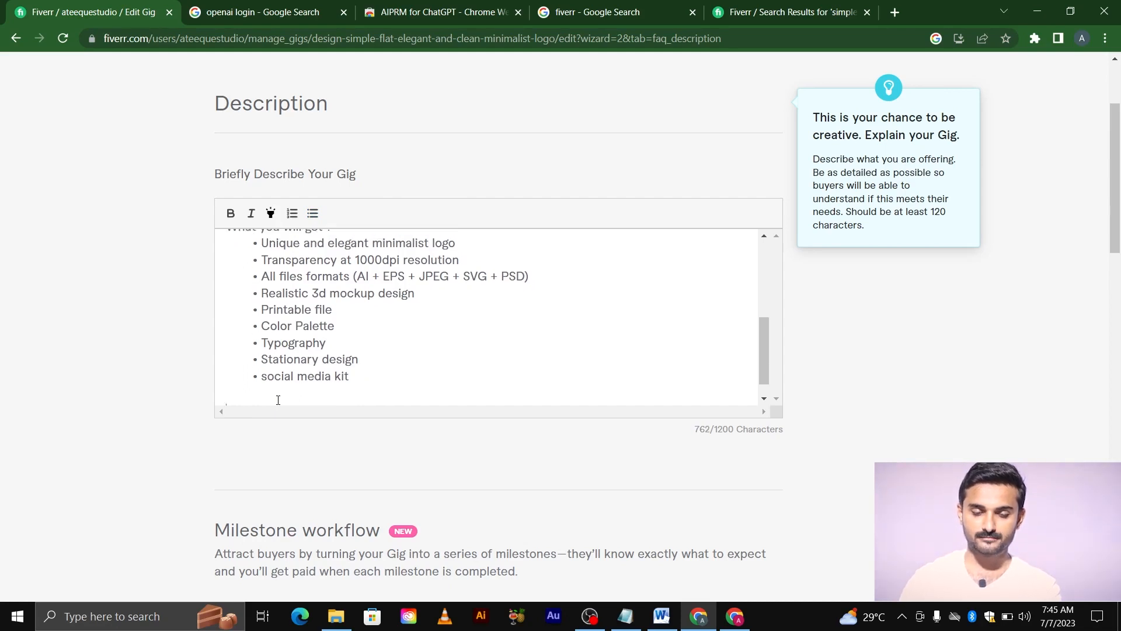
pyautogui.scroll(-1, 275, 357)
pyautogui.scroll(1, 272, 307)
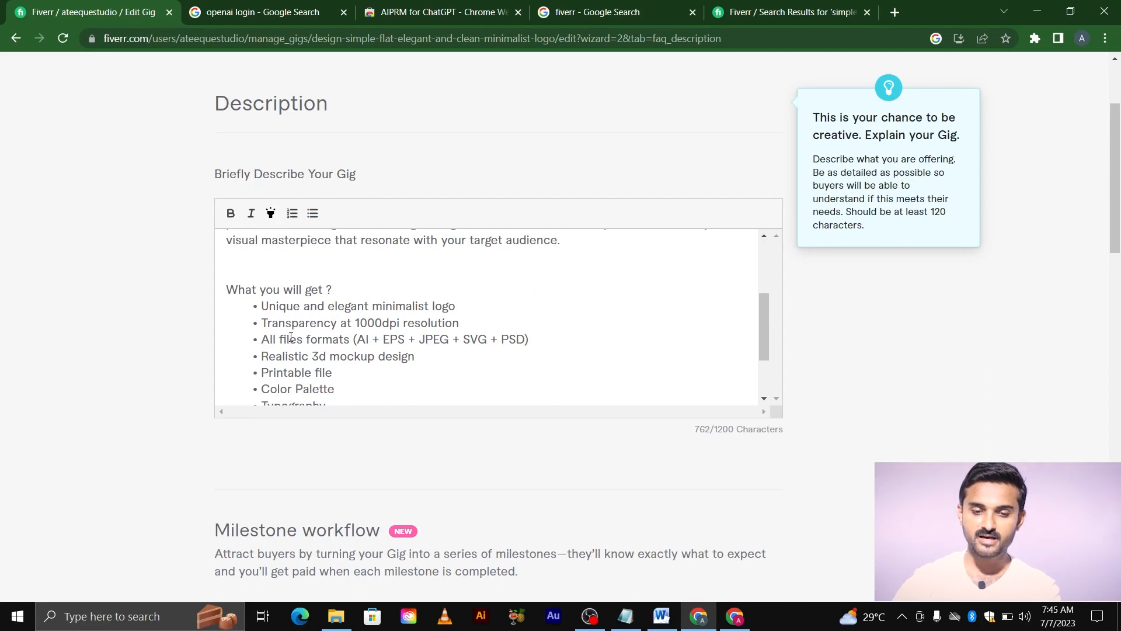
# Add a blank line below the bulleted list and another under the "What you will get ?" heading.
pyautogui.scroll(-1, 289, 334)
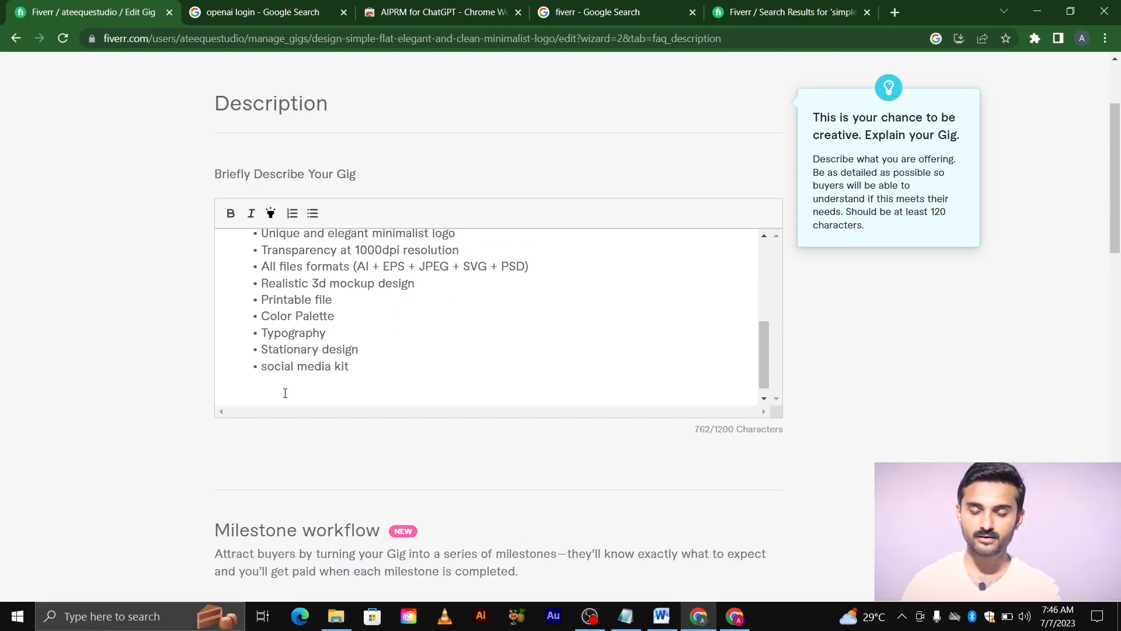
pyautogui.press('Return')
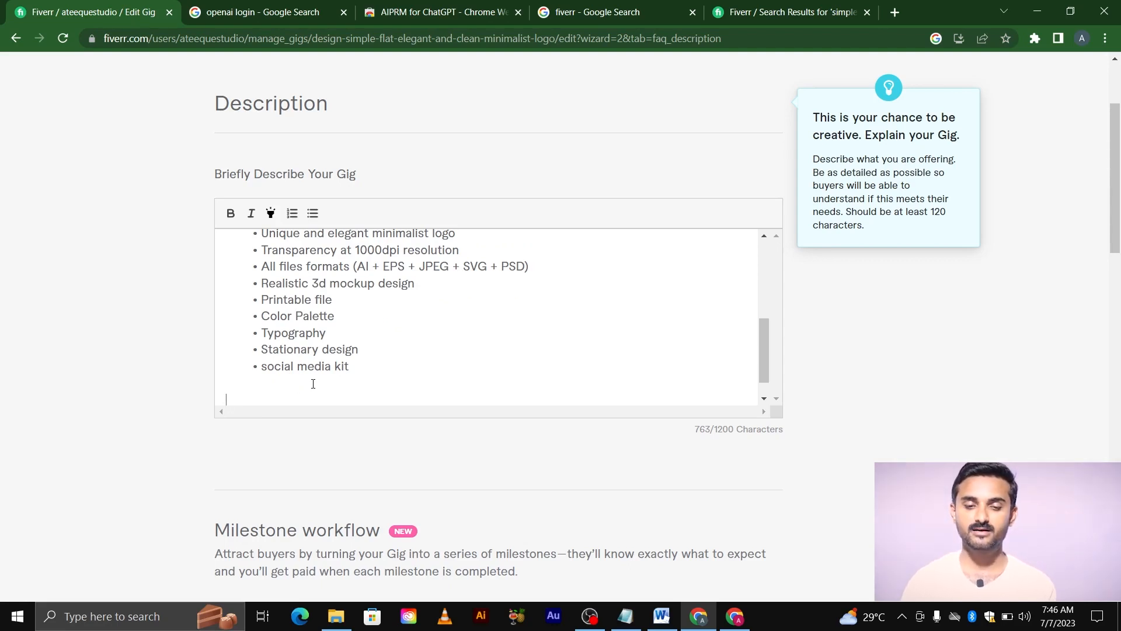
pyautogui.scroll(1, 313, 380)
pyautogui.scroll(-2, 321, 383)
pyautogui.scroll(1, 323, 385)
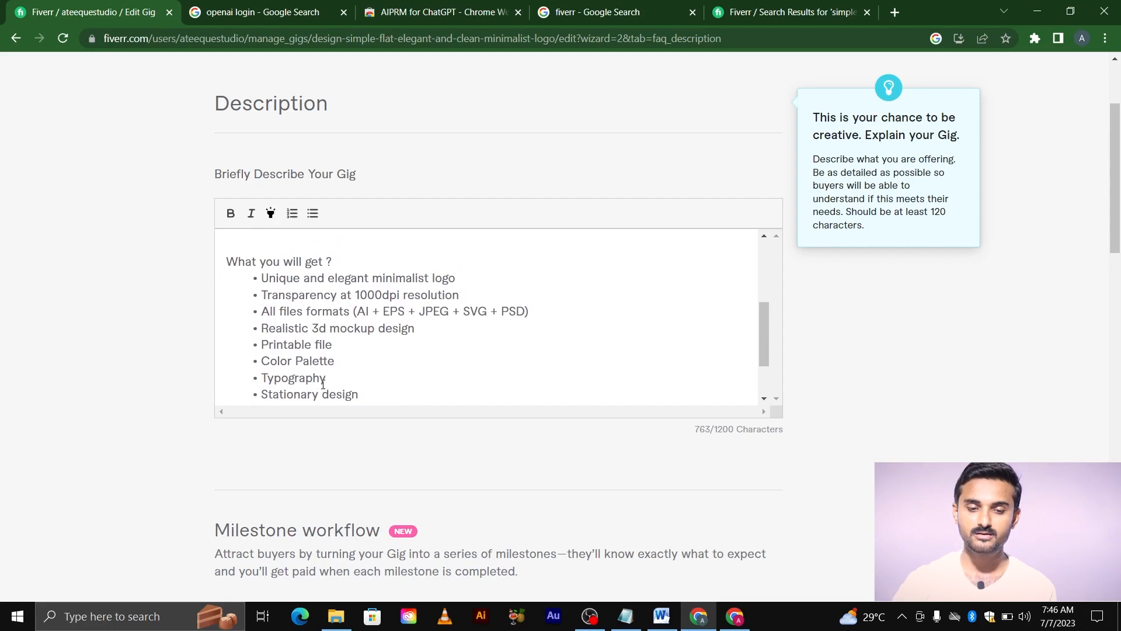
pyautogui.click(348, 262)
pyautogui.press('Return')
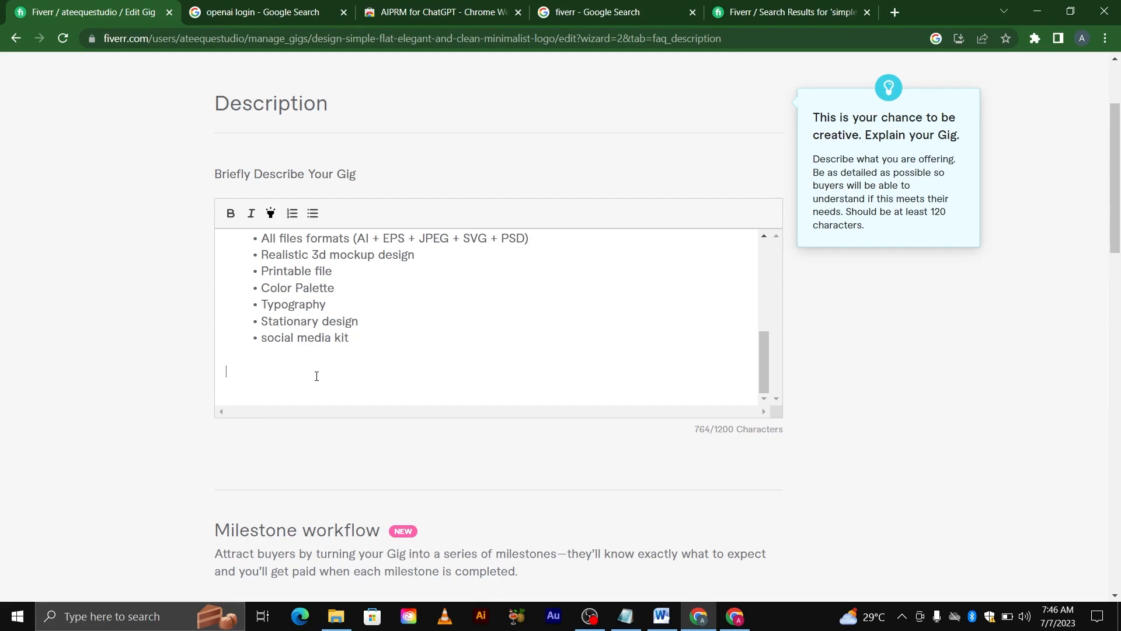
# Add the heading "Why choose me?" below the deliverables list, followed by a blank line.
pyautogui.write('Why choos')
pyautogui.press('BackSpace')
pyautogui.write('e me?')
pyautogui.press('Return')
pyautogui.press('Return')
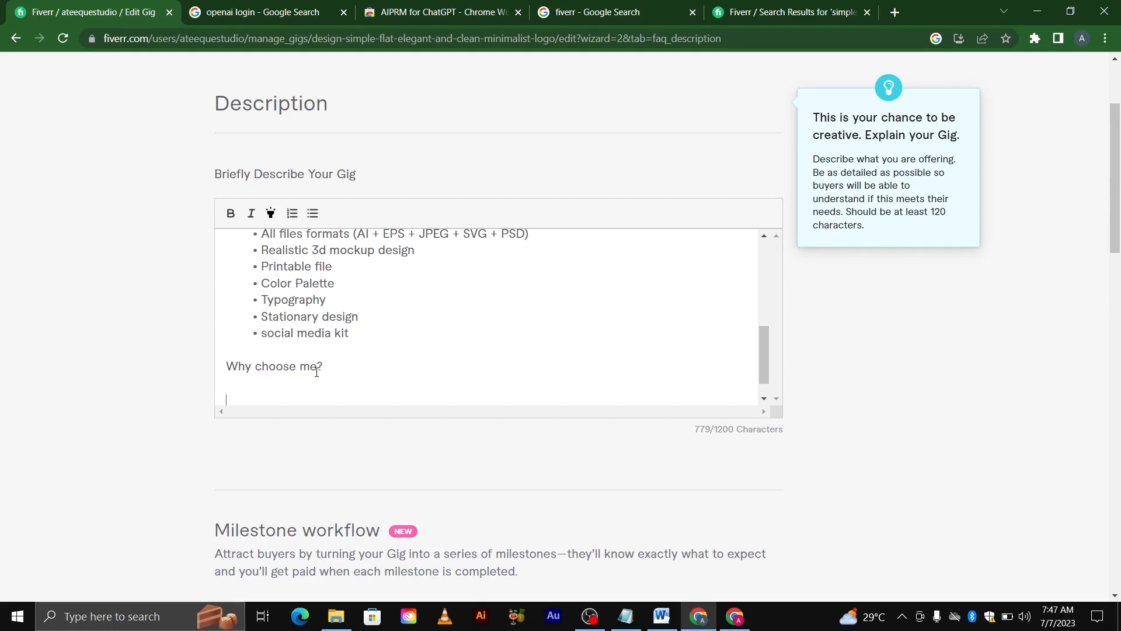
# Start a bulleted list under "Why choose me?" with the item "100% origanal logo concepts".
pyautogui.click(313, 213)
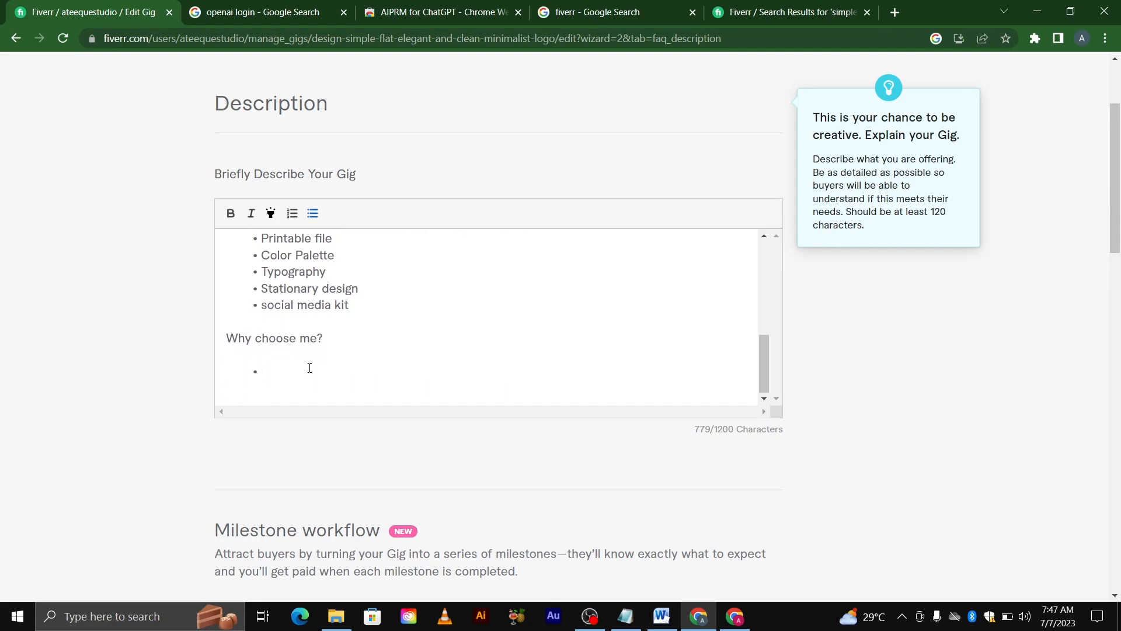
pyautogui.write('100% origanlal logo')
pyautogui.press('BackSpace')
pyautogui.press('BackSpace')
pyautogui.press('BackSpace')
pyautogui.write('ogo cone')
pyautogui.press('BackSpace')
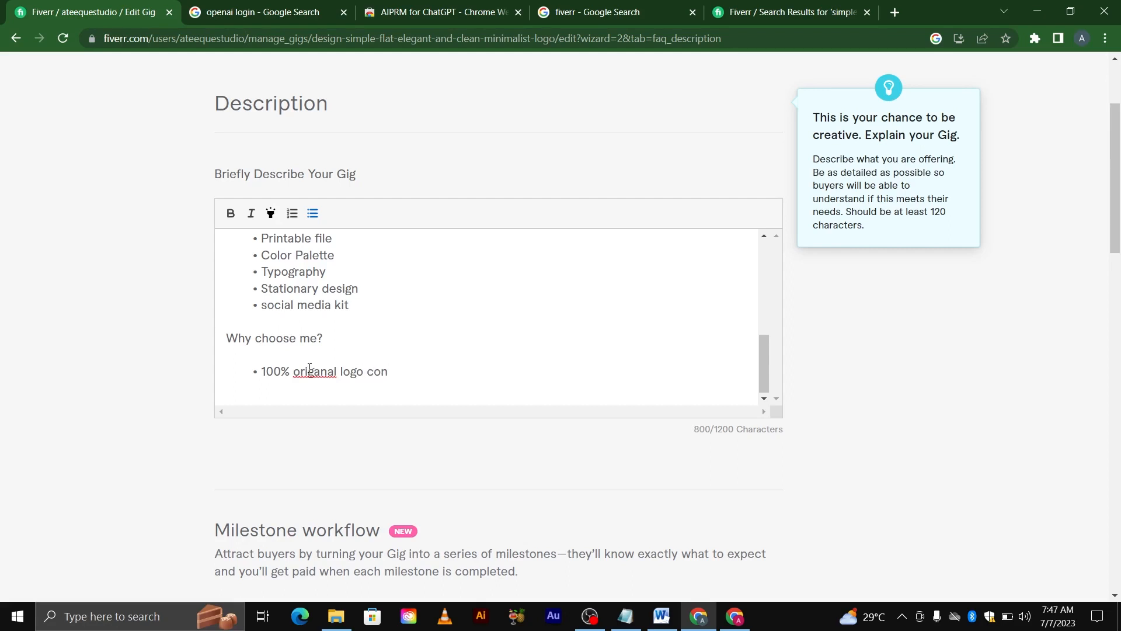
pyautogui.write('cepts')
# Add the bullets "Quick Delivery" and "Friendly Communication" to the "Why choose me?" list.
pyautogui.press('Return')
pyautogui.write('Quc')
pyautogui.press('BackSpace')
pyautogui.write('ick Delivery')
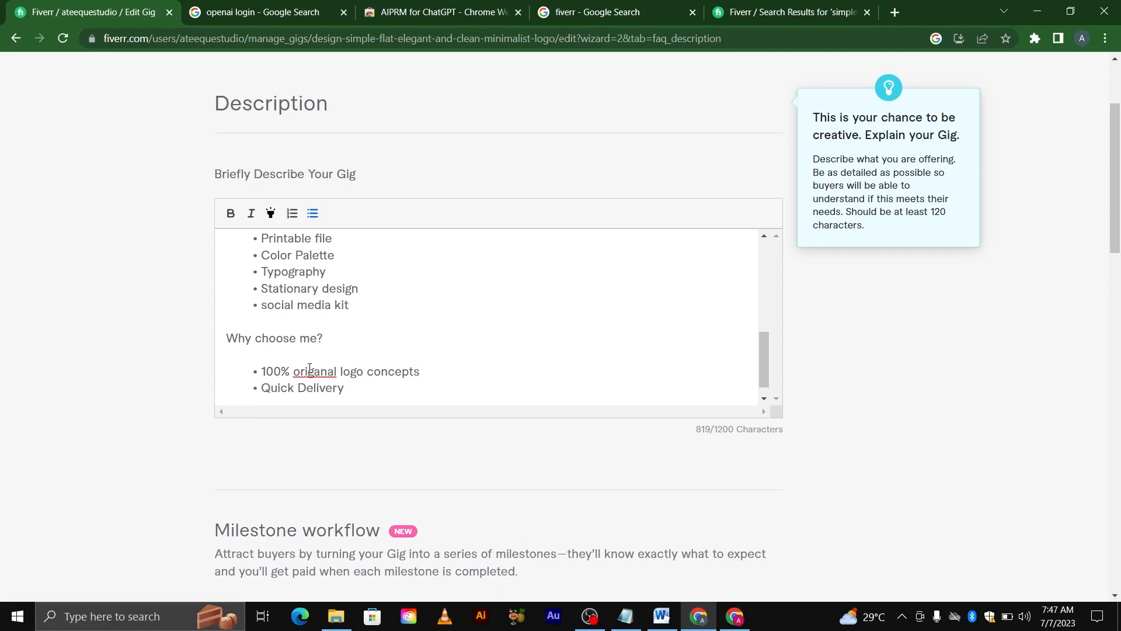
pyautogui.press('Return')
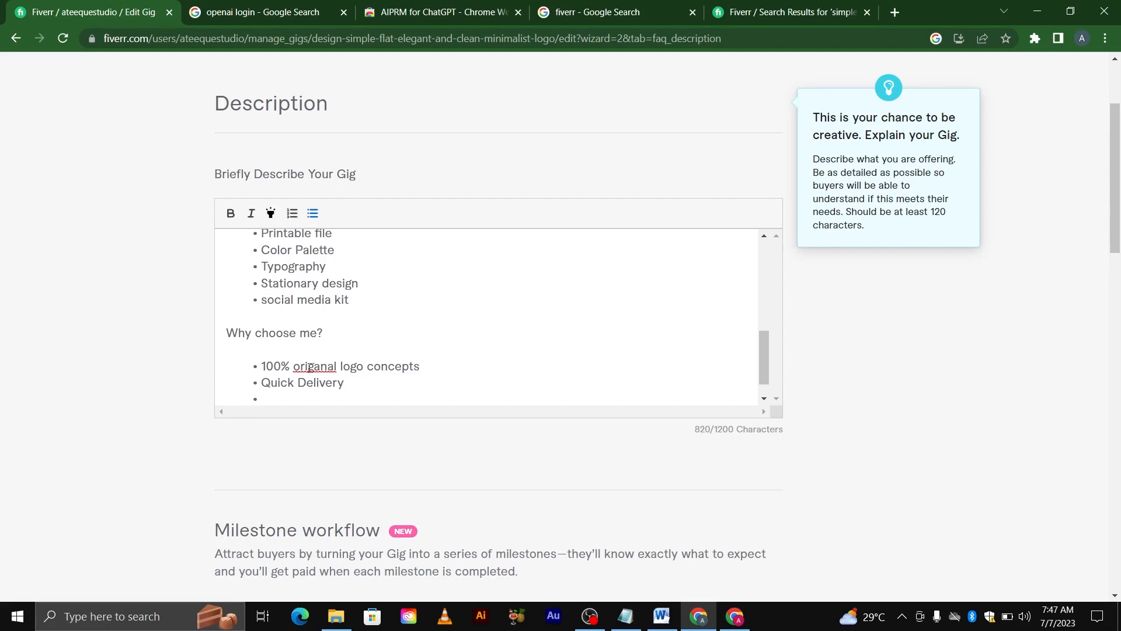
pyautogui.write('Friendly')
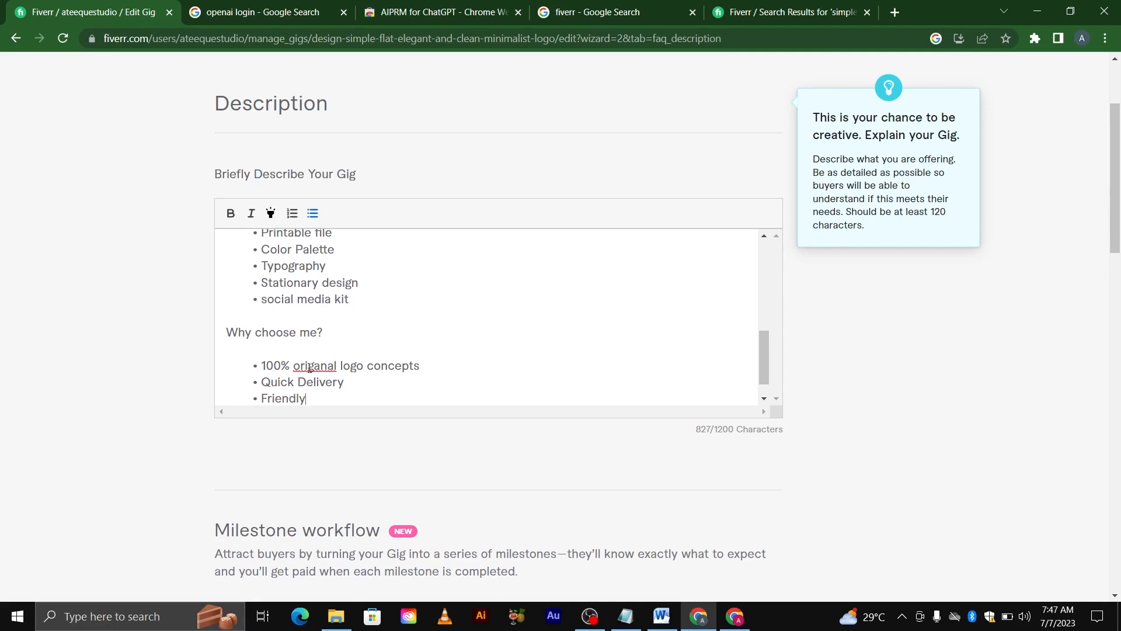
pyautogui.write(' Communication')
pyautogui.press('Return')
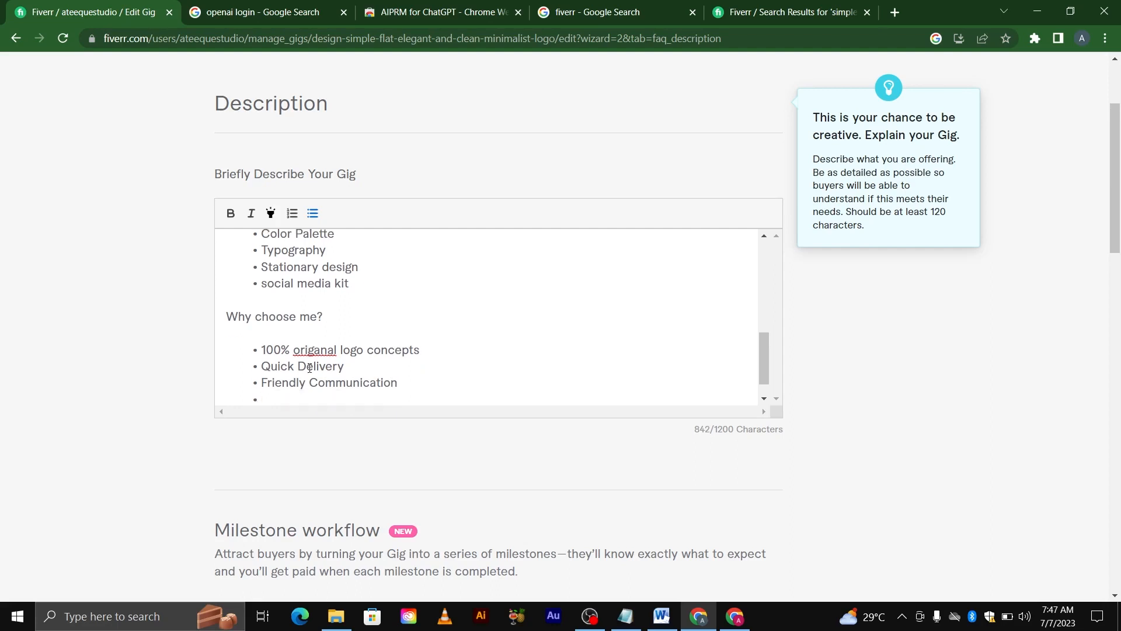
# Add the bullets "No copyright issue" and "24/7 Fast communication" below the friendly communication item.
pyautogui.write('no')
pyautogui.press('BackSpace')
pyautogui.press('BackSpace')
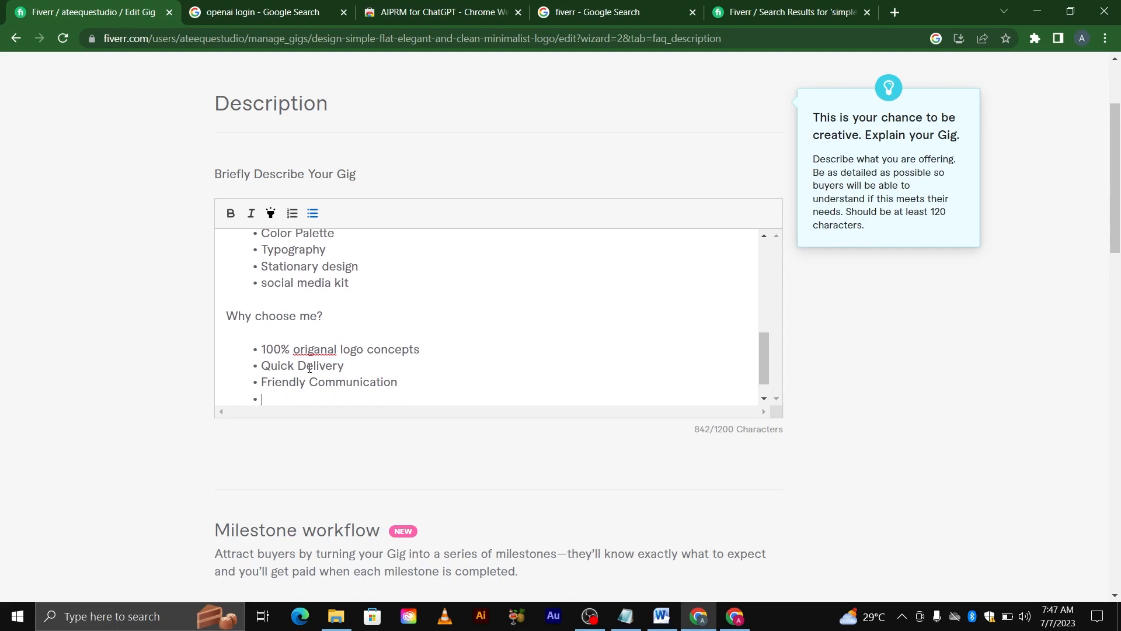
pyautogui.write('No copyright issue')
pyautogui.press('Return')
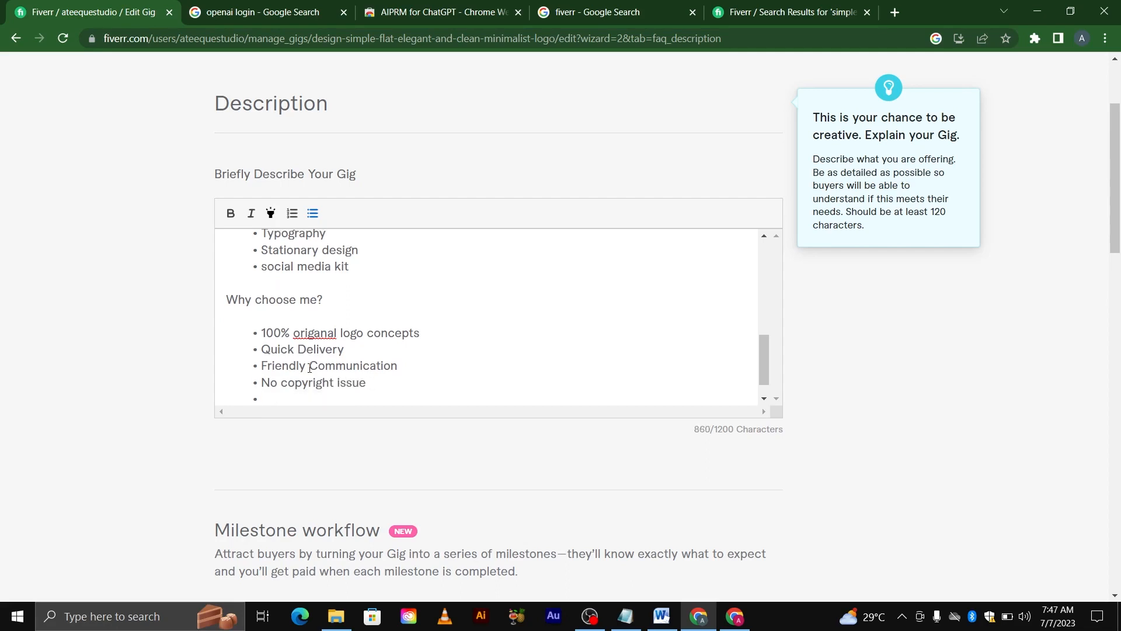
pyautogui.write('2')
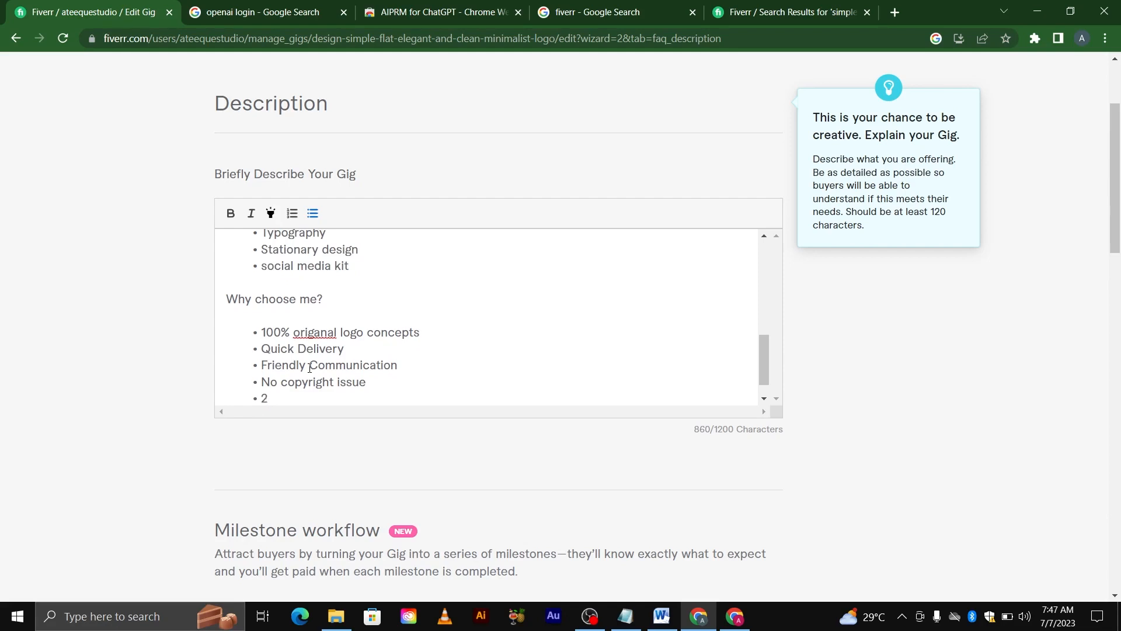
pyautogui.write('4/7 Fast communication')
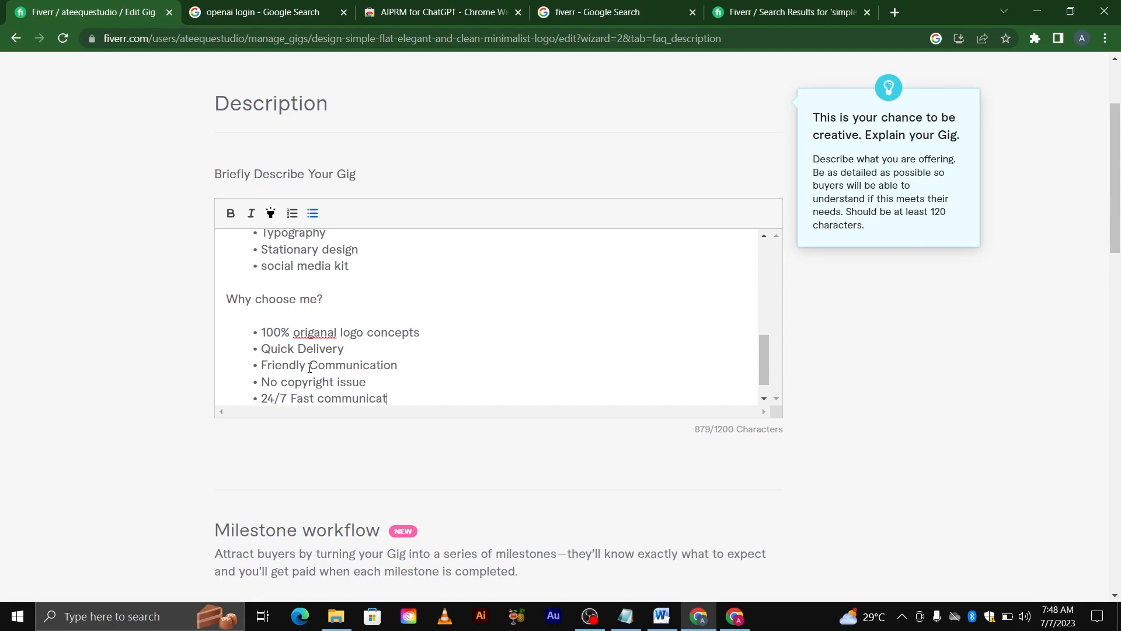
pyautogui.press('Return')
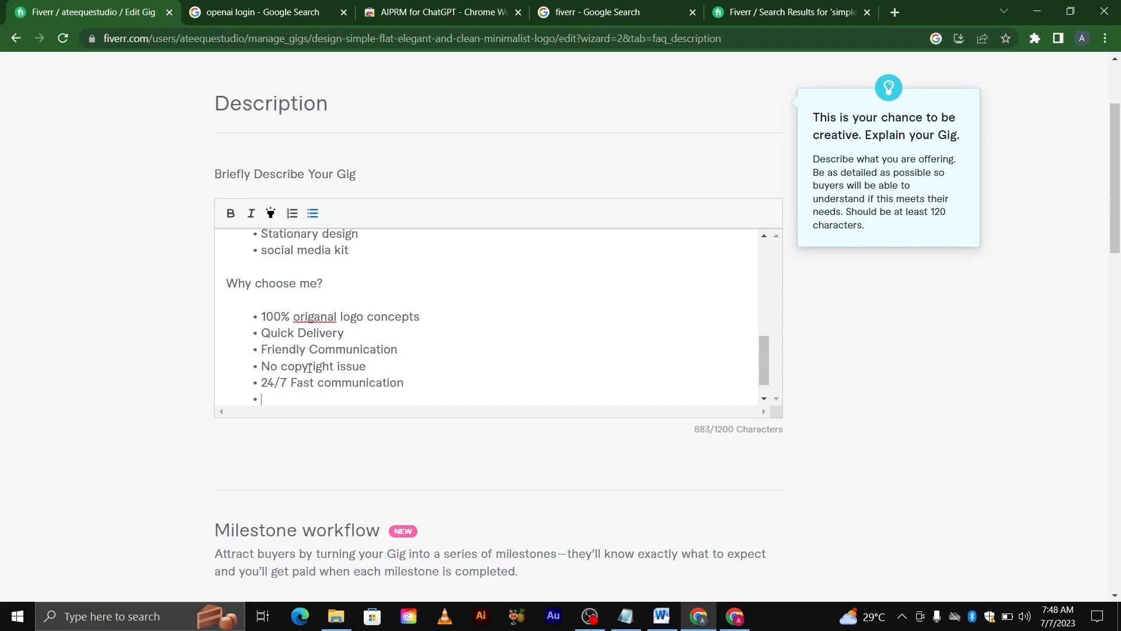
# Add the bullet "Discount for returning buyers", fixing the spelling of "returning" with the spell-check suggestion.
pyautogui.write('Di')
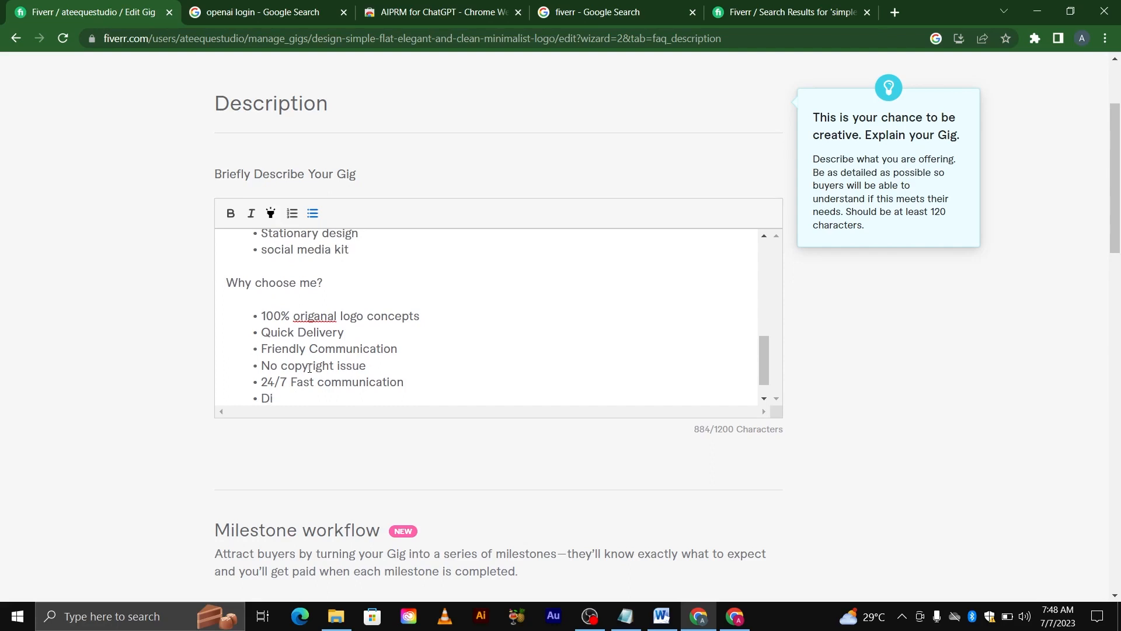
pyautogui.write('scount for ')
pyautogui.write('re')
pyautogui.write('tr')
pyautogui.write('ur ug')
pyautogui.press('BackSpace')
pyautogui.press('BackSpace')
pyautogui.press('BackSpace')
pyautogui.write('niung buyers')
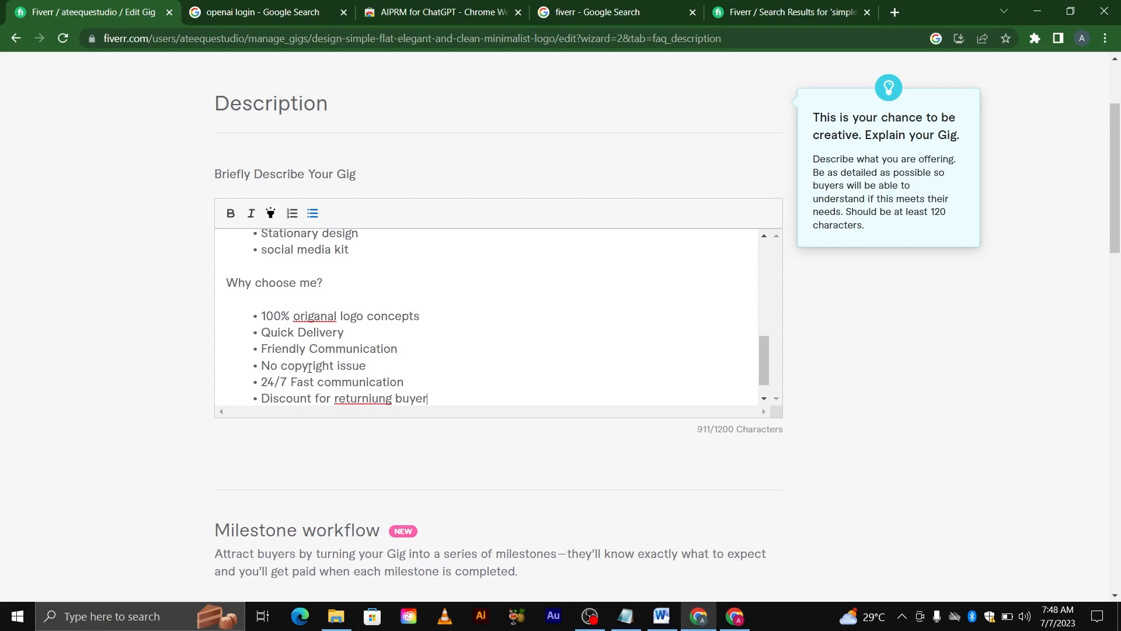
pyautogui.rightClick(349, 394)
pyautogui.click(409, 209)
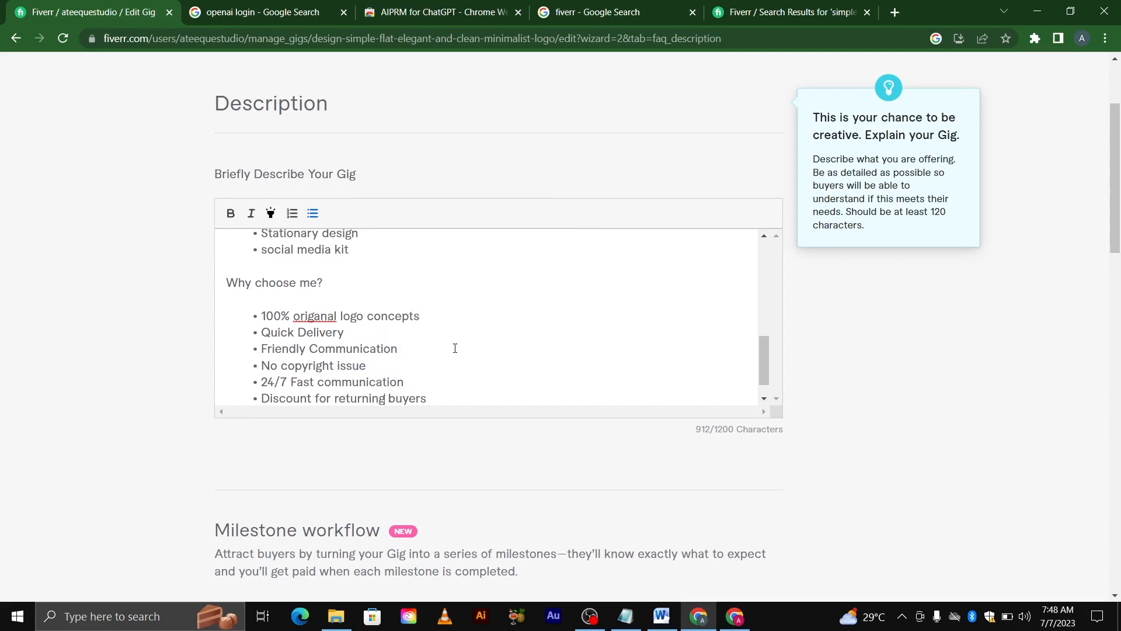
# Add "VIP Support" as the last bullet and correct "origanal" to "original" in the list's first item.
pyautogui.click(440, 398)
pyautogui.press('Return')
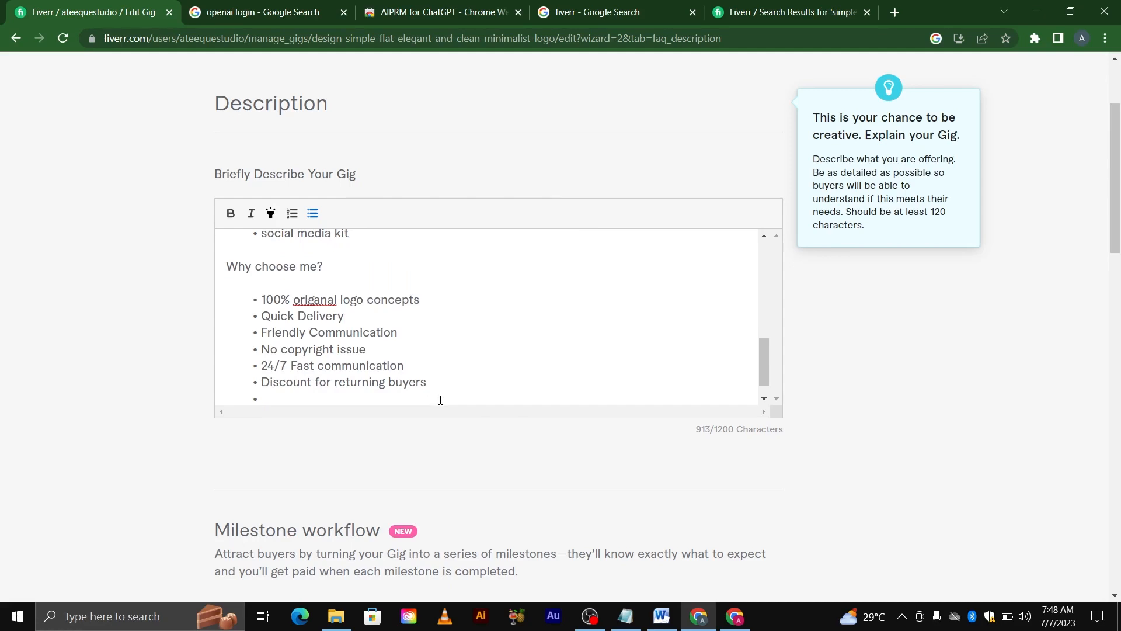
pyautogui.write('VIP Support')
pyautogui.press('Return')
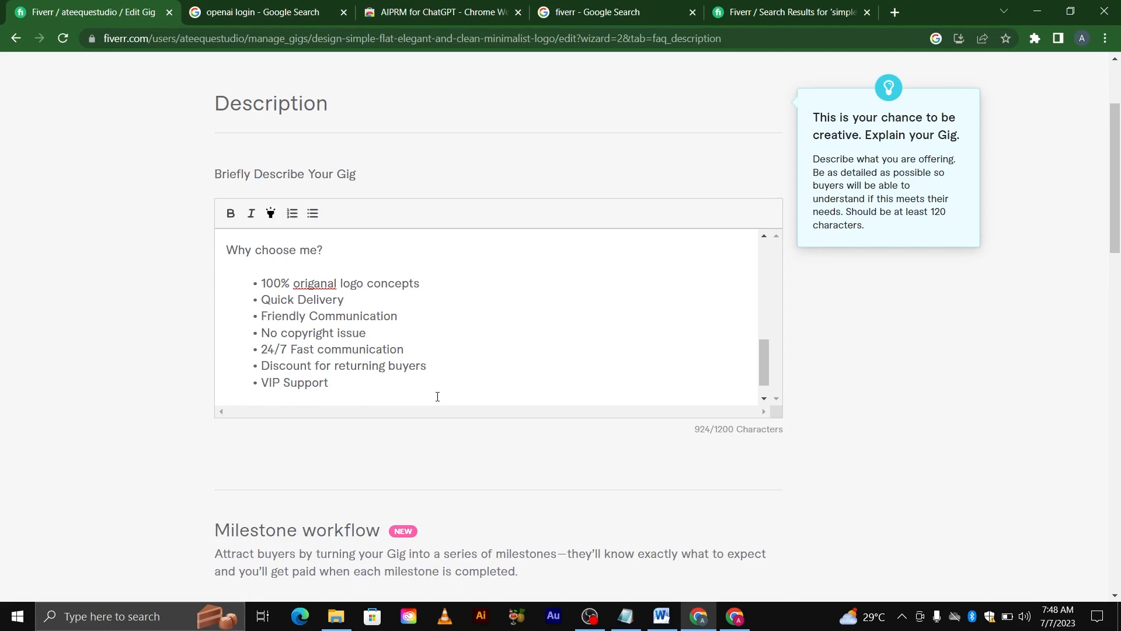
pyautogui.rightClick(310, 280)
pyautogui.click(338, 290)
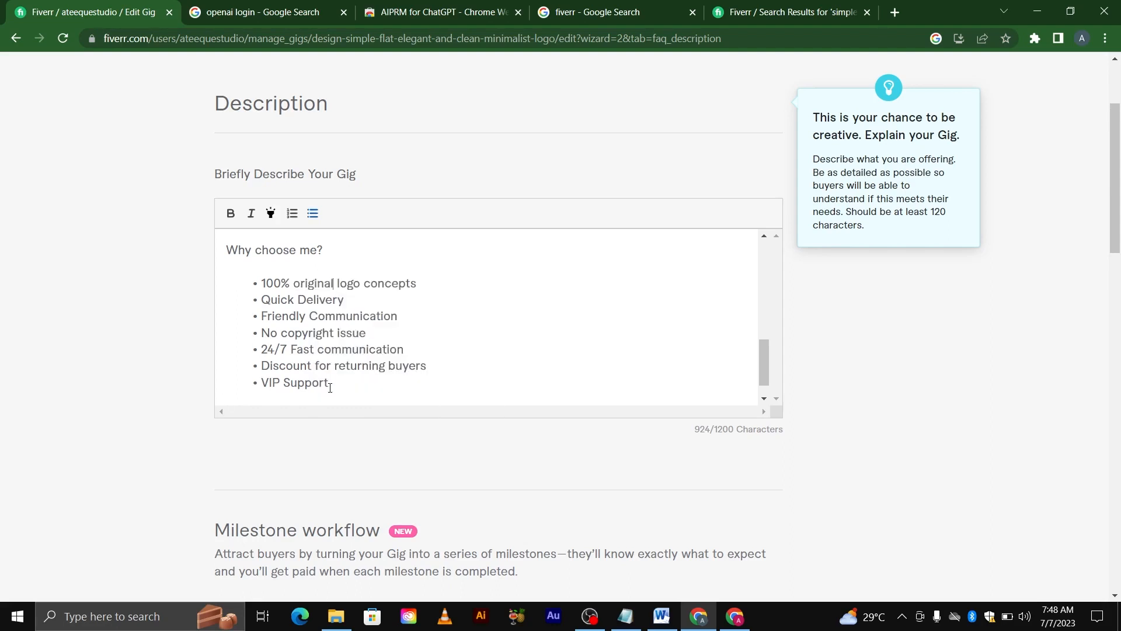
# Begin a closing paragraph below the list with the words: Click the " Order Button".
pyautogui.scroll(-1, 327, 383)
pyautogui.click(310, 383)
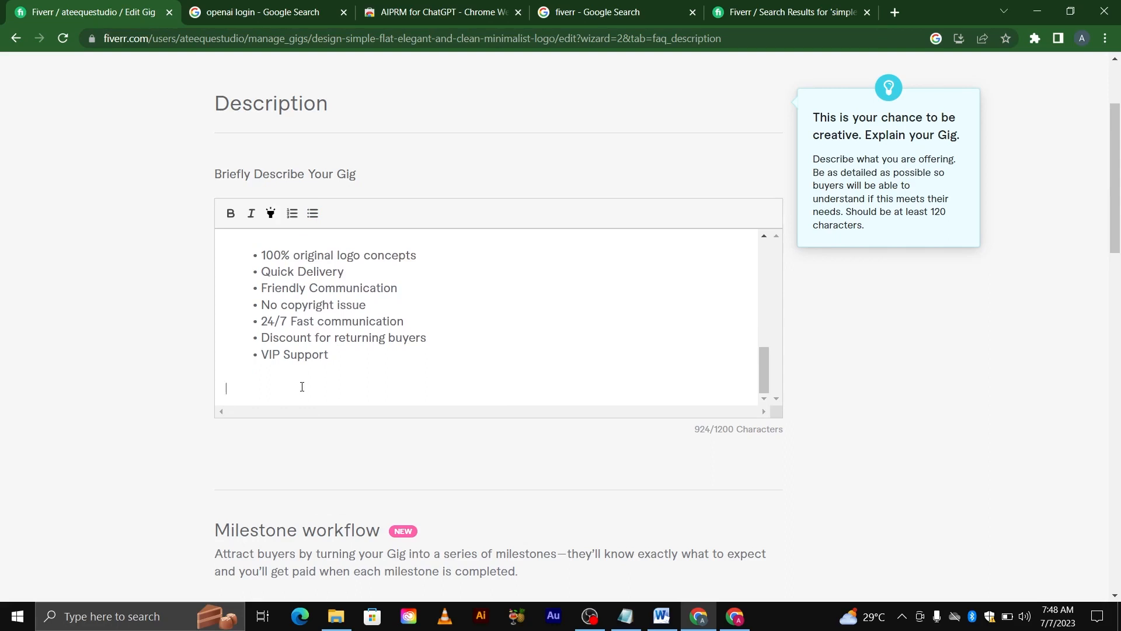
pyautogui.write('Click')
pyautogui.write(' the ')
pyautogui.write('\\\\')
pyautogui.press('BackSpace')
pyautogui.press('BackSpace')
pyautogui.write('" Order Button" ')
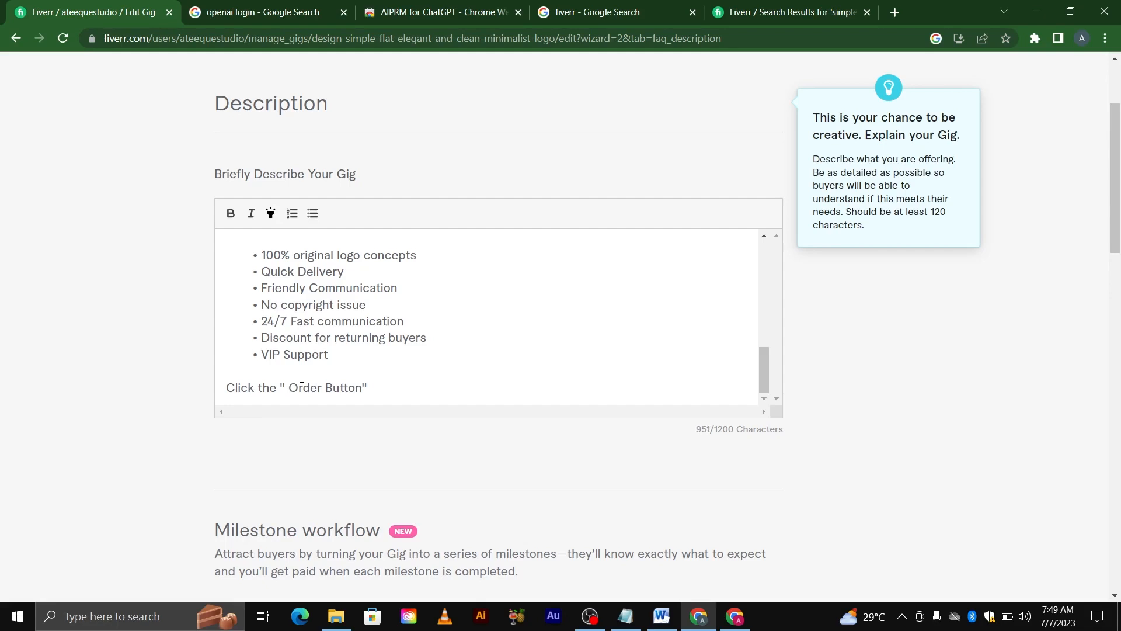
# Reword the closing paragraph's opening and continue it as: Click the " Order" button to exprience the captivating power of a simple, flat.
pyautogui.write('to')
pyautogui.press('BackSpace')
pyautogui.press('BackSpace')
pyautogui.press('BackSpace')
pyautogui.press('BackSpace')
pyautogui.press('BackSpace')
pyautogui.press('BackSpace')
pyautogui.press('BackSpace')
pyautogui.press('BackSpace')
pyautogui.press('BackSpace')
pyautogui.press('BackSpace')
pyautogui.press('BackSpace')
pyautogui.press('BackSpace')
pyautogui.press('BackSpace')
pyautogui.write('" button to expr')
pyautogui.write('e')
pyautogui.press('BackSpace')
pyautogui.write('ie')
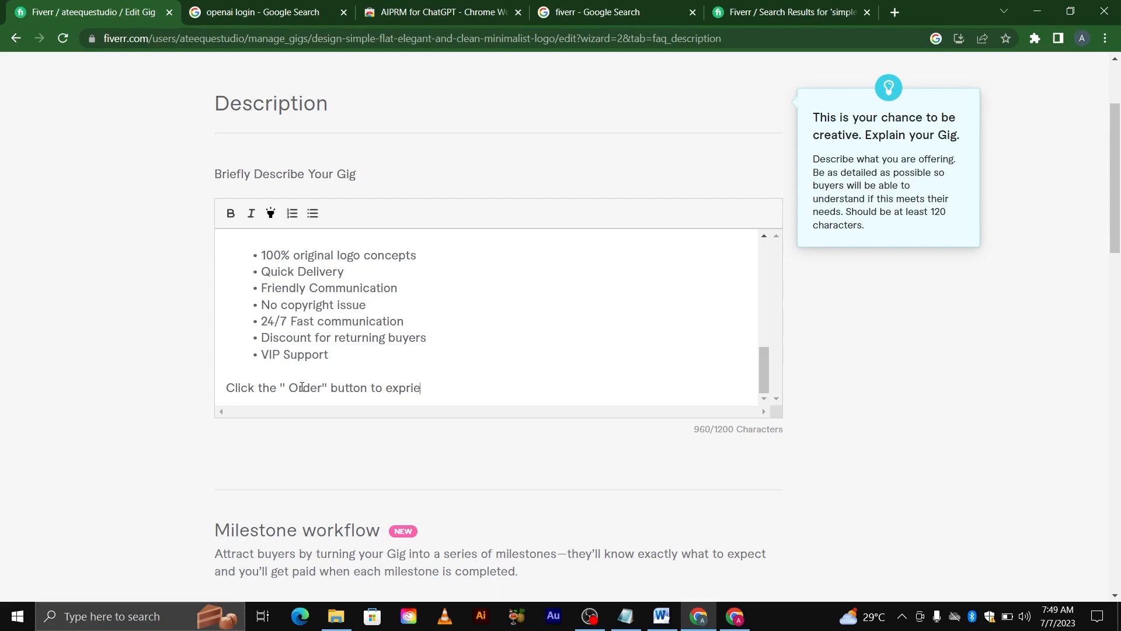
pyautogui.write('nce the captivating ')
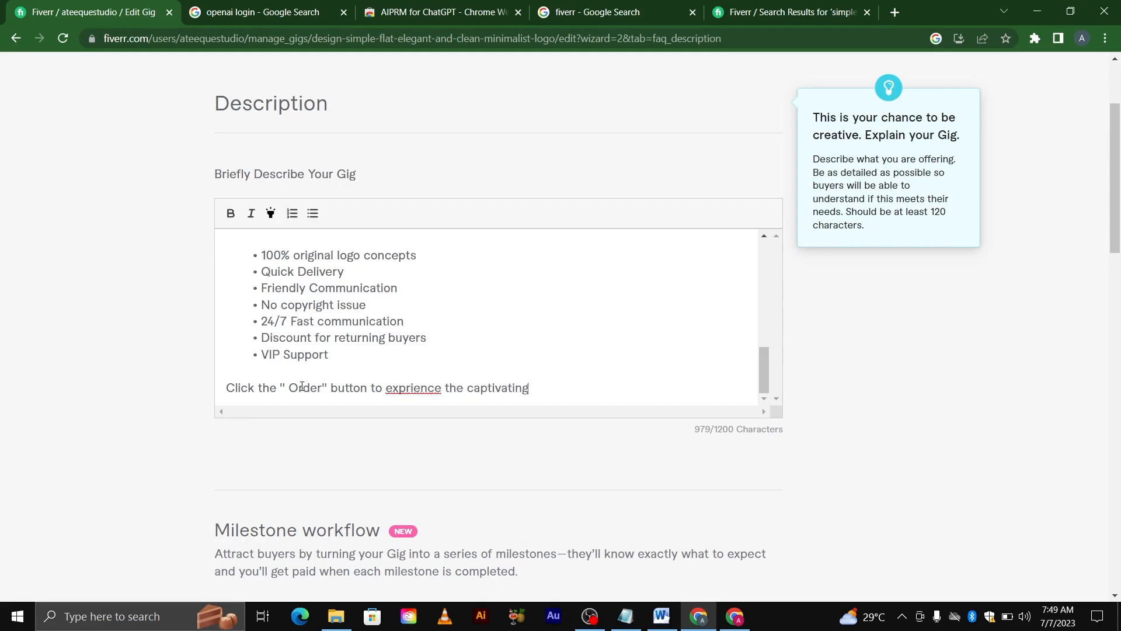
pyautogui.write('power of a simple, flat ')
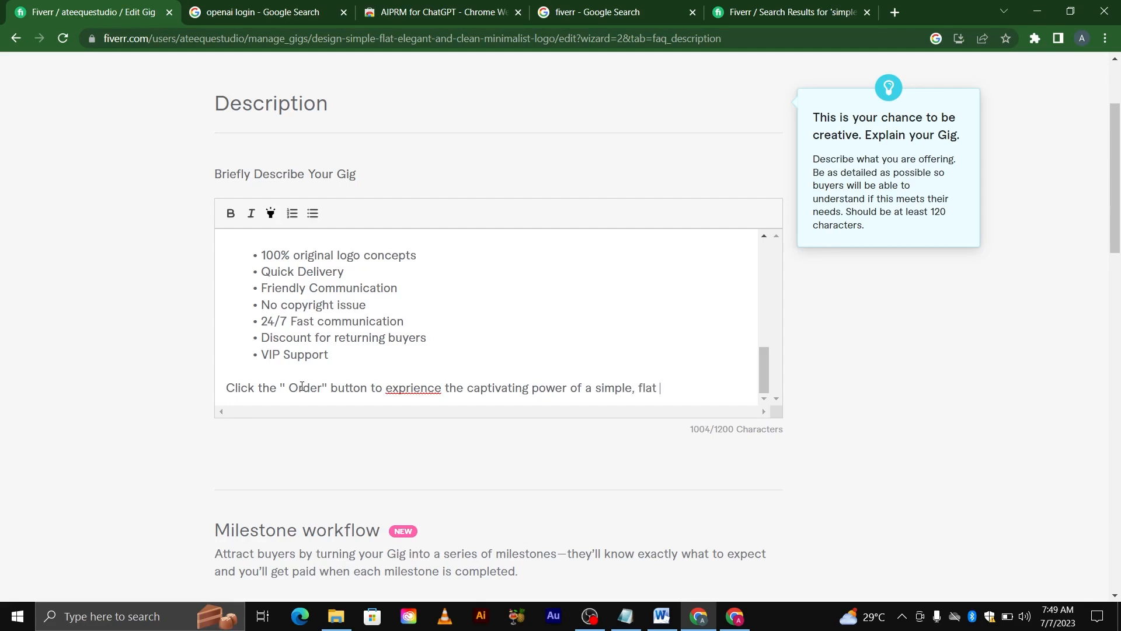
# Continue the closing sentence after "simple, flat" with ", elegant and clean minimalist".
pyautogui.write(' elegant, and')
pyautogui.press('BackSpace')
pyautogui.press('BackSpace')
pyautogui.press('BackSpace')
pyautogui.press('BackSpace')
pyautogui.press('BackSpace')
pyautogui.press('BackSpace')
pyautogui.write('and m')
pyautogui.press('BackSpace')
pyautogui.write('clea')
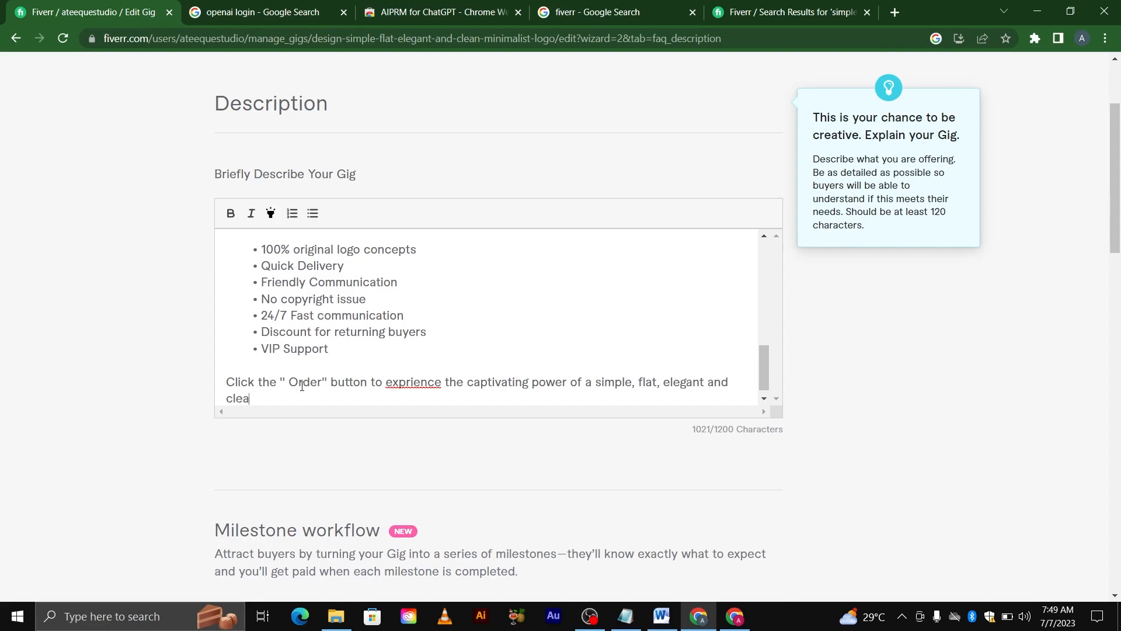
pyautogui.write('n minimalisst')
# Finish the closing sentence with "logo for your brand." and leave a blank line below it.
pyautogui.write('ologo for tour')
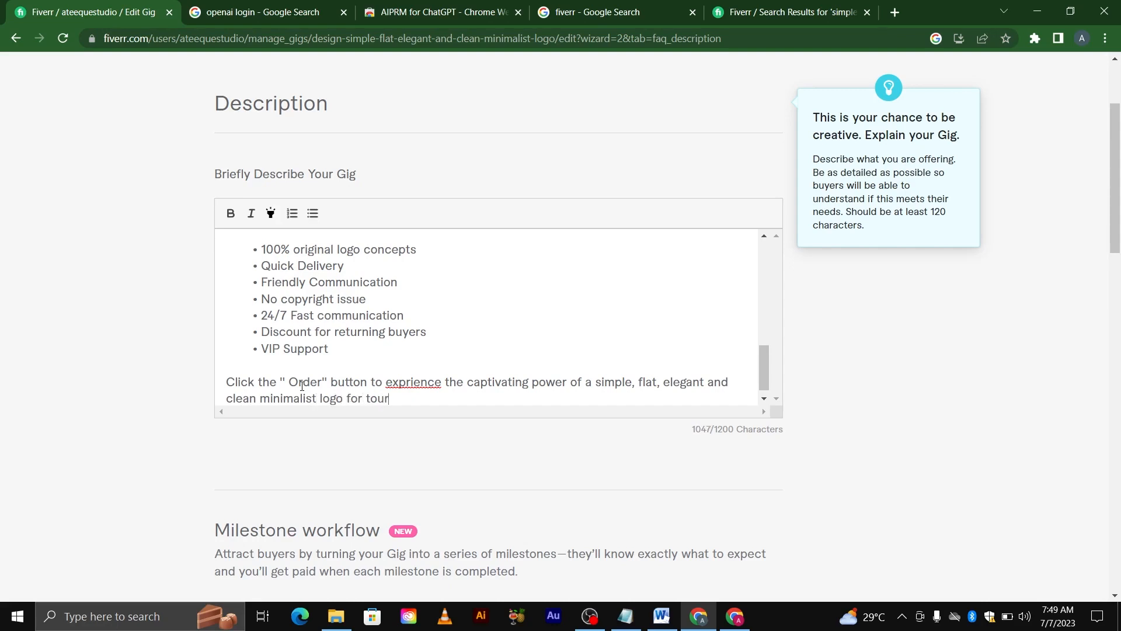
pyautogui.press('BackSpace')
pyautogui.press('BackSpace')
pyautogui.press('BackSpace')
pyautogui.press('BackSpace')
pyautogui.write('your bra')
pyautogui.write('dn')
pyautogui.press('BackSpace')
pyautogui.press('BackSpace')
pyautogui.press('BackSpace')
pyautogui.write('nd.')
pyautogui.press('Return')
pyautogui.press('Return')
# Add the paragraph "If you have any question or would like to discuss your project, feel free to message me.".
pyautogui.write('I')
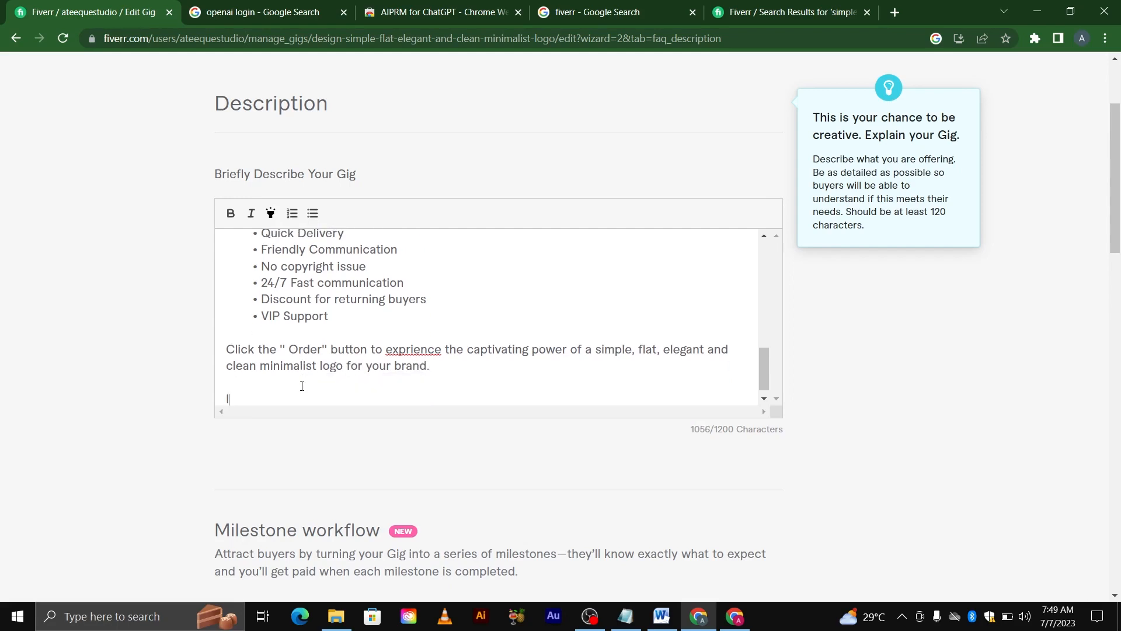
pyautogui.write('f you have any question')
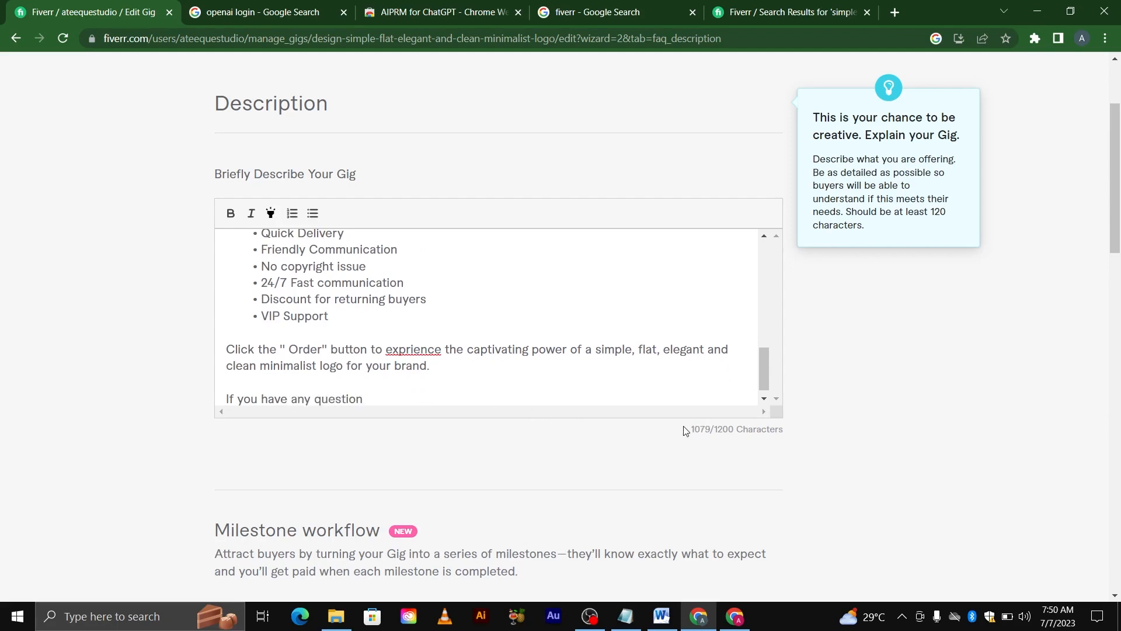
pyautogui.moveTo(692, 431); pyautogui.dragTo(722, 431)
pyautogui.click(445, 402)
pyautogui.write('or would like to discuss yo')
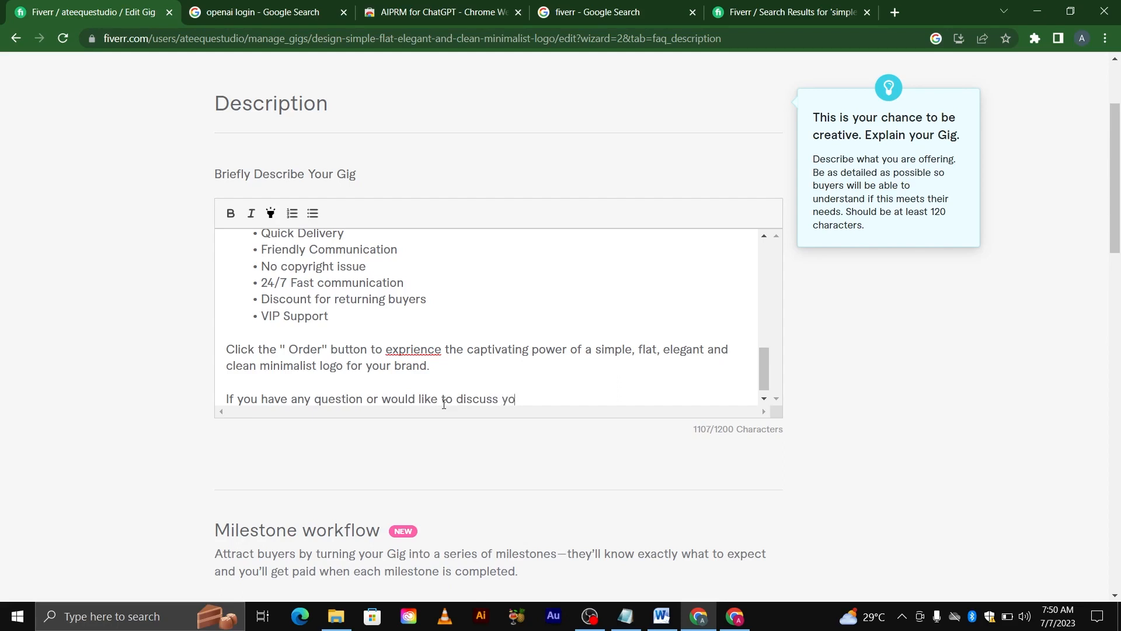
pyautogui.write('ur project, feel free to message')
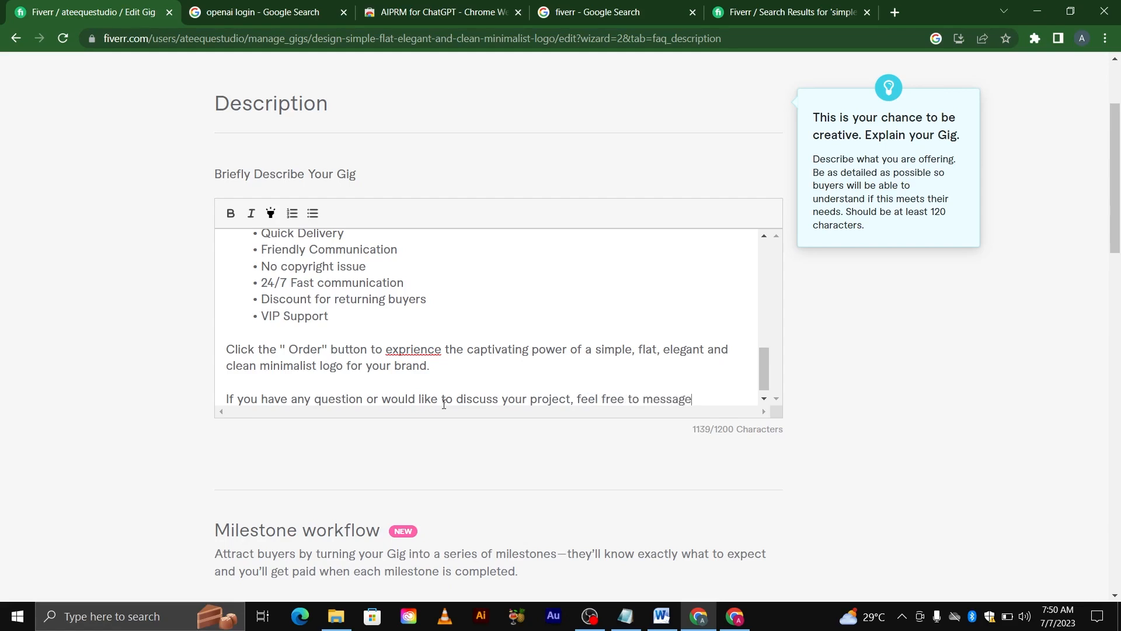
pyautogui.write(' me.')
# Add "Thanks!!" as a separate closing line and correct "exprience" to "experience" in the order sentence.
pyautogui.press('Return')
pyautogui.press('Return')
pyautogui.write('Thanks')
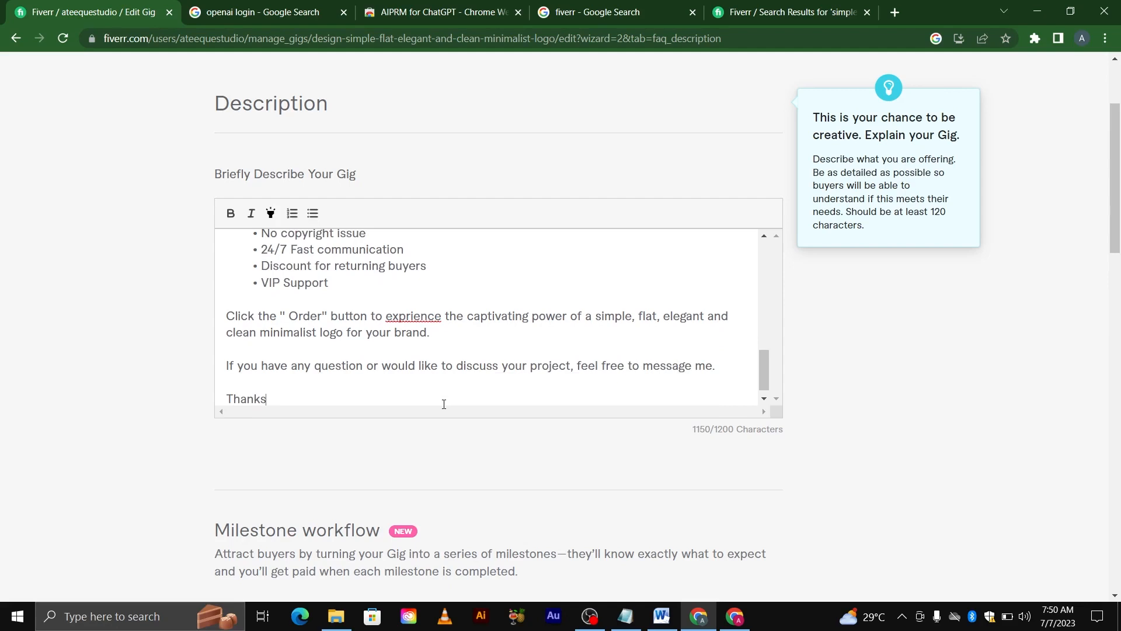
pyautogui.write('!!')
pyautogui.rightClick(407, 315)
pyautogui.click(436, 329)
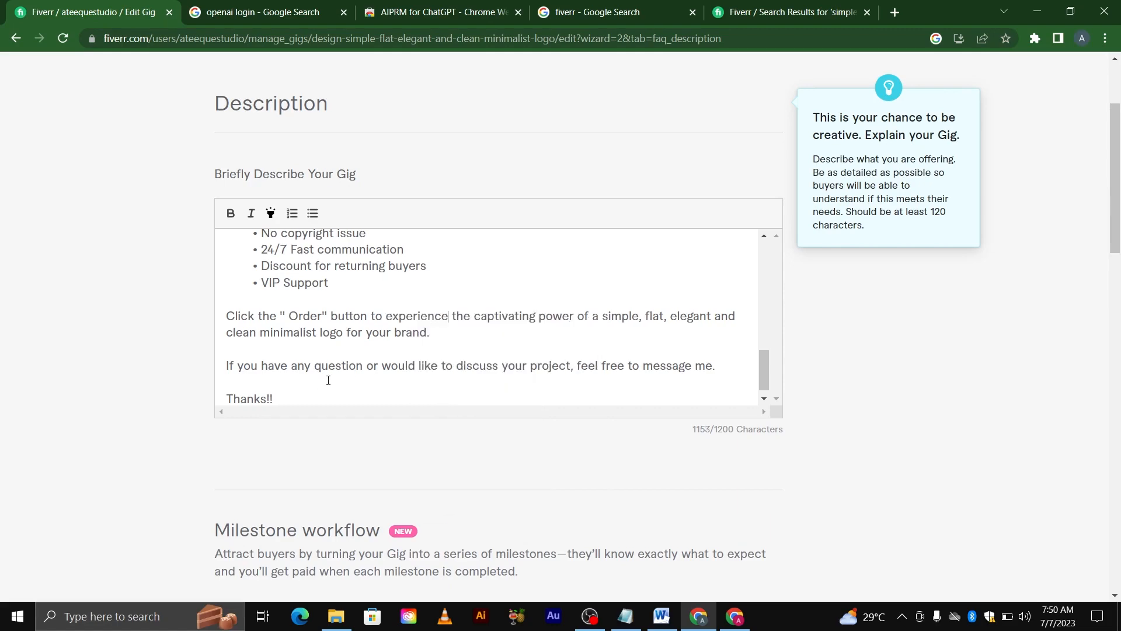
# Make the whole gig description bold.
pyautogui.scroll(1, 327, 383)
pyautogui.scroll(10, 327, 383)
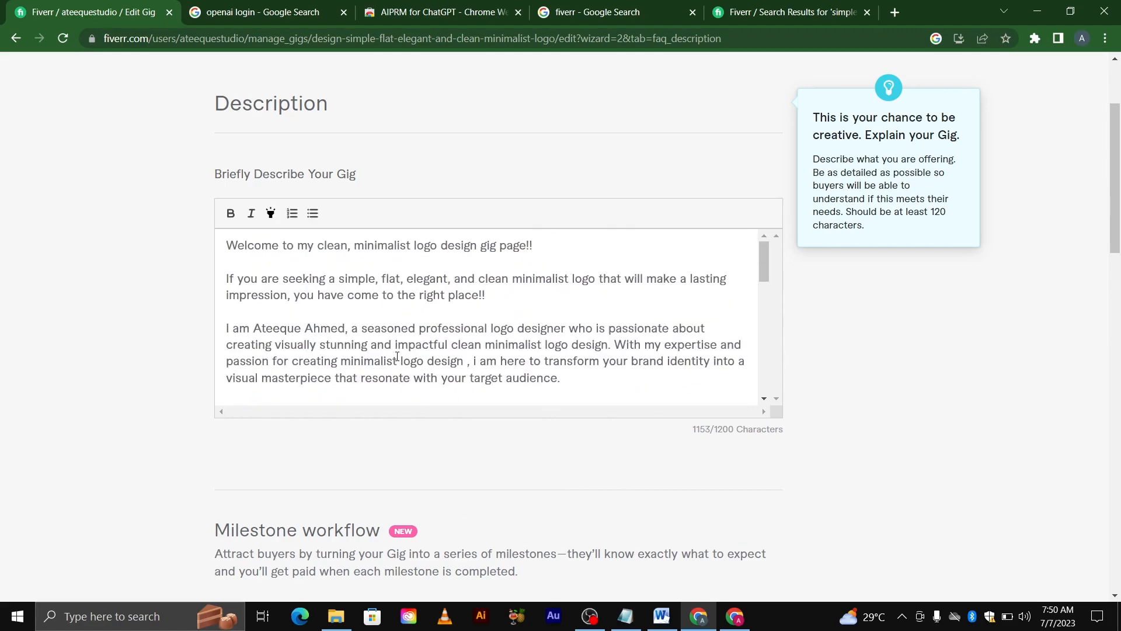
pyautogui.scroll(-9, 397, 356)
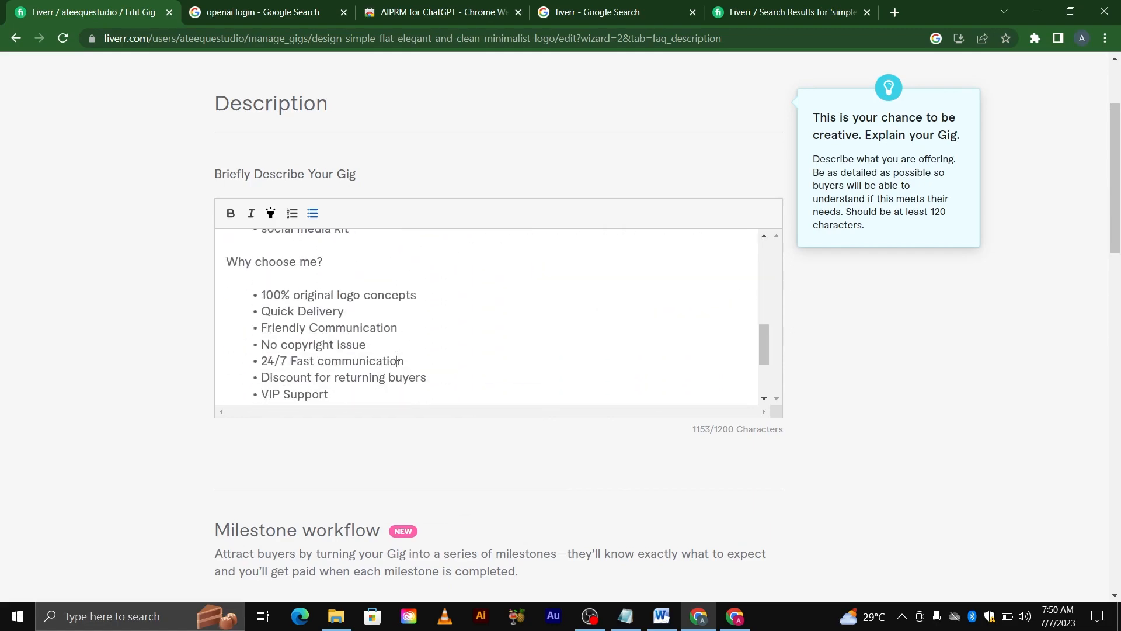
pyautogui.hotkey('ctrl', 'a')
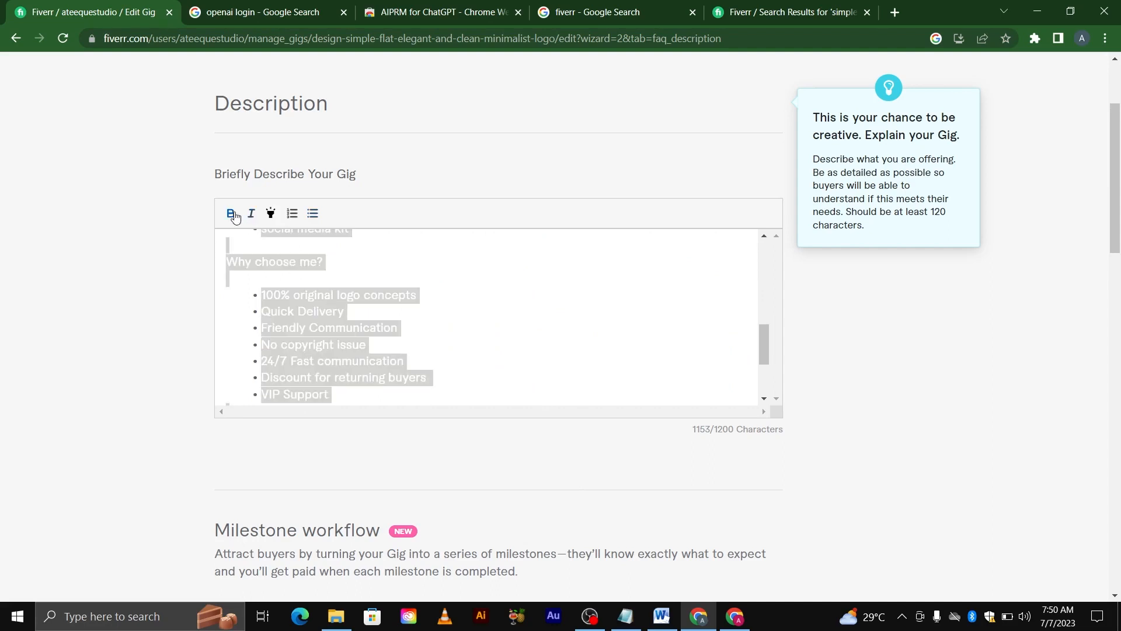
pyautogui.scroll(-3, 265, 248)
pyautogui.click(265, 248)
pyautogui.hotkey('ctrl', 'Home')
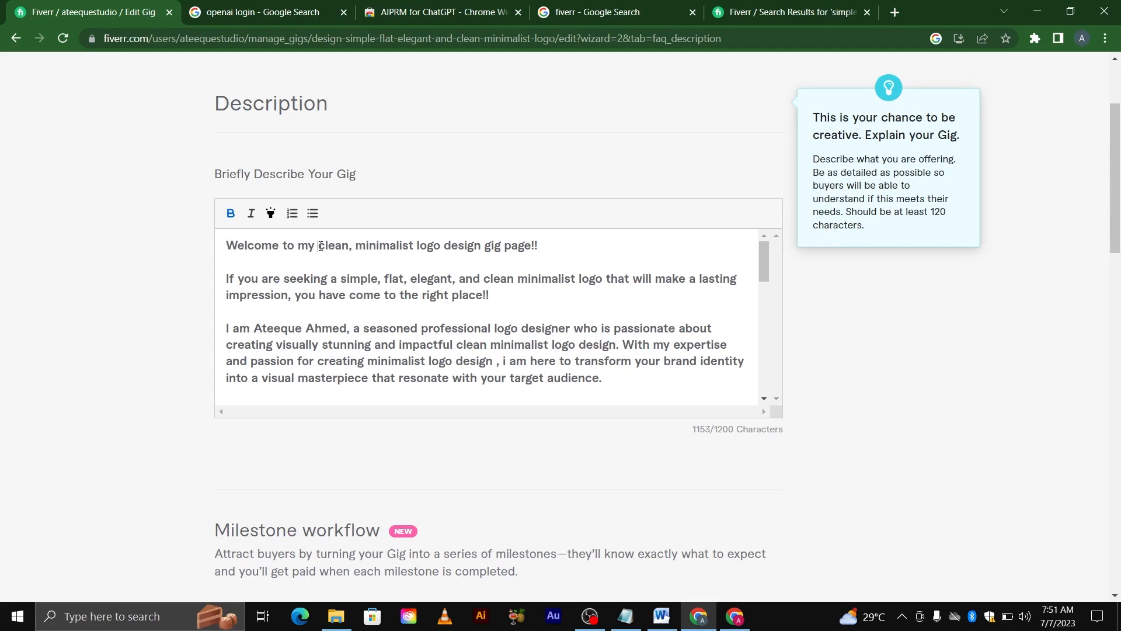
# Highlight "clean, minimalist logo design" in the welcome line, plus "simple, flat, elegant" and "clean minimalist logo" in the sentence below.
pyautogui.moveTo(320, 246); pyautogui.dragTo(481, 245)
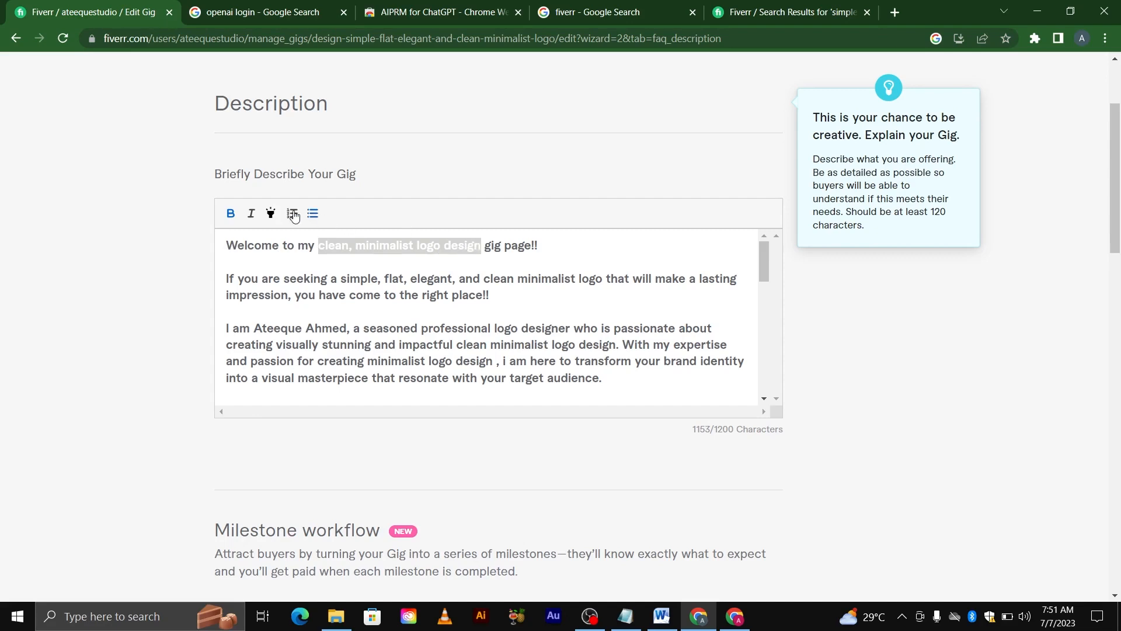
pyautogui.click(270, 213)
pyautogui.click(345, 267)
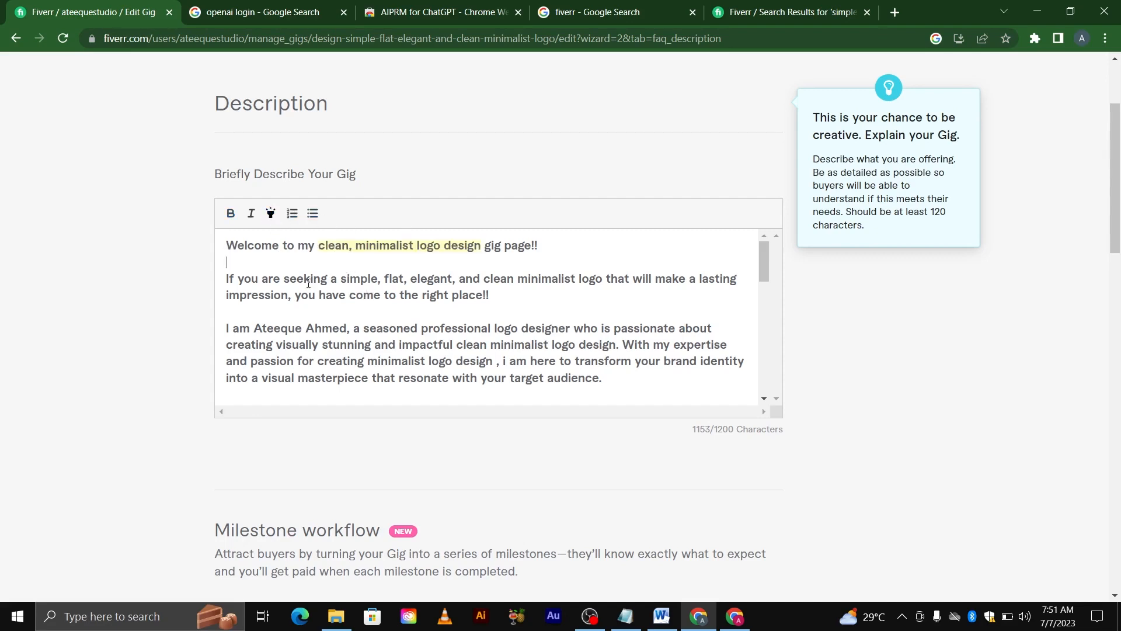
pyautogui.moveTo(340, 279); pyautogui.dragTo(603, 279)
pyautogui.click(272, 215)
pyautogui.click(271, 214)
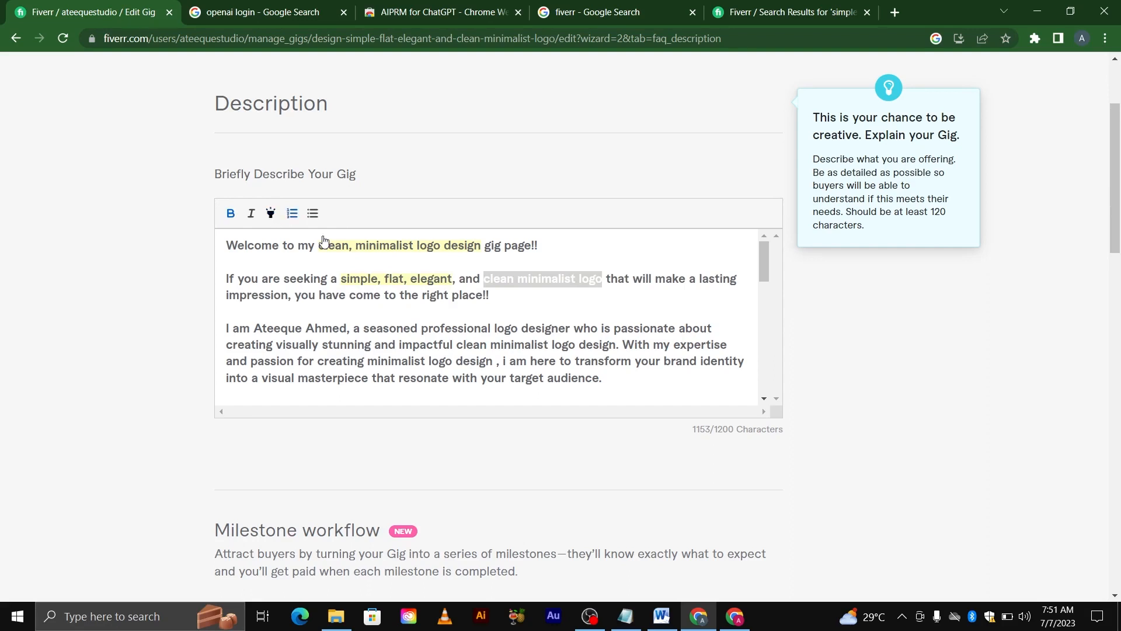
pyautogui.click(496, 307)
# Highlight "lasting impression" and "you have come to the right place!!" in the second paragraph.
pyautogui.moveTo(700, 279); pyautogui.dragTo(742, 298)
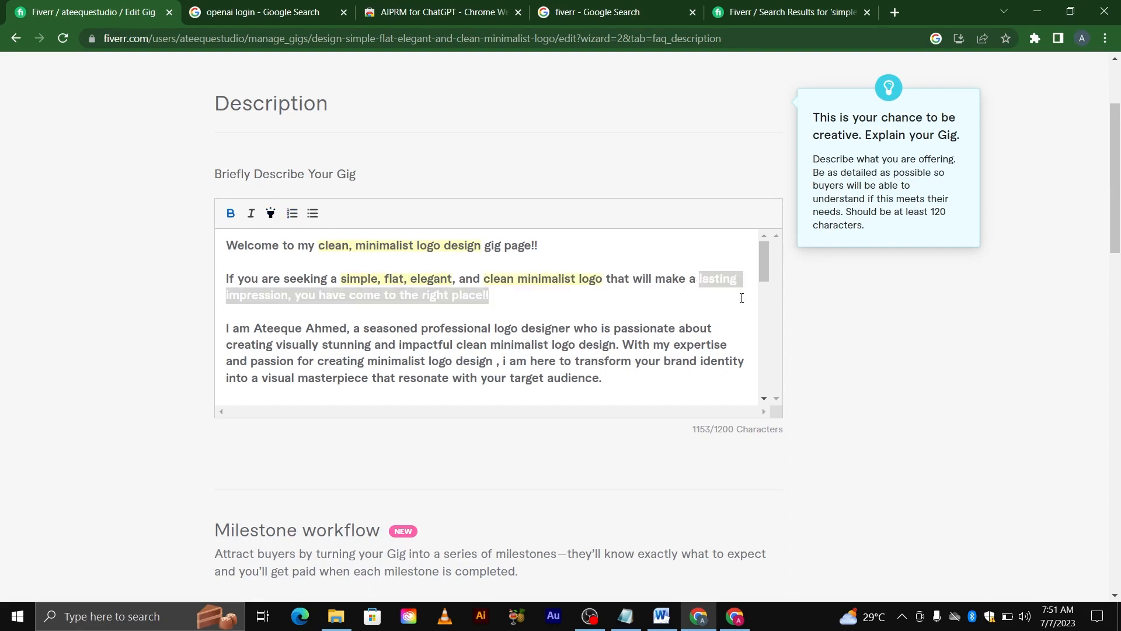
pyautogui.moveTo(355, 307); pyautogui.dragTo(286, 303)
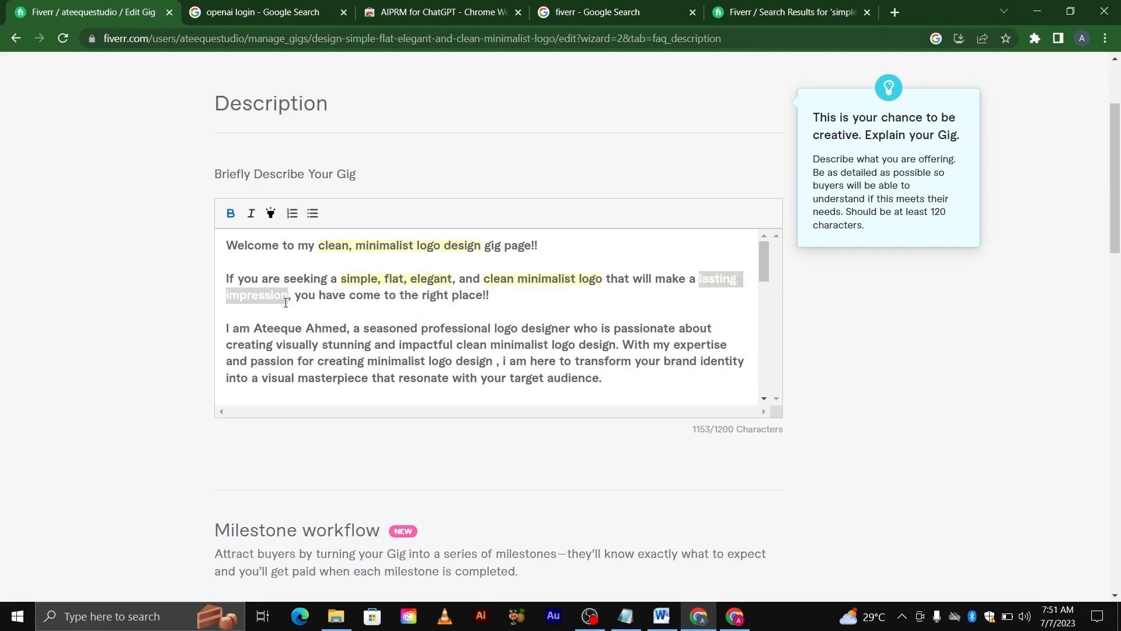
pyautogui.click(271, 214)
pyautogui.click(380, 296)
pyautogui.moveTo(499, 297); pyautogui.dragTo(299, 300)
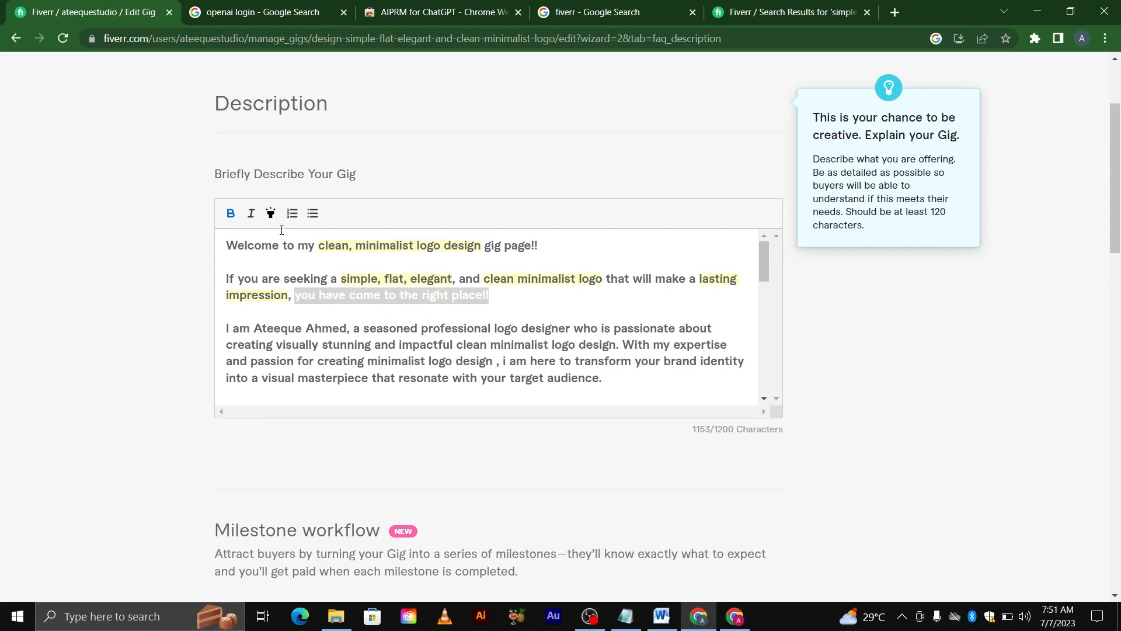
pyautogui.click(271, 214)
pyautogui.scroll(-1, 352, 306)
pyautogui.scroll(1, 352, 306)
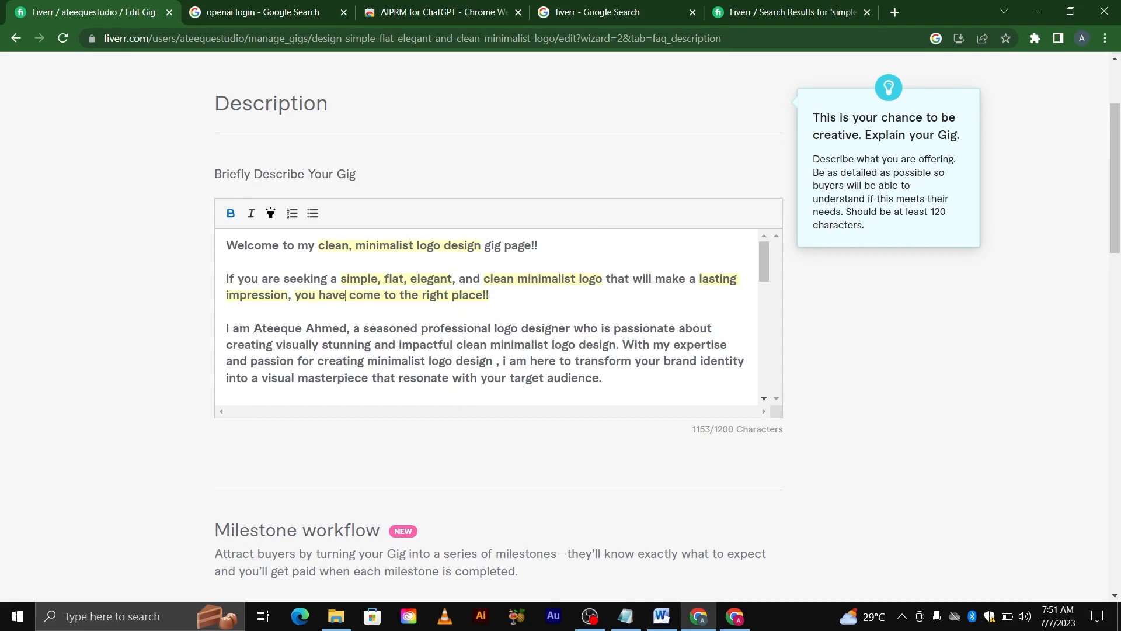
# Highlight the seller's name and "professional logo designer" in the introduction paragraph.
pyautogui.moveTo(255, 329); pyautogui.dragTo(347, 329)
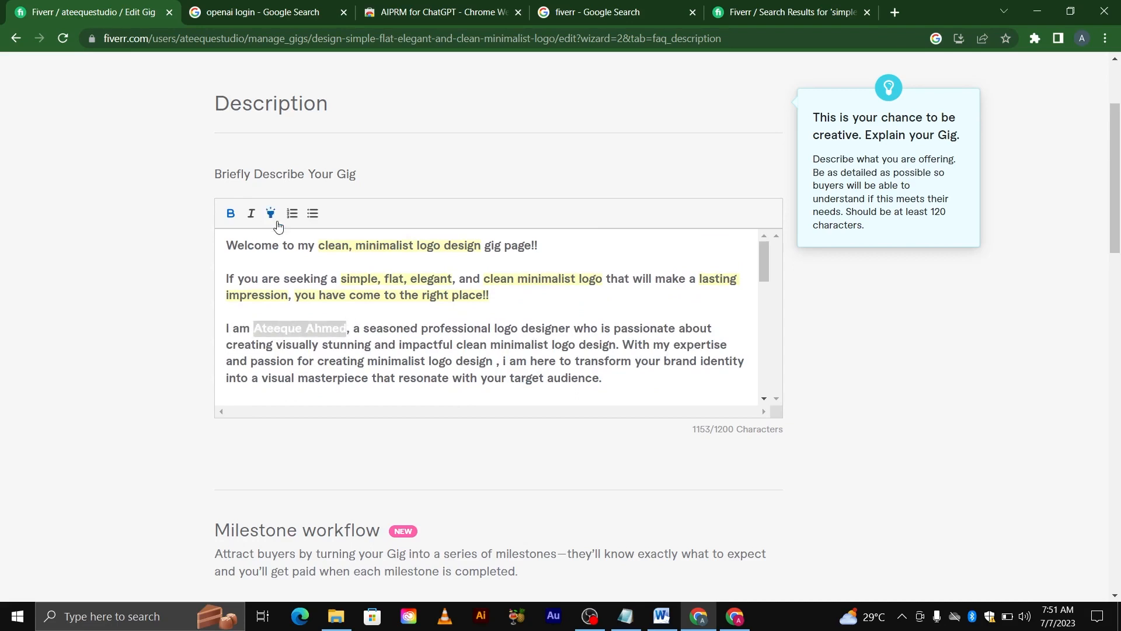
pyautogui.click(273, 216)
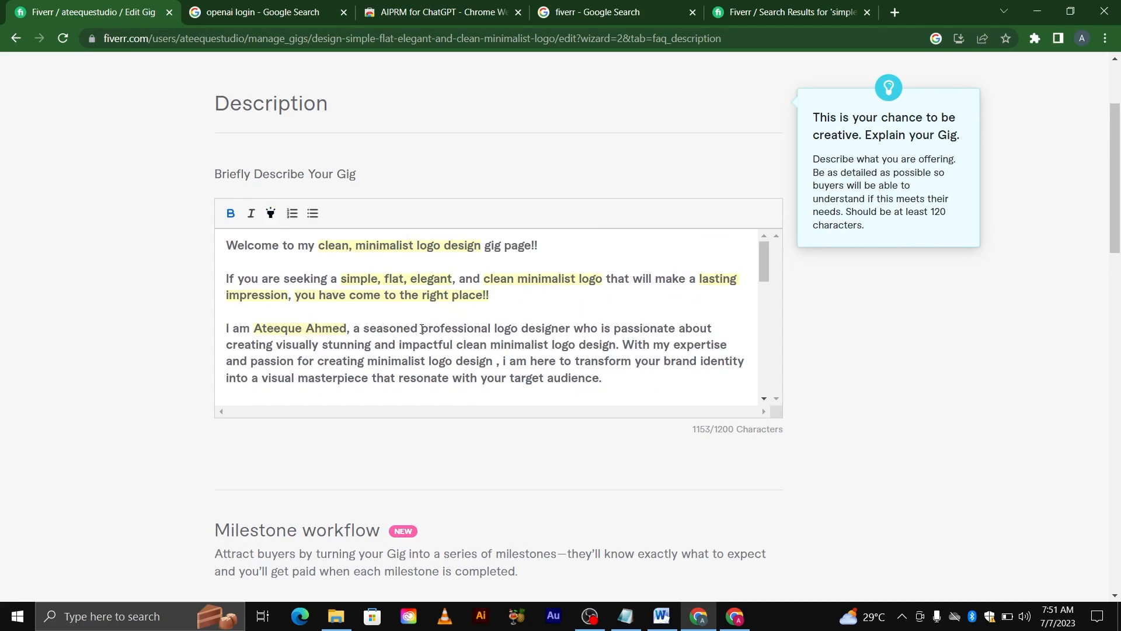
pyautogui.moveTo(420, 328); pyautogui.dragTo(573, 330)
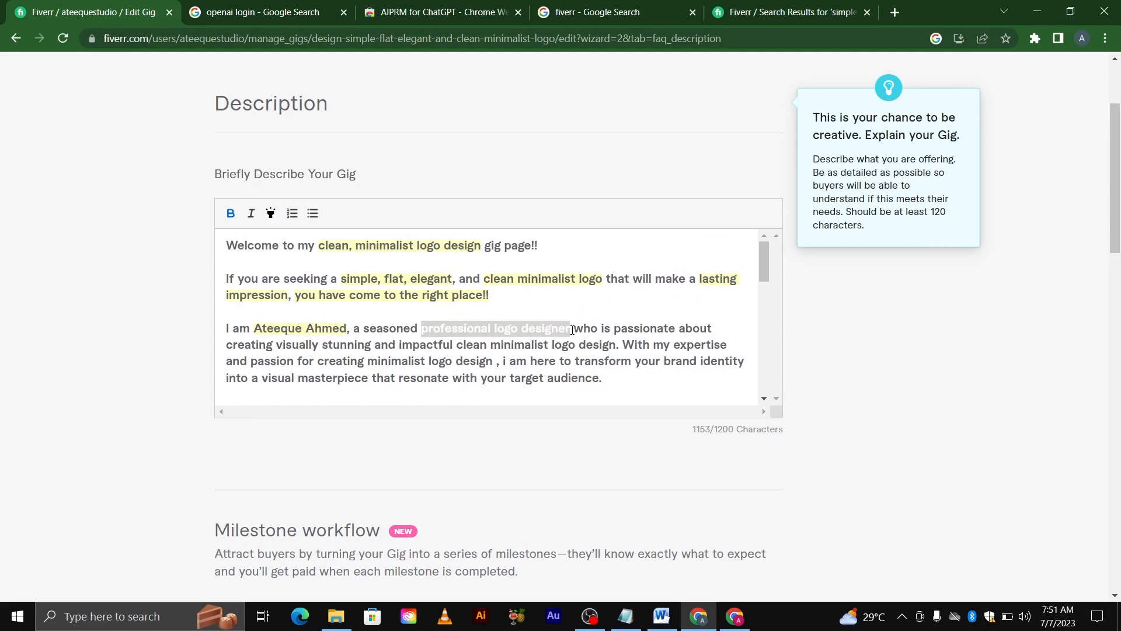
pyautogui.click(270, 215)
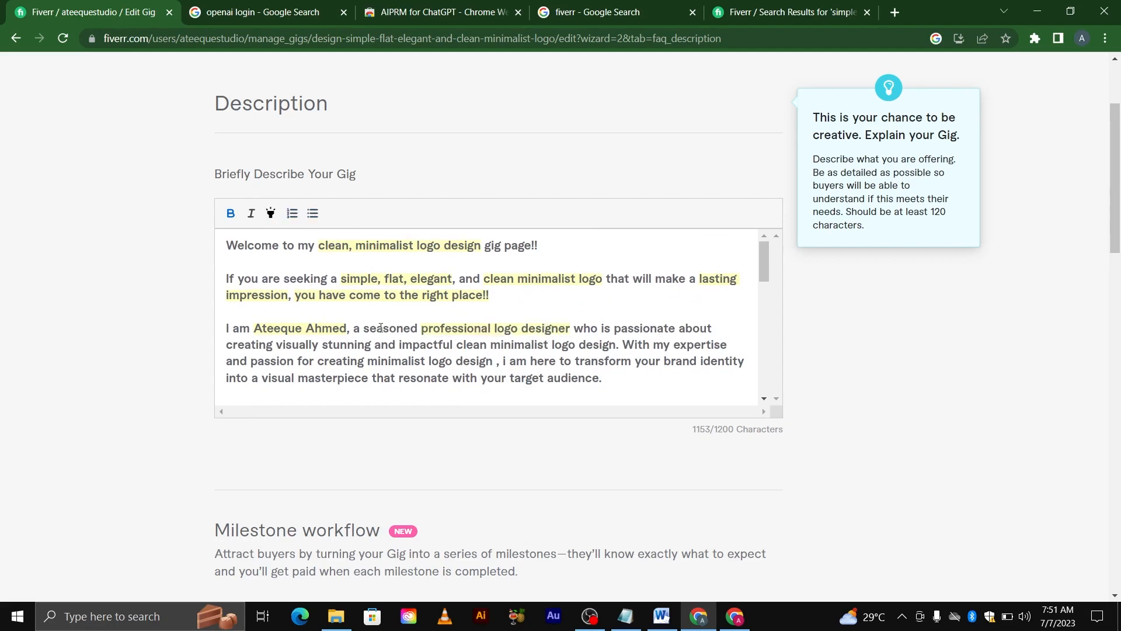
# Highlight "visually stunning" and "impactful clean minimalist logo design" in the introduction paragraph.
pyautogui.scroll(-1, 380, 327)
pyautogui.moveTo(273, 271); pyautogui.dragTo(370, 275)
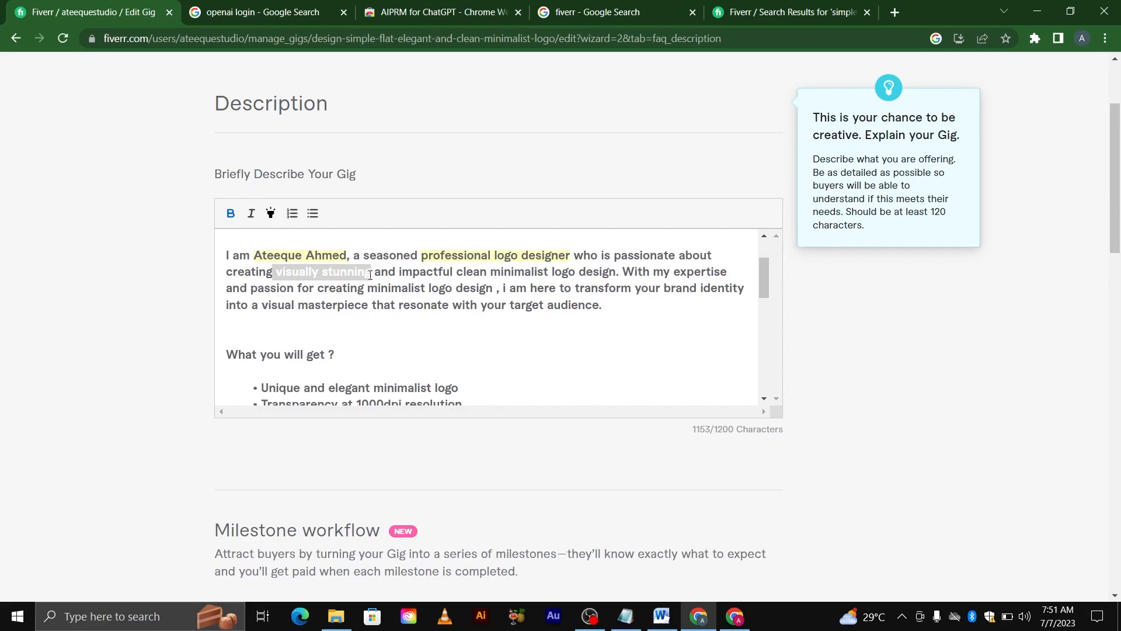
pyautogui.click(270, 214)
pyautogui.moveTo(401, 268); pyautogui.dragTo(617, 277)
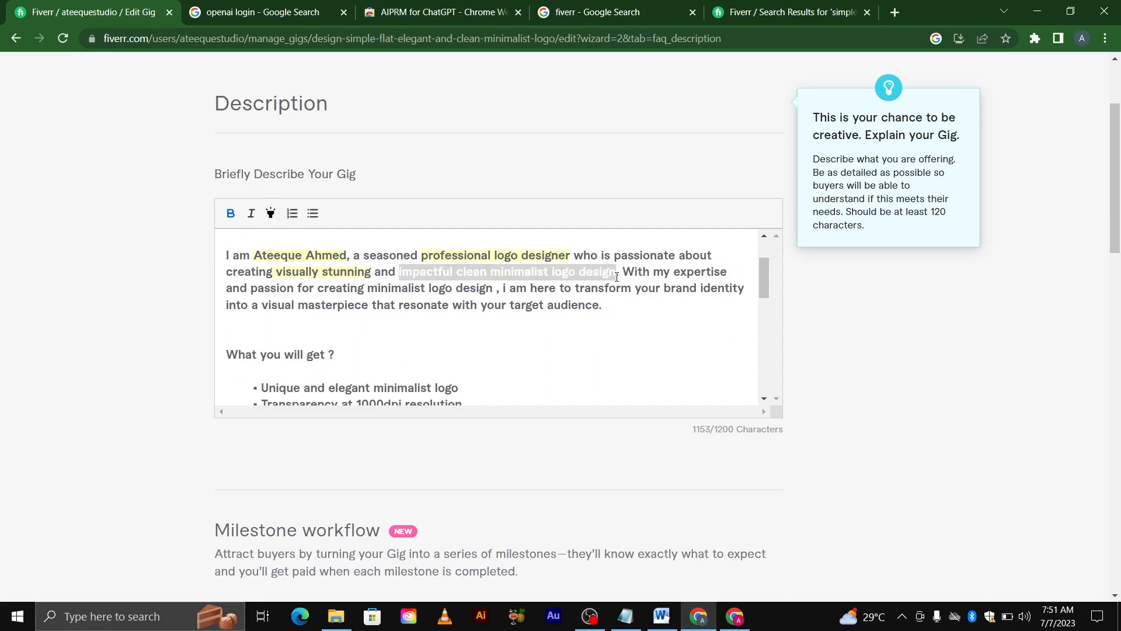
pyautogui.click(270, 213)
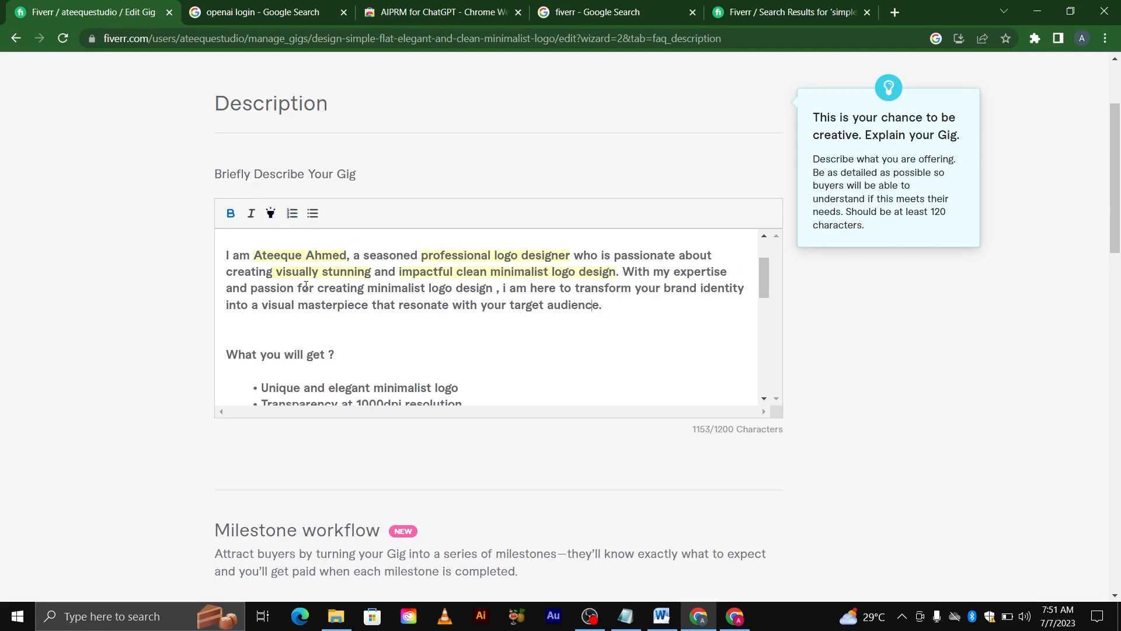
# Highlight "minimalist logo design", "brand identity" and "visual masterpiece" in the last sentence of the introduction paragraph.
pyautogui.moveTo(317, 289); pyautogui.dragTo(440, 288)
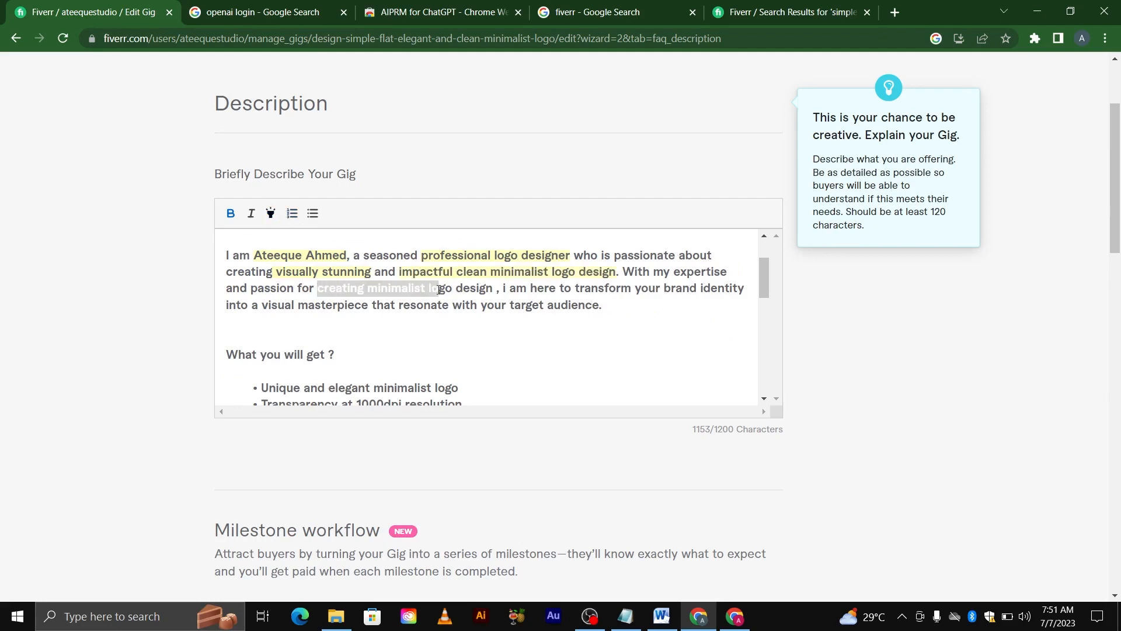
pyautogui.click(420, 289)
pyautogui.moveTo(368, 287); pyautogui.dragTo(491, 289)
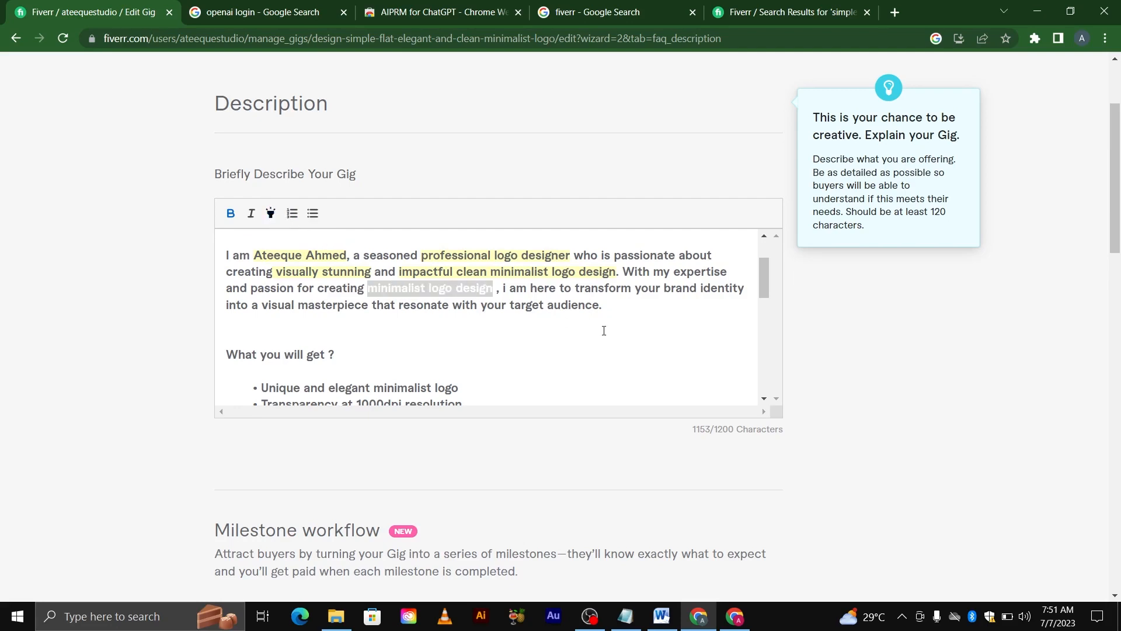
pyautogui.click(270, 214)
pyautogui.moveTo(663, 288); pyautogui.dragTo(752, 293)
pyautogui.click(270, 213)
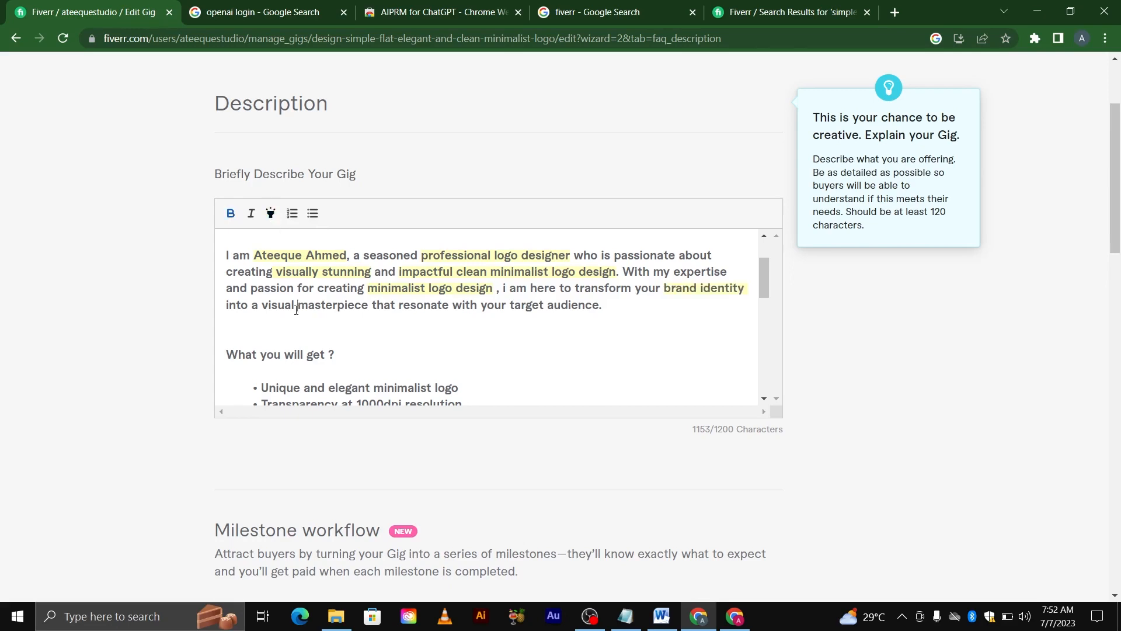
pyautogui.moveTo(261, 305)
pyautogui.mouseDown()
pyautogui.moveTo(365, 305)
pyautogui.moveTo(263, 308)
pyautogui.mouseUp()
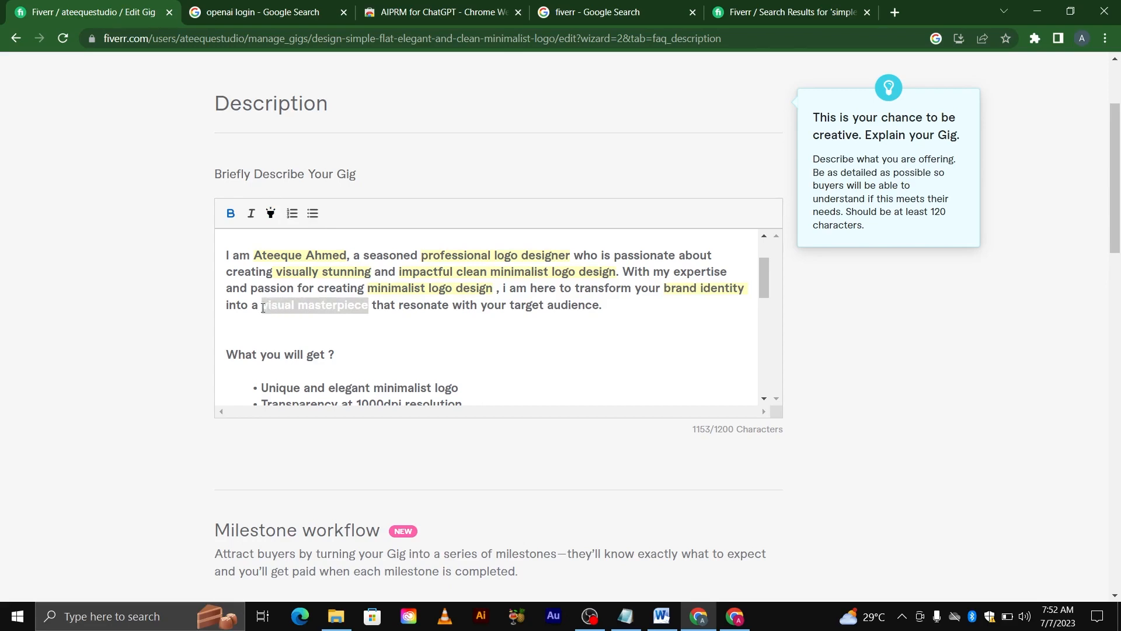
pyautogui.click(270, 213)
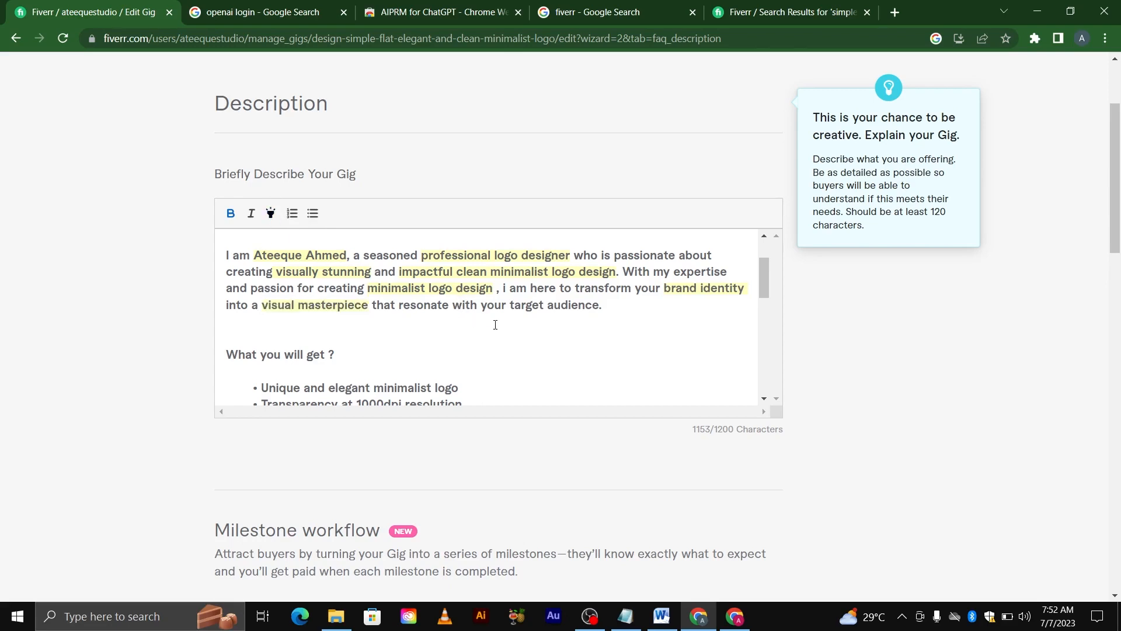
# Highlight the first deliverable, "Unique and elegant minimalist logo".
pyautogui.scroll(-1, 490, 326)
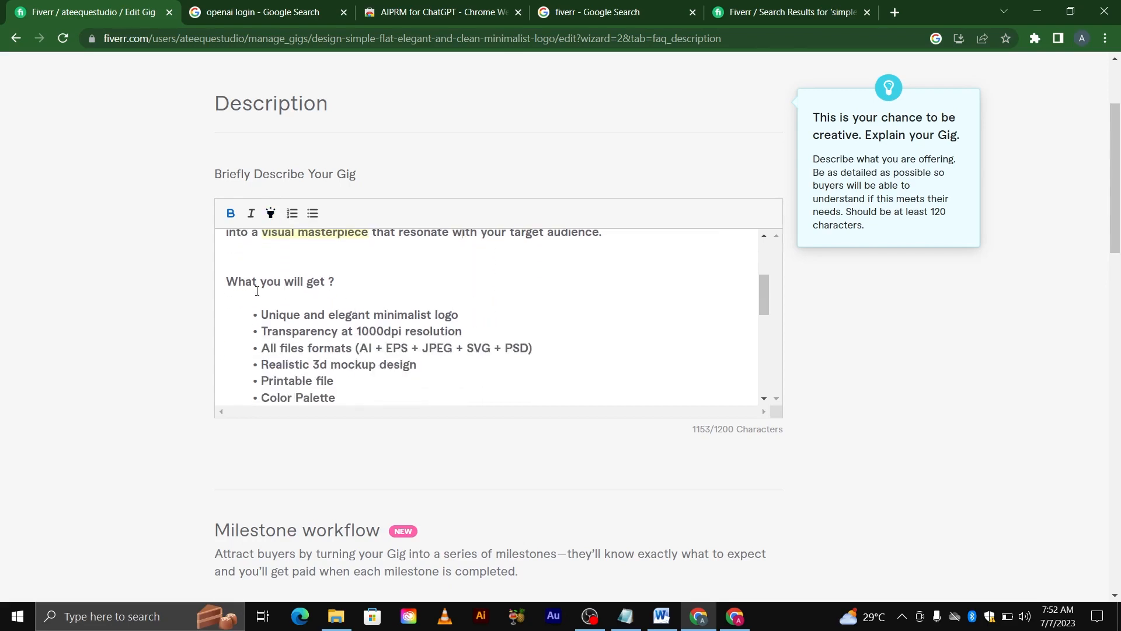
pyautogui.moveTo(263, 315); pyautogui.dragTo(461, 316)
pyautogui.click(411, 321)
pyautogui.scroll(-1, 327, 303)
pyautogui.scroll(1, 263, 289)
pyautogui.moveTo(265, 316); pyautogui.dragTo(458, 315)
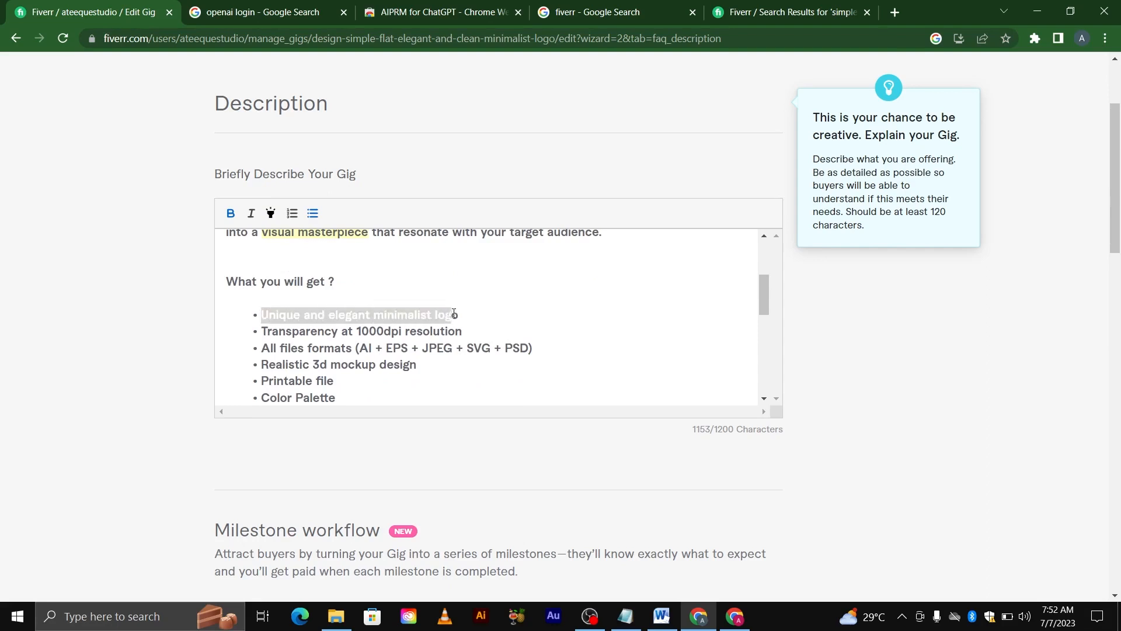
pyautogui.click(271, 214)
pyautogui.click(368, 306)
# Highlight "1000dpi", "(AI + EPS + JPEG + SVG + PSD)" and "3d" in the deliverables list.
pyautogui.moveTo(356, 330); pyautogui.dragTo(403, 329)
pyautogui.click(271, 214)
pyautogui.scroll(-2, 410, 312)
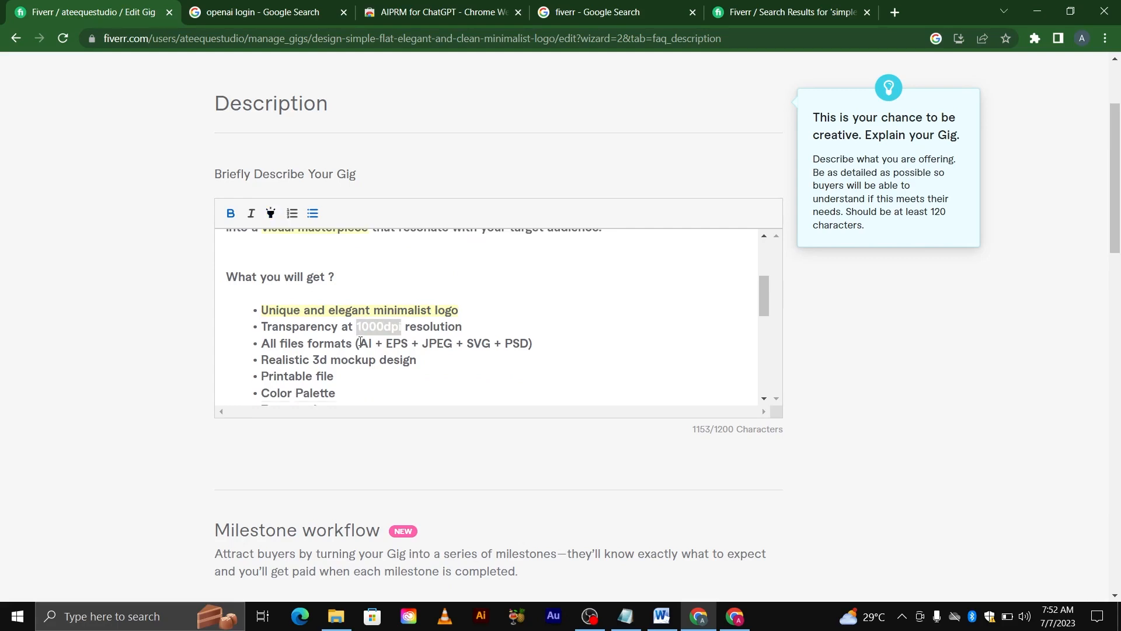
pyautogui.moveTo(533, 274)
pyautogui.mouseDown()
pyautogui.moveTo(353, 276)
pyautogui.moveTo(327, 293)
pyautogui.mouseUp()
pyautogui.click(271, 214)
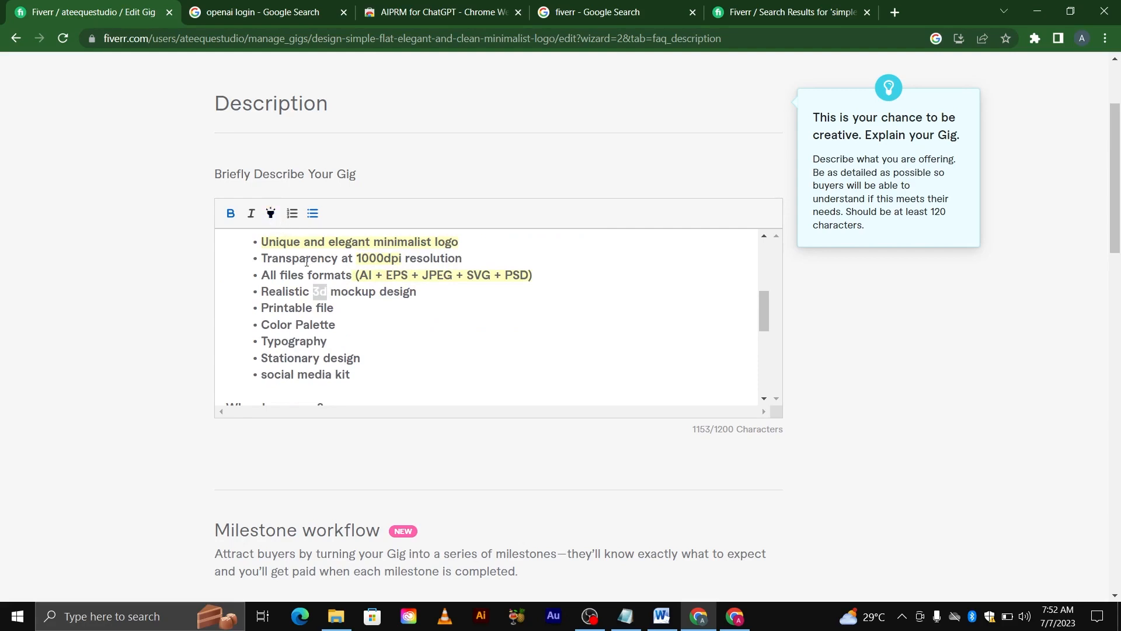
pyautogui.click(271, 214)
# Highlight the headings "What you will get ?" and "Why choose me?" along with "100% original logo" in the reasons list.
pyautogui.scroll(-2, 344, 324)
pyautogui.scroll(4, 328, 324)
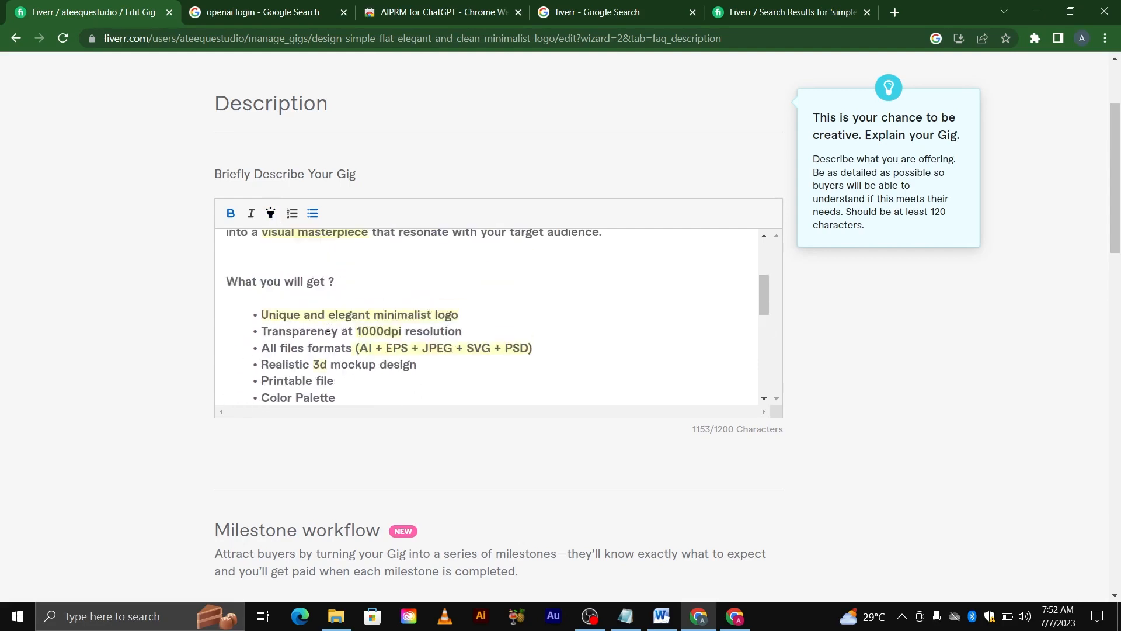
pyautogui.moveTo(333, 281); pyautogui.dragTo(227, 282)
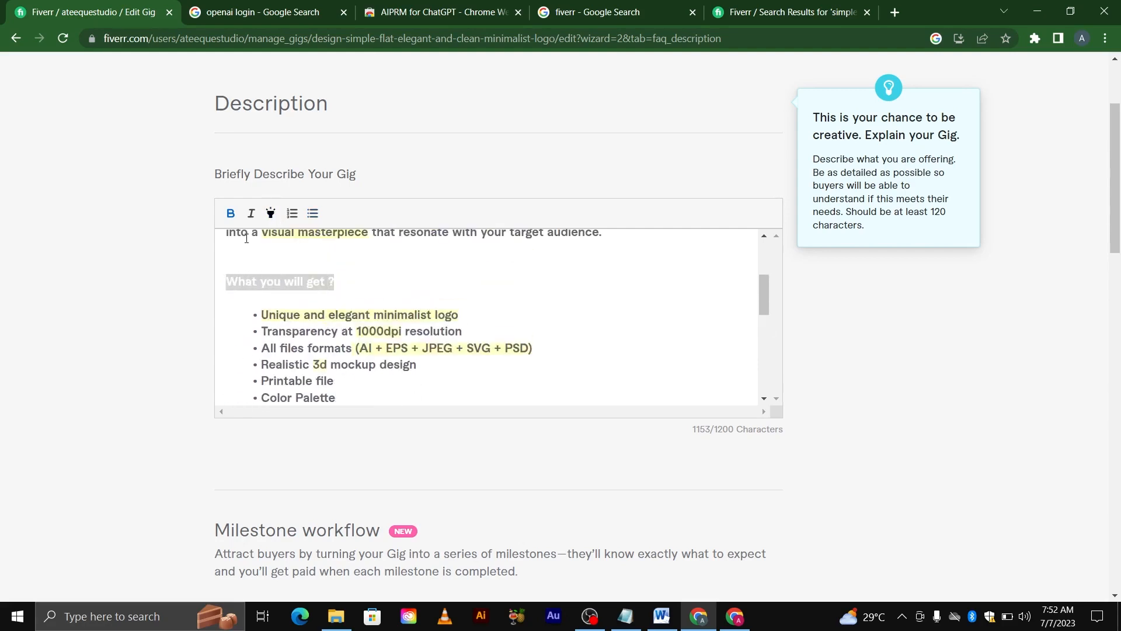
pyautogui.scroll(-6, 352, 320)
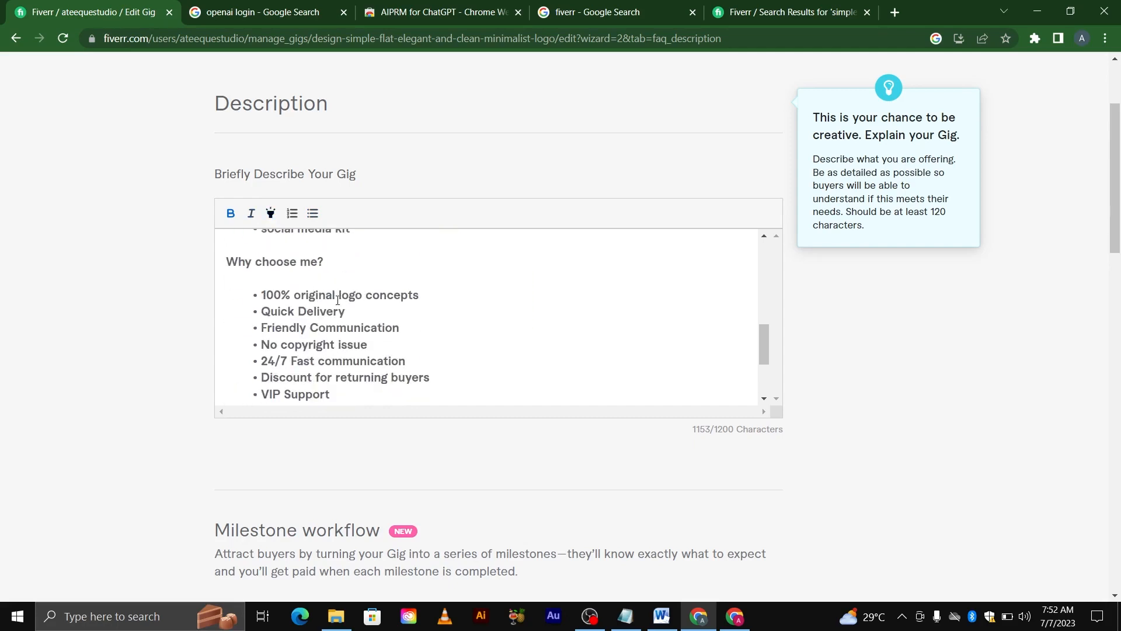
pyautogui.moveTo(322, 262); pyautogui.dragTo(360, 297)
pyautogui.click(270, 213)
pyautogui.click(270, 213)
pyautogui.click(330, 337)
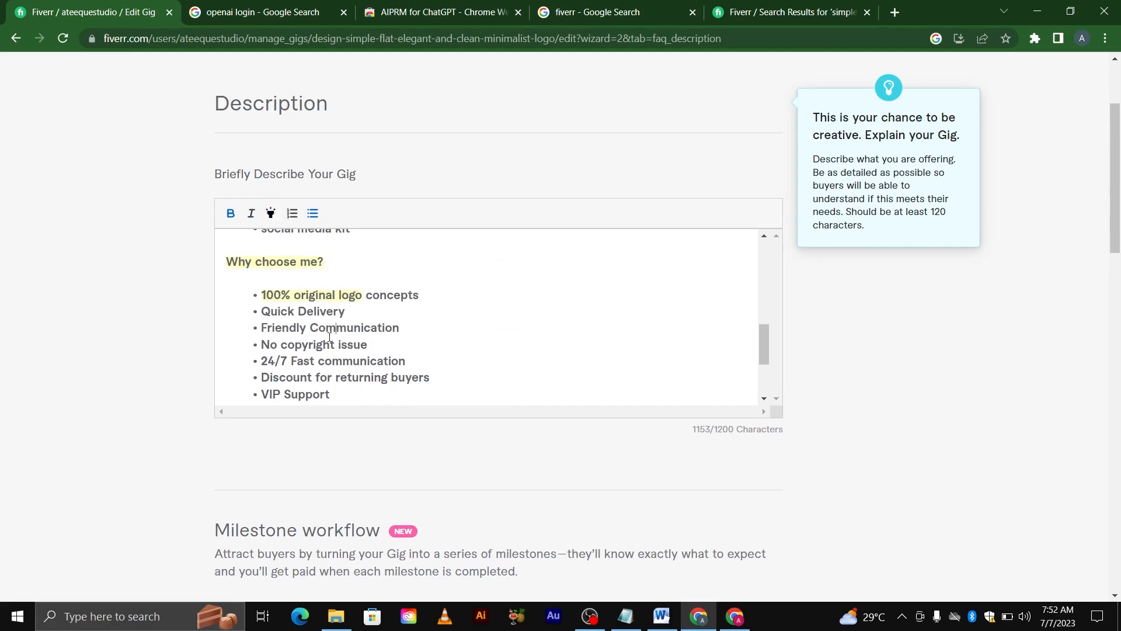
# Highlight "24/7" and "No copyright issue" in the list of reasons to choose the seller.
pyautogui.moveTo(260, 360); pyautogui.dragTo(366, 348)
pyautogui.click(271, 213)
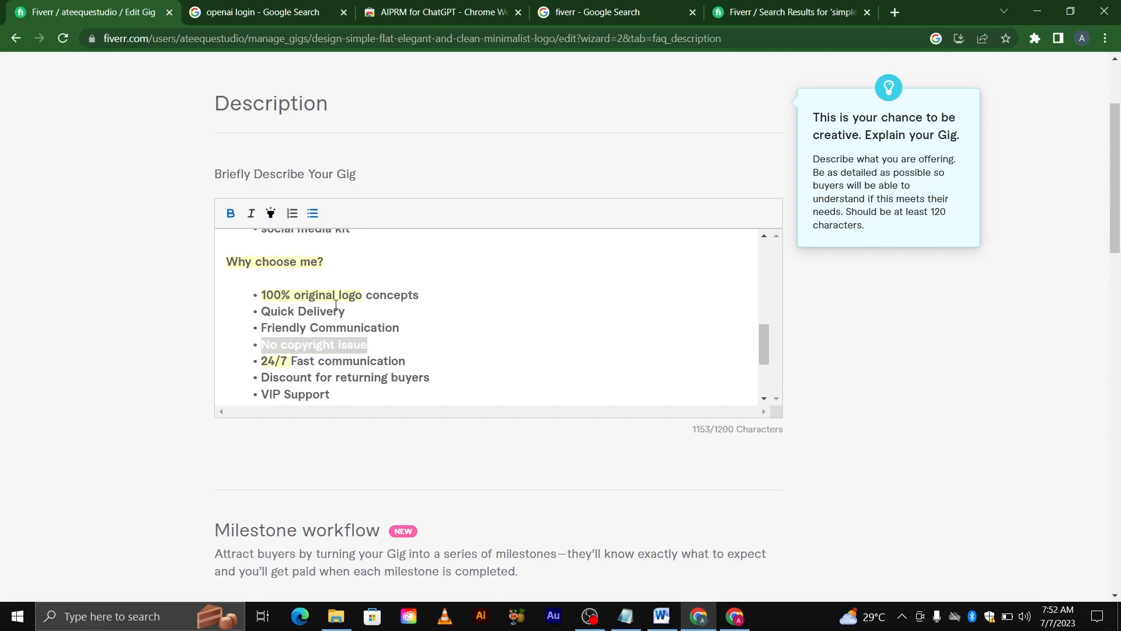
pyautogui.click(270, 213)
# Highlight " Order", "simple, flat, elegant", "clean minimalist logo" and "brand." in the paragraph inviting buyers to order.
pyautogui.scroll(-1, 281, 330)
pyautogui.scroll(-1, 281, 330)
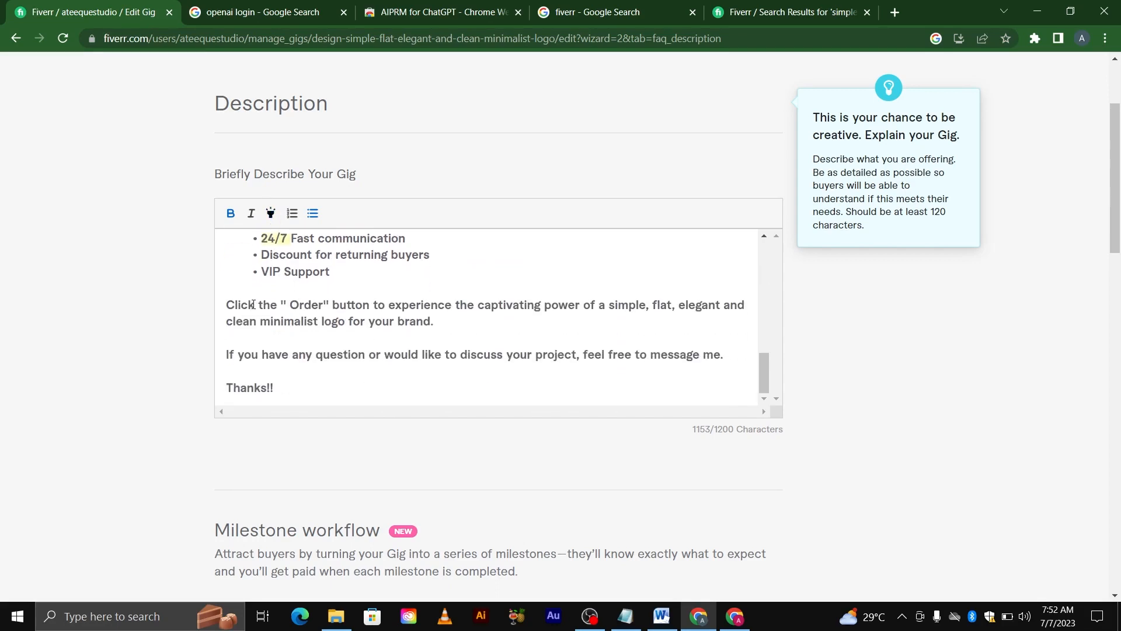
pyautogui.moveTo(280, 303); pyautogui.dragTo(333, 304)
pyautogui.click(271, 214)
pyautogui.click(374, 301)
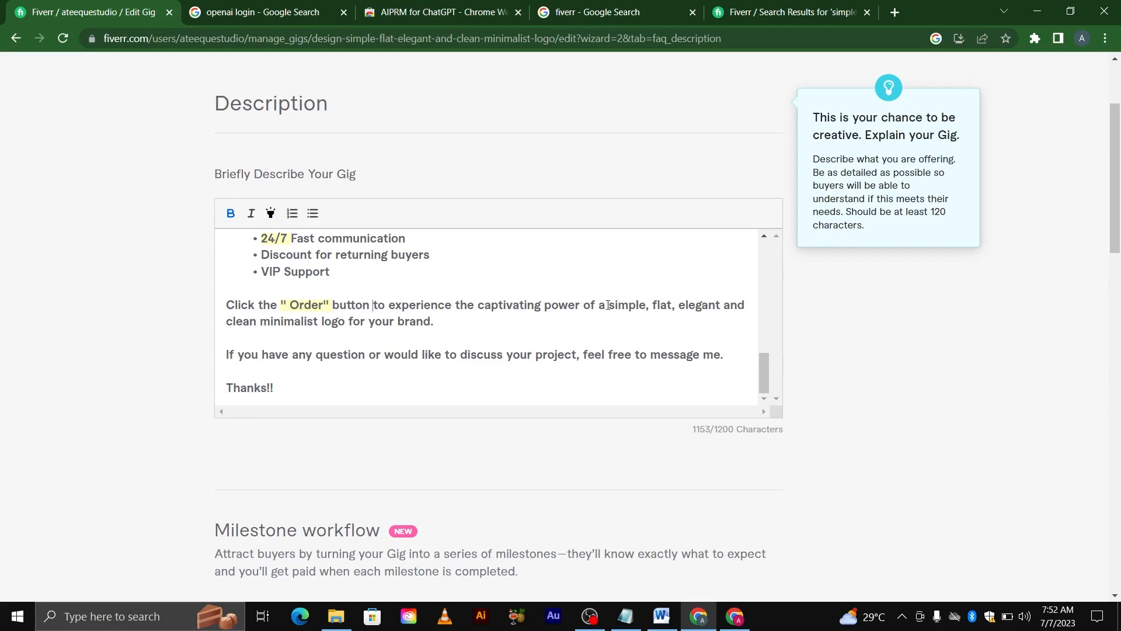
pyautogui.moveTo(607, 305); pyautogui.dragTo(720, 310)
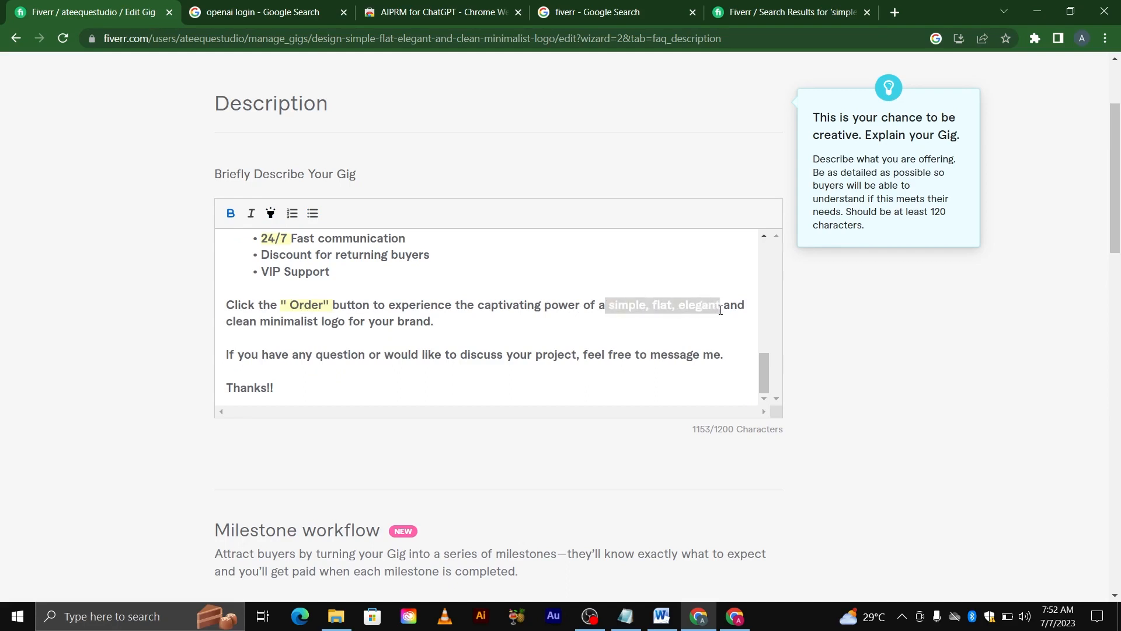
pyautogui.click(270, 214)
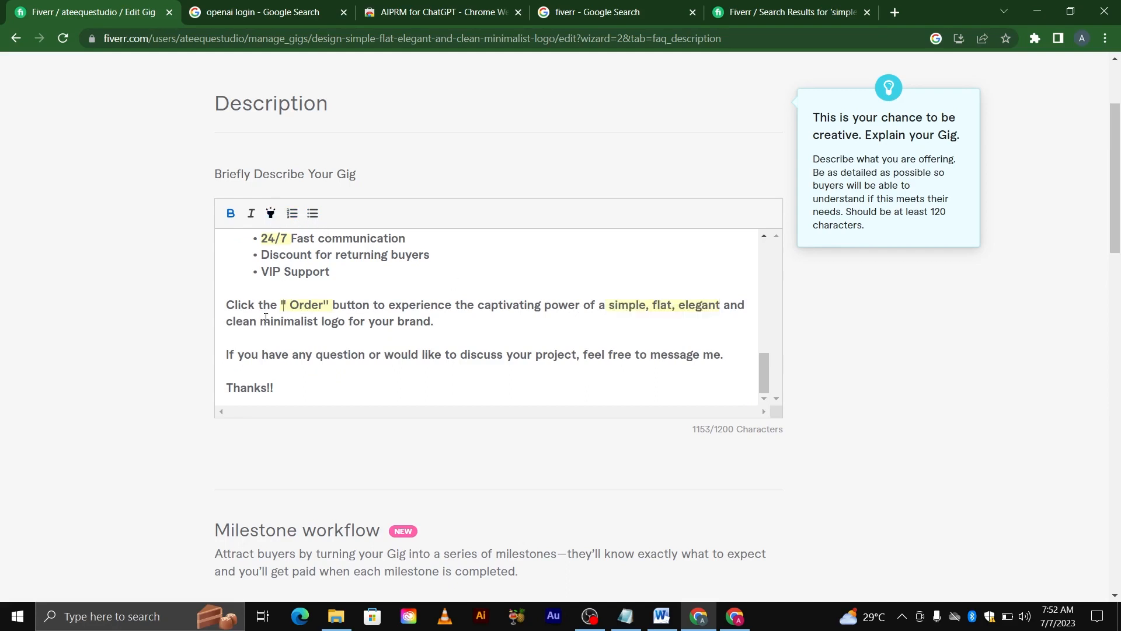
pyautogui.moveTo(230, 323); pyautogui.dragTo(437, 324)
pyautogui.click(270, 214)
pyautogui.click(270, 213)
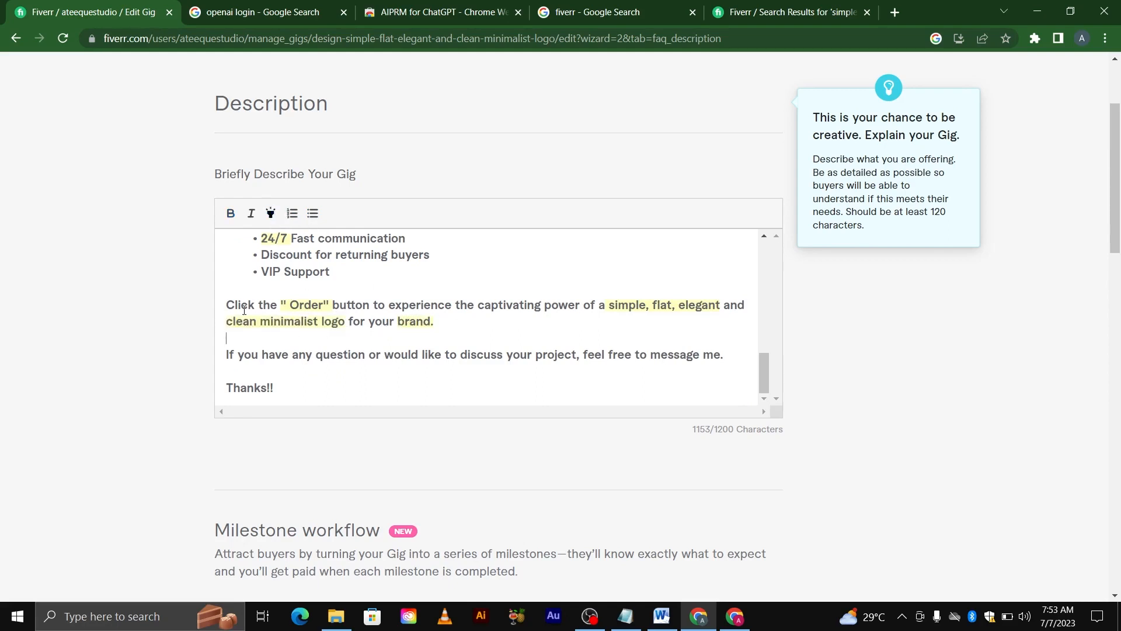
# Highlight the entire paragraph inviting buyers to order, from "Click the" through "for your brand.".
pyautogui.moveTo(227, 304); pyautogui.dragTo(457, 331)
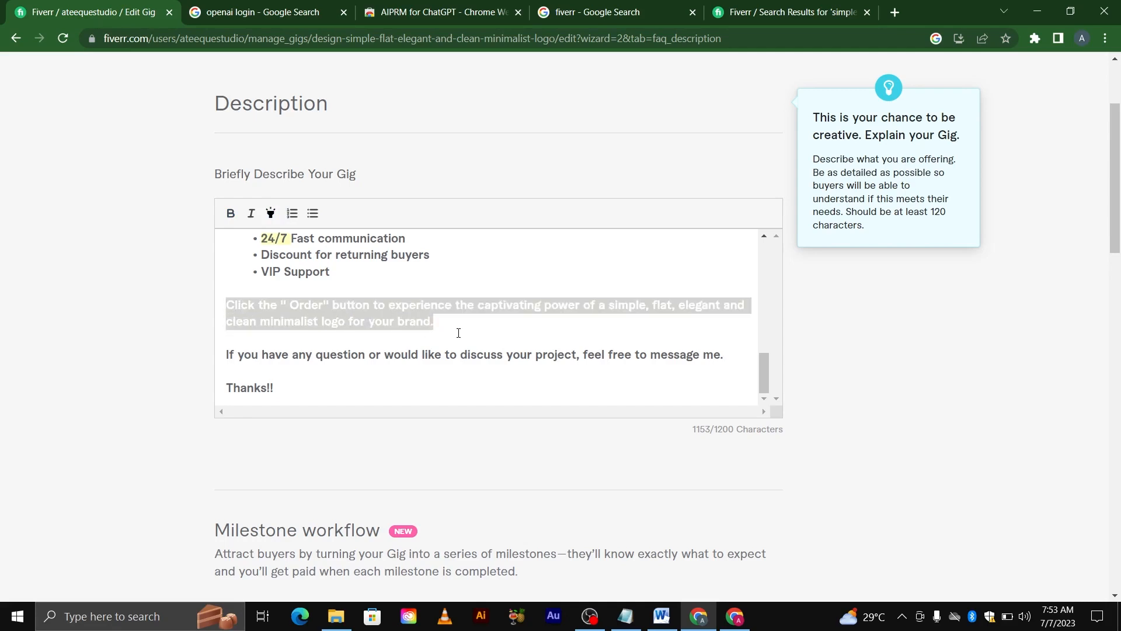
pyautogui.click(270, 214)
pyautogui.click(430, 337)
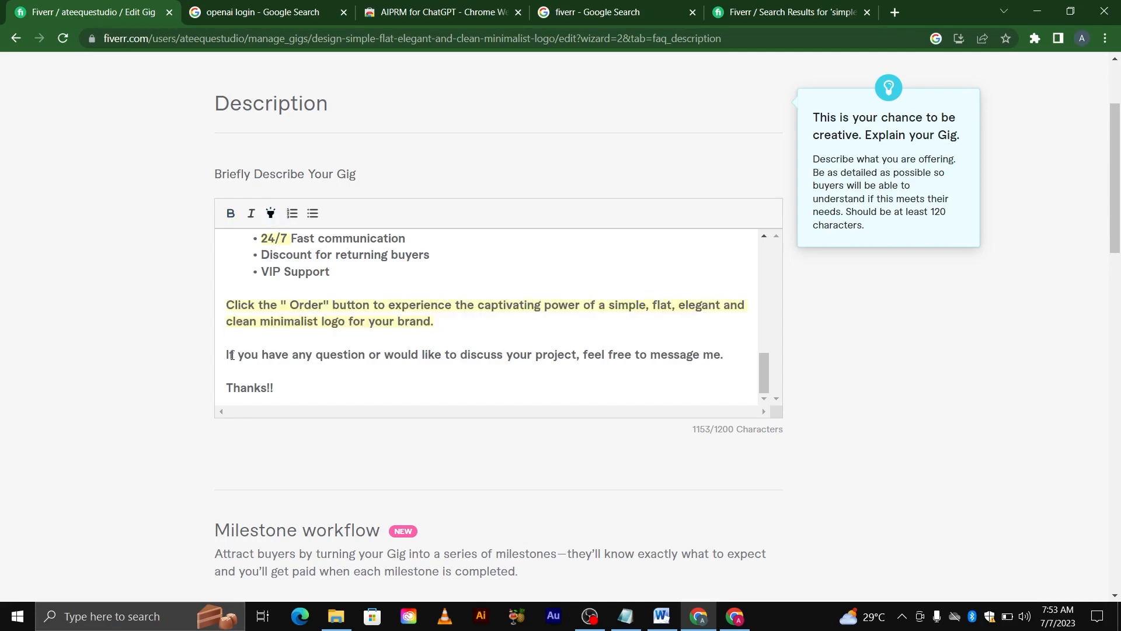
# Highlight the closing sentence "If you have any question or would like to discuss your project..." and the sign-off "Thanks!!".
pyautogui.moveTo(227, 355); pyautogui.dragTo(590, 360)
pyautogui.moveTo(710, 364); pyautogui.dragTo(722, 362)
pyautogui.click(273, 216)
pyautogui.moveTo(291, 375); pyautogui.dragTo(221, 388)
pyautogui.click(287, 390)
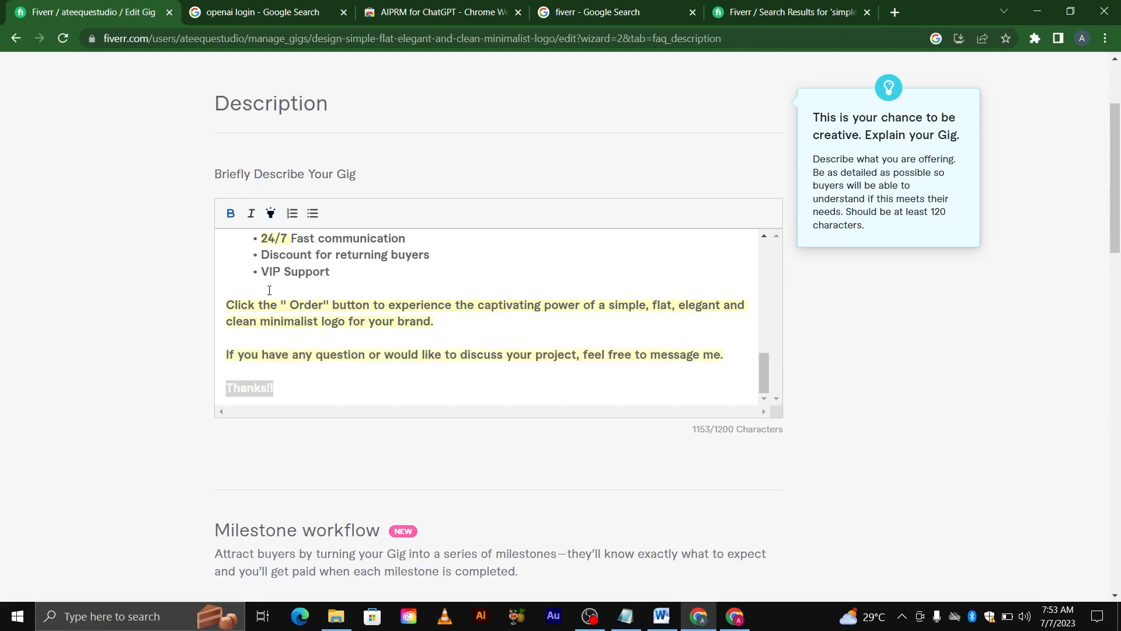
pyautogui.click(271, 214)
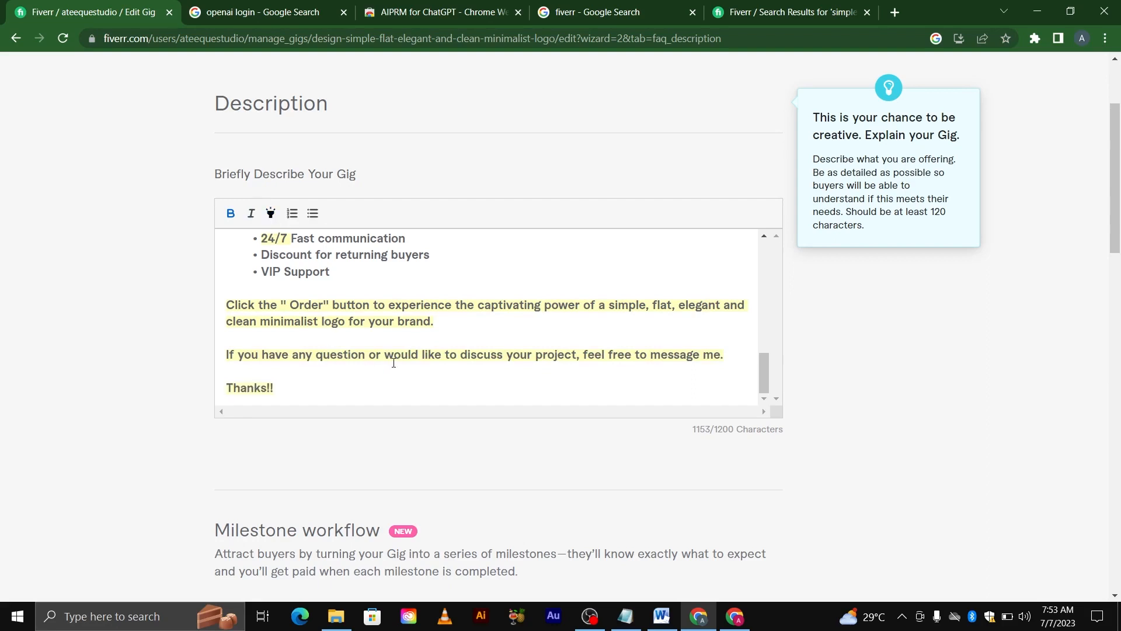
pyautogui.scroll(10, 407, 359)
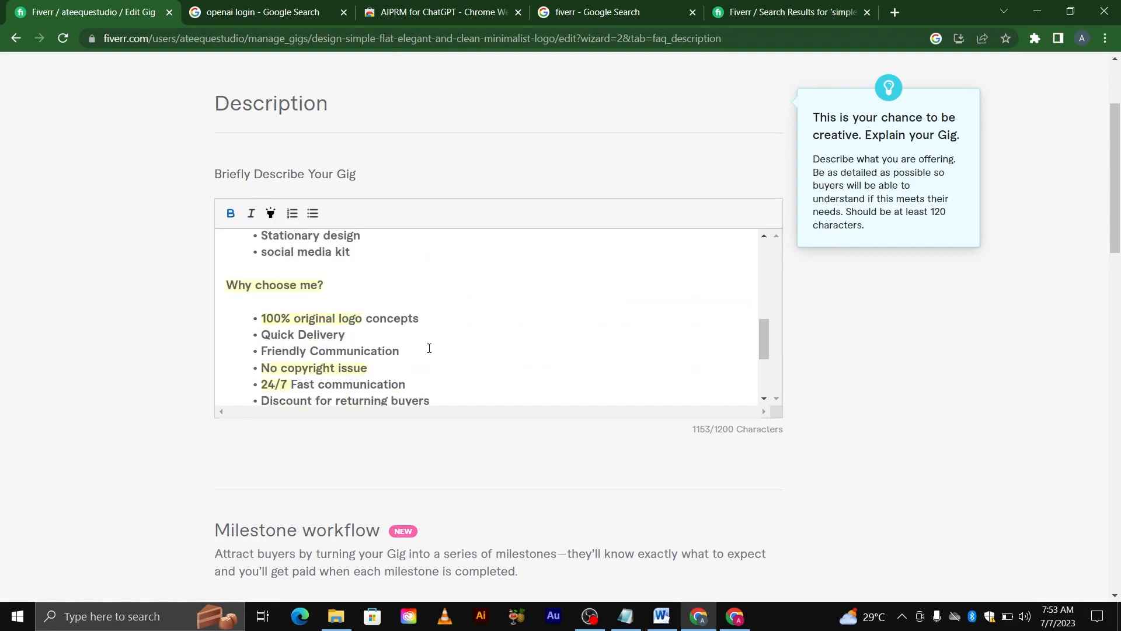
pyautogui.scroll(-5, 430, 347)
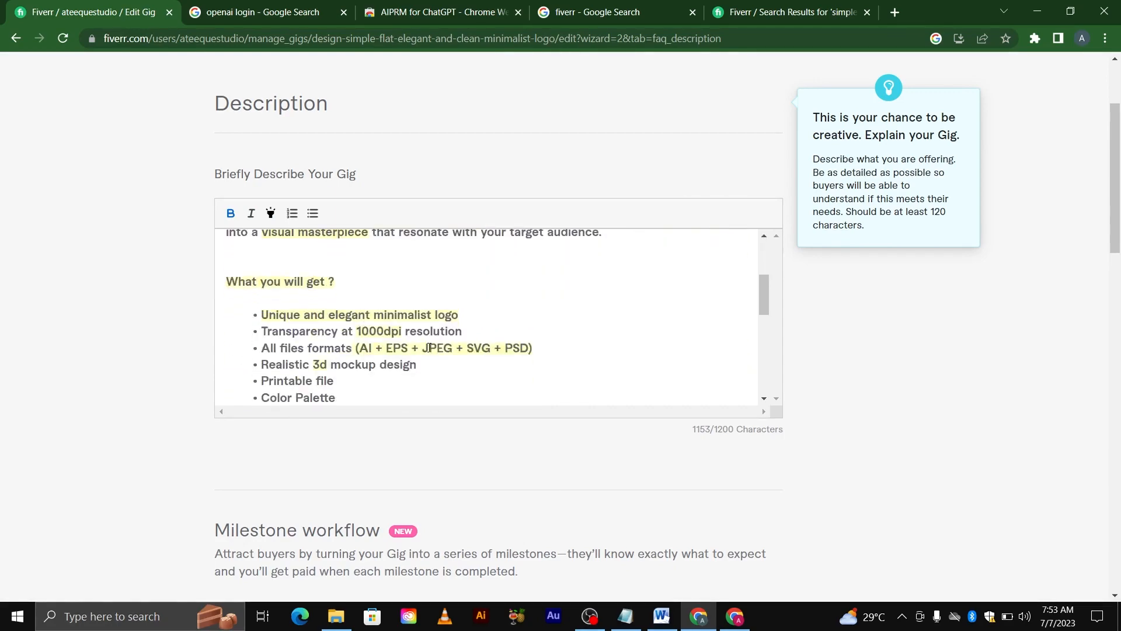
pyautogui.scroll(-8, 429, 348)
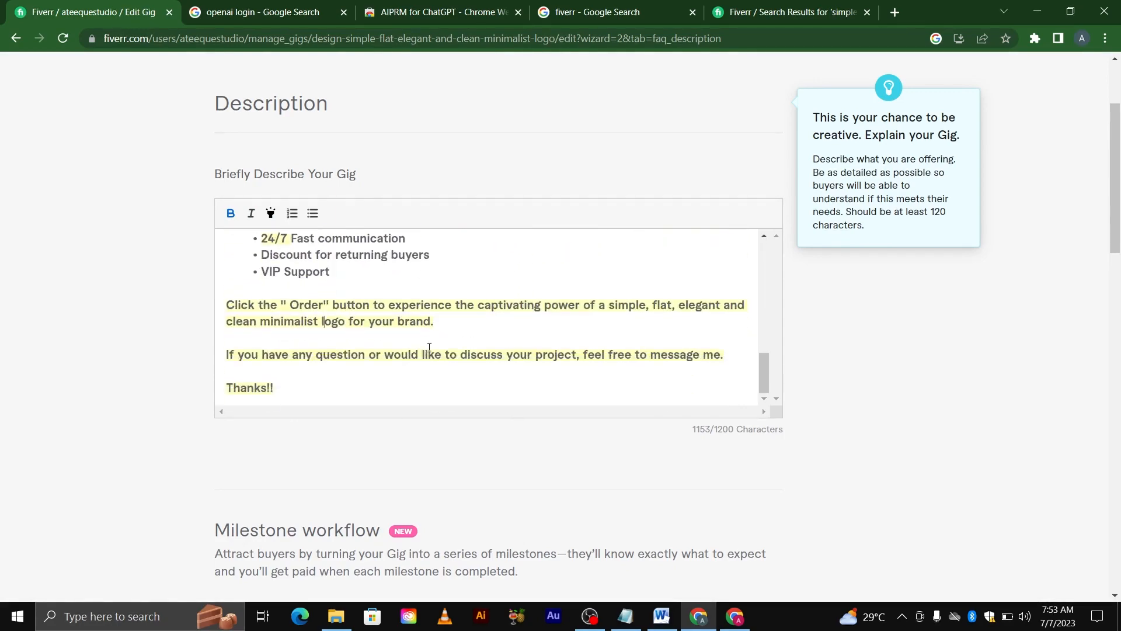
# Start a new entry under Frequently Asked Questions with the question "What is logo design ?".
pyautogui.scroll(-10, 650, 364)
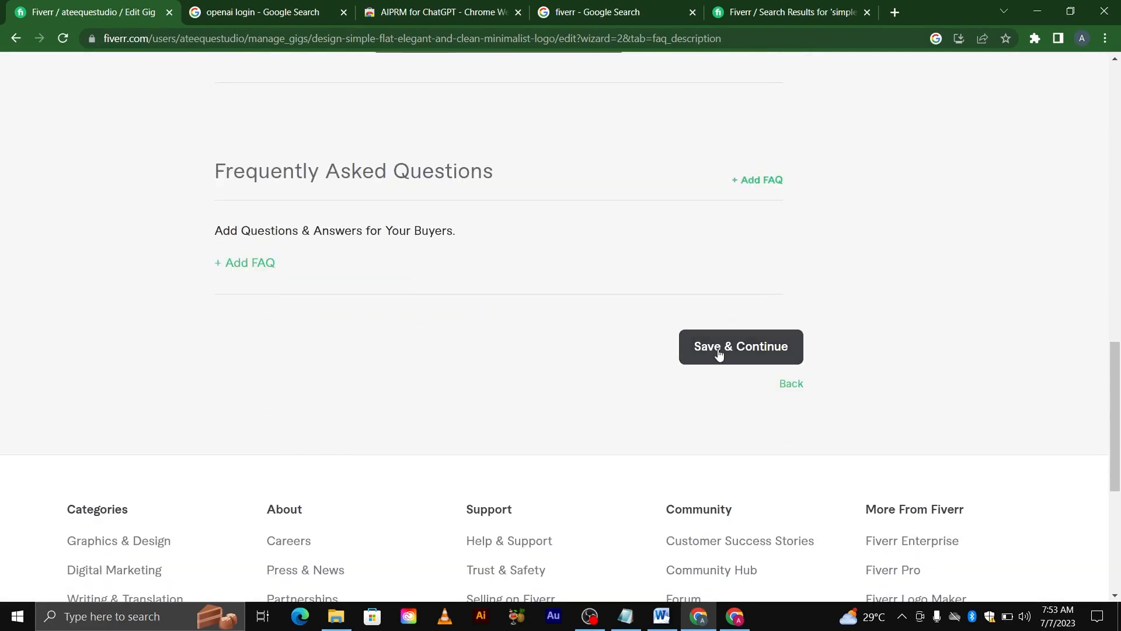
pyautogui.moveTo(213, 173); pyautogui.dragTo(496, 181)
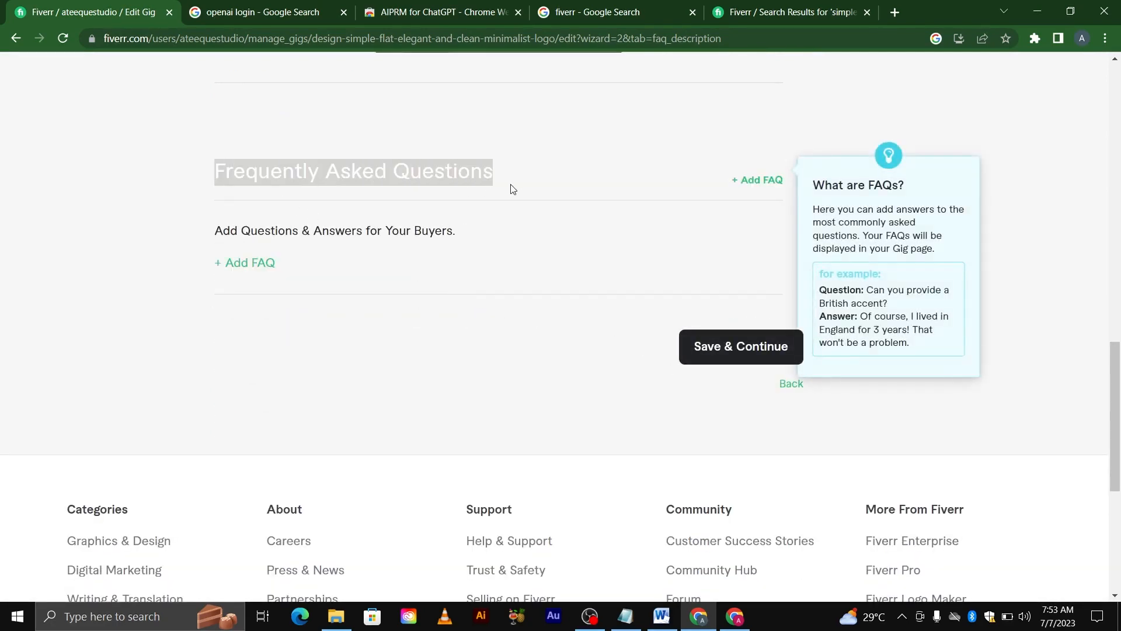
pyautogui.click(459, 176)
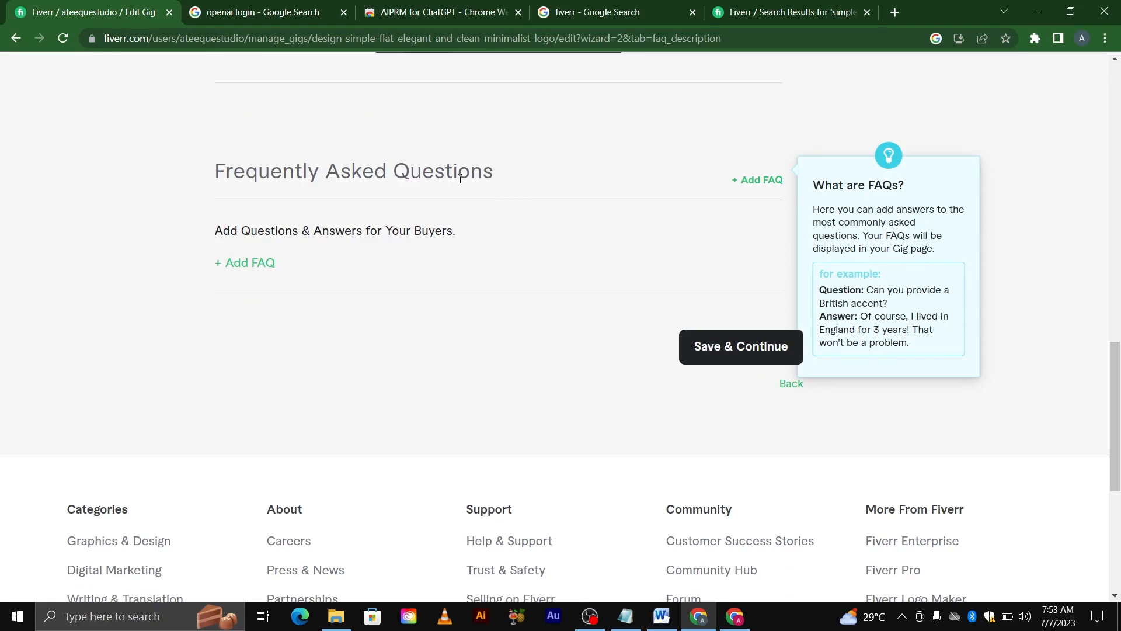
pyautogui.click(260, 263)
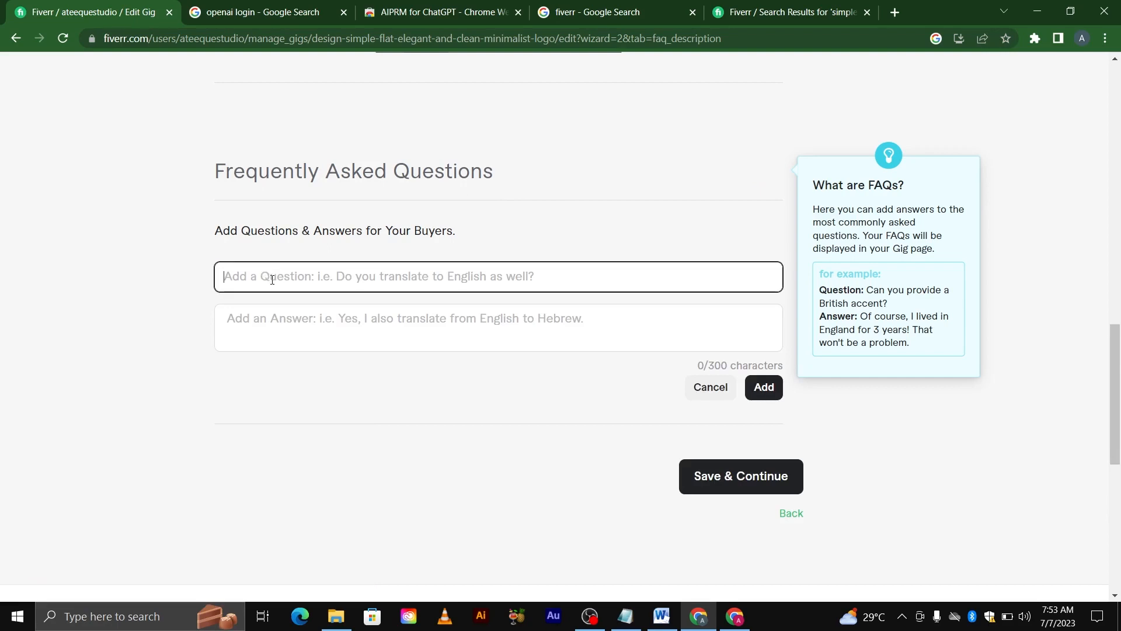
pyautogui.write('Wha')
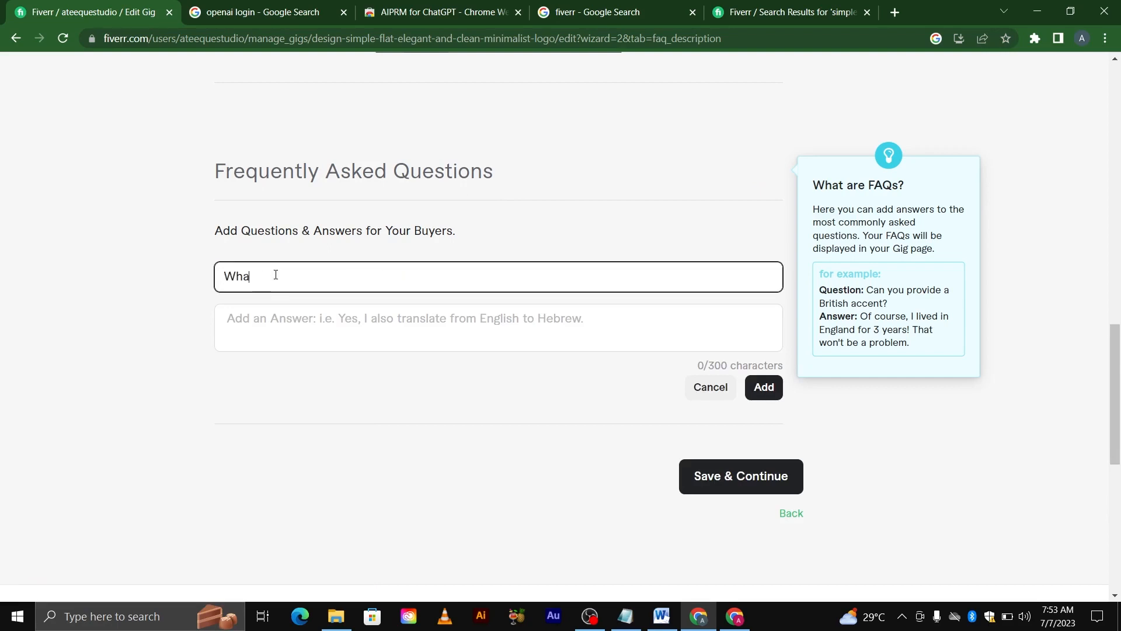
pyautogui.write('t is logo de')
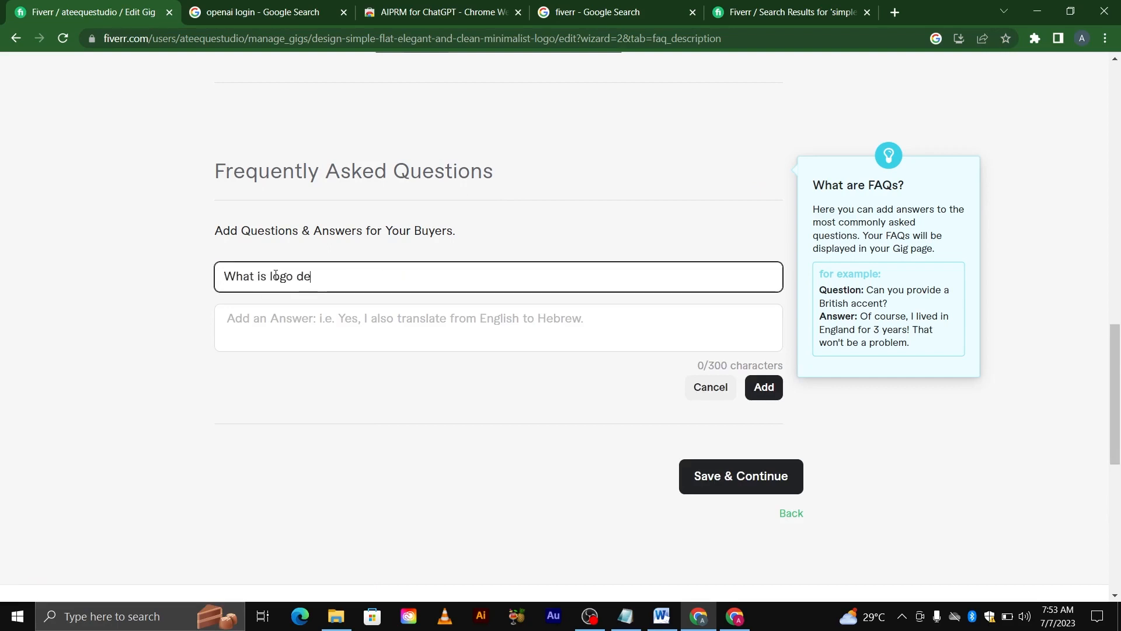
pyautogui.write('sign ?')
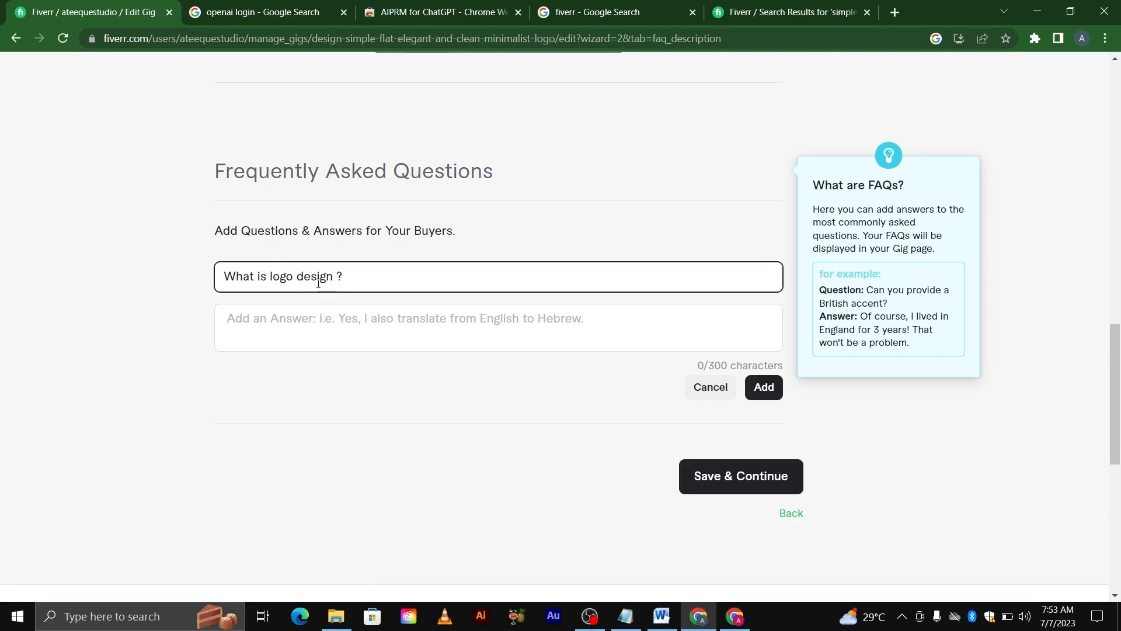
# Answer the logo design question with "Logo design is that core or fundamental part of business." and add the FAQ.
pyautogui.click(415, 331)
pyautogui.write('Loog')
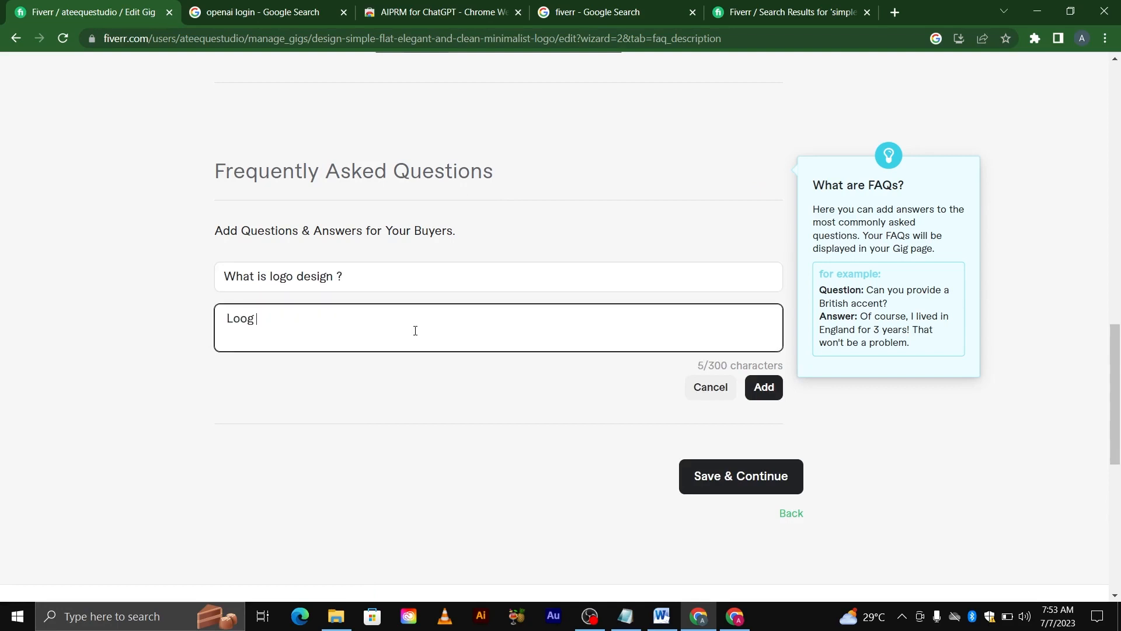
pyautogui.press('BackSpace')
pyautogui.press('BackSpace')
pyautogui.press('BackSpace')
pyautogui.write('go design is that ')
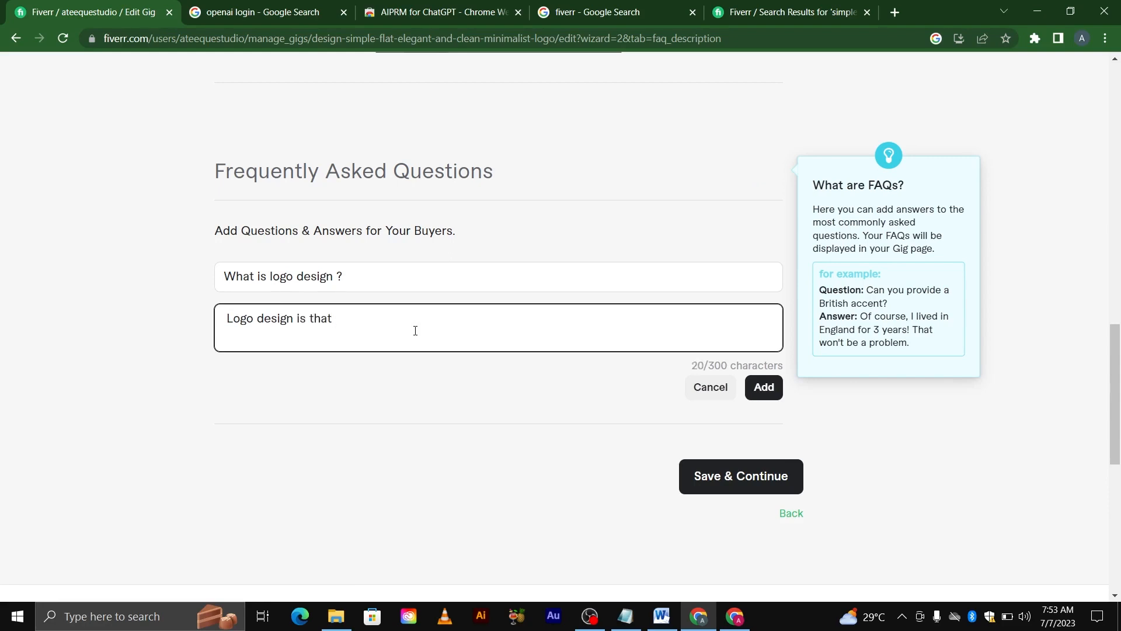
pyautogui.write('core or fundamental pa')
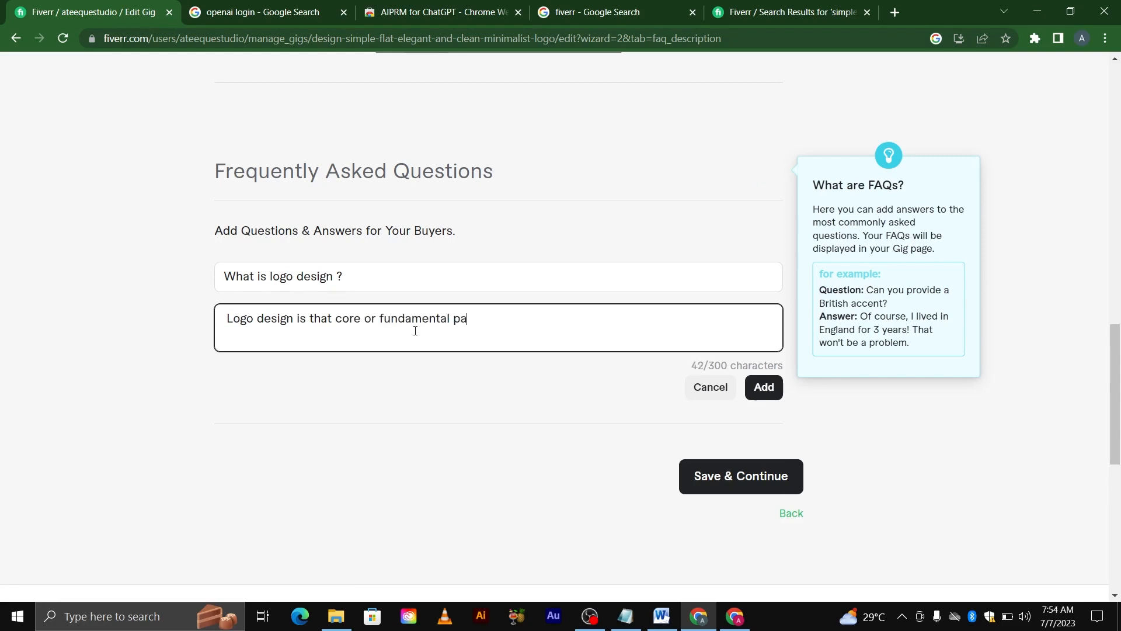
pyautogui.press('BackSpace')
pyautogui.press('BackSpace')
pyautogui.write('part of business.')
pyautogui.click(750, 392)
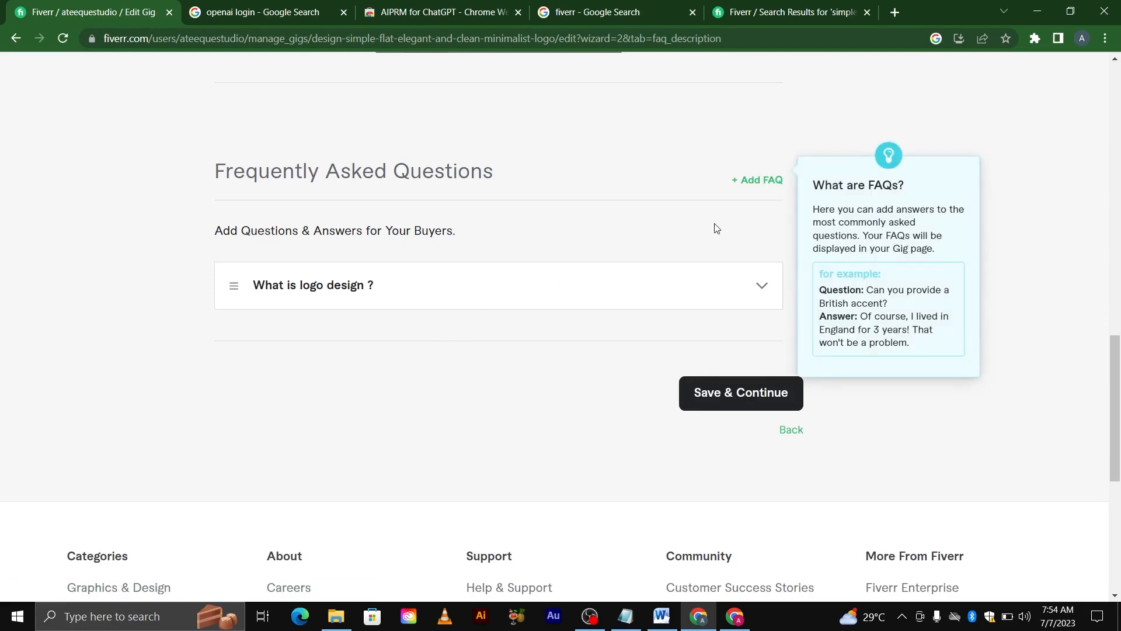
# Start a second FAQ with the question "What is transparent file ?".
pyautogui.click(750, 182)
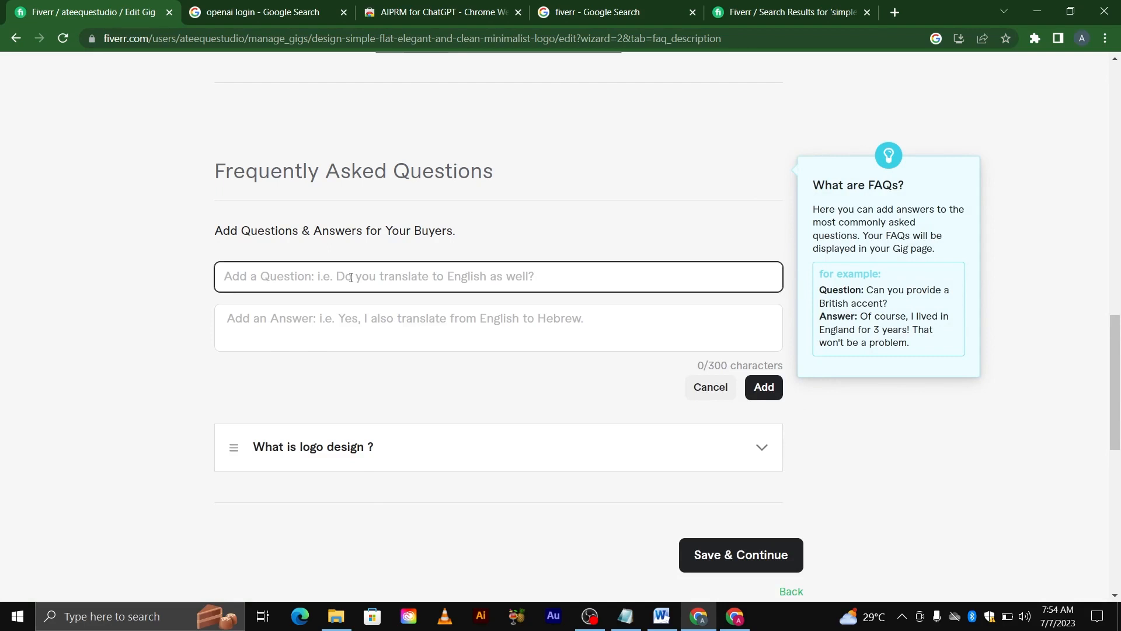
pyautogui.write('Transp')
pyautogui.press('BackSpace')
pyautogui.press('BackSpace')
pyautogui.press('BackSpace')
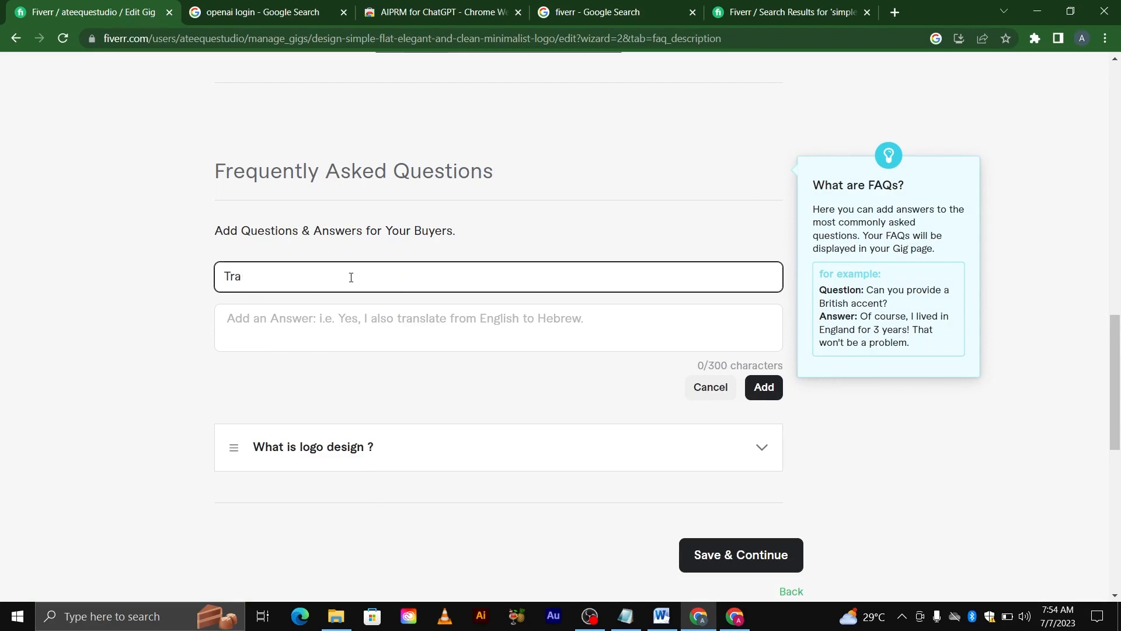
pyautogui.press('BackSpace')
pyautogui.write('What is transparen')
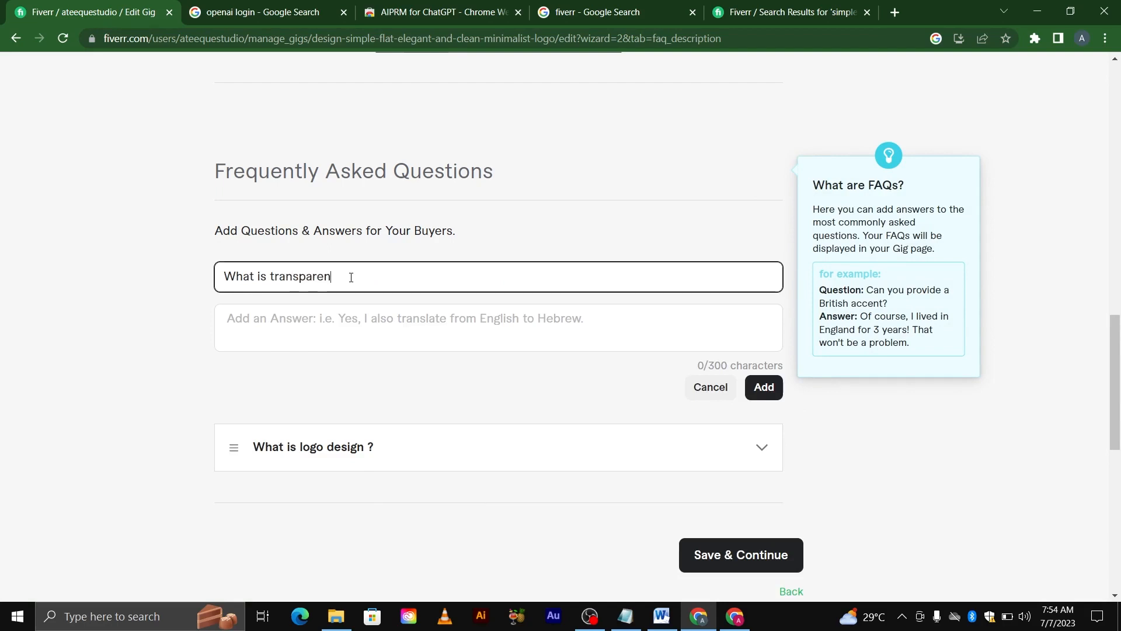
pyautogui.write('t file ?')
# Write the answer "Transprent file is that file we can use anywhere like on t-shirt, merchandise items etc." for the transparent file question.
pyautogui.click(328, 324)
pyautogui.write('Tran')
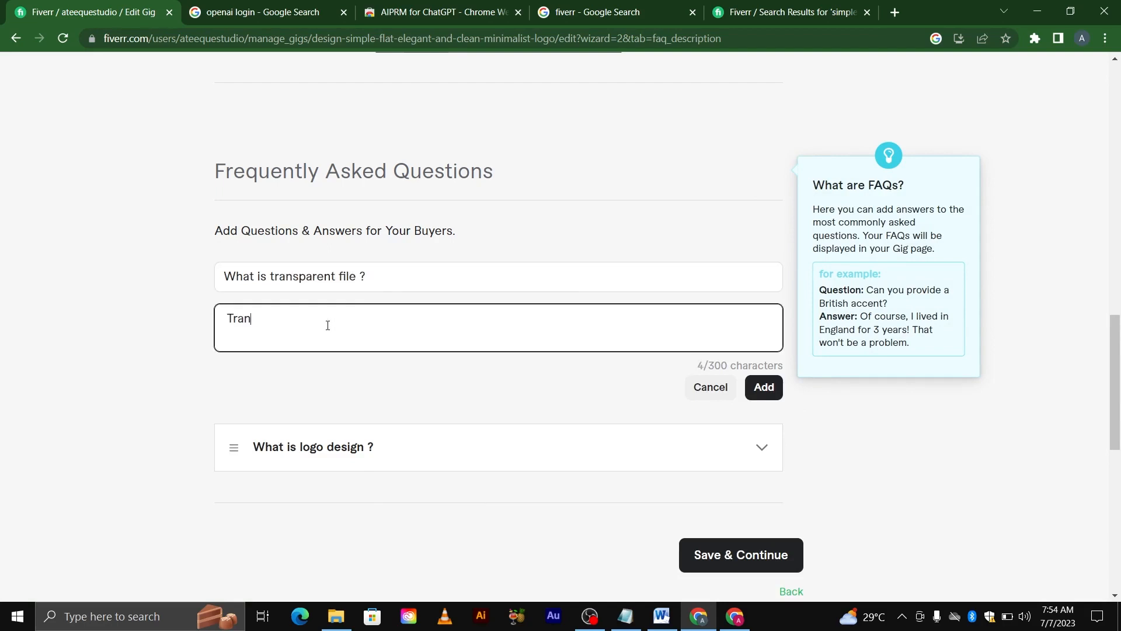
pyautogui.write('sprent file')
pyautogui.write(' is')
pyautogui.write(' is')
pyautogui.press('BackSpace')
pyautogui.press('BackSpace')
pyautogui.press('BackSpace')
pyautogui.write('is that file we ')
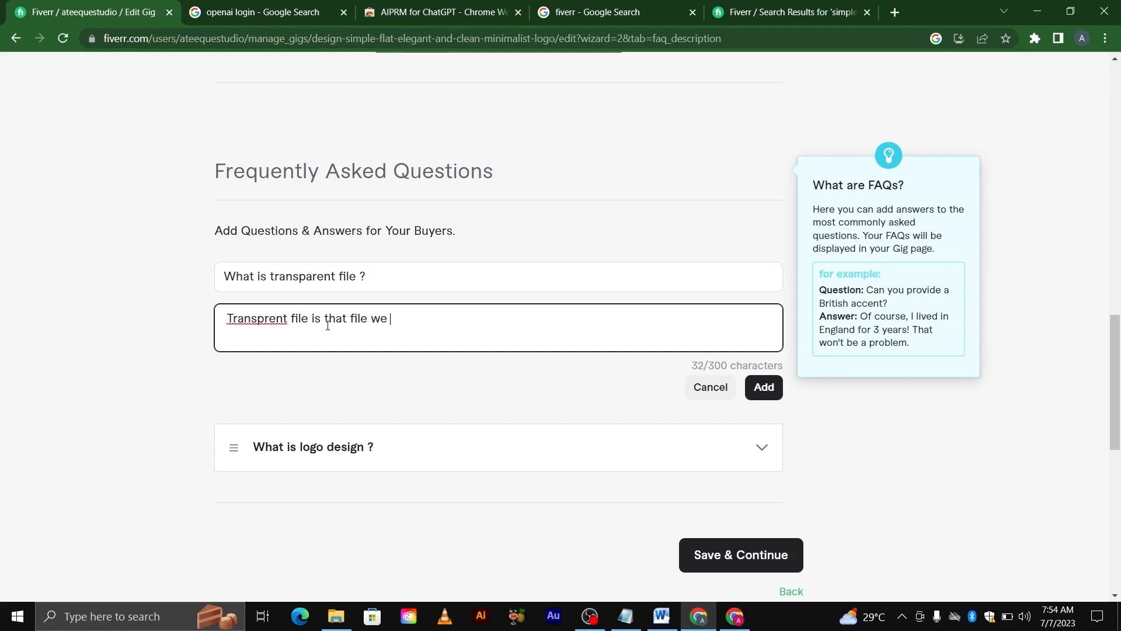
pyautogui.write('can use for a')
pyautogui.press('BackSpace')
pyautogui.press('BackSpace')
pyautogui.press('BackSpace')
pyautogui.write('anywhere')
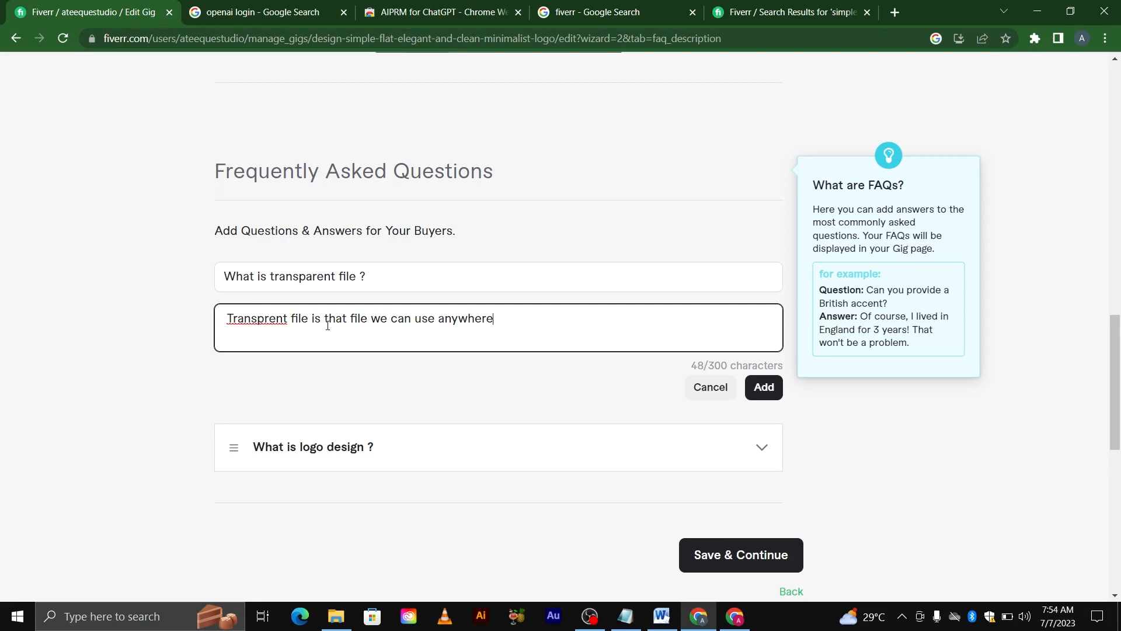
pyautogui.write(' like on t-shirt, merchandis')
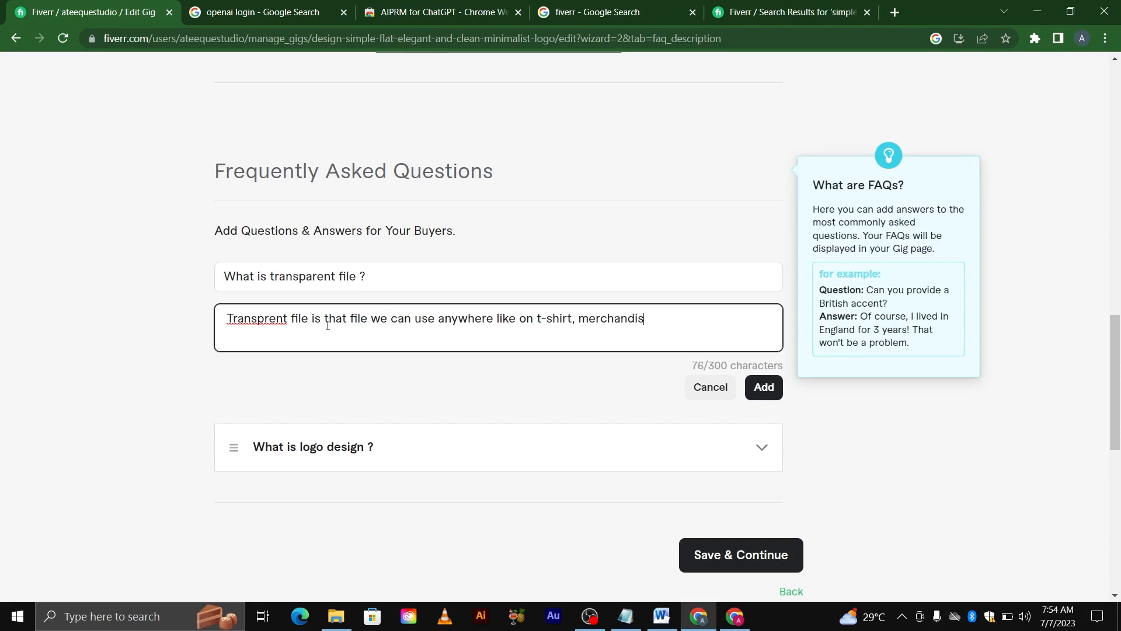
pyautogui.write('e items etc.')
# Correct the first word of the answer to "Transparent" and add the FAQ.
pyautogui.rightClick(260, 320)
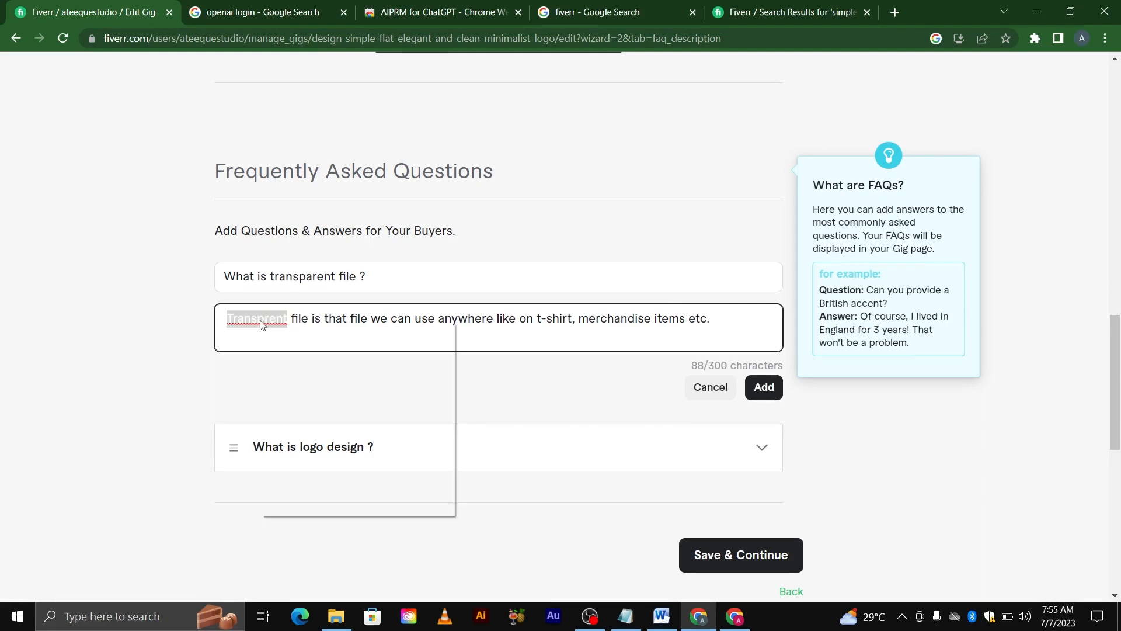
pyautogui.click(288, 329)
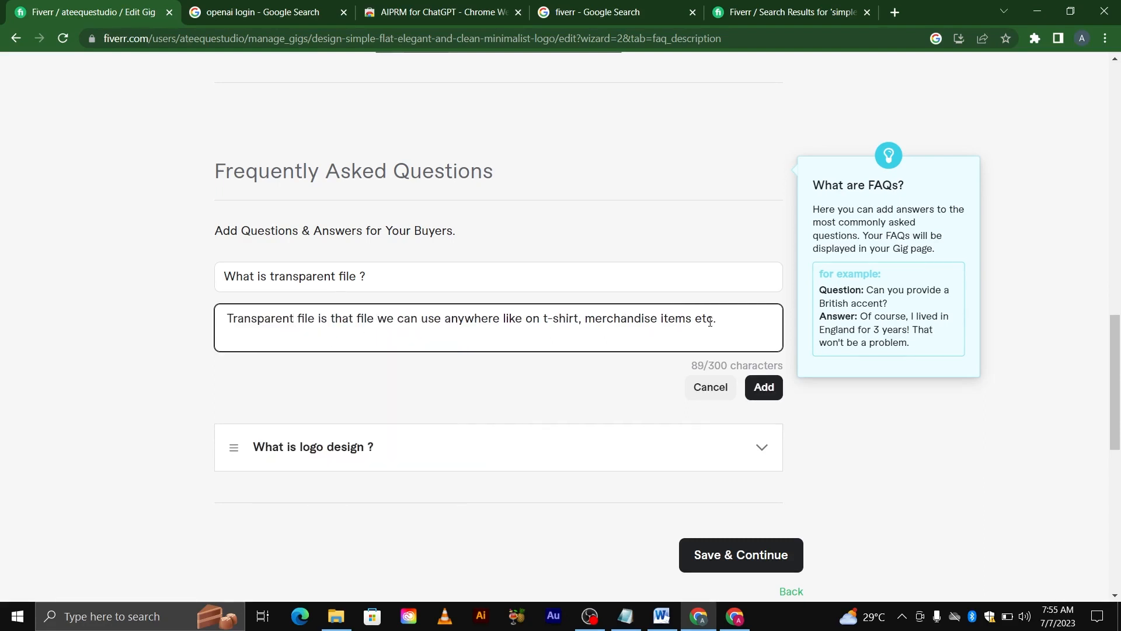
pyautogui.click(763, 387)
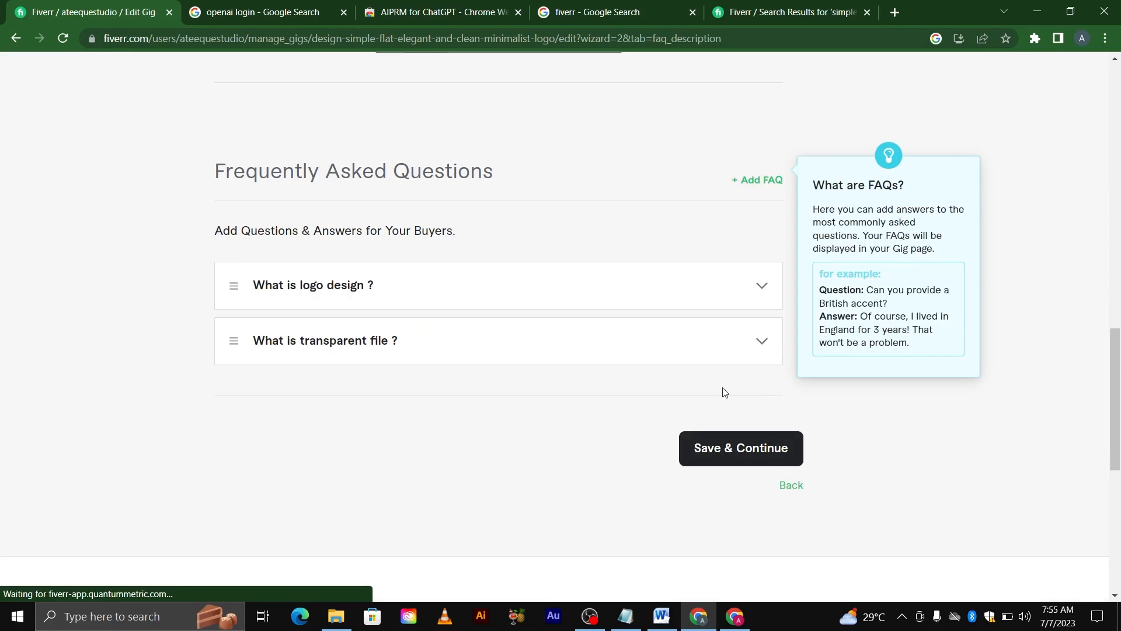
# Start a third FAQ with the question "The is source file ?".
pyautogui.click(754, 185)
pyautogui.write('The ')
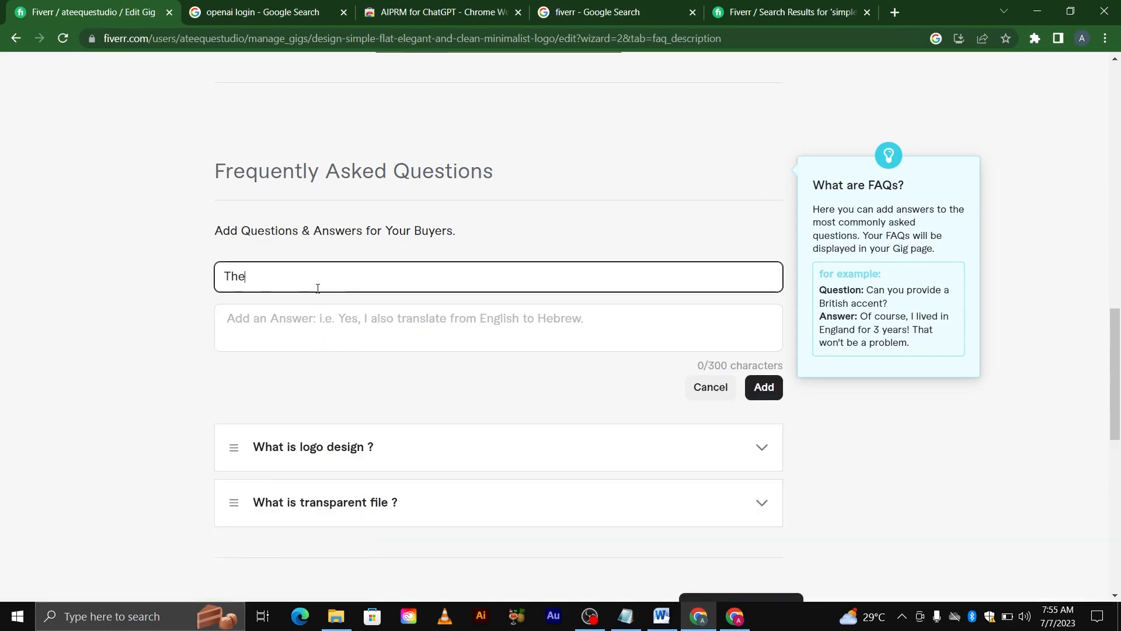
pyautogui.write('is ')
pyautogui.write('sourc f')
pyautogui.press('BackSpace')
pyautogui.press('BackSpace')
pyautogui.write('e')
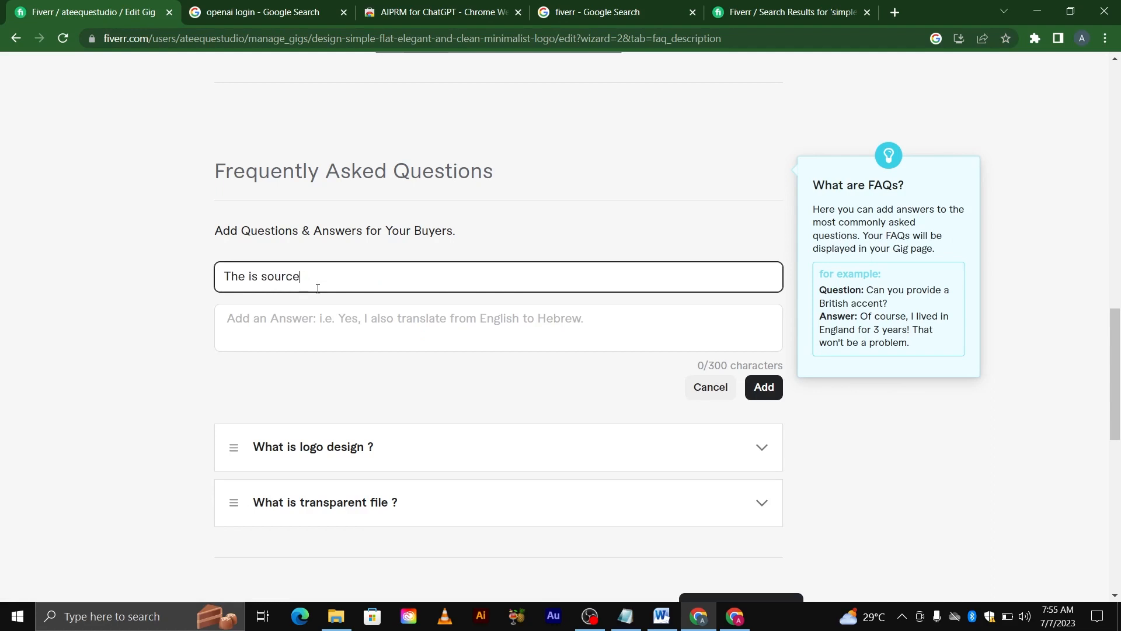
pyautogui.write(' file >?')
# Answer "The source file is fully editable and vector file . You can edit your design anytime by using source file." and add the FAQ.
pyautogui.click(309, 344)
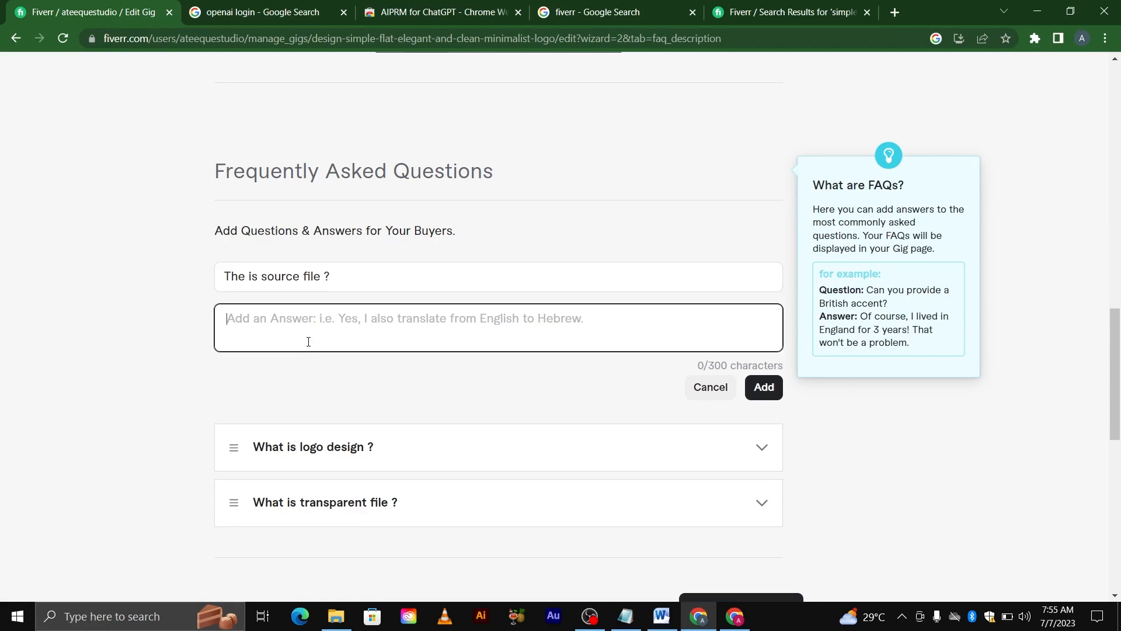
pyautogui.write('The source ')
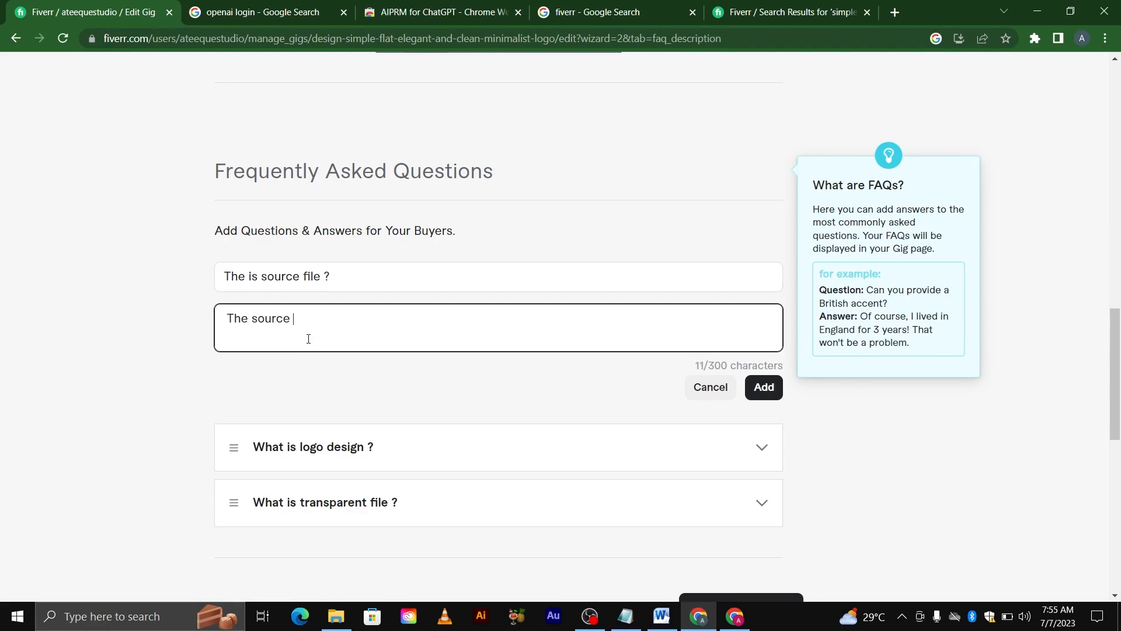
pyautogui.write('file is fully edita')
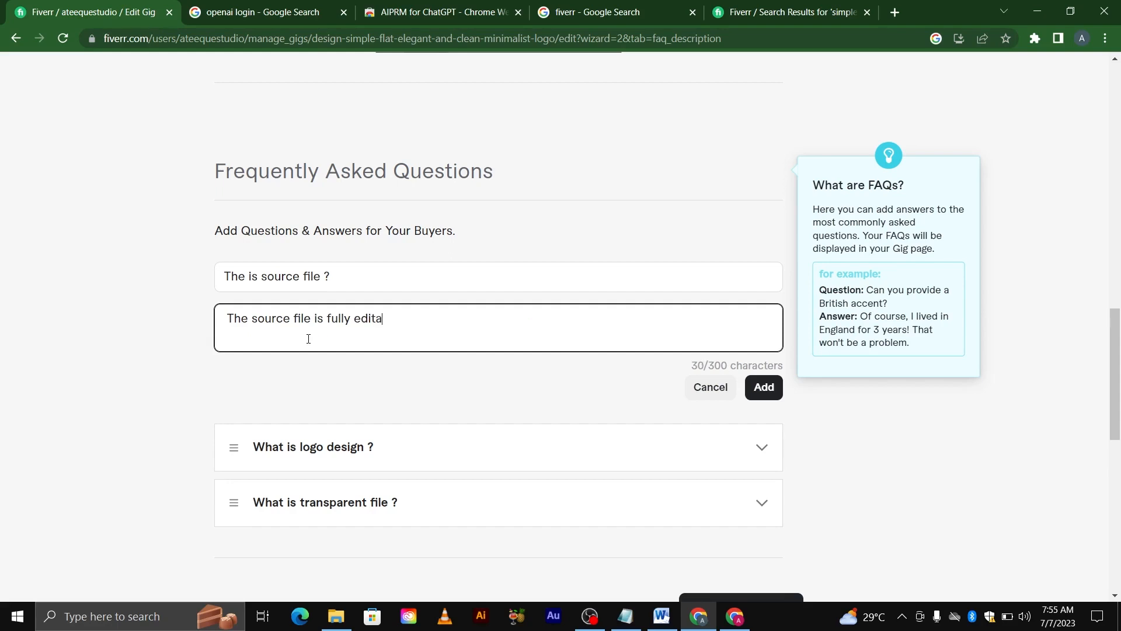
pyautogui.write('ble and vector file  . YO')
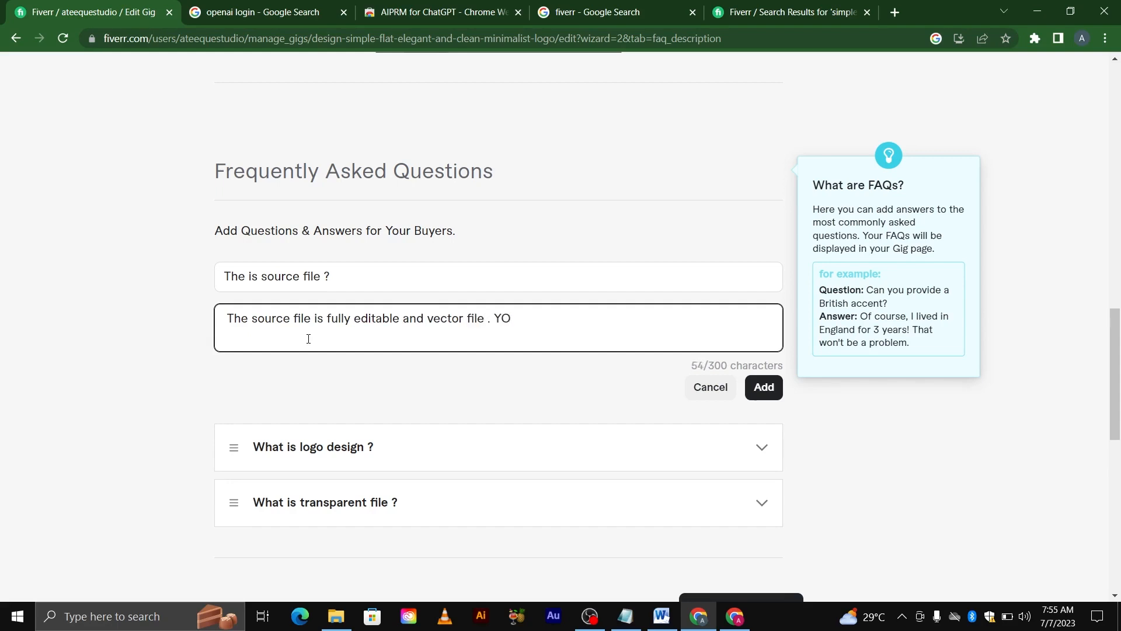
pyautogui.press('BackSpace')
pyautogui.write('you')
pyautogui.press('BackSpace')
pyautogui.press('BackSpace')
pyautogui.write('ou can edit your design anyti')
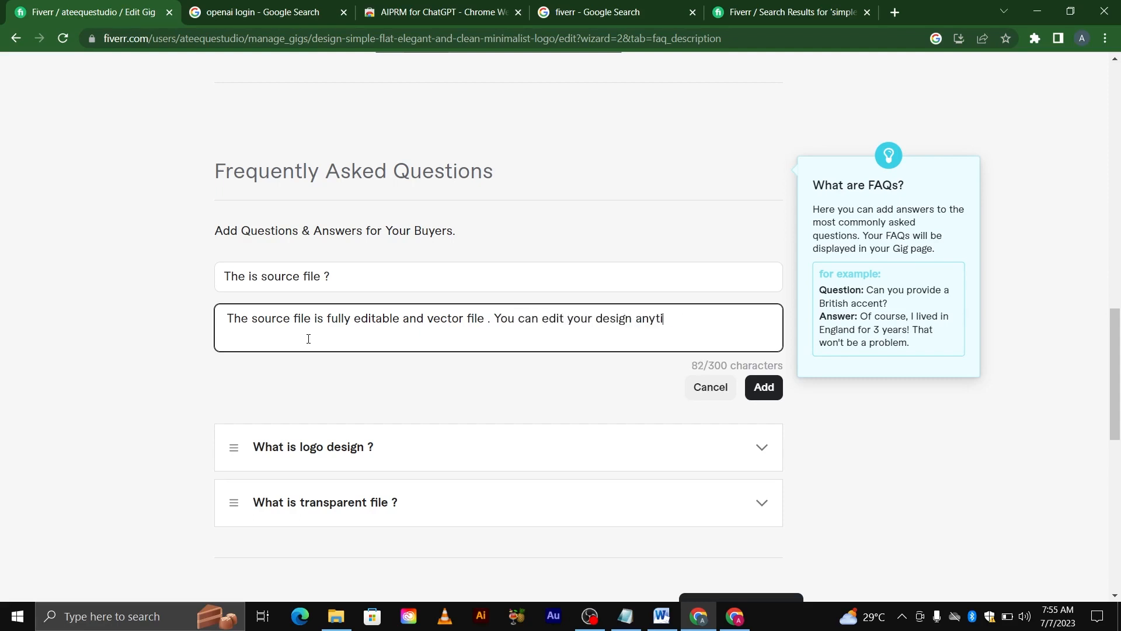
pyautogui.write('me by using source file.')
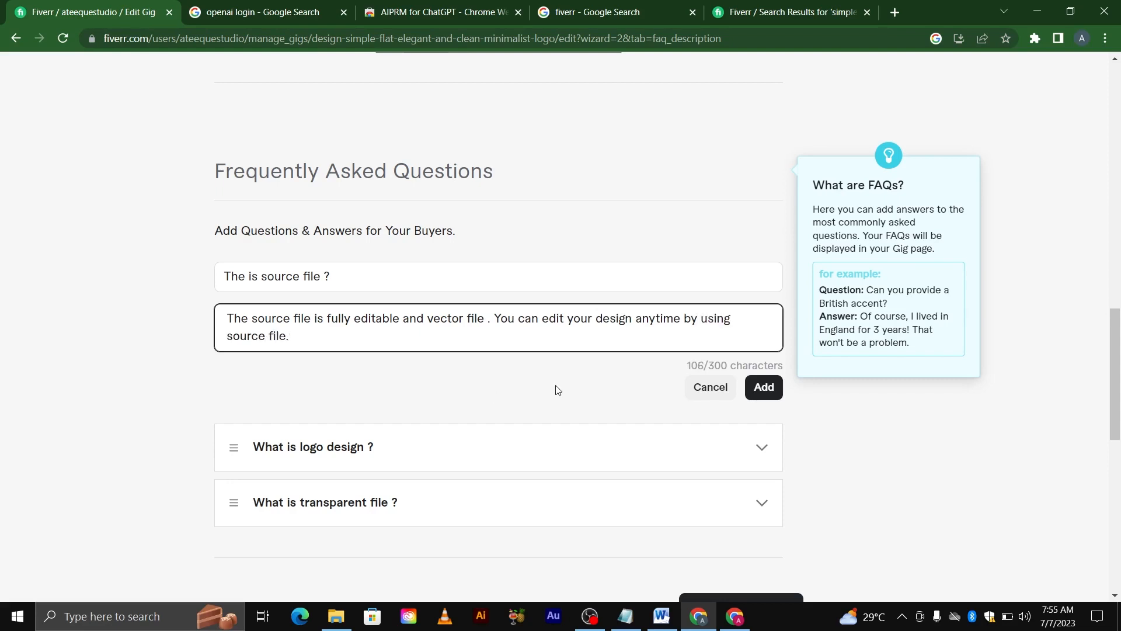
pyautogui.click(761, 387)
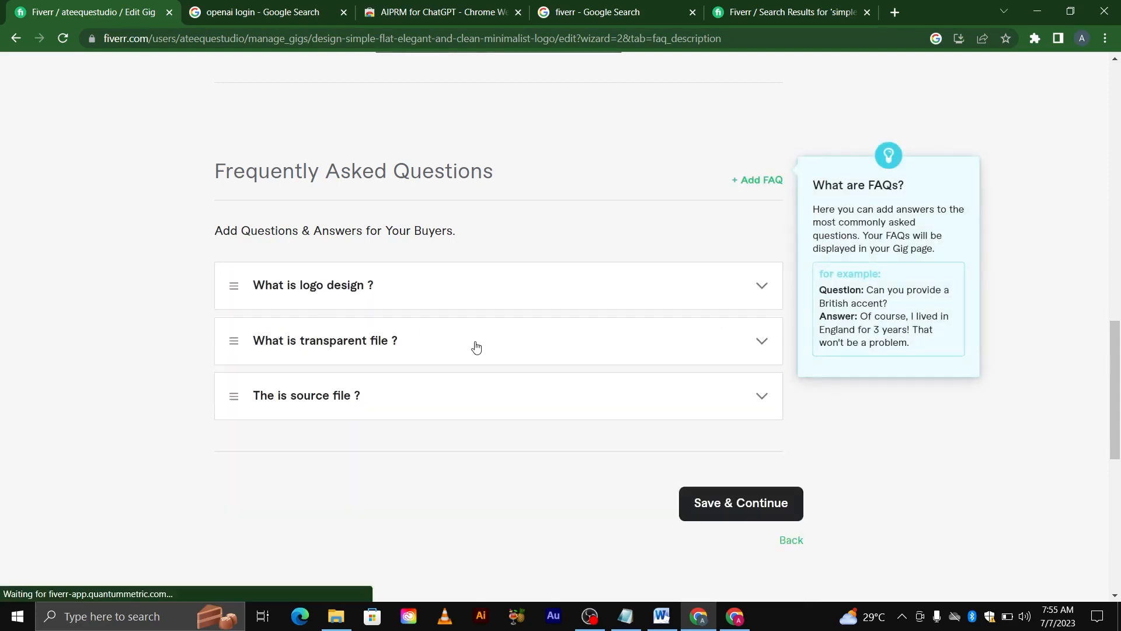
# Start a fourth FAQ with the question "What is 3d mockup design ?".
pyautogui.click(764, 181)
pyautogui.click(371, 284)
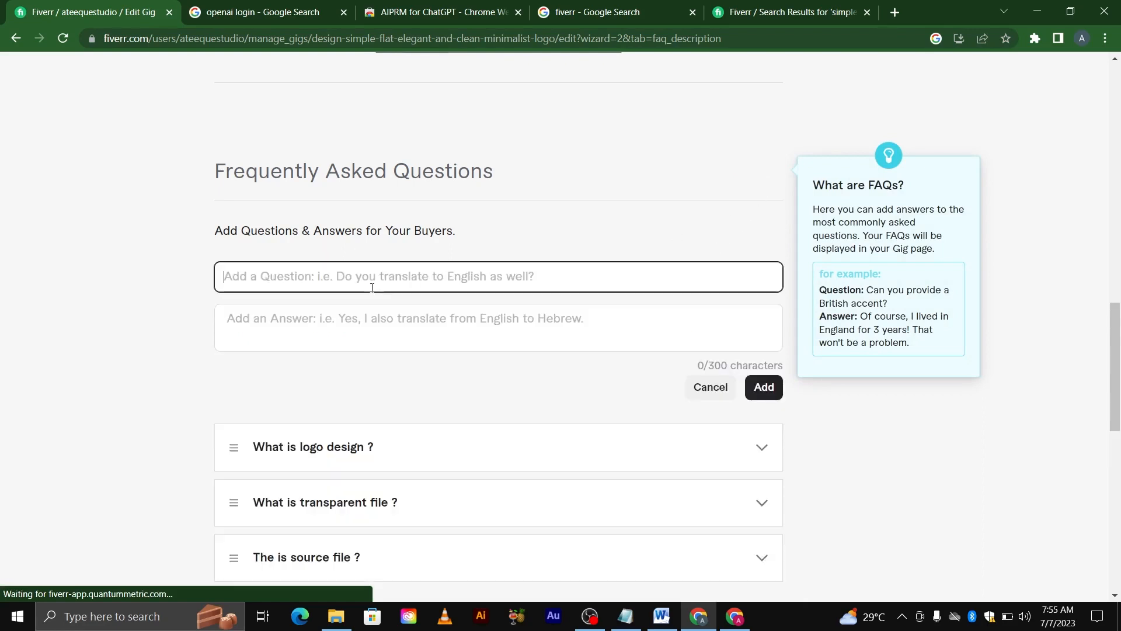
pyautogui.write('What i')
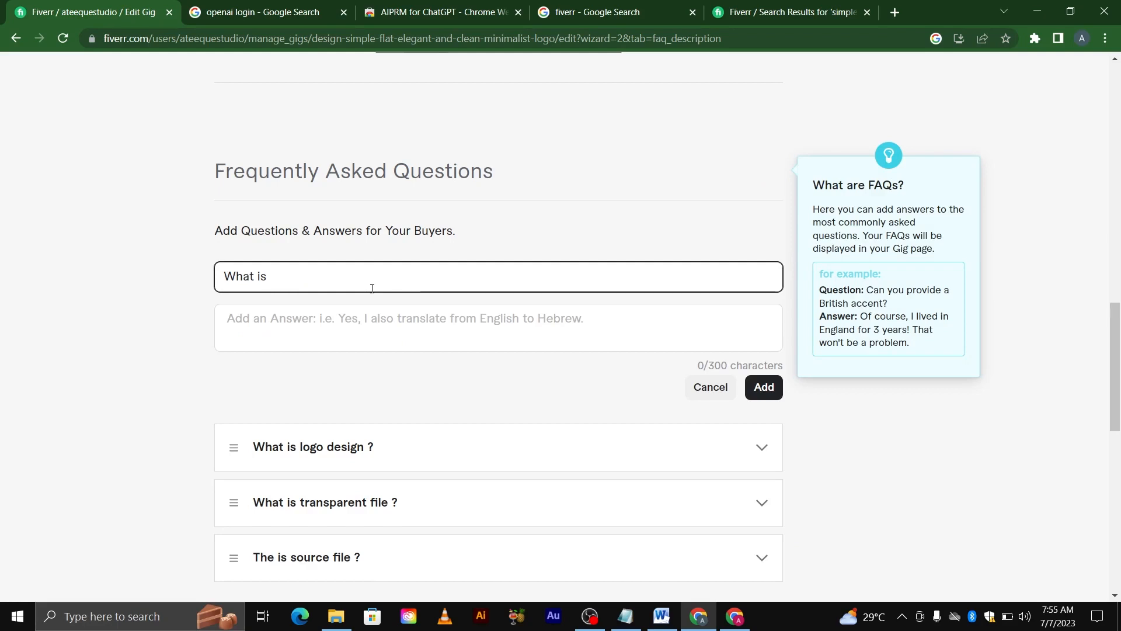
pyautogui.write('s ')
pyautogui.write('3d m')
pyautogui.write('co')
pyautogui.write('ockup desig')
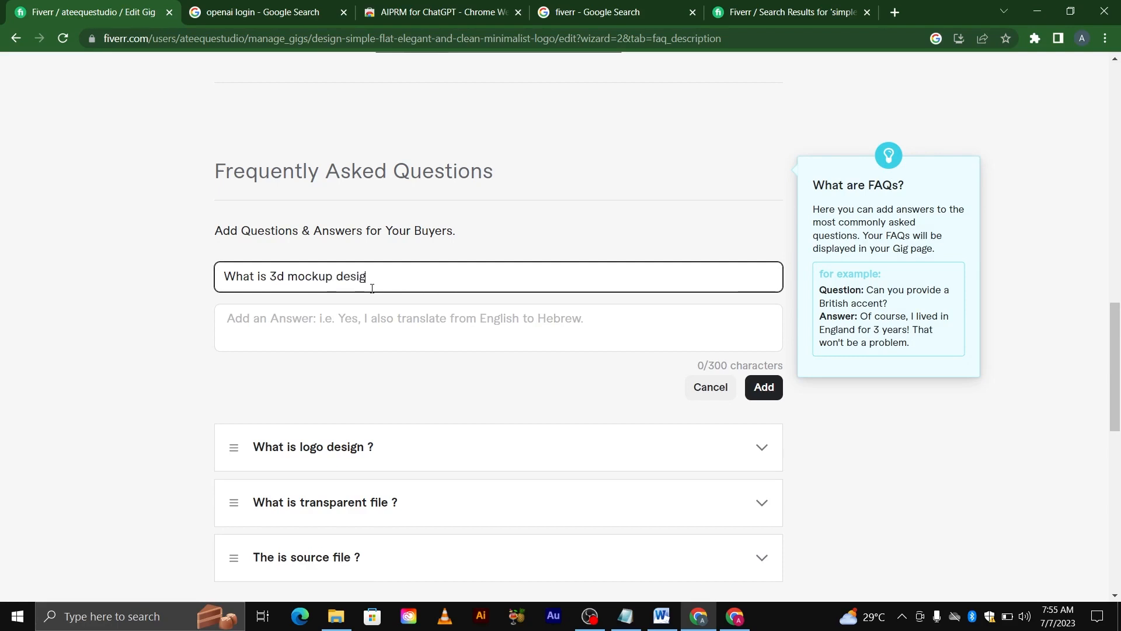
pyautogui.write('n')
# Write the answer "3d is a mockup used to present your design in 2d or 3d format or for presenation." for the mockup question.
pyautogui.click(337, 322)
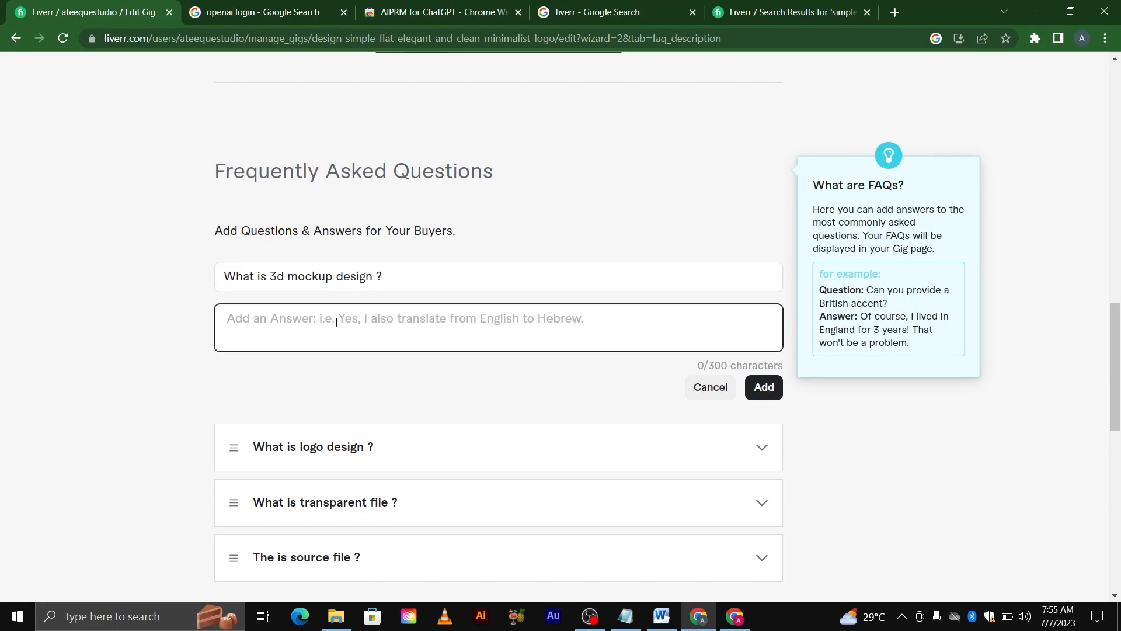
pyautogui.write('3D')
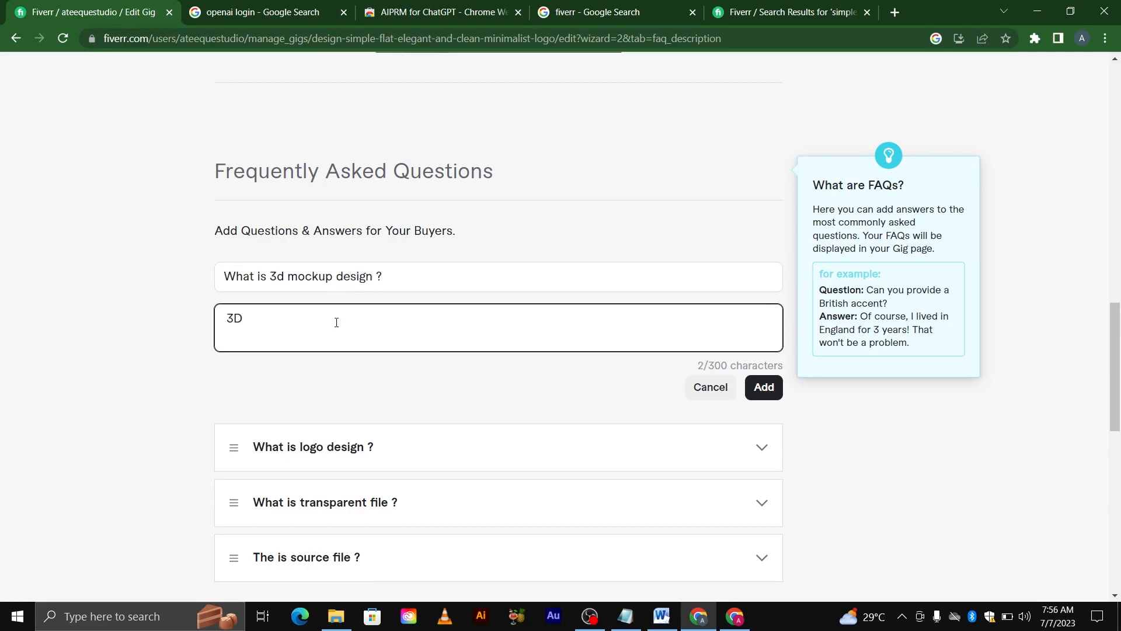
pyautogui.press('BackSpace')
pyautogui.write('d is a mockup used to present your de')
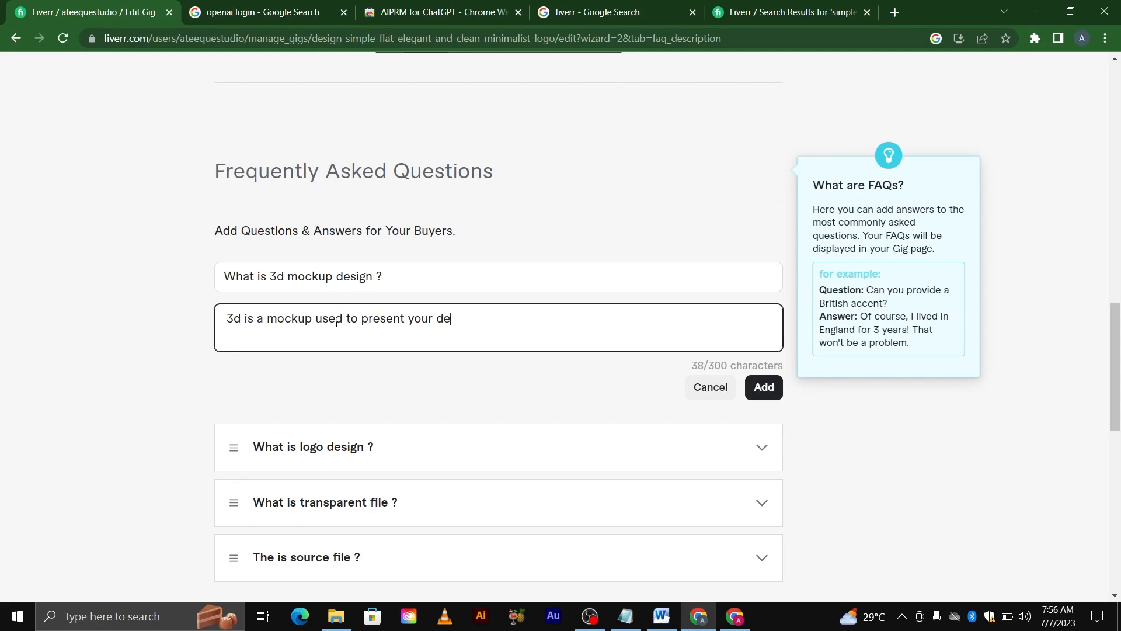
pyautogui.write('sign in 3')
pyautogui.write('d')
pyautogui.press('BackSpace')
pyautogui.press('BackSpace')
pyautogui.write('2d or 3d format')
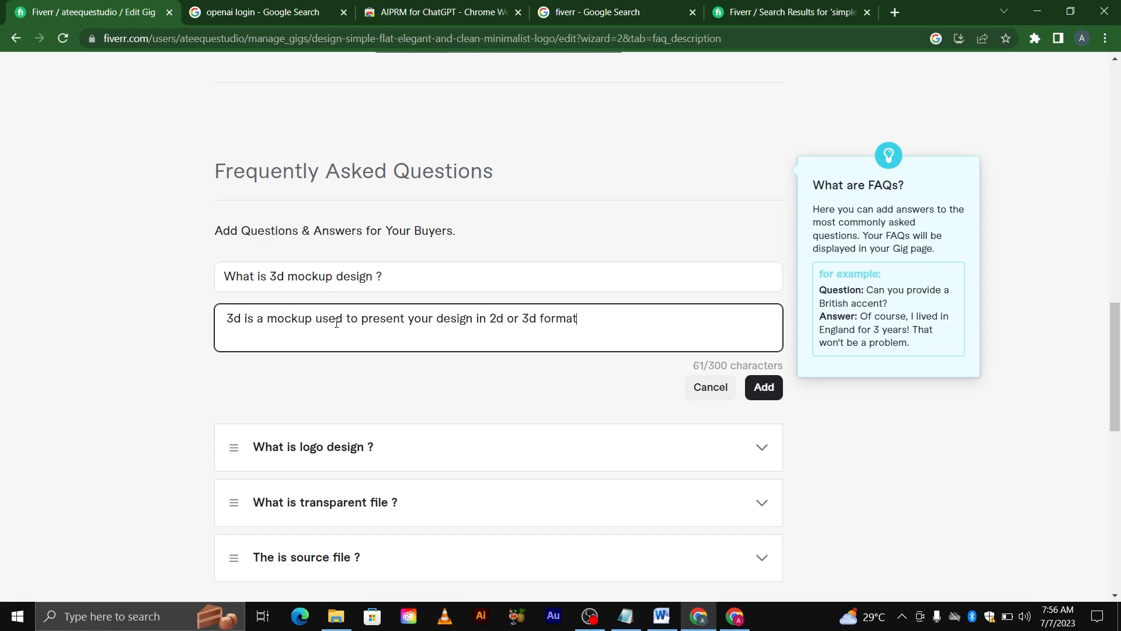
pyautogui.write(' or for presenation.')
# Correct the misspelled last word of the mockup answer to "presentation" and add the FAQ.
pyautogui.rightClick(636, 318)
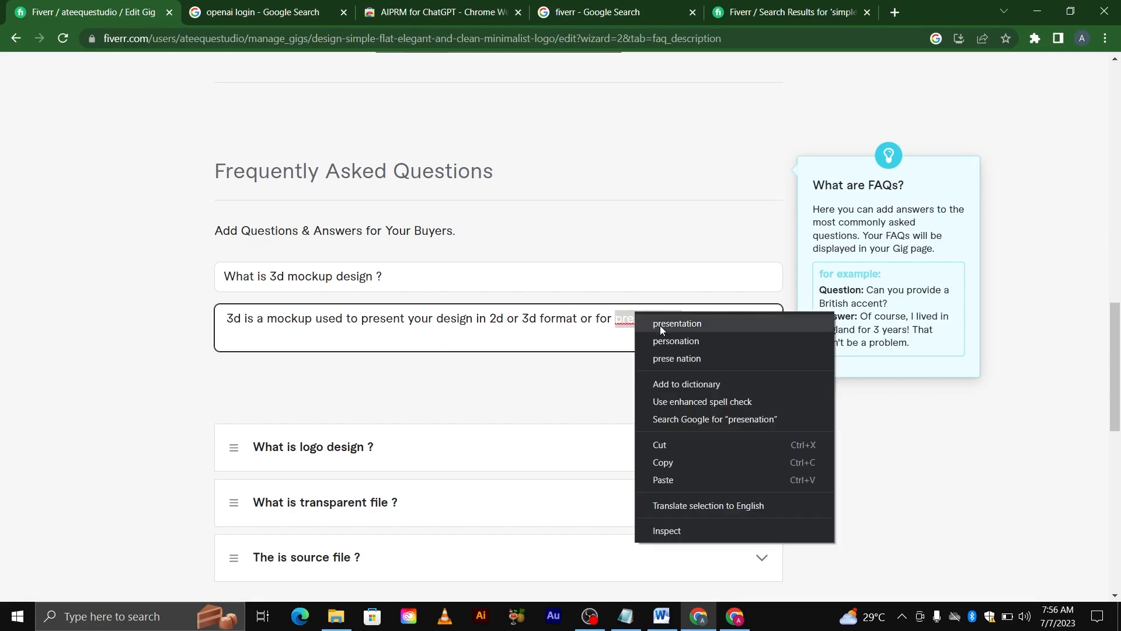
pyautogui.click(660, 322)
pyautogui.click(759, 388)
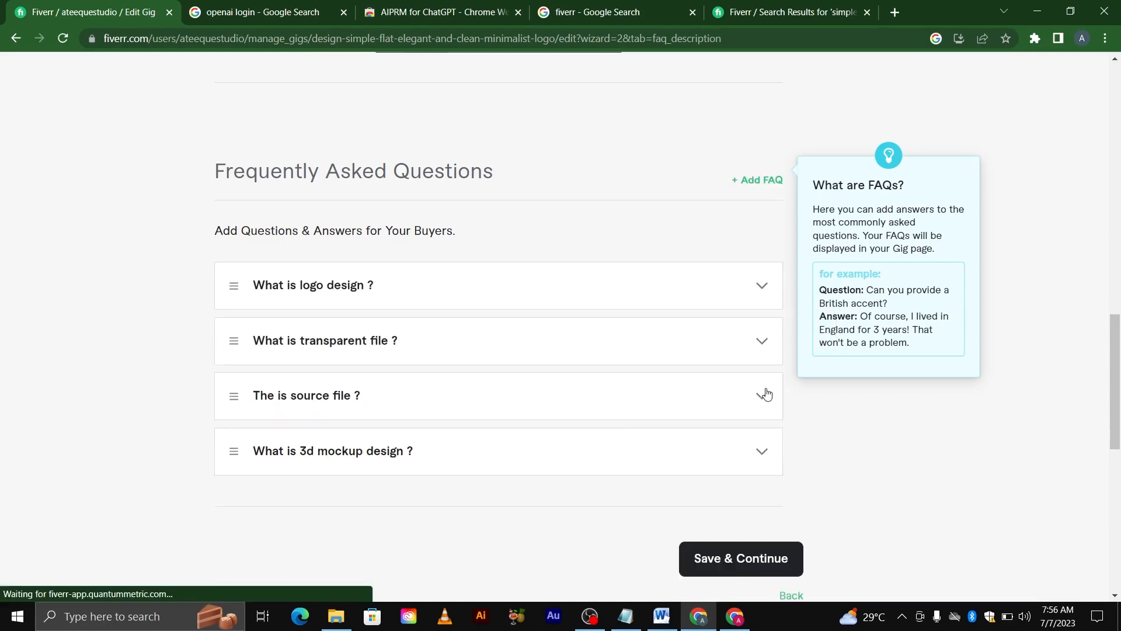
# Start a fifth FAQ with the question "What is stationary design ?".
pyautogui.click(760, 181)
pyautogui.write('What')
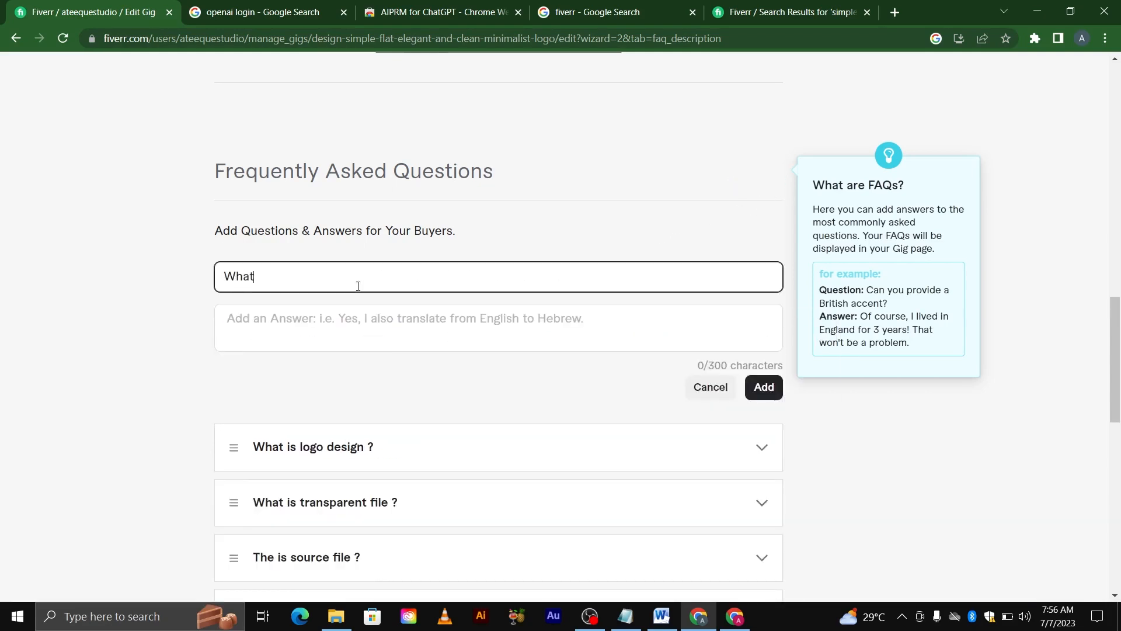
pyautogui.write(' is stationary design')
pyautogui.write('?')
# Reword the beginning of the question so it reads "Which items included in stationary design ?".
pyautogui.moveTo(267, 277); pyautogui.dragTo(228, 278)
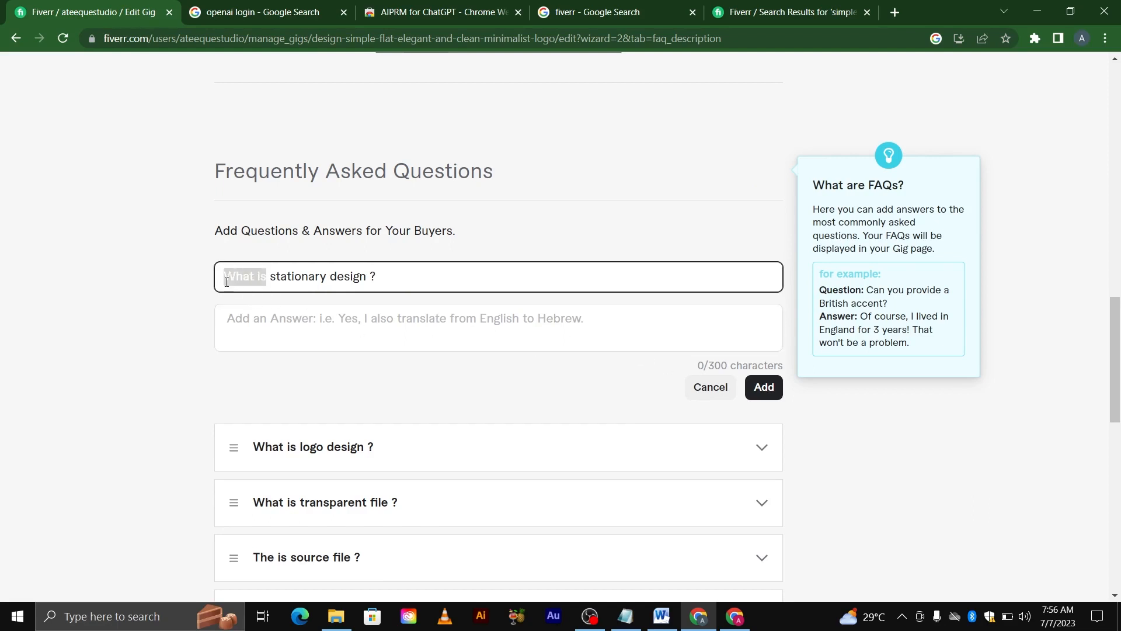
pyautogui.write('Which ite')
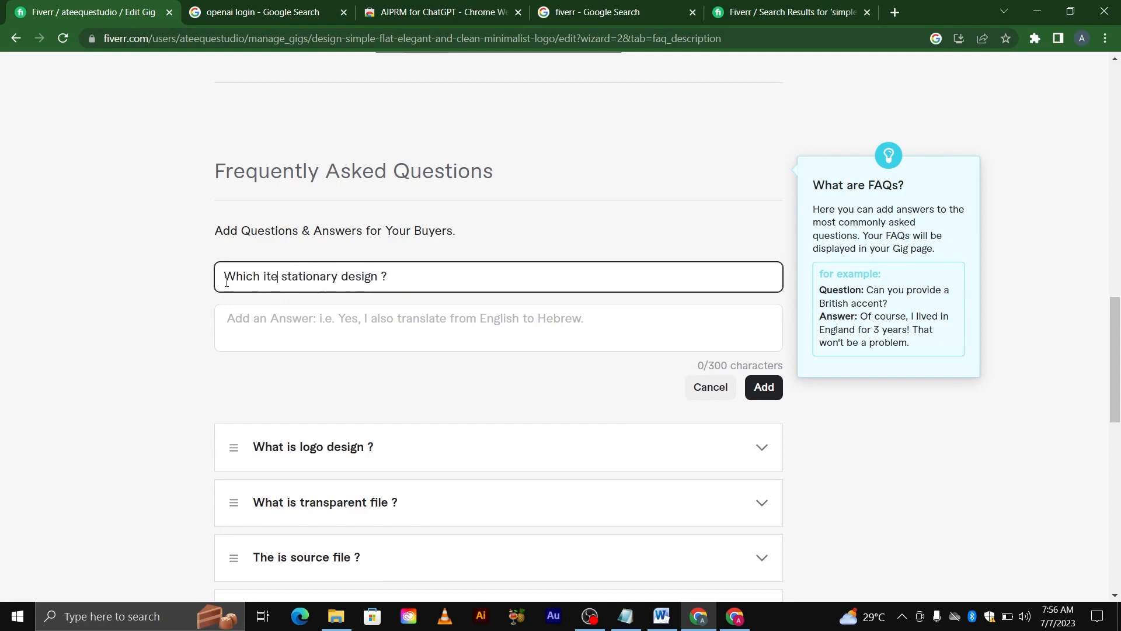
pyautogui.write('em')
pyautogui.press('BackSpace')
pyautogui.press('BackSpace')
pyautogui.press('BackSpace')
pyautogui.write('ms')
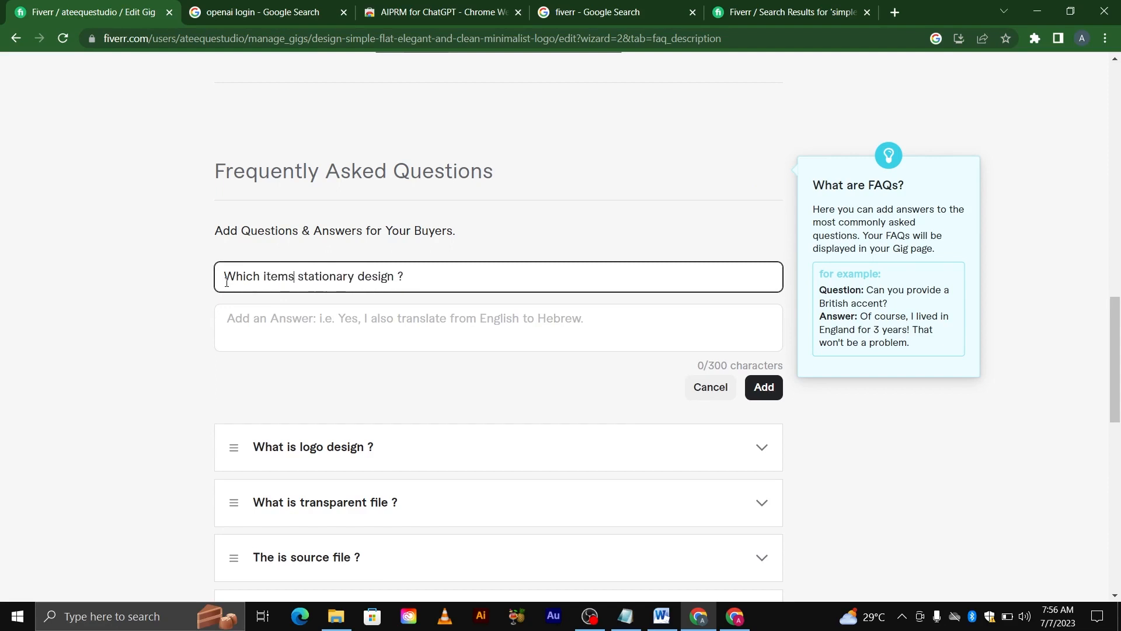
pyautogui.write(' included in')
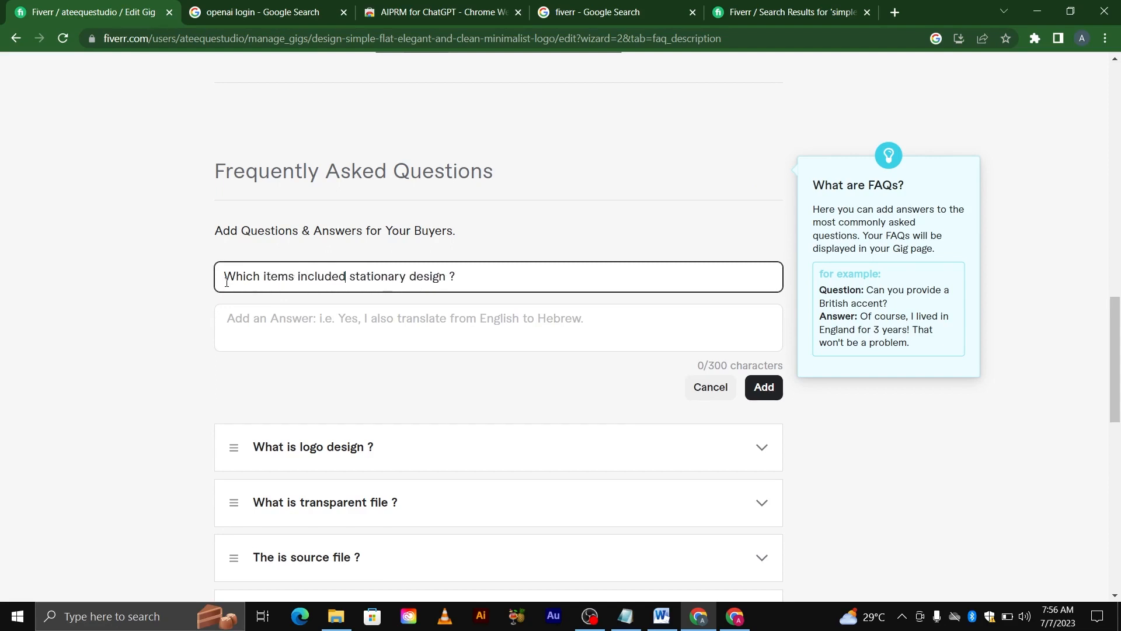
# Answer the stationary question with "Stationary design included, business card, letterhead, email signature design, note pad." and add the FAQ.
pyautogui.click(531, 333)
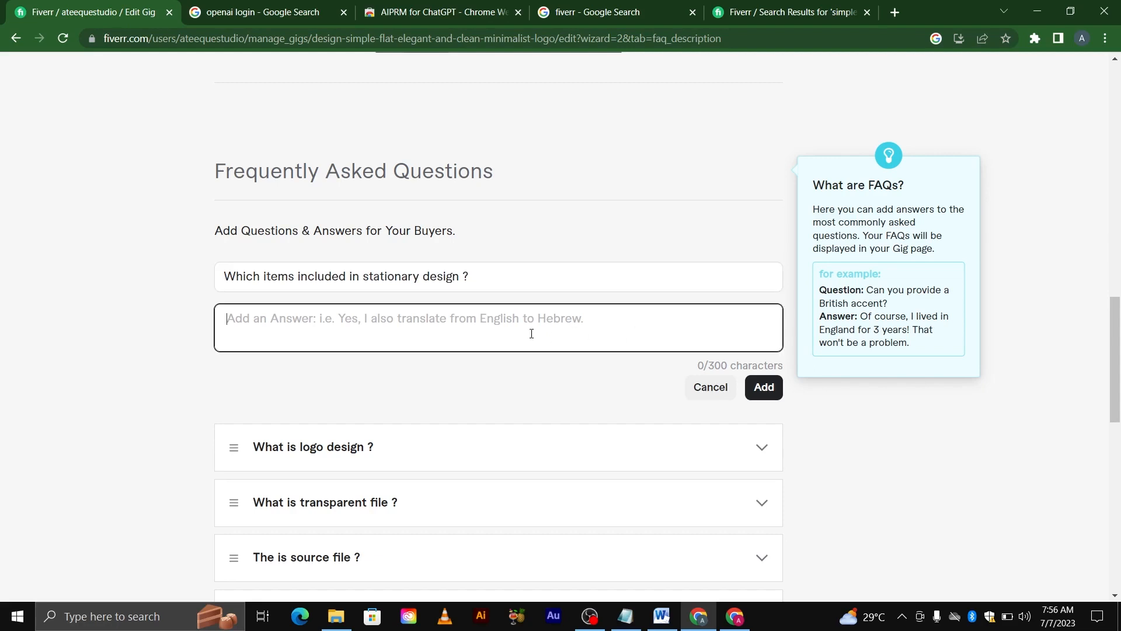
pyautogui.write('Staion')
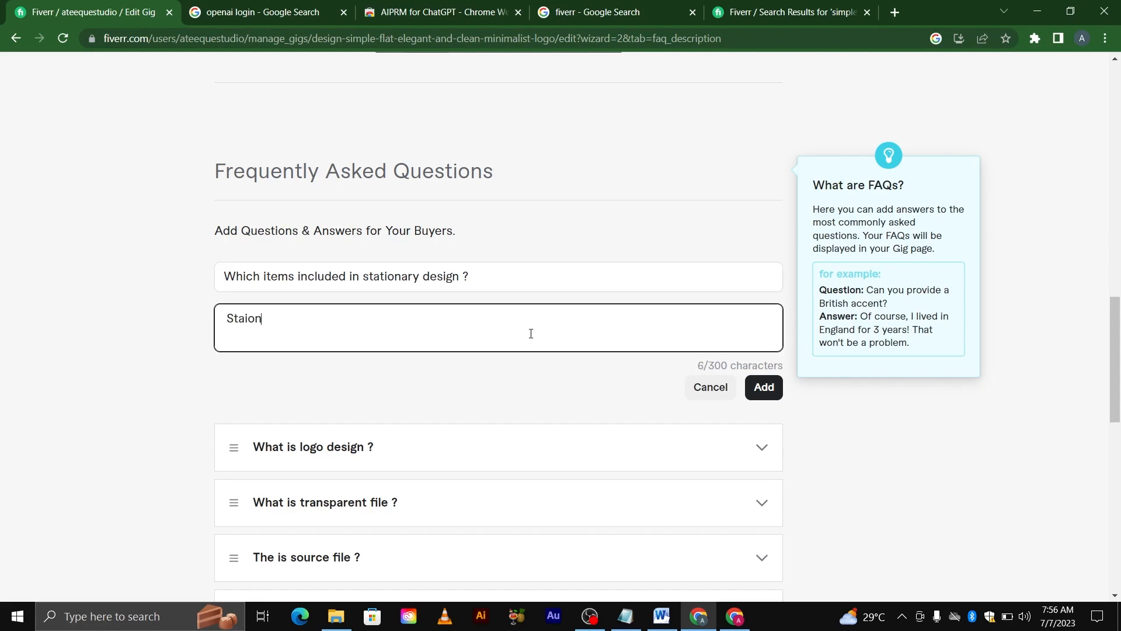
pyautogui.press('BackSpace')
pyautogui.press('BackSpace')
pyautogui.write('tionart')
pyautogui.press('BackSpace')
pyautogui.write('y design included')
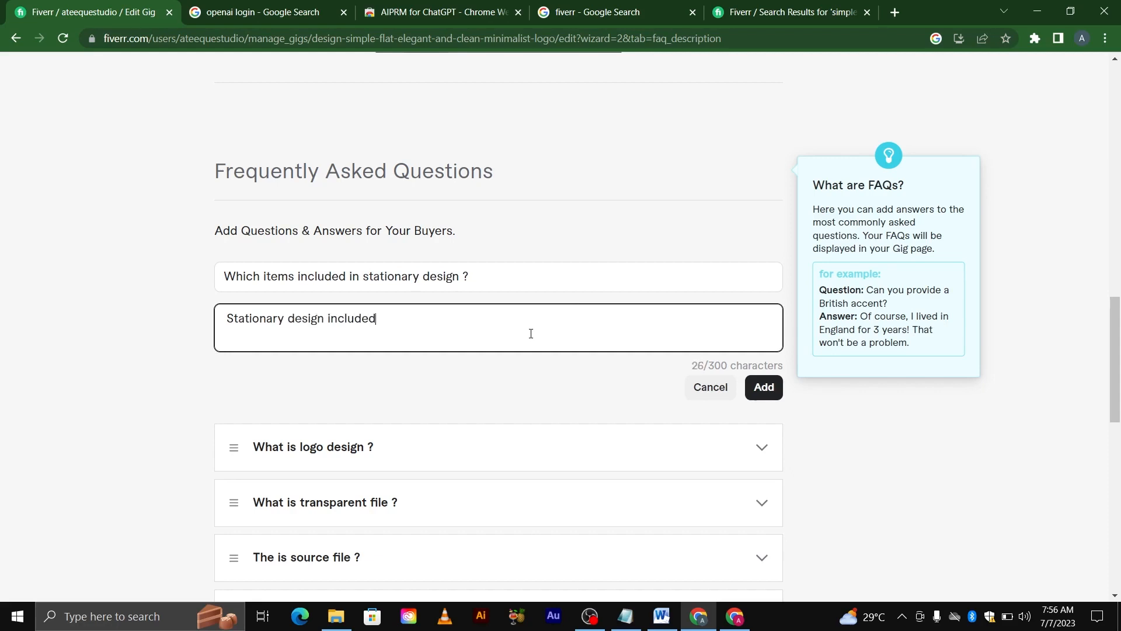
pyautogui.write(', busine')
pyautogui.press('BackSpace')
pyautogui.write('ess card, letterhead')
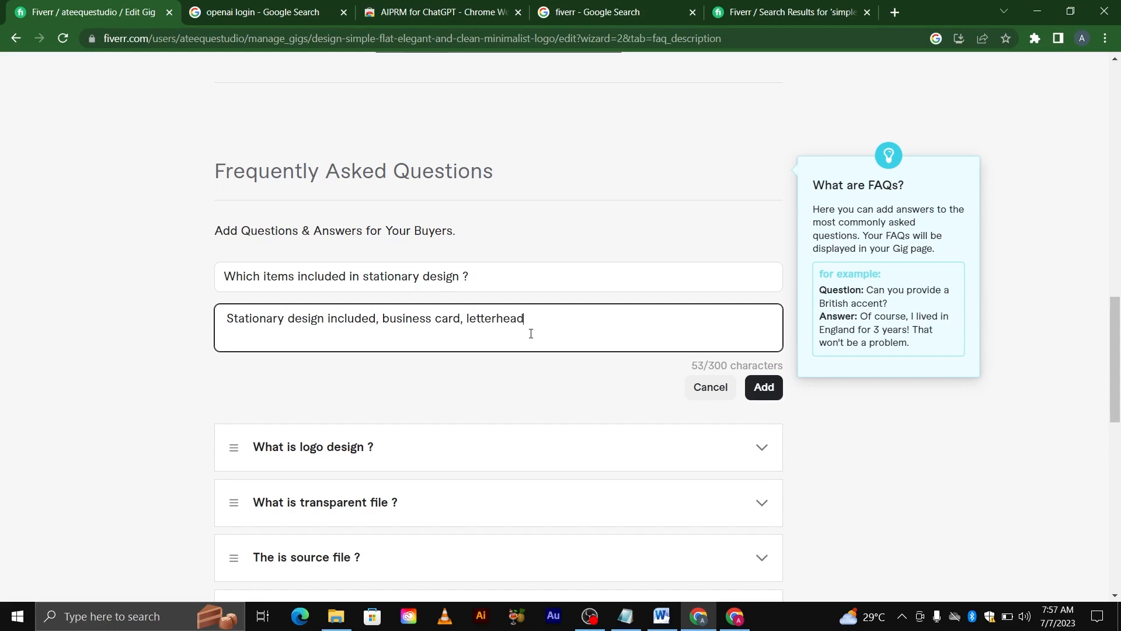
pyautogui.write(', email signature design,')
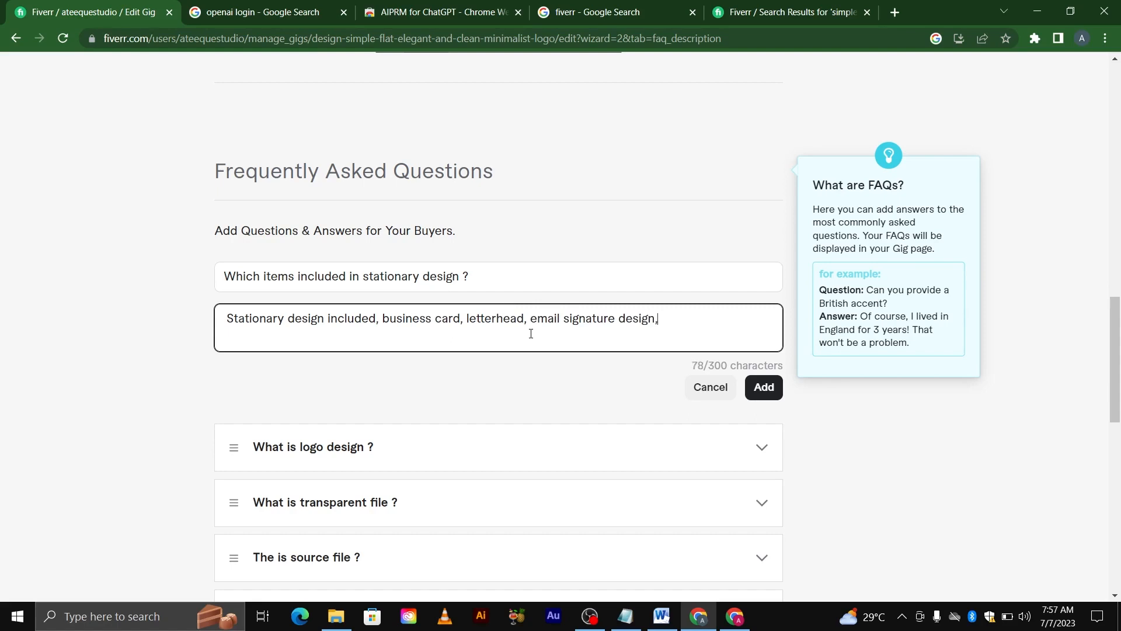
pyautogui.write(' note pad.')
pyautogui.click(764, 386)
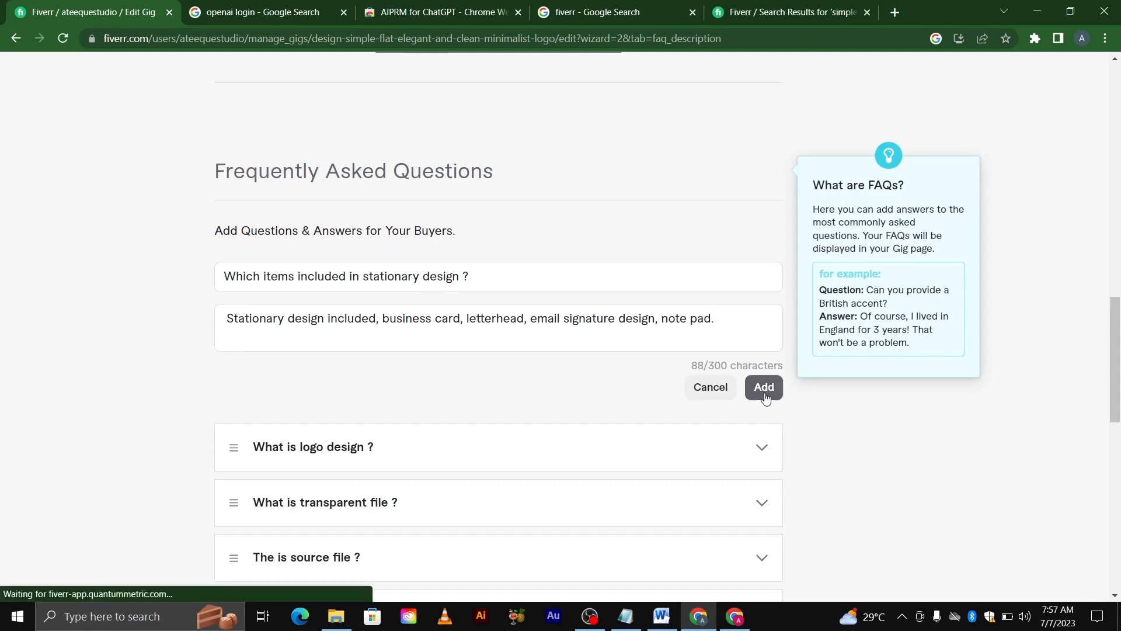
# Start a sixth FAQ with the question "What is social media kit ?".
pyautogui.click(757, 180)
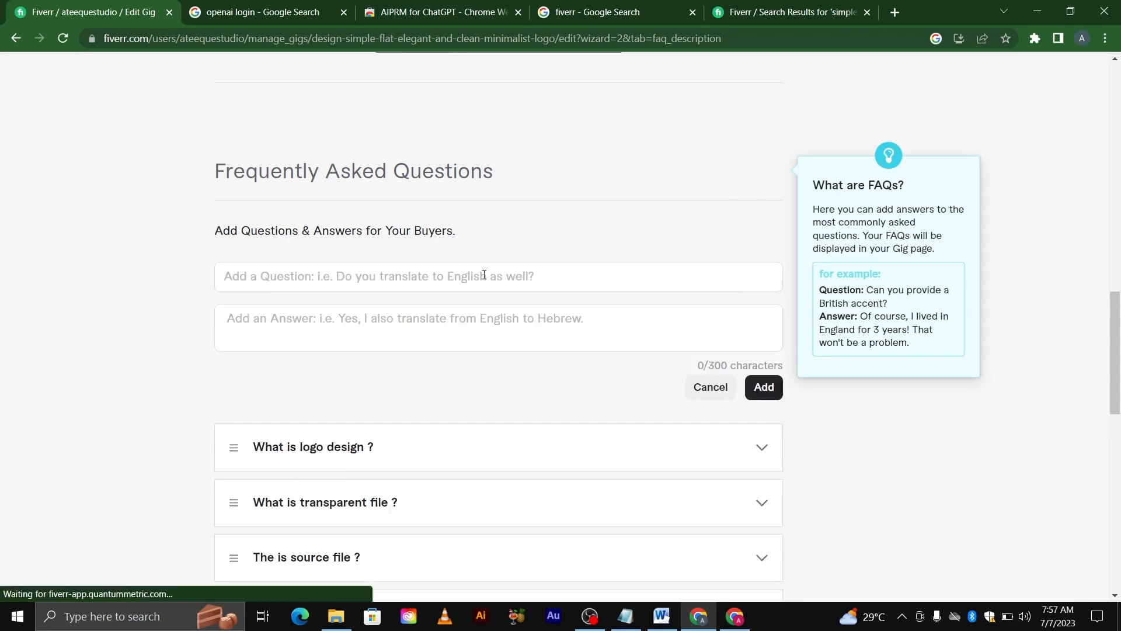
pyautogui.click(347, 281)
pyautogui.write('What')
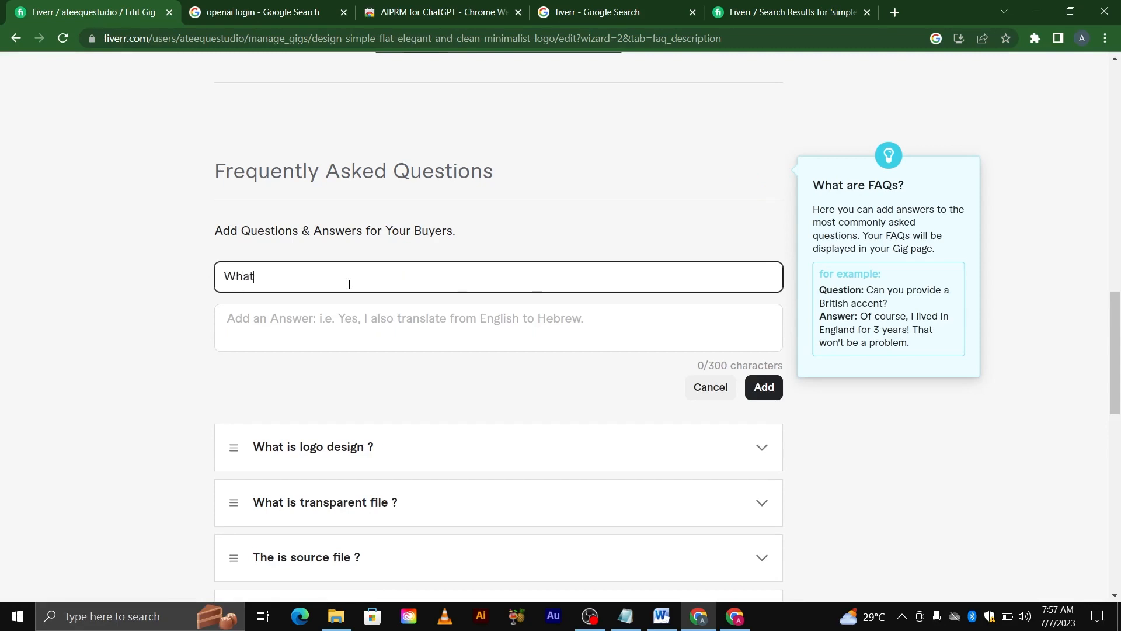
pyautogui.write(' is socuia')
pyautogui.press('BackSpace')
pyautogui.press('BackSpace')
pyautogui.press('BackSpace')
pyautogui.write('is')
pyautogui.write('l medai')
pyautogui.press('BackSpace')
pyautogui.press('BackSpace')
pyautogui.press('BackSpace')
pyautogui.write('ia kit')
# Answer the social media kit question with "Social media kit have flyer design, banner design, cover pages, favicon icon." and add the FAQ.
pyautogui.click(321, 312)
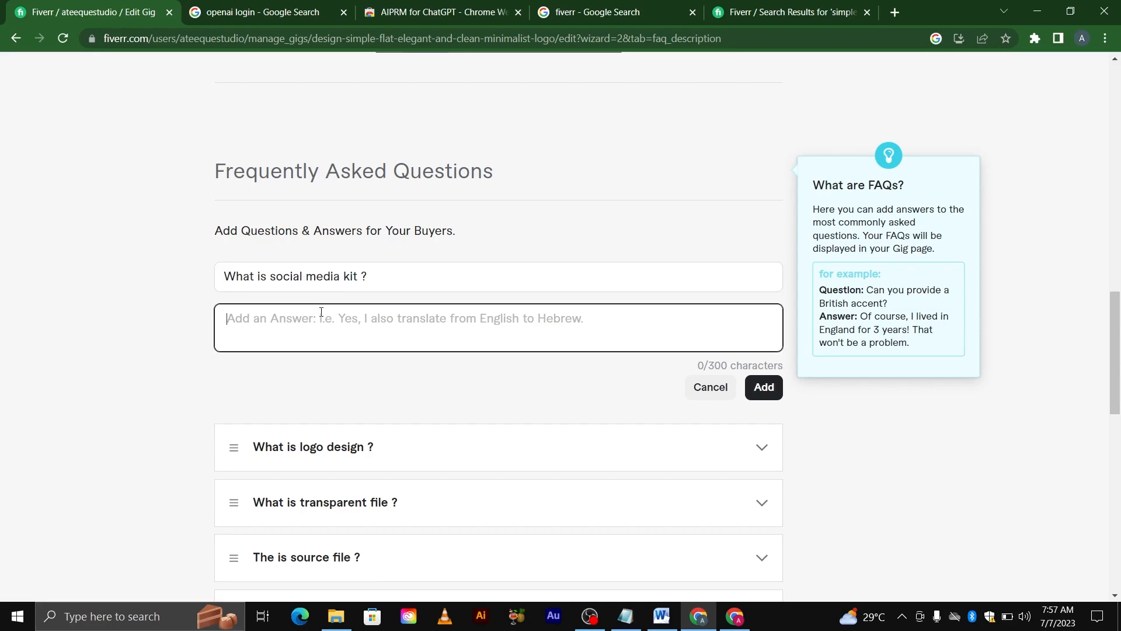
pyautogui.write('Social')
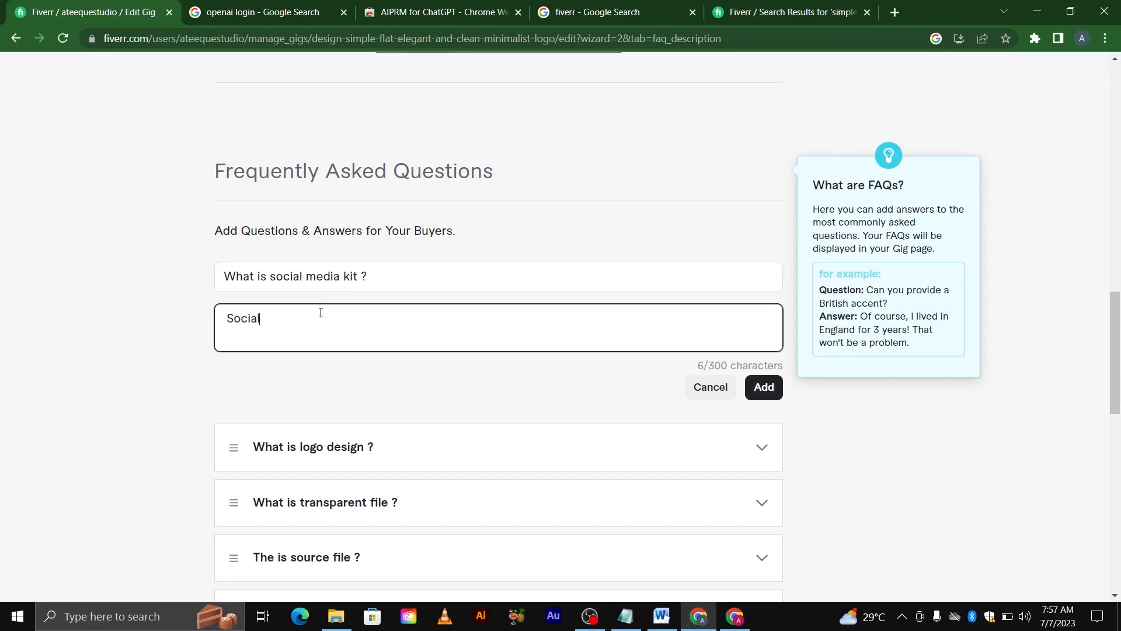
pyautogui.write(' media kit have flyer design, banner d')
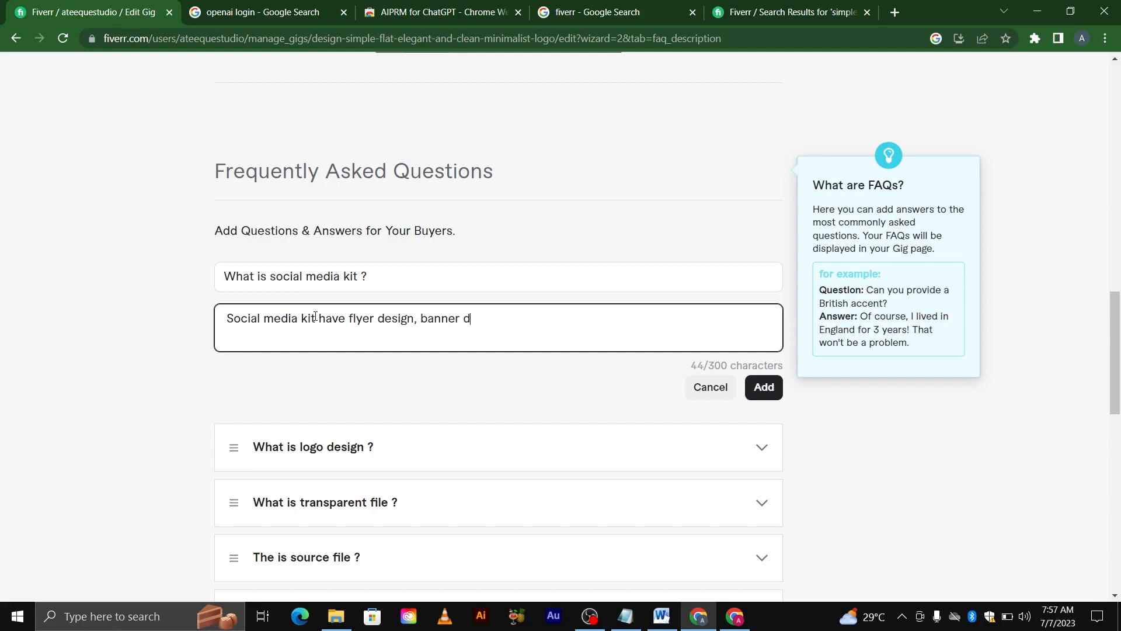
pyautogui.write('esign, cover pages')
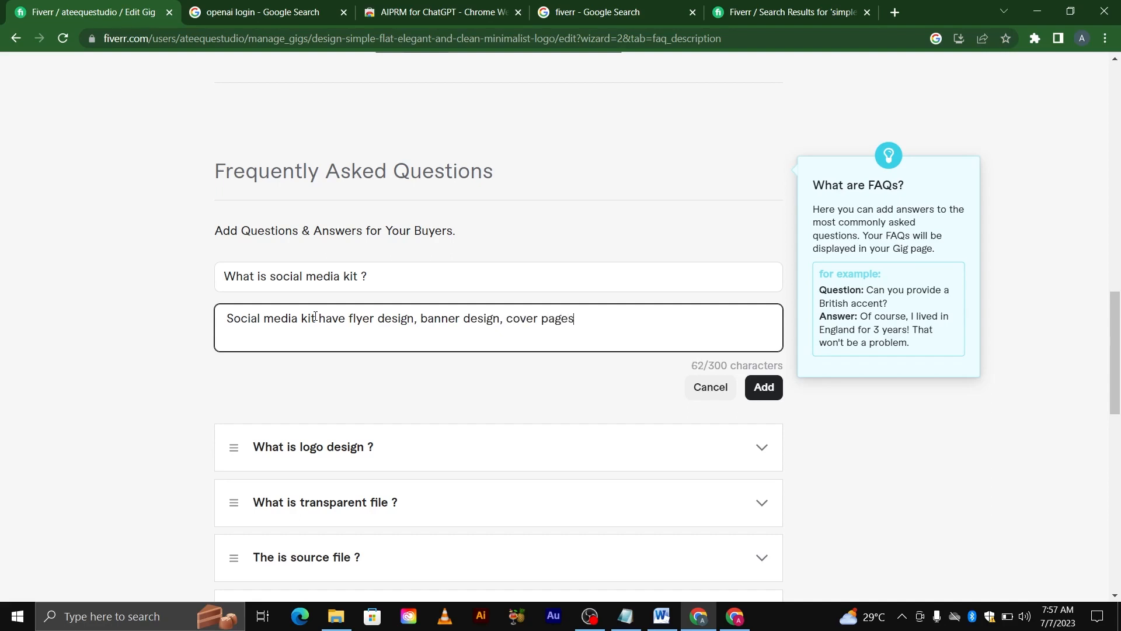
pyautogui.write(', favicon icon.')
pyautogui.click(763, 387)
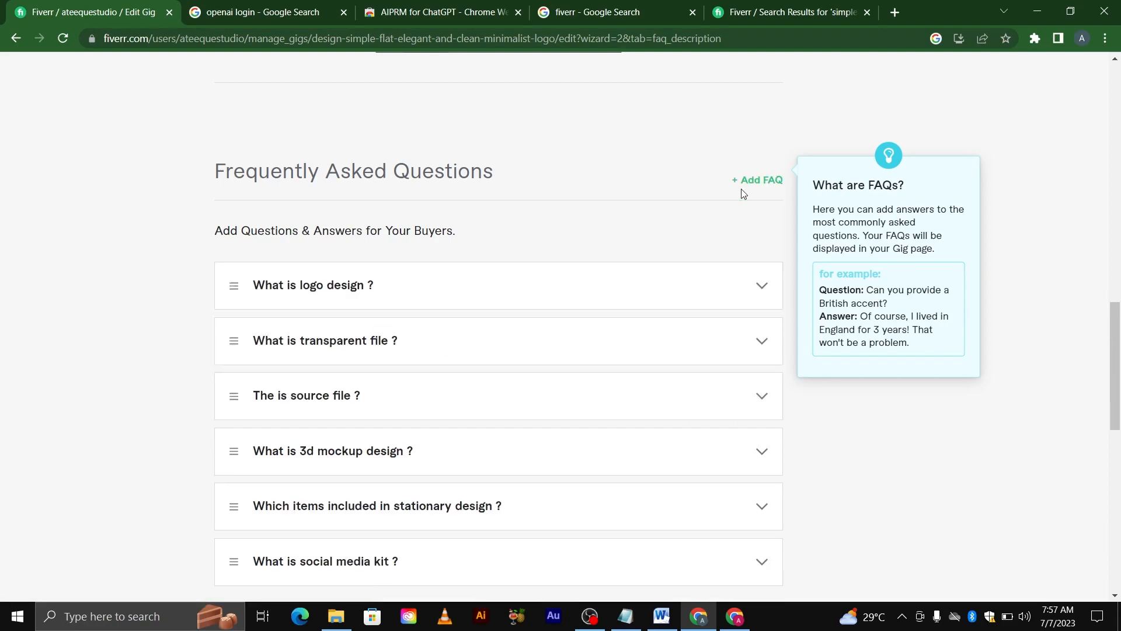
# Start a seventh FAQ with the question "What is called unlimited revisions ?".
pyautogui.click(743, 181)
pyautogui.click(359, 276)
pyautogui.write('W')
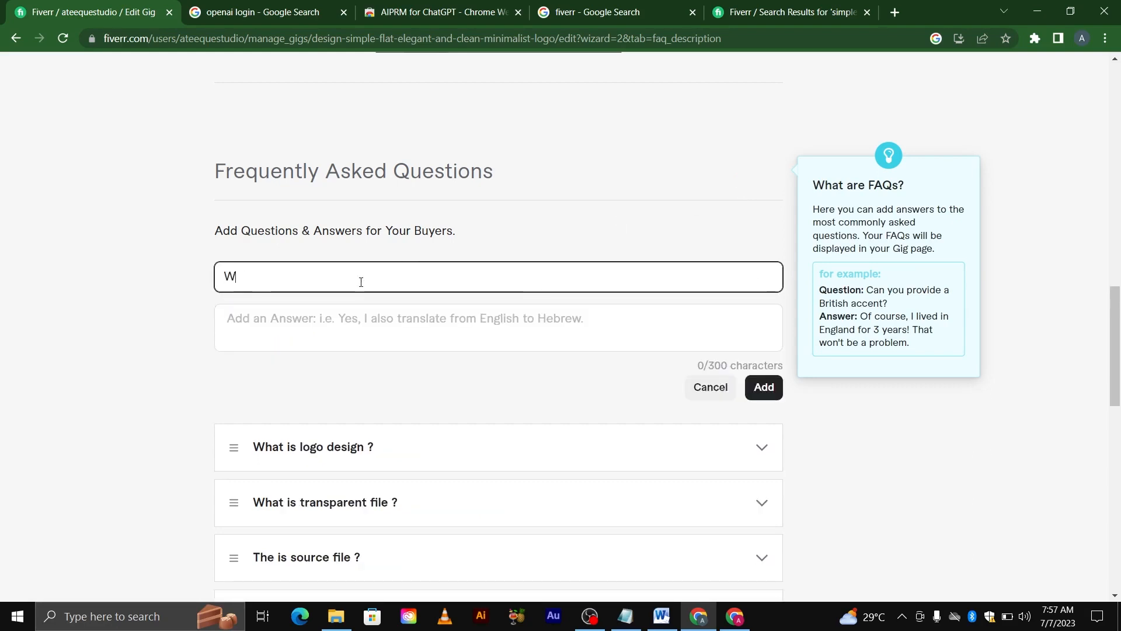
pyautogui.write('hat is call e')
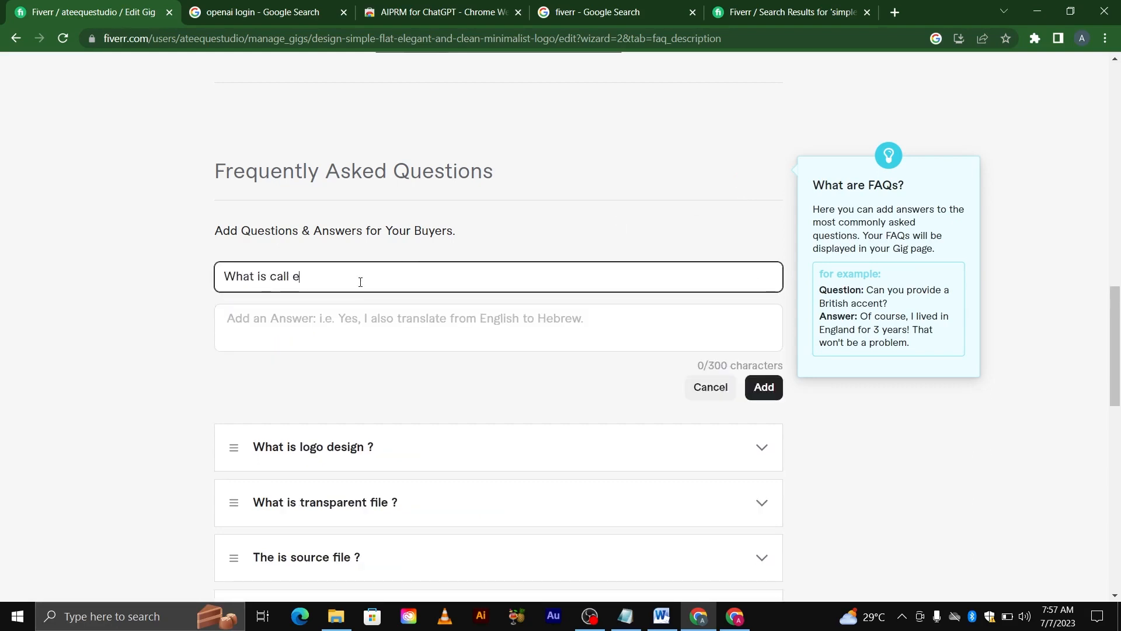
pyautogui.press('BackSpace')
pyautogui.press('BackSpace')
pyautogui.write('ed unlimited revisions >?')
# Begin the answer to the revisions question with "Unlimited revisions means if you want to revise".
pyautogui.click(368, 324)
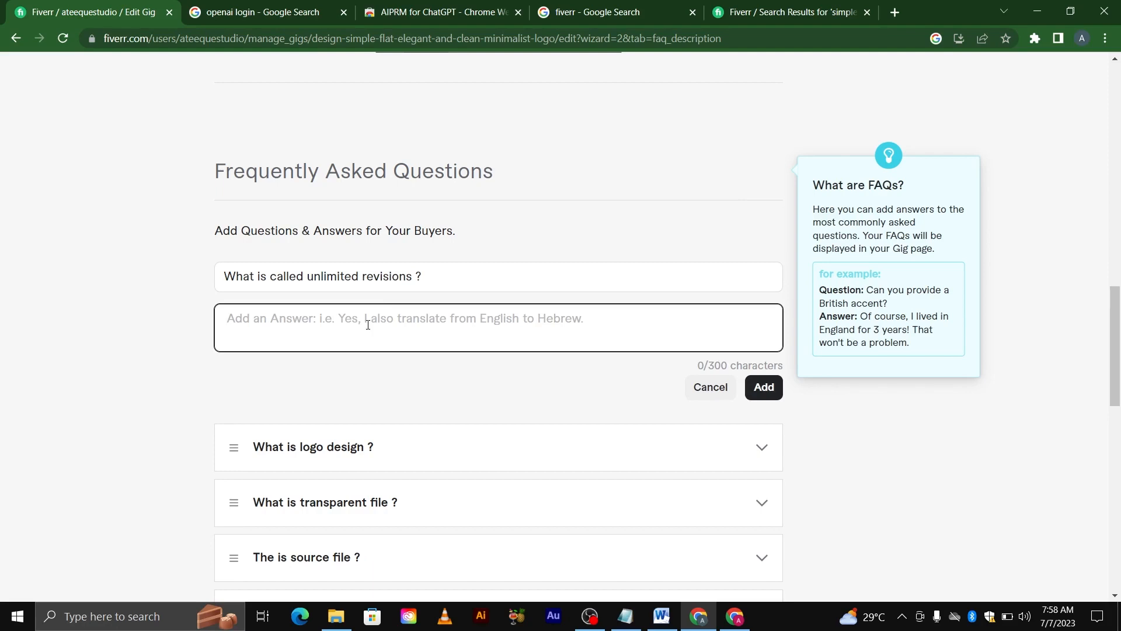
pyautogui.write('UnLl')
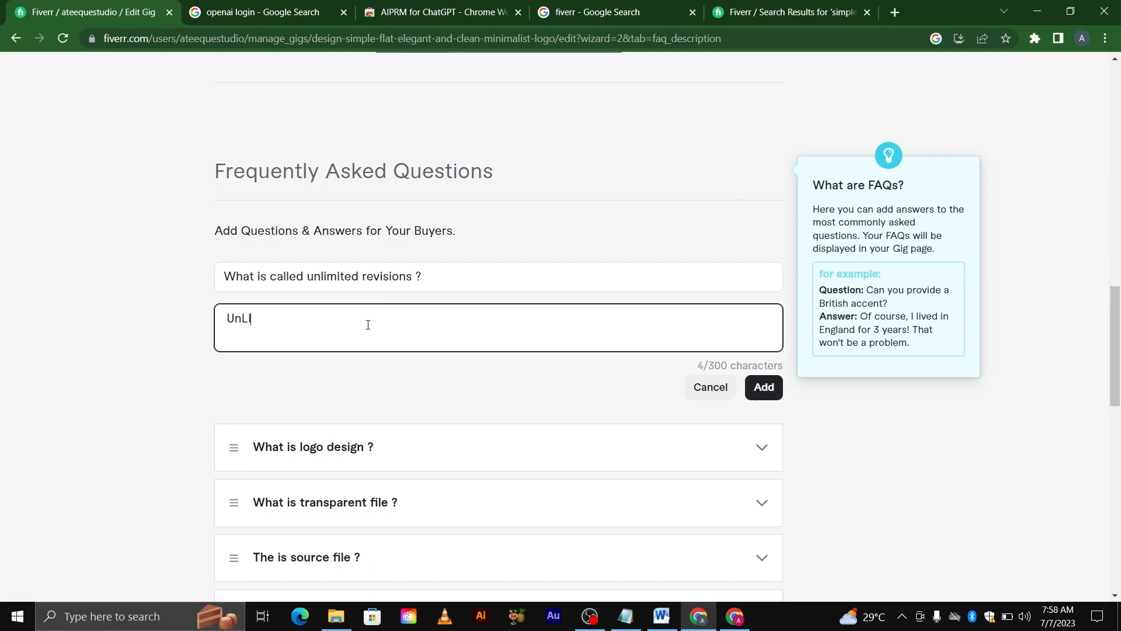
pyautogui.press('BackSpace')
pyautogui.press('BackSpace')
pyautogui.write('limited revisions means if ou')
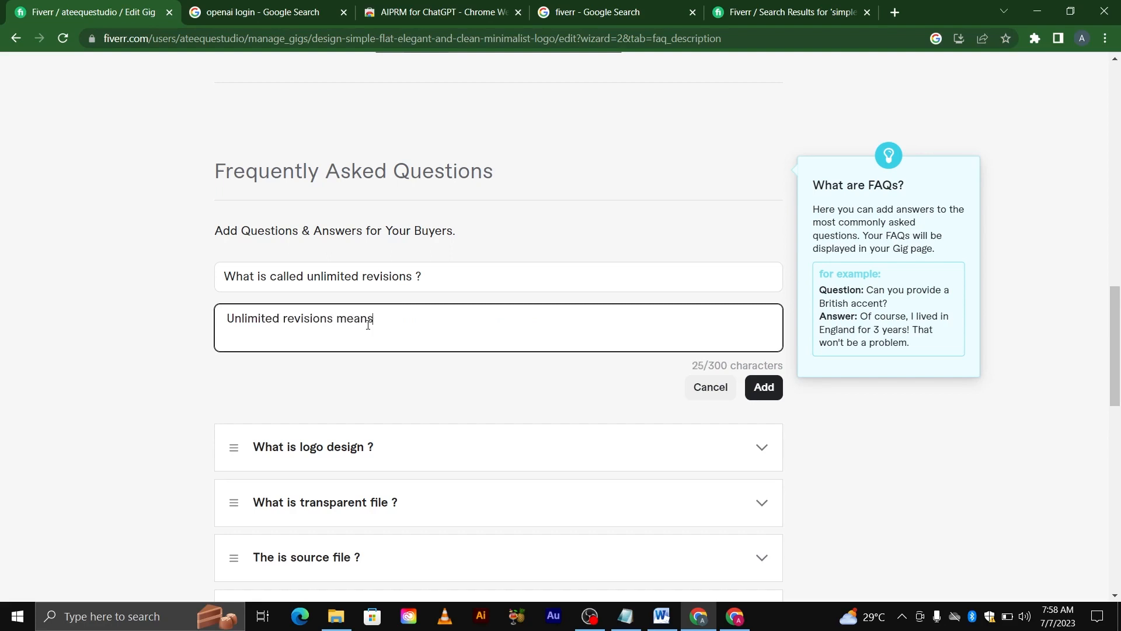
pyautogui.press('BackSpace')
pyautogui.press('BackSpace')
pyautogui.press('BackSpace')
pyautogui.write('you eant')
pyautogui.press('BackSpace')
pyautogui.press('BackSpace')
pyautogui.press('BackSpace')
pyautogui.press('BackSpace')
pyautogui.write('want ot ')
pyautogui.write('t')
pyautogui.press('BackSpace')
pyautogui.press('BackSpace')
pyautogui.press('BackSpace')
pyautogui.press('BackSpace')
pyautogui.write('to revise')
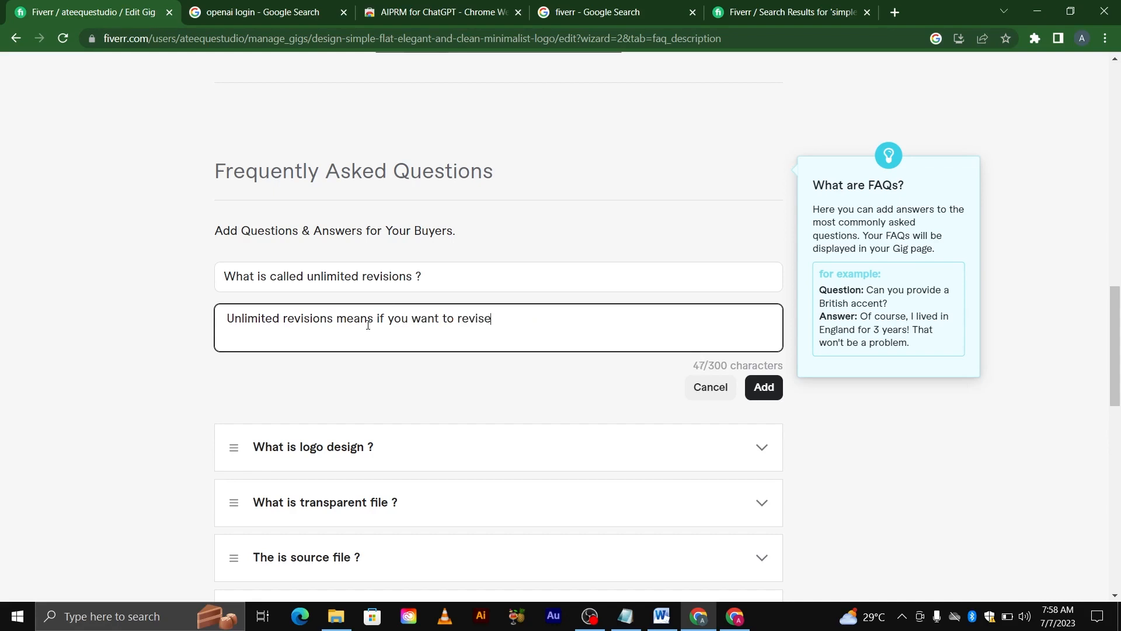
# Continue the answer with "your logo like you want to change your logo color, or fonts or miner changings." and add the FAQ.
pyautogui.write(' your logo like you w')
pyautogui.press('BackSpace')
pyautogui.write('want ')
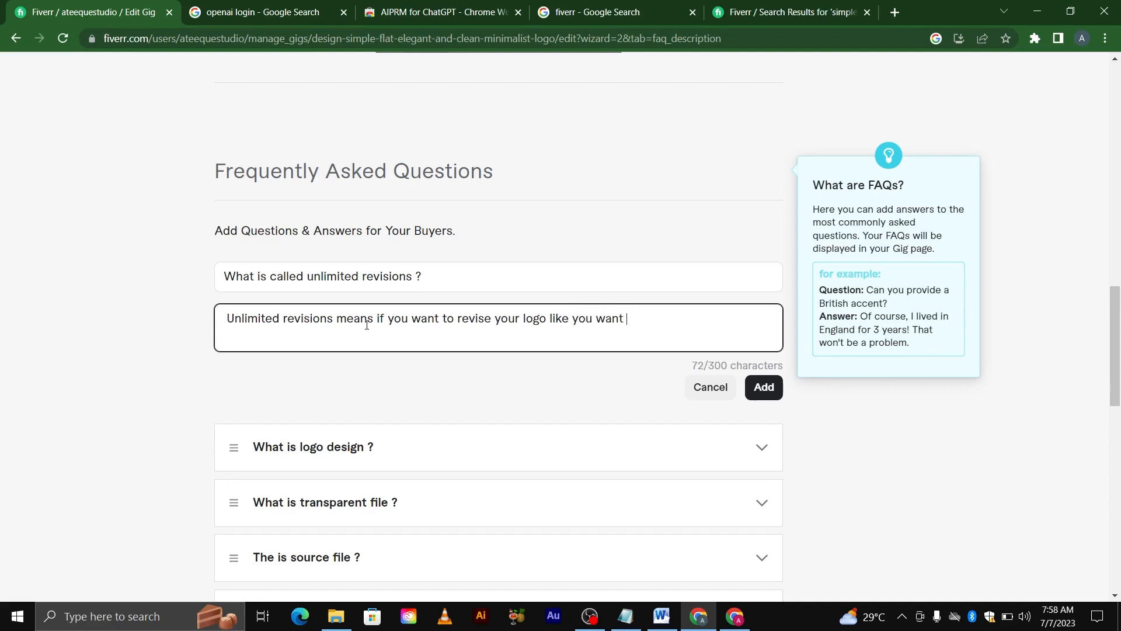
pyautogui.write('gj ch')
pyautogui.press('BackSpace')
pyautogui.press('BackSpace')
pyautogui.press('BackSpace')
pyautogui.press('BackSpace')
pyautogui.press('BackSpace')
pyautogui.write('to c')
pyautogui.write('ahn')
pyautogui.press('BackSpace')
pyautogui.press('BackSpace')
pyautogui.write('hag')
pyautogui.write('nge tou')
pyautogui.press('BackSpace')
pyautogui.press('BackSpace')
pyautogui.press('BackSpace')
pyautogui.write('your log')
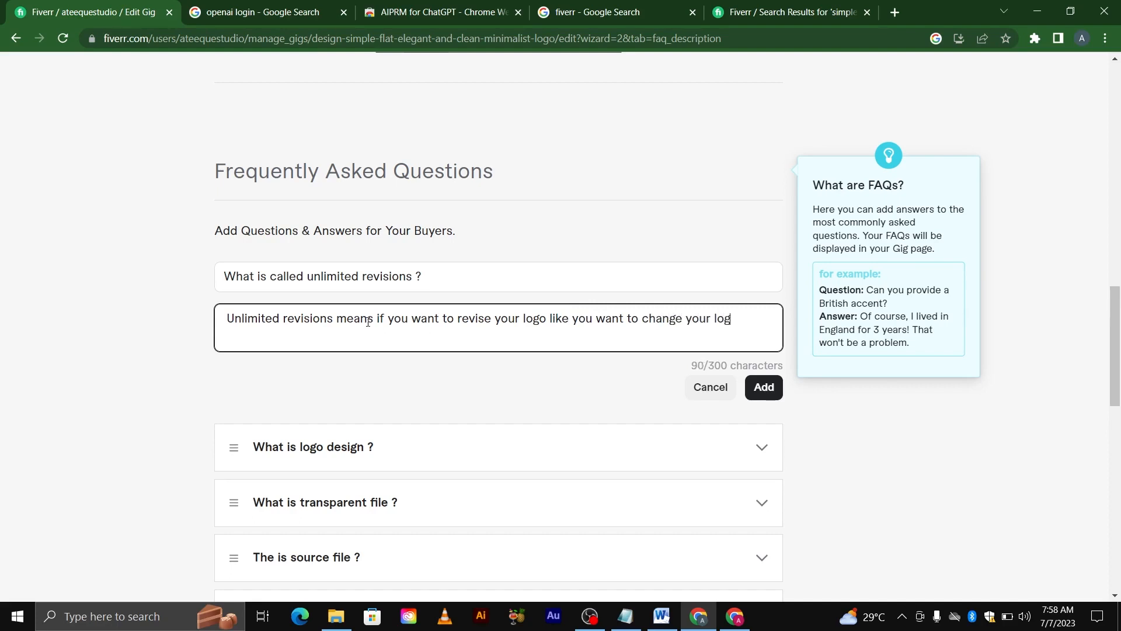
pyautogui.write('o color, or fonts or mi')
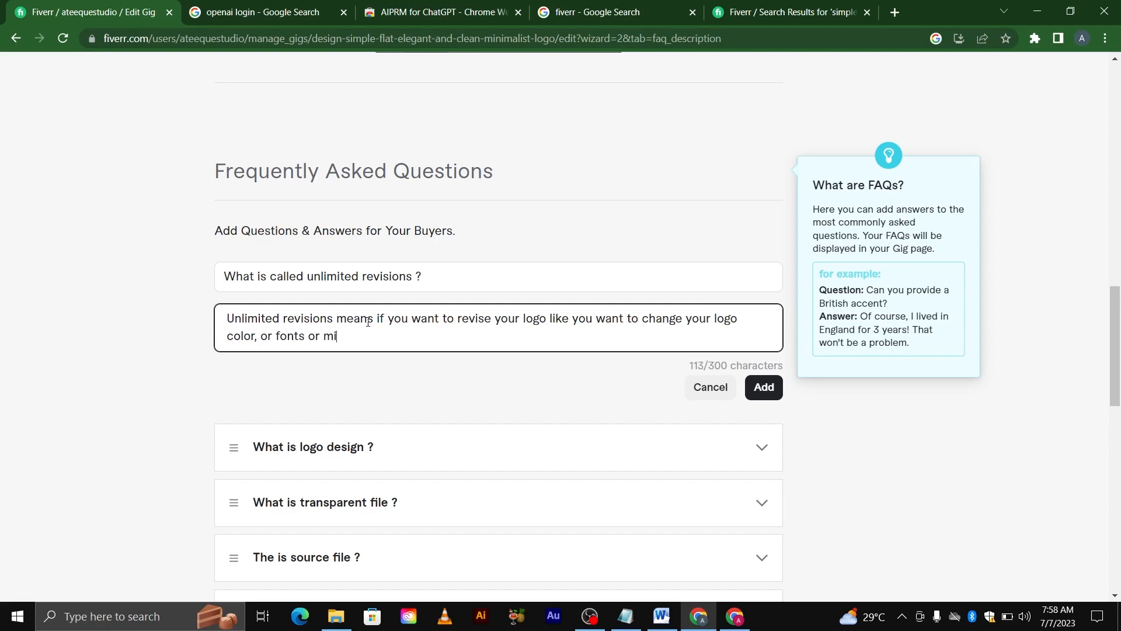
pyautogui.write('ner changings.')
pyautogui.click(764, 387)
# Save the gig's description and FAQs and continue to the Requirements stage.
pyautogui.scroll(-2, 507, 381)
pyautogui.scroll(1, 402, 308)
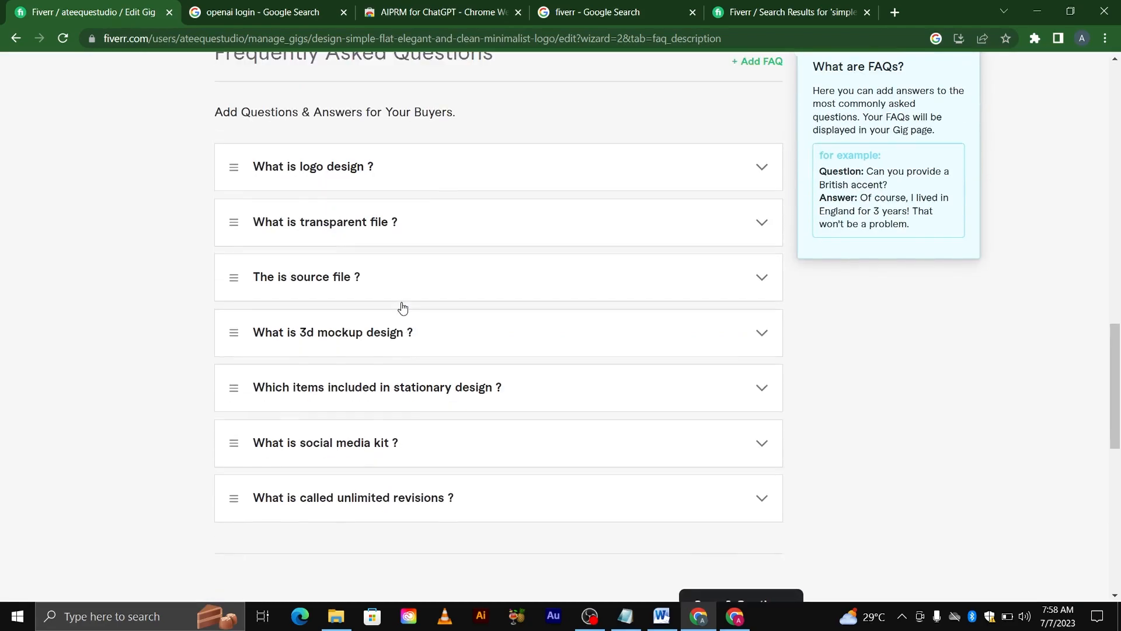
pyautogui.scroll(-2, 402, 308)
pyautogui.scroll(-3, 402, 308)
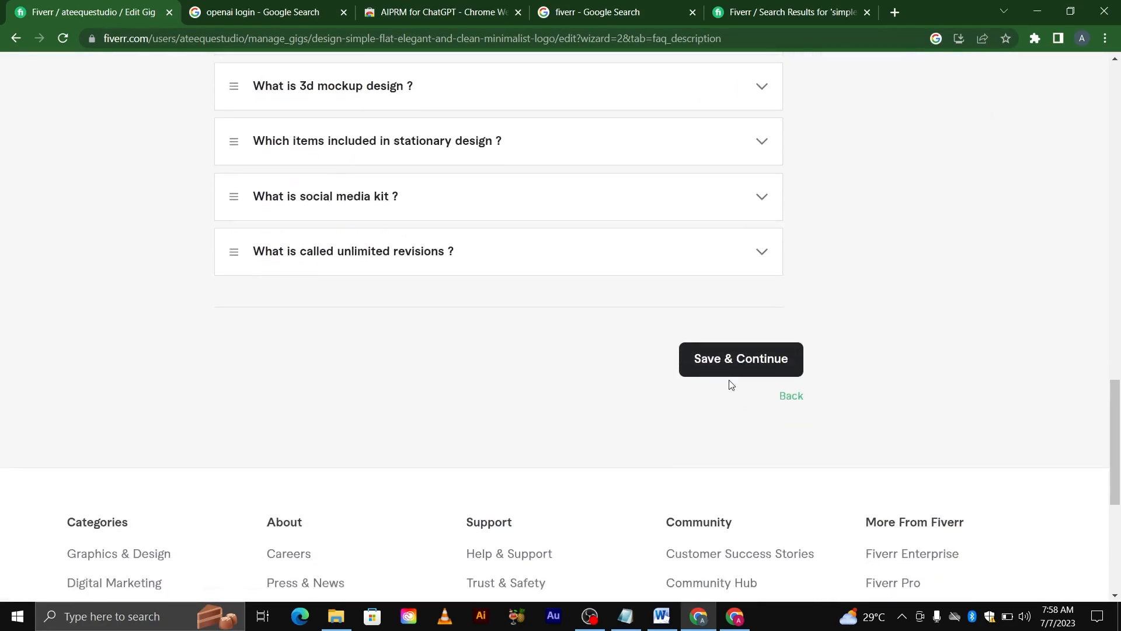
pyautogui.click(762, 362)
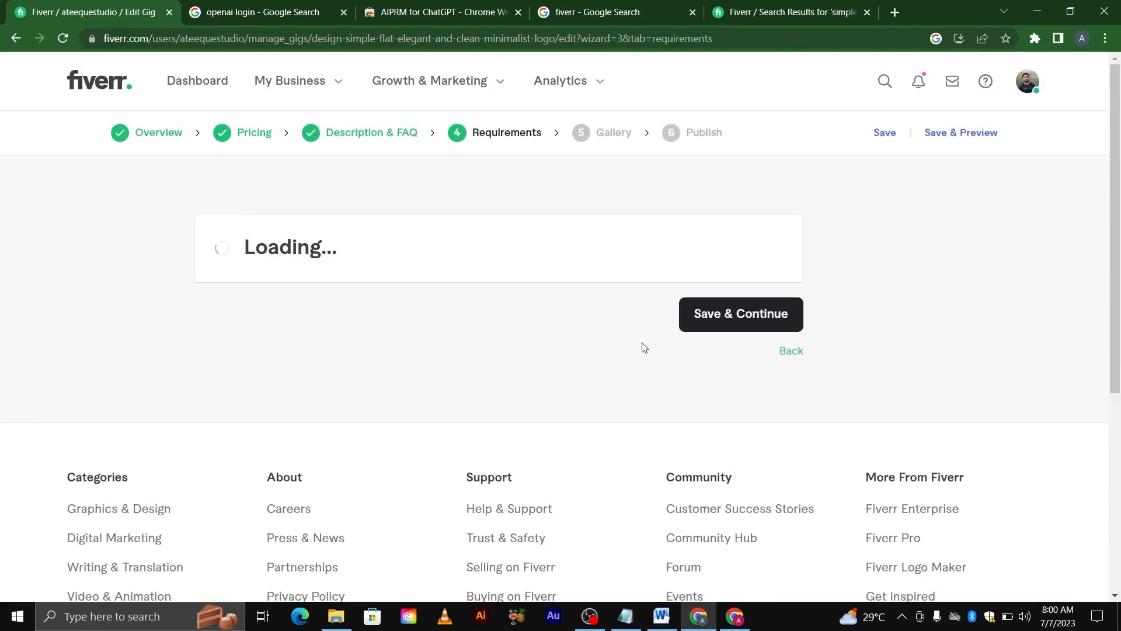
# Start a new required buyer question that opens with "I need the following things to start order.".
pyautogui.scroll(-4, 358, 343)
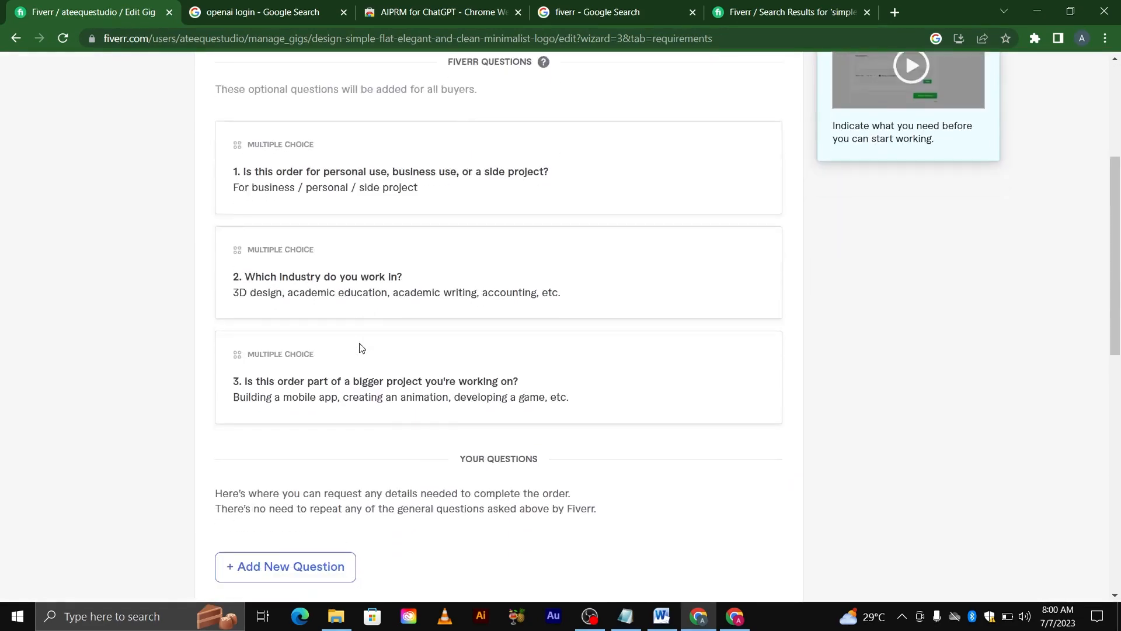
pyautogui.scroll(-4, 361, 344)
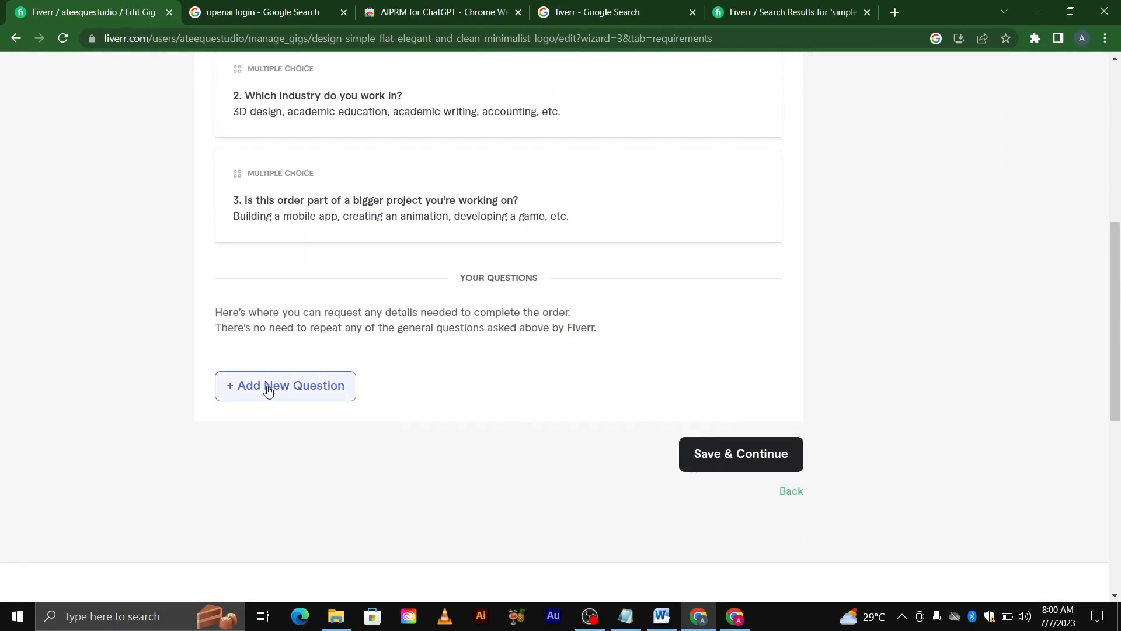
pyautogui.click(269, 387)
pyautogui.click(308, 437)
pyautogui.scroll(-1, 311, 408)
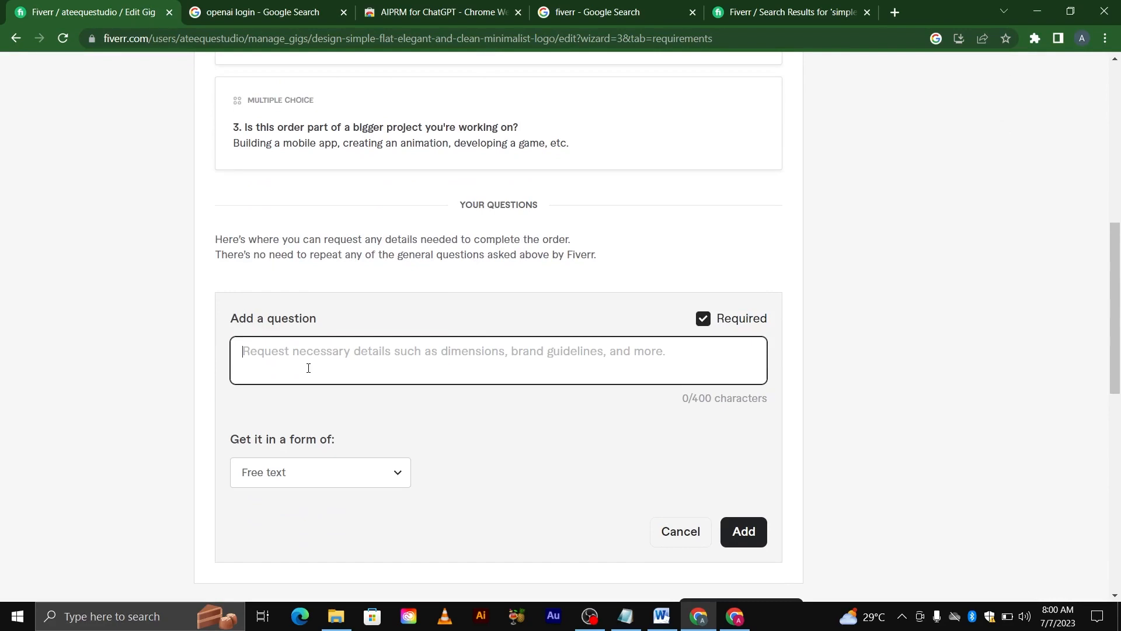
pyautogui.write('I need the fol')
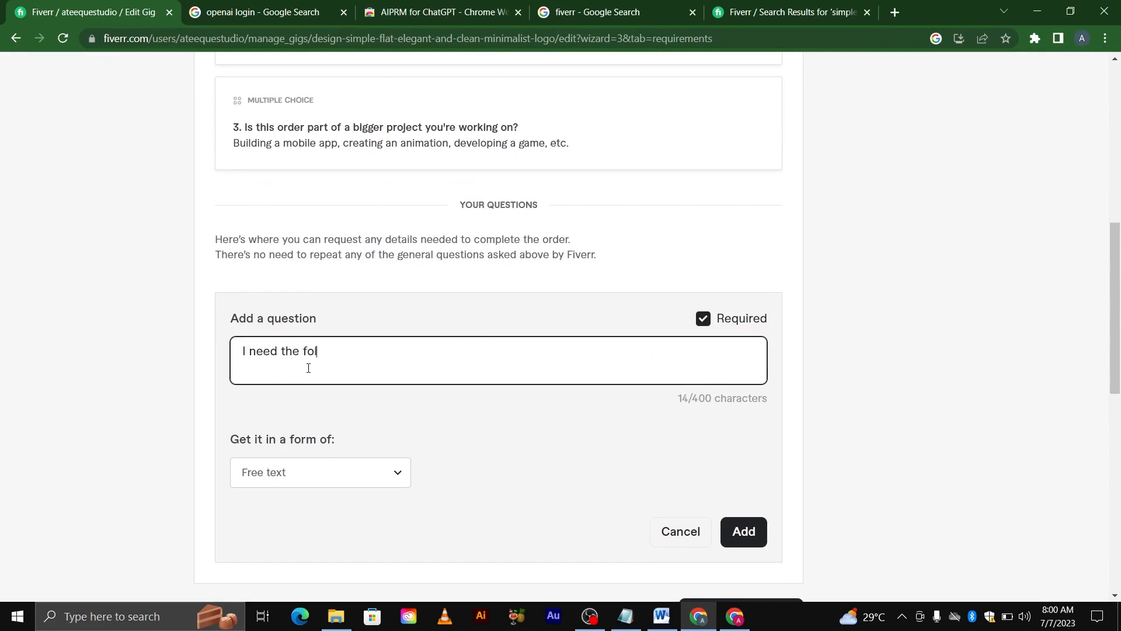
pyautogui.write('lowigng things to start order')
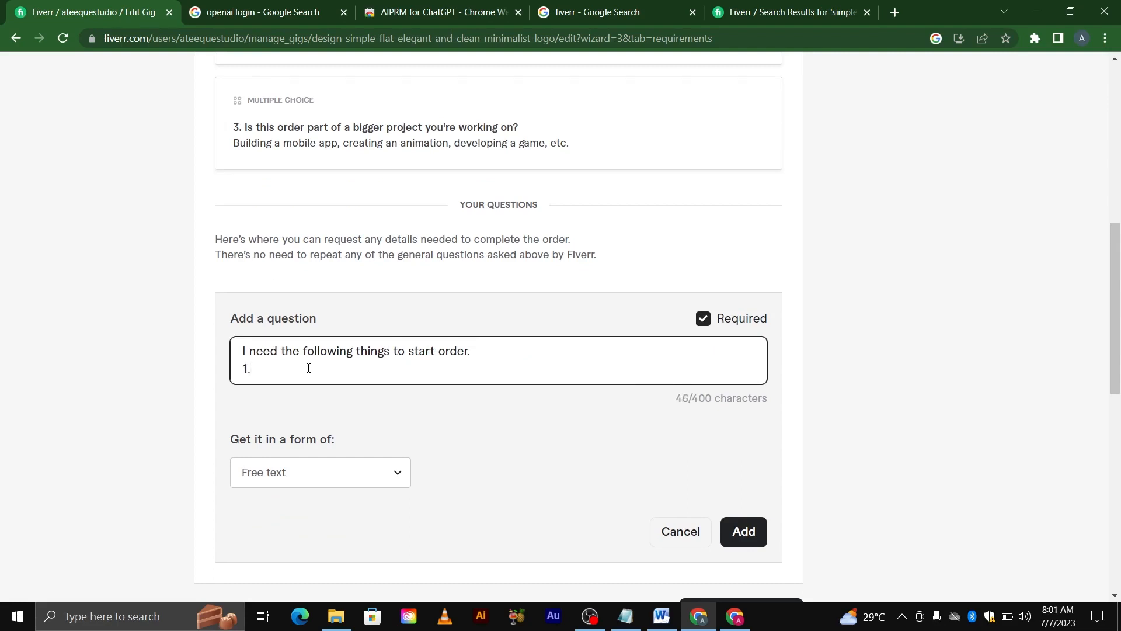
pyautogui.write('.')
# List the first three numbered items under the opening line: "1. Company Name", "2. Tagline" and "3. Color".
pyautogui.press('Return')
pyautogui.write('1. Company Name')
pyautogui.press('Return')
pyautogui.write('2')
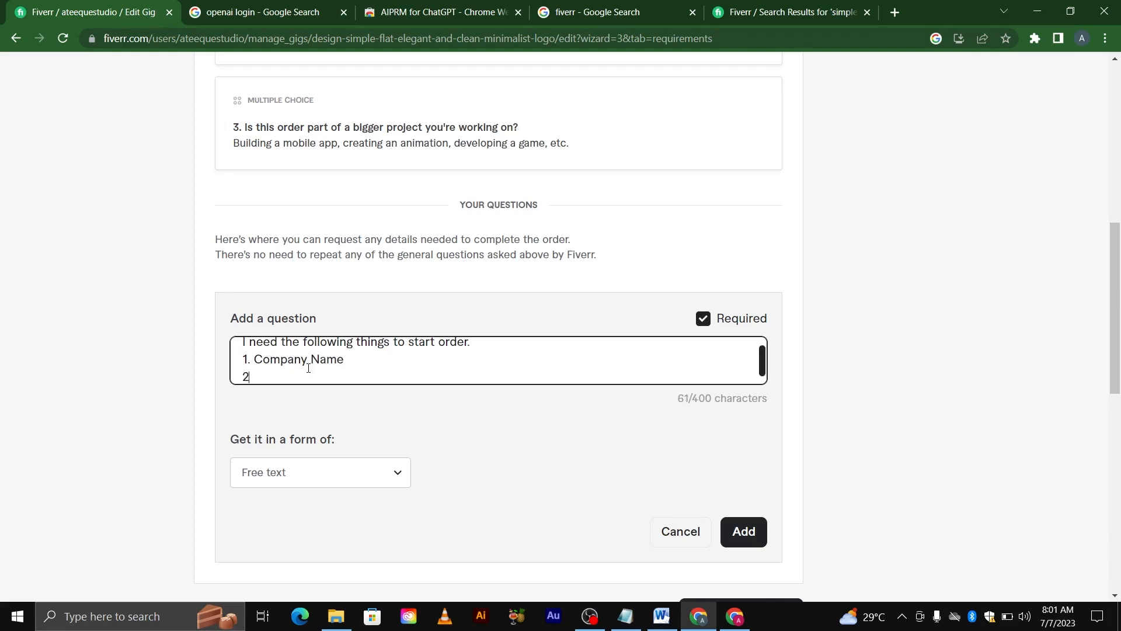
pyautogui.write('. Taa')
pyautogui.write('lie')
pyautogui.write('e')
pyautogui.press('Return')
pyautogui.write('3. ')
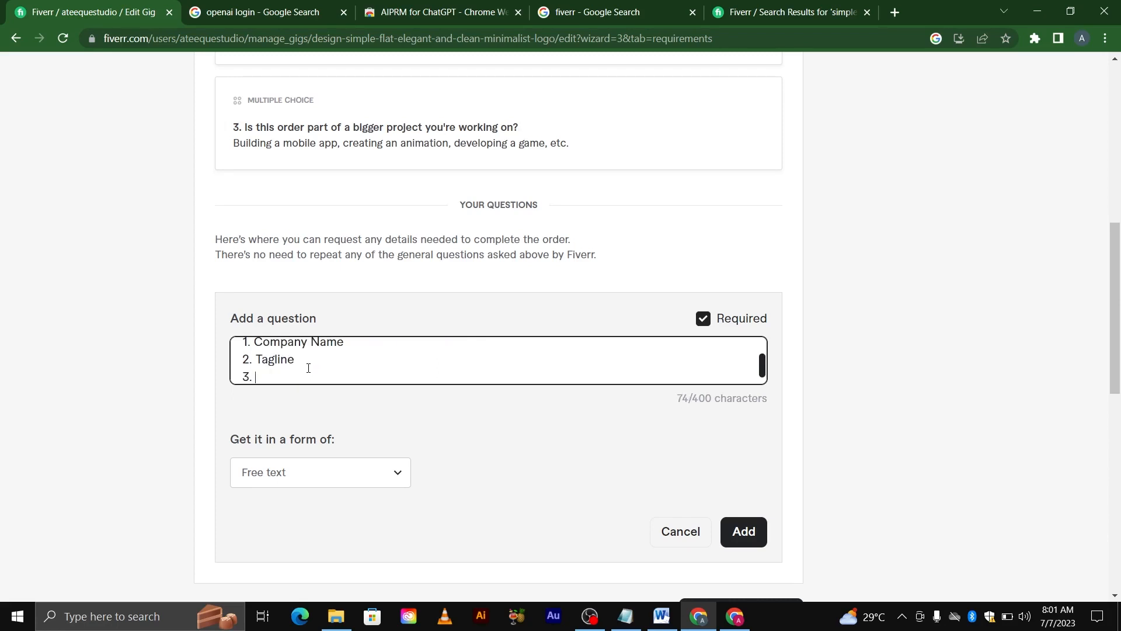
pyautogui.write('Color')
pyautogui.press('Return')
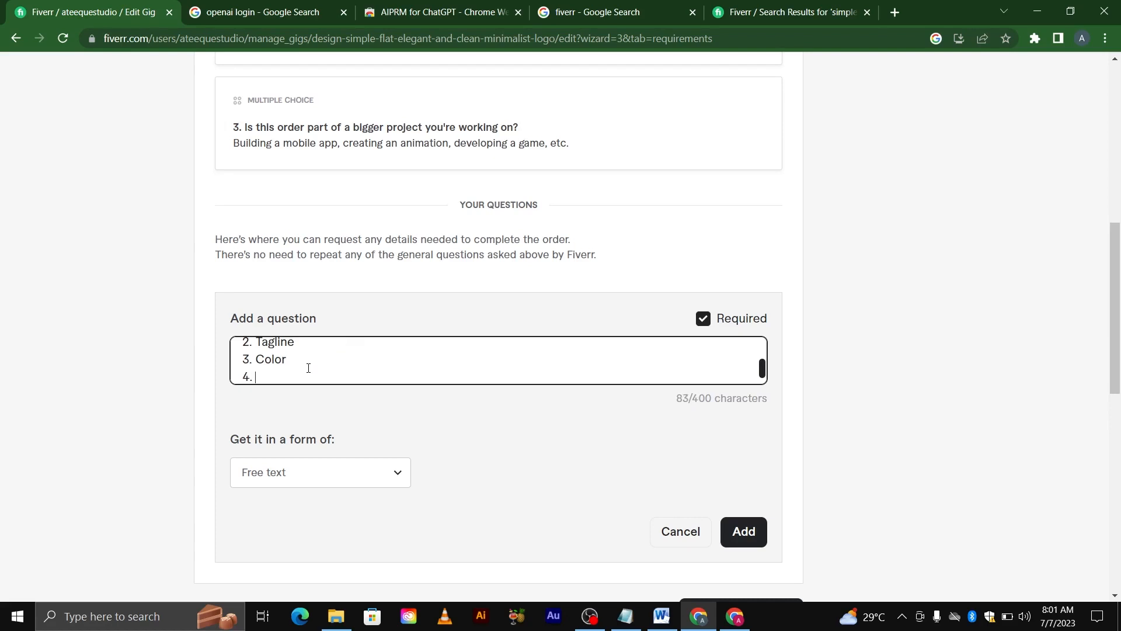
# Extend the list with "4. Any attachment if possible" and "5. Short description about main objective of business".
pyautogui.write('4. AN')
pyautogui.press('BackSpace')
pyautogui.write('ny attachment if possible')
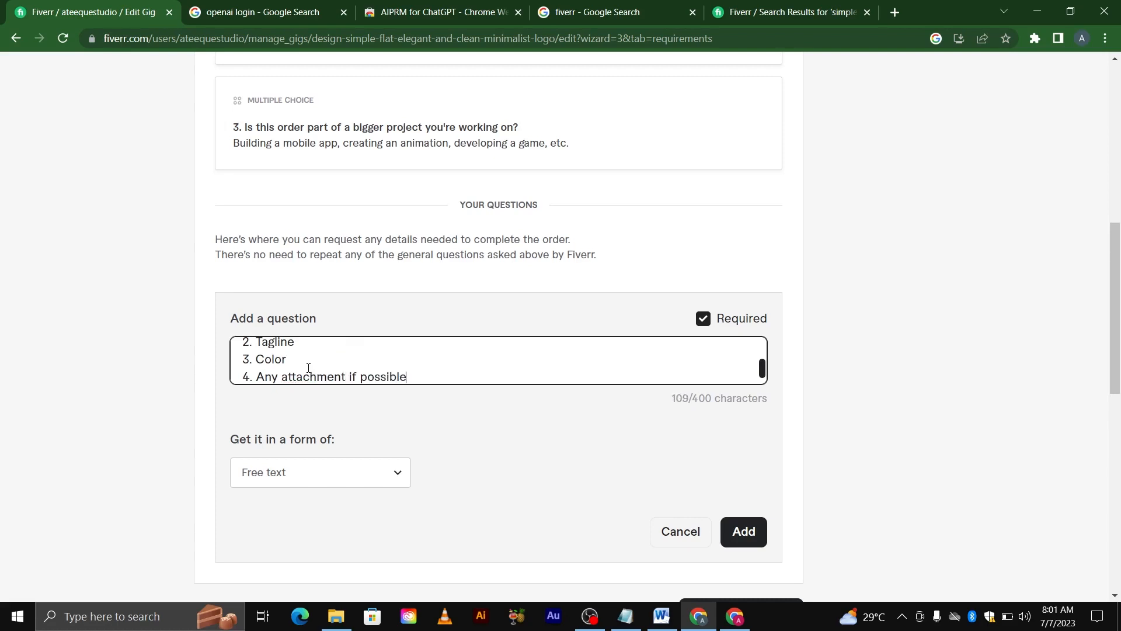
pyautogui.press('Return')
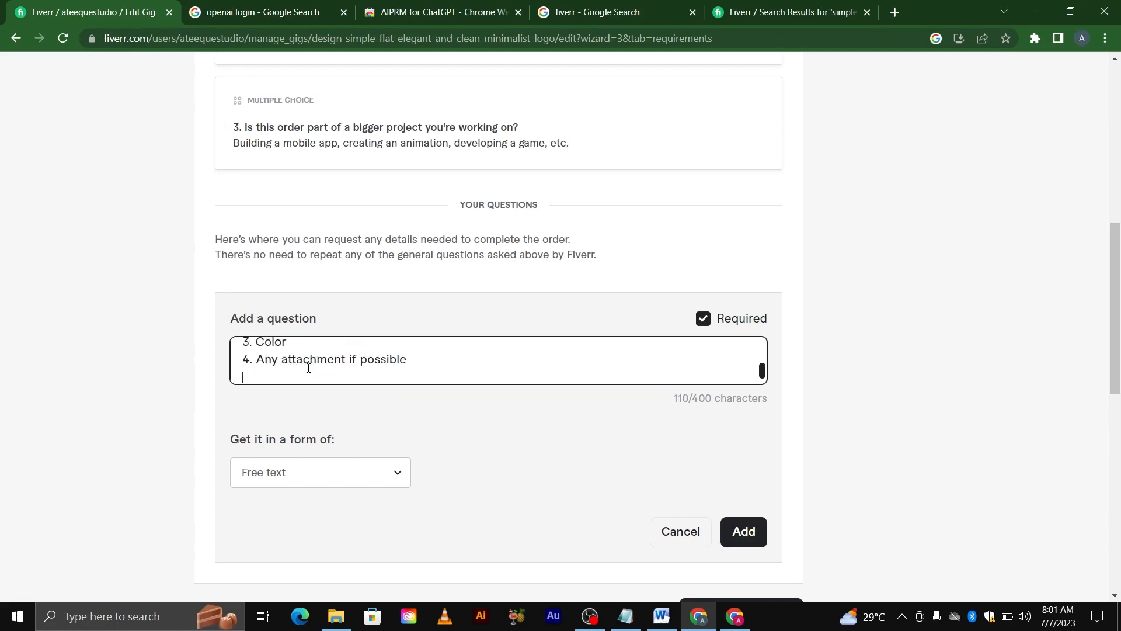
pyautogui.write('5. Short descri')
pyautogui.write('ption about main p')
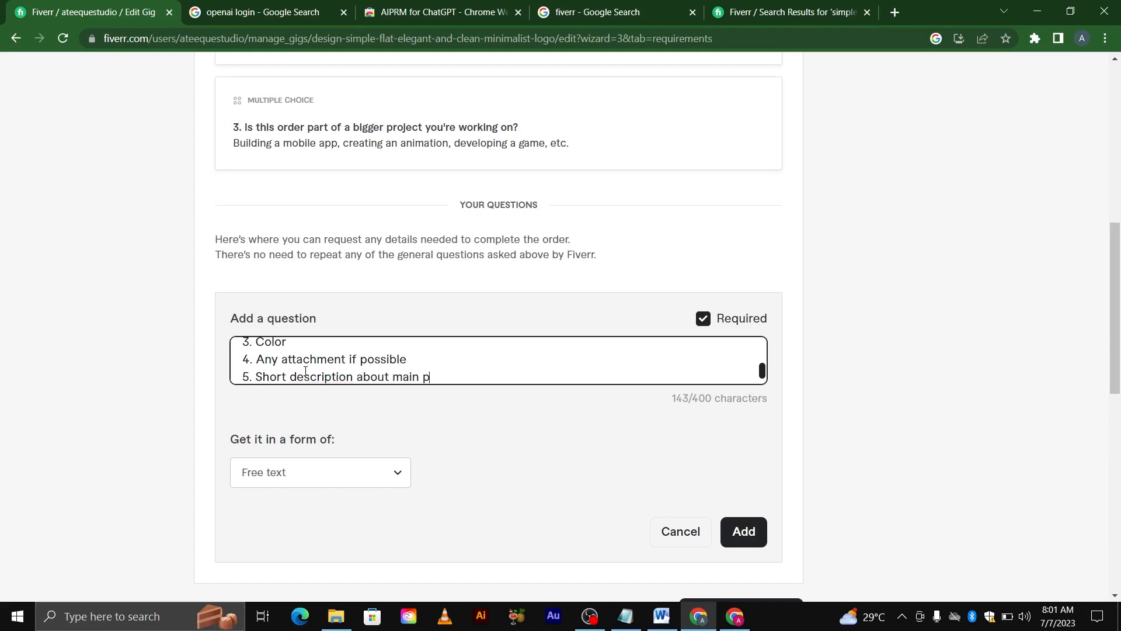
pyautogui.press('BackSpace')
pyautogui.write('objective of business')
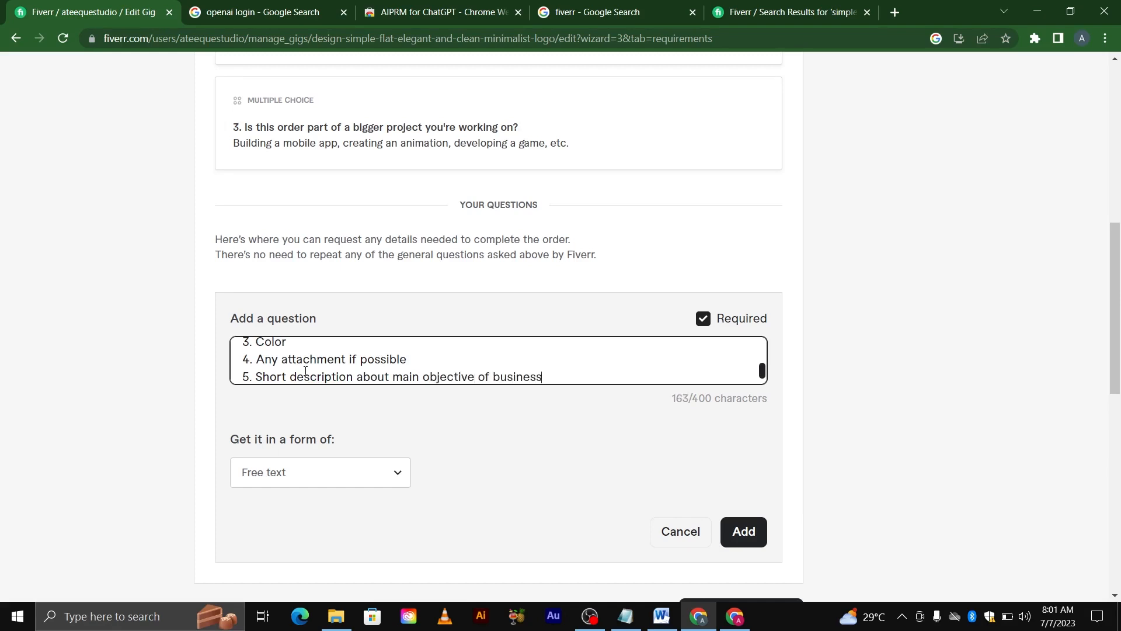
# Review and add the free-text requirements question, and save the page to continue to the Gallery stage.
pyautogui.scroll(3, 307, 374)
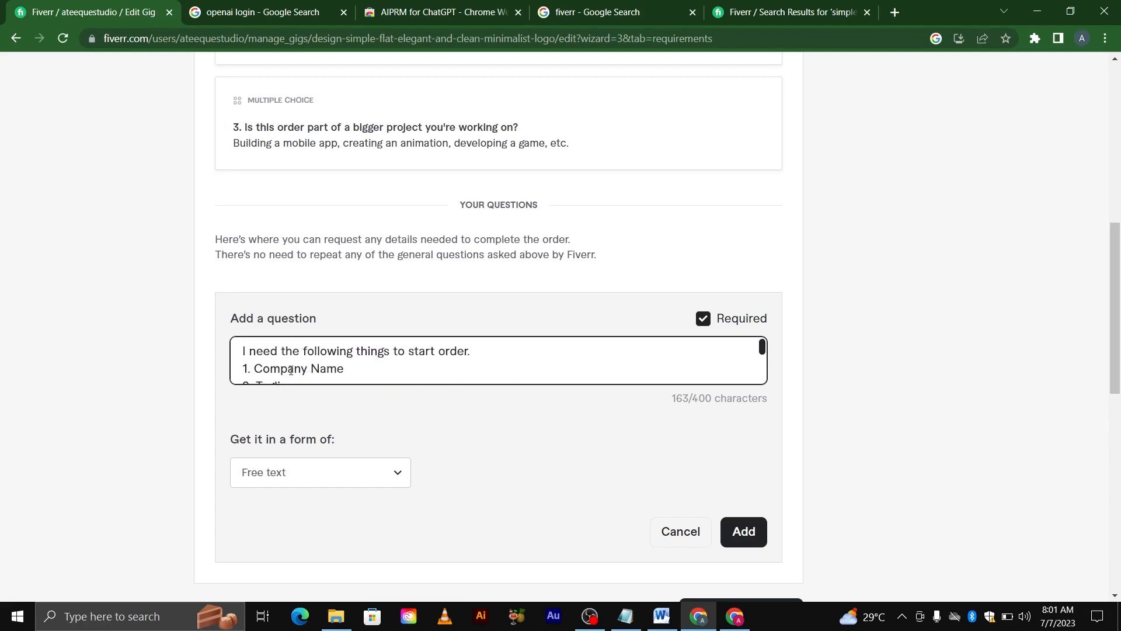
pyautogui.scroll(-3, 290, 370)
pyautogui.scroll(3, 286, 362)
pyautogui.scroll(-3, 281, 356)
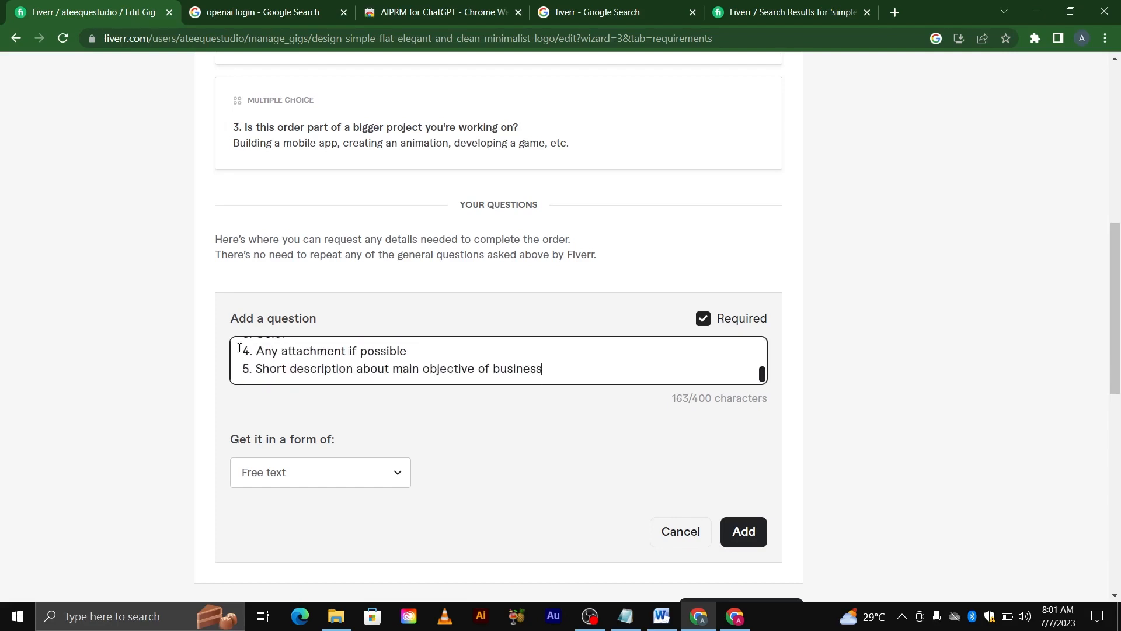
pyautogui.moveTo(256, 351); pyautogui.dragTo(397, 352)
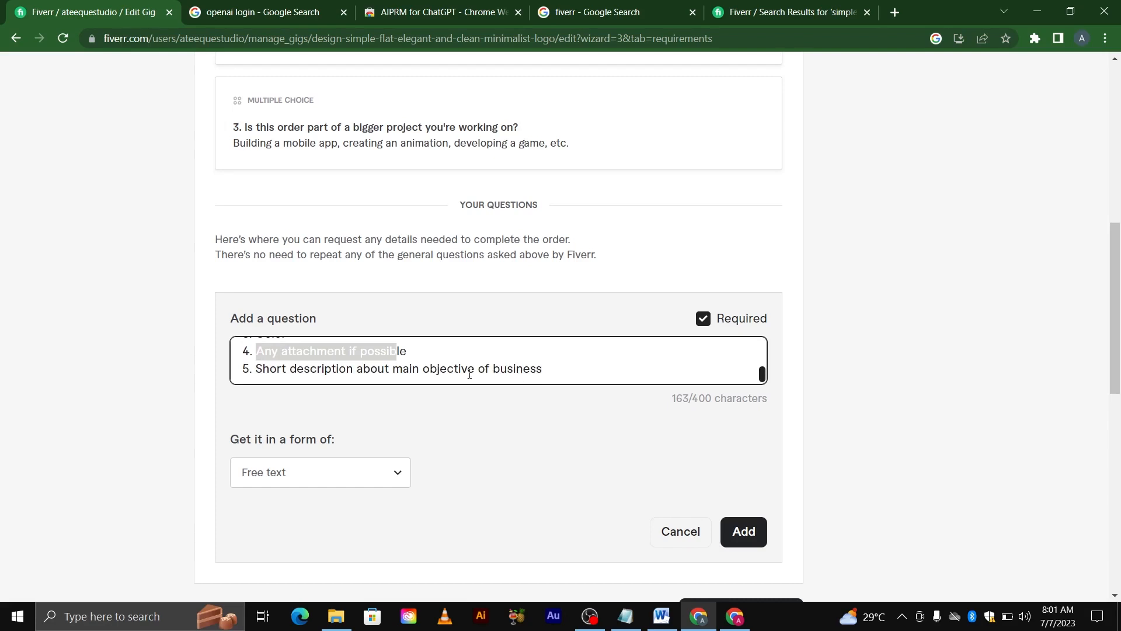
pyautogui.click(321, 369)
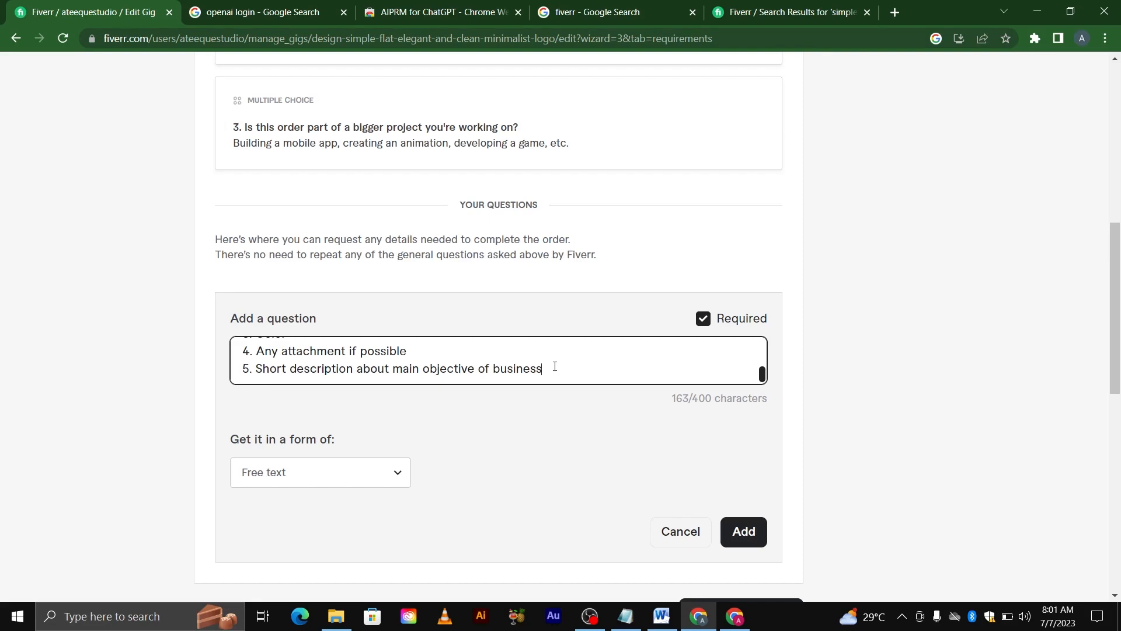
pyautogui.scroll(-1, 554, 366)
pyautogui.click(745, 458)
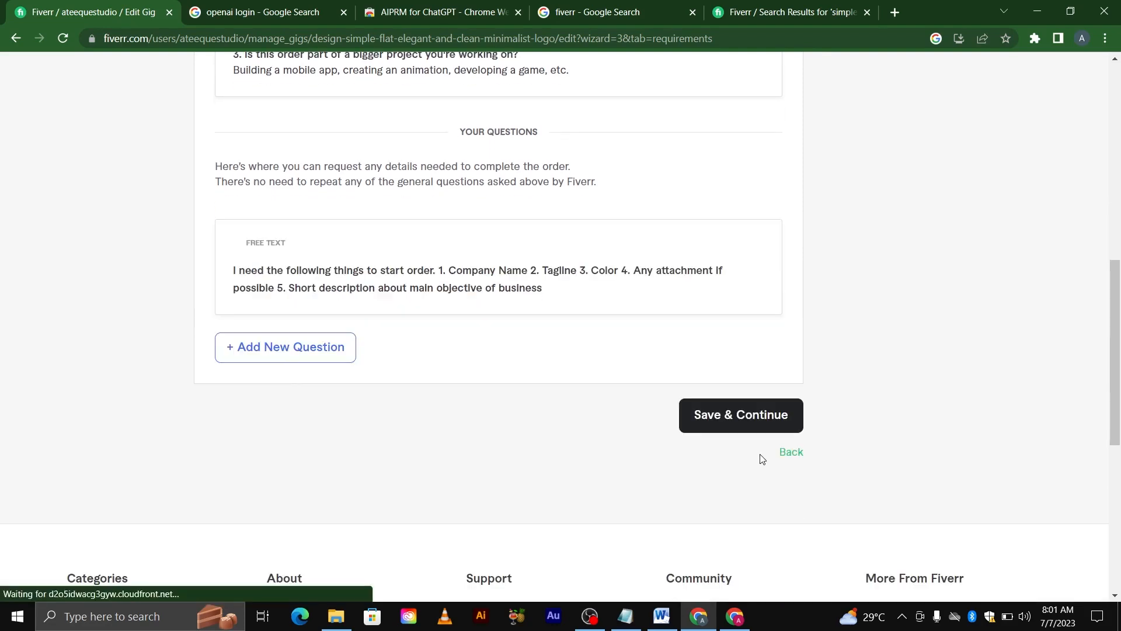
pyautogui.click(740, 427)
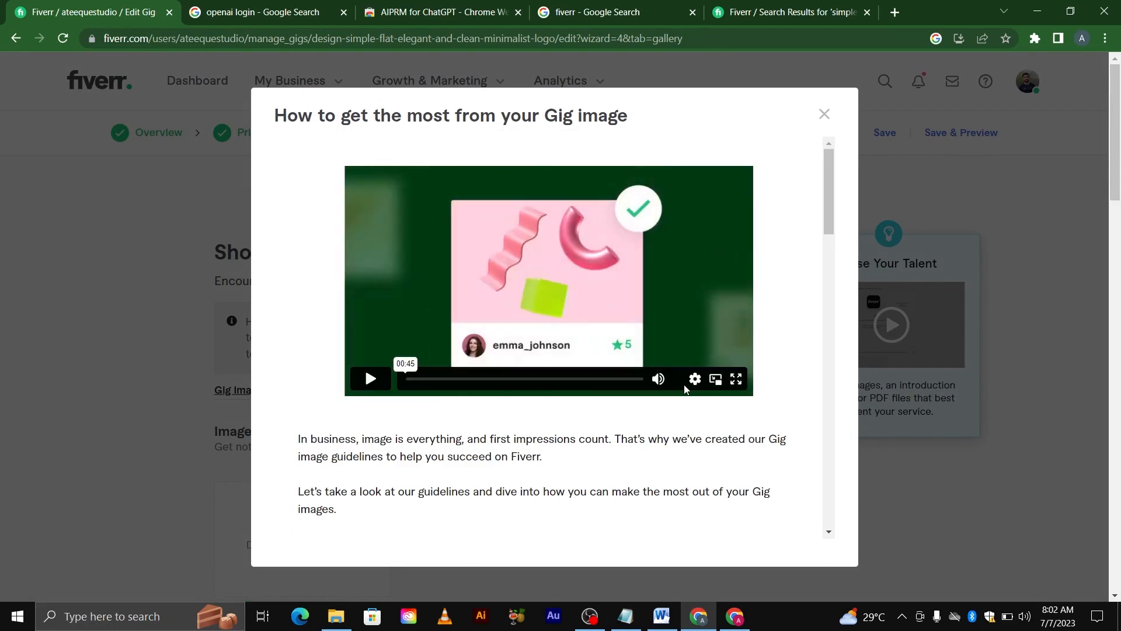
# Read through the Gig image guidelines, from the introduction video to the closing tips and back to the first recommendations.
pyautogui.scroll(-2, 686, 390)
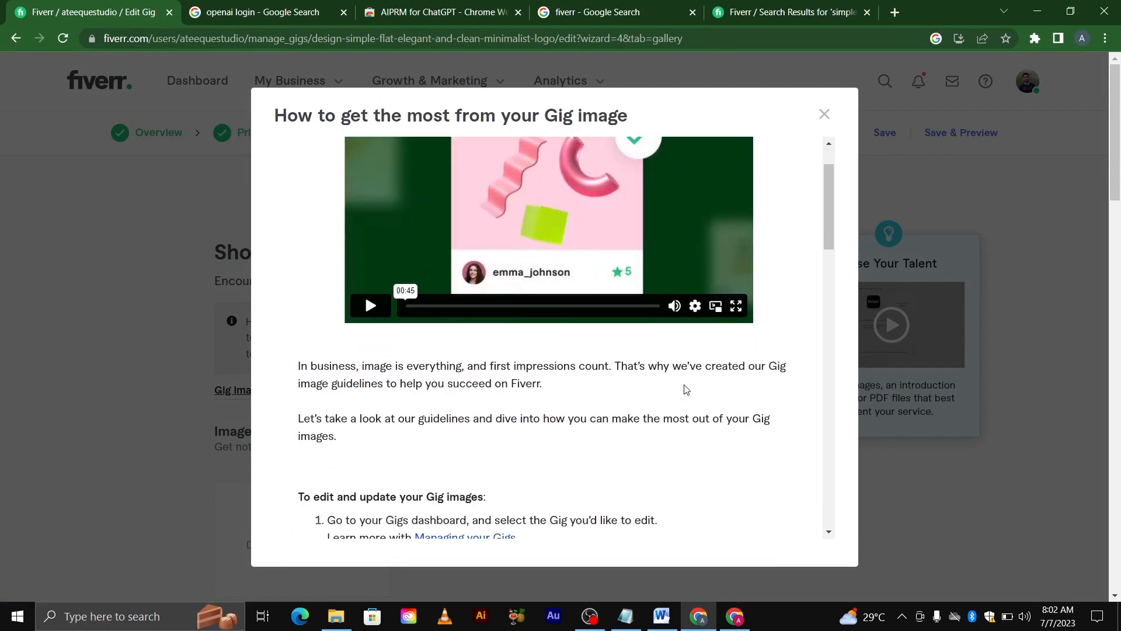
pyautogui.scroll(-10, 686, 389)
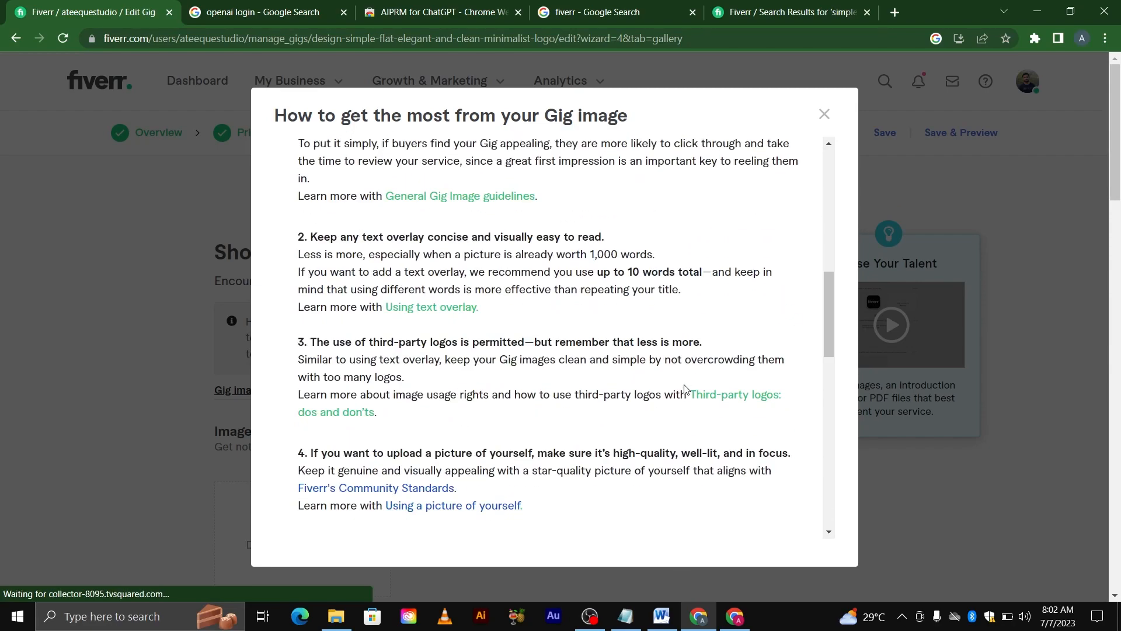
pyautogui.scroll(-10, 685, 385)
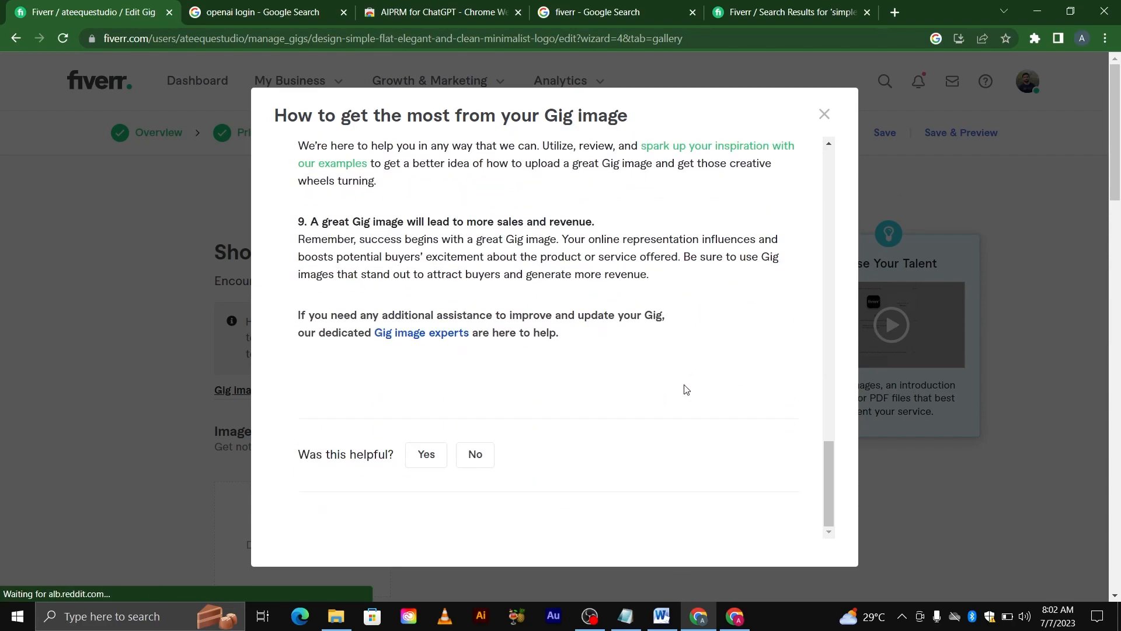
pyautogui.scroll(5, 686, 389)
pyautogui.scroll(13, 686, 389)
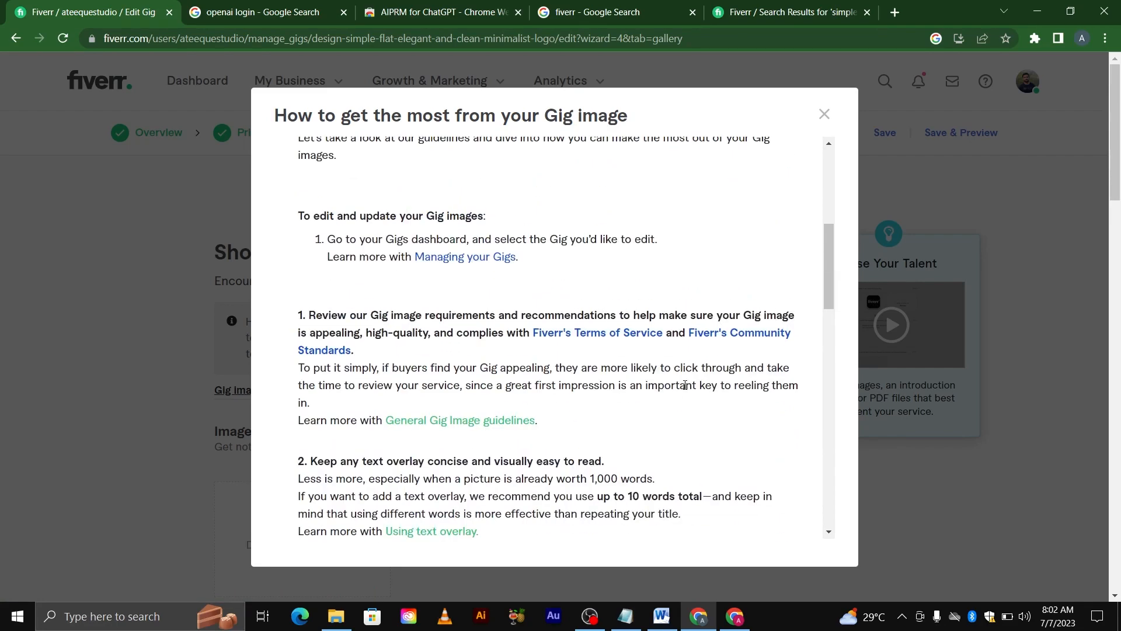
pyautogui.scroll(5, 585, 390)
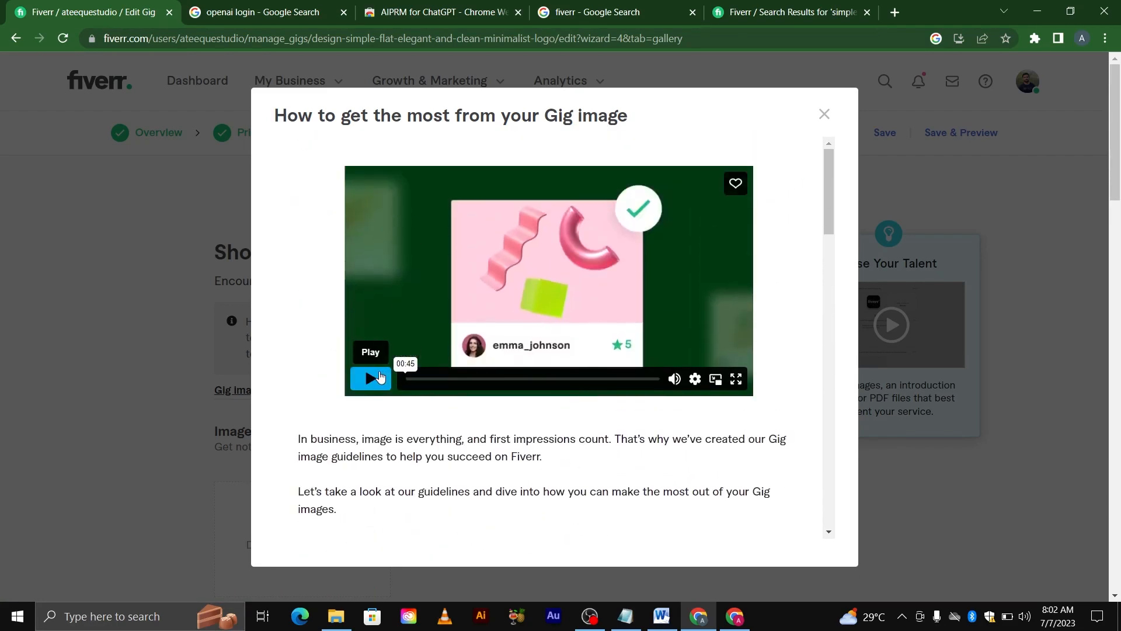
pyautogui.scroll(-1, 378, 373)
pyautogui.scroll(-1, 380, 376)
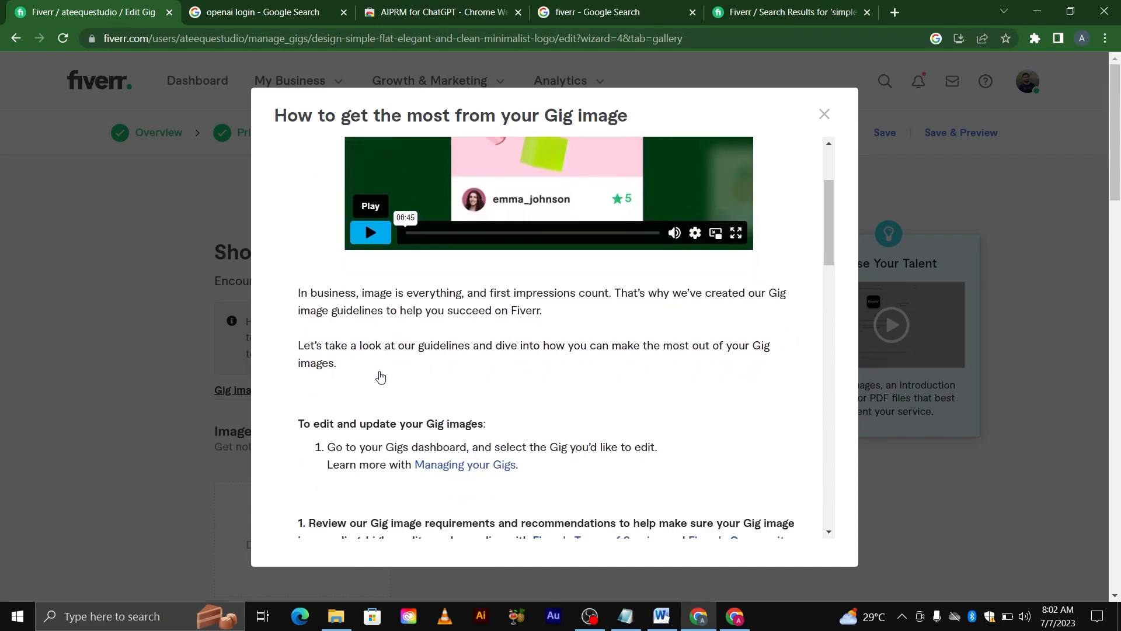
pyautogui.scroll(-1, 380, 375)
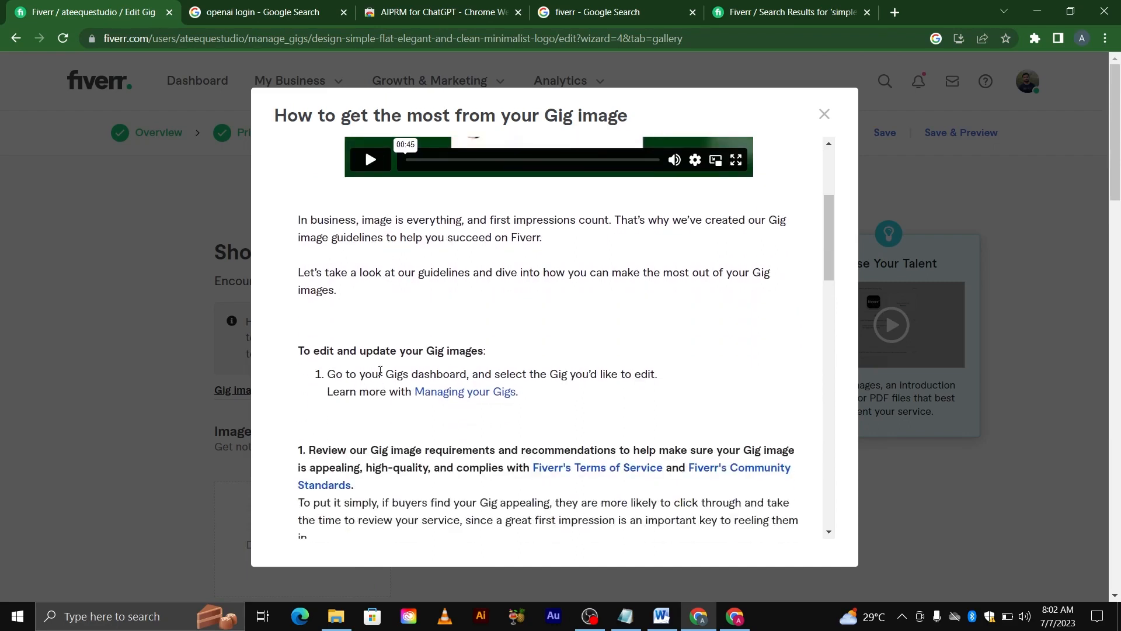
pyautogui.scroll(2, 380, 371)
pyautogui.scroll(-2, 380, 371)
pyautogui.scroll(-3, 380, 372)
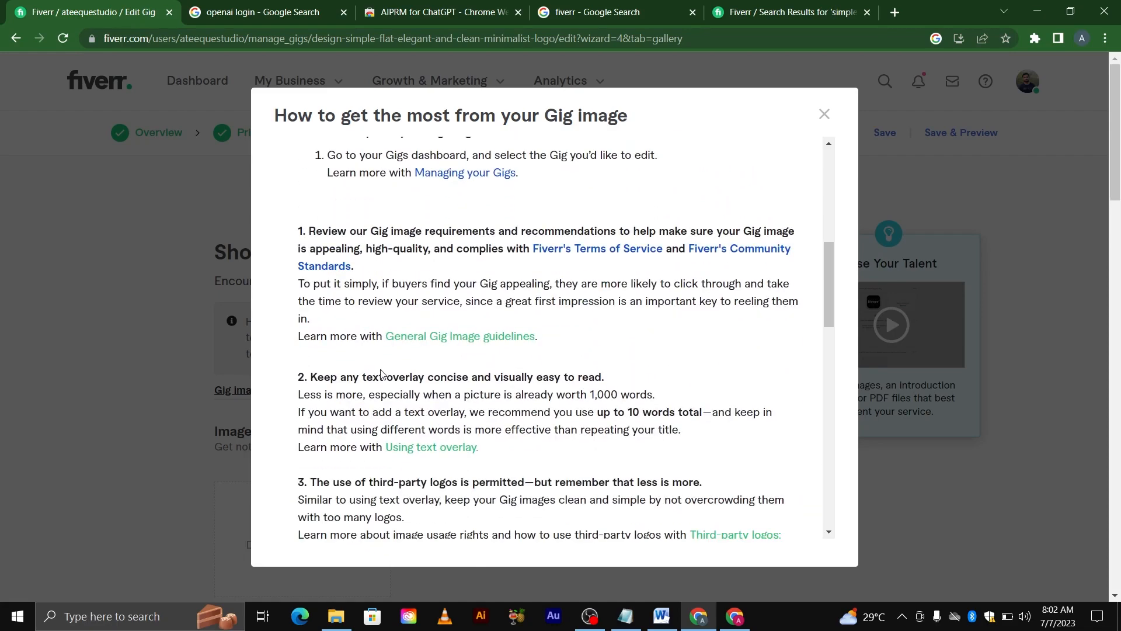
# Open the General Gig Image guidelines article, return to the gig page to read the text overlay and picture tips, and close the guidelines.
pyautogui.click(418, 338)
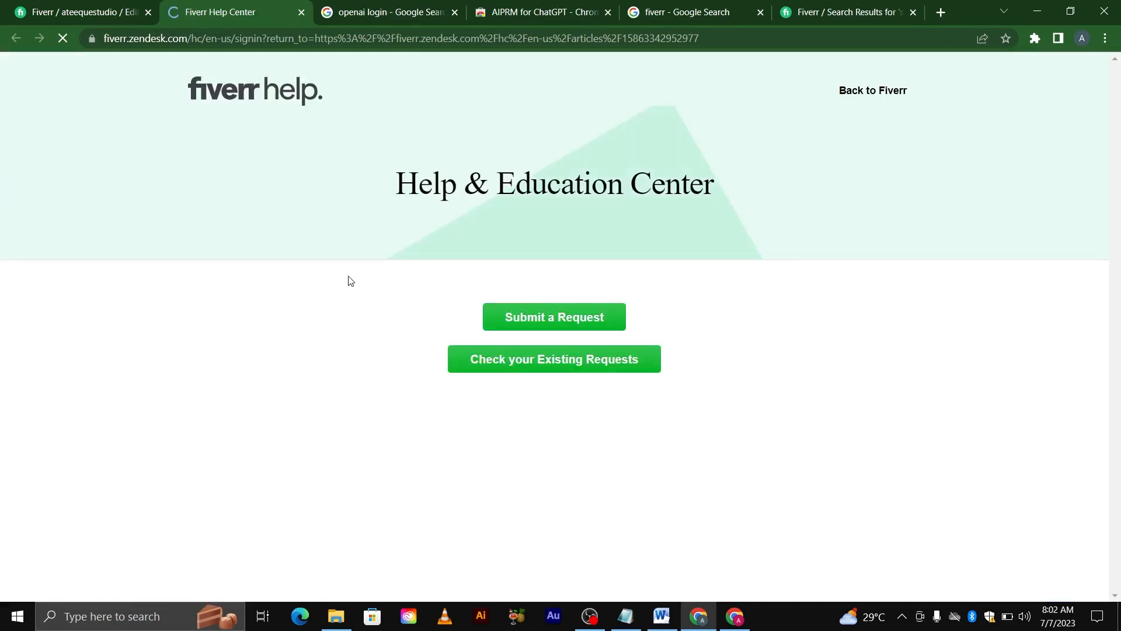
pyautogui.click(114, 8)
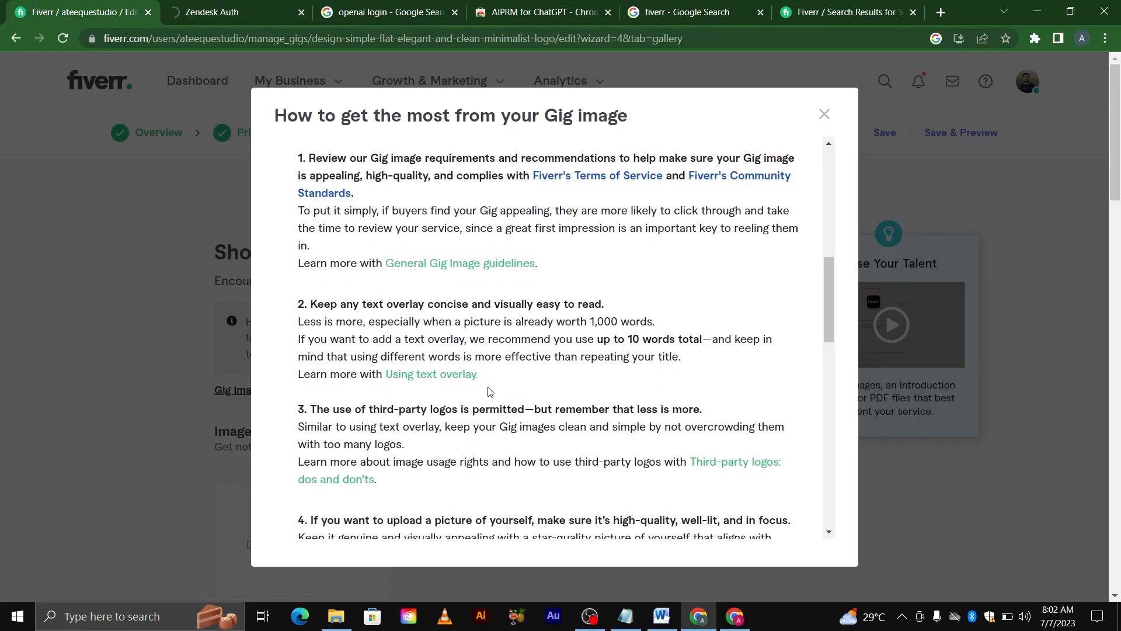
pyautogui.scroll(-2, 489, 390)
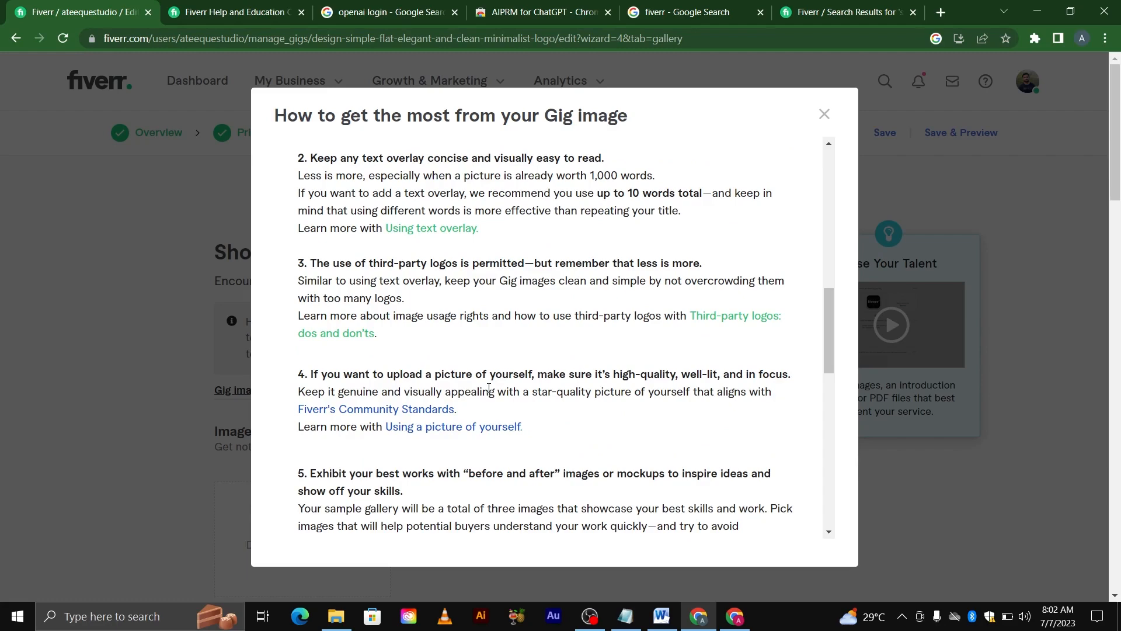
pyautogui.scroll(1, 491, 389)
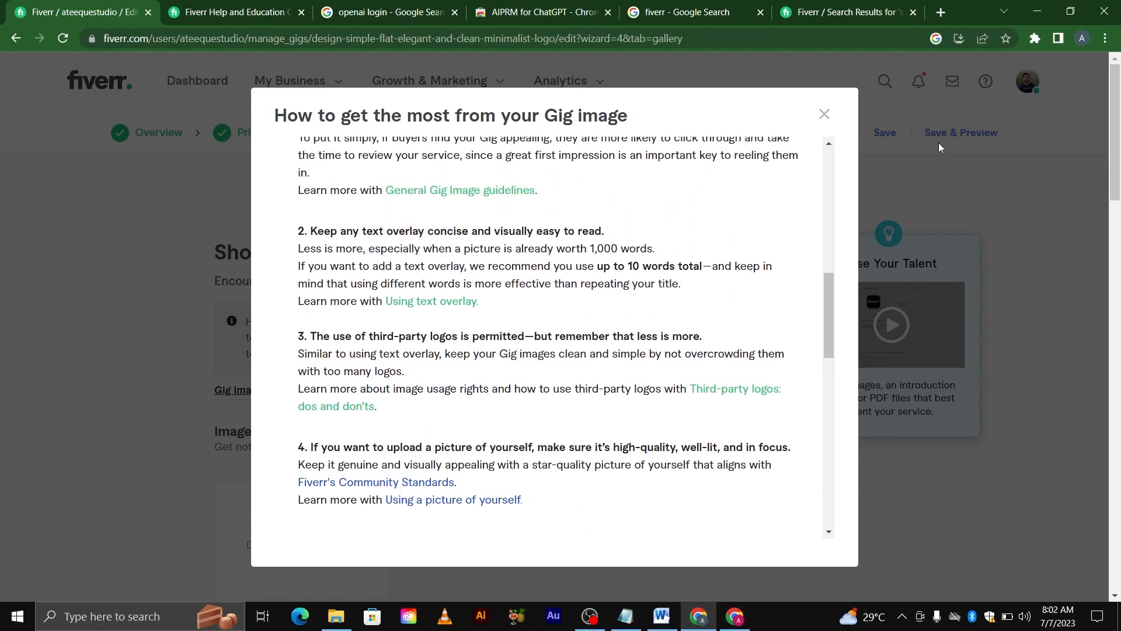
pyautogui.click(824, 114)
# Review the recommended image size in the gallery's Gig image guidelines tip and highlight it.
pyautogui.scroll(-3, 633, 265)
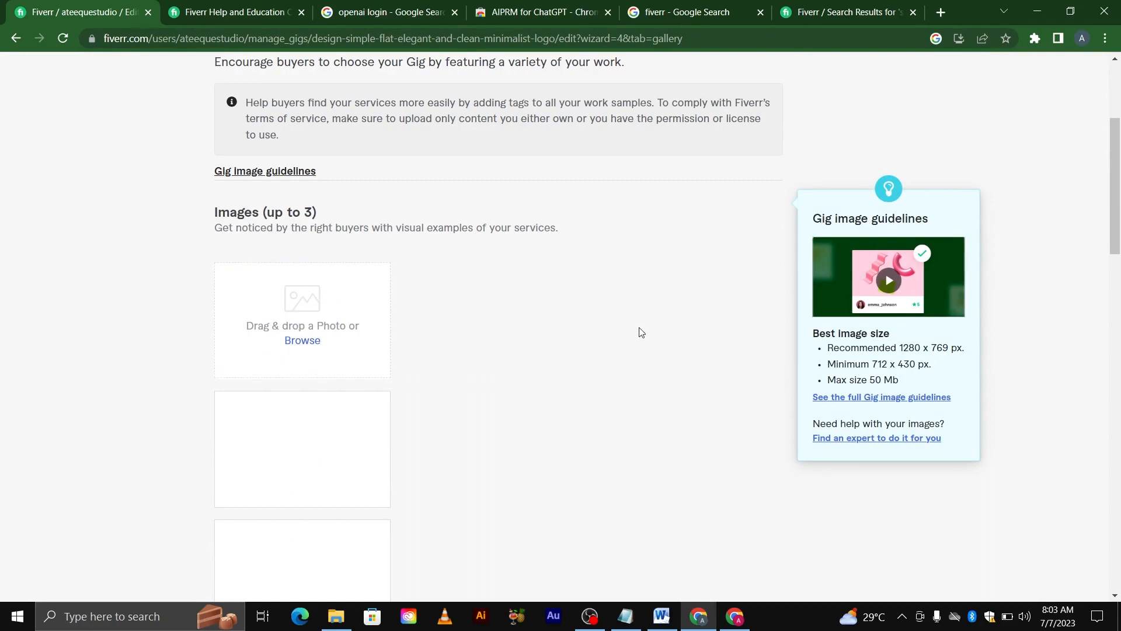
pyautogui.moveTo(831, 347); pyautogui.dragTo(917, 348)
pyautogui.click(927, 348)
# Start uploading the first gig image and browse to New folder inside the presentation design folder on New Volume (D:).
pyautogui.click(299, 341)
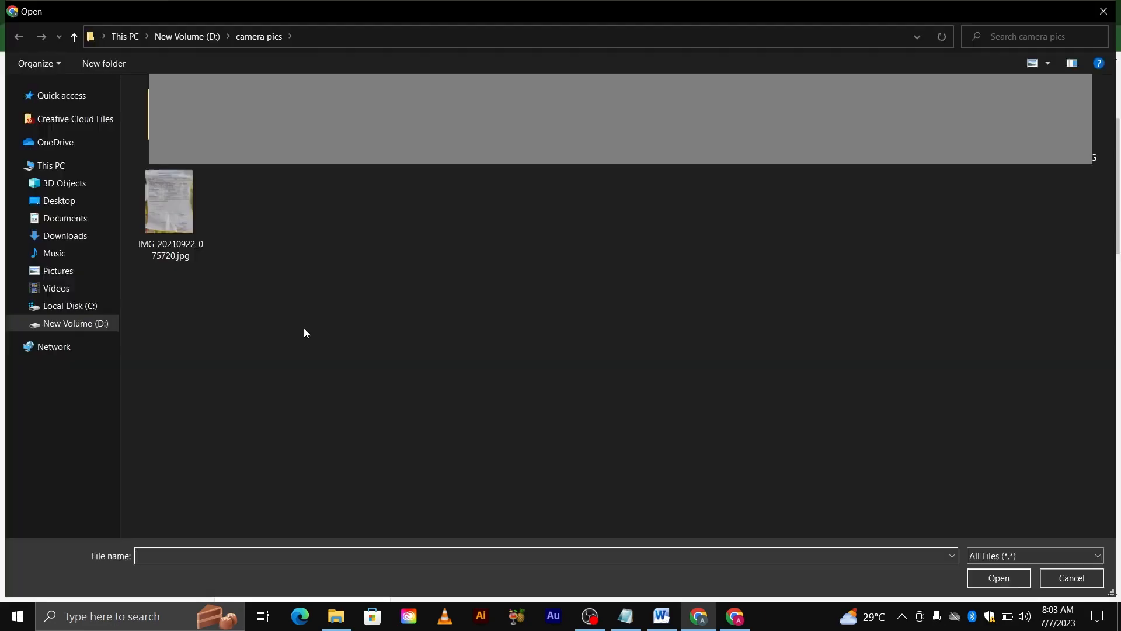
pyautogui.click(77, 324)
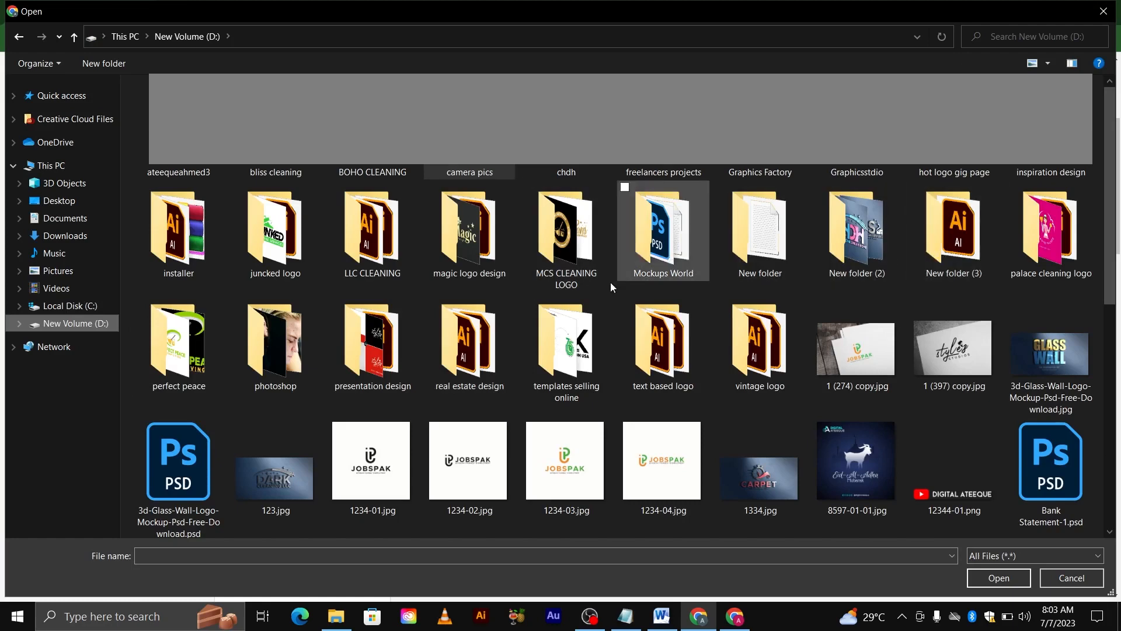
pyautogui.doubleClick(404, 332)
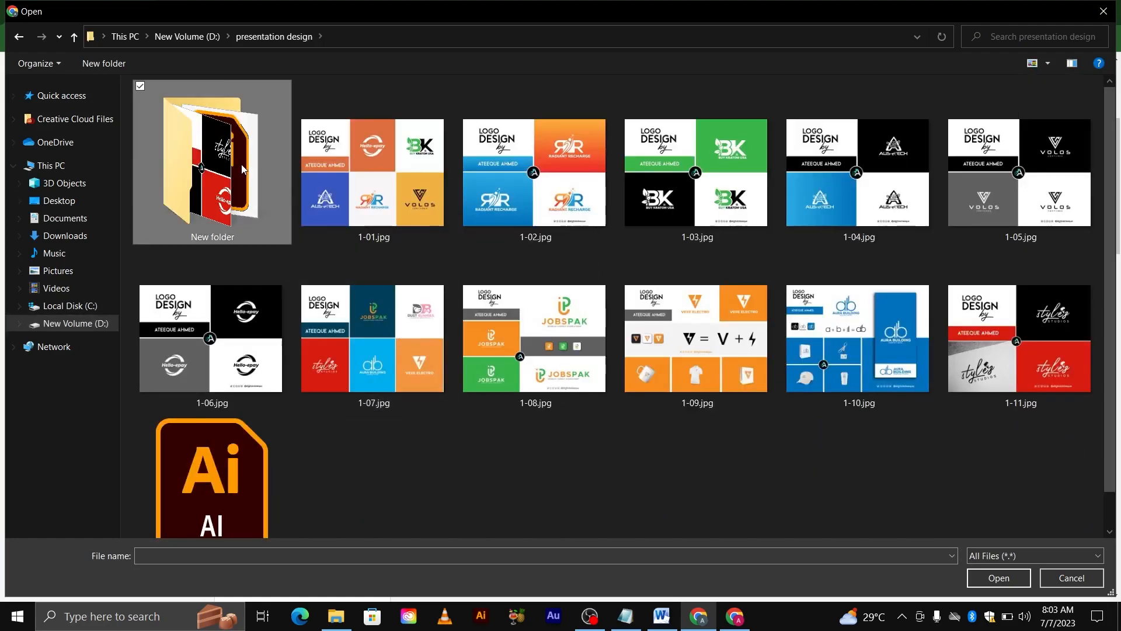
pyautogui.doubleClick(244, 169)
pyautogui.scroll(3, 233, 213)
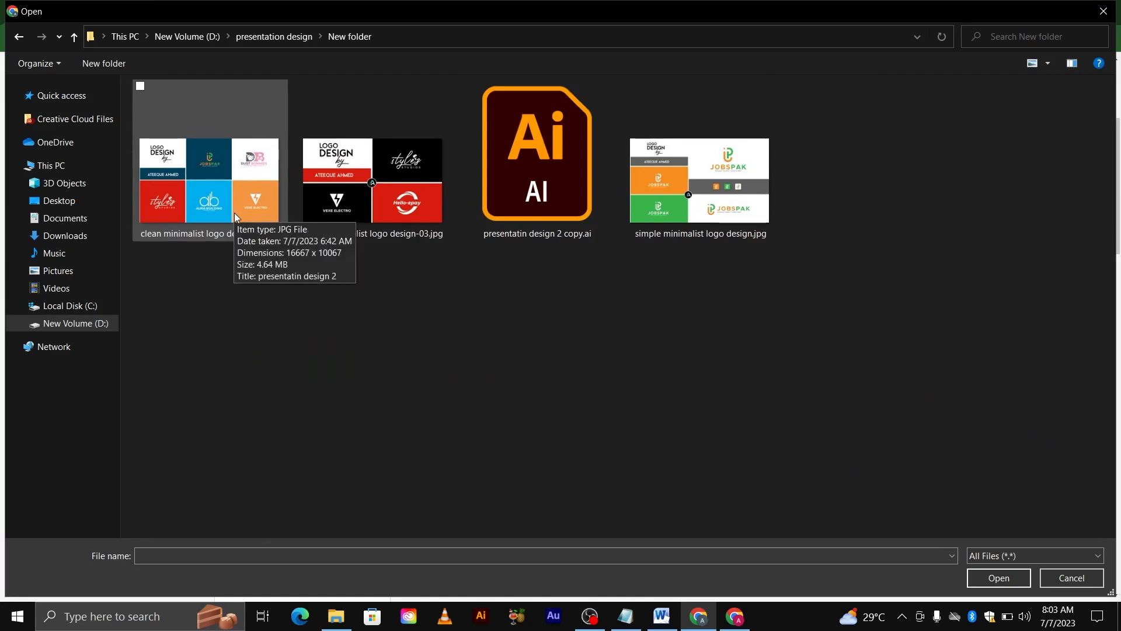
# Check the names of the three JPG samples and rename clean minimalist logo design-03.jpg as flat logo design.jpg.
pyautogui.click(176, 237)
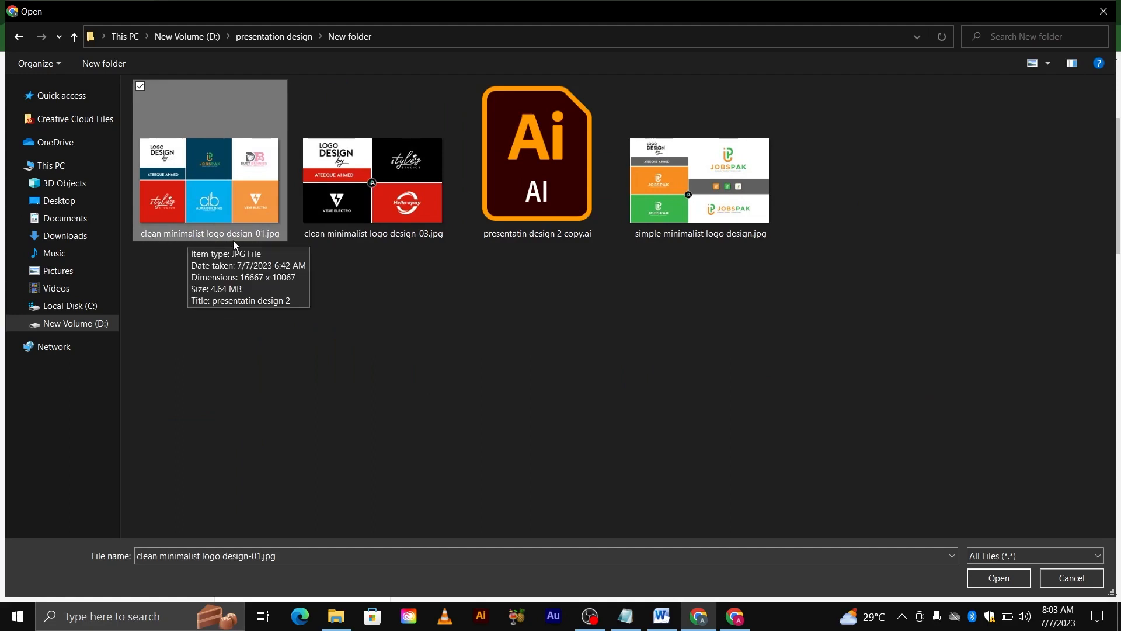
pyautogui.click(377, 228)
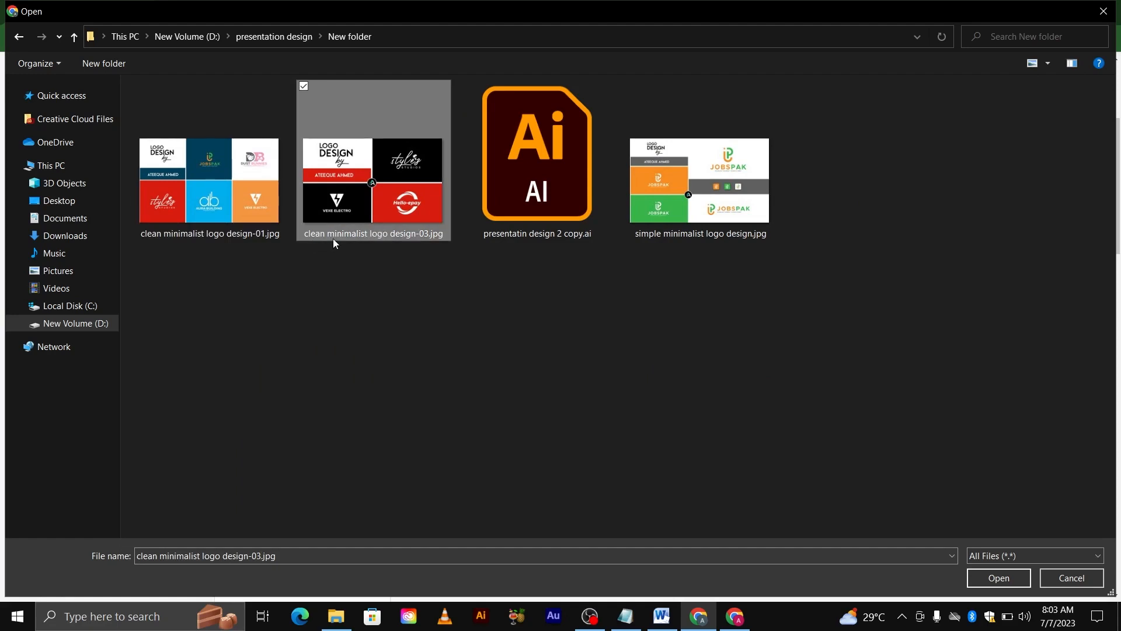
pyautogui.click(646, 237)
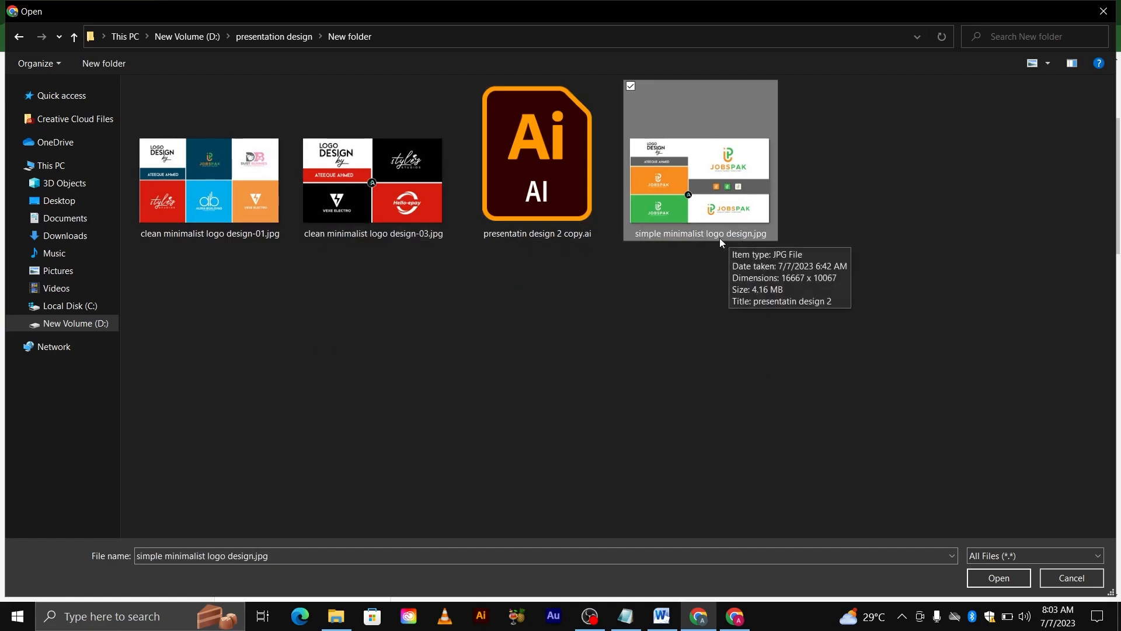
pyautogui.click(374, 228)
pyautogui.press('Menu')
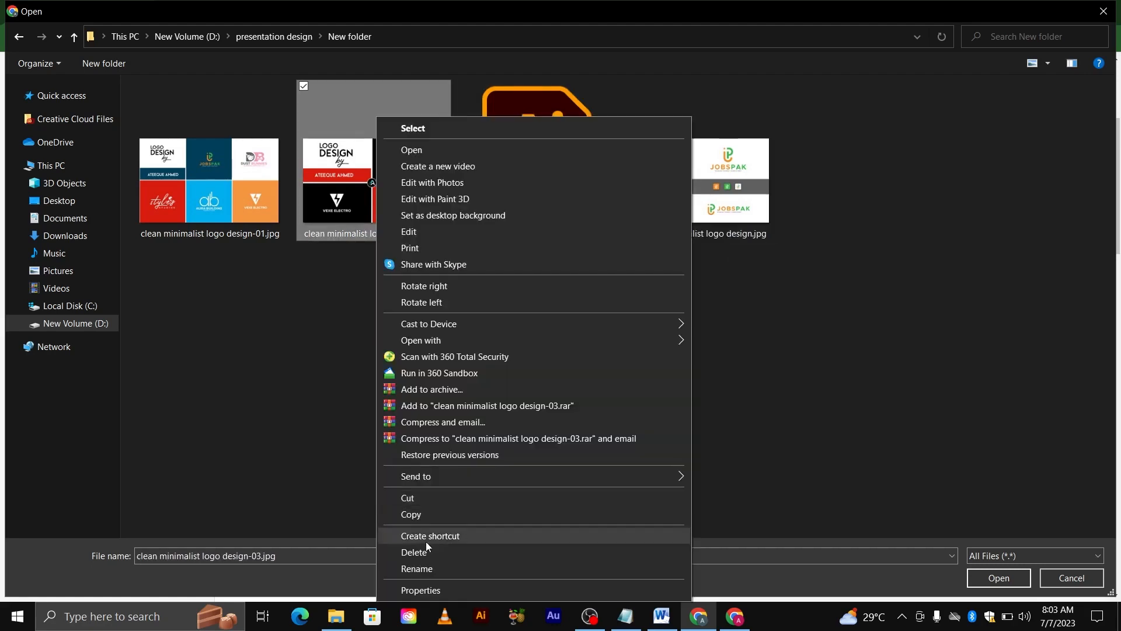
pyautogui.click(433, 565)
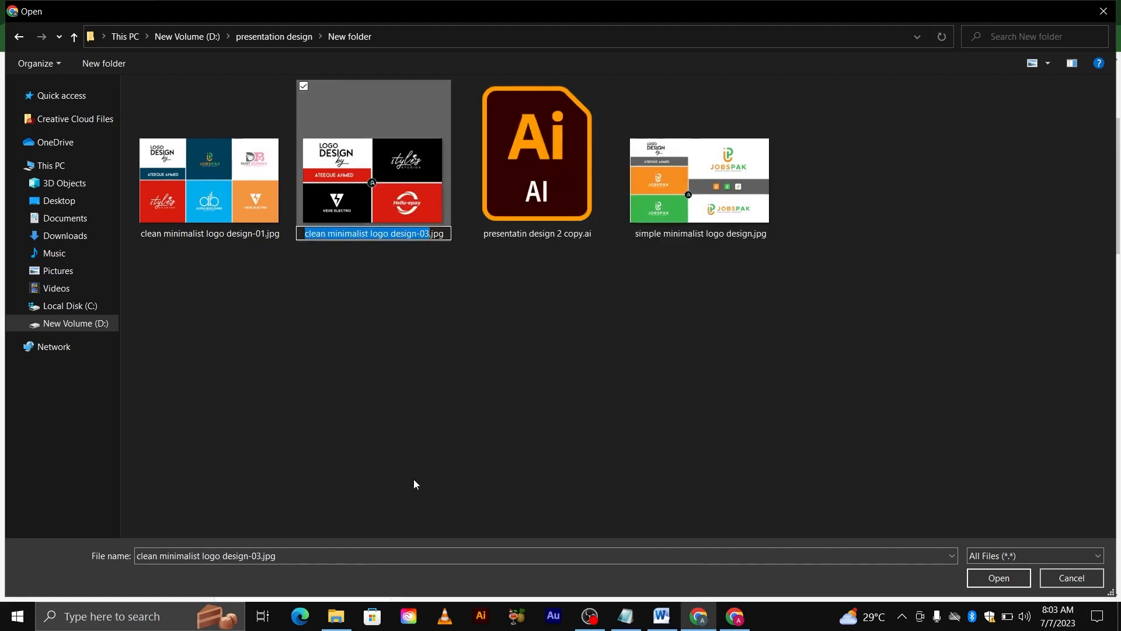
pyautogui.write('flat ')
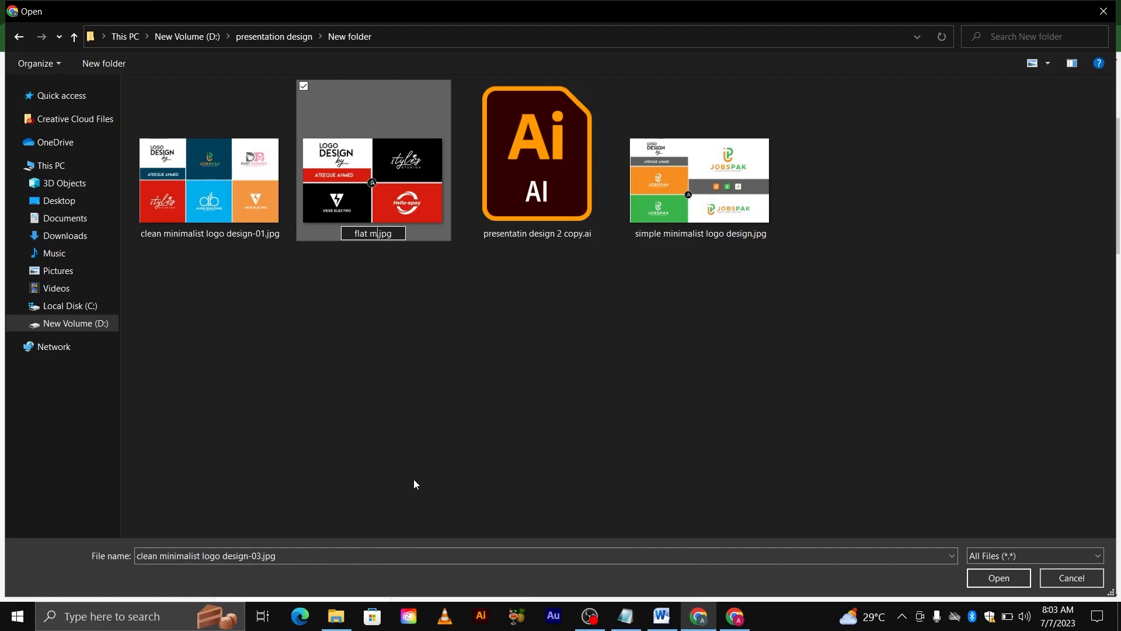
pyautogui.write('logo design')
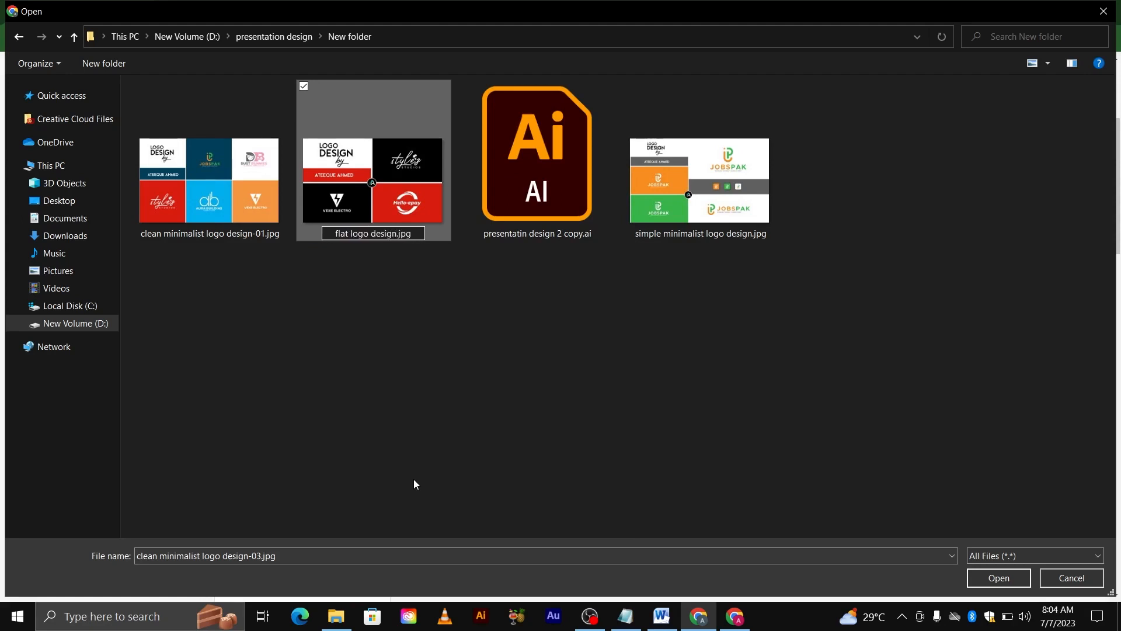
pyautogui.click(414, 480)
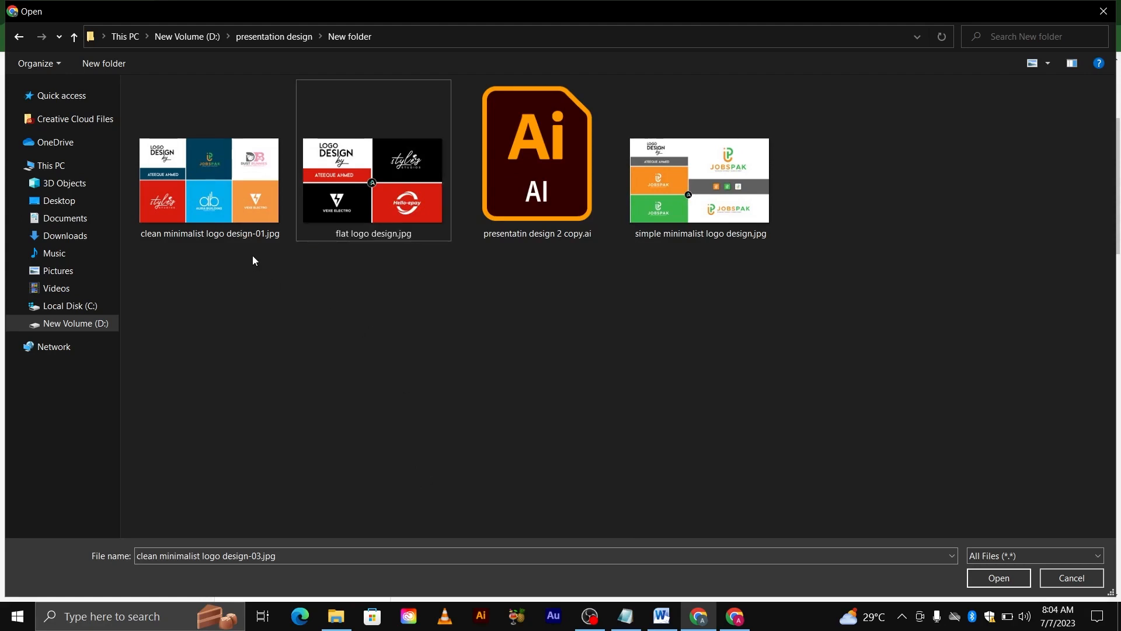
# Upload clean minimalist logo design-01.jpg as the first gallery image and check it in its slot.
pyautogui.click(216, 181)
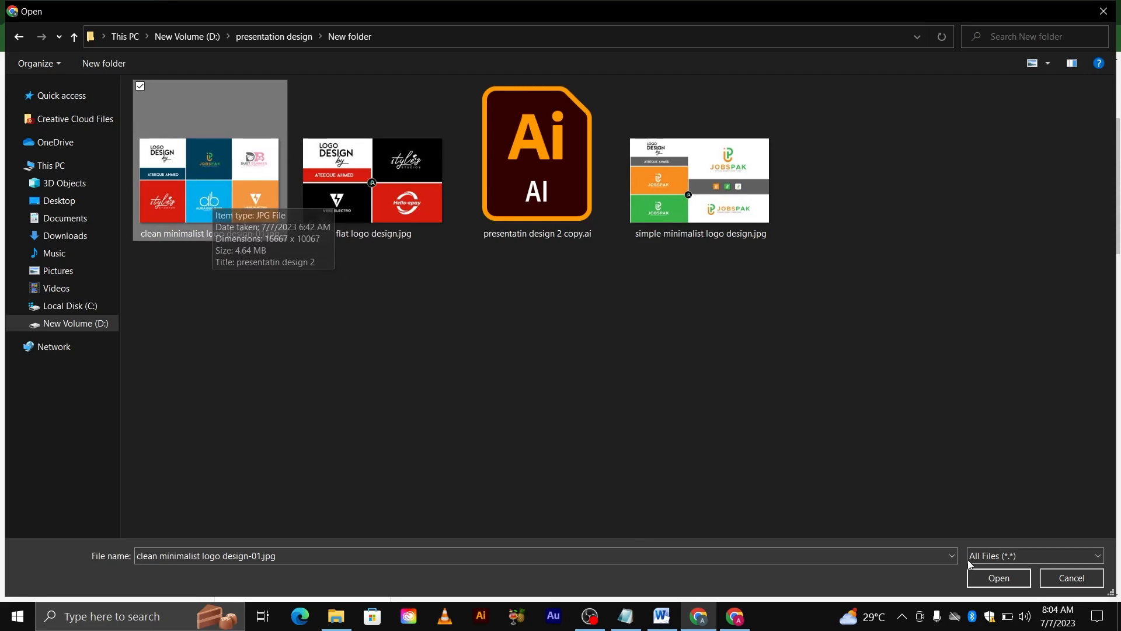
pyautogui.click(995, 576)
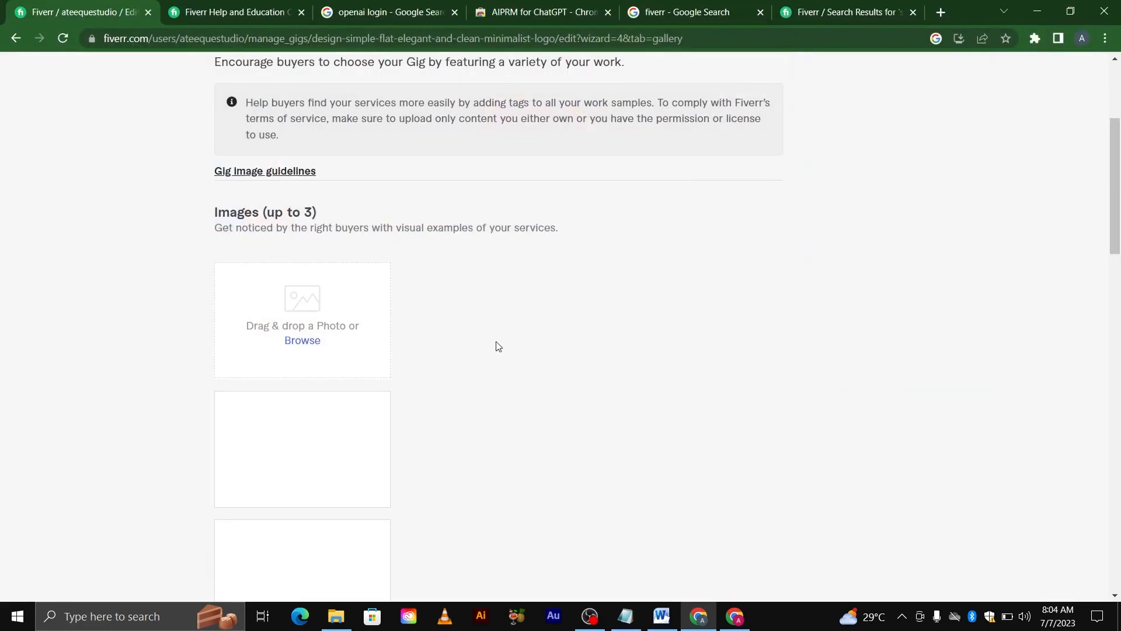
pyautogui.scroll(-1, 498, 346)
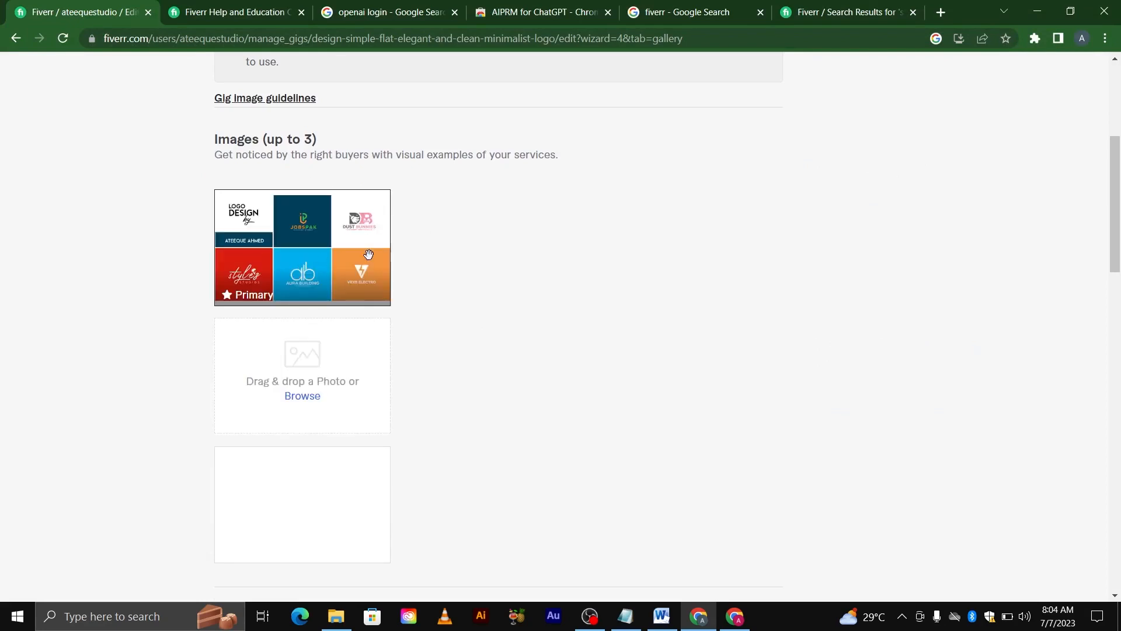
pyautogui.scroll(-1, 350, 298)
pyautogui.scroll(1, 350, 298)
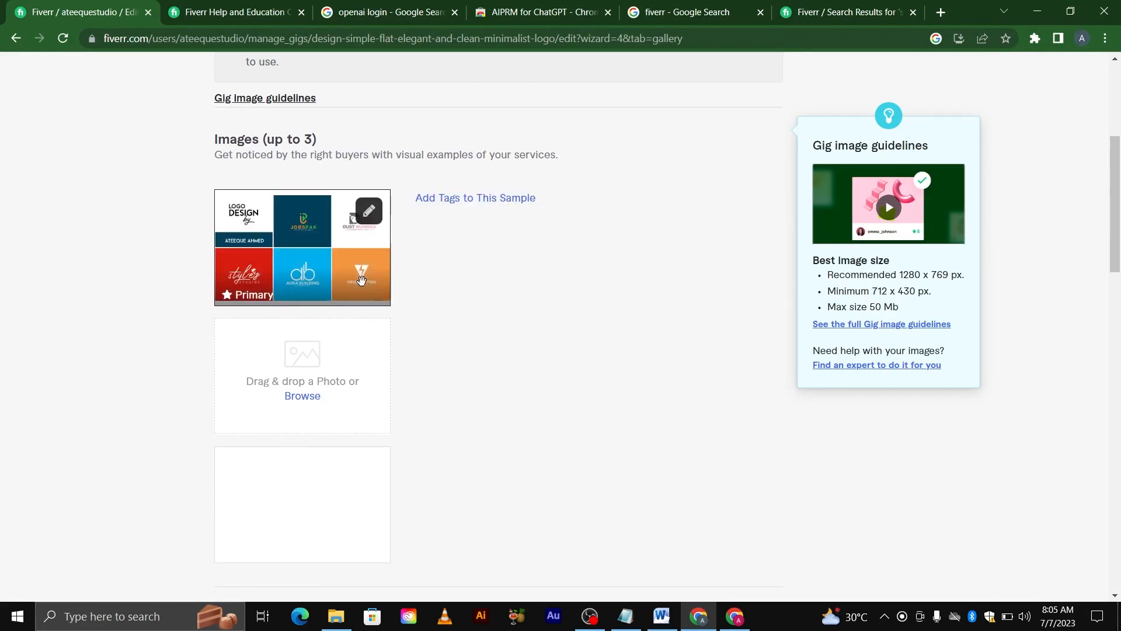
# Upload simple minimalist logo design.jpg as the second gallery image.
pyautogui.click(297, 395)
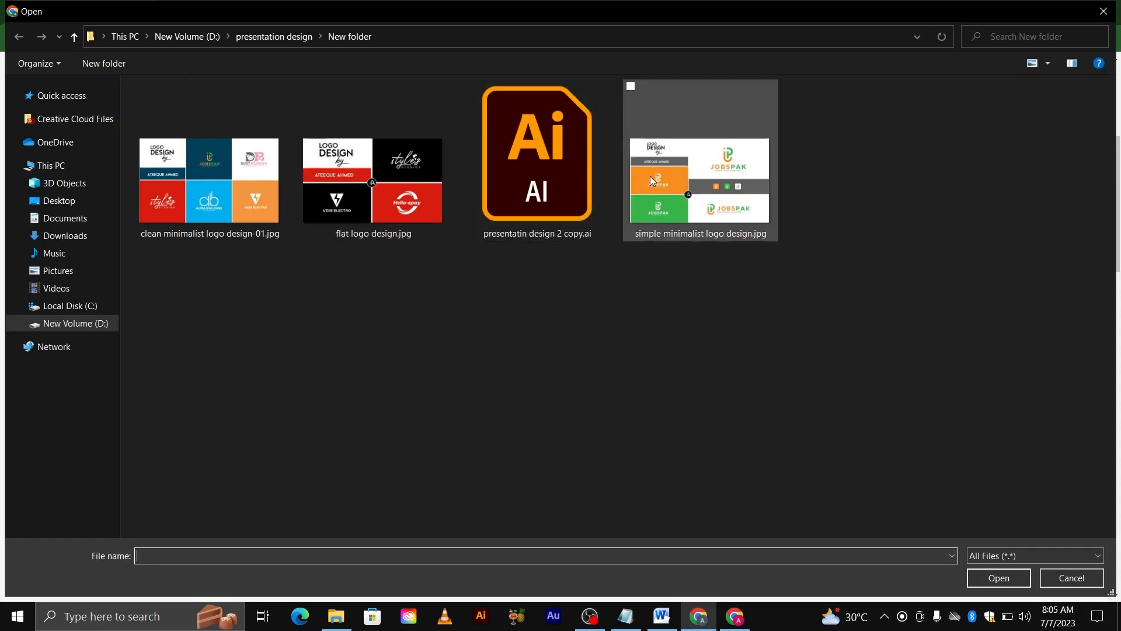
pyautogui.click(650, 176)
pyautogui.click(999, 578)
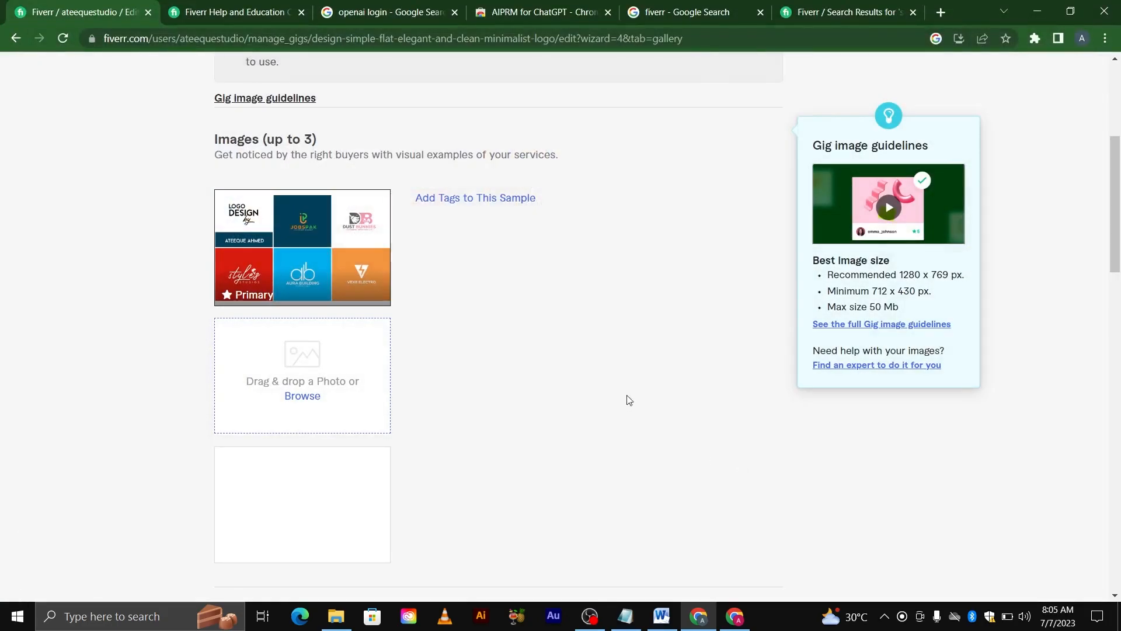
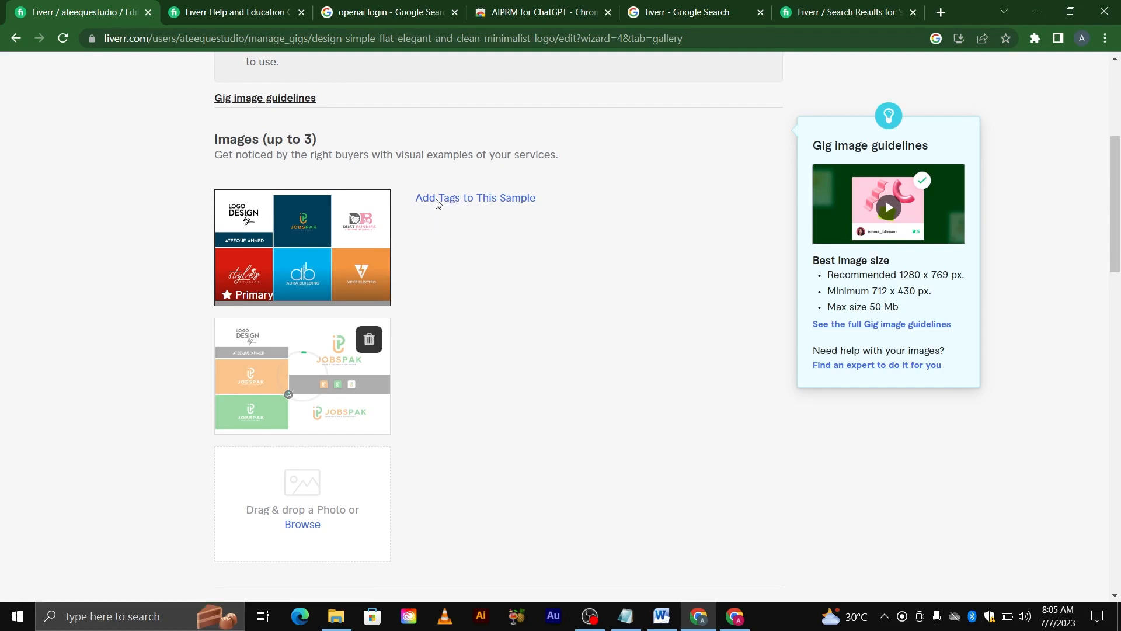
# Start adding tags to the first sample image and set its logo type to Wordmark.
pyautogui.click(436, 198)
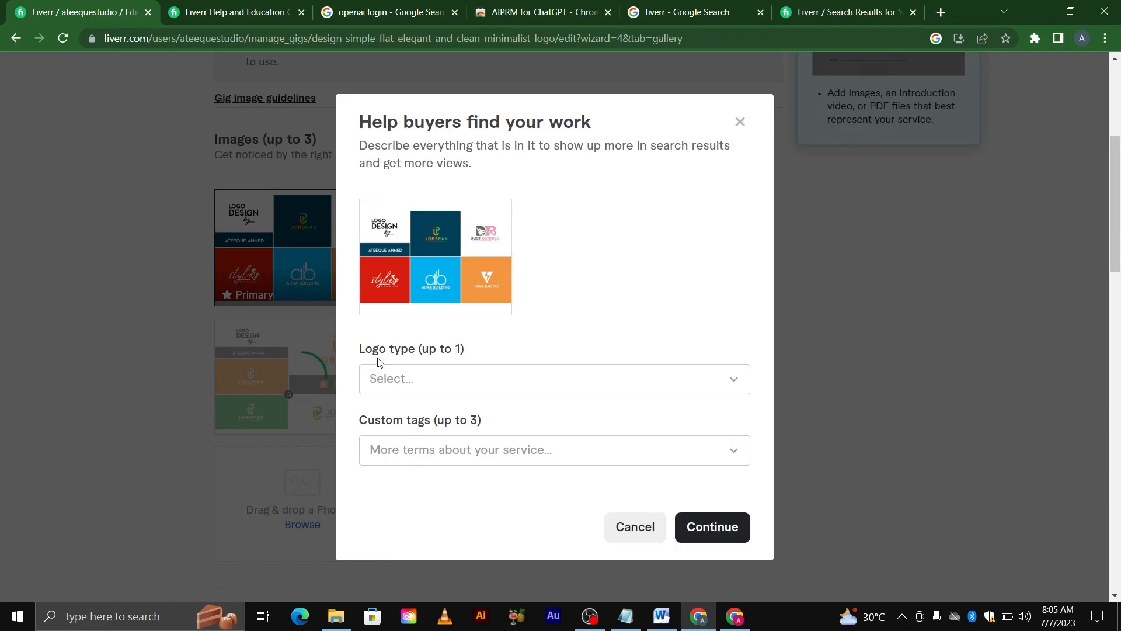
pyautogui.click(388, 378)
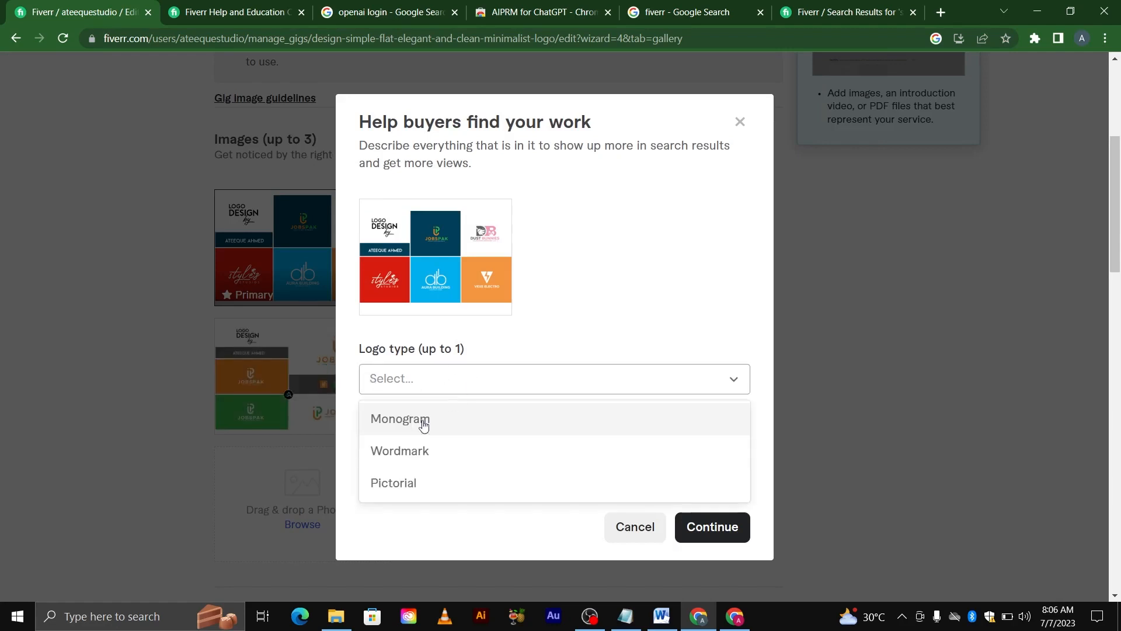
pyautogui.click(407, 456)
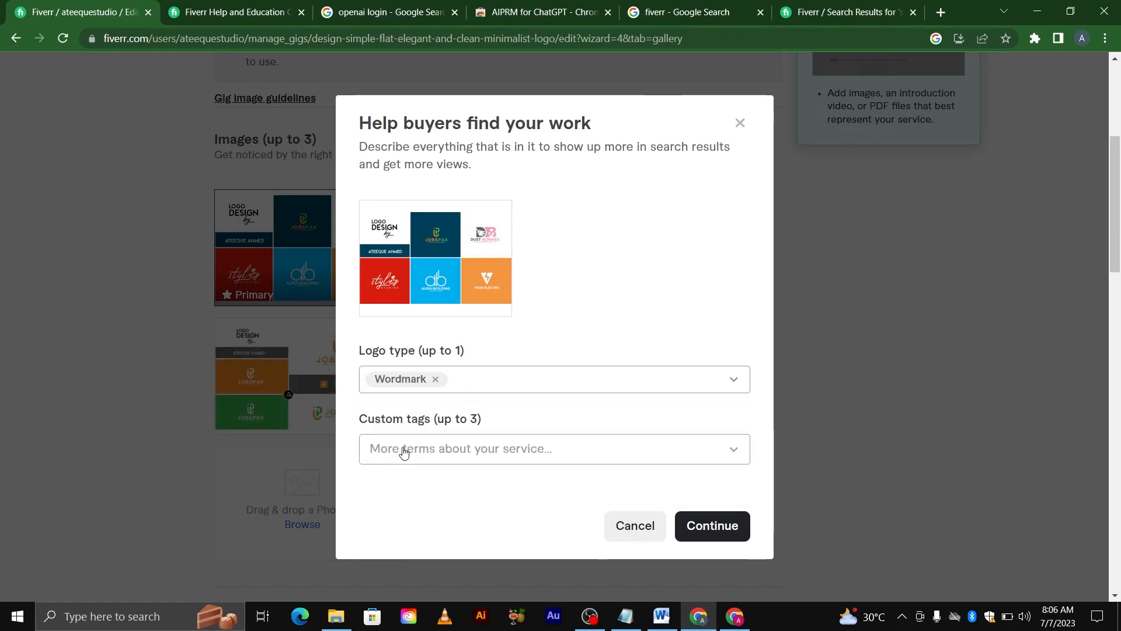
# Add Clean Minimalist Logo as the first custom tag of the first sample image.
pyautogui.click(402, 451)
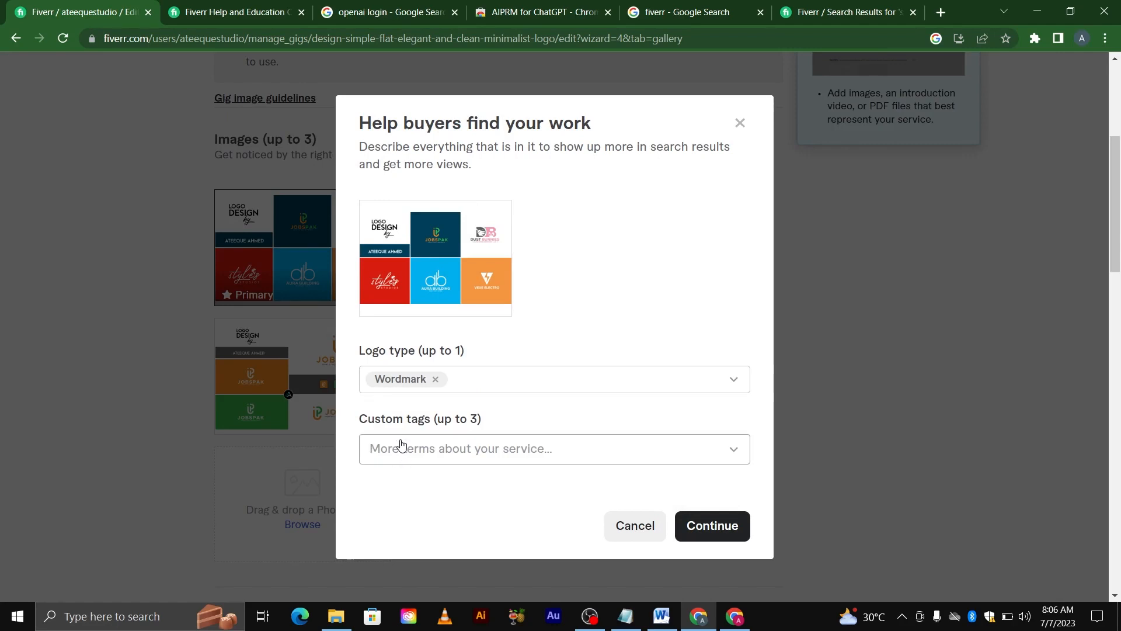
pyautogui.write('cl')
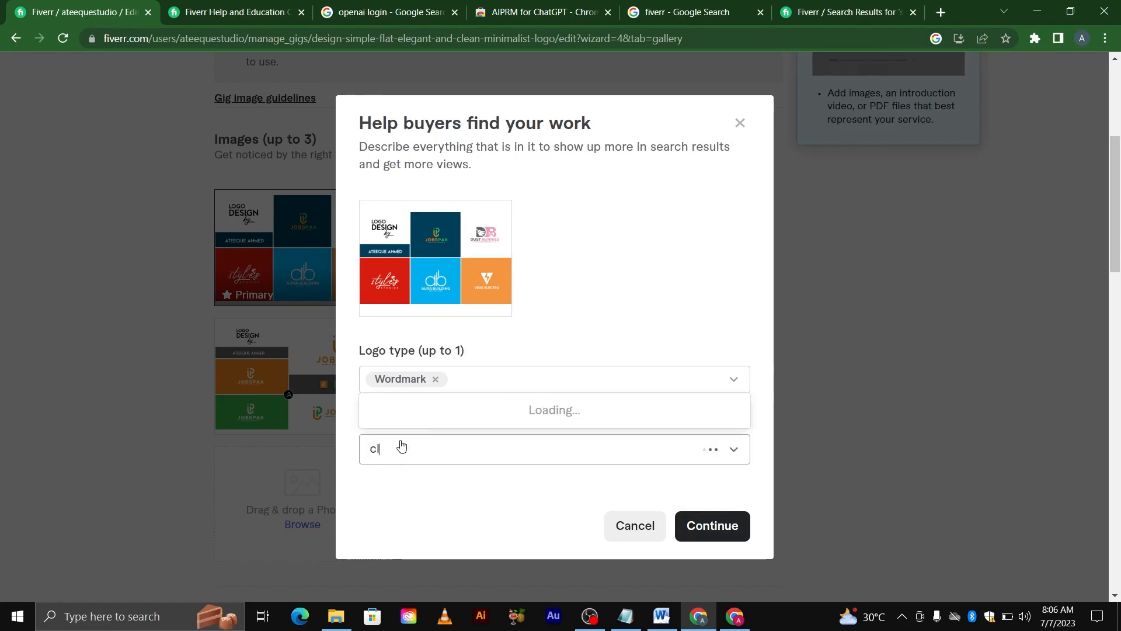
pyautogui.write('ean minimalsi')
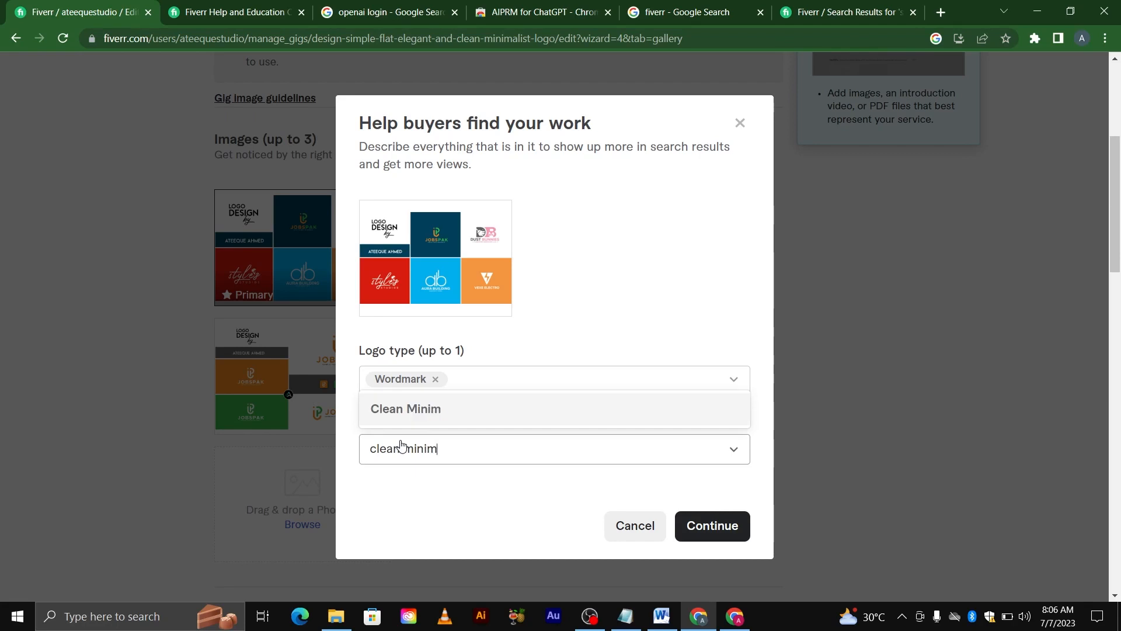
pyautogui.press('BackSpace')
pyautogui.write('ist logo')
pyautogui.press('Return')
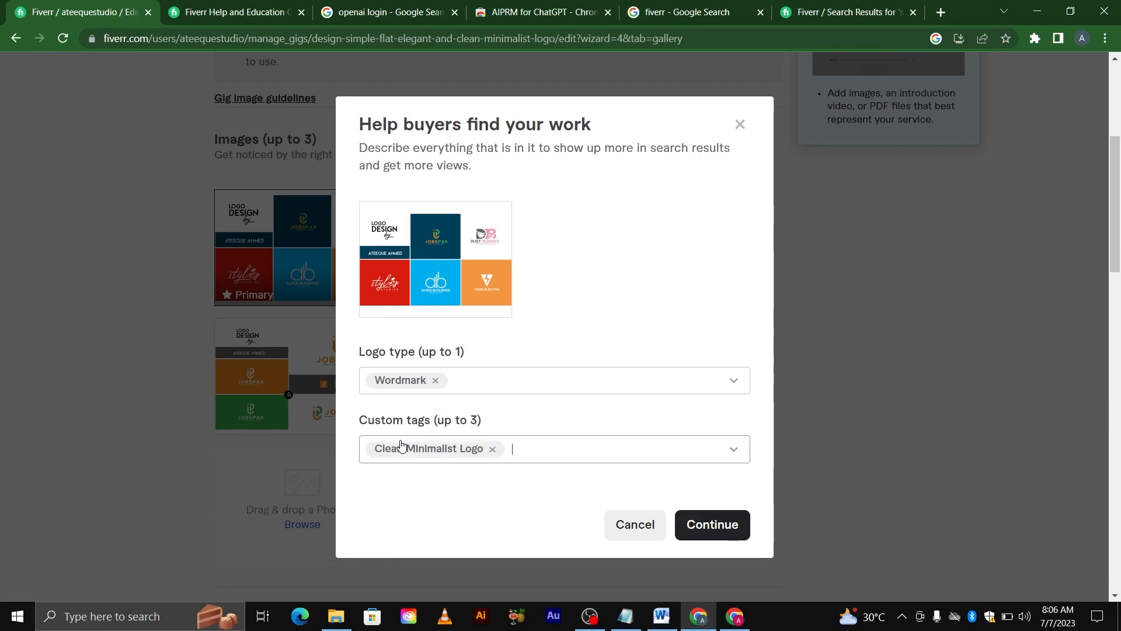
# Add the custom tags Clean Logo and Flat Logo to the first sample image and save its tags.
pyautogui.write('clean lgoo')
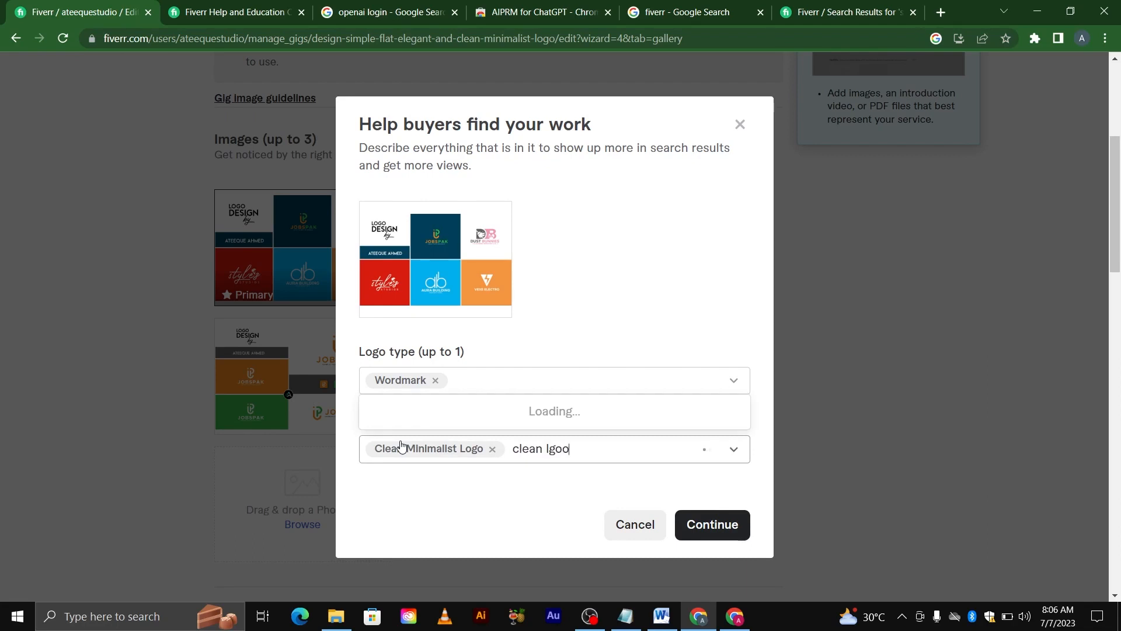
pyautogui.press('BackSpace')
pyautogui.press('BackSpace')
pyautogui.press('BackSpace')
pyautogui.write('ogo')
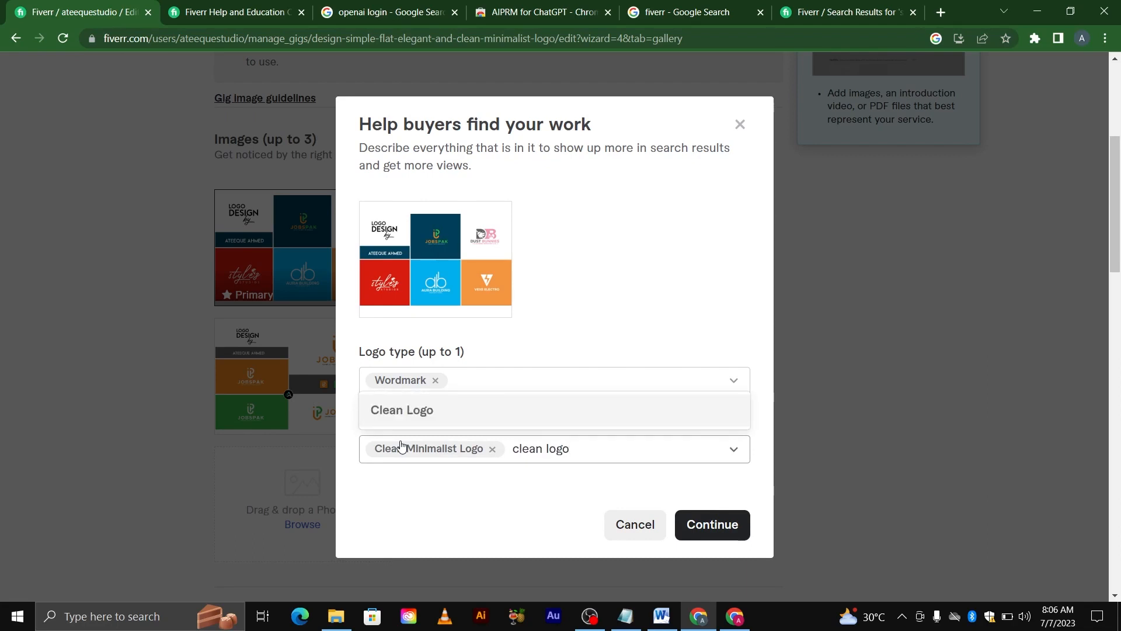
pyautogui.press('Return')
pyautogui.write('flat ')
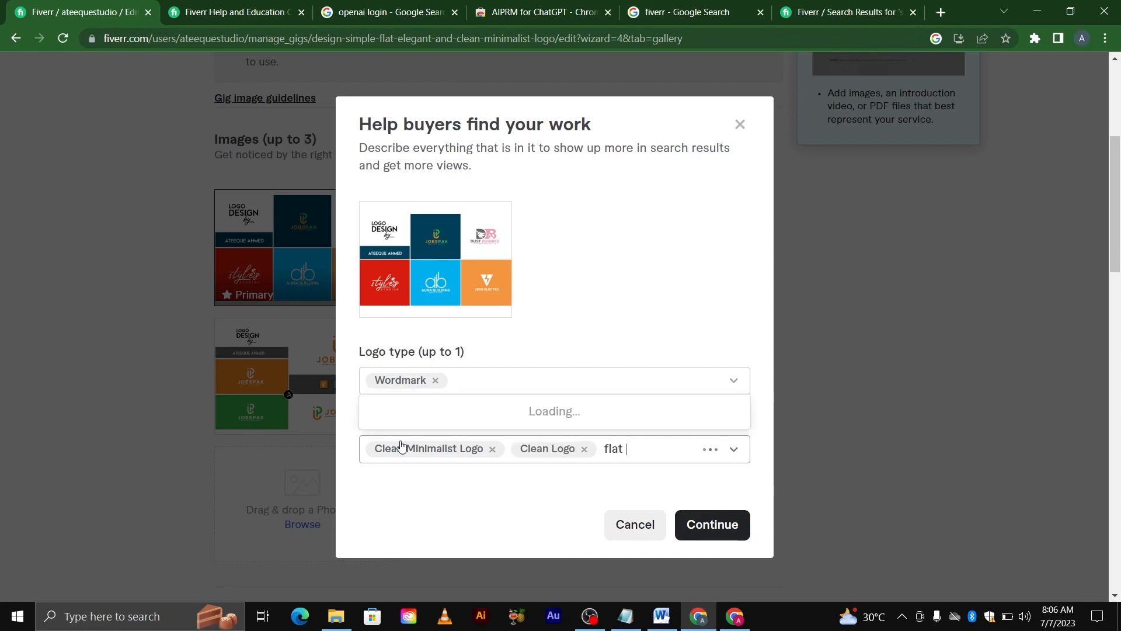
pyautogui.write('logo')
pyautogui.press('Return')
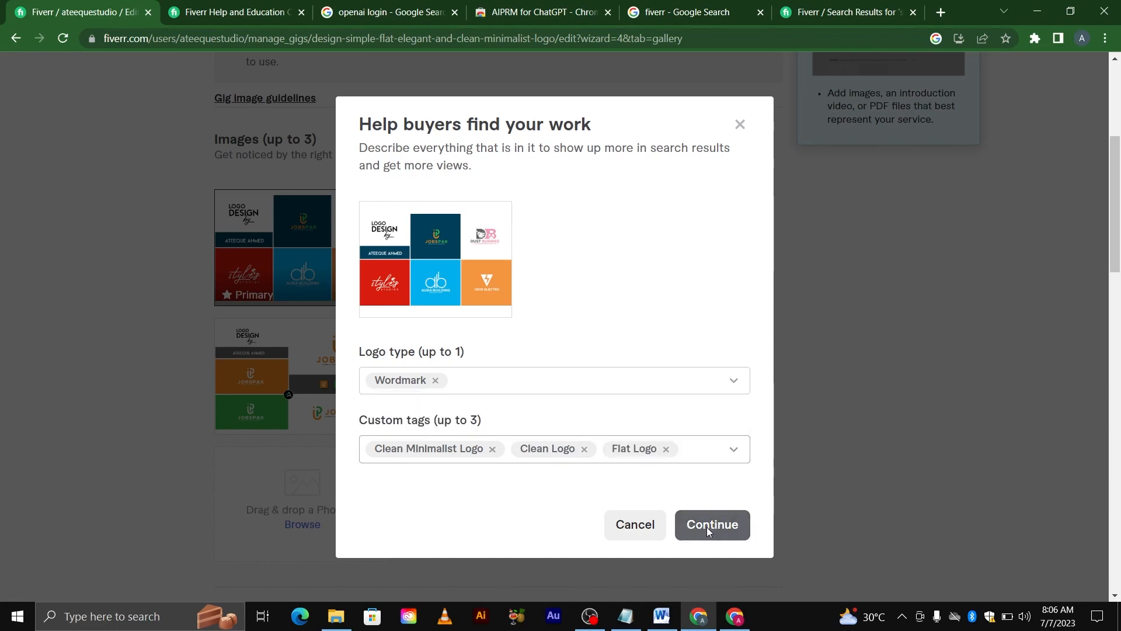
pyautogui.scroll(-1, 700, 525)
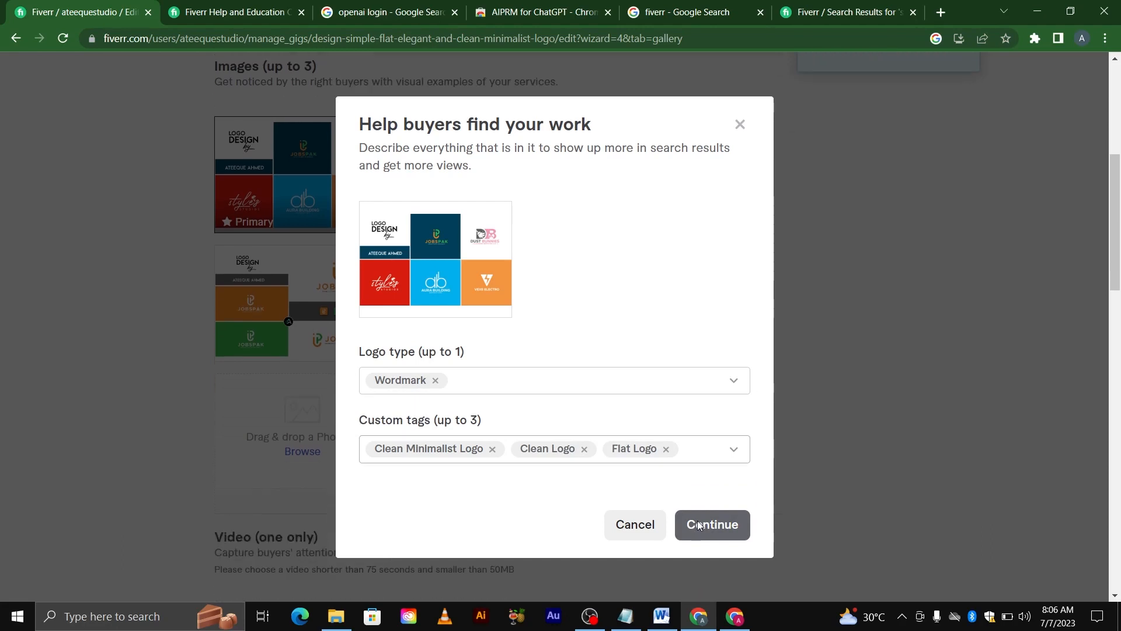
pyautogui.click(697, 527)
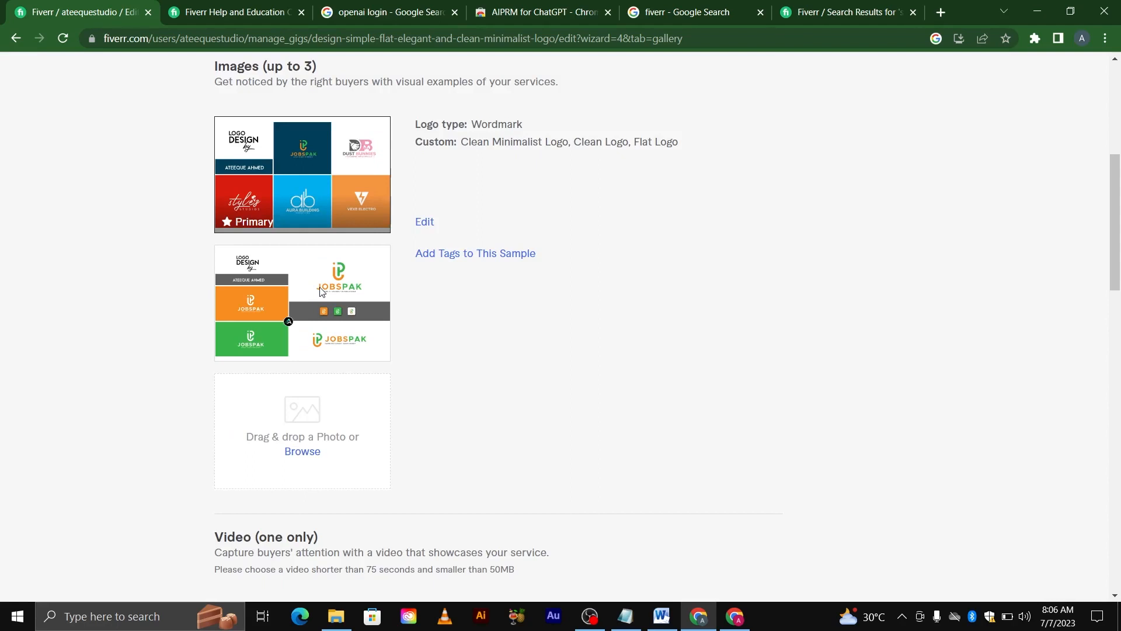
# Start tagging the second sample image, with logo type Pictorial and the custom tag Elegant Logo Design.
pyautogui.click(456, 255)
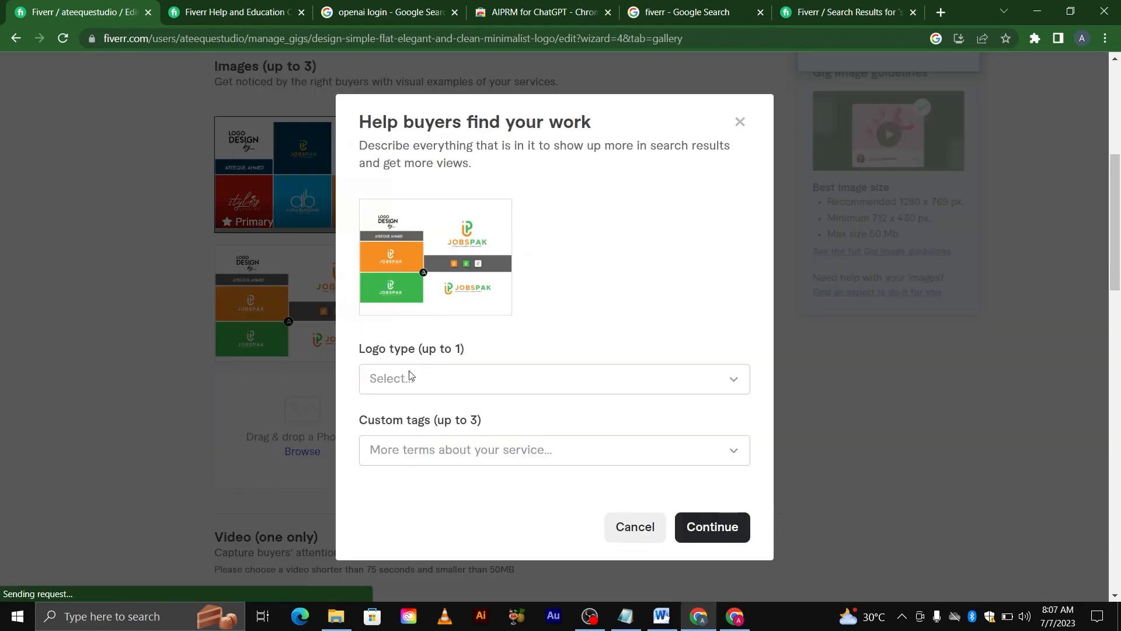
pyautogui.click(737, 383)
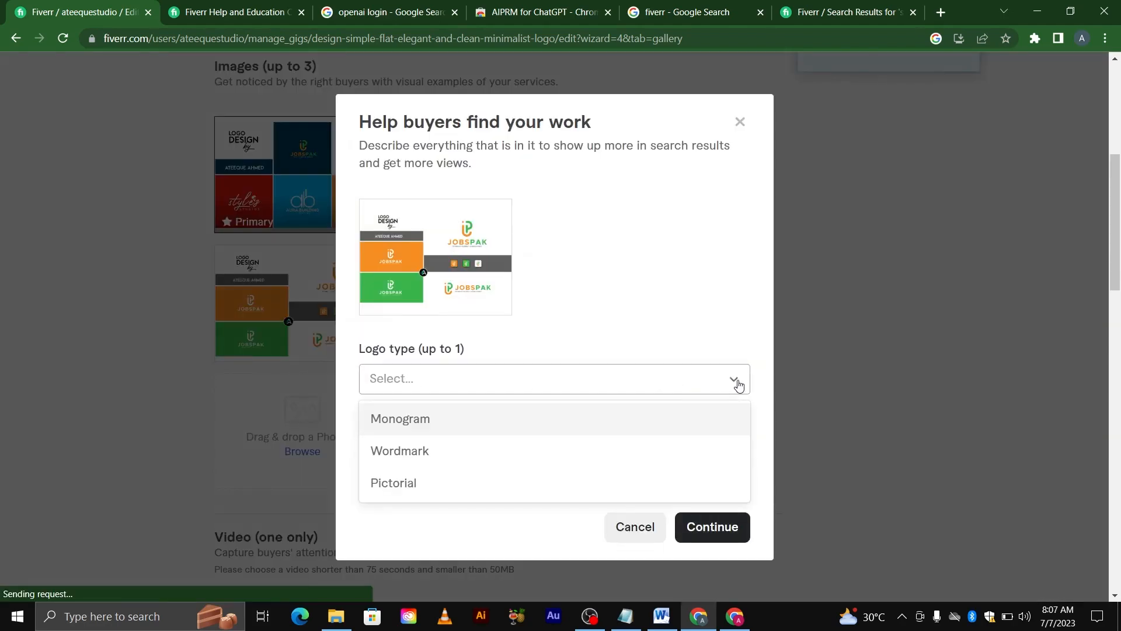
pyautogui.click(432, 486)
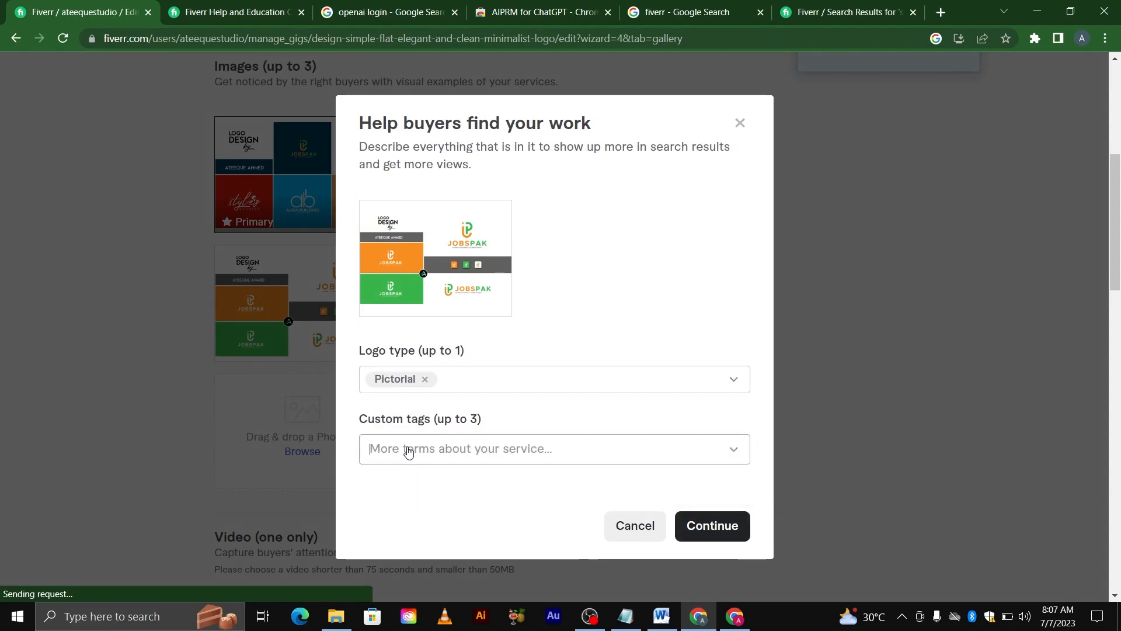
pyautogui.click(409, 451)
pyautogui.write('elegan')
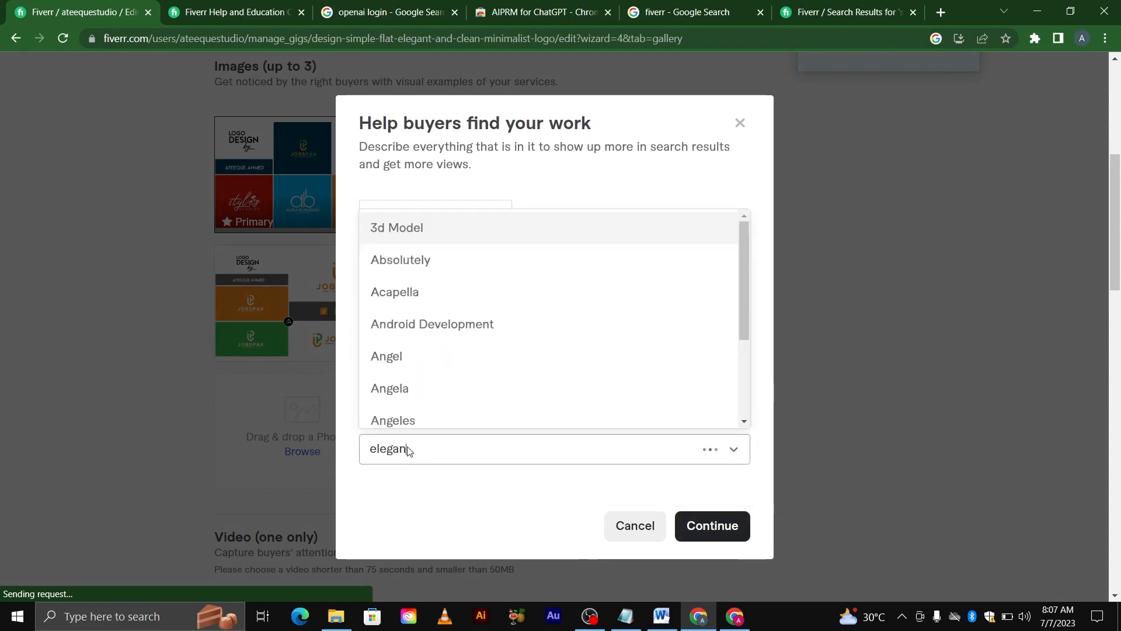
pyautogui.write('t logo design')
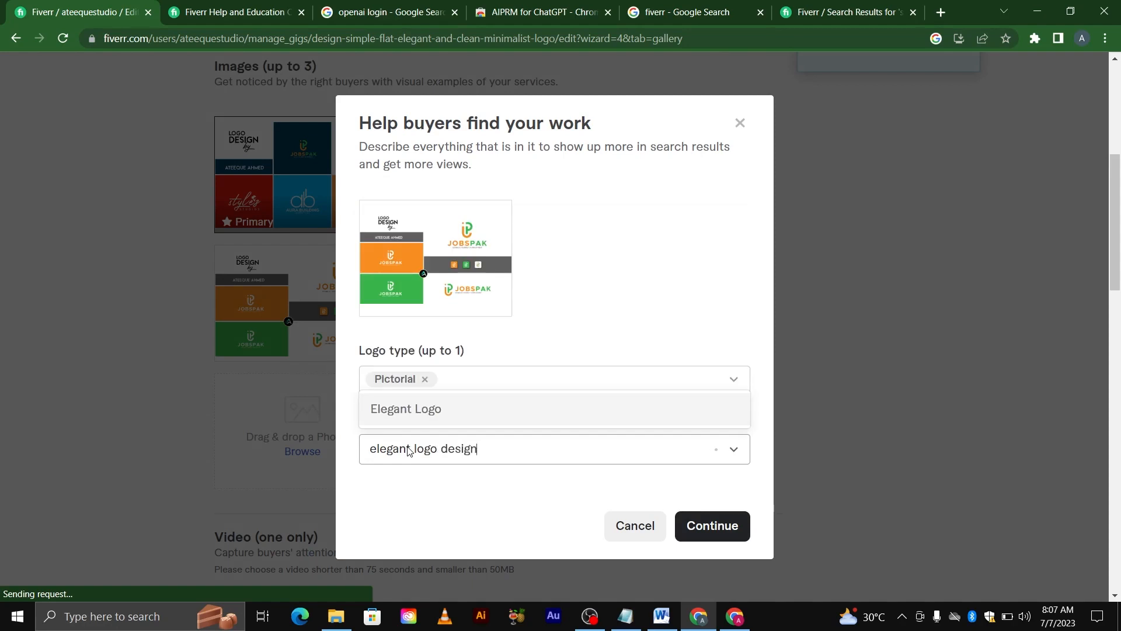
pyautogui.press('Return')
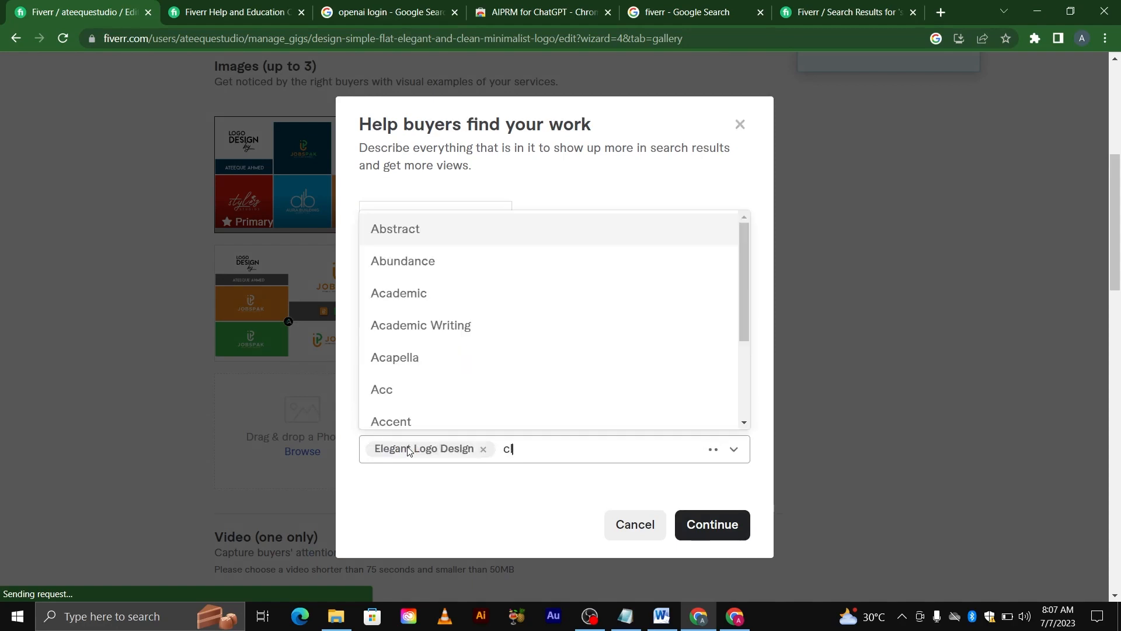
# Add Unique Logo as the second custom tag of the second sample image.
pyautogui.write('unique')
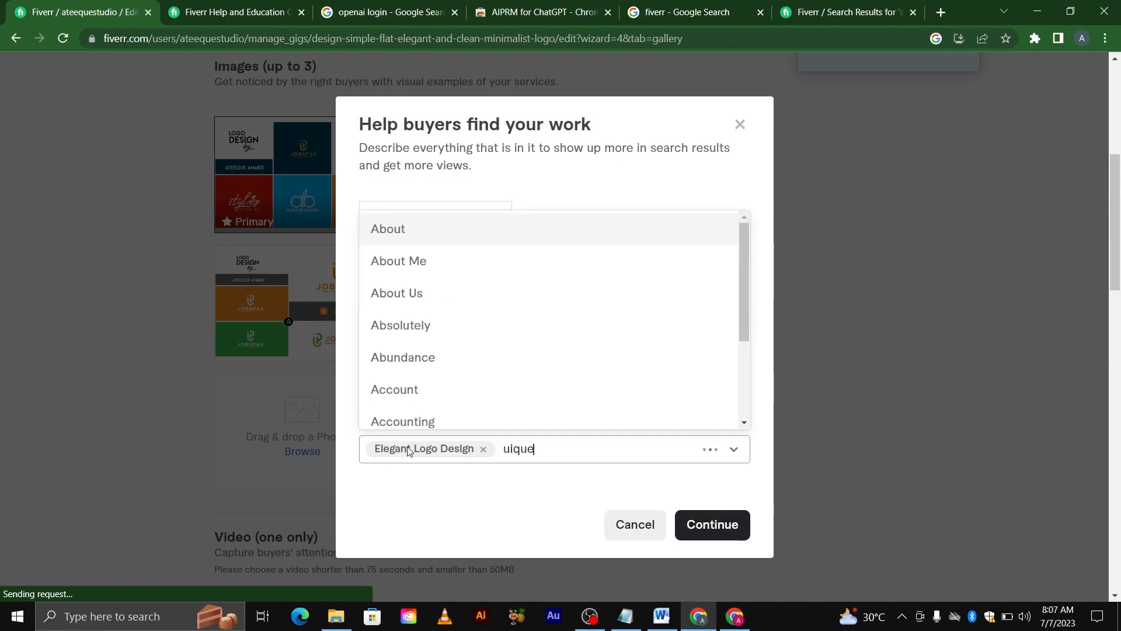
pyautogui.press('BackSpace')
pyautogui.press('BackSpace')
pyautogui.press('BackSpace')
pyautogui.press('BackSpace')
pyautogui.write('nique logo')
pyautogui.press('Return')
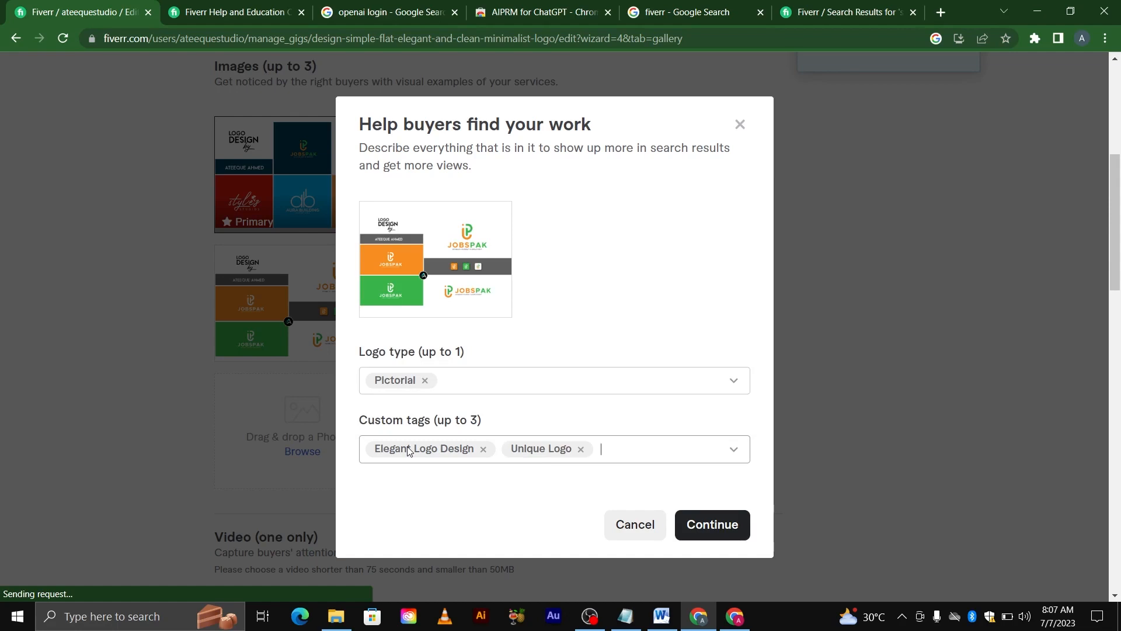
# Add Minimalist Logo Design as the second sample's third custom tag and save its tags.
pyautogui.write('miniaml')
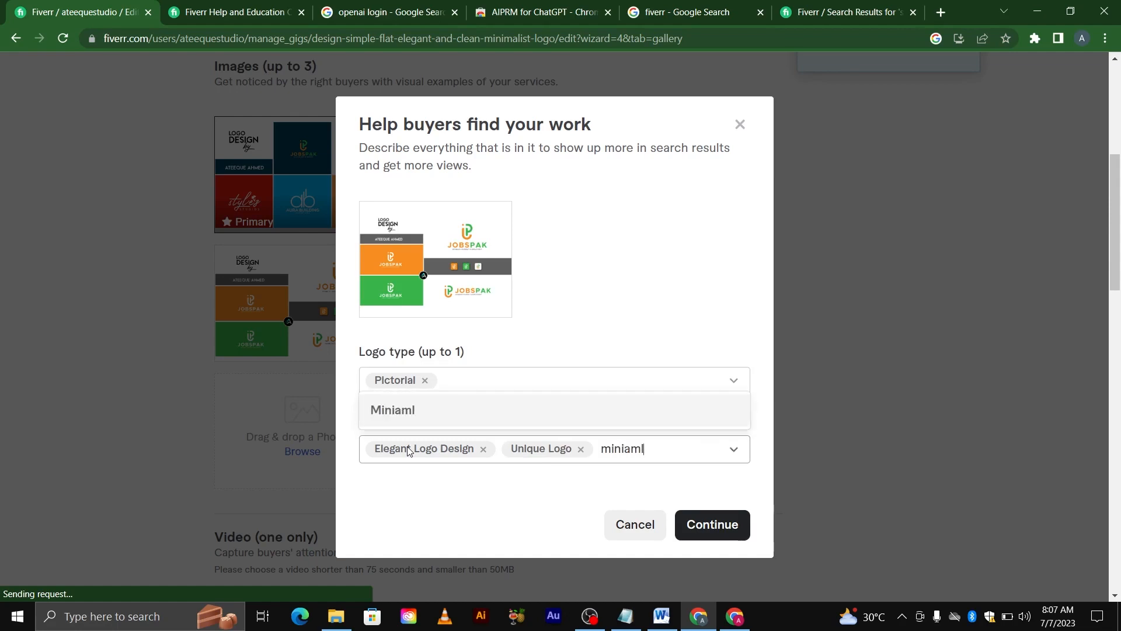
pyautogui.press('BackSpace')
pyautogui.press('BackSpace')
pyautogui.press('BackSpace')
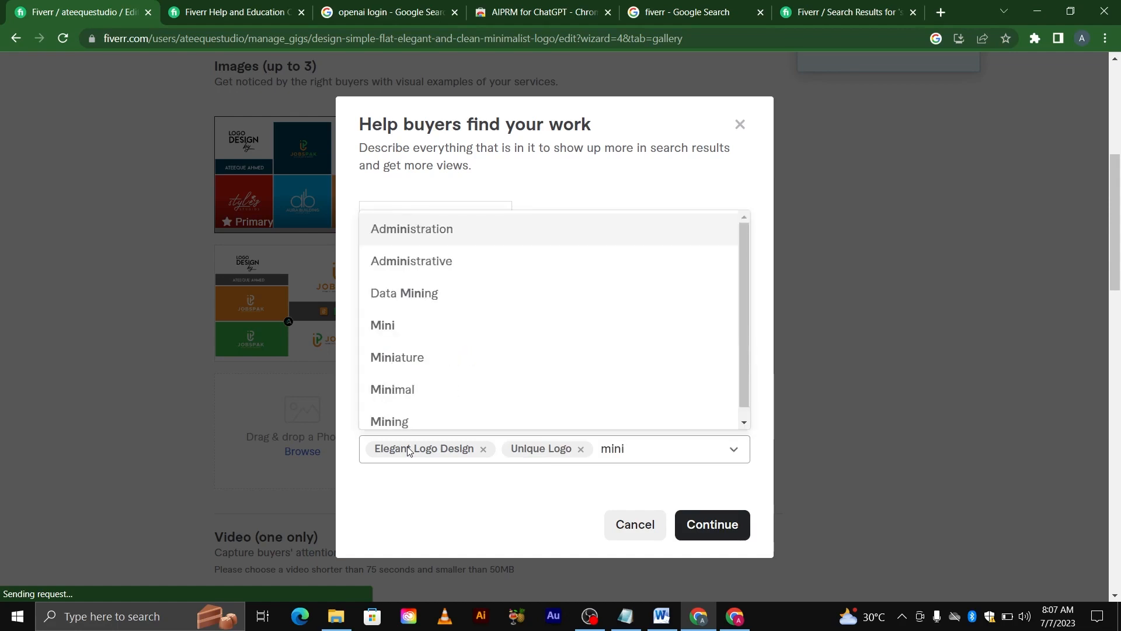
pyautogui.write('malis')
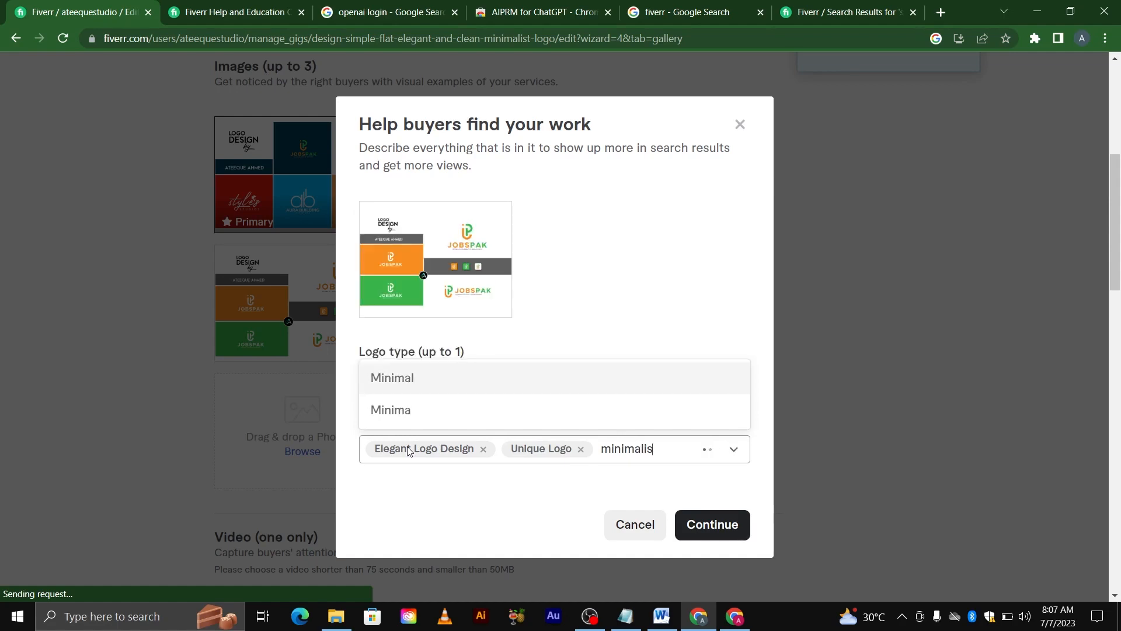
pyautogui.write('t lo')
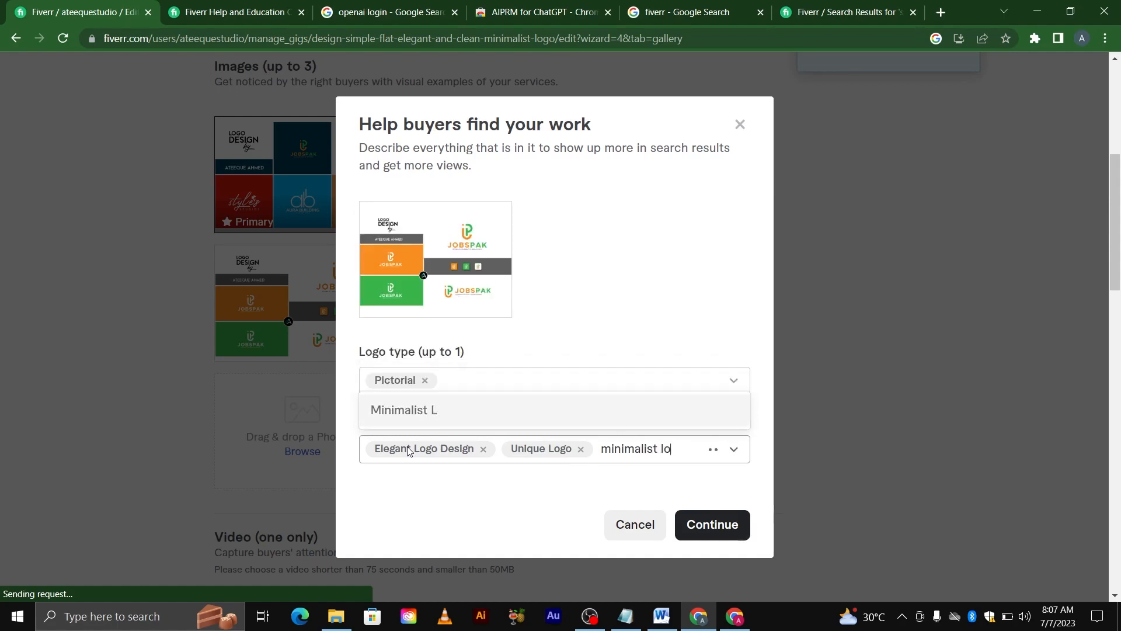
pyautogui.write('go design')
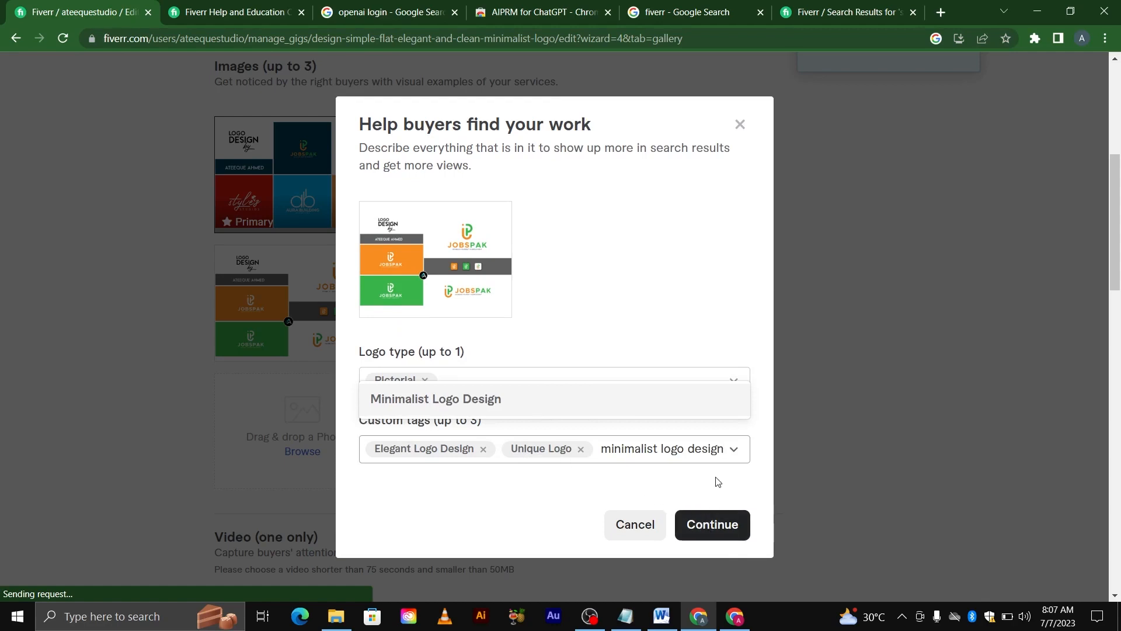
pyautogui.press('Return')
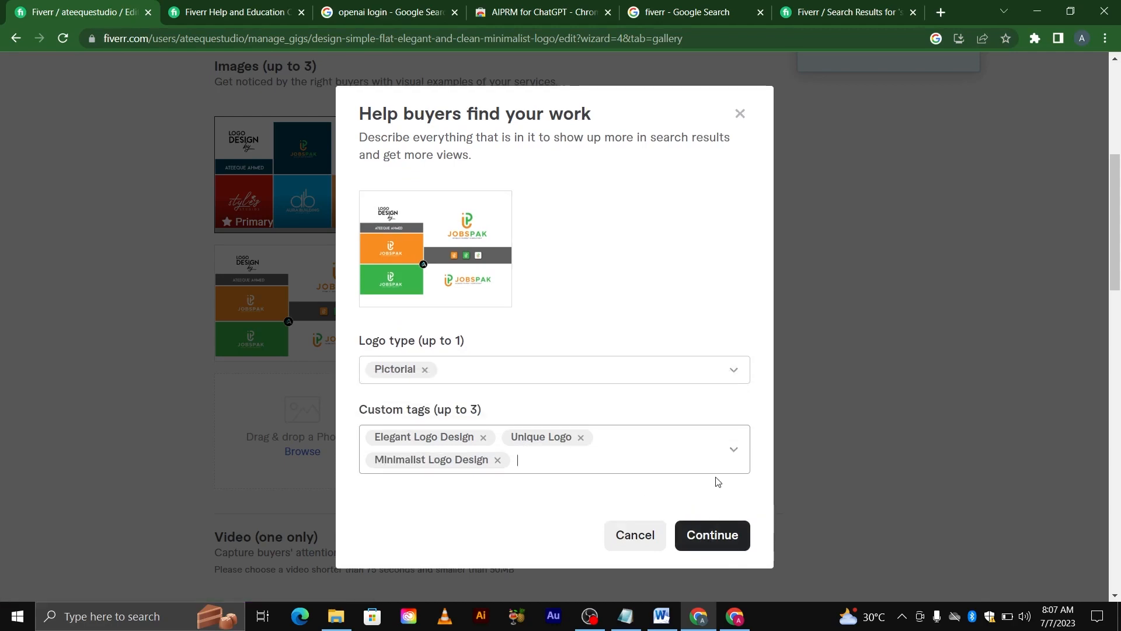
pyautogui.click(715, 538)
# Upload flat logo design.jpg as the third gallery image and set its logo type to Monogram.
pyautogui.scroll(-1, 619, 508)
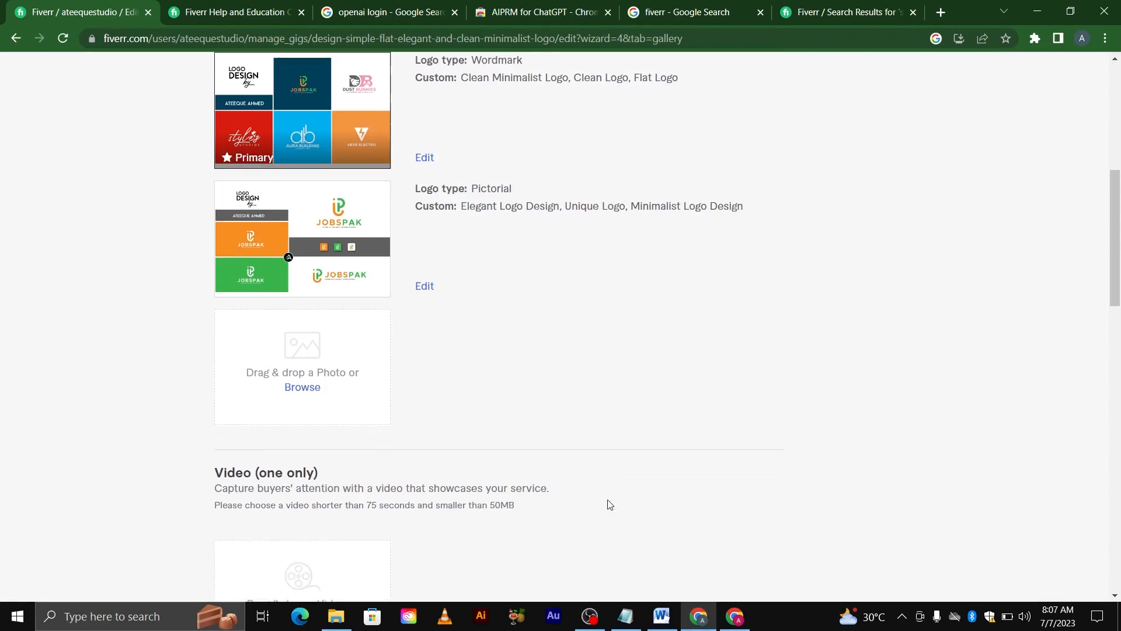
pyautogui.click(297, 380)
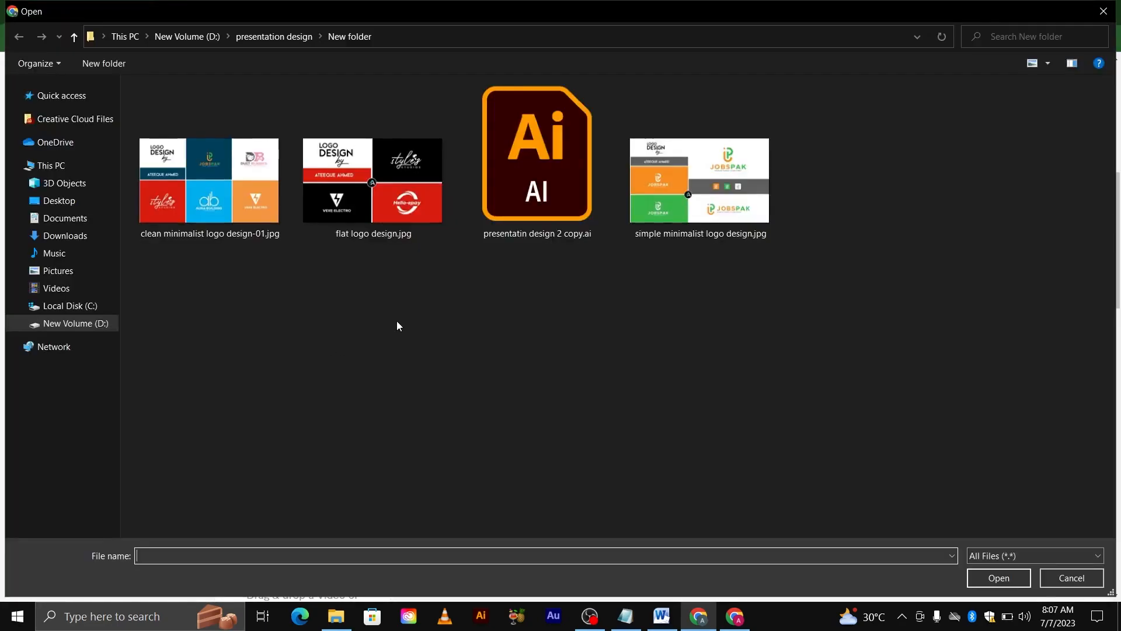
pyautogui.click(373, 181)
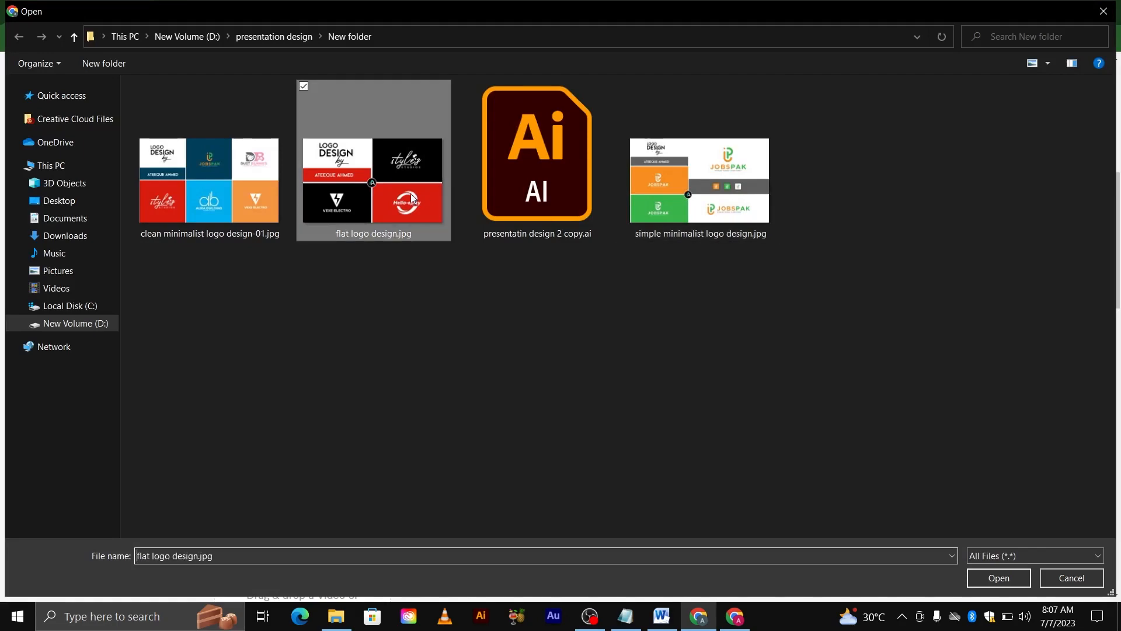
pyautogui.click(999, 578)
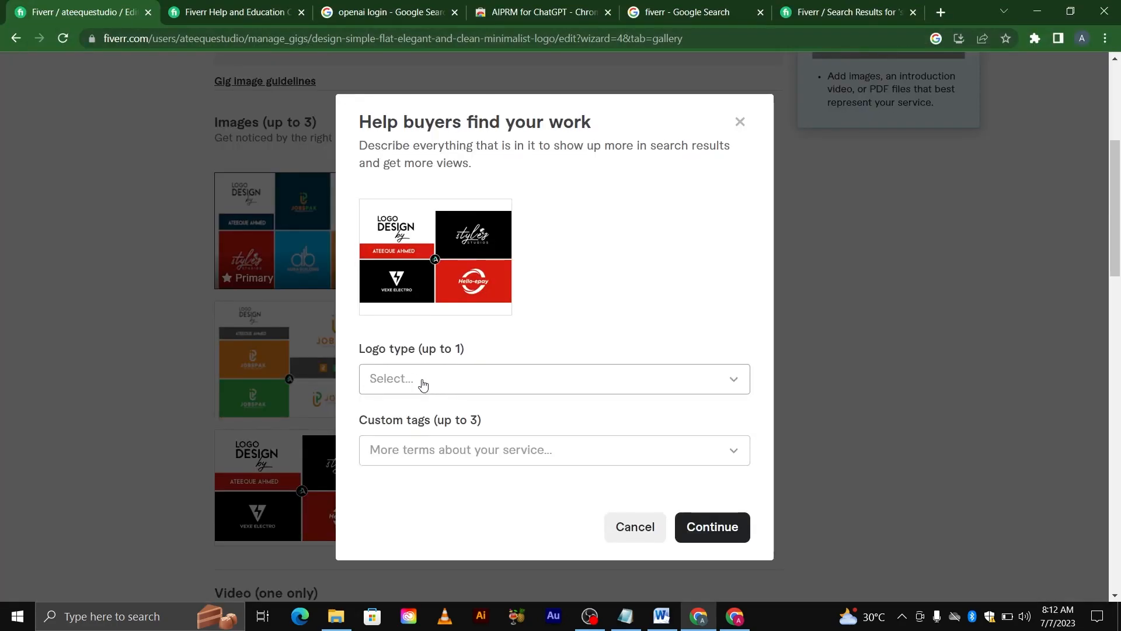
pyautogui.click(423, 383)
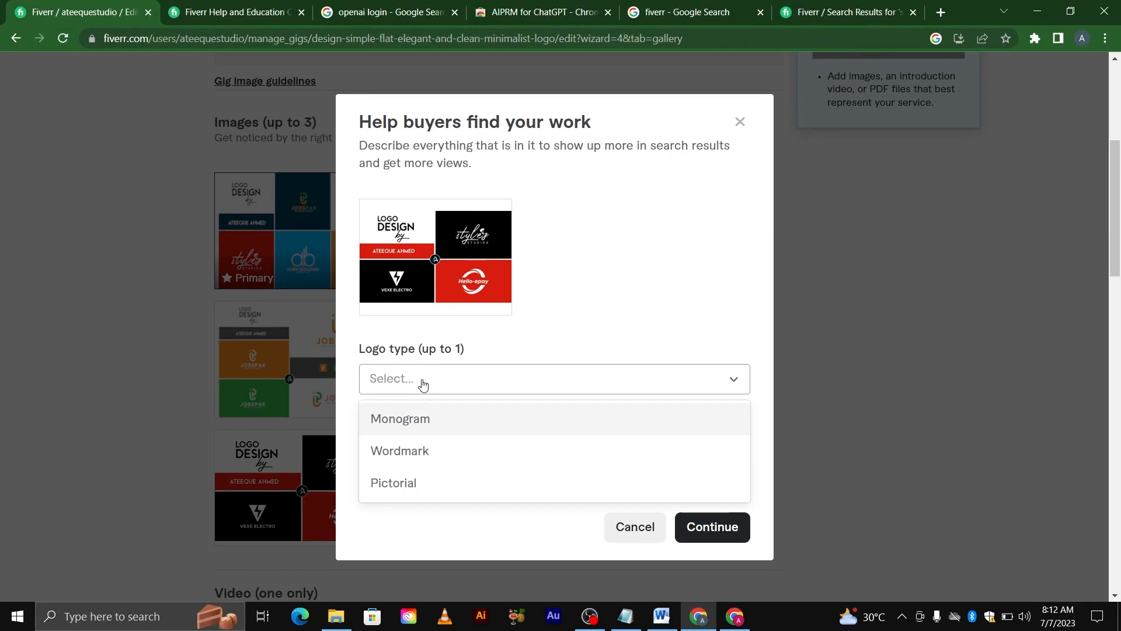
pyautogui.click(409, 429)
# Add Unique Logo as the first custom tag of the third sample image.
pyautogui.click(419, 459)
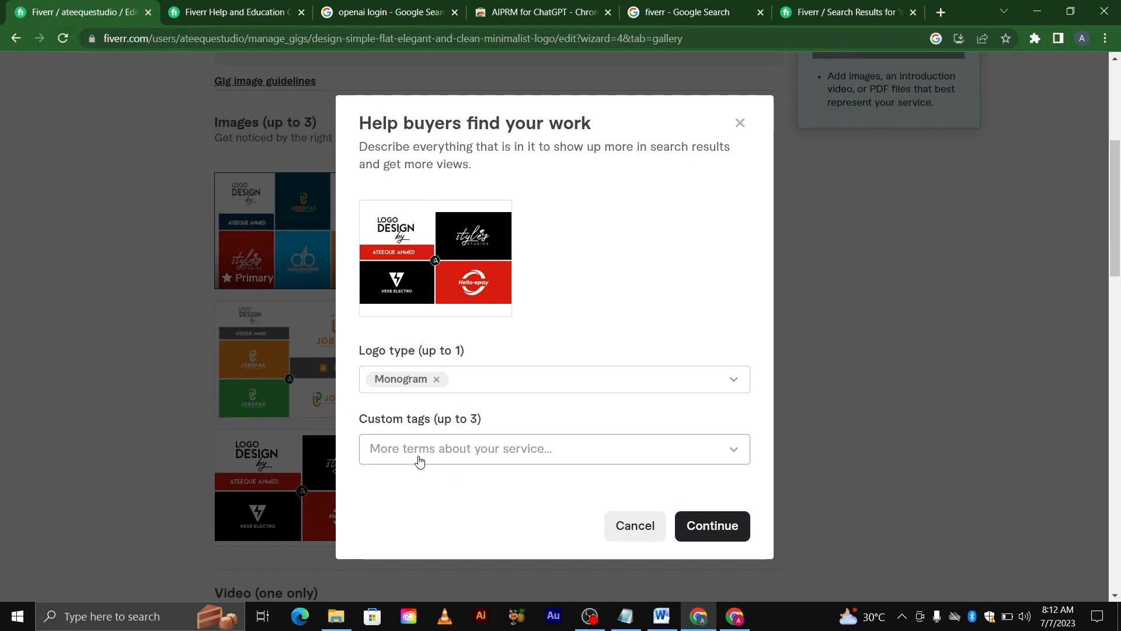
pyautogui.write('u')
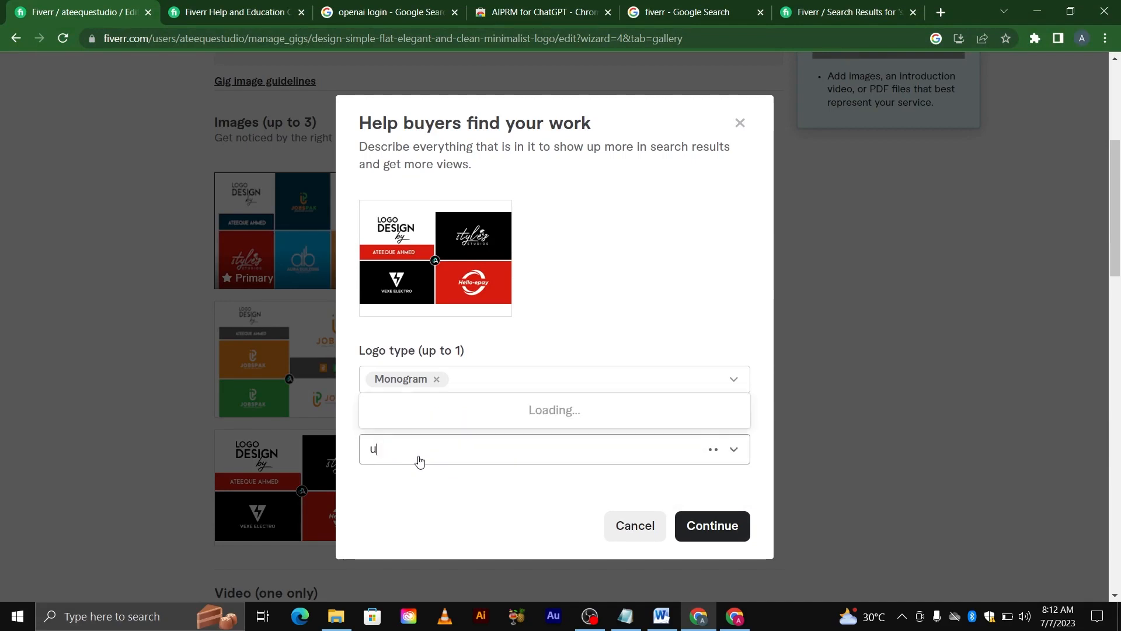
pyautogui.write('nique loo=')
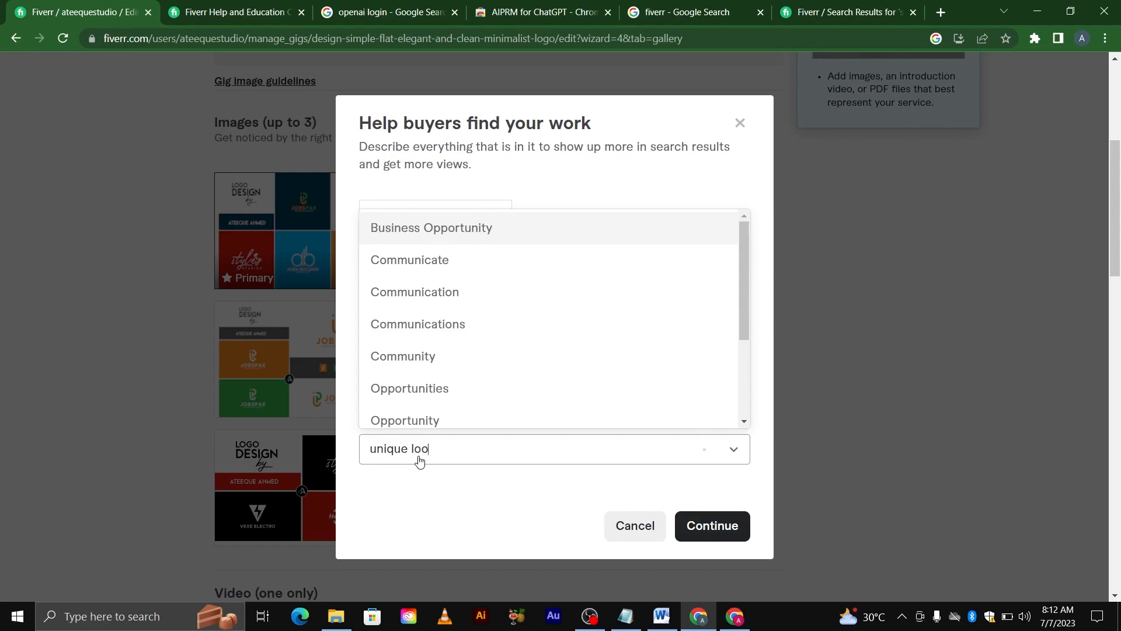
pyautogui.press('BackSpace')
pyautogui.press('BackSpace')
pyautogui.press('BackSpace')
pyautogui.write('ogo')
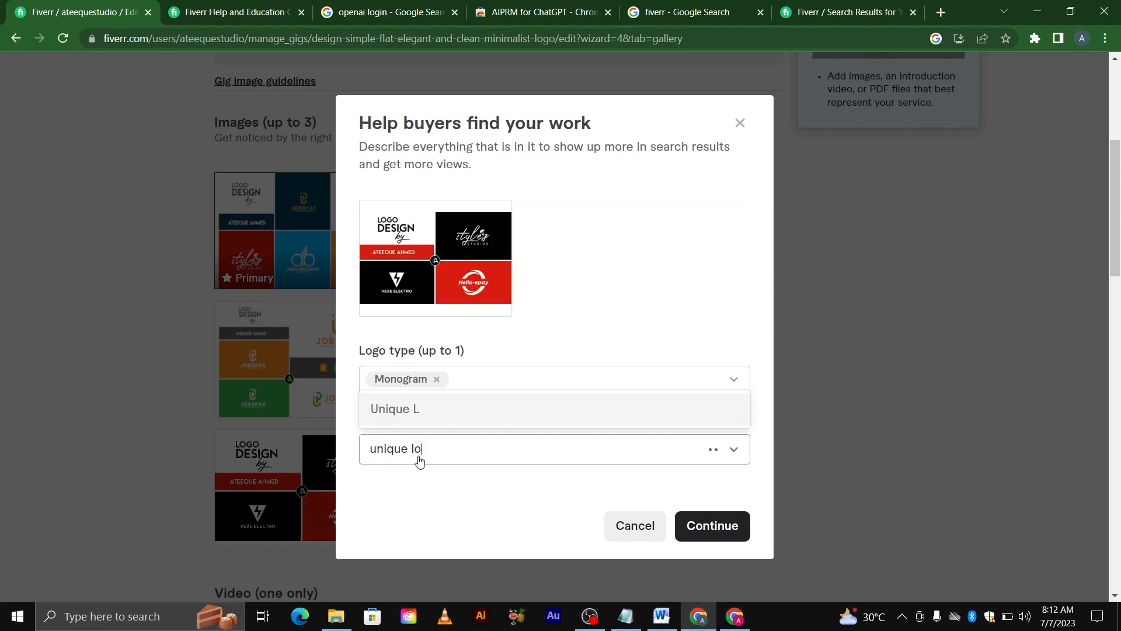
pyautogui.press('Return')
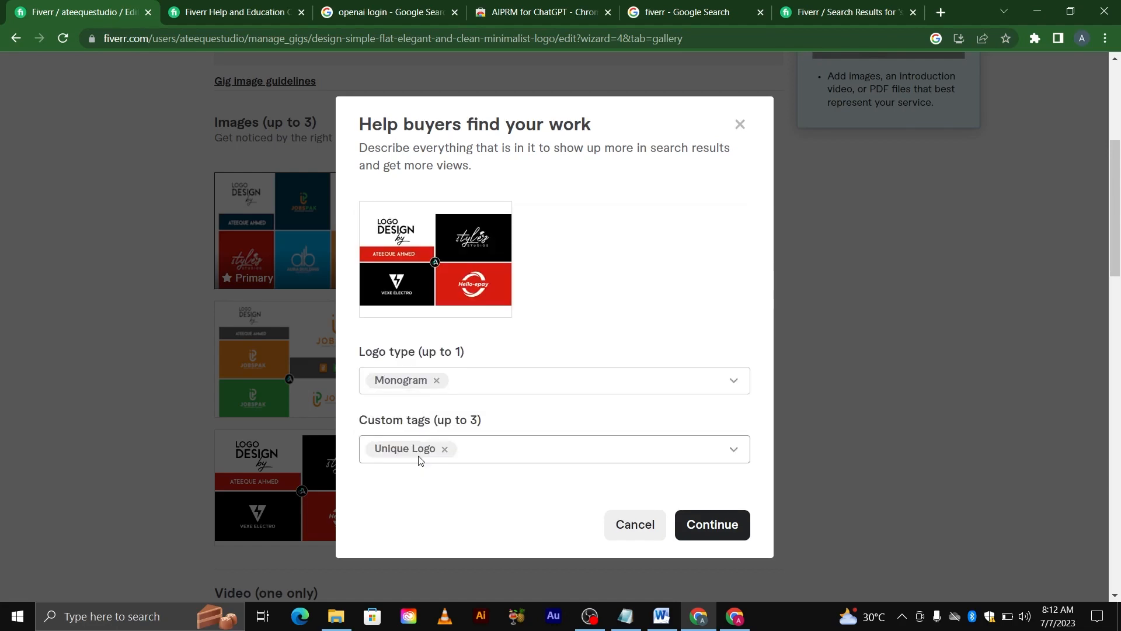
# Add Clean Logo and Creative Logo as the third sample's remaining custom tags and save its tags.
pyautogui.write('clean logo')
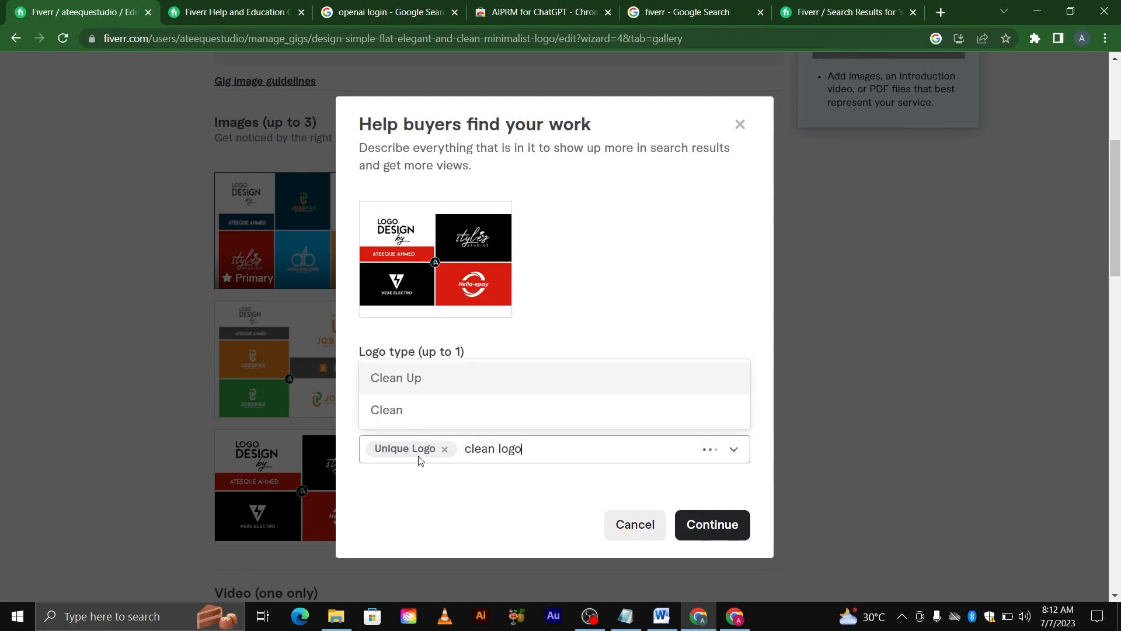
pyautogui.press('Return')
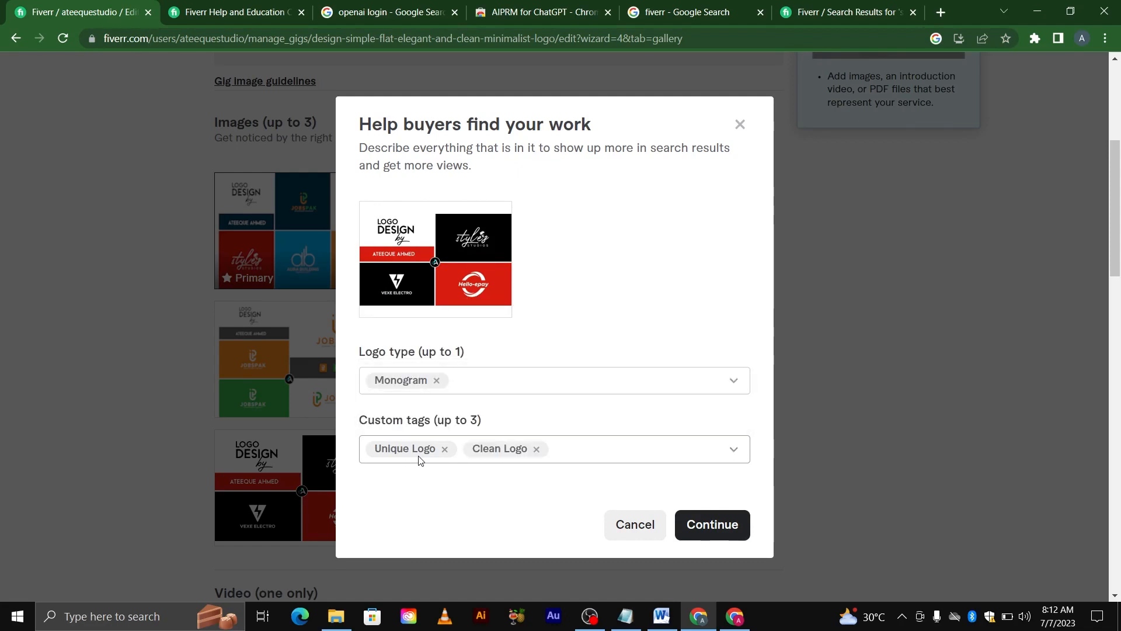
pyautogui.write('creativ')
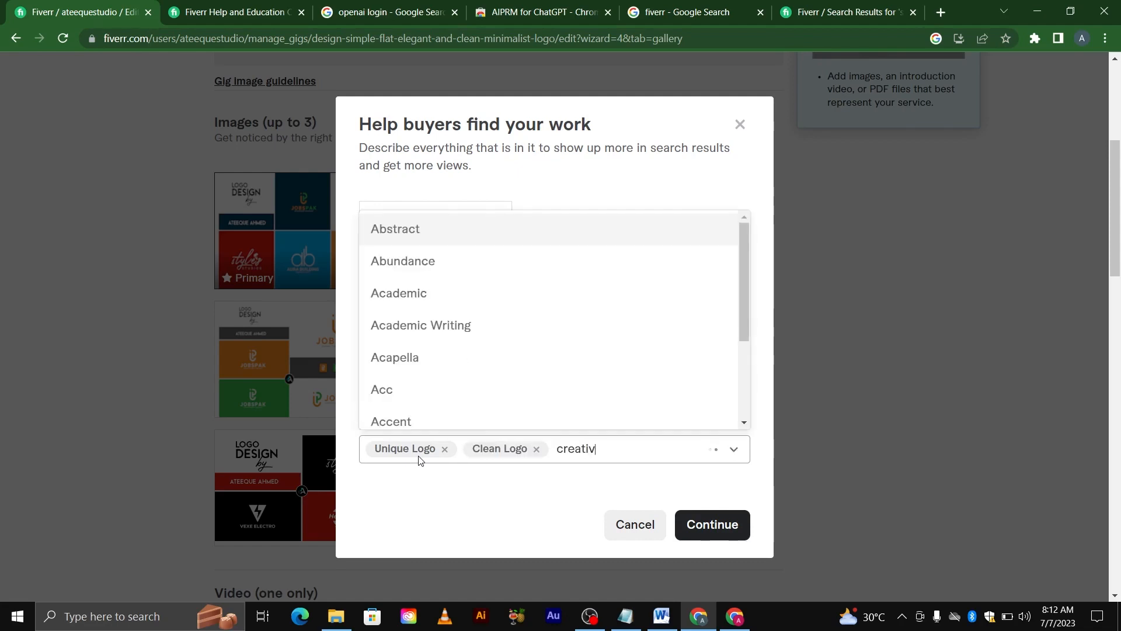
pyautogui.write('e logo')
pyautogui.press('Return')
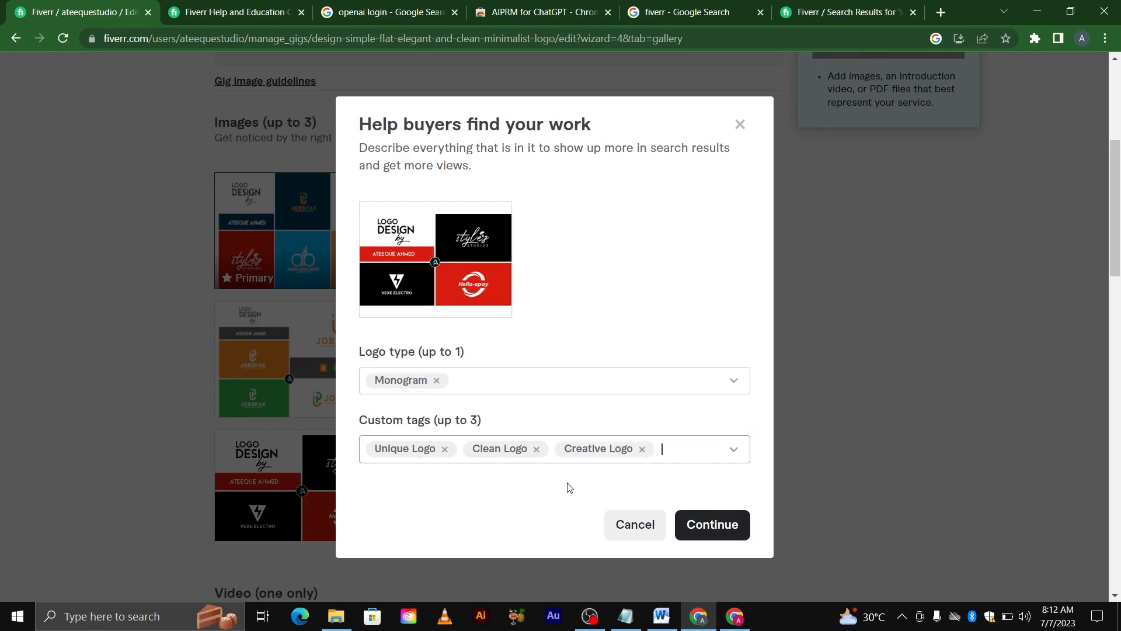
pyautogui.click(690, 526)
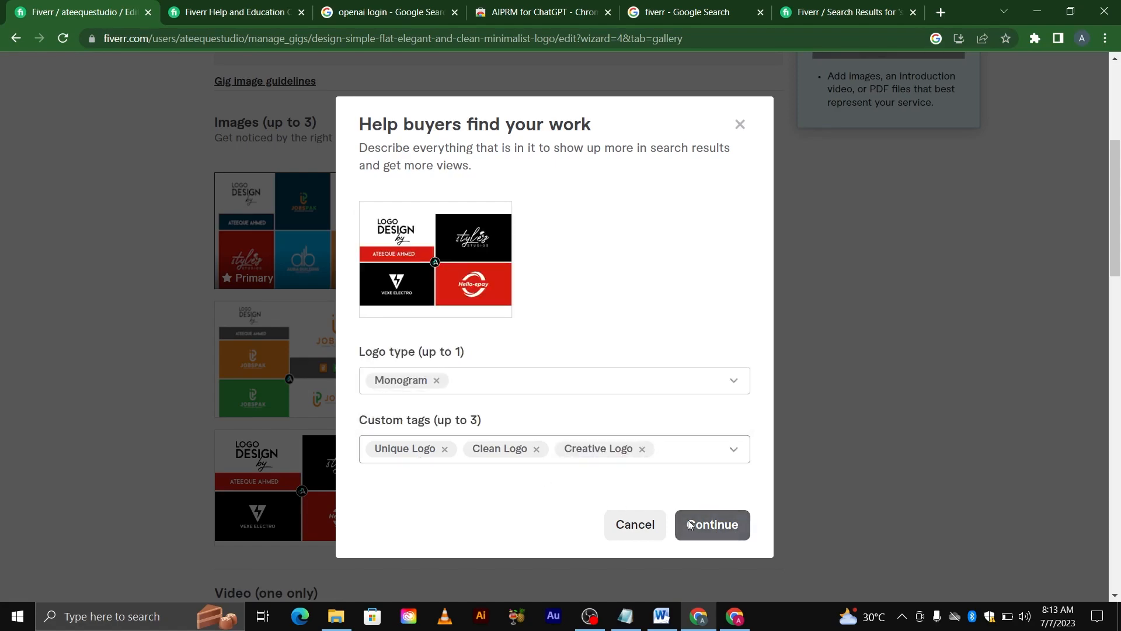
# Accept the declaration that the gallery materials are self-created and do not infringe third-party rights.
pyautogui.scroll(-8, 584, 487)
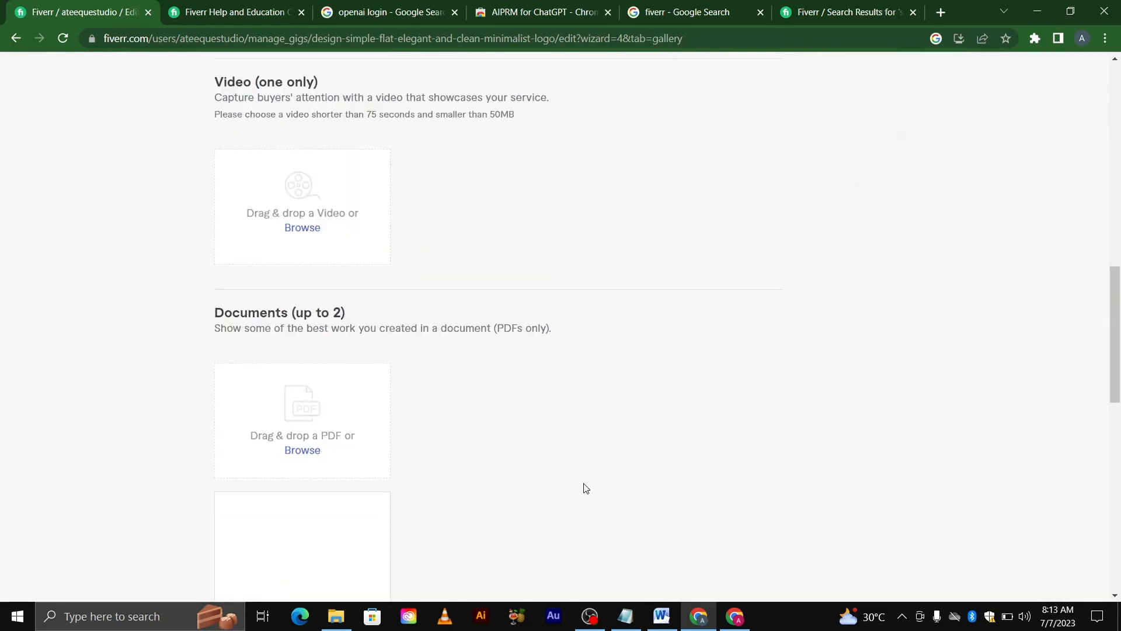
pyautogui.scroll(-6, 584, 488)
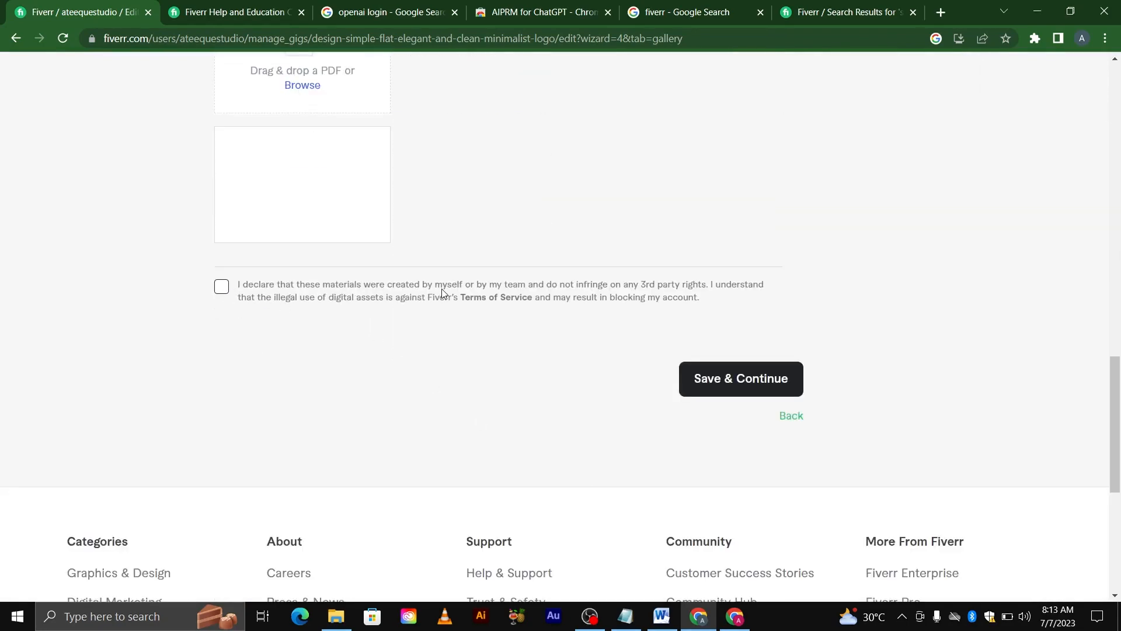
pyautogui.click(220, 288)
pyautogui.scroll(3, 461, 315)
pyautogui.scroll(-3, 458, 318)
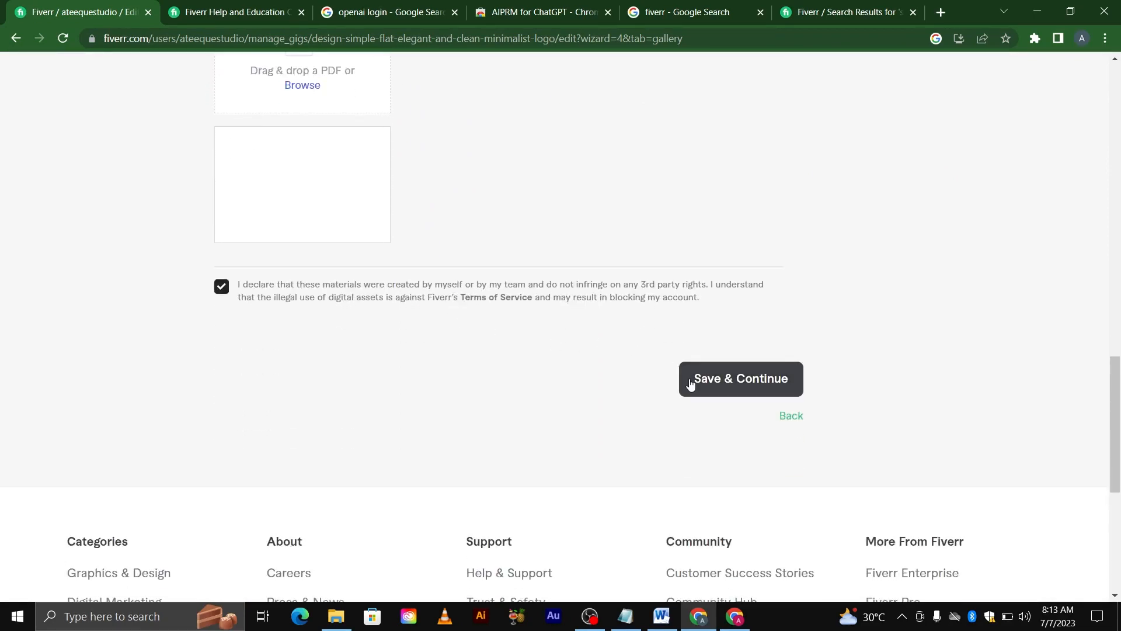
# Review the gallery's optional video and PDF document sections, including the tip on how videos affect user engagement.
pyautogui.scroll(6, 690, 384)
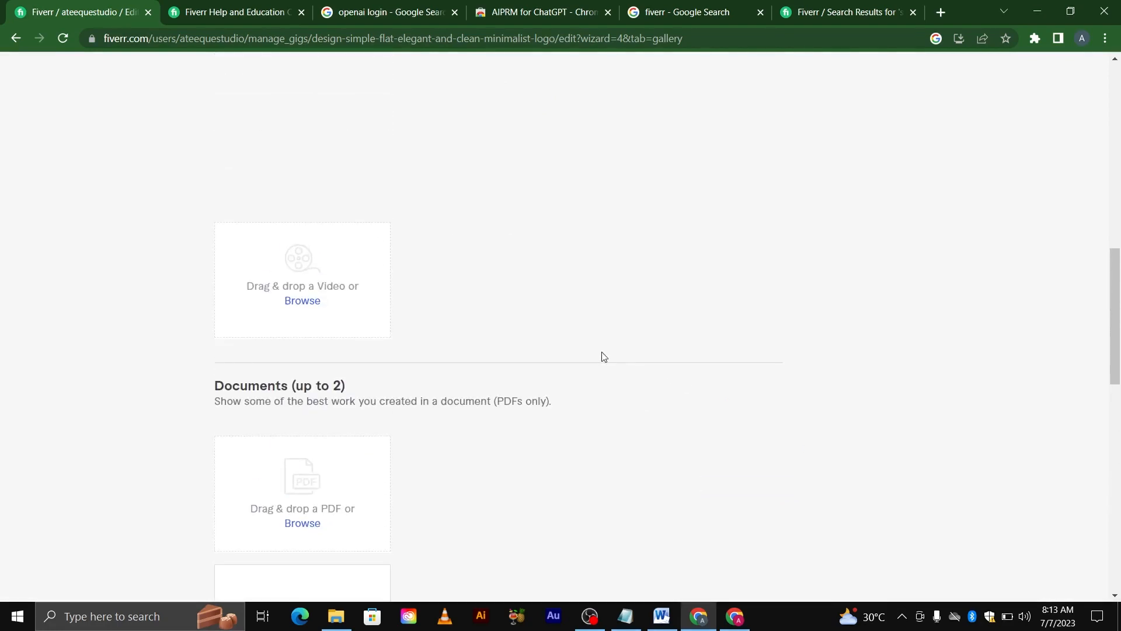
pyautogui.scroll(1, 409, 317)
pyautogui.scroll(-1, 386, 316)
pyautogui.scroll(-1, 286, 295)
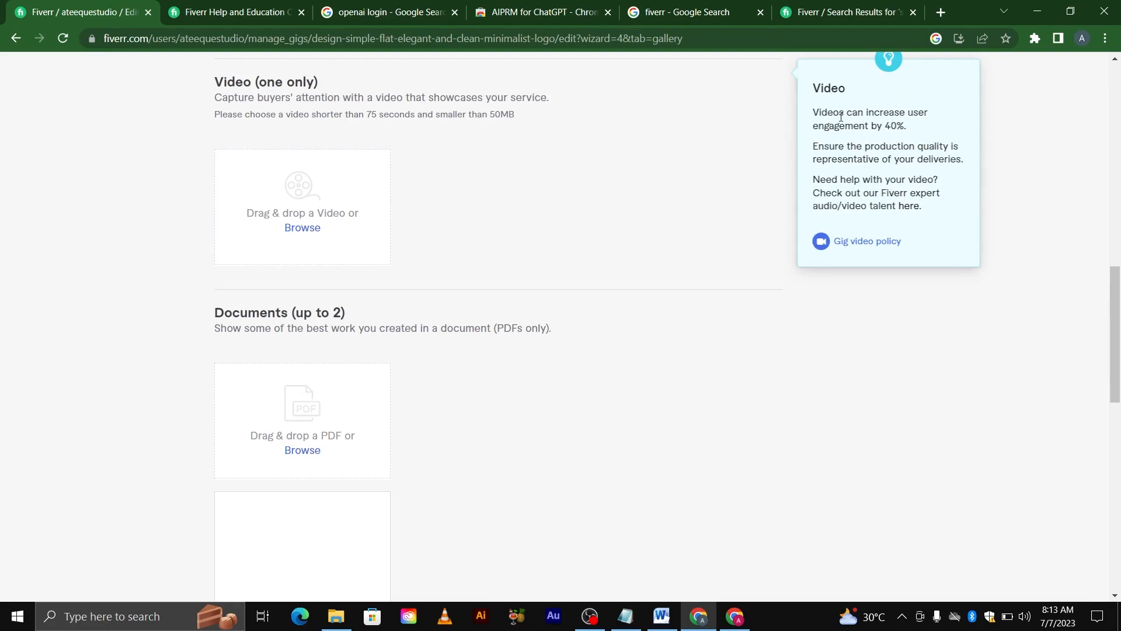
pyautogui.moveTo(897, 128); pyautogui.dragTo(904, 124)
pyautogui.doubleClick(903, 125)
pyautogui.click(903, 125)
pyautogui.scroll(-1, 362, 253)
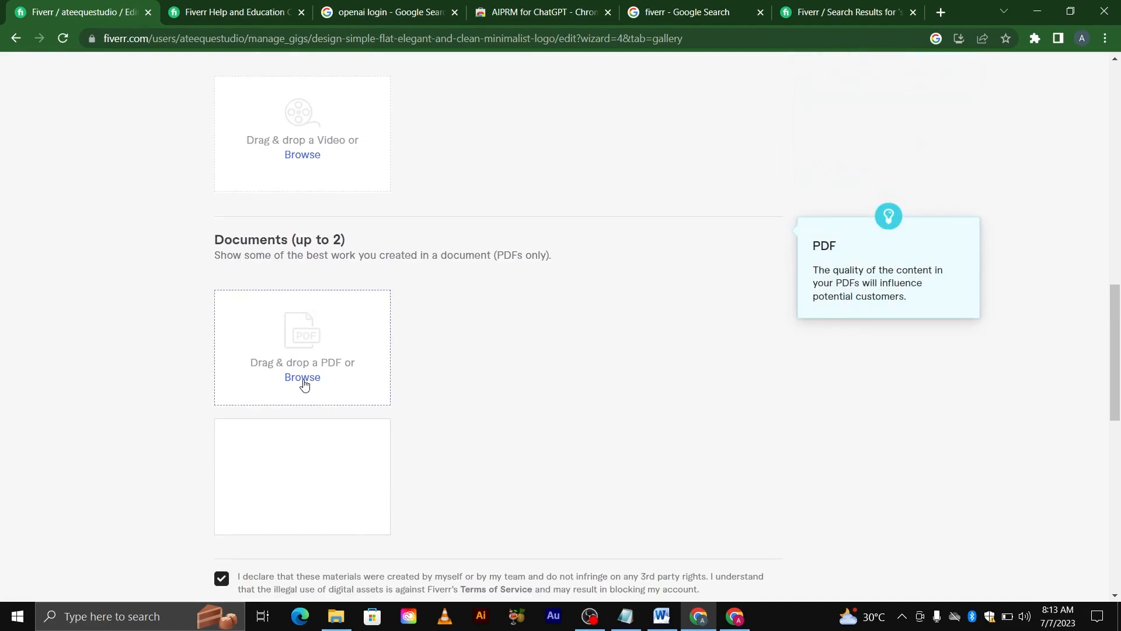
# Save the gallery and complete the Form W-9 check by answering No to being a U.S. person.
pyautogui.scroll(-3, 309, 377)
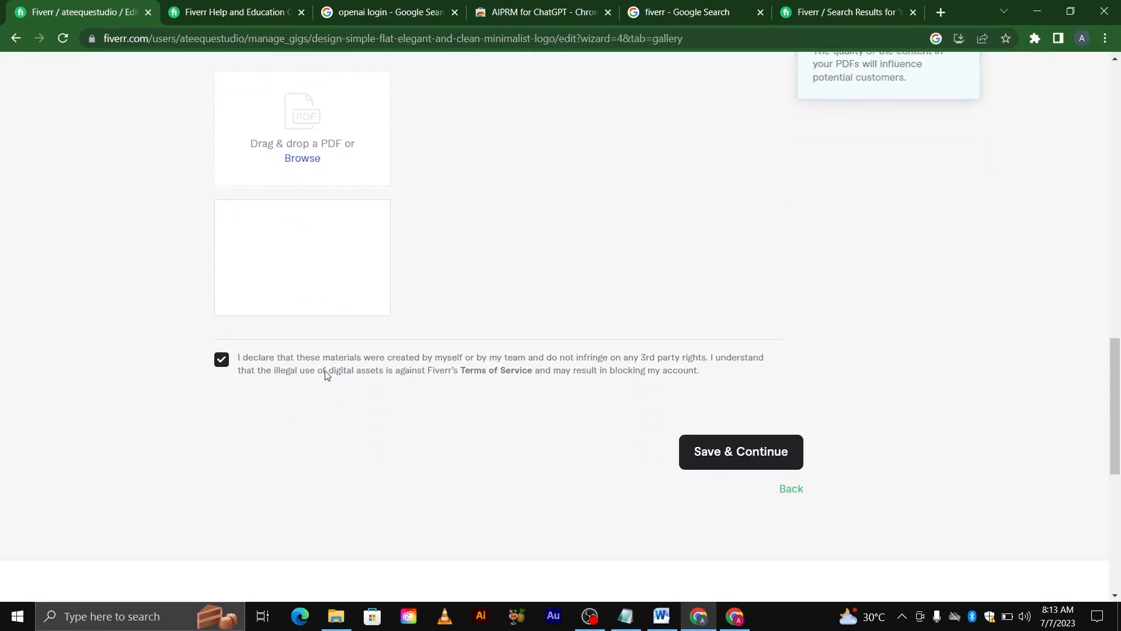
pyautogui.click(710, 463)
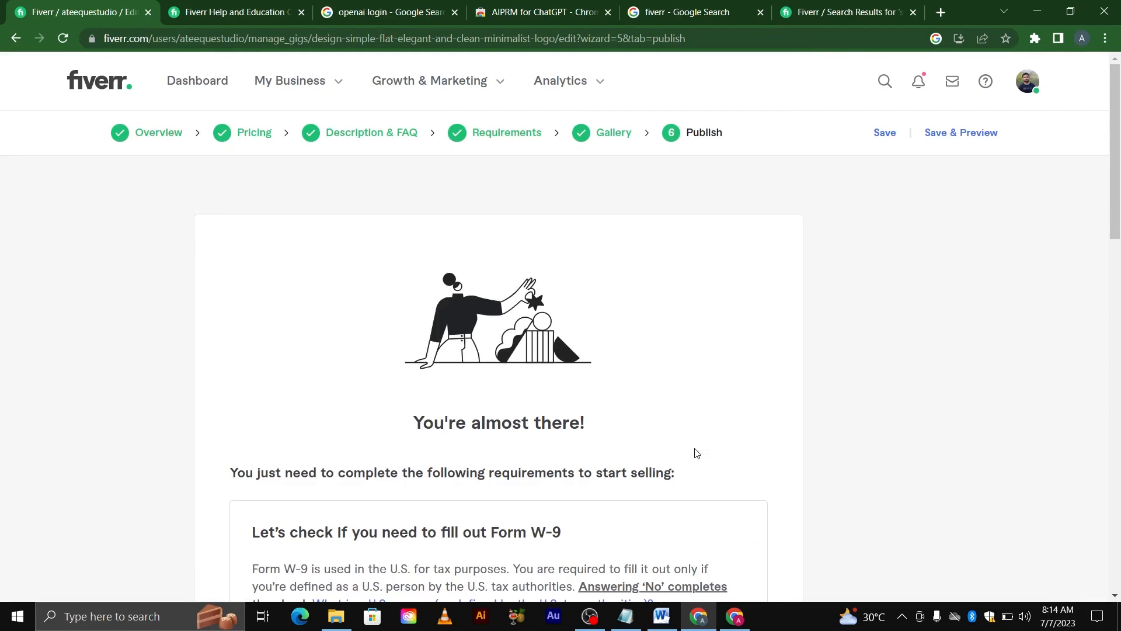
pyautogui.scroll(-3, 597, 413)
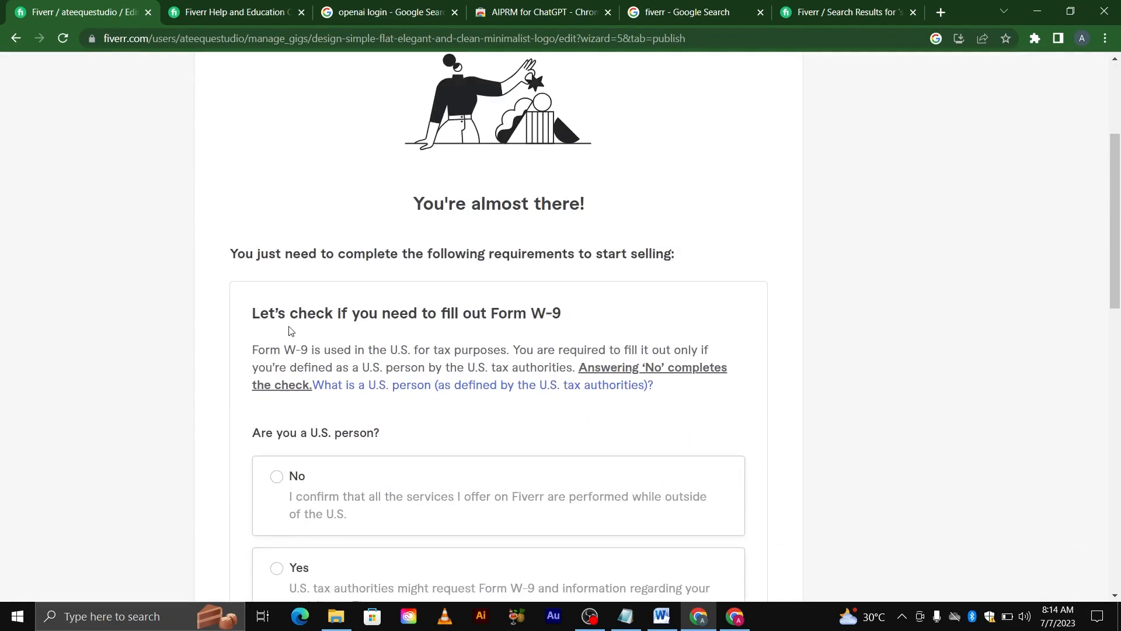
pyautogui.scroll(-1, 288, 330)
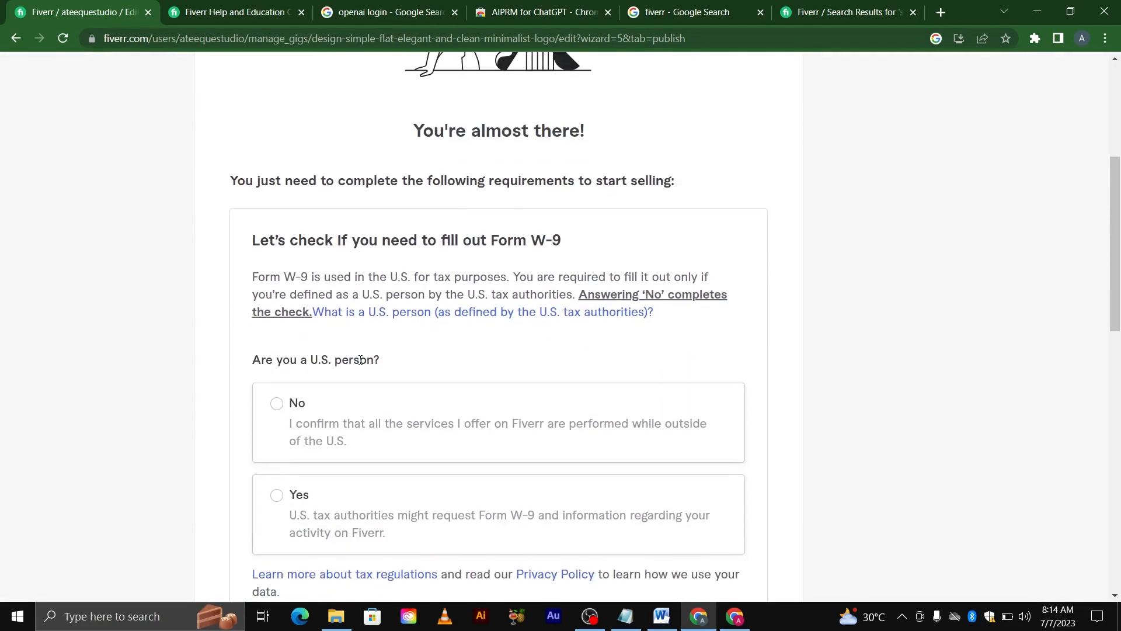
pyautogui.scroll(-1, 360, 359)
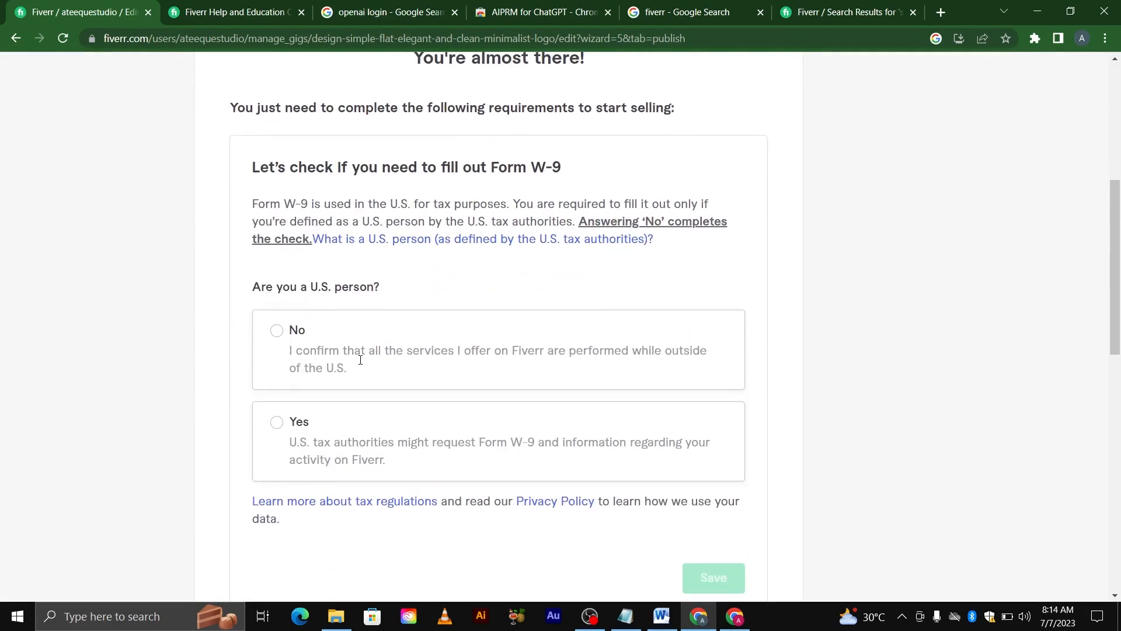
pyautogui.click(292, 333)
pyautogui.scroll(-1, 296, 331)
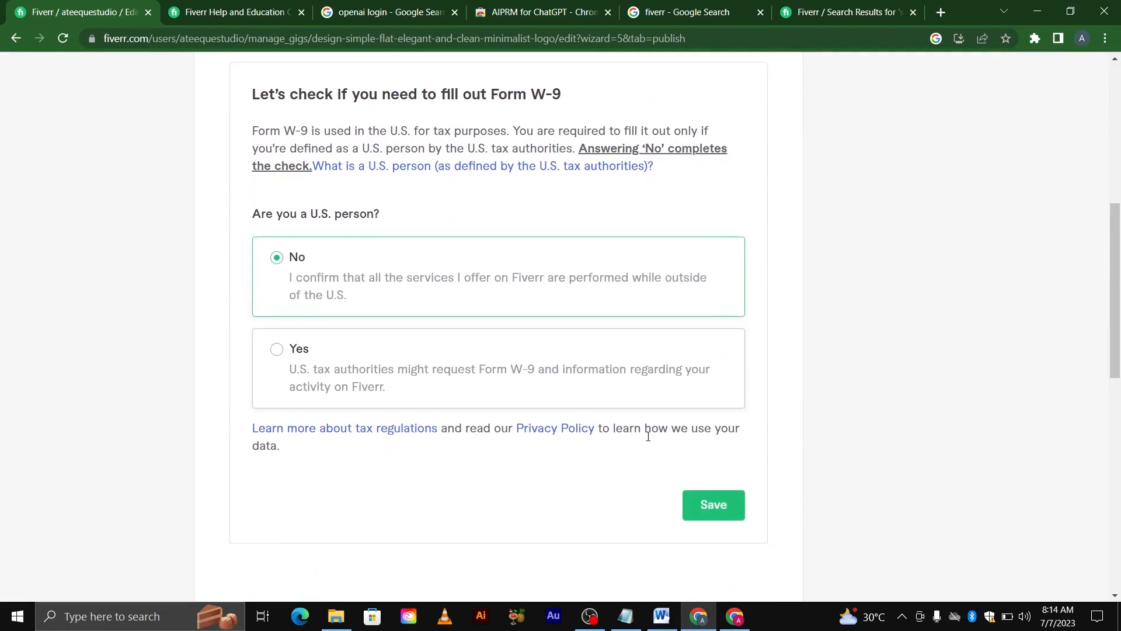
pyautogui.click(725, 506)
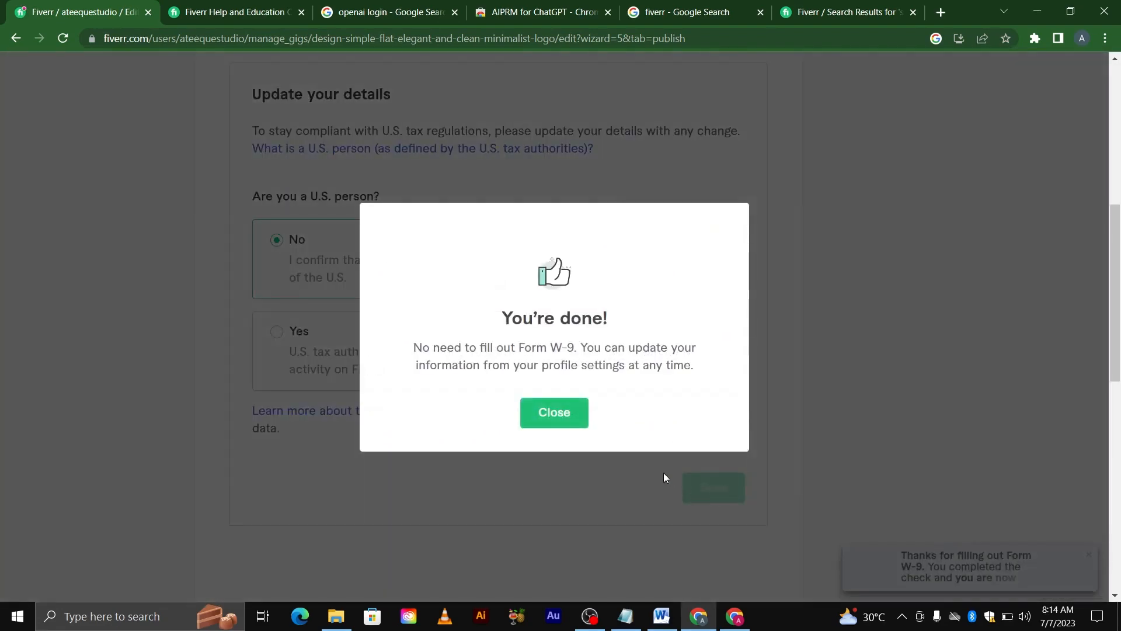
pyautogui.click(569, 416)
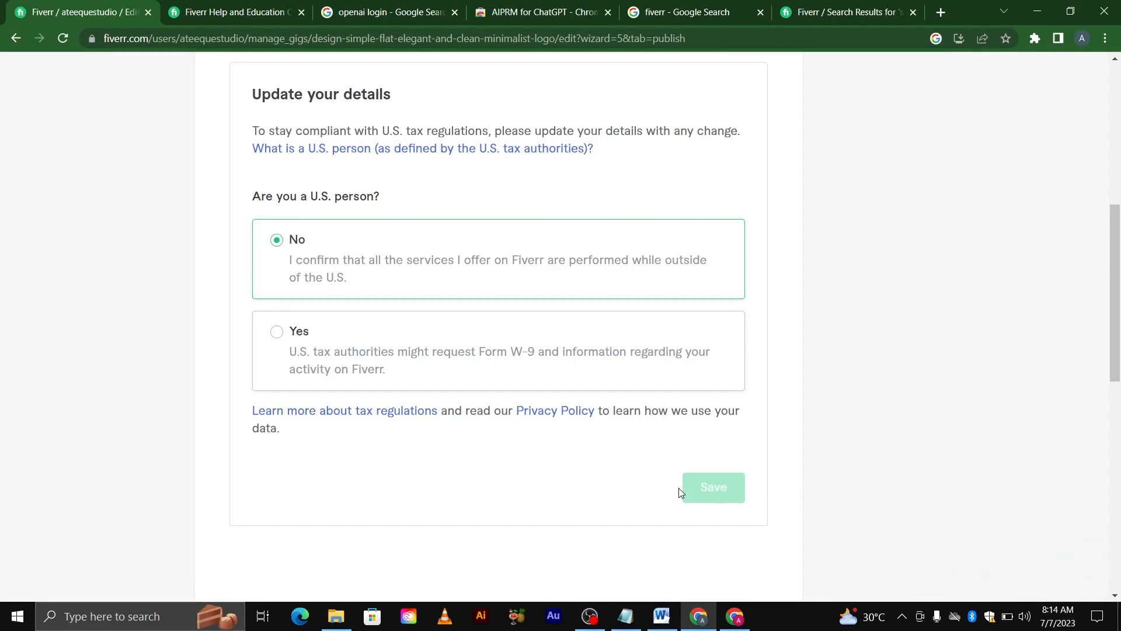
# Publish the gig and finish the setup to return to the list of gigs.
pyautogui.scroll(1, 696, 491)
pyautogui.scroll(-5, 691, 488)
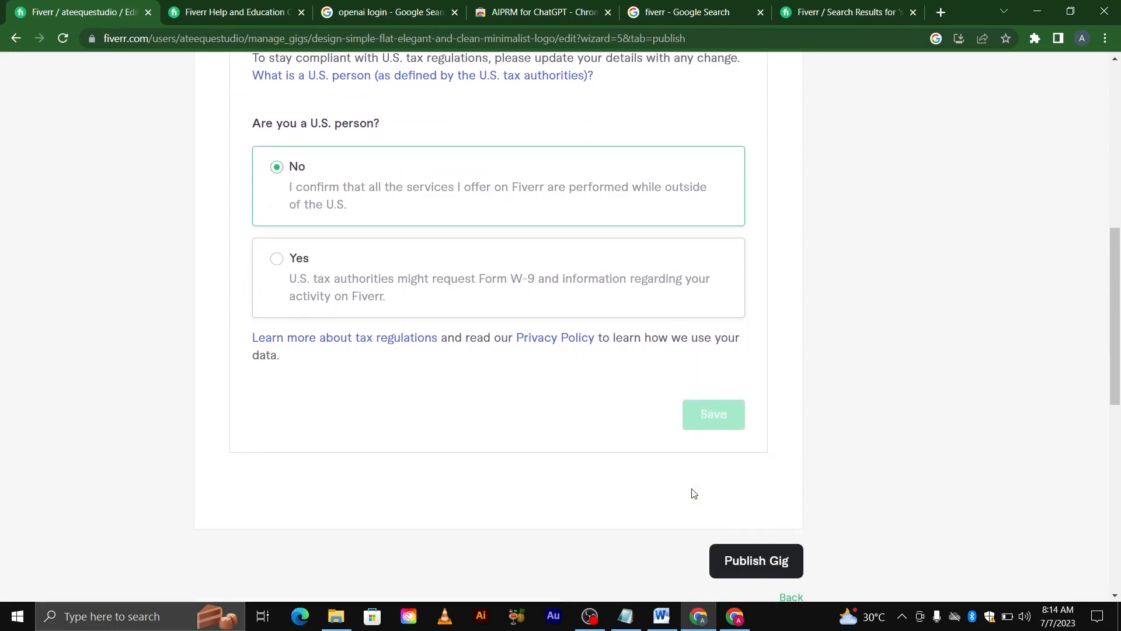
pyautogui.click(751, 424)
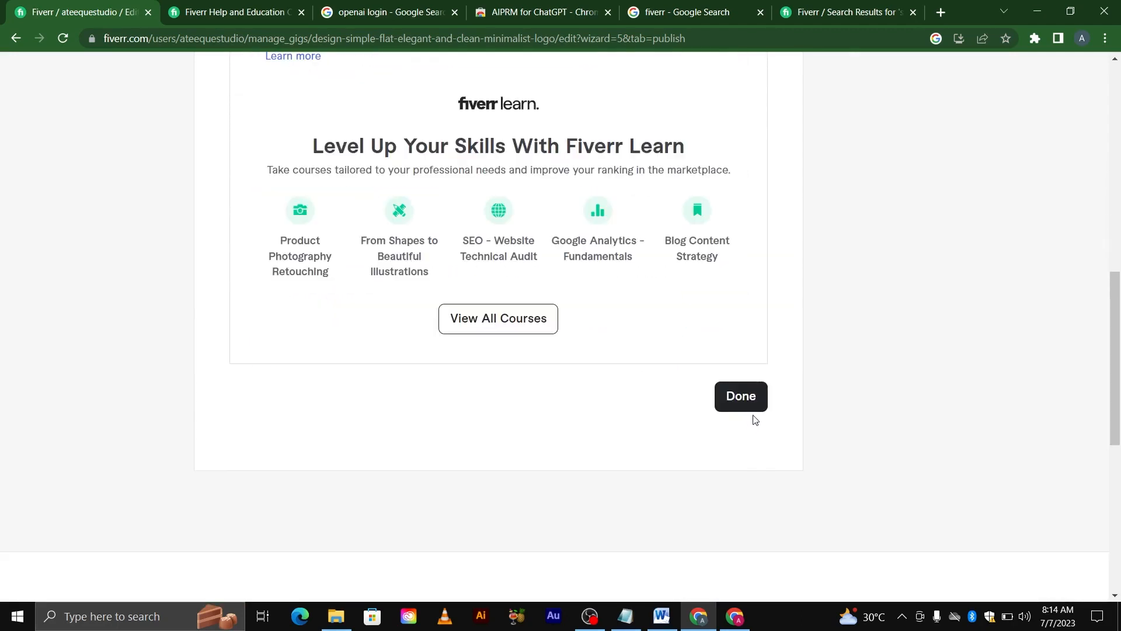
pyautogui.click(753, 405)
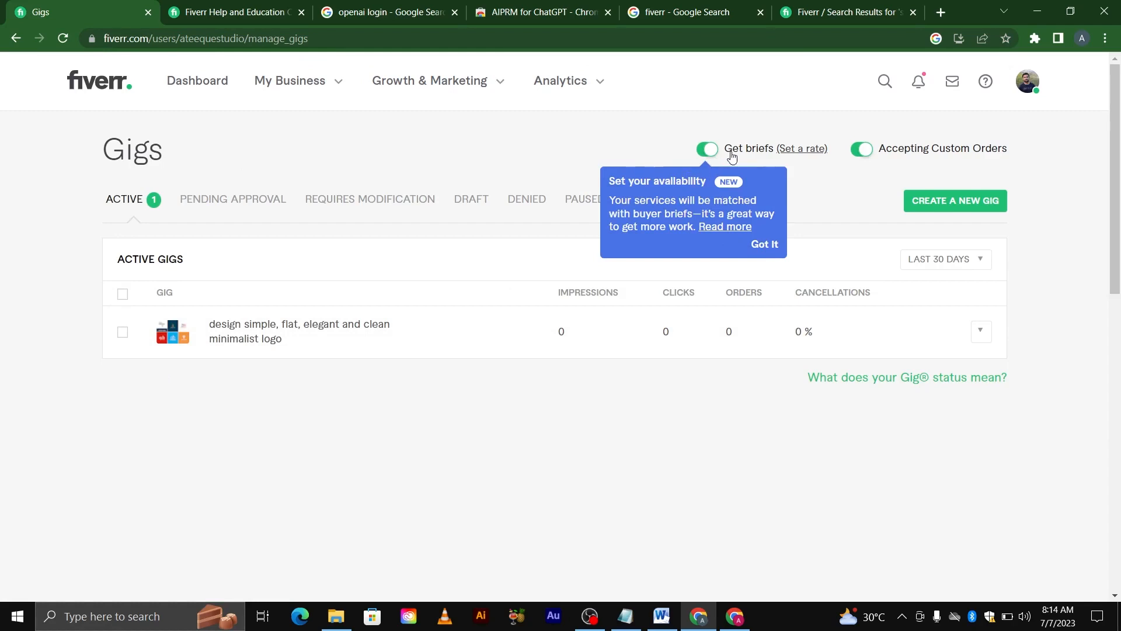
# Dismiss the availability tip and set the minimum rate for buyer briefs to $5.
pyautogui.click(766, 246)
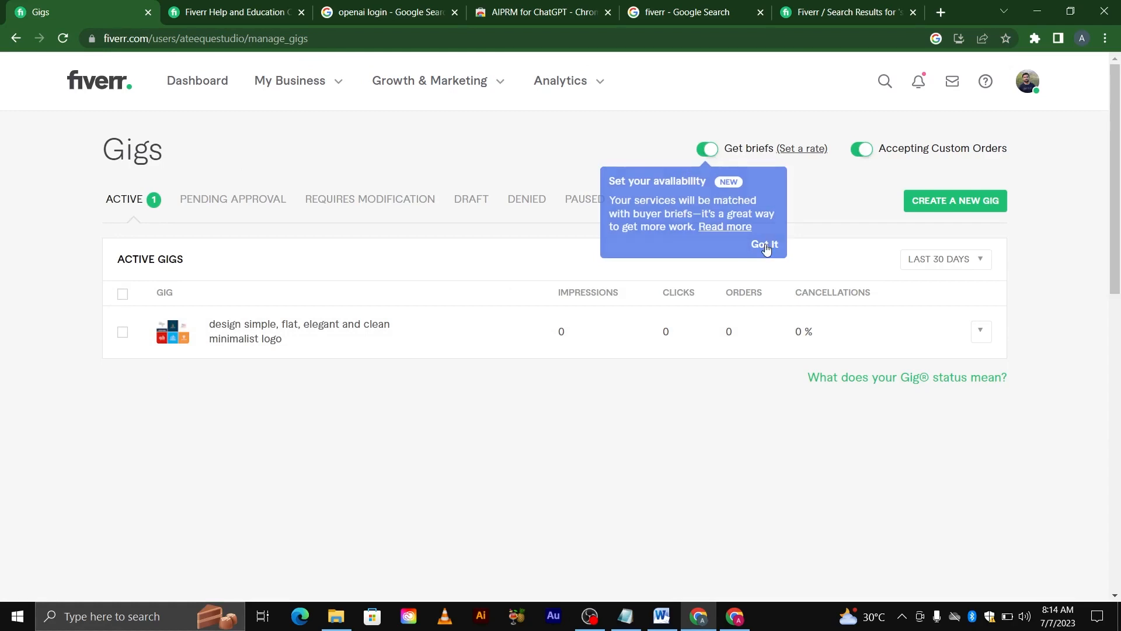
pyautogui.click(800, 149)
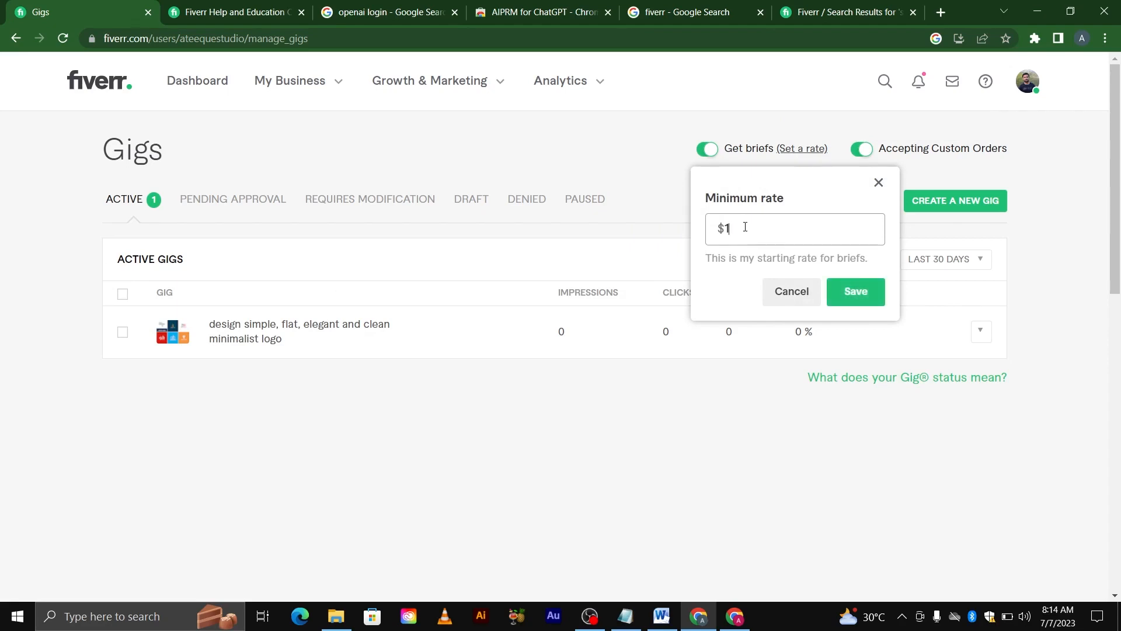
pyautogui.press('BackSpace')
pyautogui.write('5')
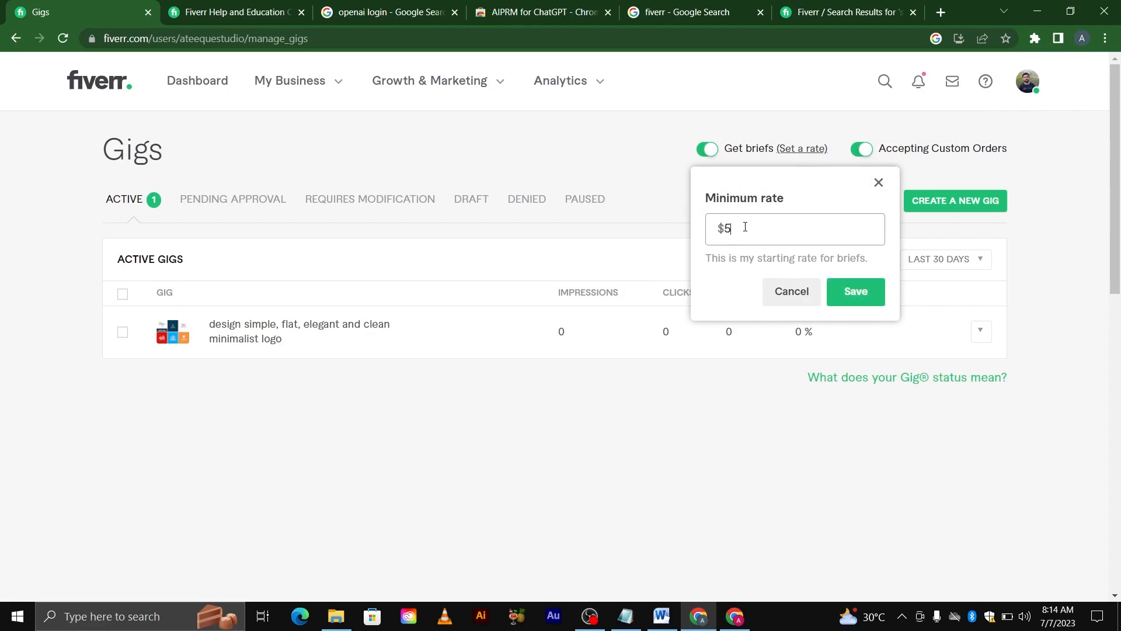
pyautogui.click(873, 292)
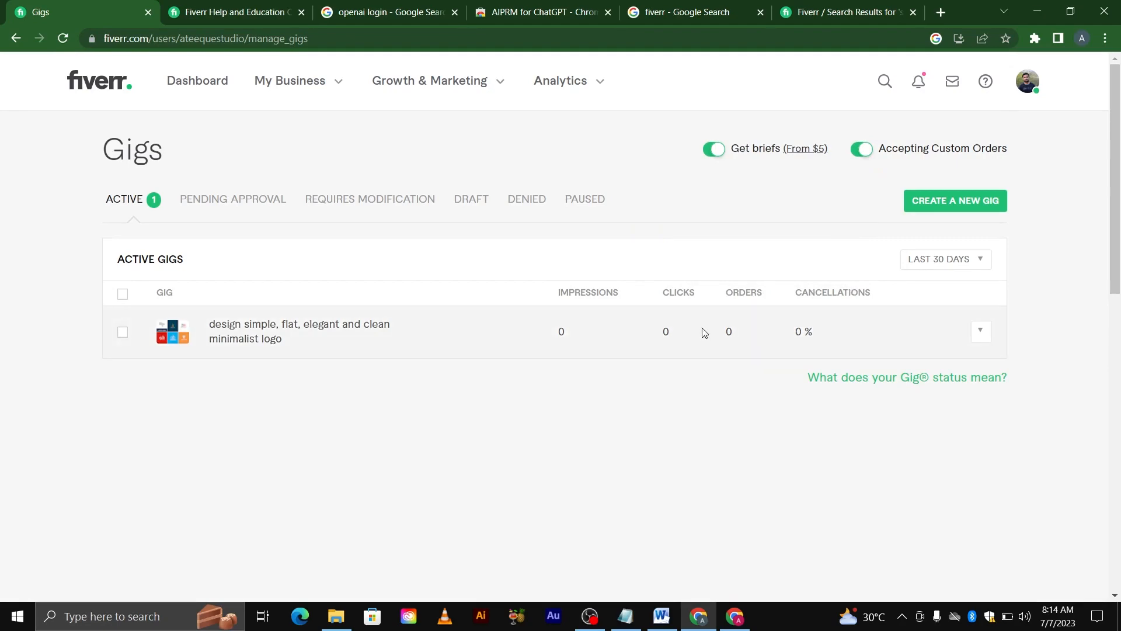
# Preview the published minimalist logo gig and look over its gallery, packages and description.
pyautogui.click(980, 331)
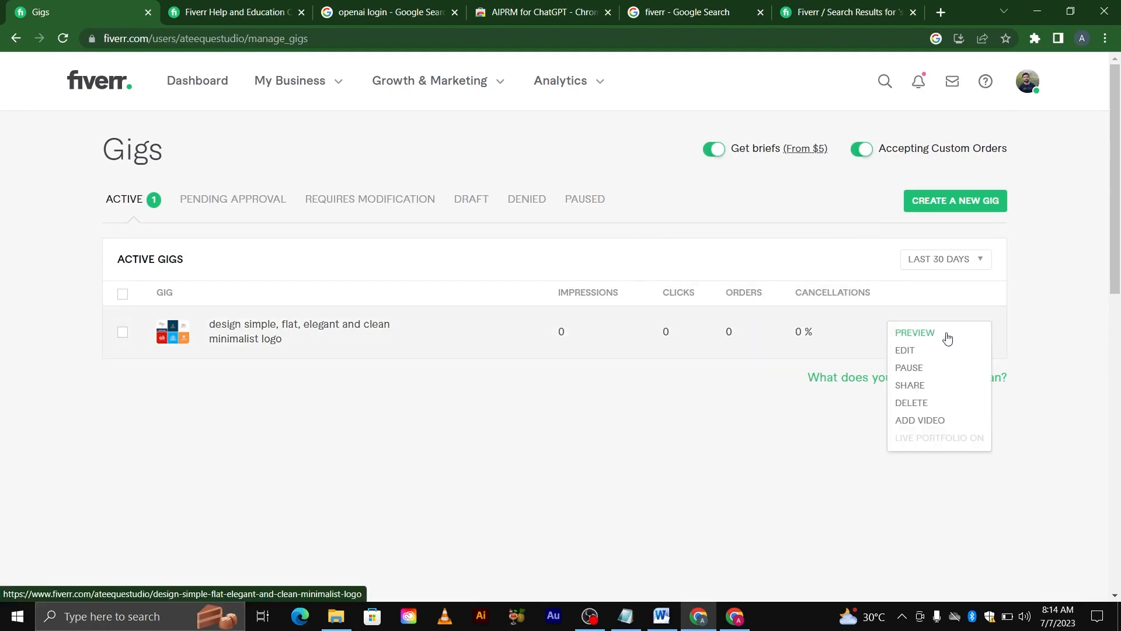
pyautogui.click(917, 334)
pyautogui.scroll(-3, 476, 124)
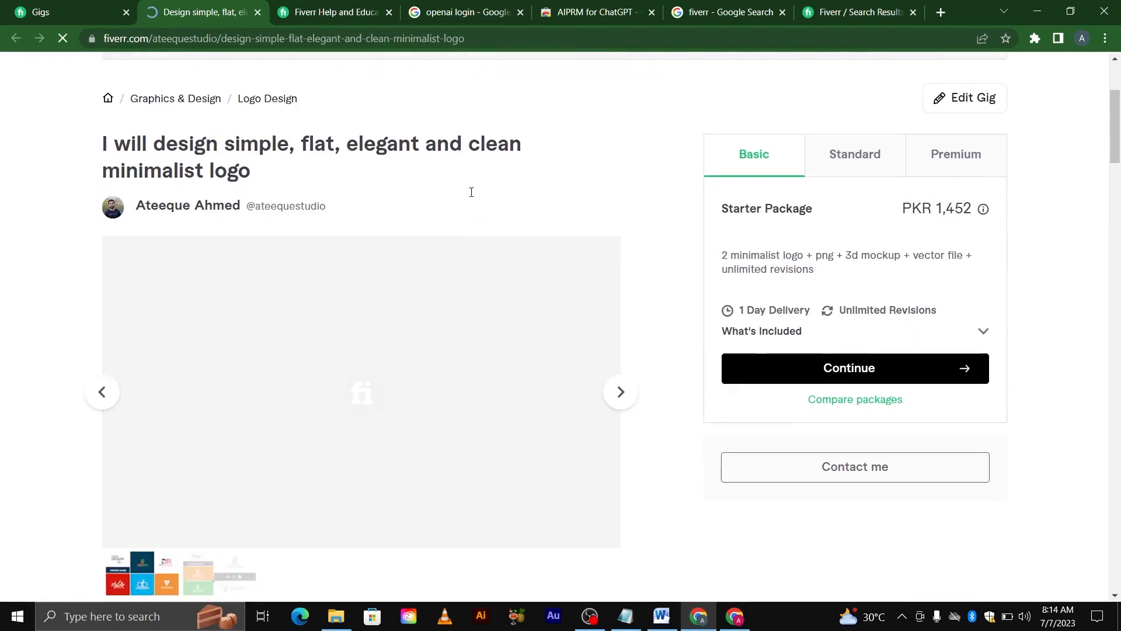
pyautogui.scroll(-2, 469, 194)
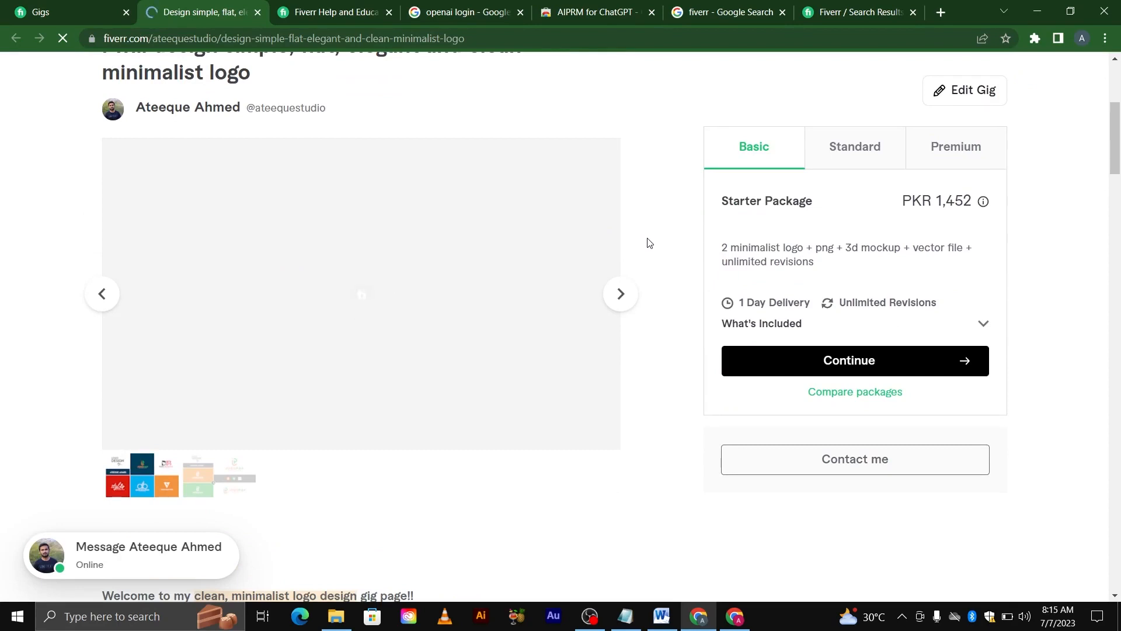
pyautogui.scroll(-1, 647, 242)
pyautogui.scroll(1, 647, 243)
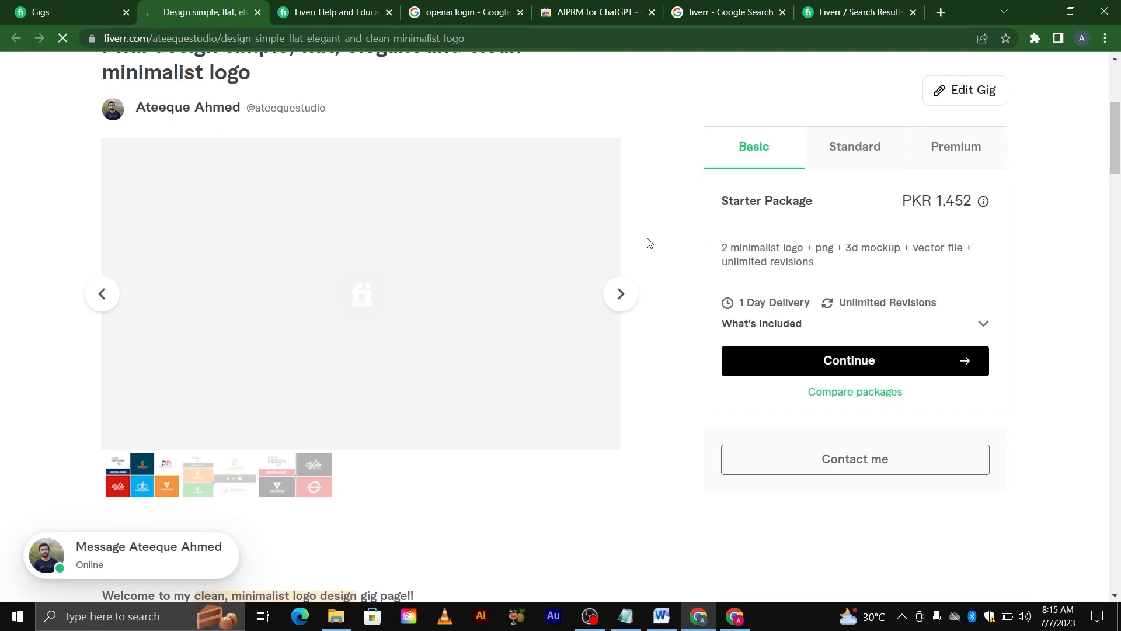
# Find the keyword "clean" on the gig page and check its occurrences in the title and description.
pyautogui.scroll(-6, 648, 242)
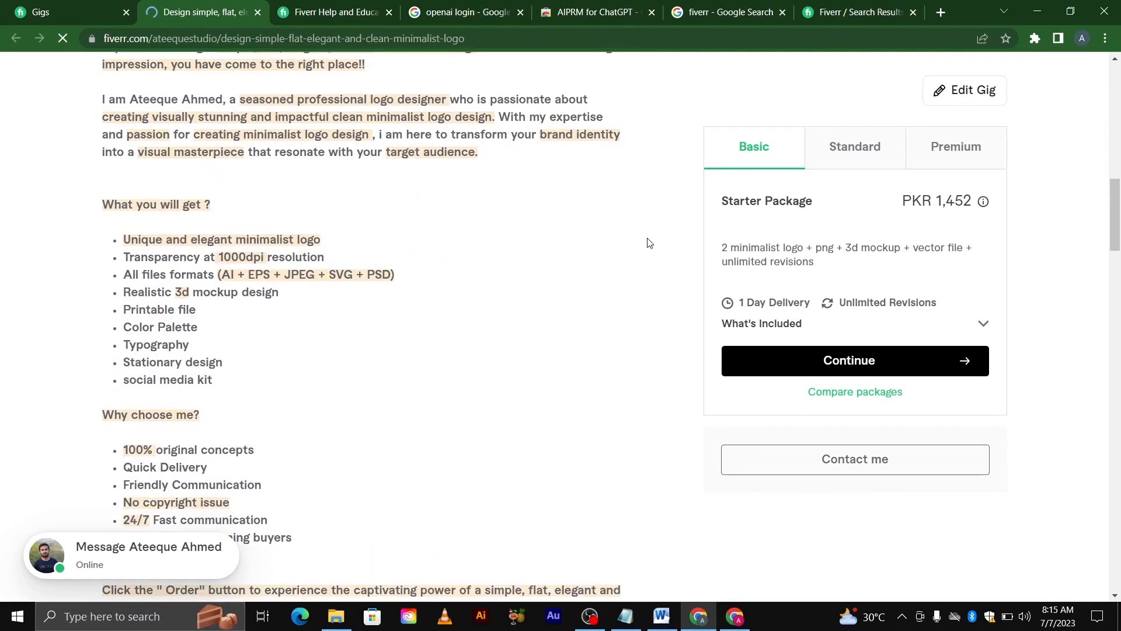
pyautogui.scroll(2, 649, 242)
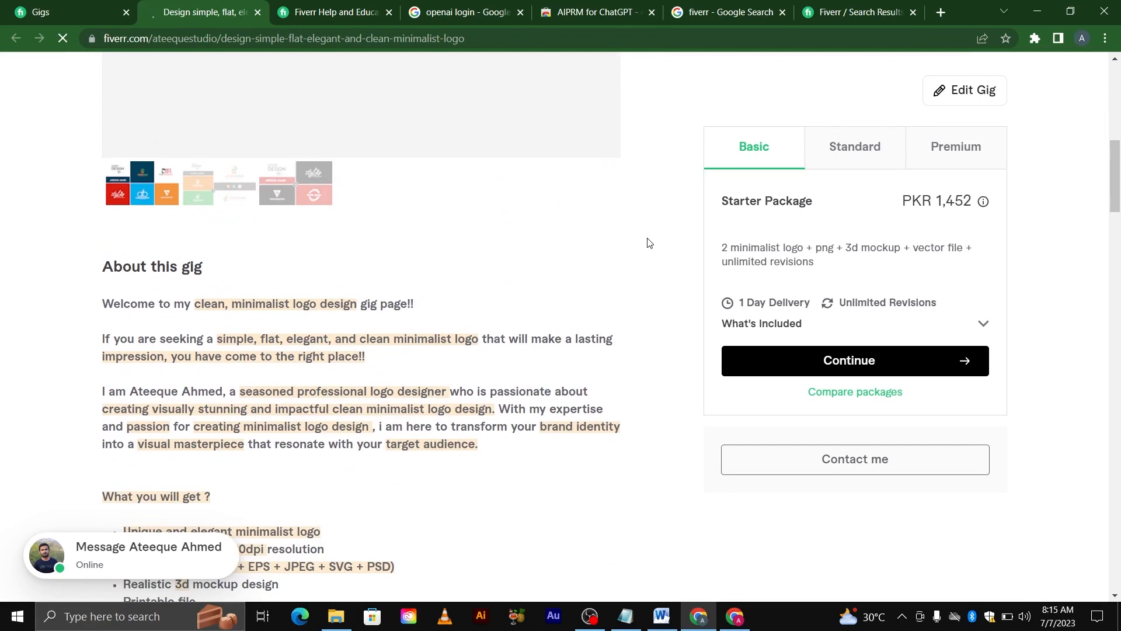
pyautogui.scroll(1, 648, 242)
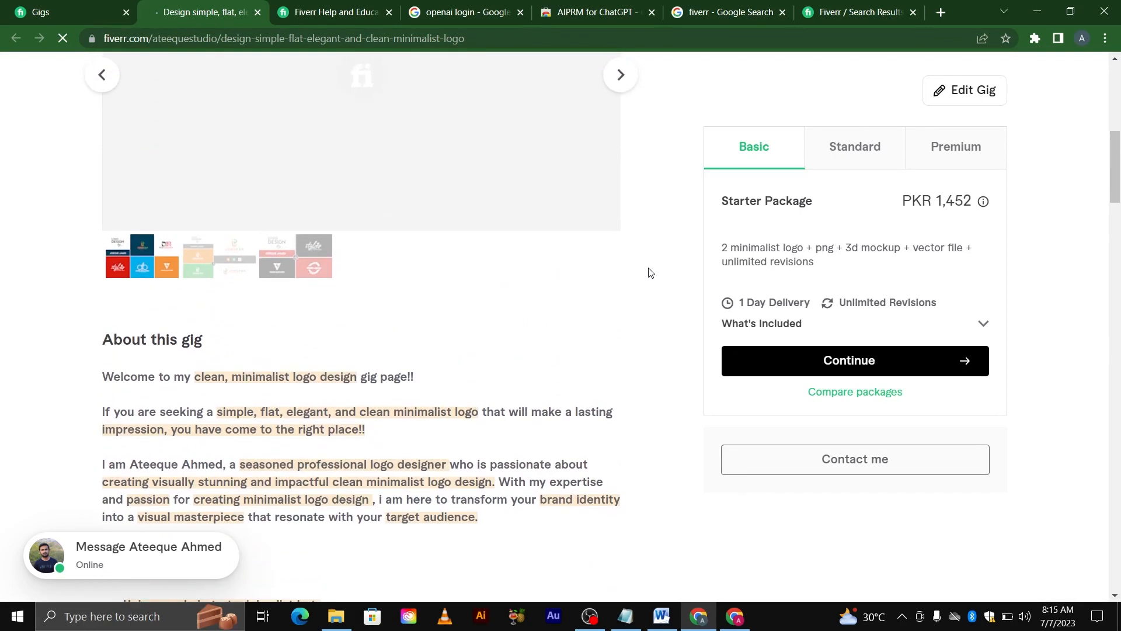
pyautogui.hotkey('ctrl', 'f')
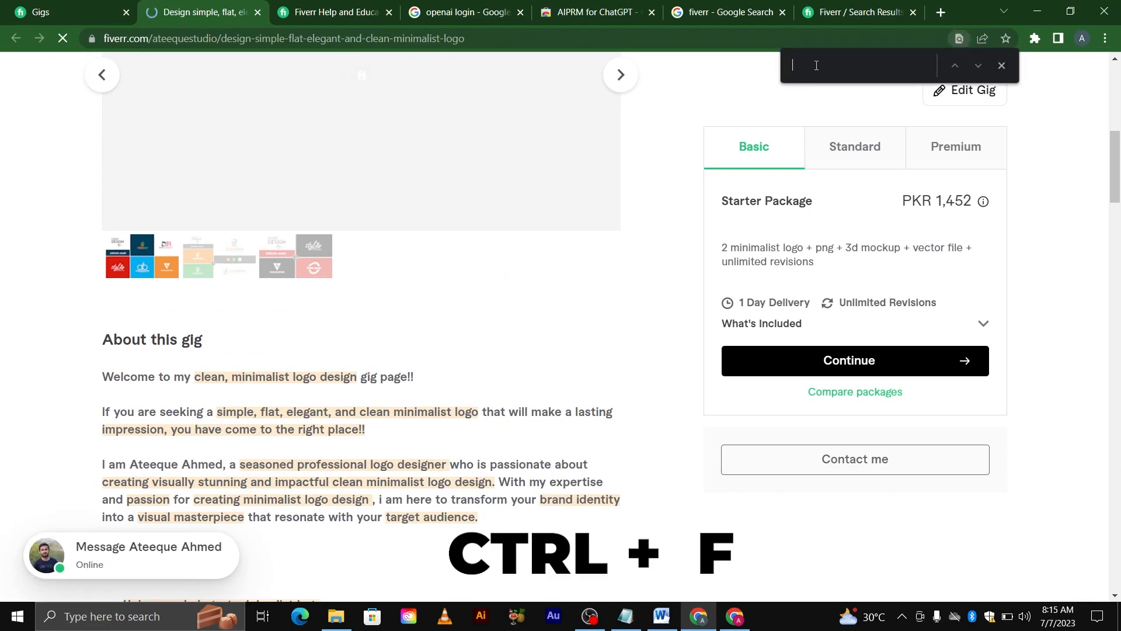
pyautogui.write('an')
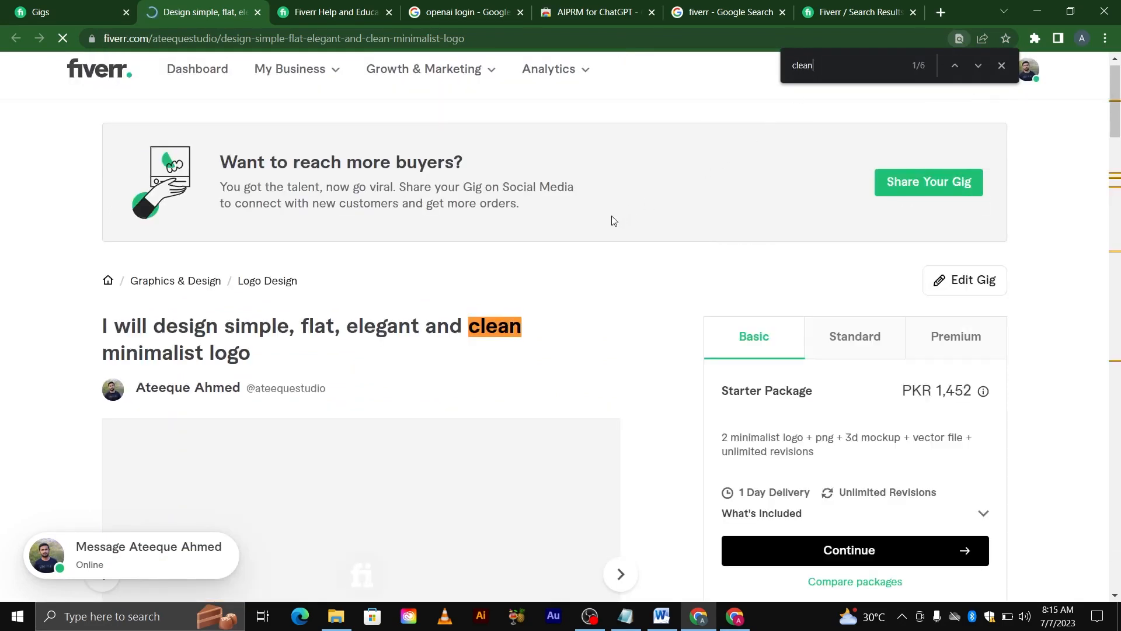
pyautogui.scroll(-1, 498, 315)
pyautogui.scroll(-2, 476, 253)
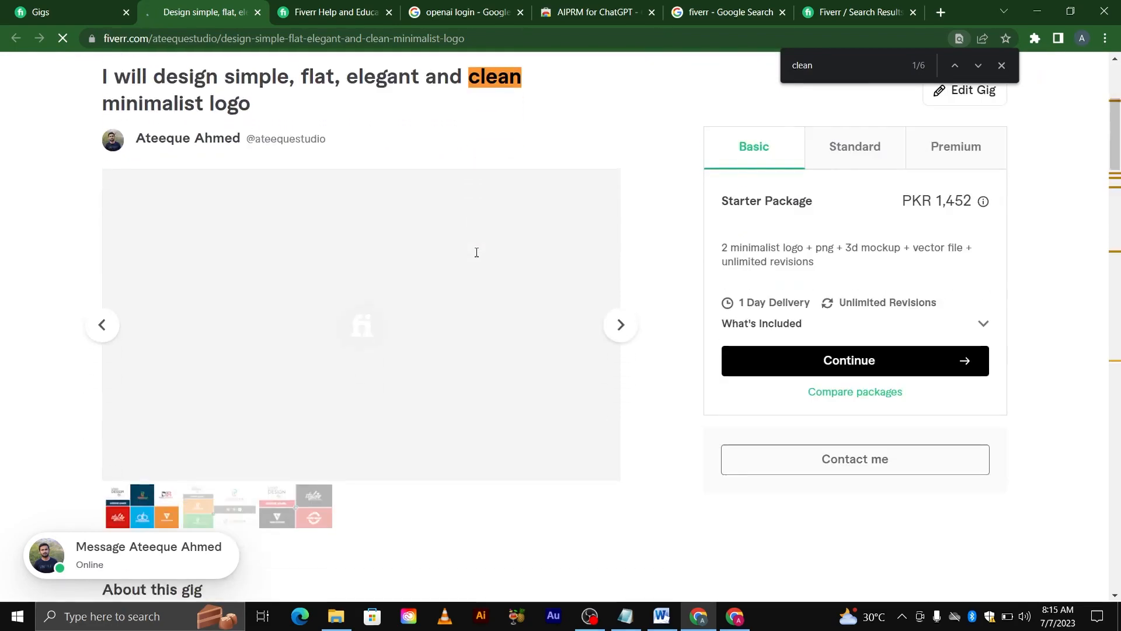
pyautogui.scroll(1, 476, 253)
pyautogui.scroll(-2, 432, 244)
pyautogui.scroll(-6, 431, 244)
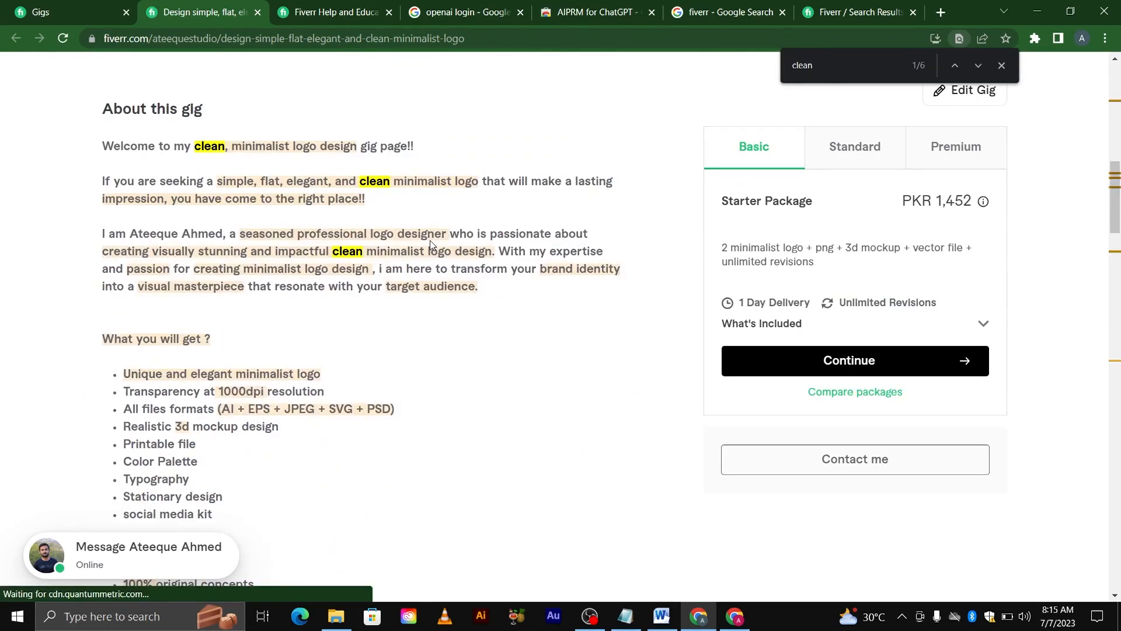
pyautogui.scroll(1, 267, 201)
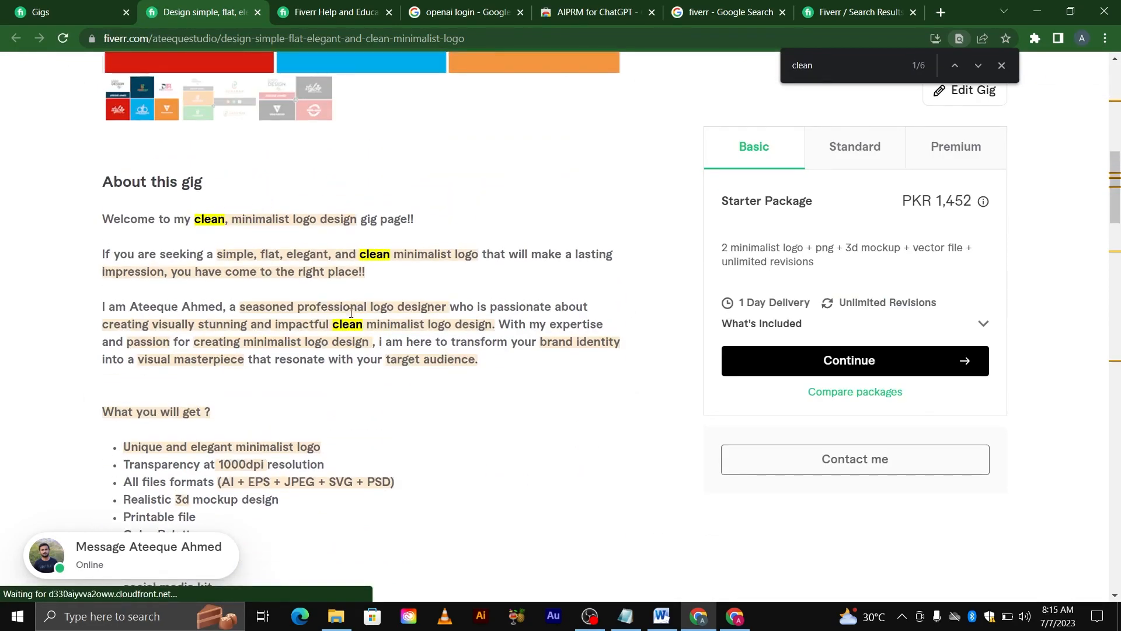
pyautogui.scroll(-6, 350, 315)
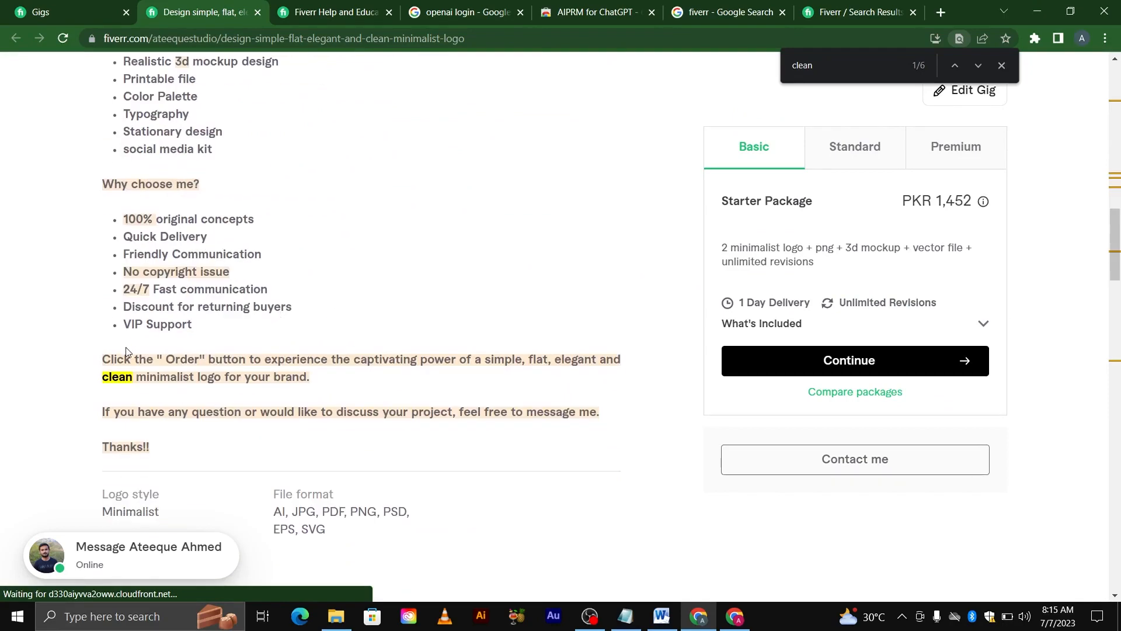
pyautogui.scroll(2, 198, 321)
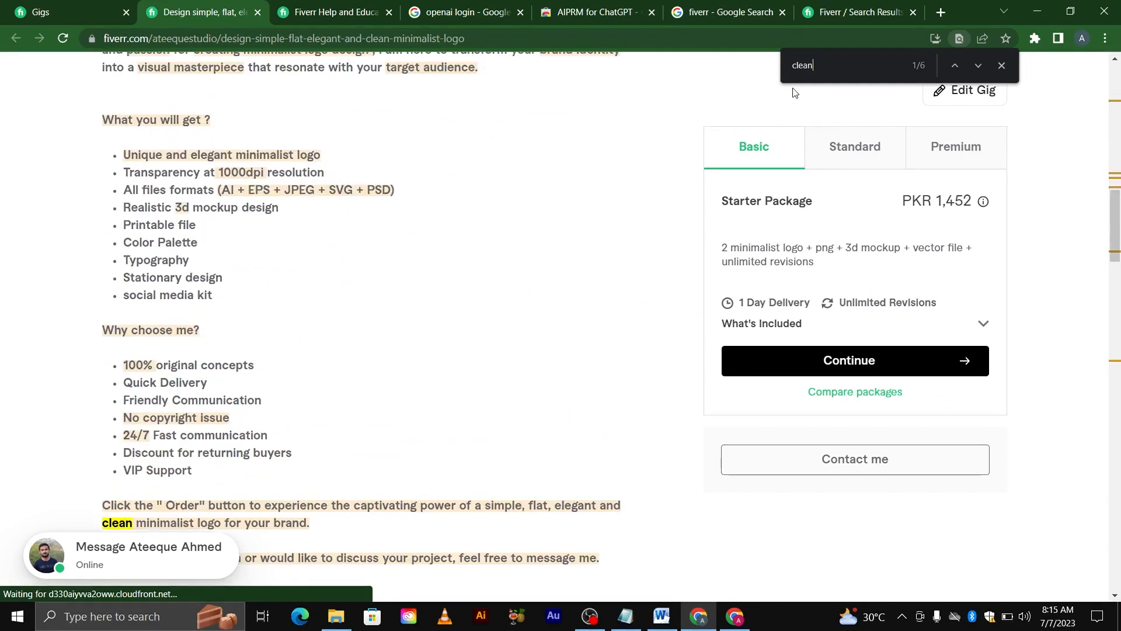
# Find the keyword "minimalist" on the gig page and check its occurrences in the title, description, packages and related tags.
pyautogui.click(783, 72)
pyautogui.write('m')
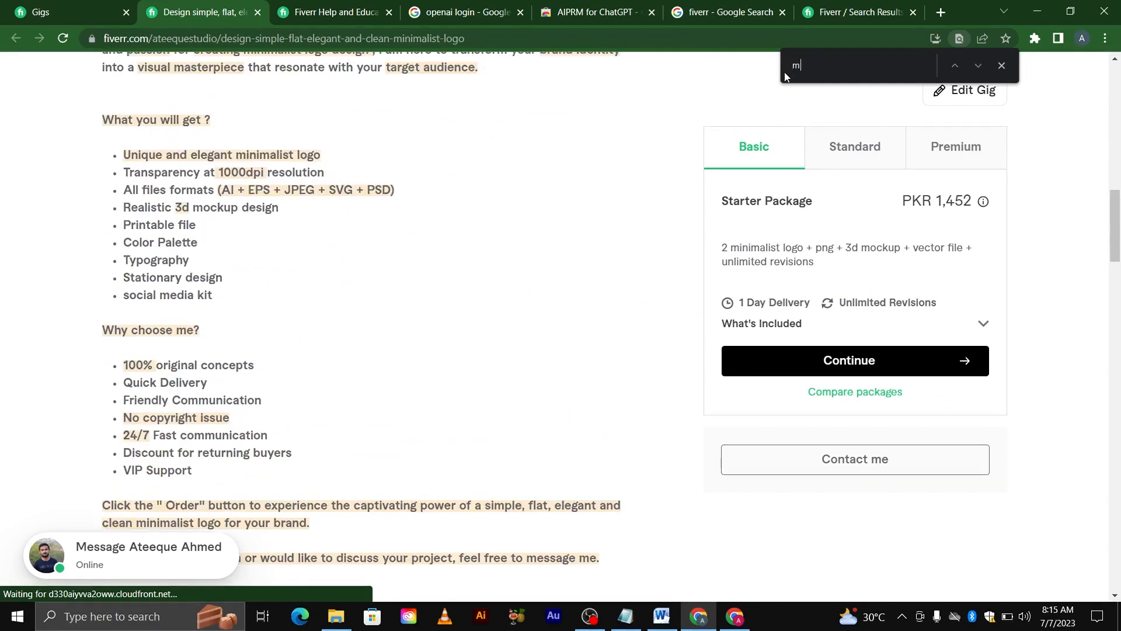
pyautogui.write('inimalist')
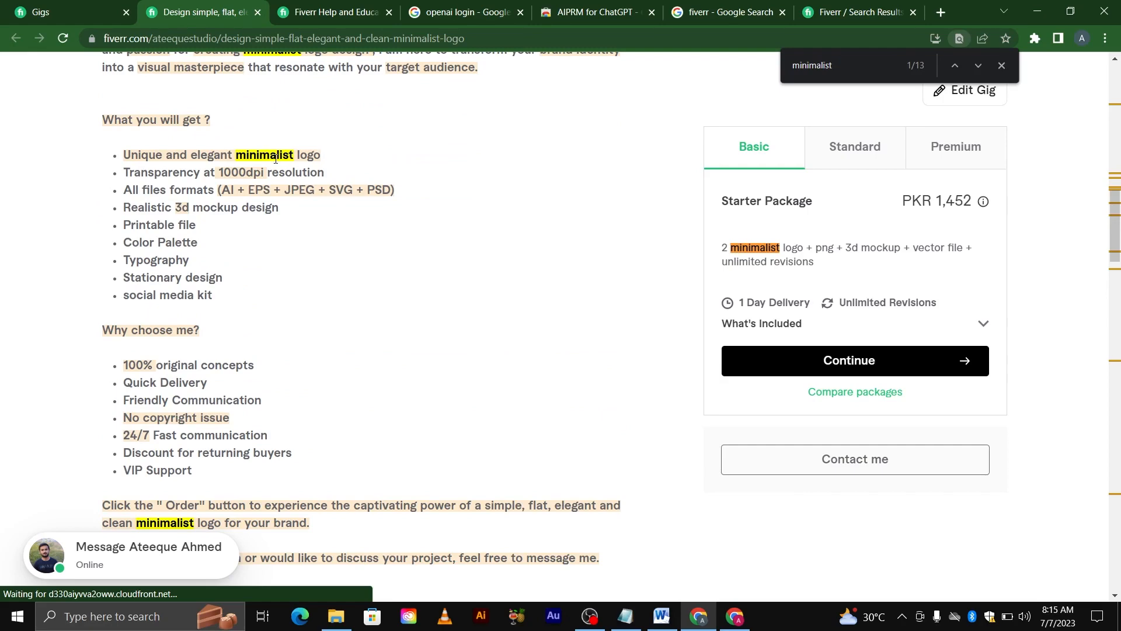
pyautogui.scroll(-3, 256, 158)
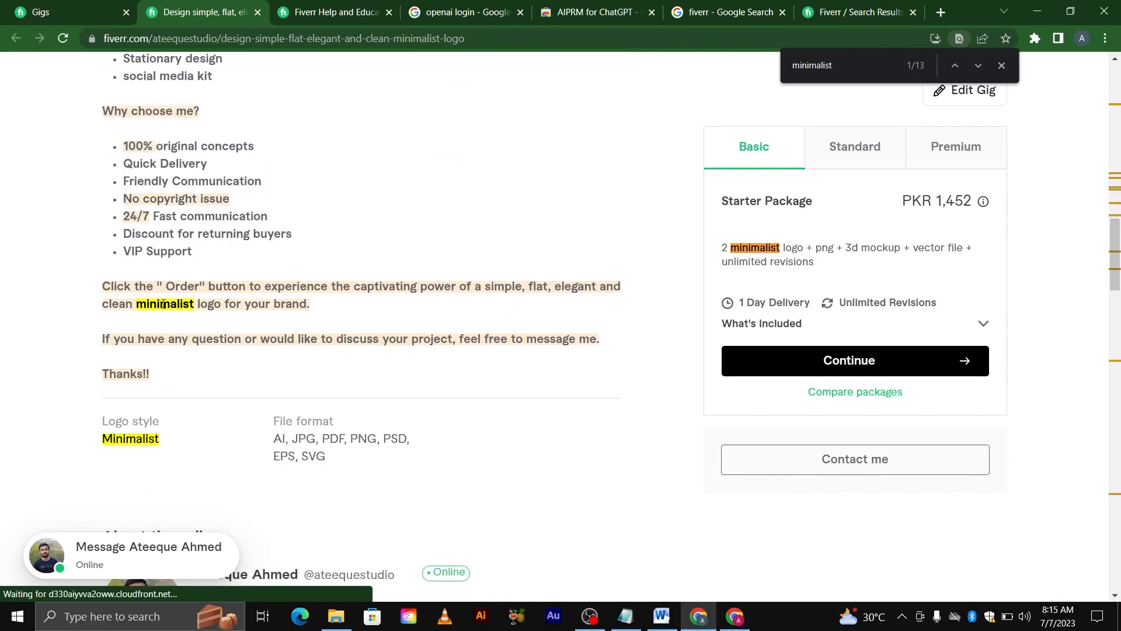
pyautogui.scroll(8, 129, 438)
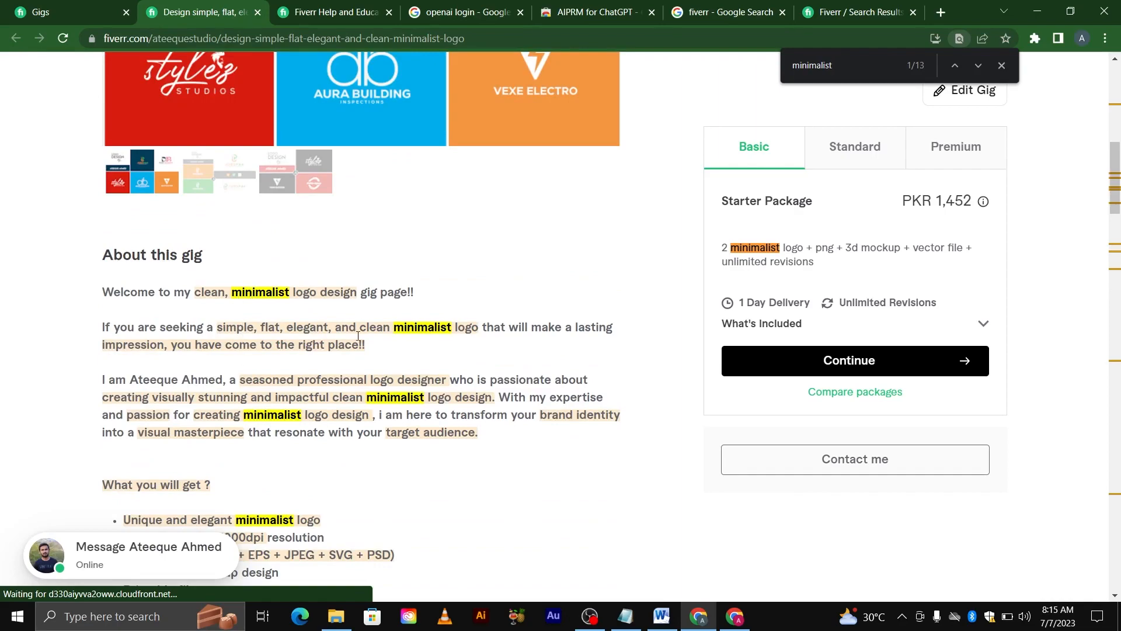
pyautogui.scroll(-20, 357, 335)
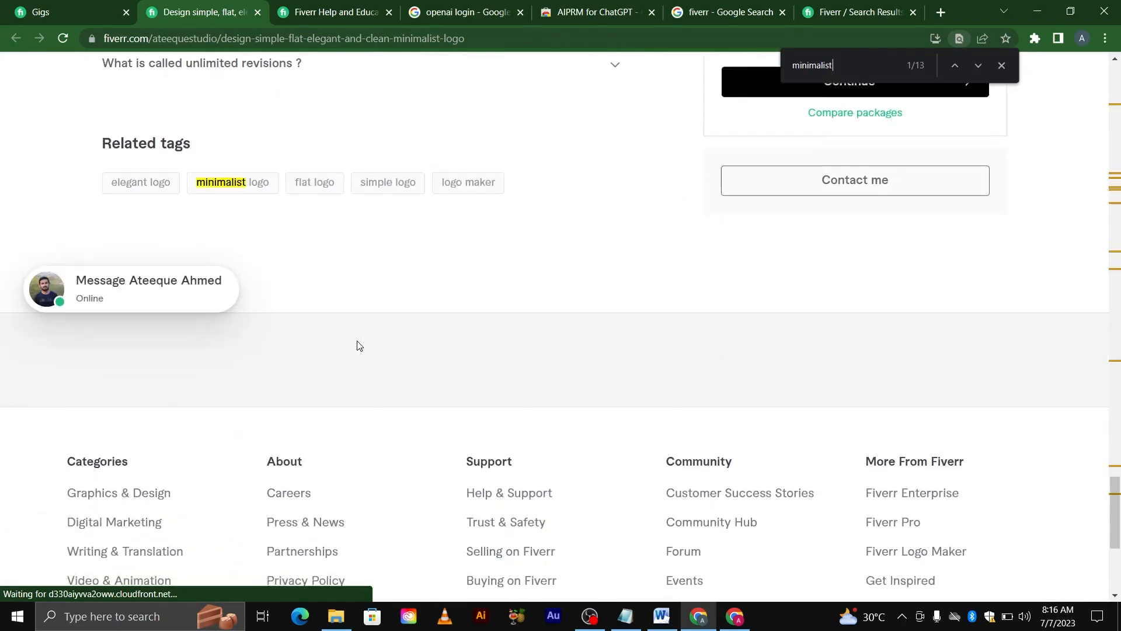
pyautogui.scroll(1, 358, 345)
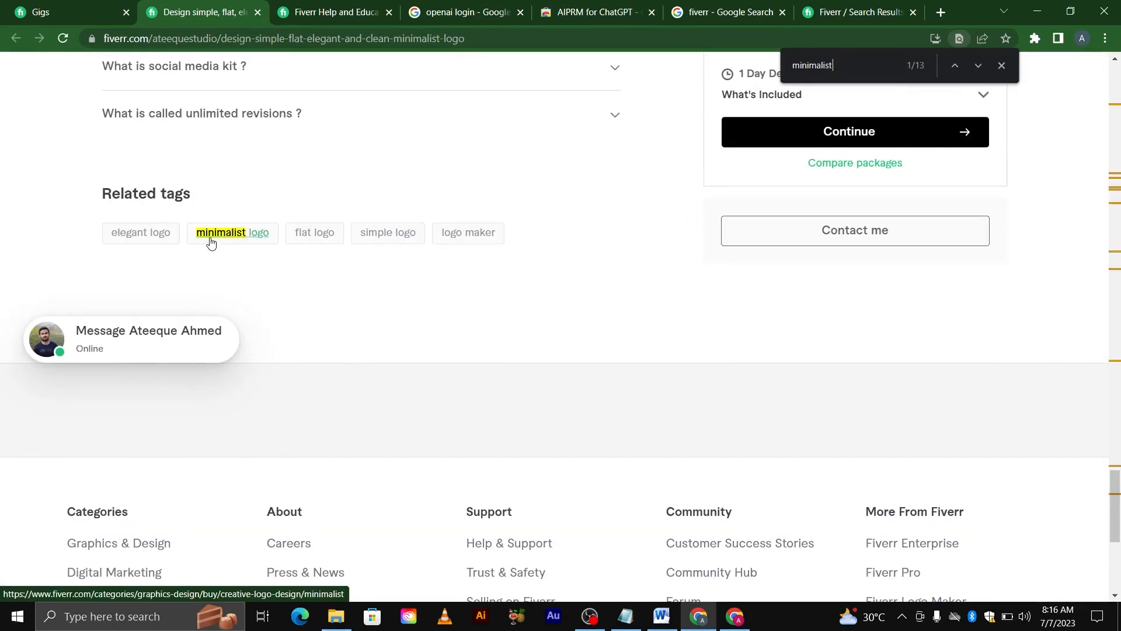
pyautogui.scroll(15, 211, 242)
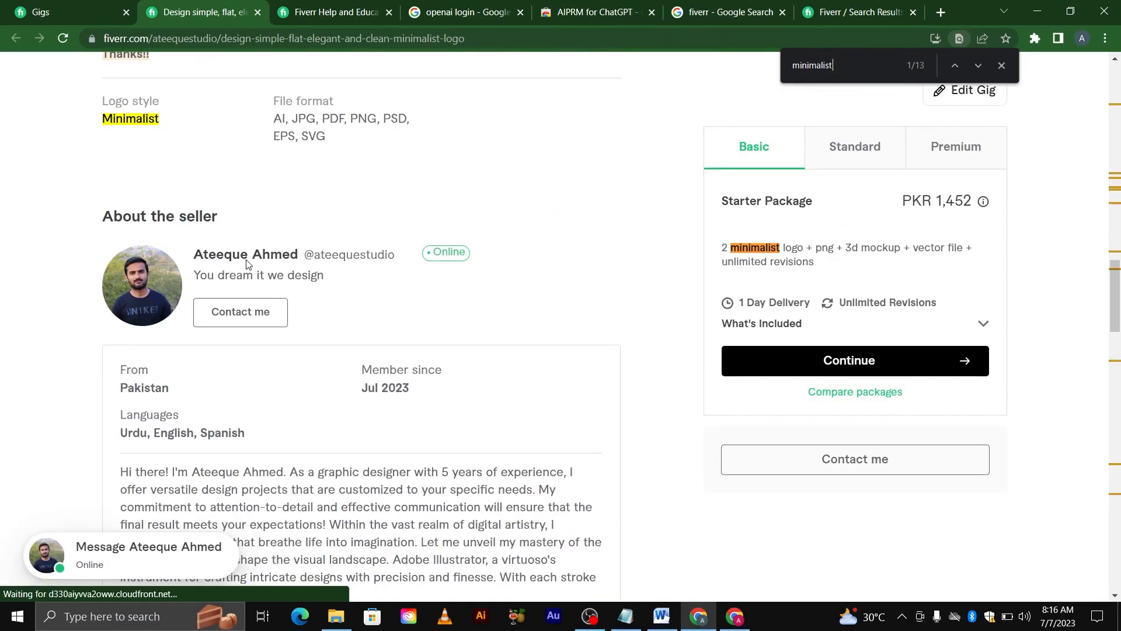
pyautogui.scroll(15, 247, 264)
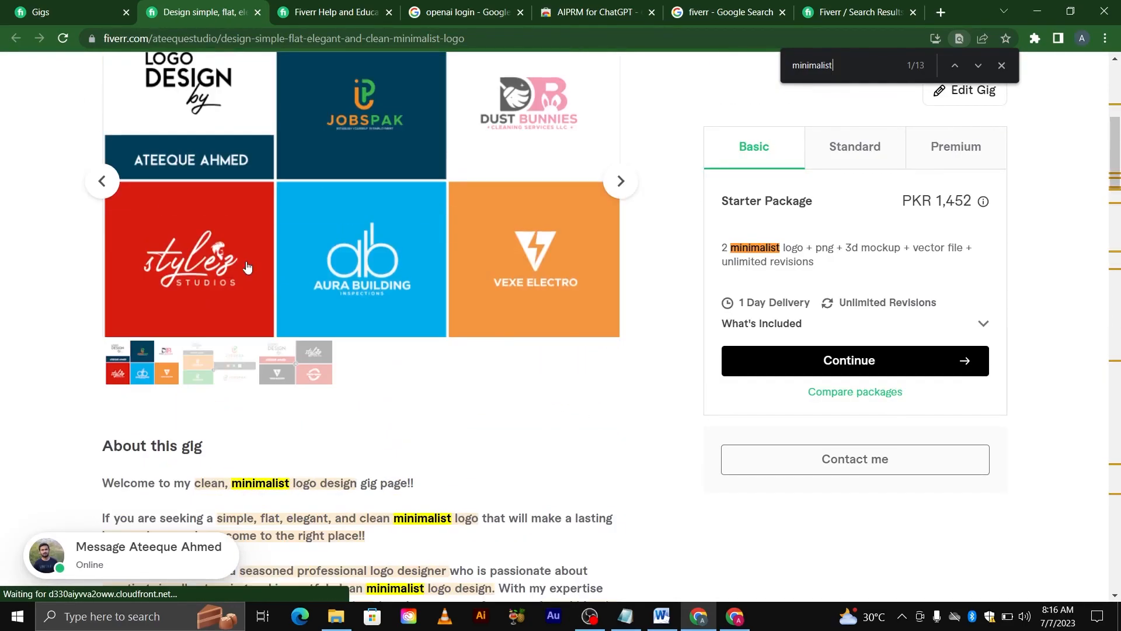
pyautogui.scroll(3, 247, 267)
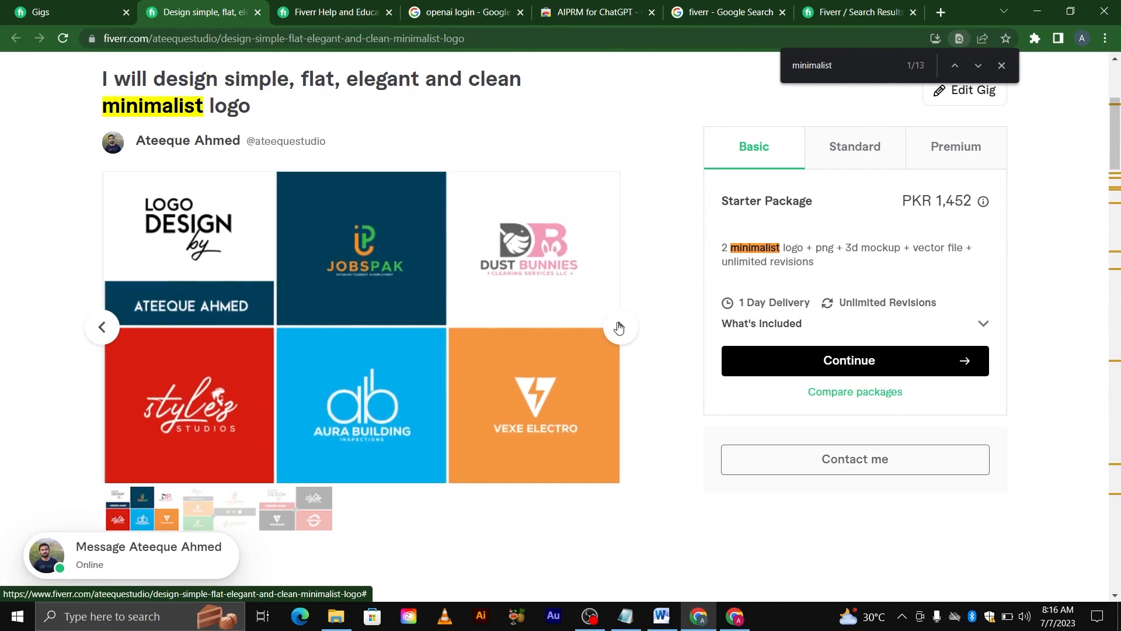
# Browse the gig's gallery images and look over the text of the About this gig section.
pyautogui.click(619, 327)
pyautogui.click(621, 328)
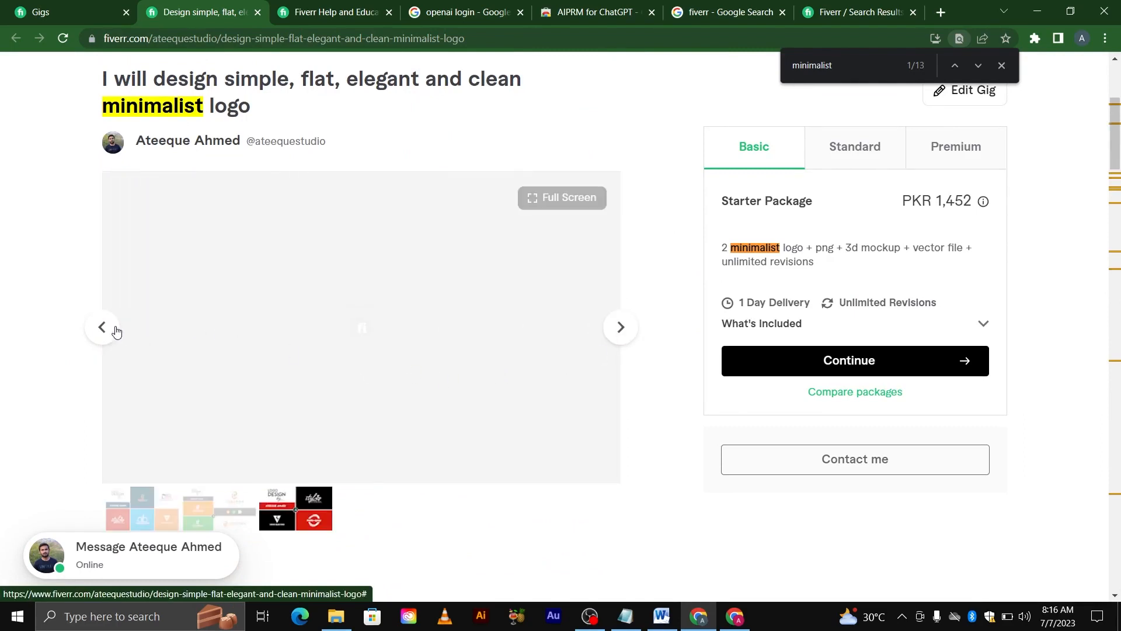
pyautogui.scroll(-8, 314, 323)
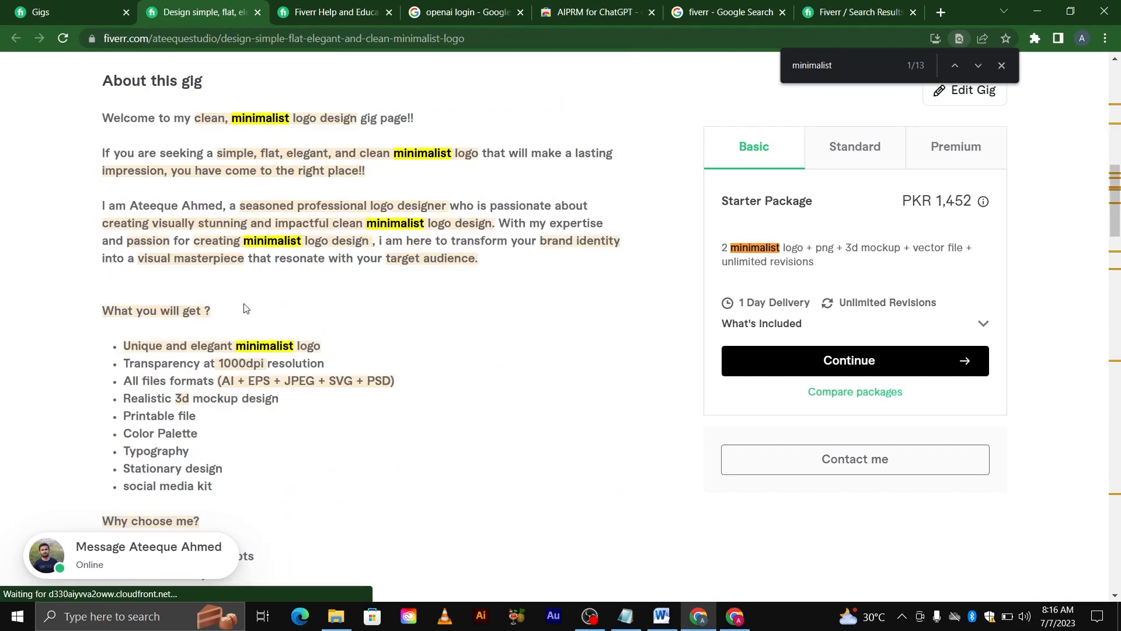
pyautogui.scroll(1, 245, 307)
pyautogui.moveTo(106, 194); pyautogui.dragTo(381, 472)
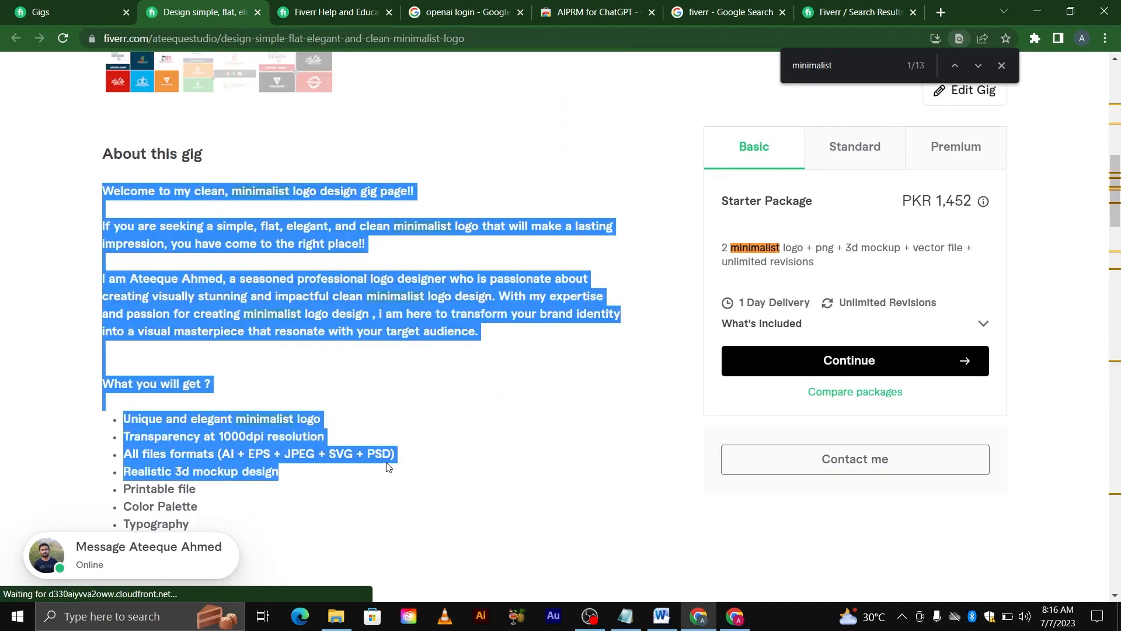
pyautogui.click(396, 325)
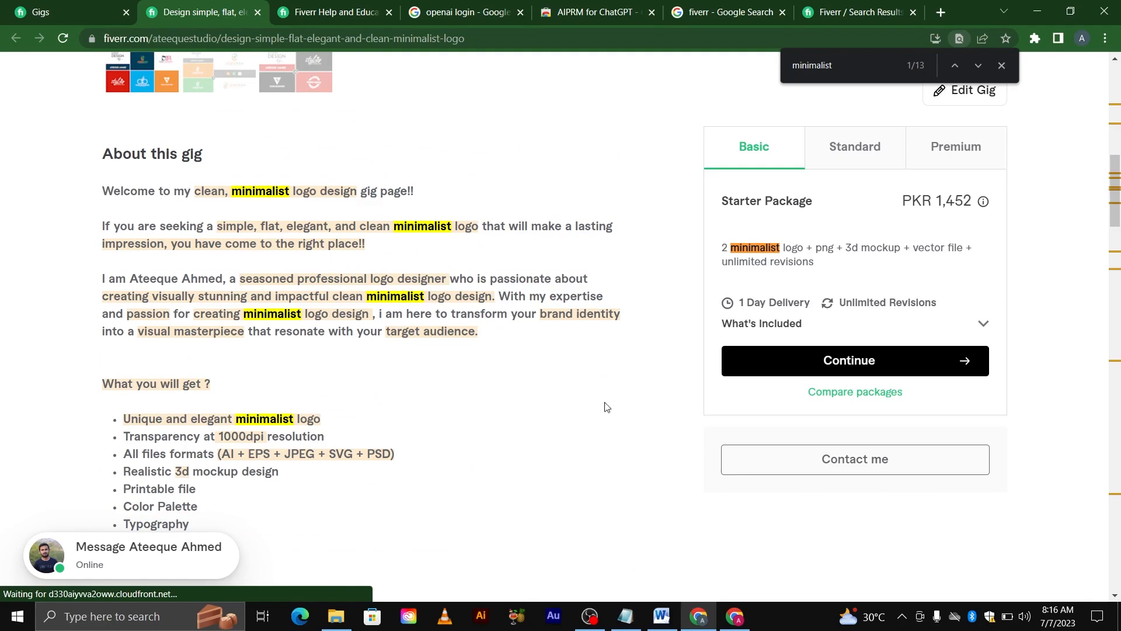
# Go to the open AIPRM for ChatGPT extension page in the Chrome Web Store and highlight its name.
pyautogui.click(569, 13)
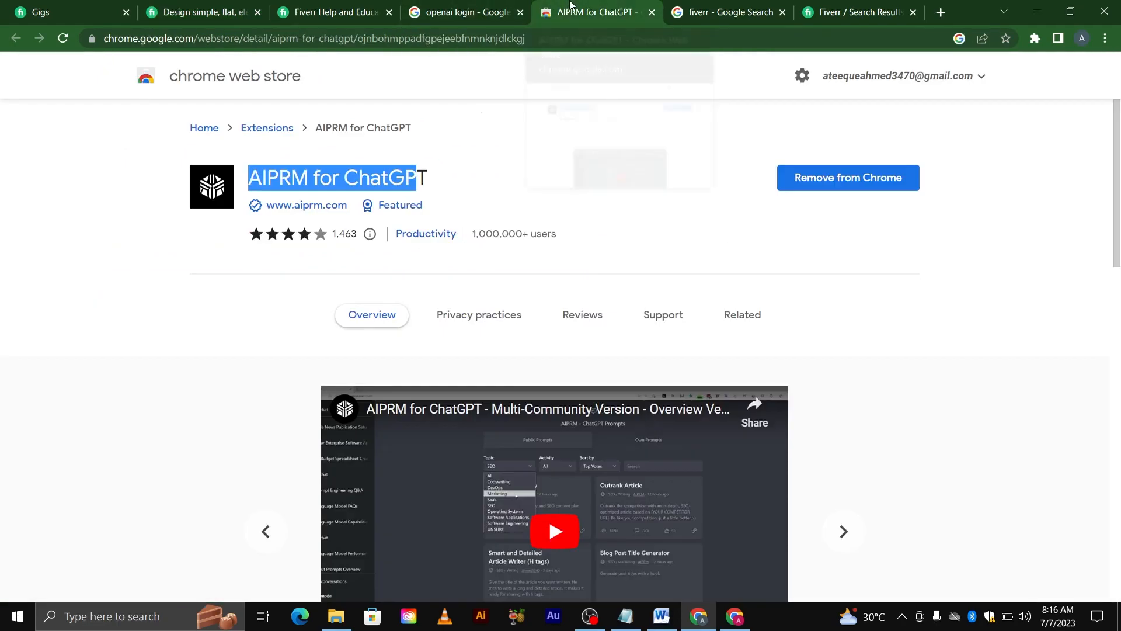
pyautogui.click(281, 184)
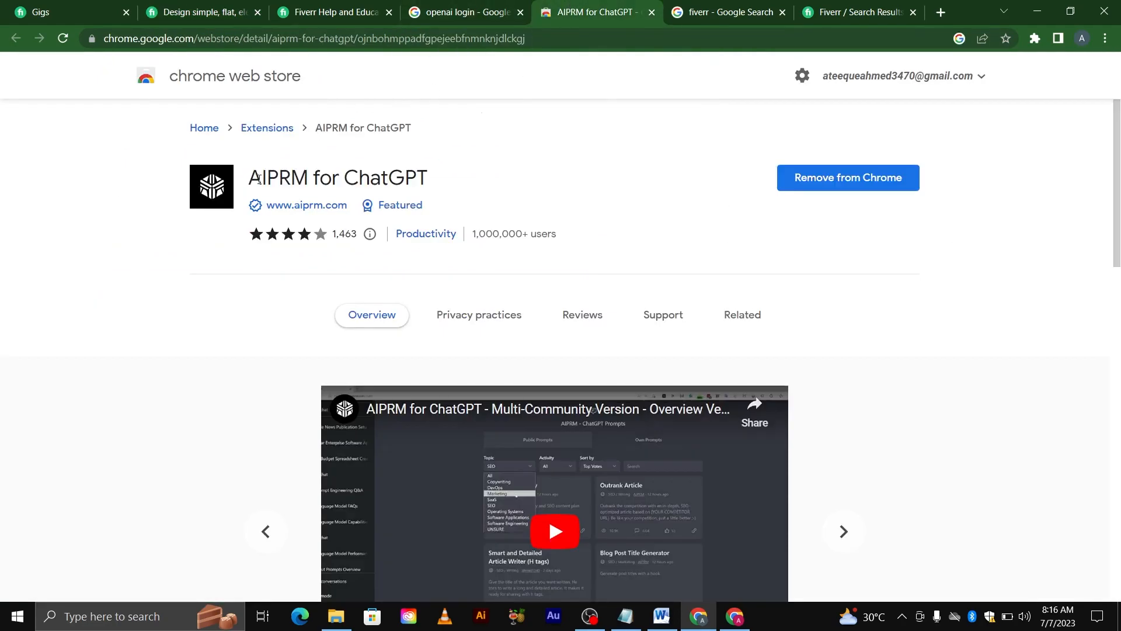
pyautogui.moveTo(250, 179); pyautogui.dragTo(434, 177)
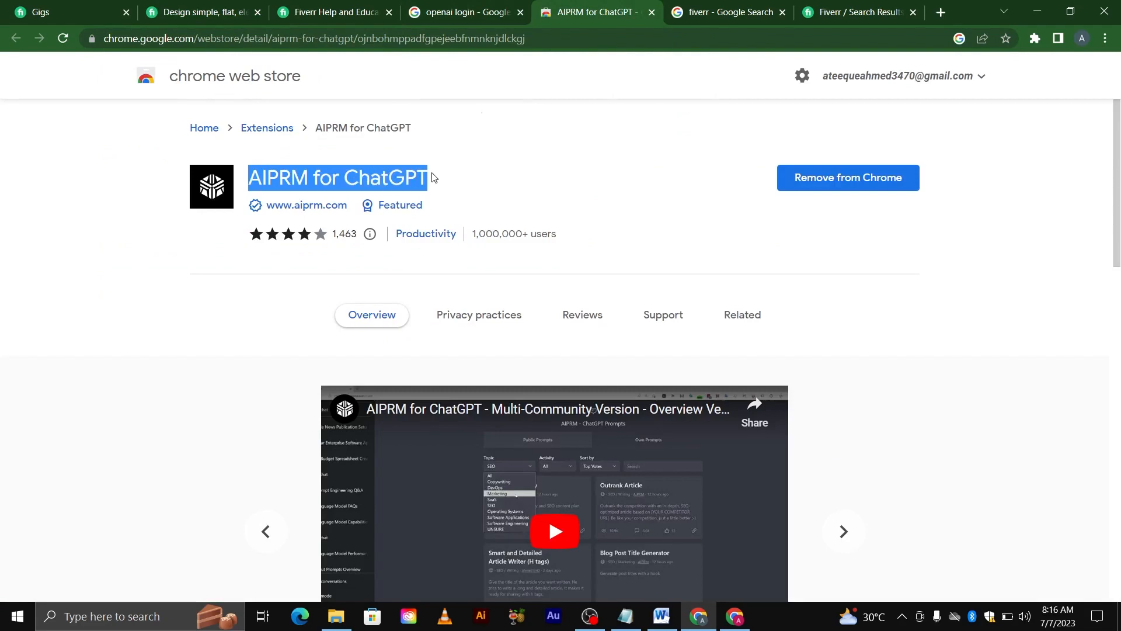
# Search Google for "aipram" and view the AIPRM for ChatGPT web store result in a new tab.
pyautogui.click(463, 14)
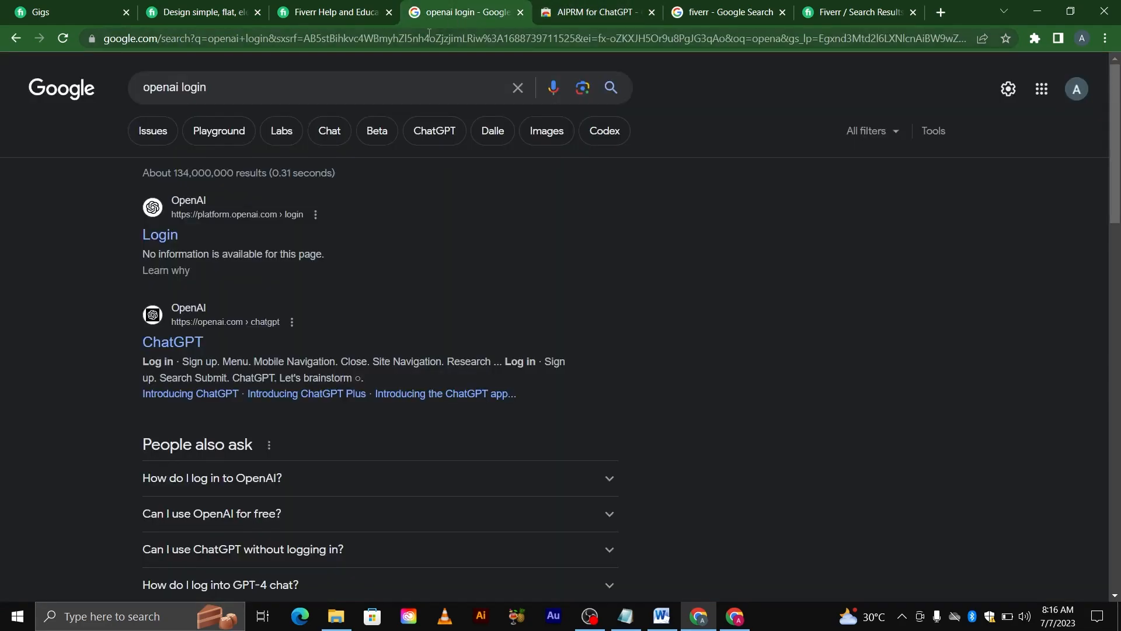
pyautogui.moveTo(250, 89); pyautogui.dragTo(145, 99)
pyautogui.write('ai')
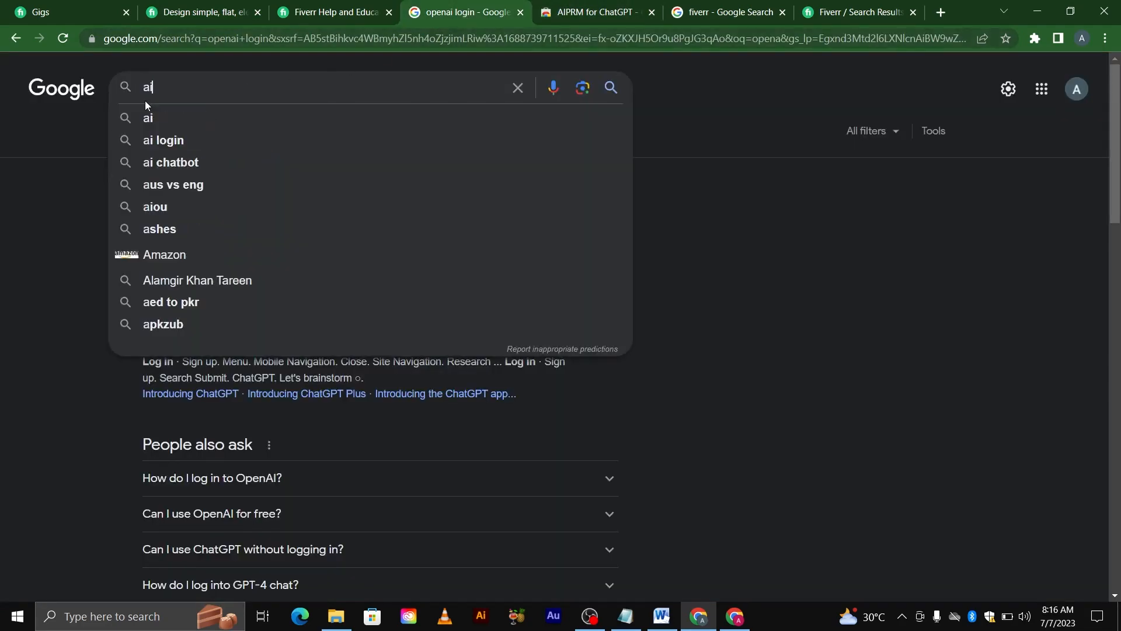
pyautogui.write('pram')
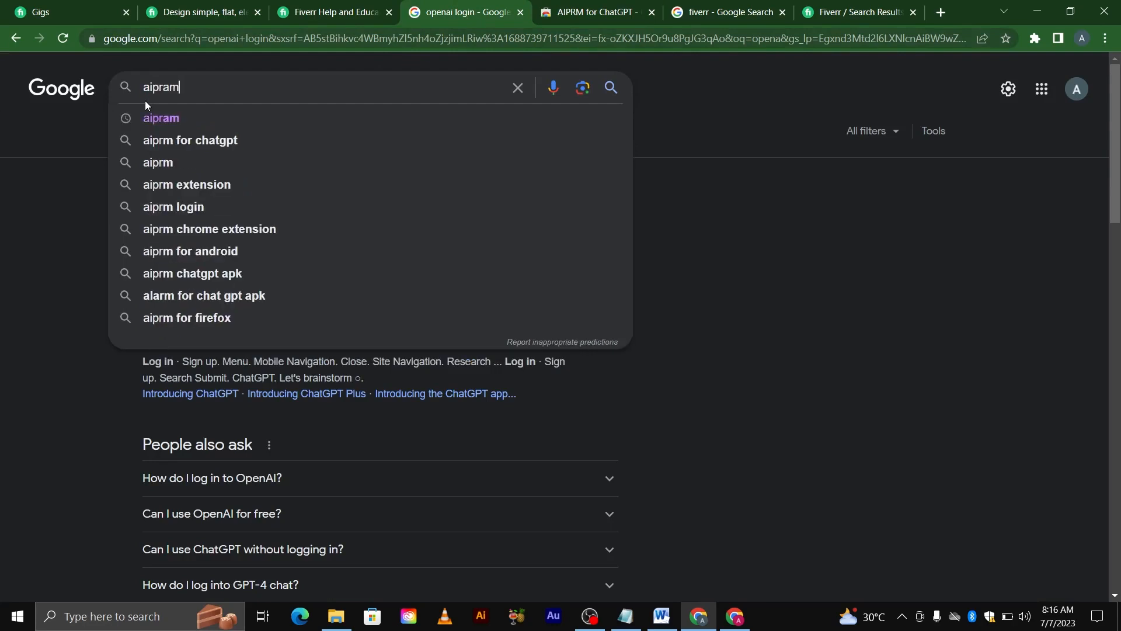
pyautogui.press('Return')
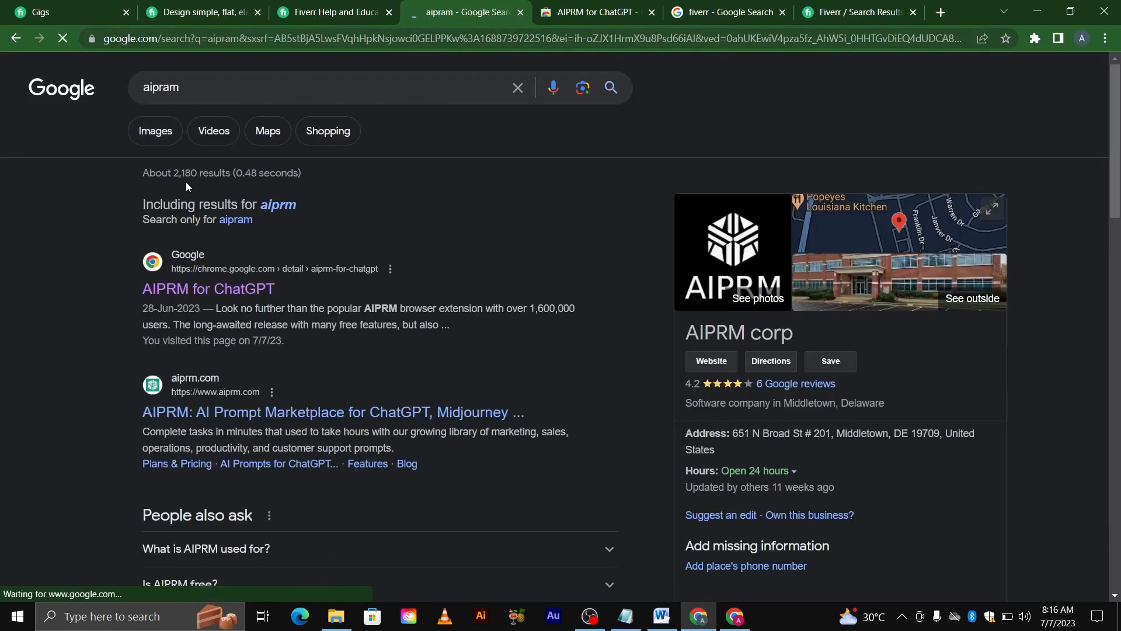
pyautogui.rightClick(184, 288)
pyautogui.click(219, 298)
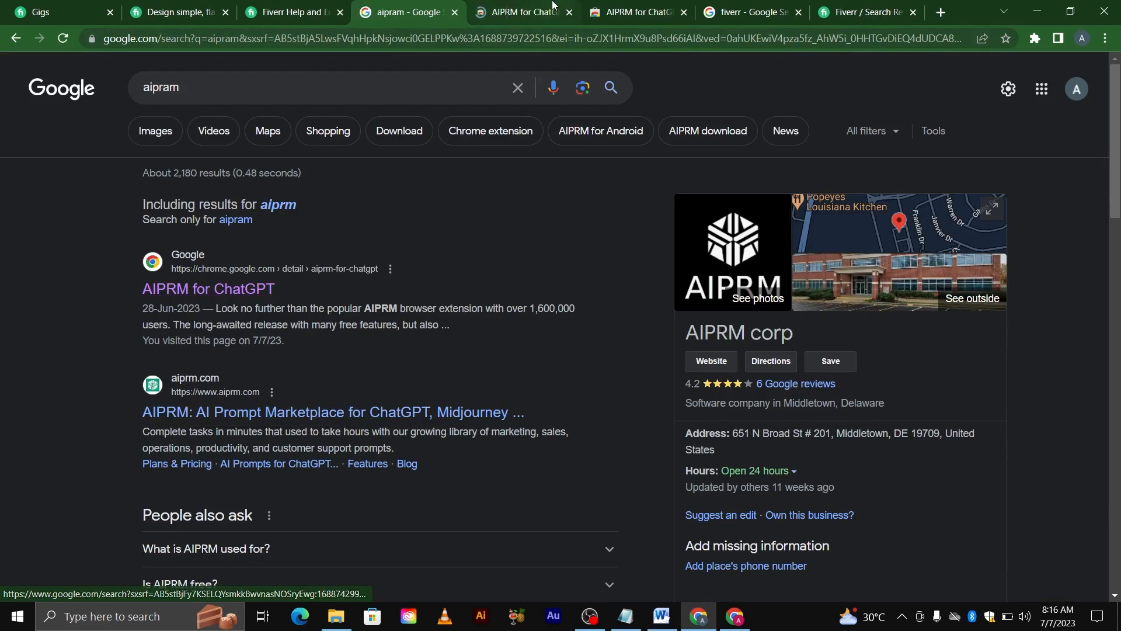
pyautogui.click(516, 12)
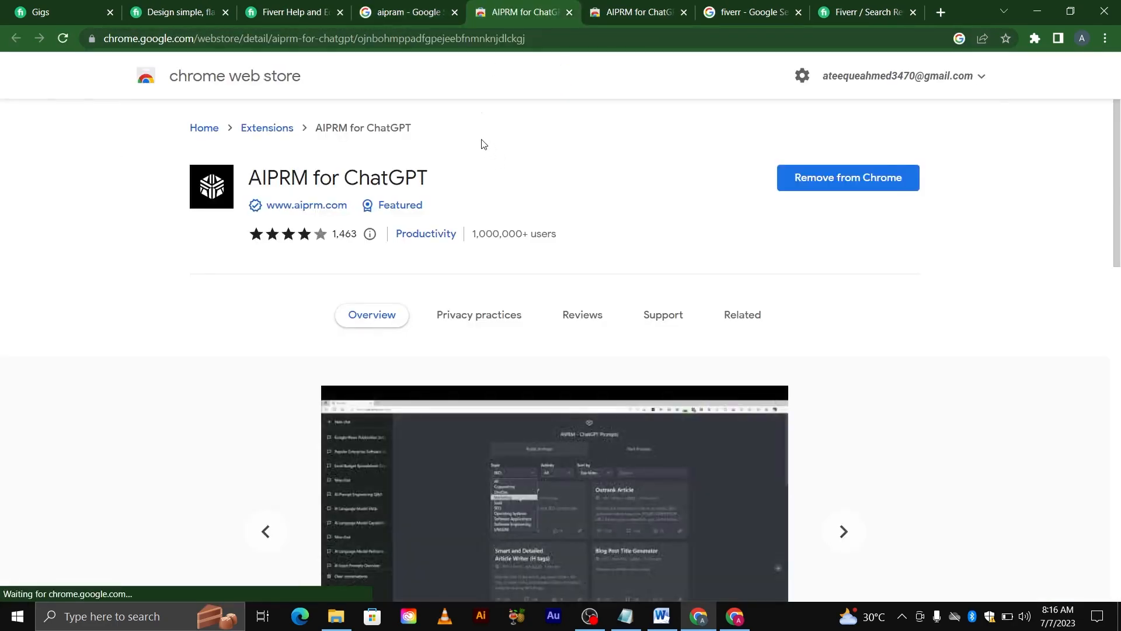
# Return to the Google results and search for "openai".
pyautogui.click(393, 17)
pyautogui.moveTo(244, 85); pyautogui.dragTo(142, 87)
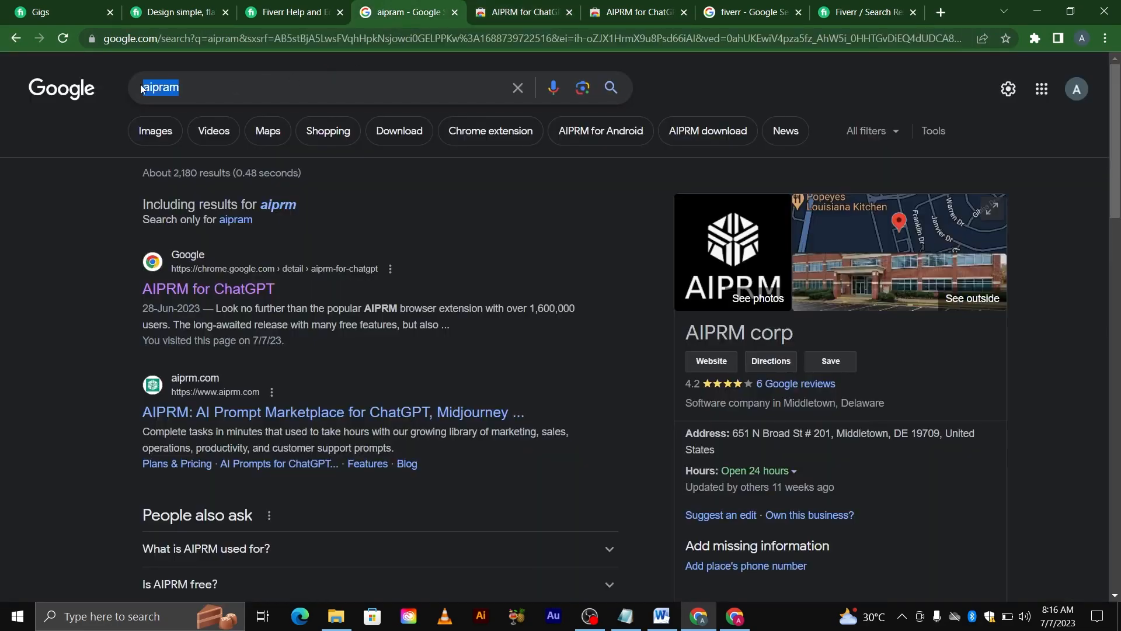
pyautogui.write('openai')
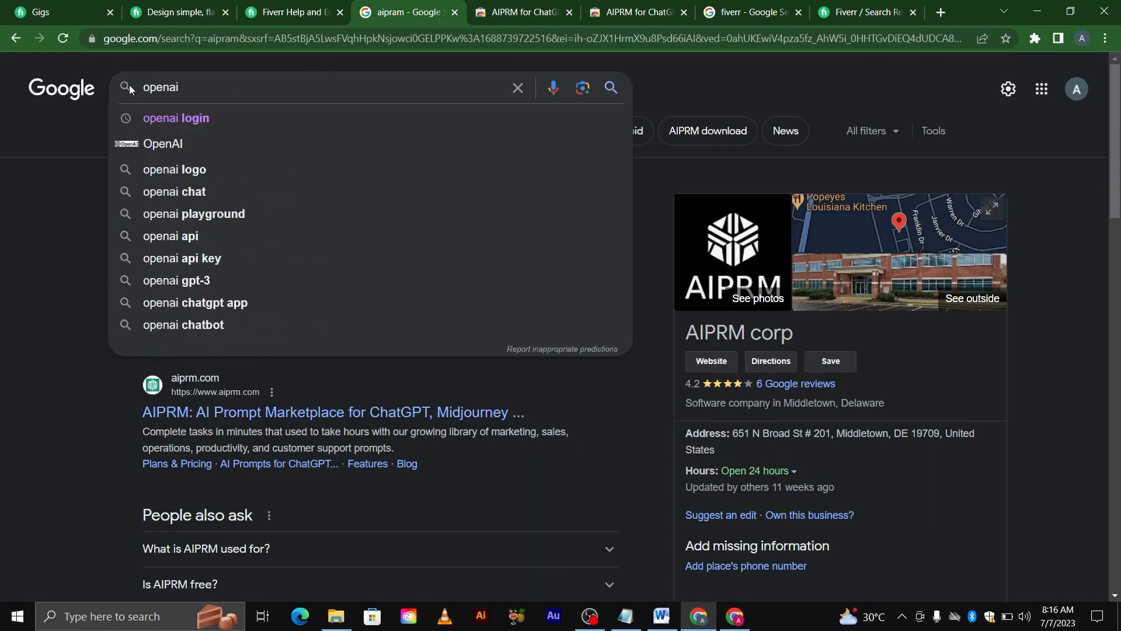
pyautogui.press('Return')
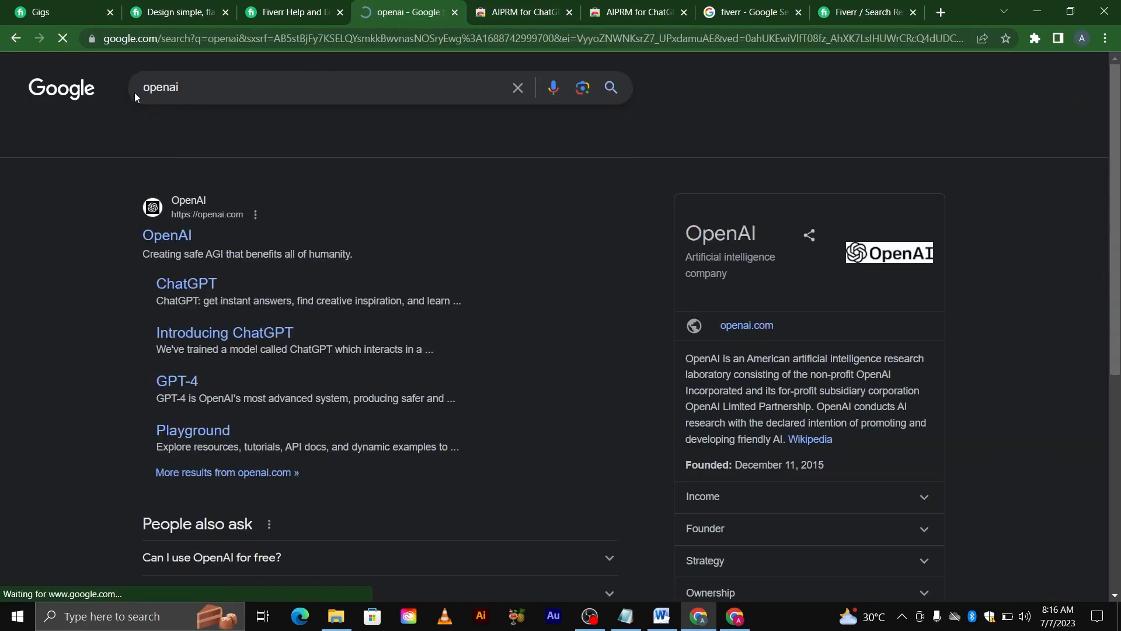
# Switch to the browser window with the ChatGPT conversation and look over the existing logo designer description.
pyautogui.click(162, 243)
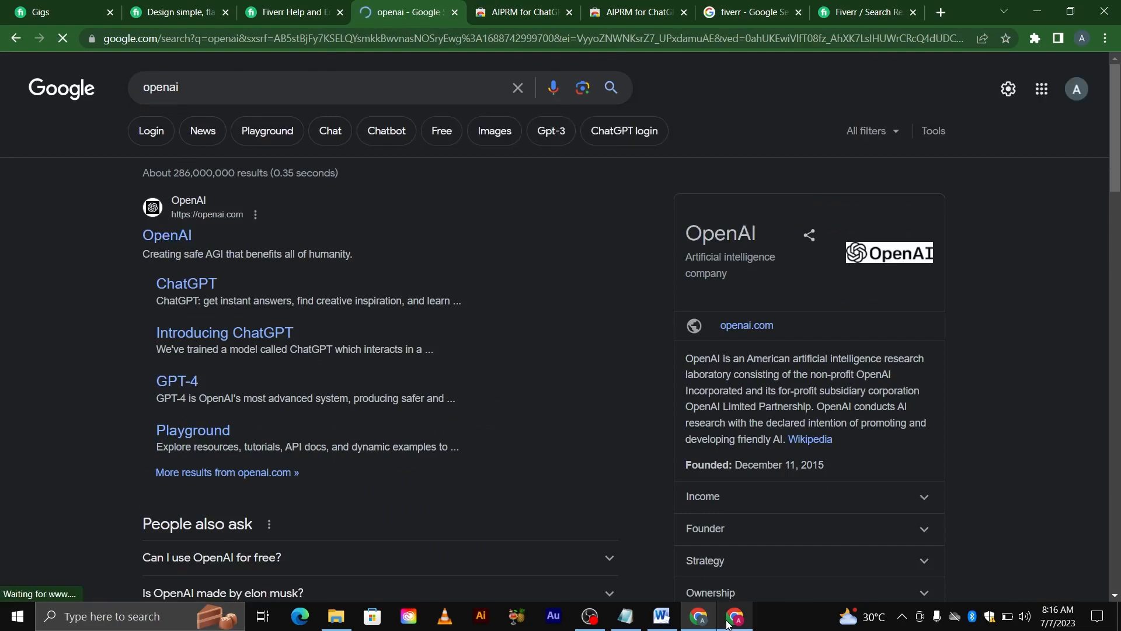
pyautogui.click(735, 616)
pyautogui.scroll(7, 396, 372)
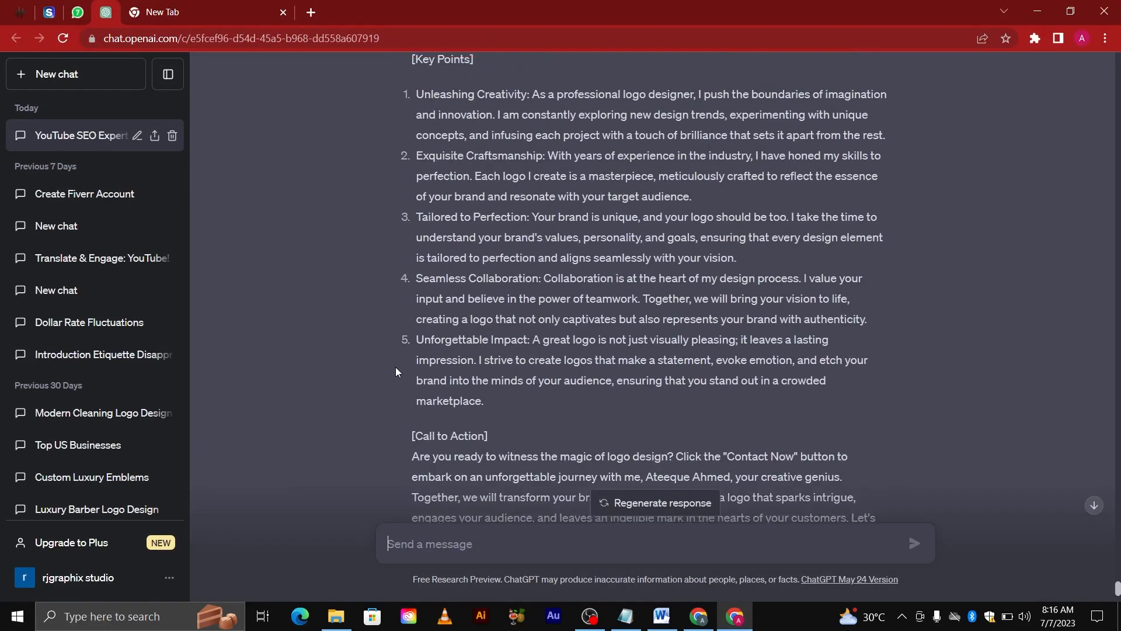
pyautogui.scroll(1, 396, 371)
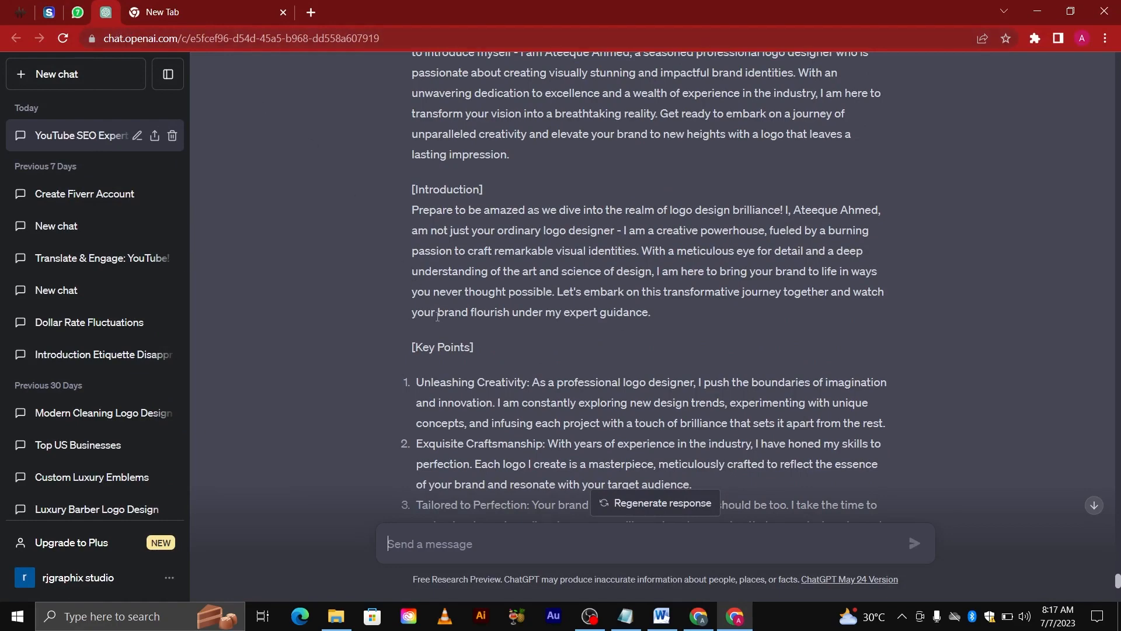
pyautogui.scroll(-8, 440, 322)
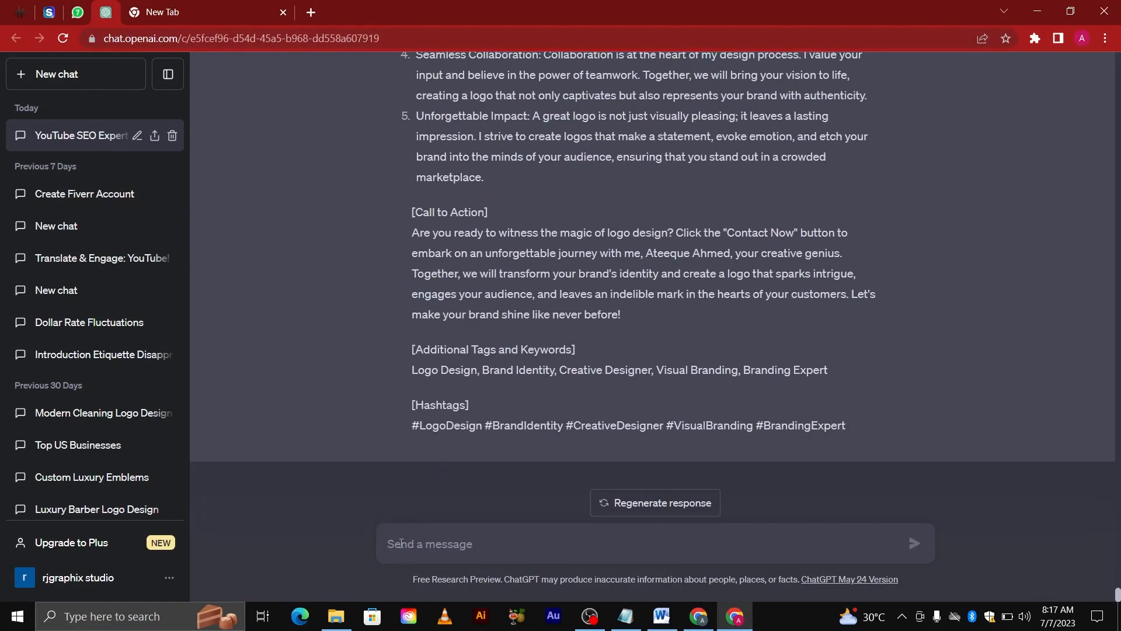
# Send ChatGPT the prompt "can you write an seo based fiverr gig description for professional logo design".
pyautogui.click(400, 545)
pyautogui.write('a')
pyautogui.press('BackSpace')
pyautogui.write('can you write an seo based f')
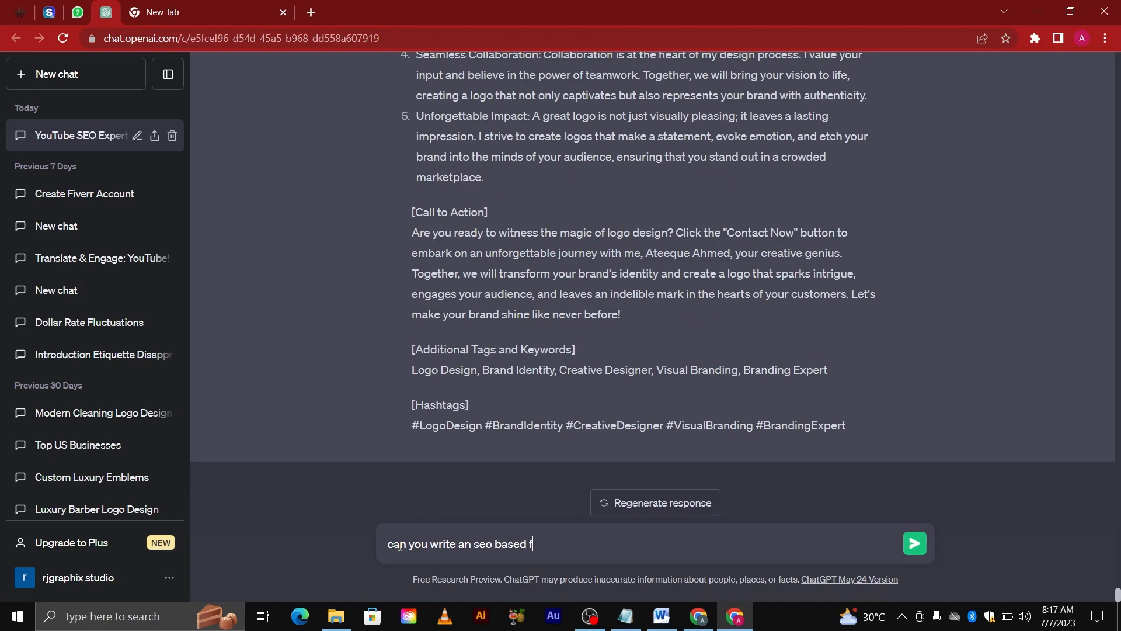
pyautogui.write('iverr gi')
pyautogui.press('BackSpace')
pyautogui.write('gig description for ')
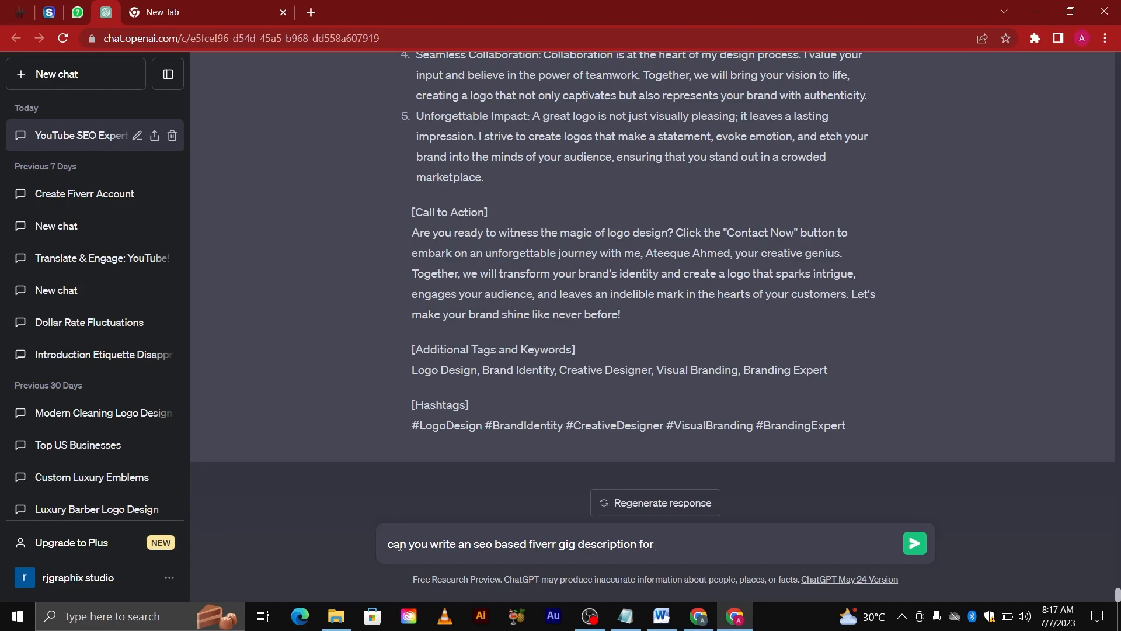
pyautogui.write('clea')
pyautogui.press('BackSpace')
pyautogui.press('BackSpace')
pyautogui.write('professional lgo')
pyautogui.press('BackSpace')
pyautogui.press('BackSpace')
pyautogui.write('ogo design')
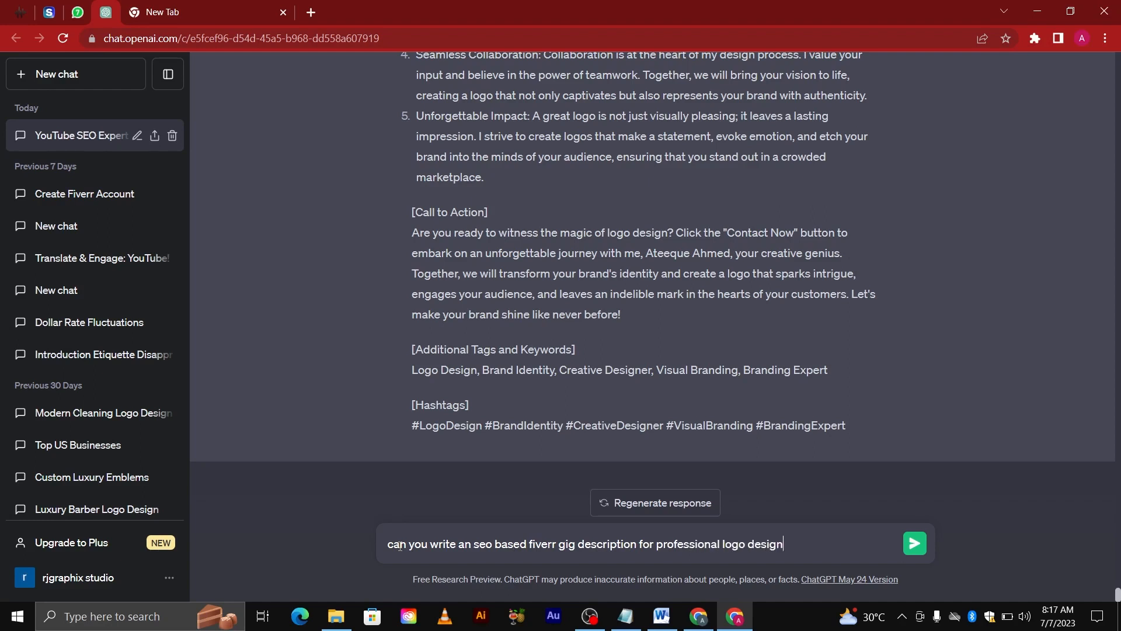
pyautogui.press('Return')
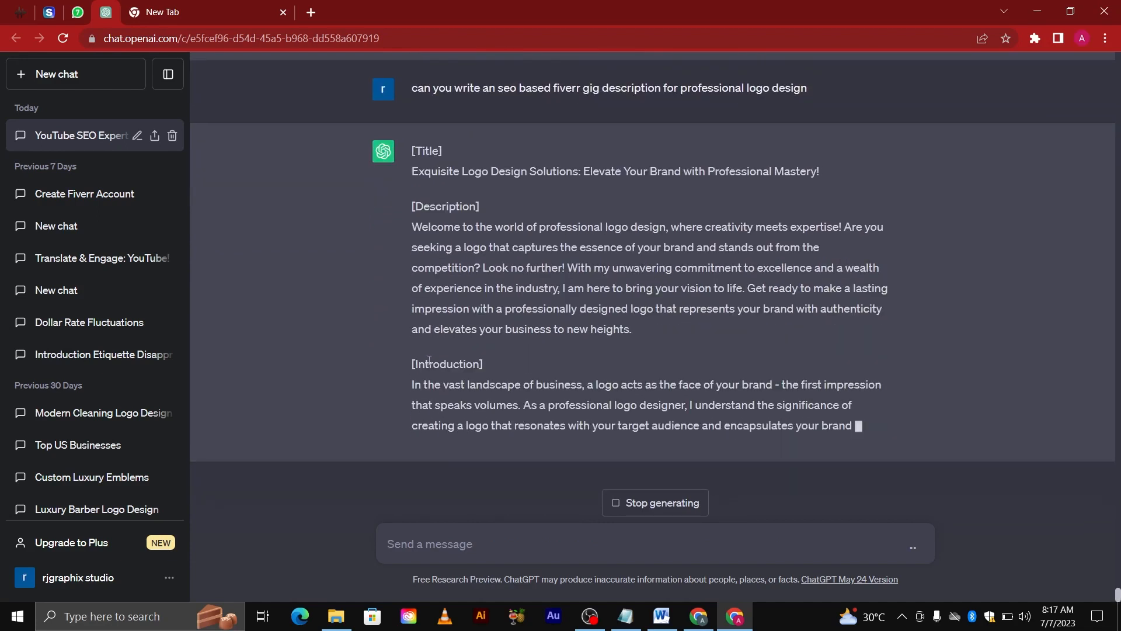
# Look over ChatGPT's new answer and highlight its text from the title line through the description paragraph.
pyautogui.scroll(1, 429, 361)
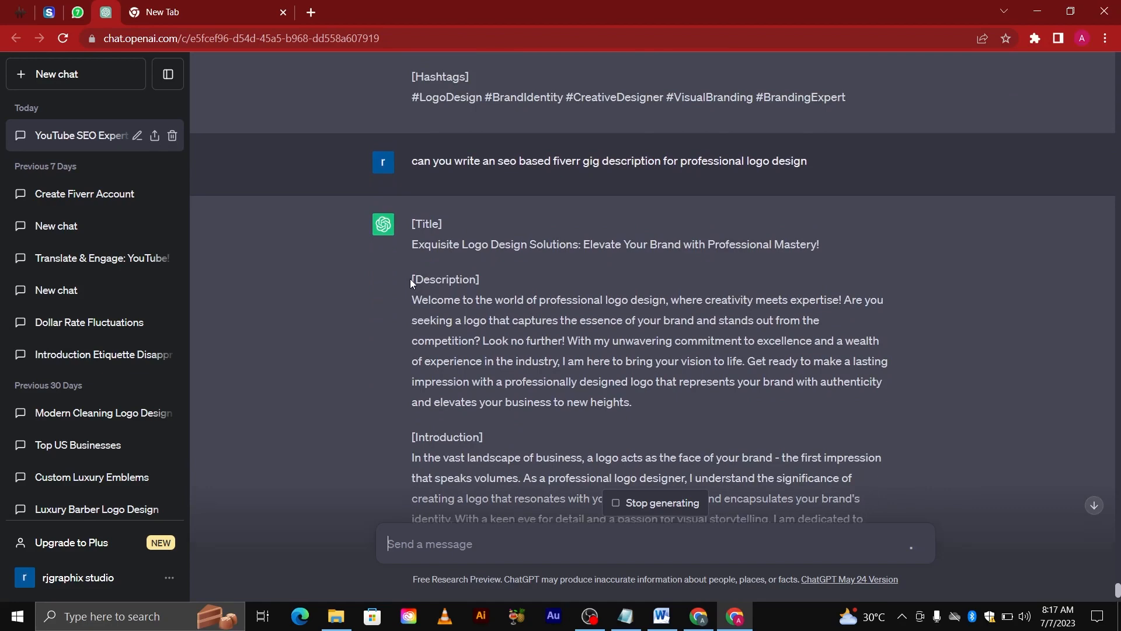
pyautogui.moveTo(411, 280); pyautogui.dragTo(674, 477)
pyautogui.scroll(-3, 617, 374)
pyautogui.scroll(3, 545, 341)
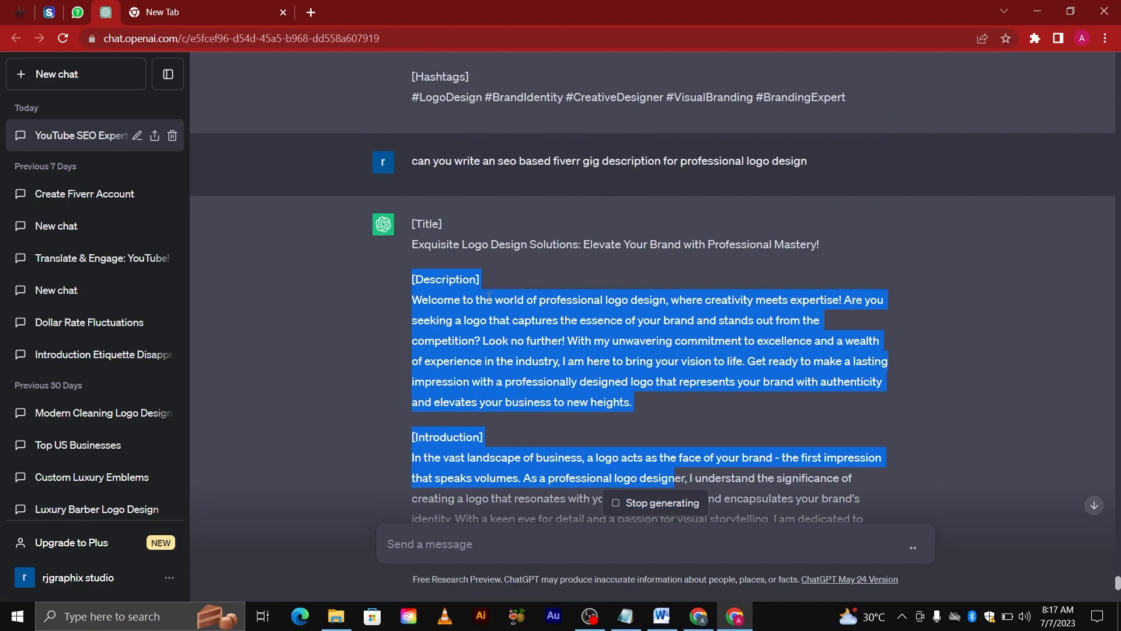
pyautogui.click(414, 279)
pyautogui.moveTo(414, 278); pyautogui.dragTo(787, 483)
pyautogui.click(787, 484)
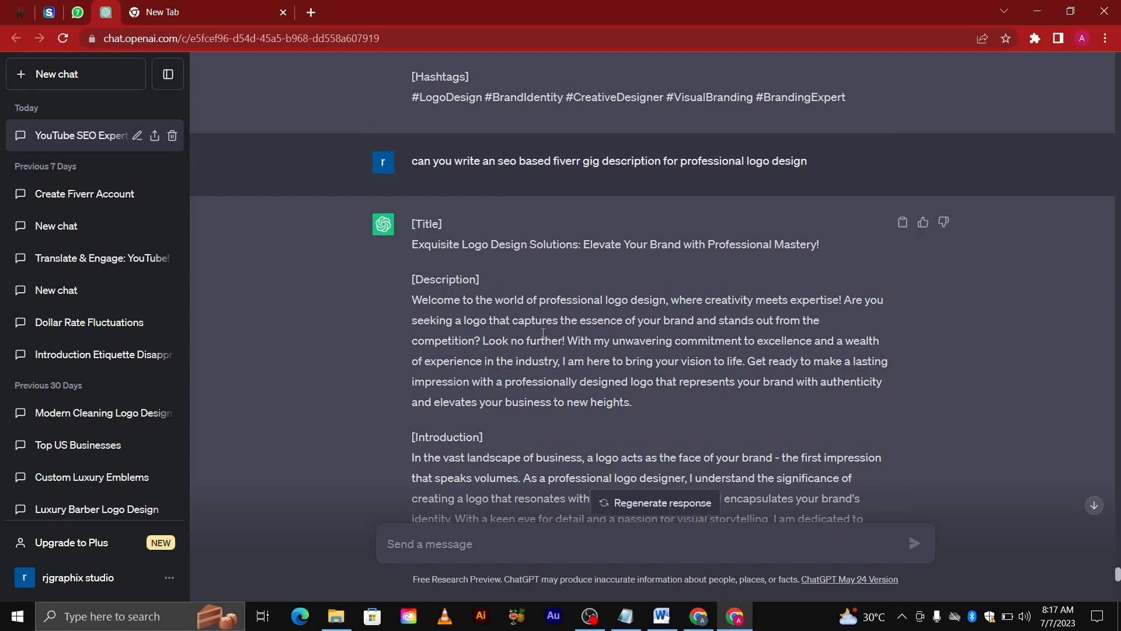
pyautogui.moveTo(408, 243); pyautogui.dragTo(672, 409)
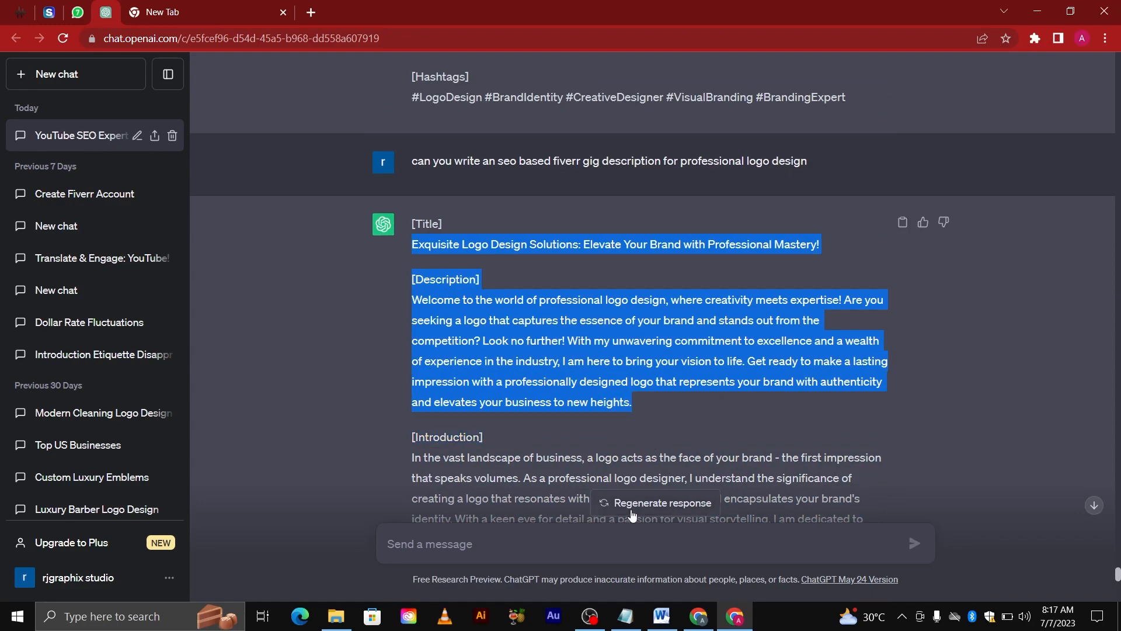
# Return to the live Fiverr minimalist logo gig page and highlight the opening paragraphs of About this gig.
pyautogui.click(700, 620)
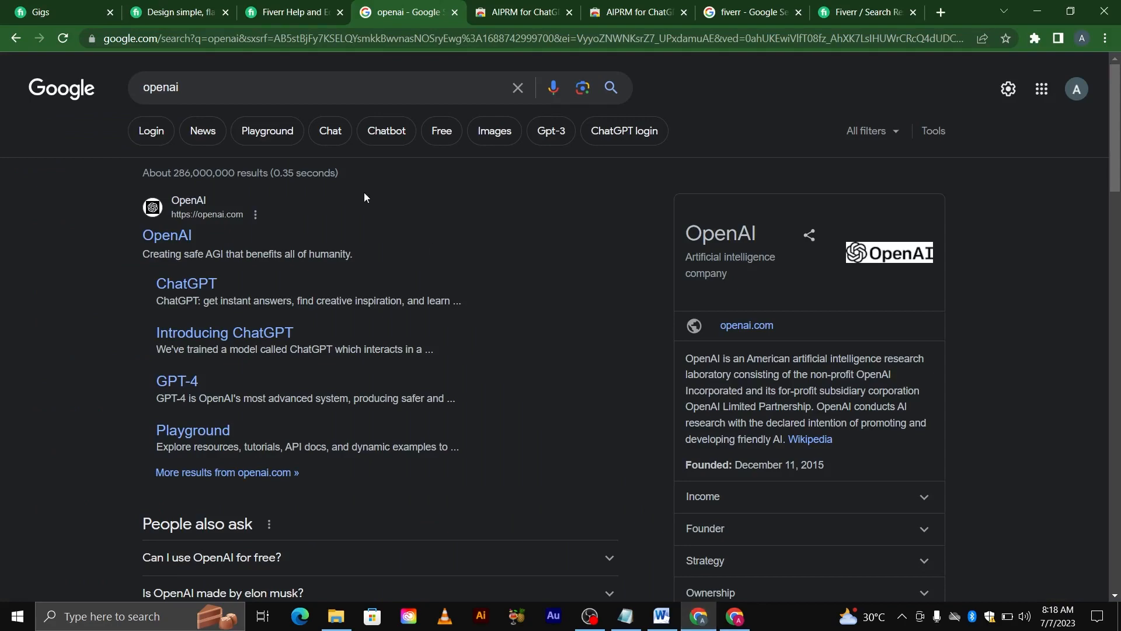
pyautogui.click(181, 12)
pyautogui.moveTo(105, 189); pyautogui.dragTo(360, 355)
pyautogui.click(350, 346)
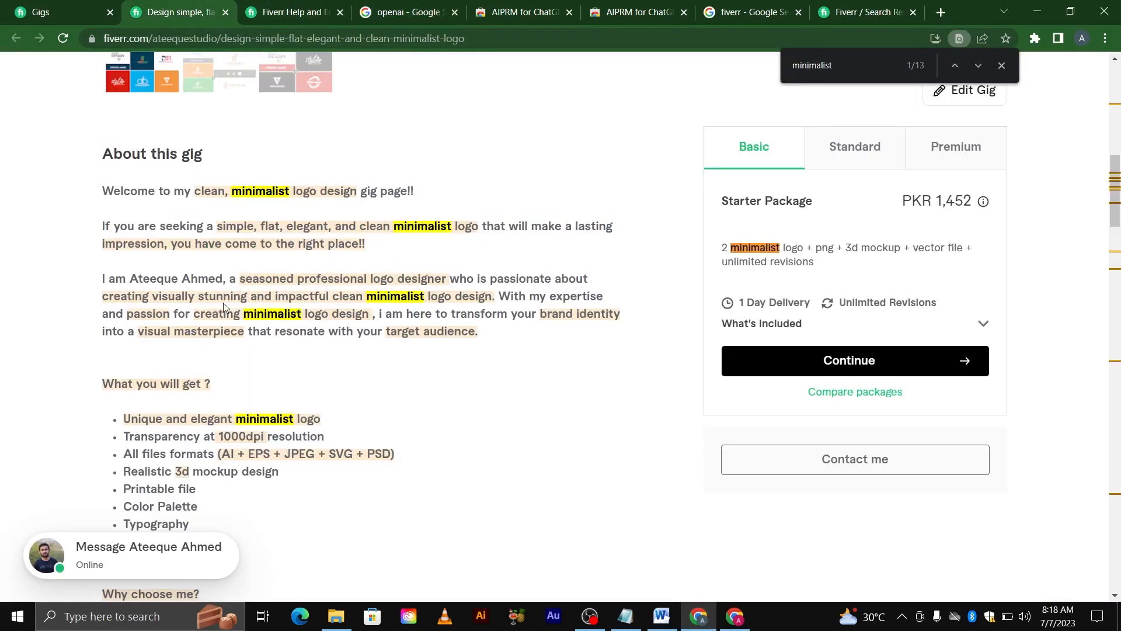